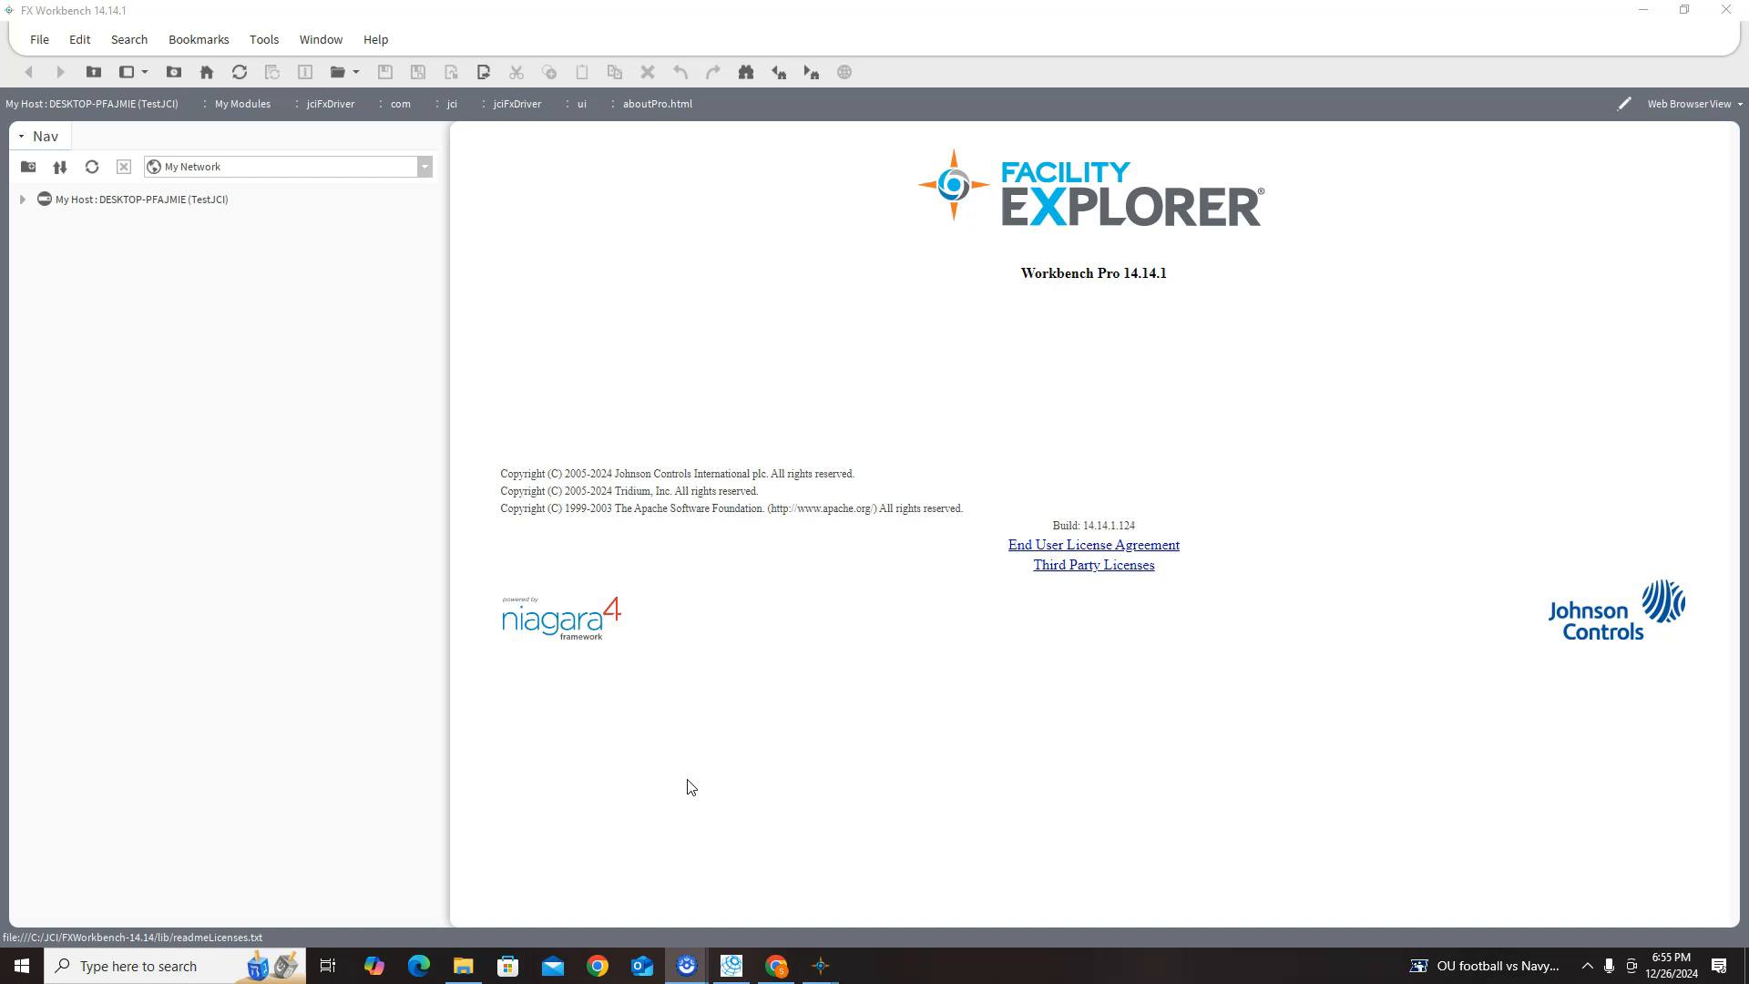
- Start a new JCI station and name it TestJCI
left_click(699, 784)
left_click(260, 38)
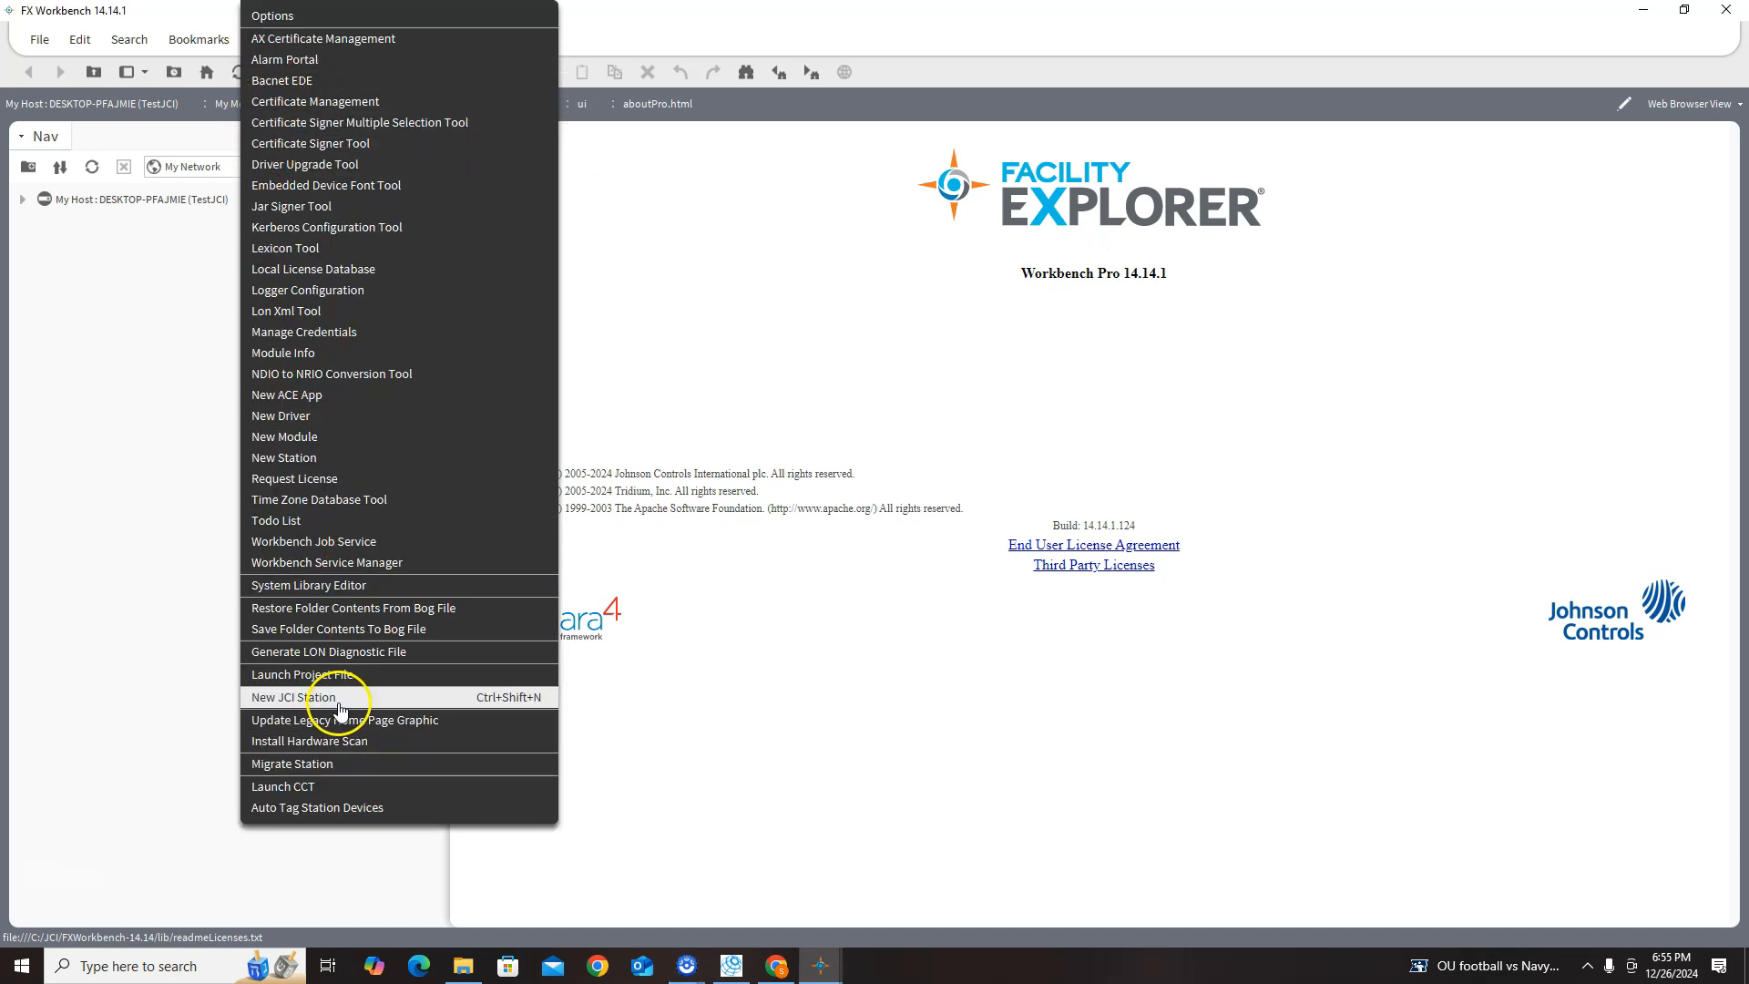
left_click(334, 699)
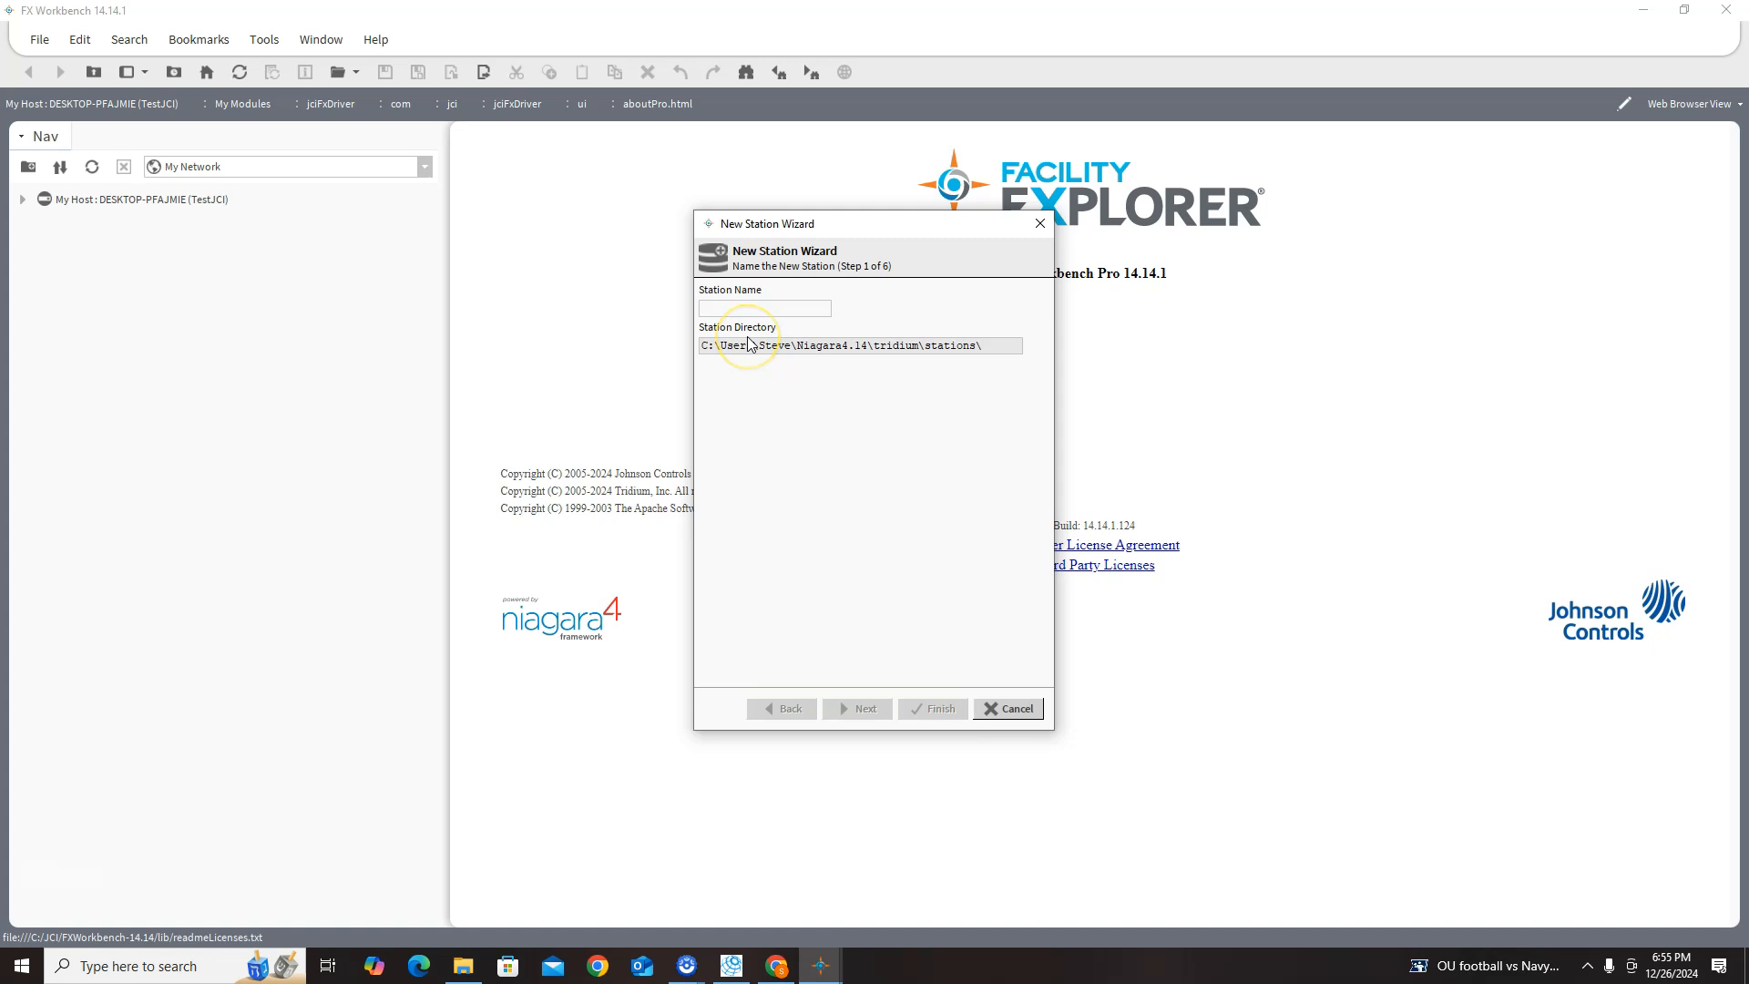
type("TestJCI")
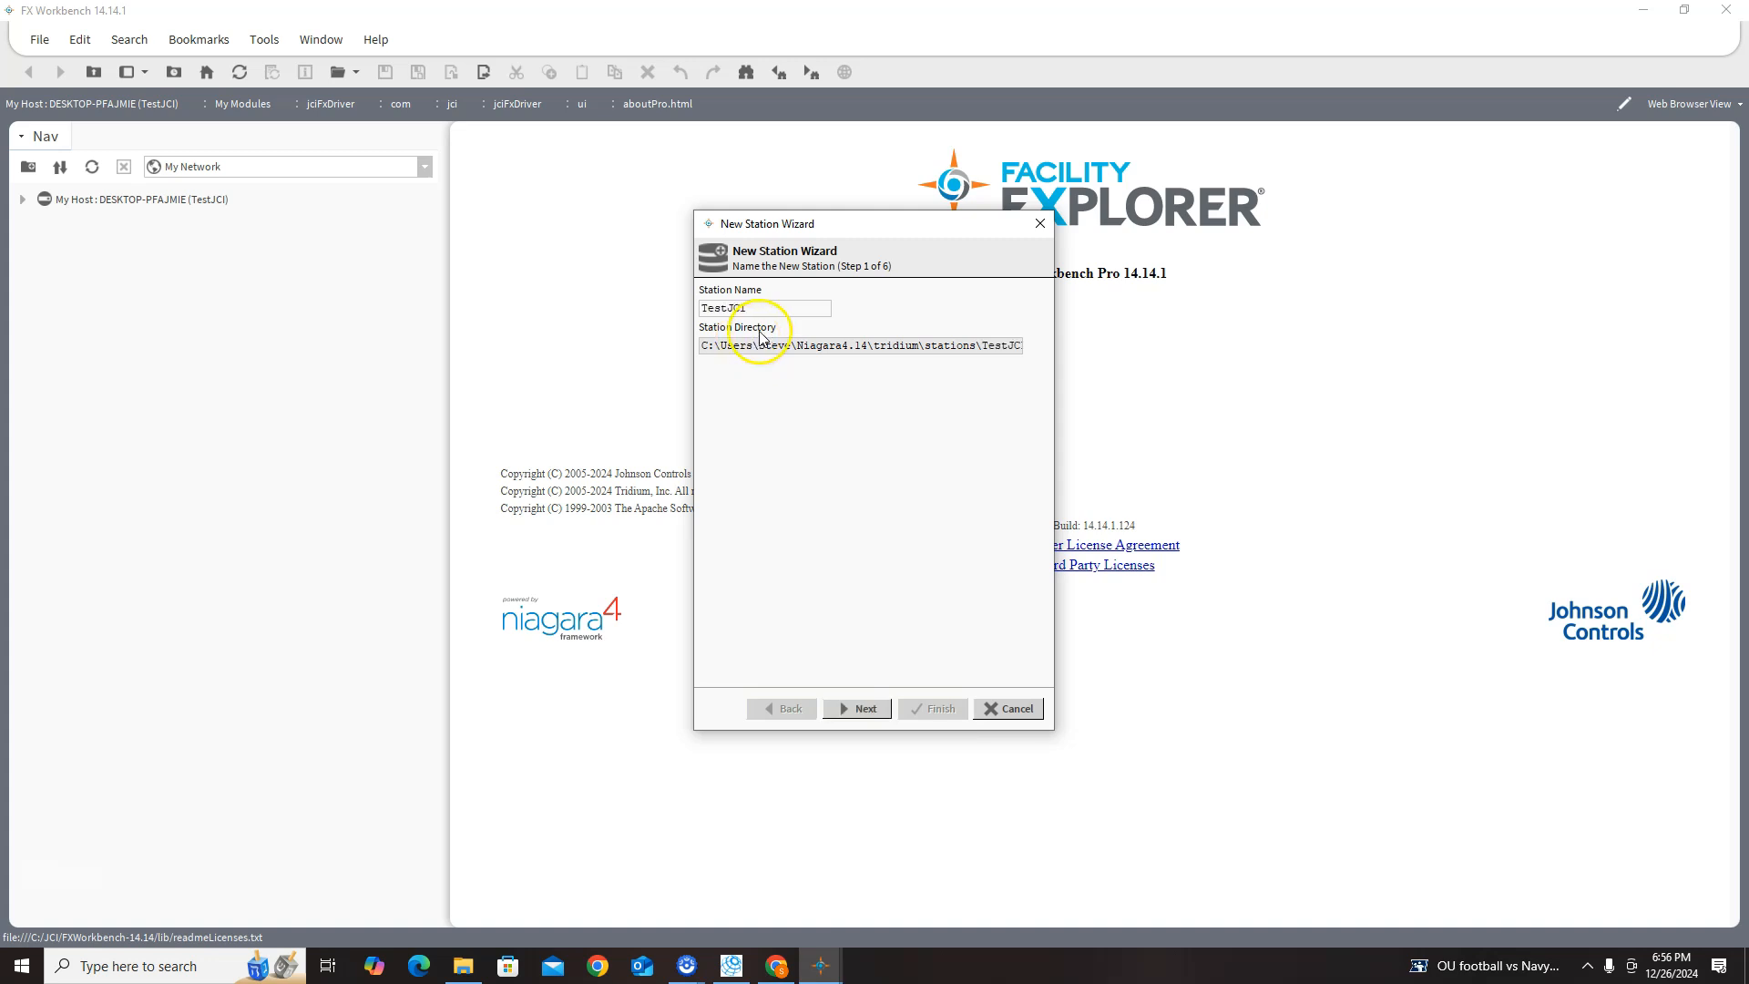
left_click(856, 708)
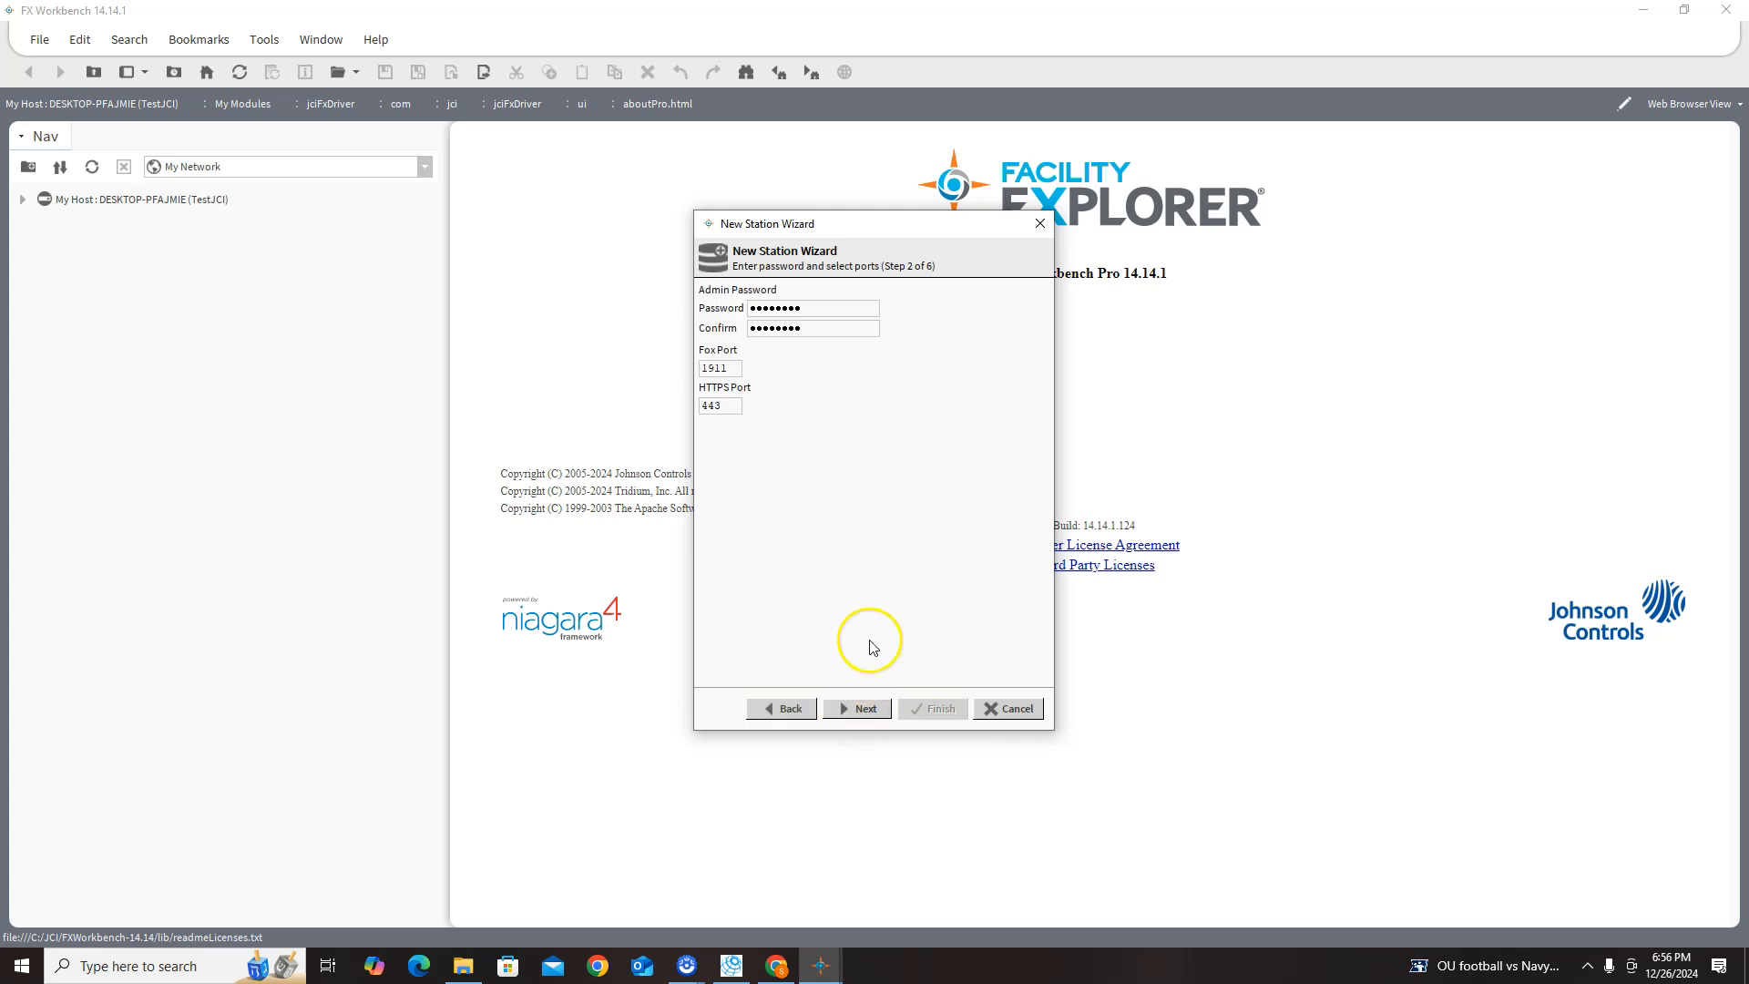
- Enter and confirm the station's admin password, keeping Fox port 1911 and HTTPS port 443
left_click_drag(844, 309, 645, 299)
key("Tab")
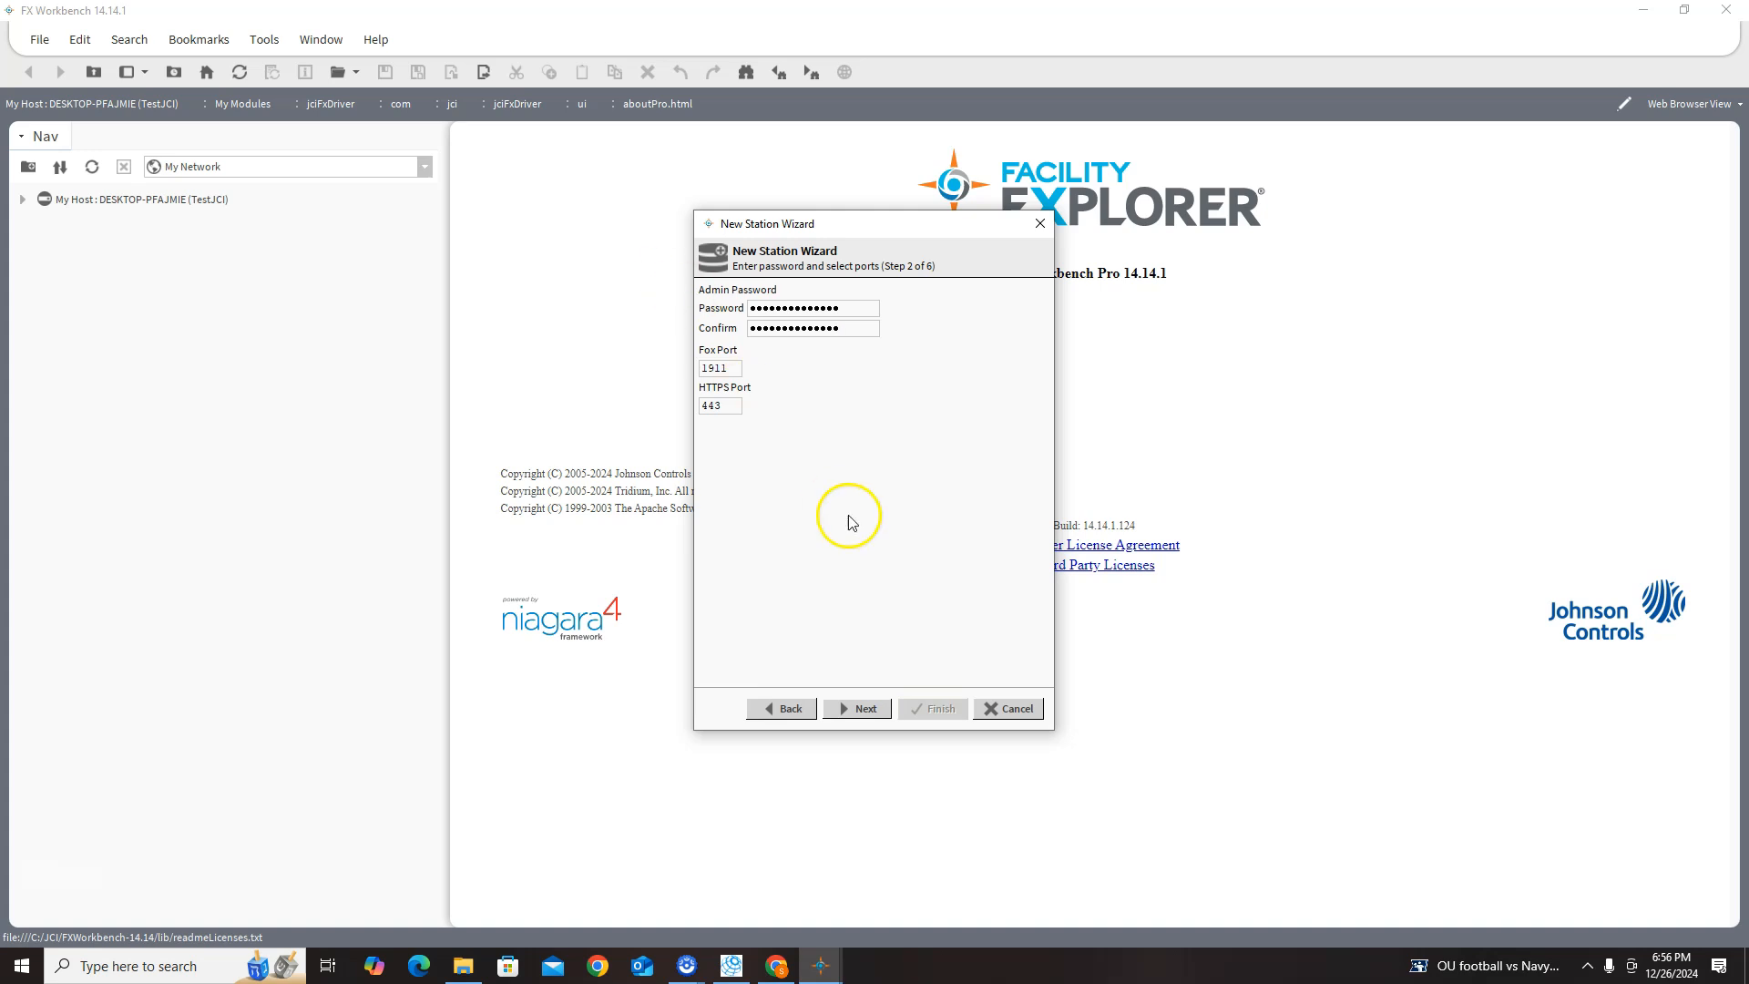
left_click(866, 709)
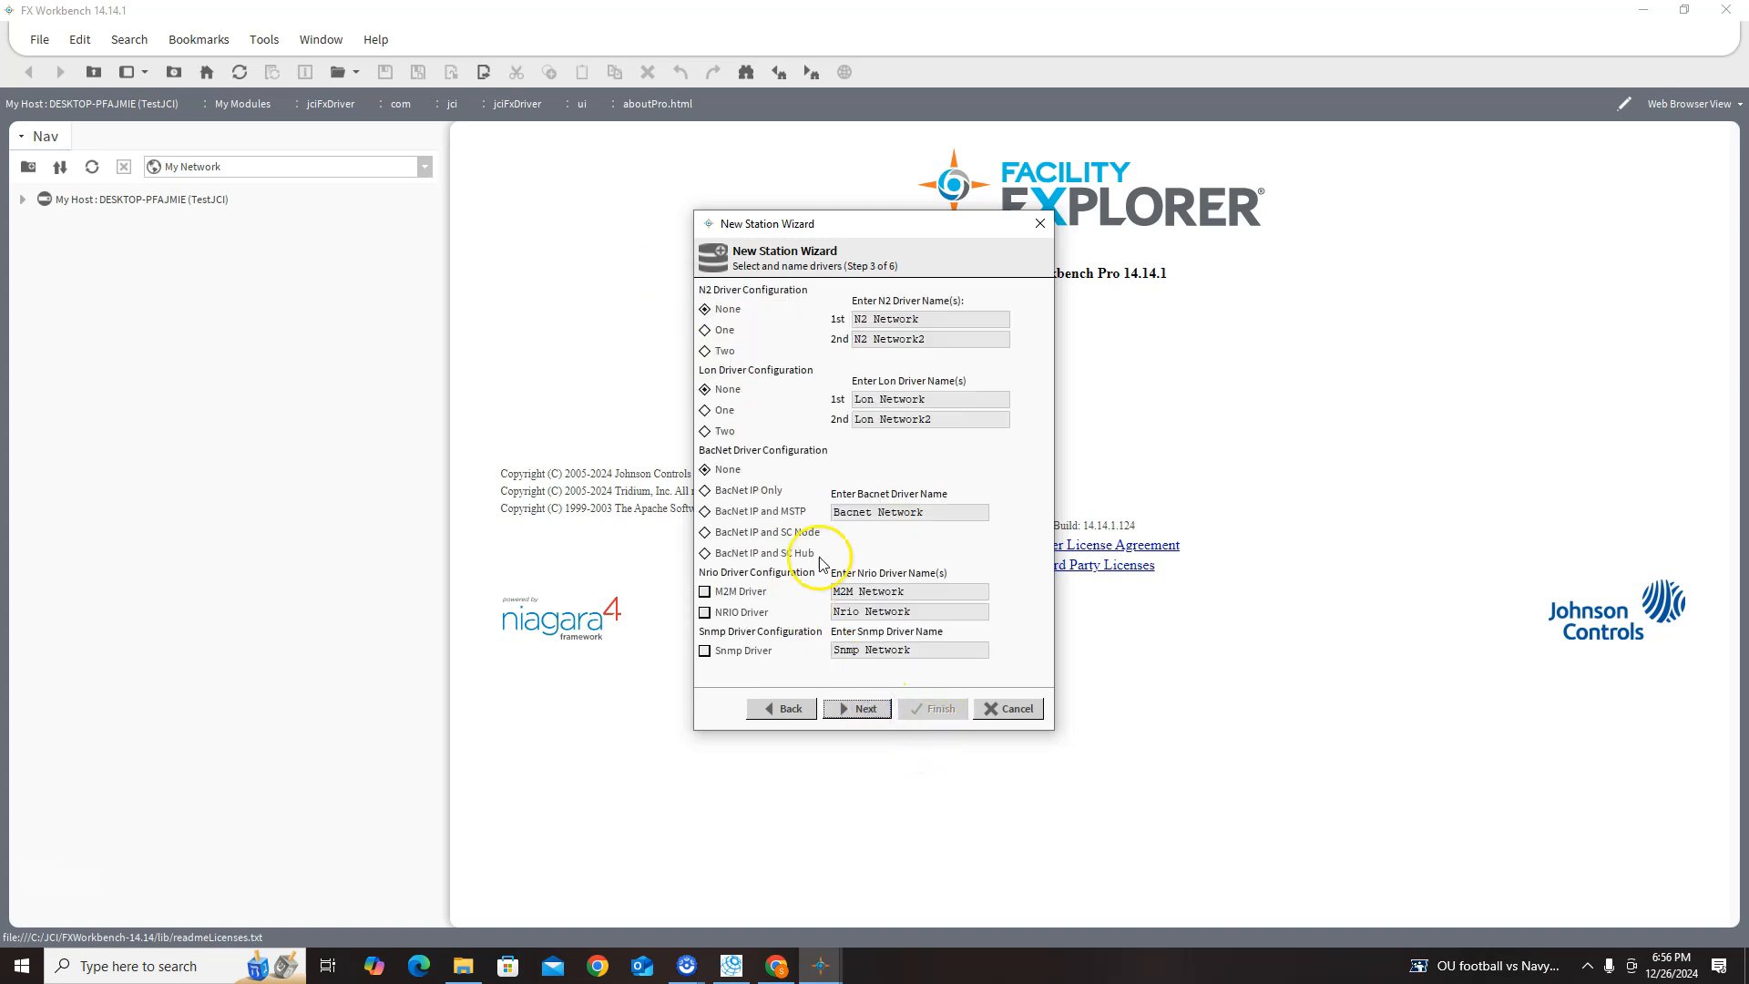
- Configure the BacNet IP and MSTP driver, keep the Weather Service selected, and finish creating the station
left_click(706, 513)
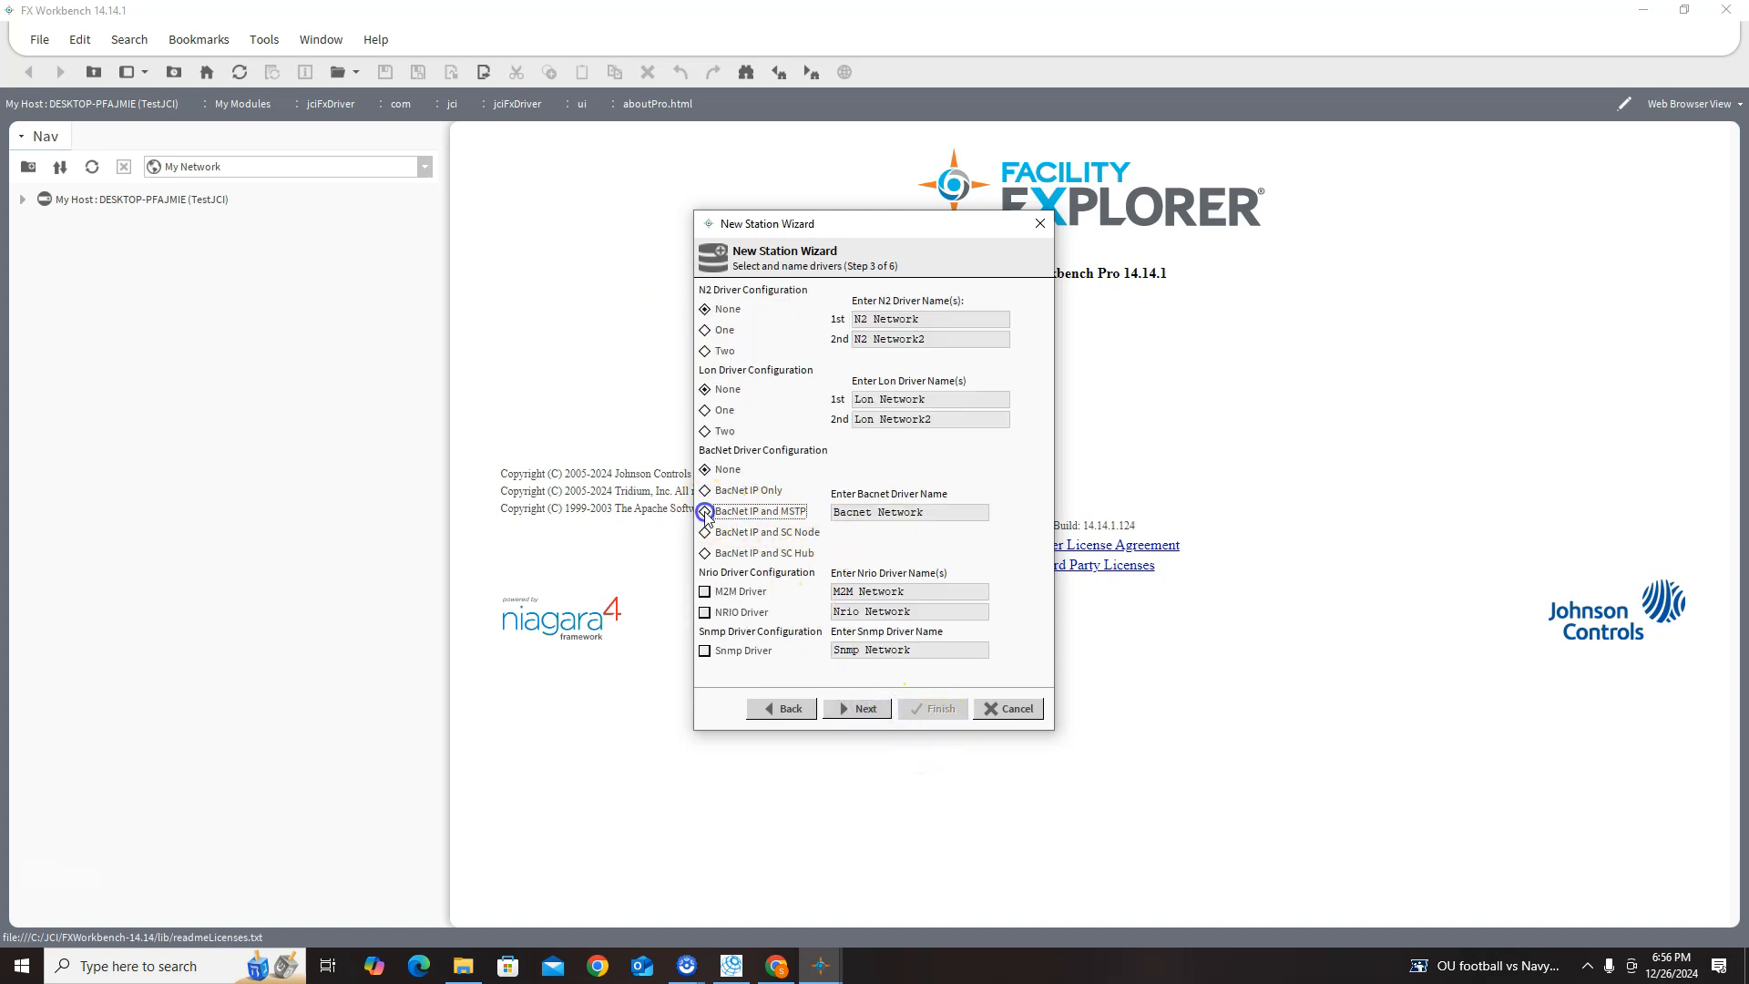
left_click(867, 712)
left_click(870, 712)
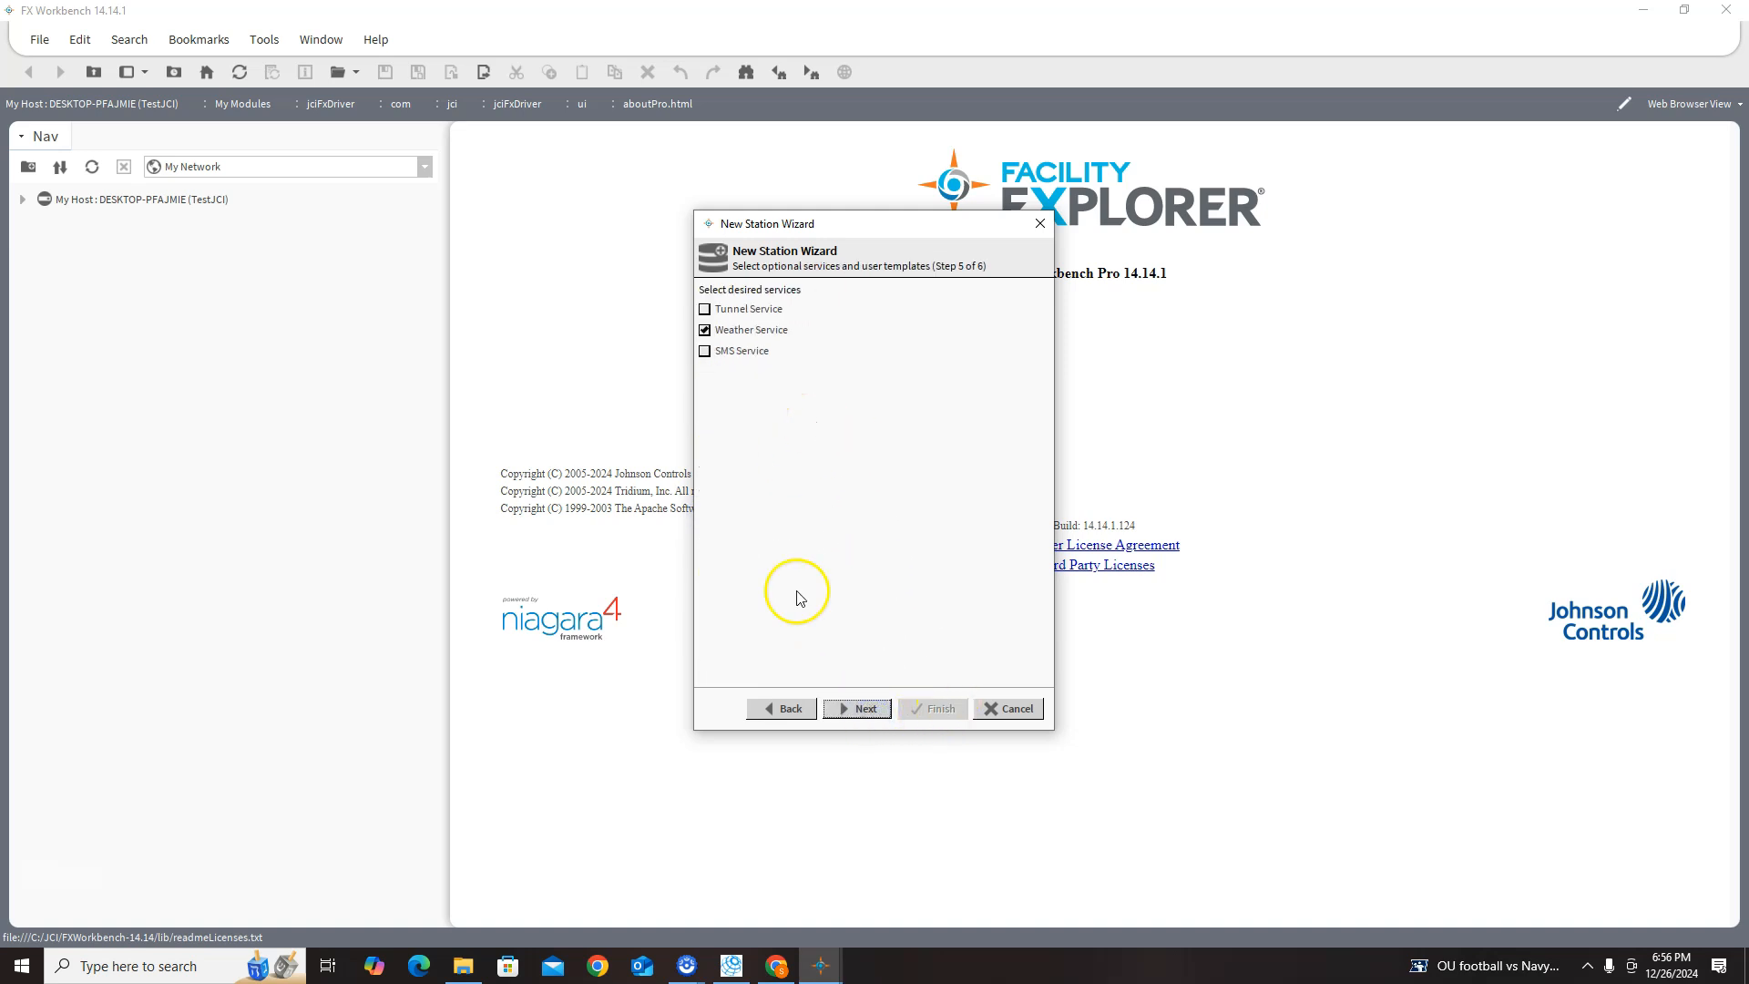
left_click(858, 707)
left_click(810, 652)
left_click(938, 710)
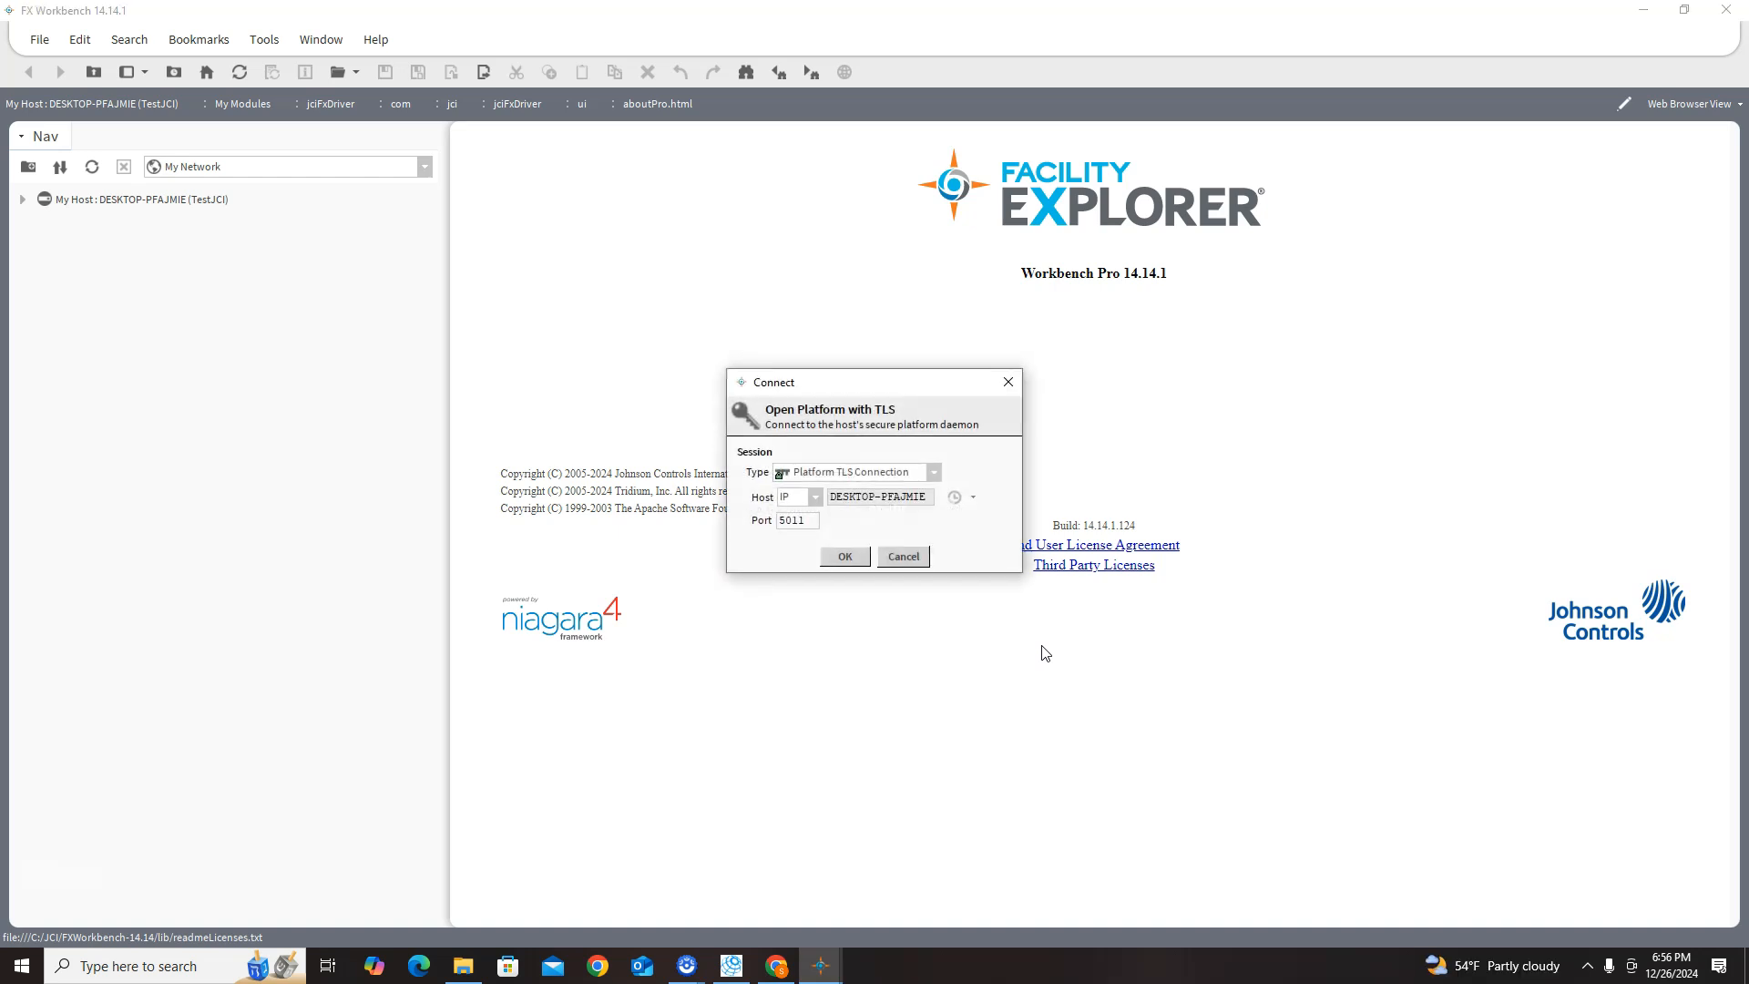
- Connect to the local platform over TLS on port 5011 and transfer TestJCI with start after install on and auto-start off
left_click(868, 556)
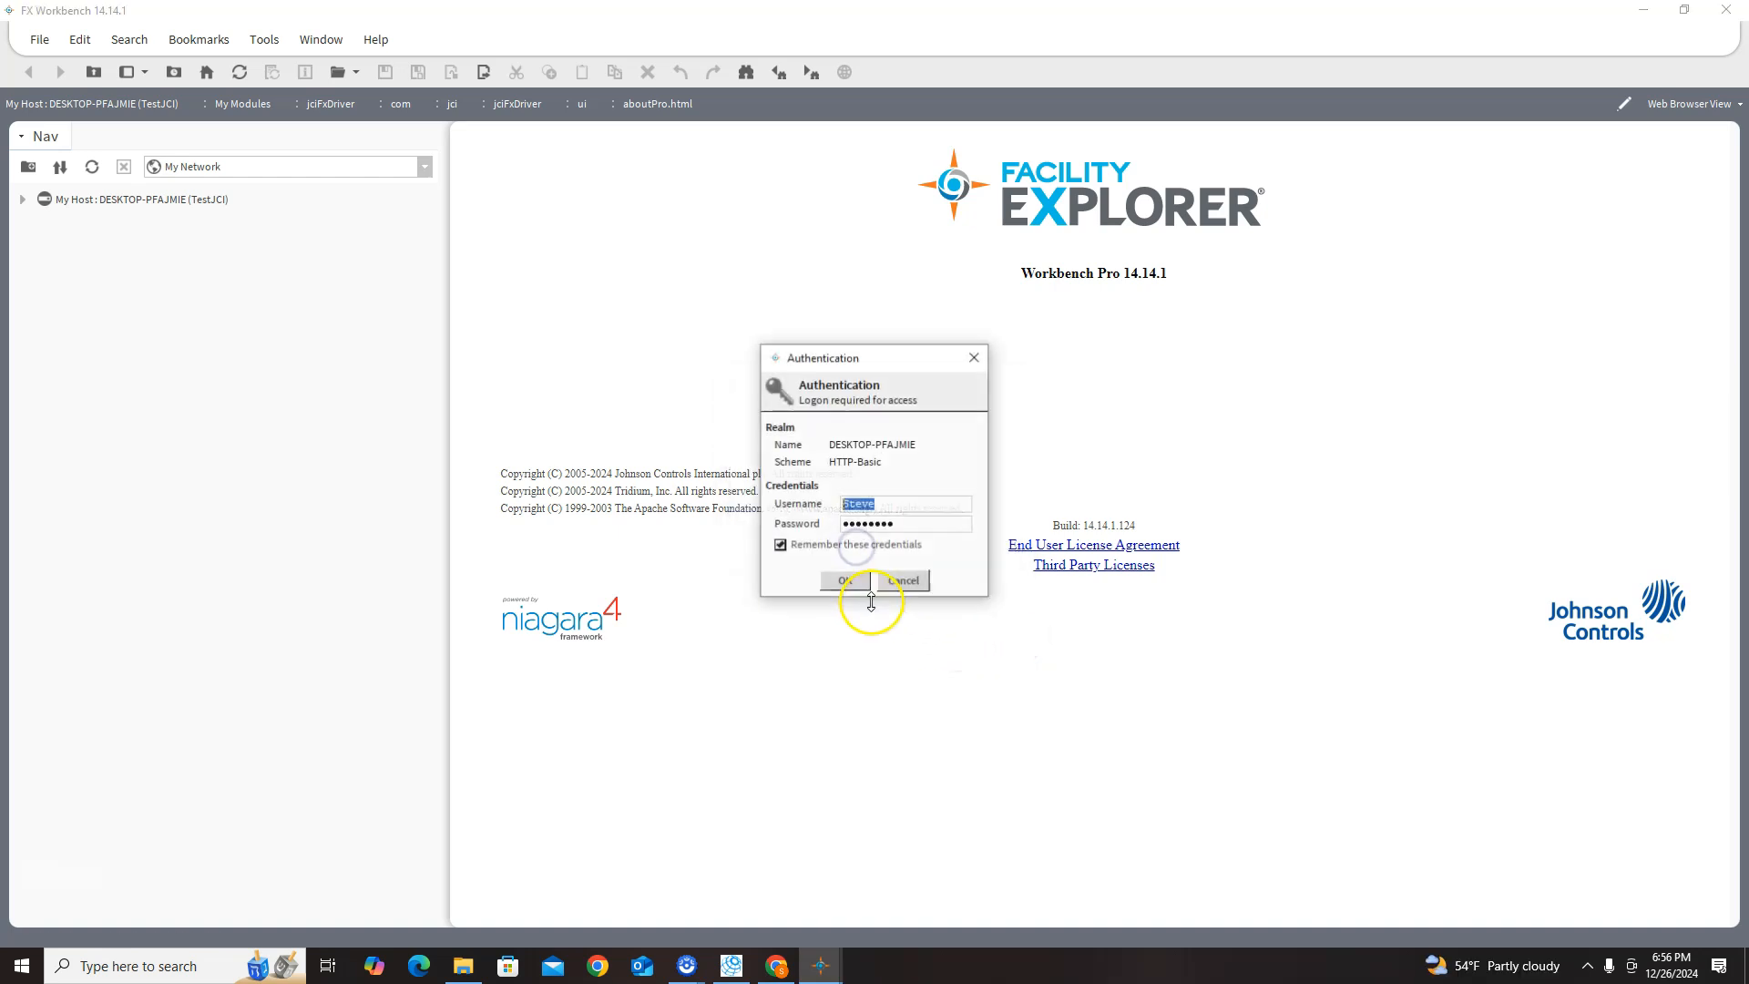
left_click(851, 580)
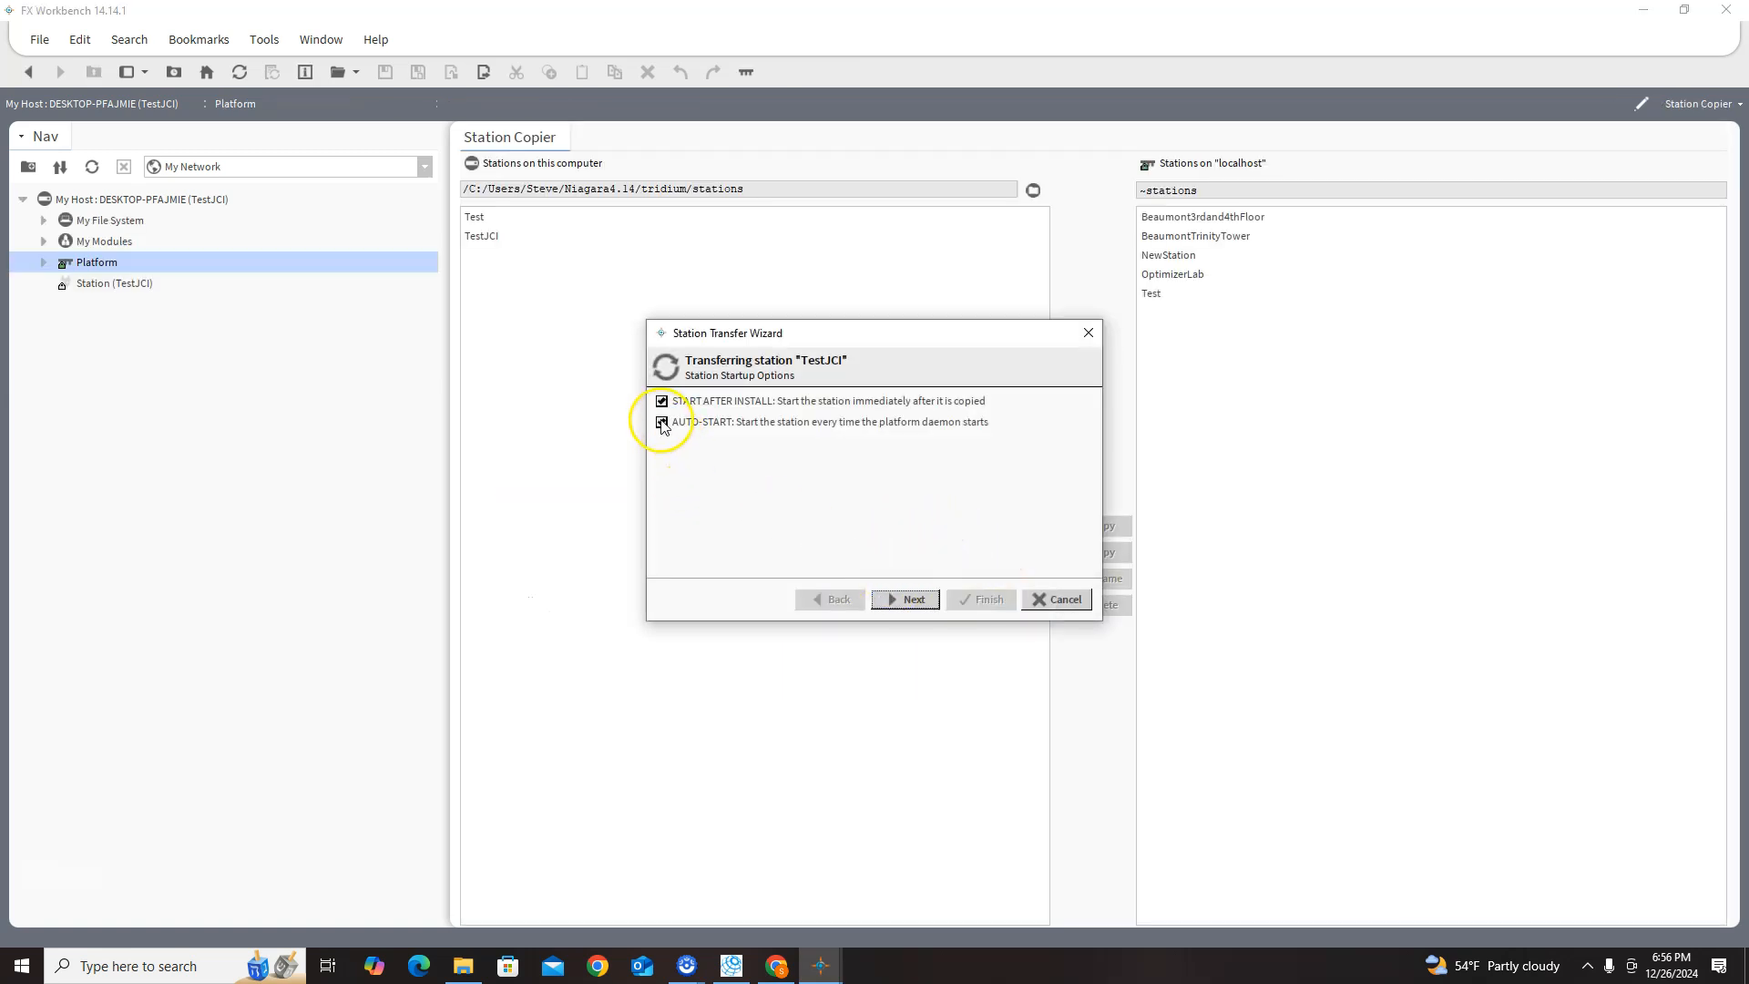
left_click(911, 601)
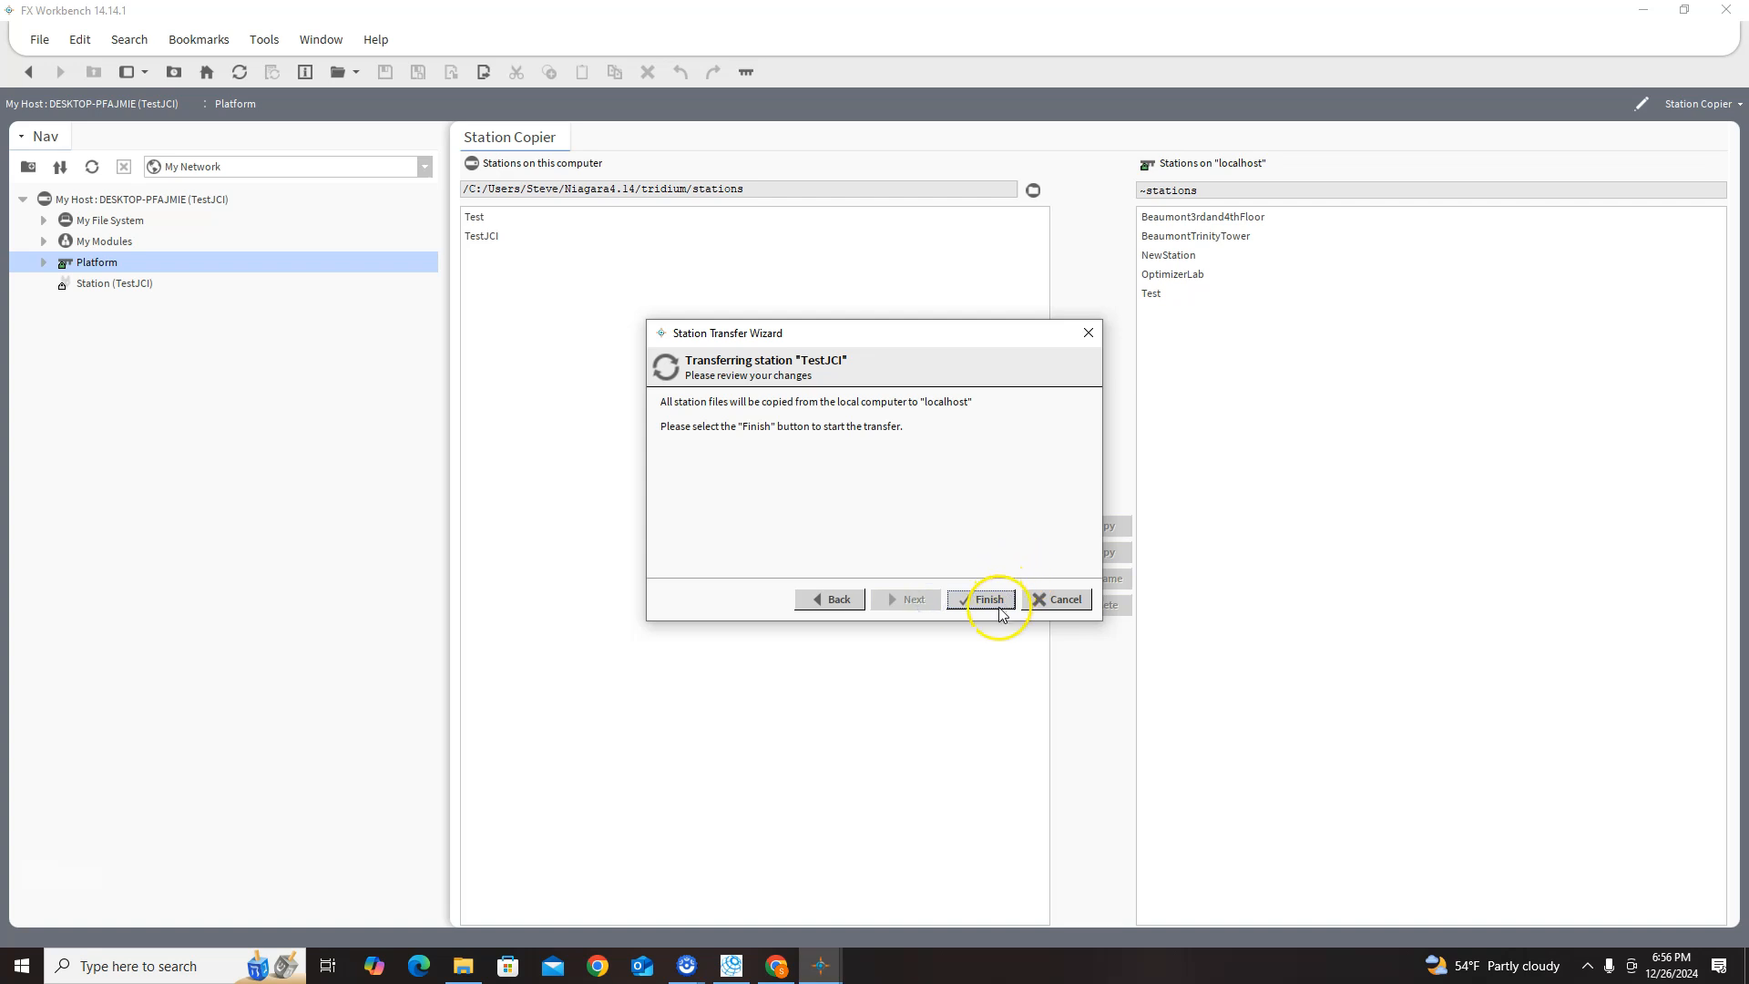
left_click(993, 601)
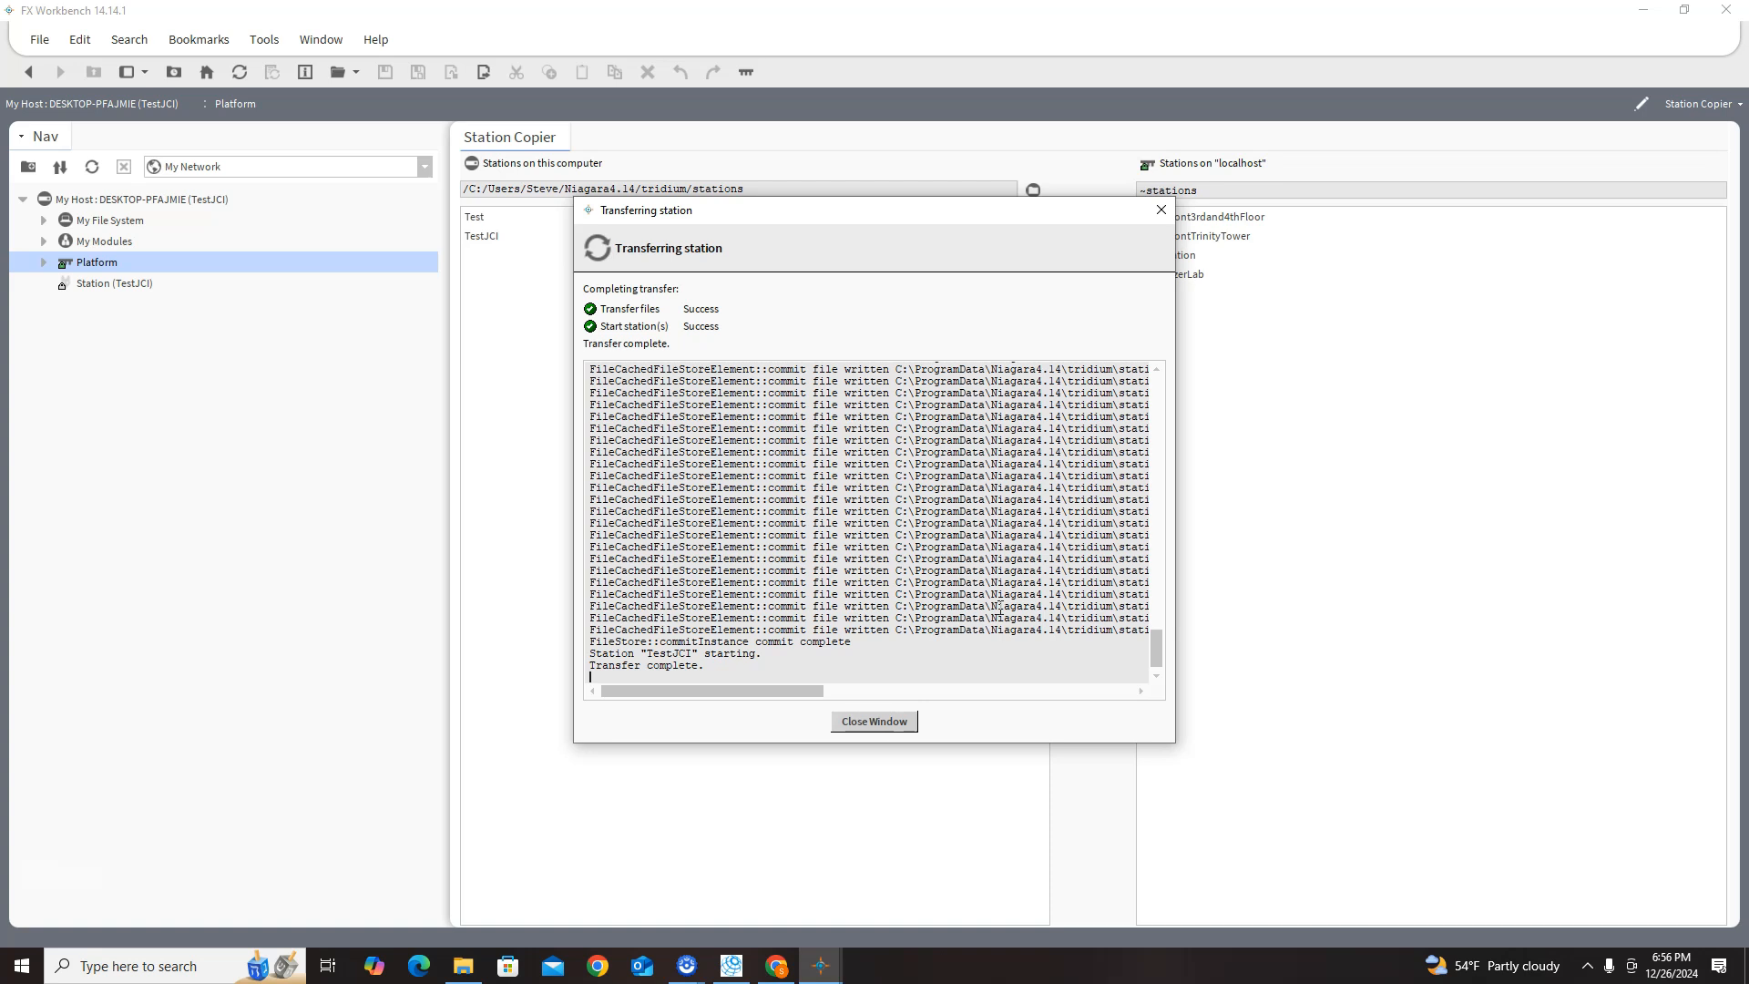
left_click(875, 721)
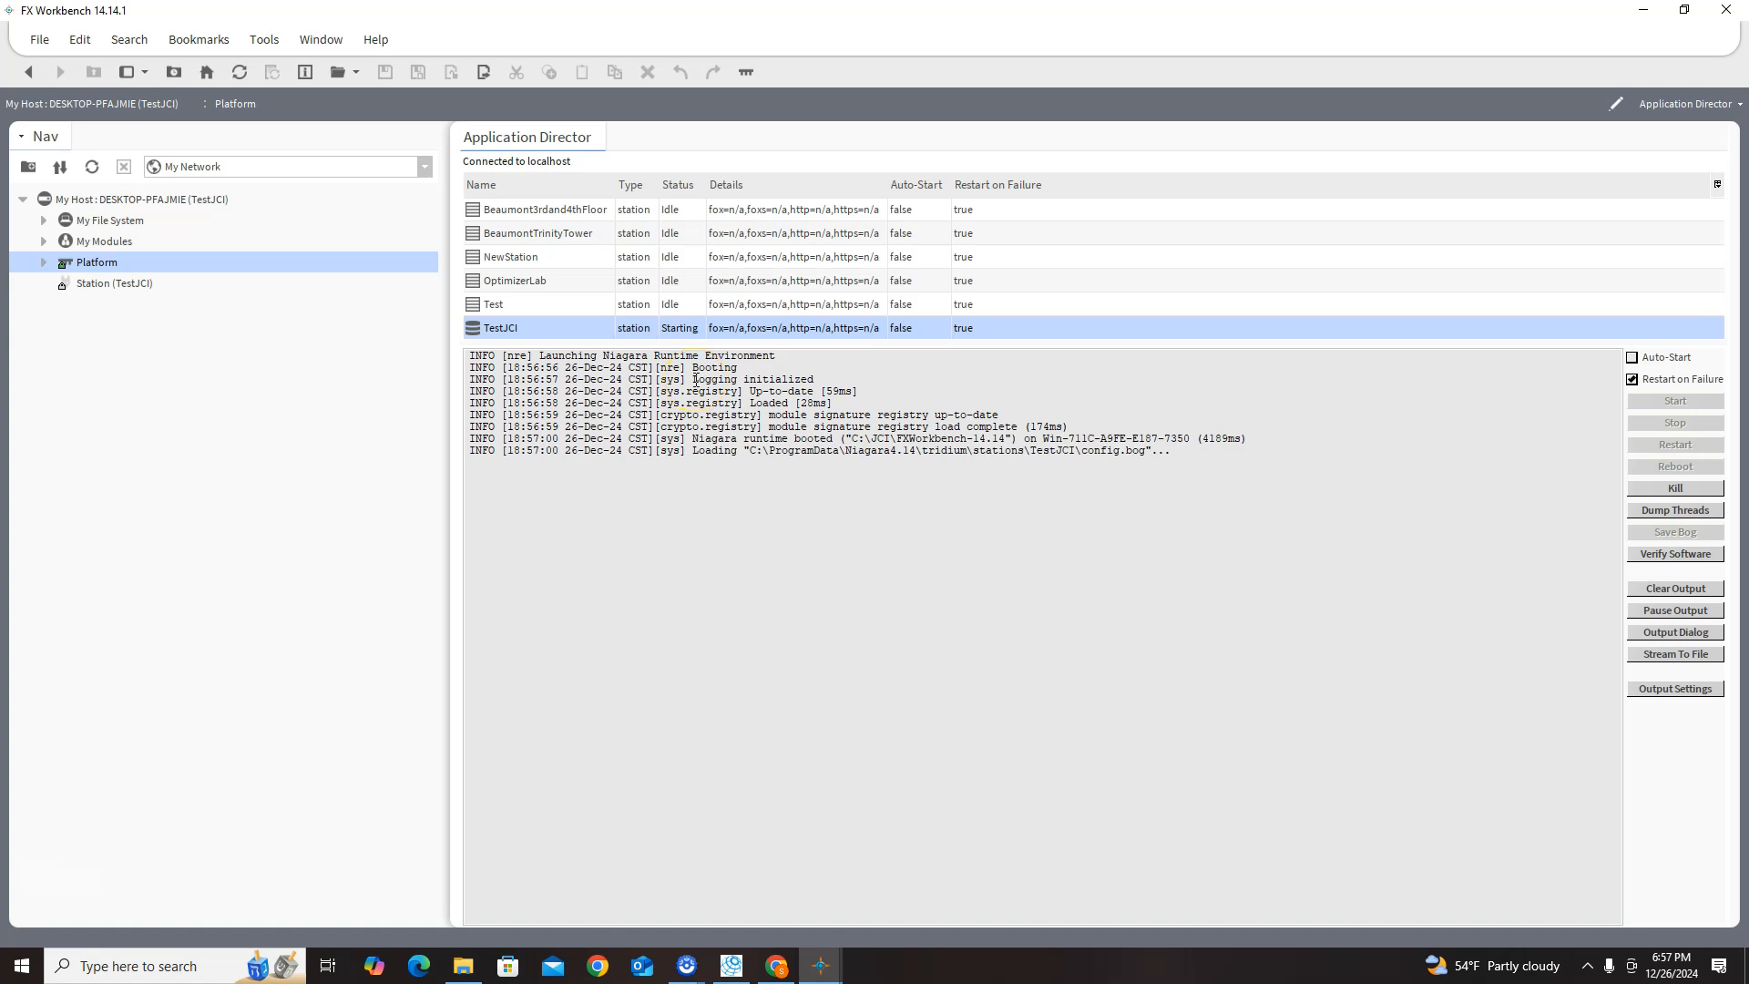
- Turn off restart on failure for the TestJCI station and log in to it
left_click(1633, 380)
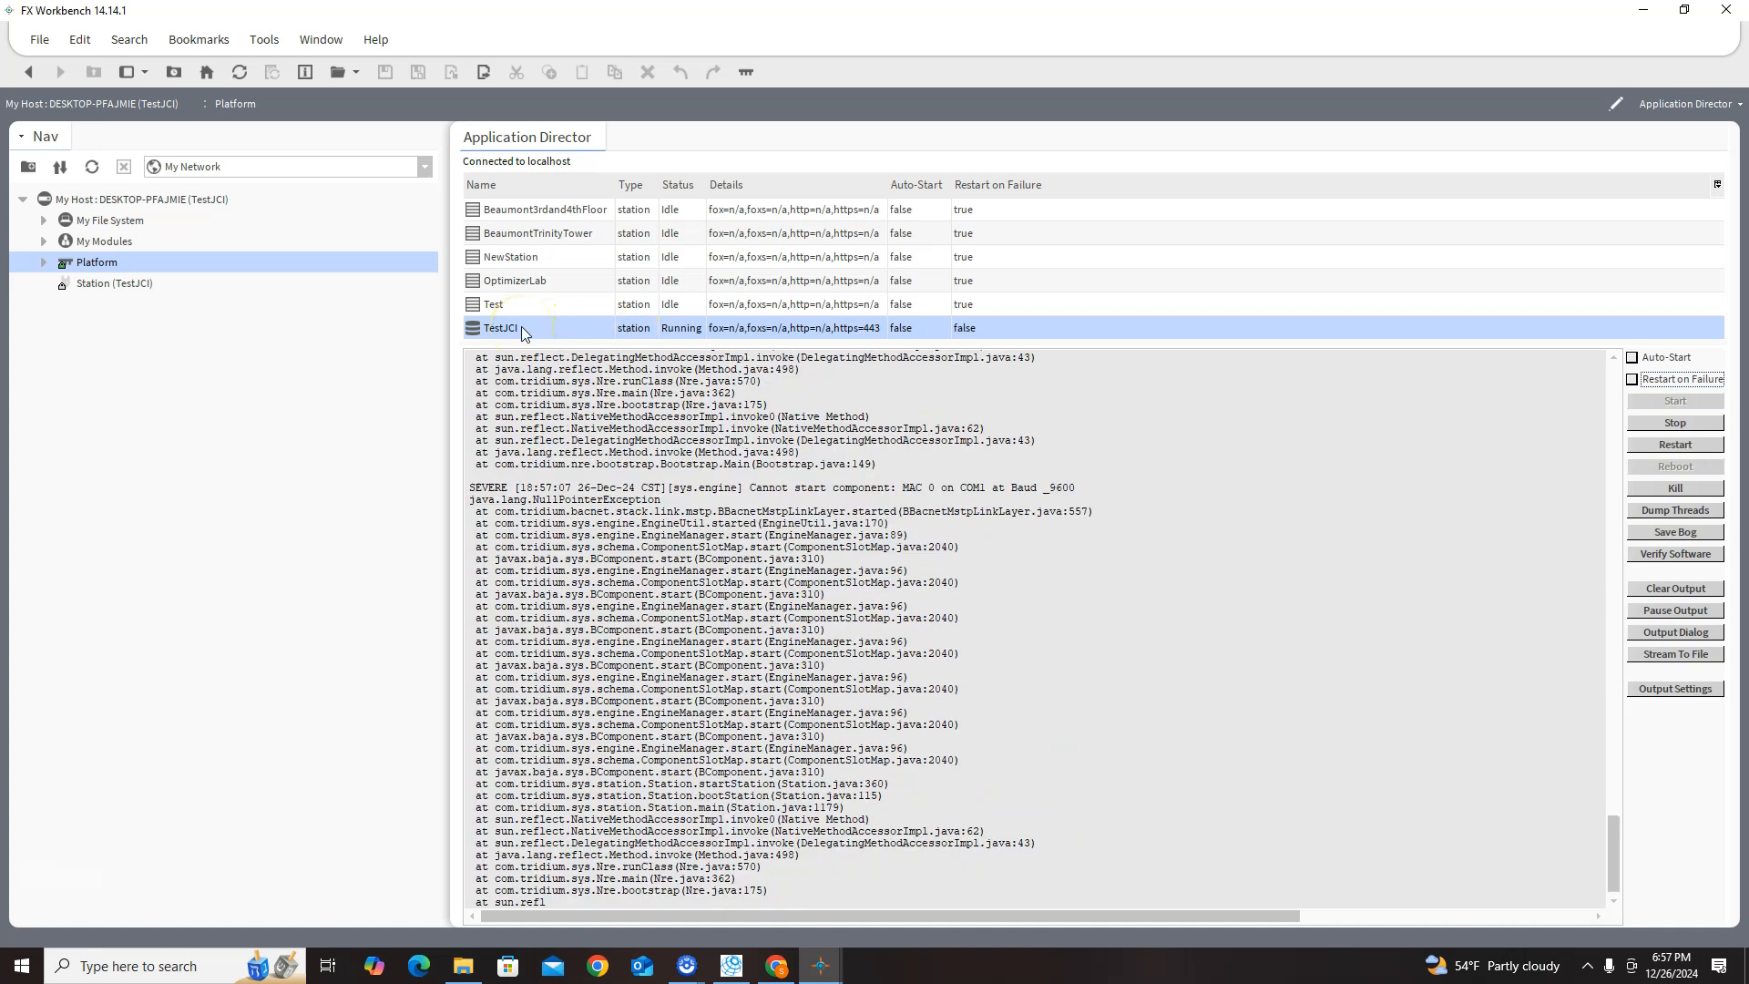
left_click(664, 329)
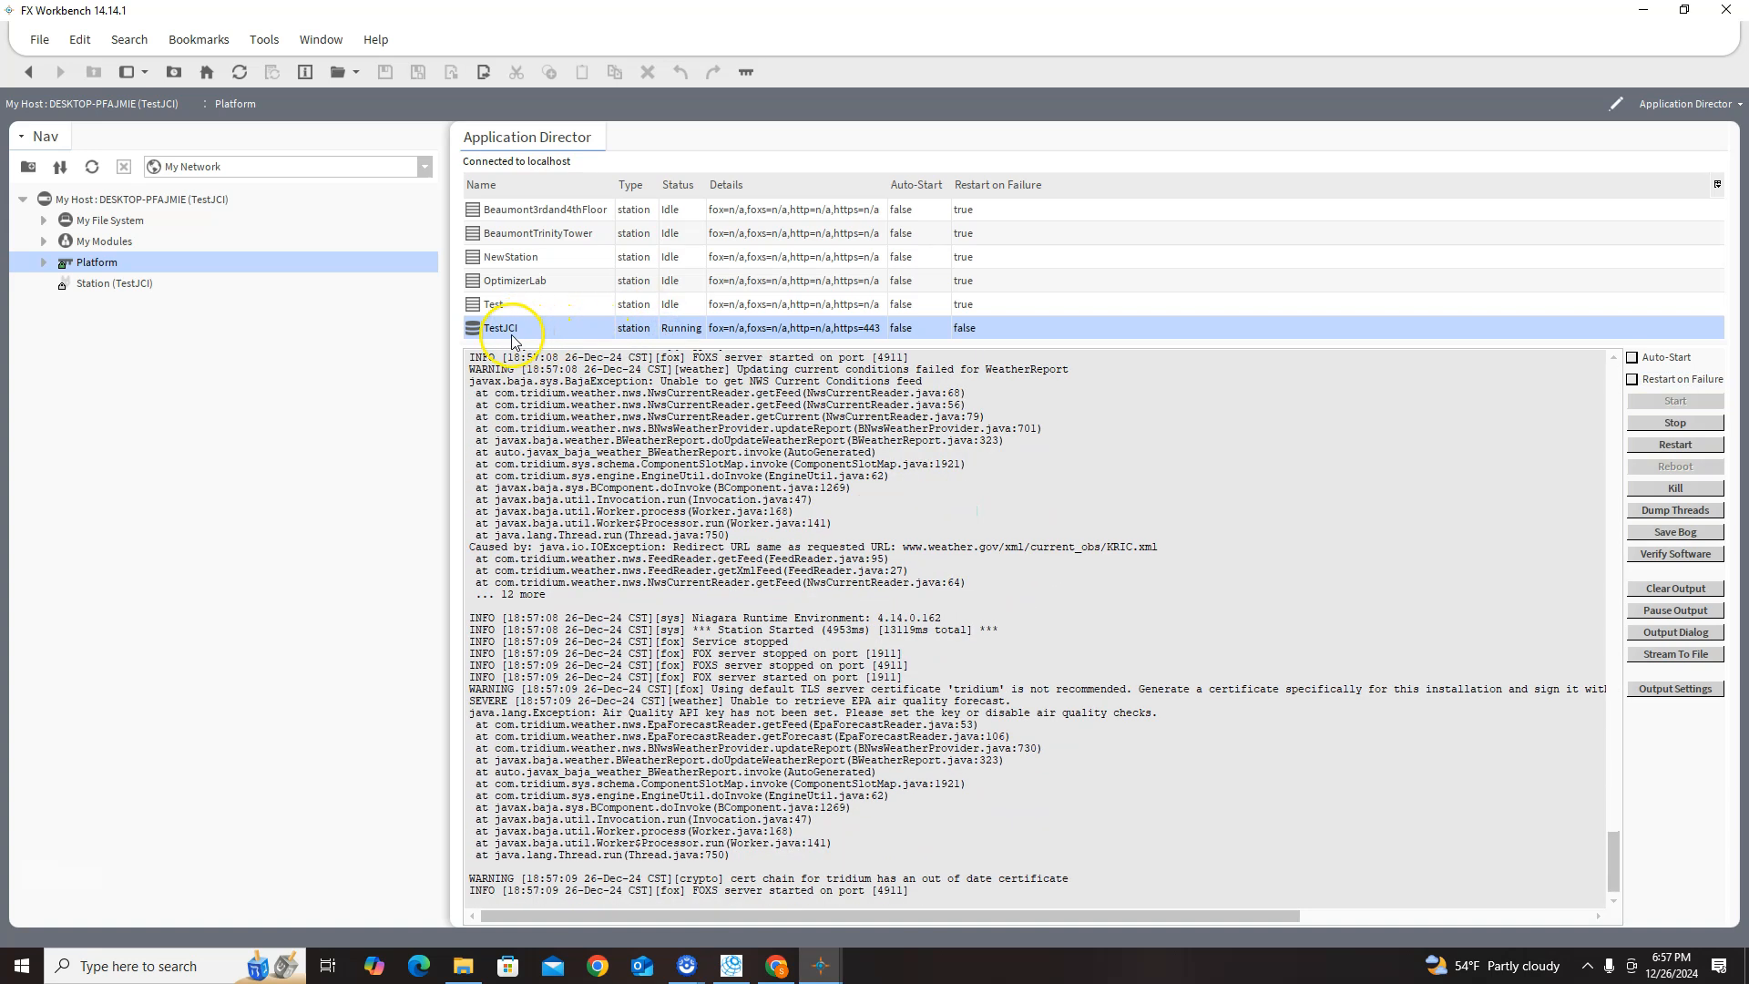
left_click(606, 328)
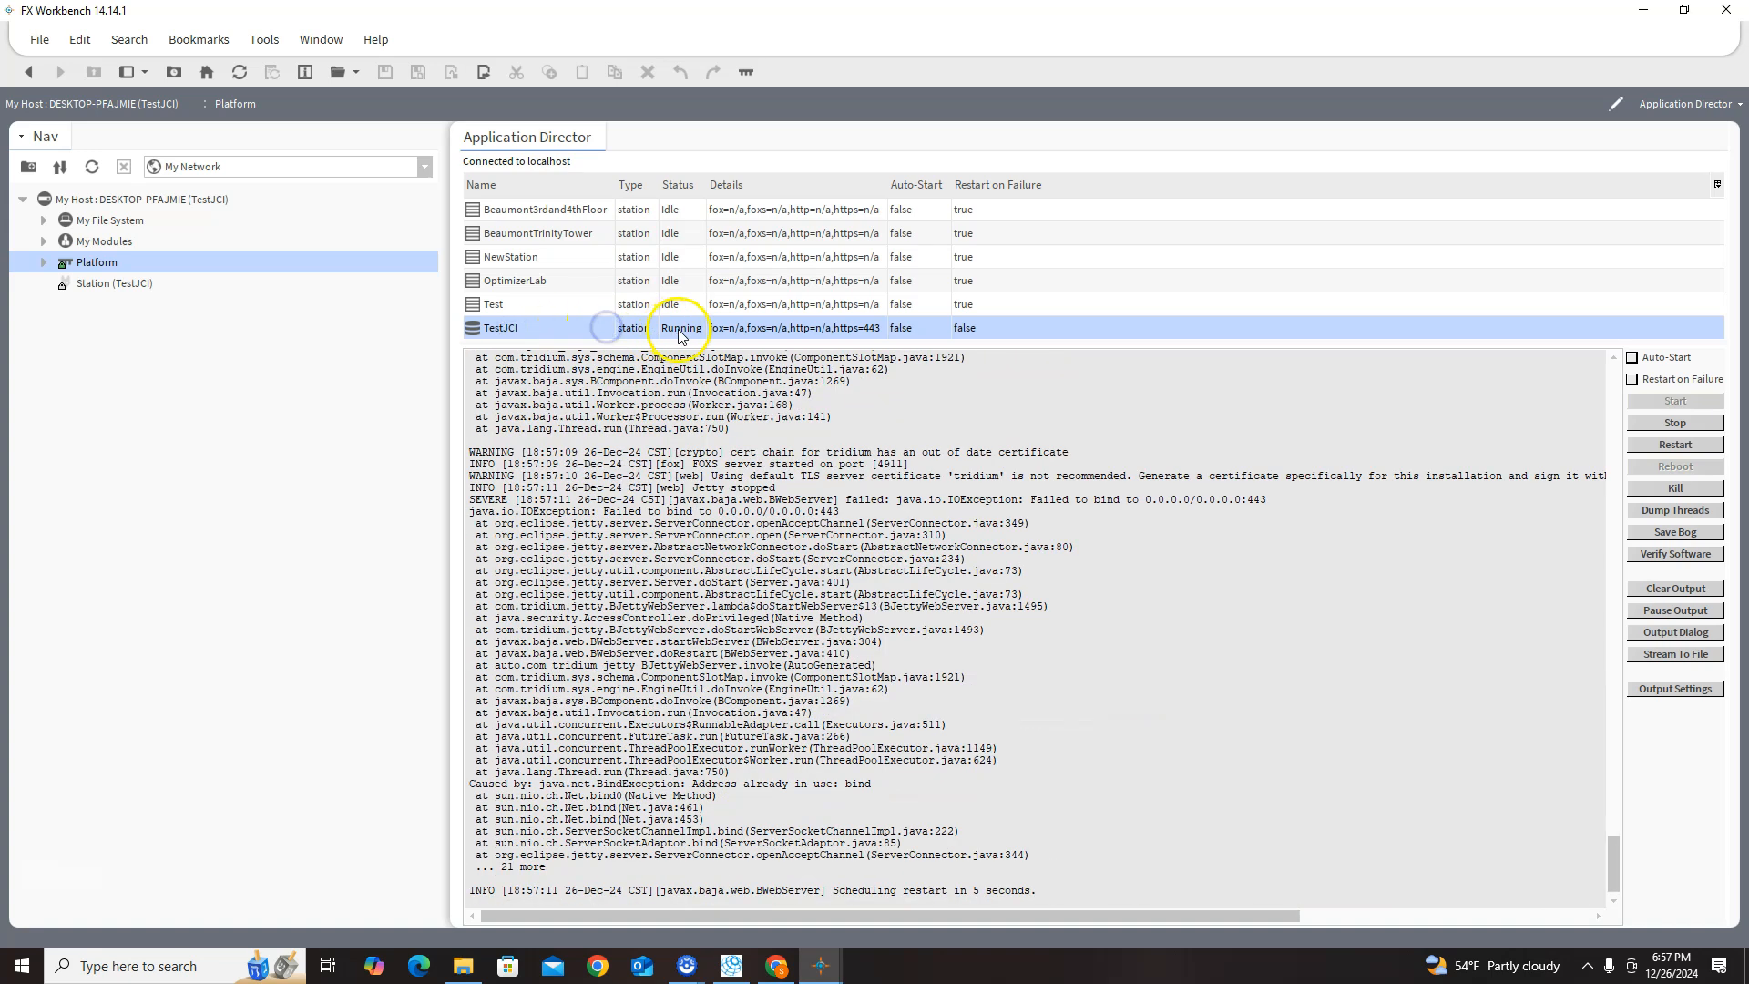
left_click(850, 586)
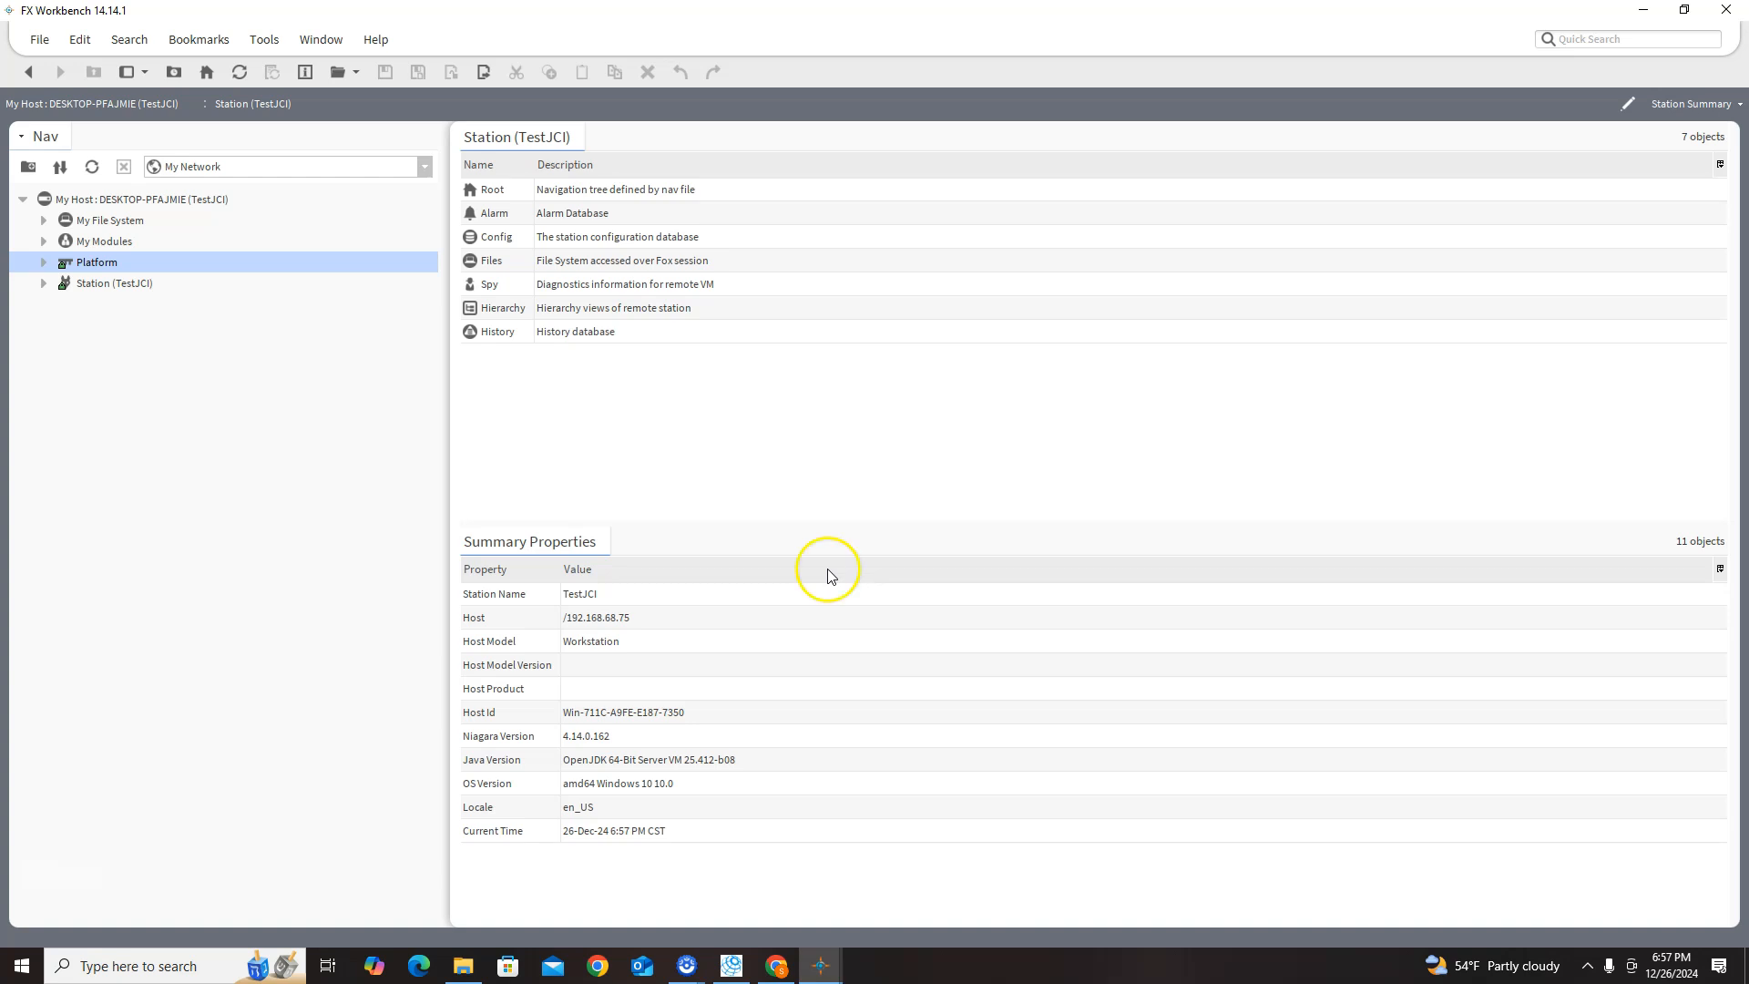
- Expand the TestJCI station, open its Root graphic and switch it to the Admin Home view
left_click(43, 262)
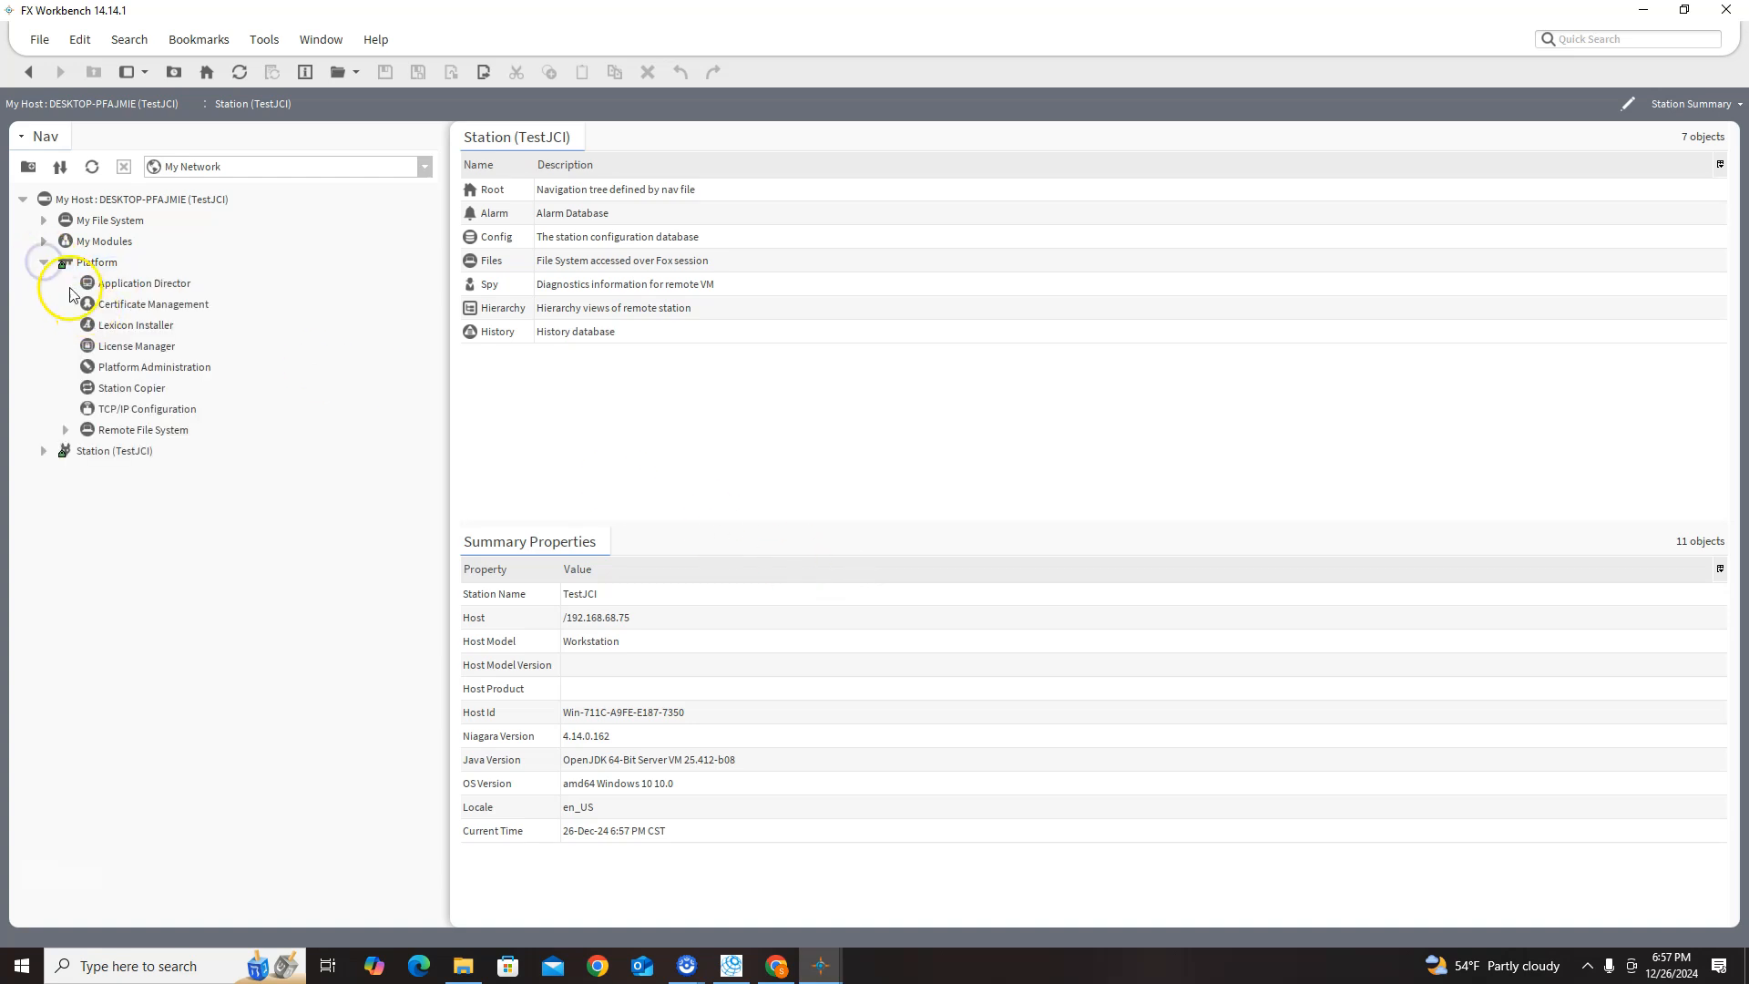
left_click(43, 262)
left_click(44, 283)
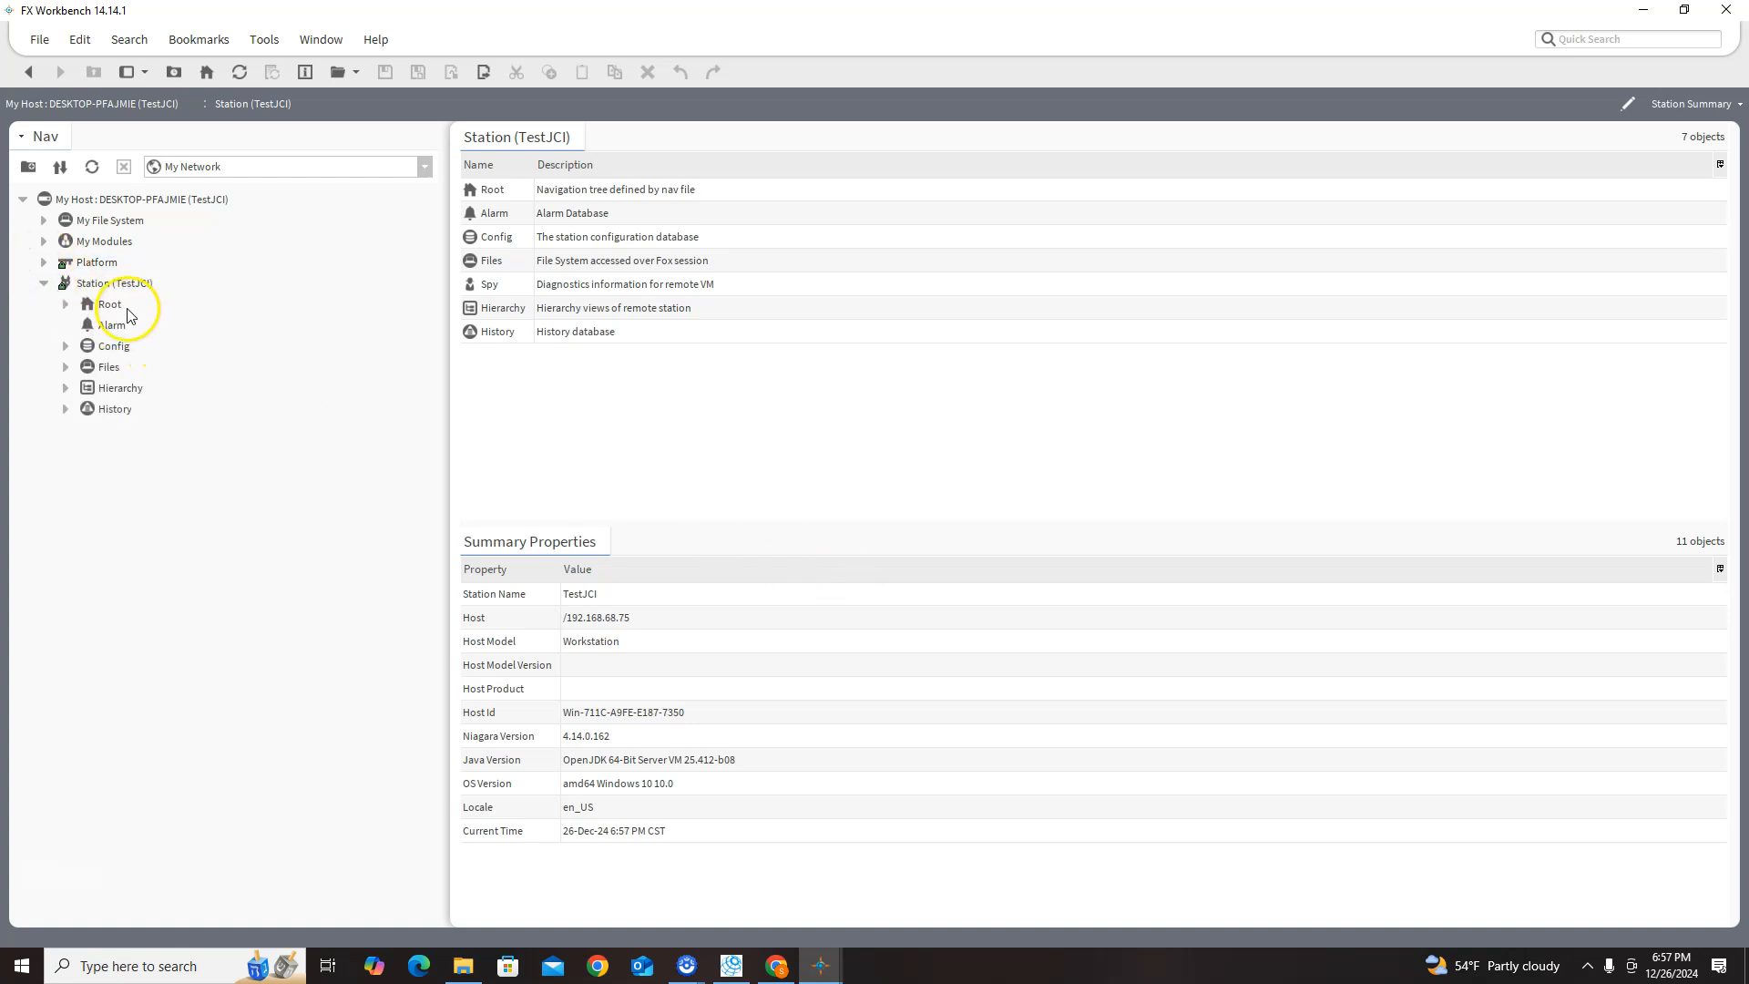
left_click(98, 305)
double_click(97, 308)
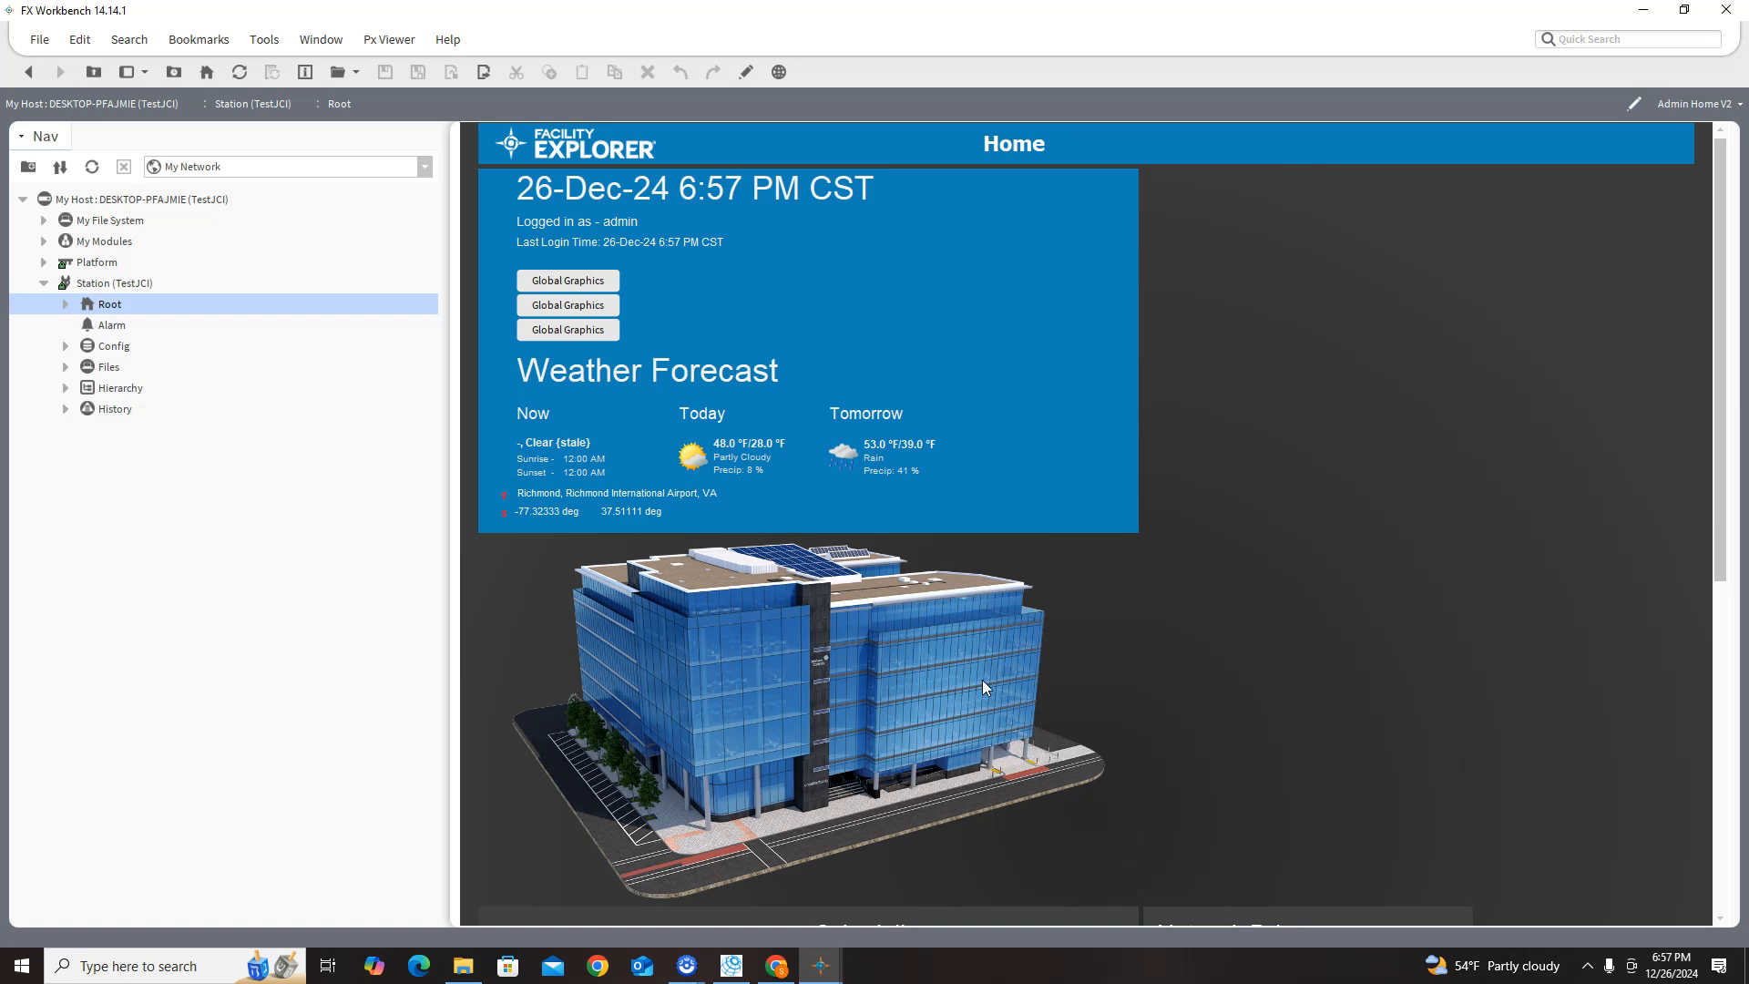
left_click(1697, 103)
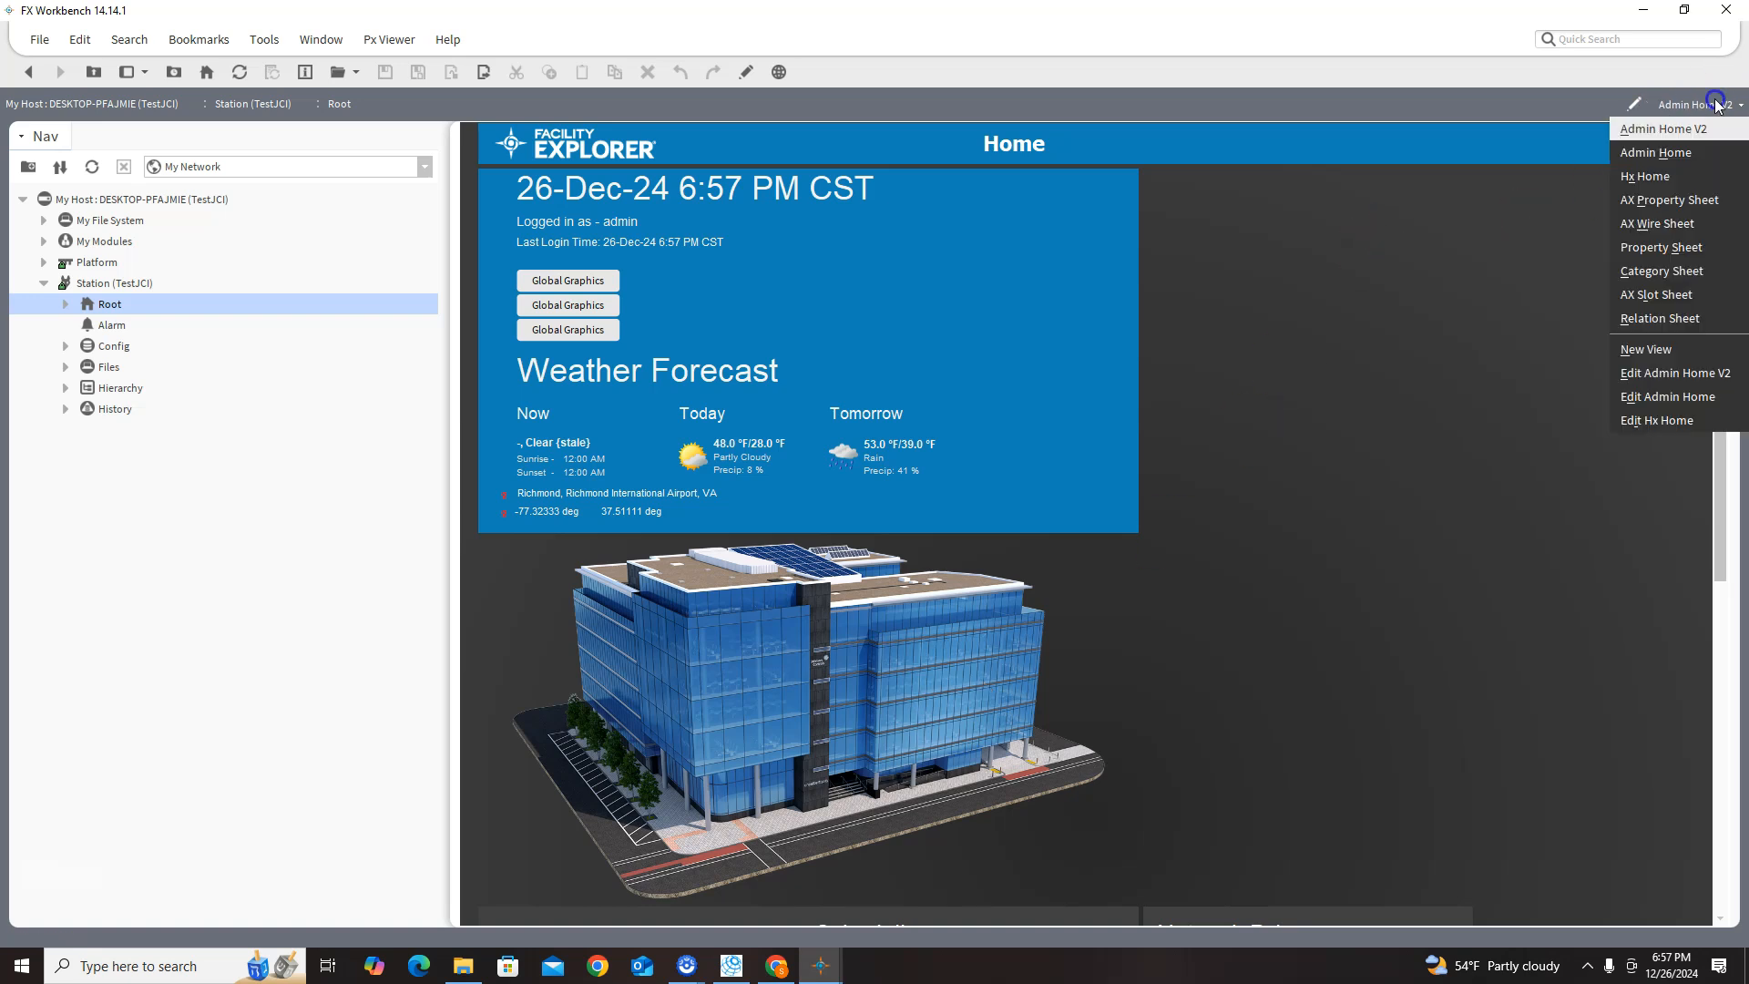
left_click(1681, 149)
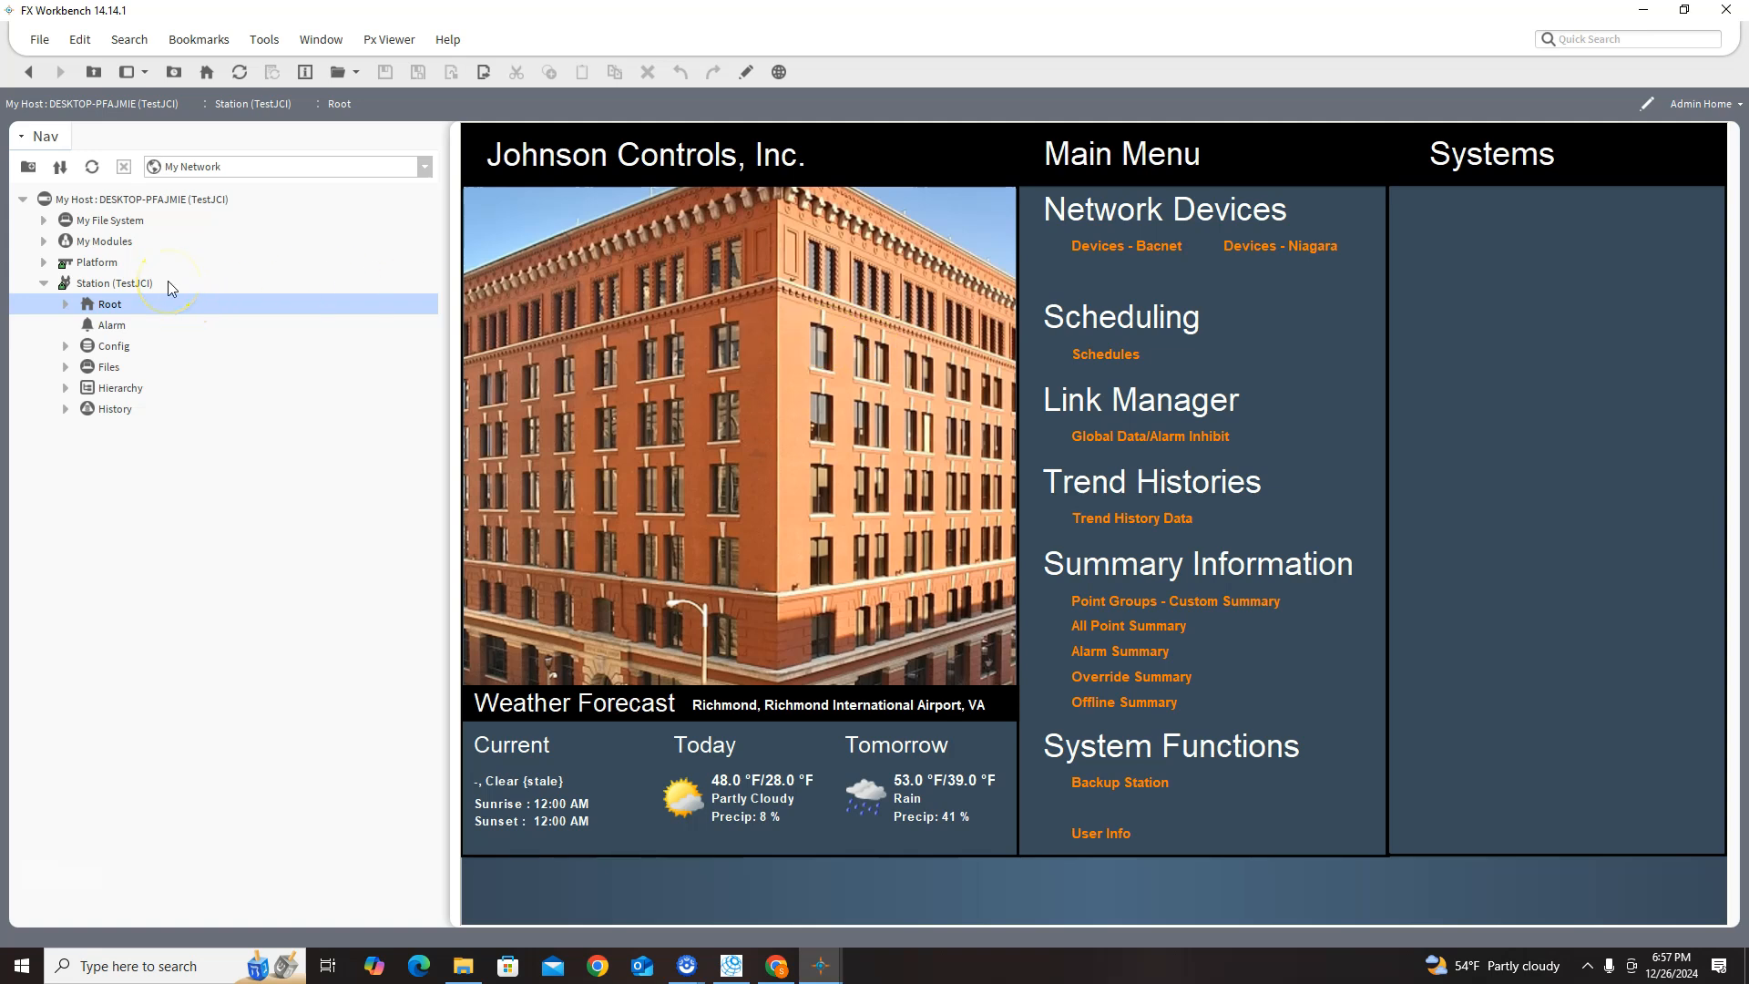
- In My File System, expand drive C:, Users, the computer user's profile folder and its Downloads folder
left_click(45, 222)
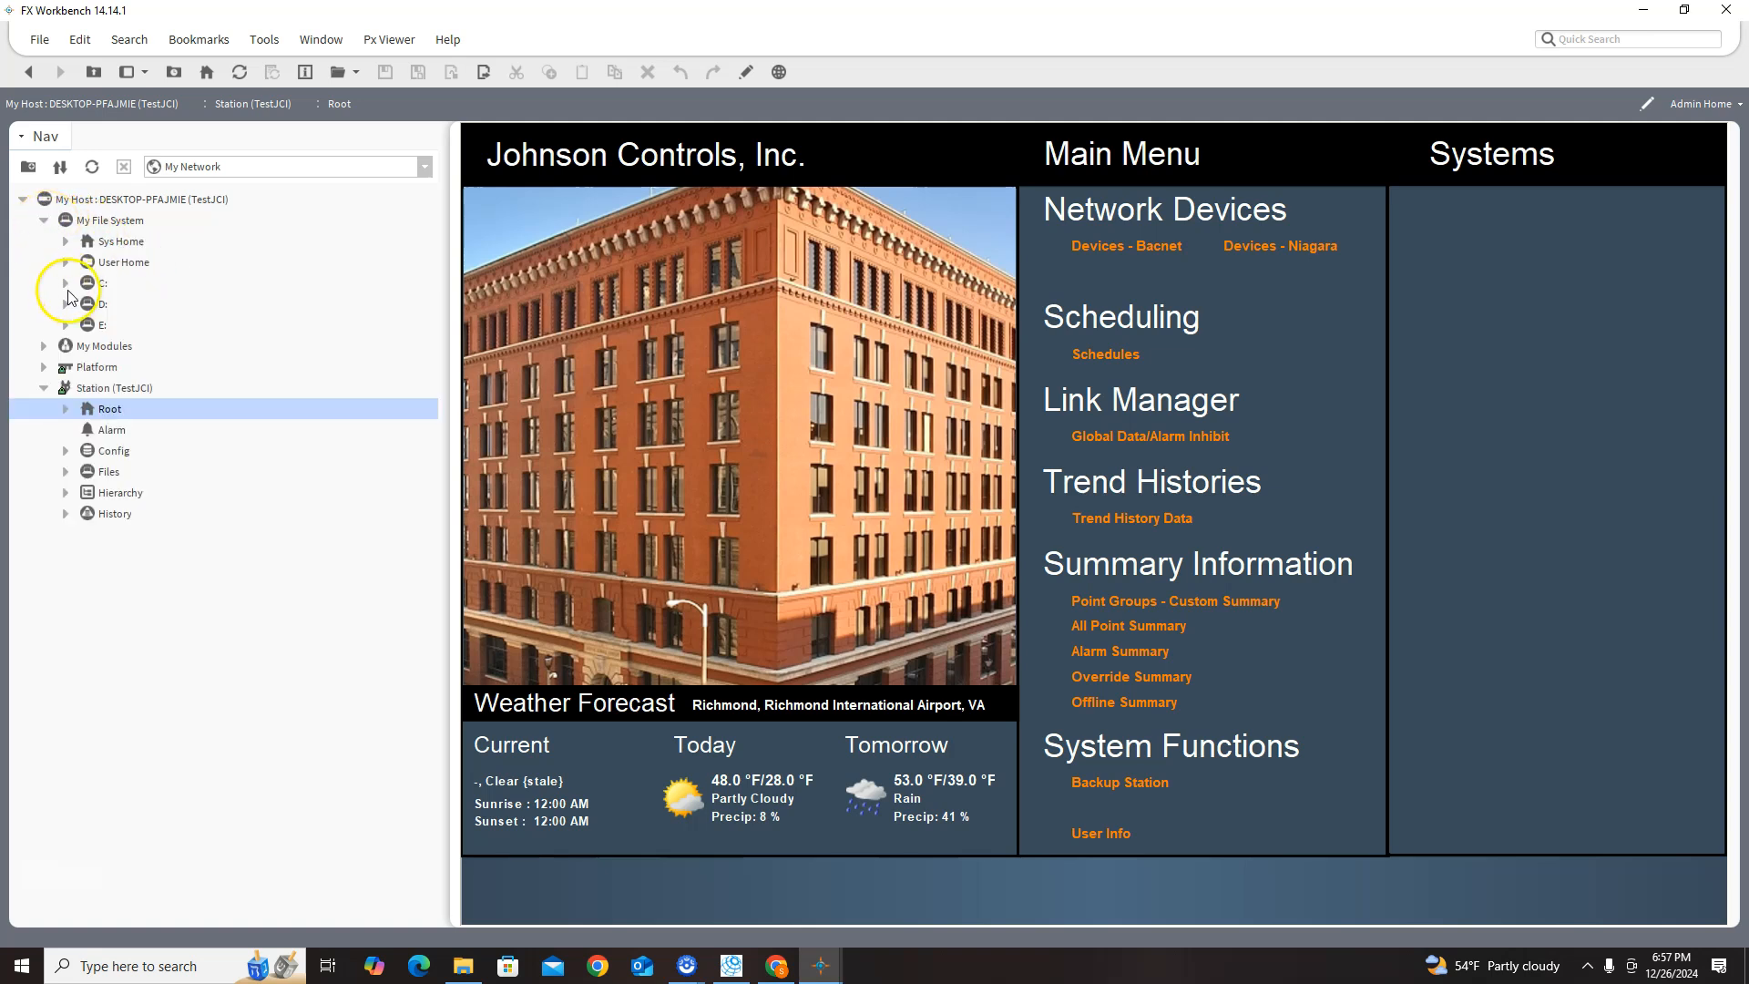
left_click(65, 284)
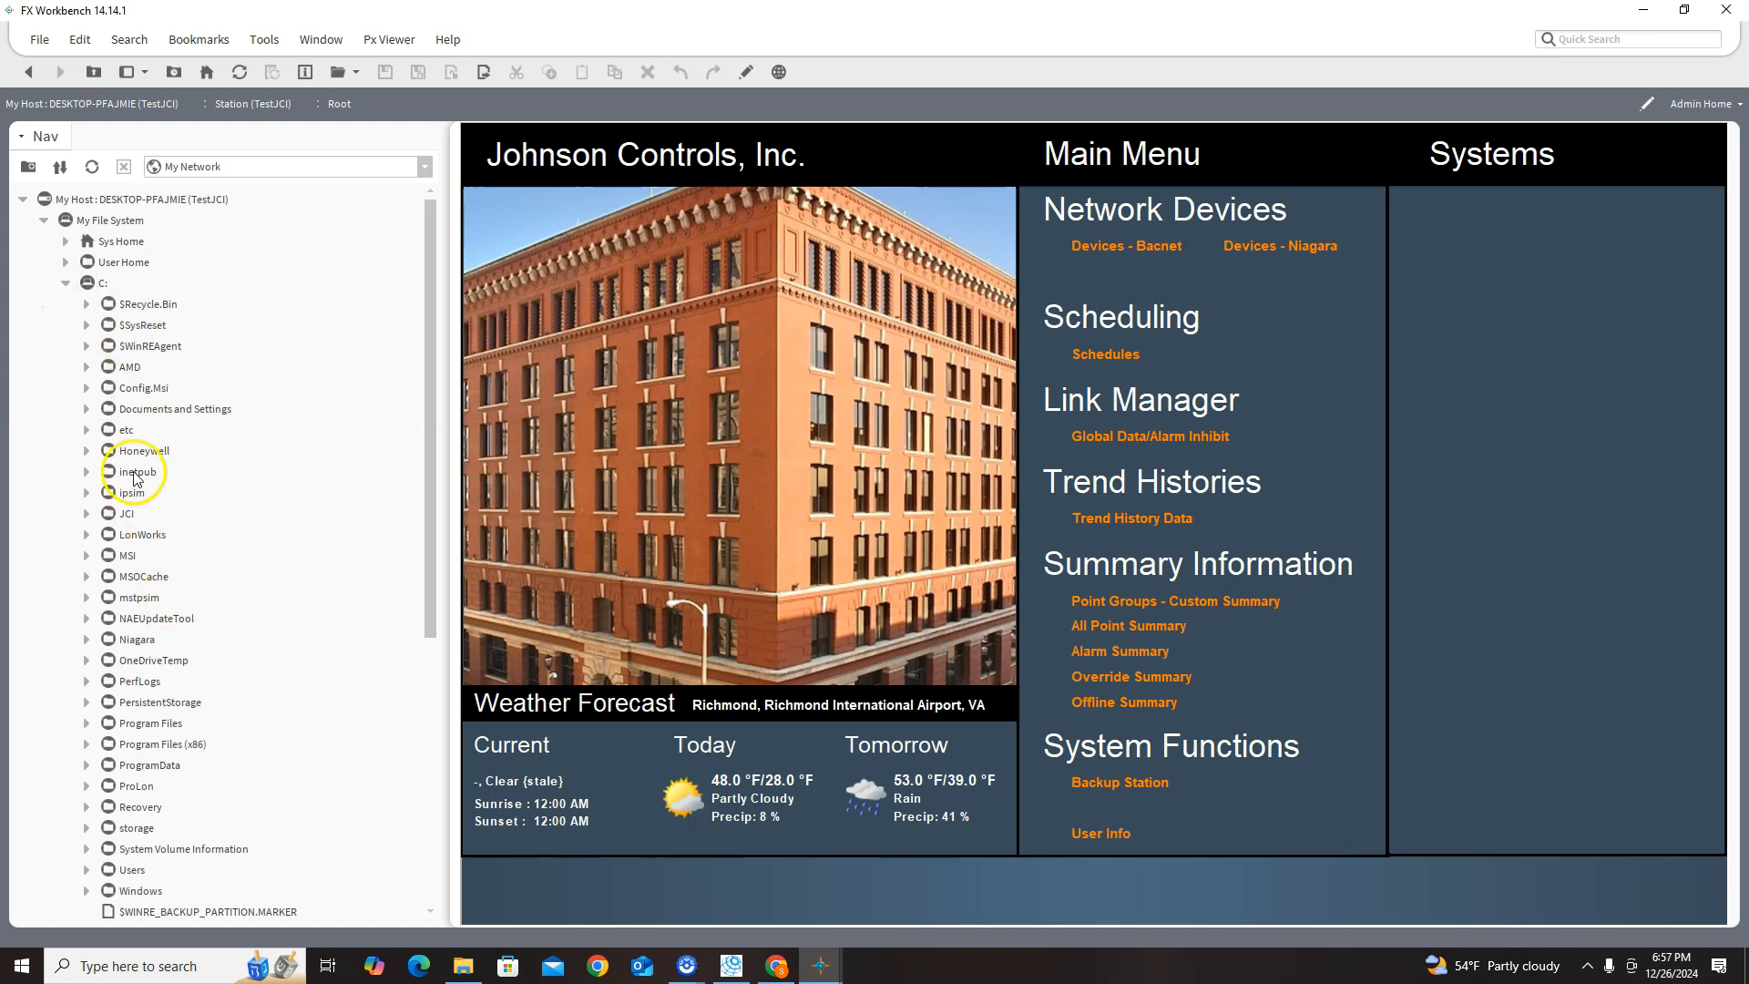
scroll(159, 533, "down", 7)
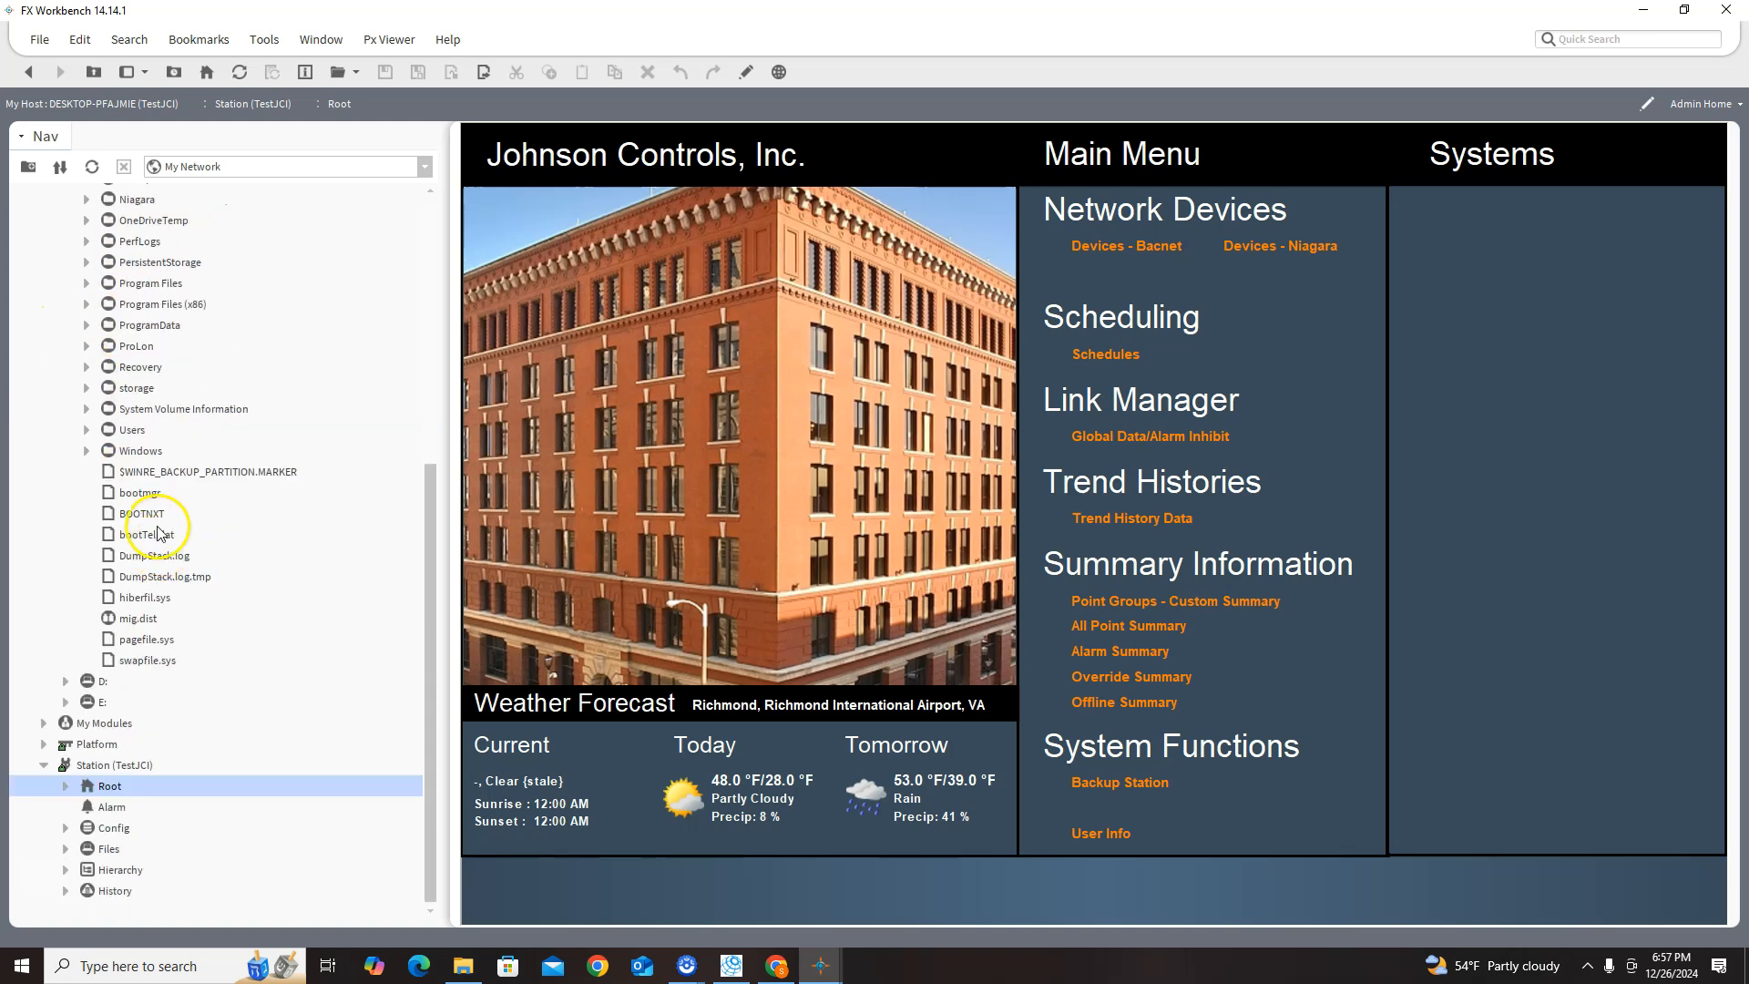
left_click(86, 429)
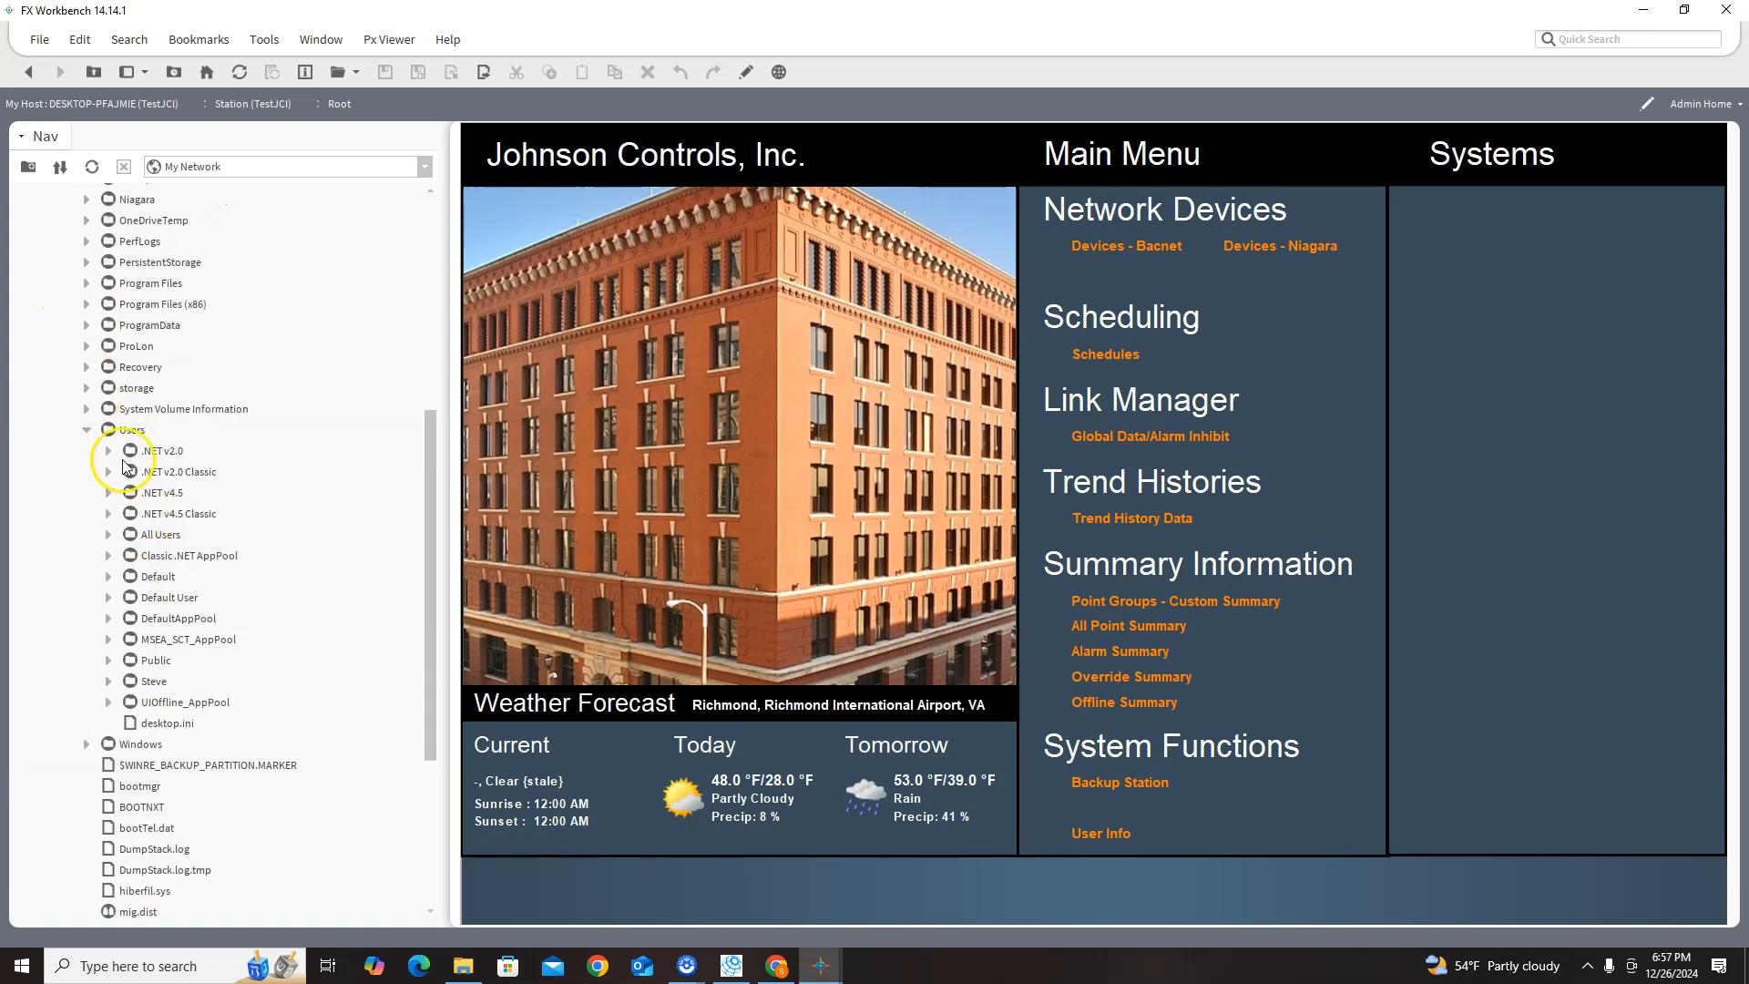
left_click(108, 681)
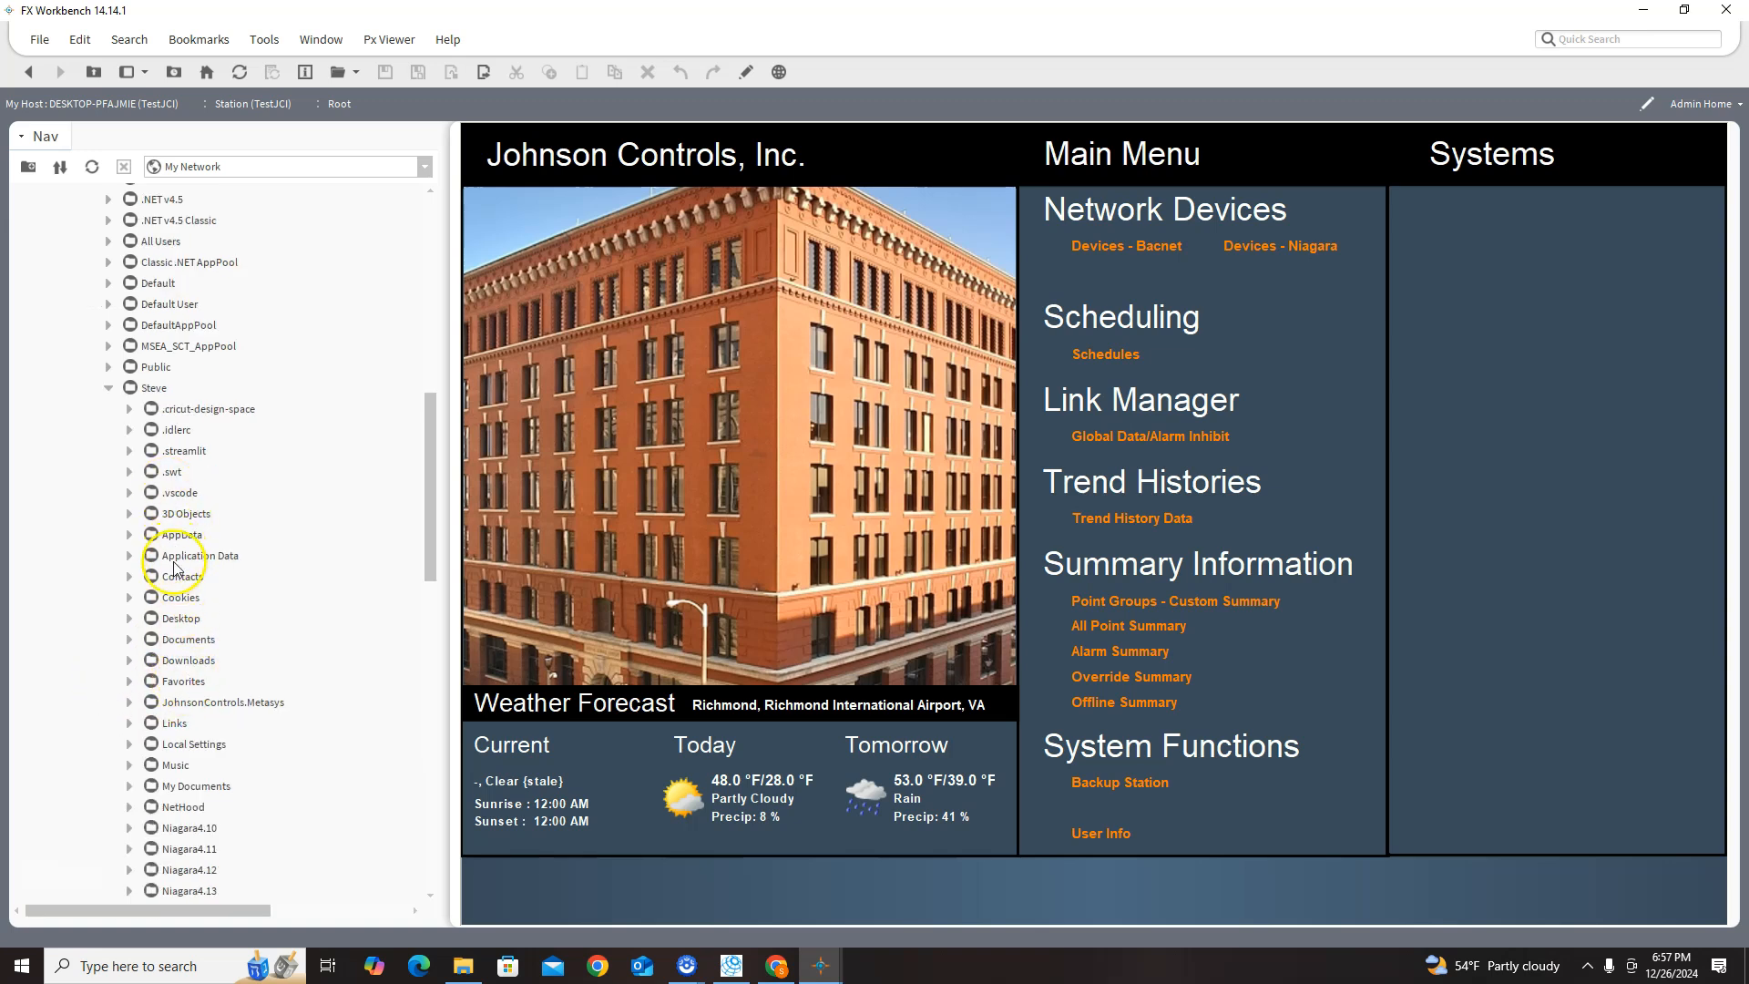
left_click(128, 659)
- Copy whitehouse.jpeg from the Downloads folder
scroll(182, 669, "down", 10)
scroll(234, 665, "down", 9)
scroll(234, 665, "up", 4)
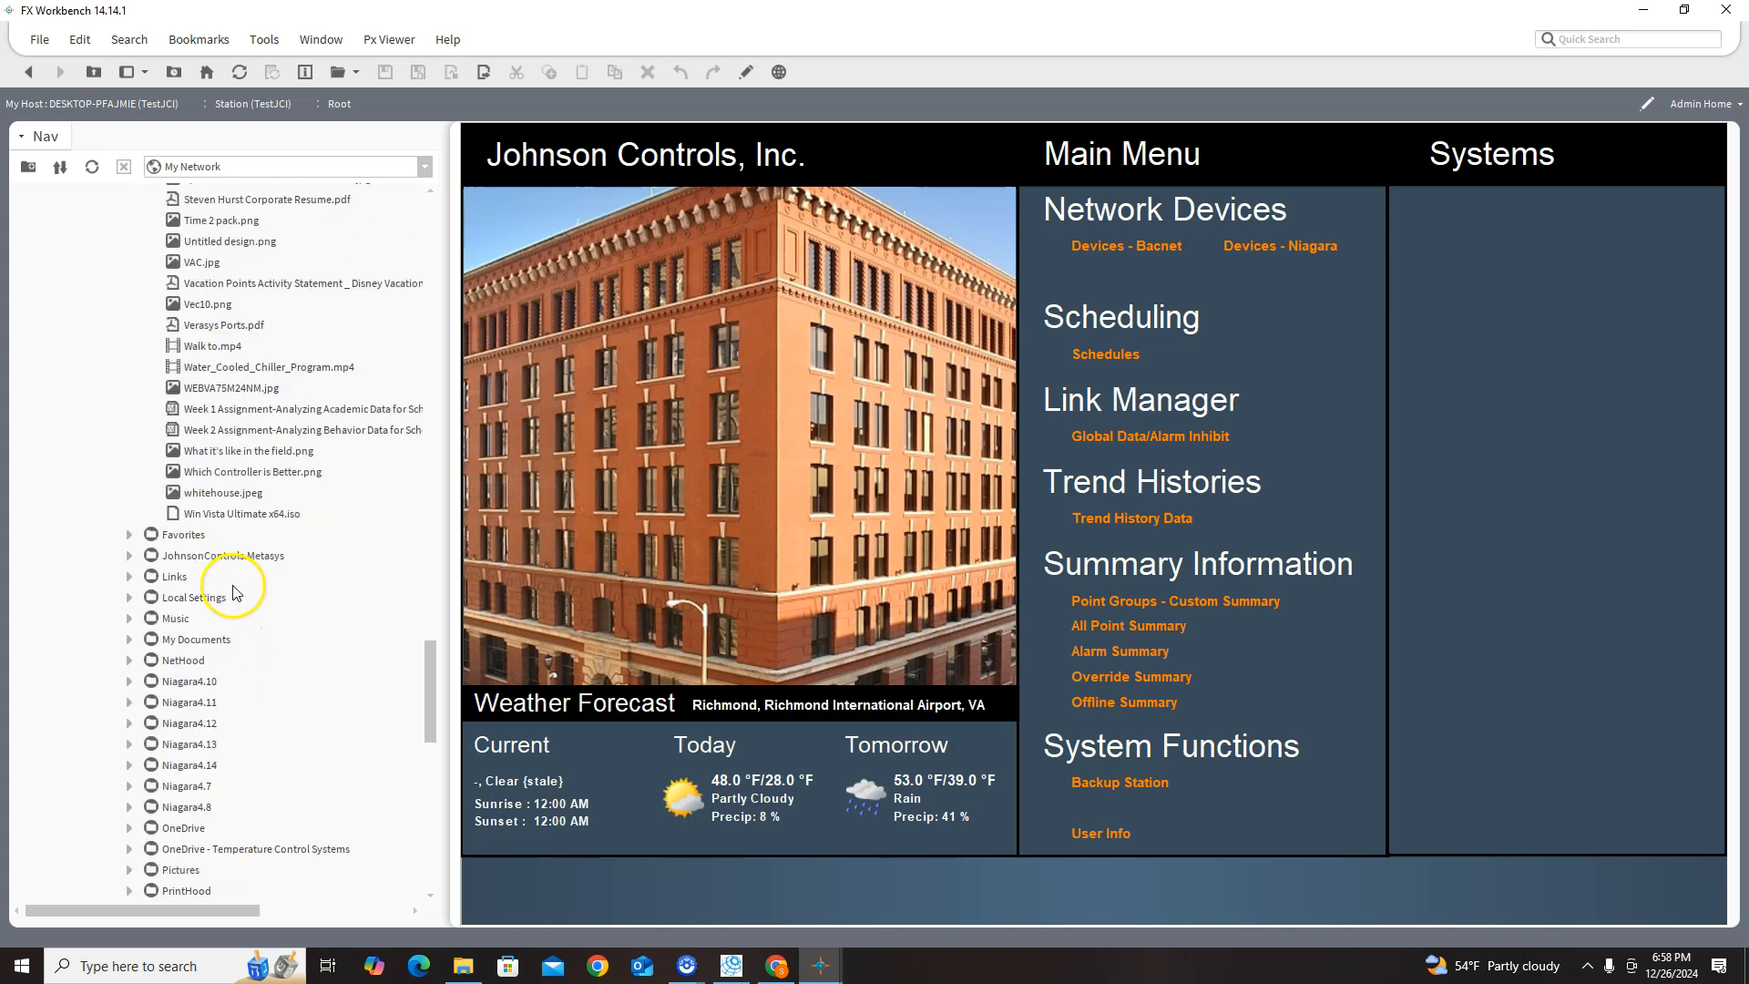
left_click(225, 492)
right_click(224, 495)
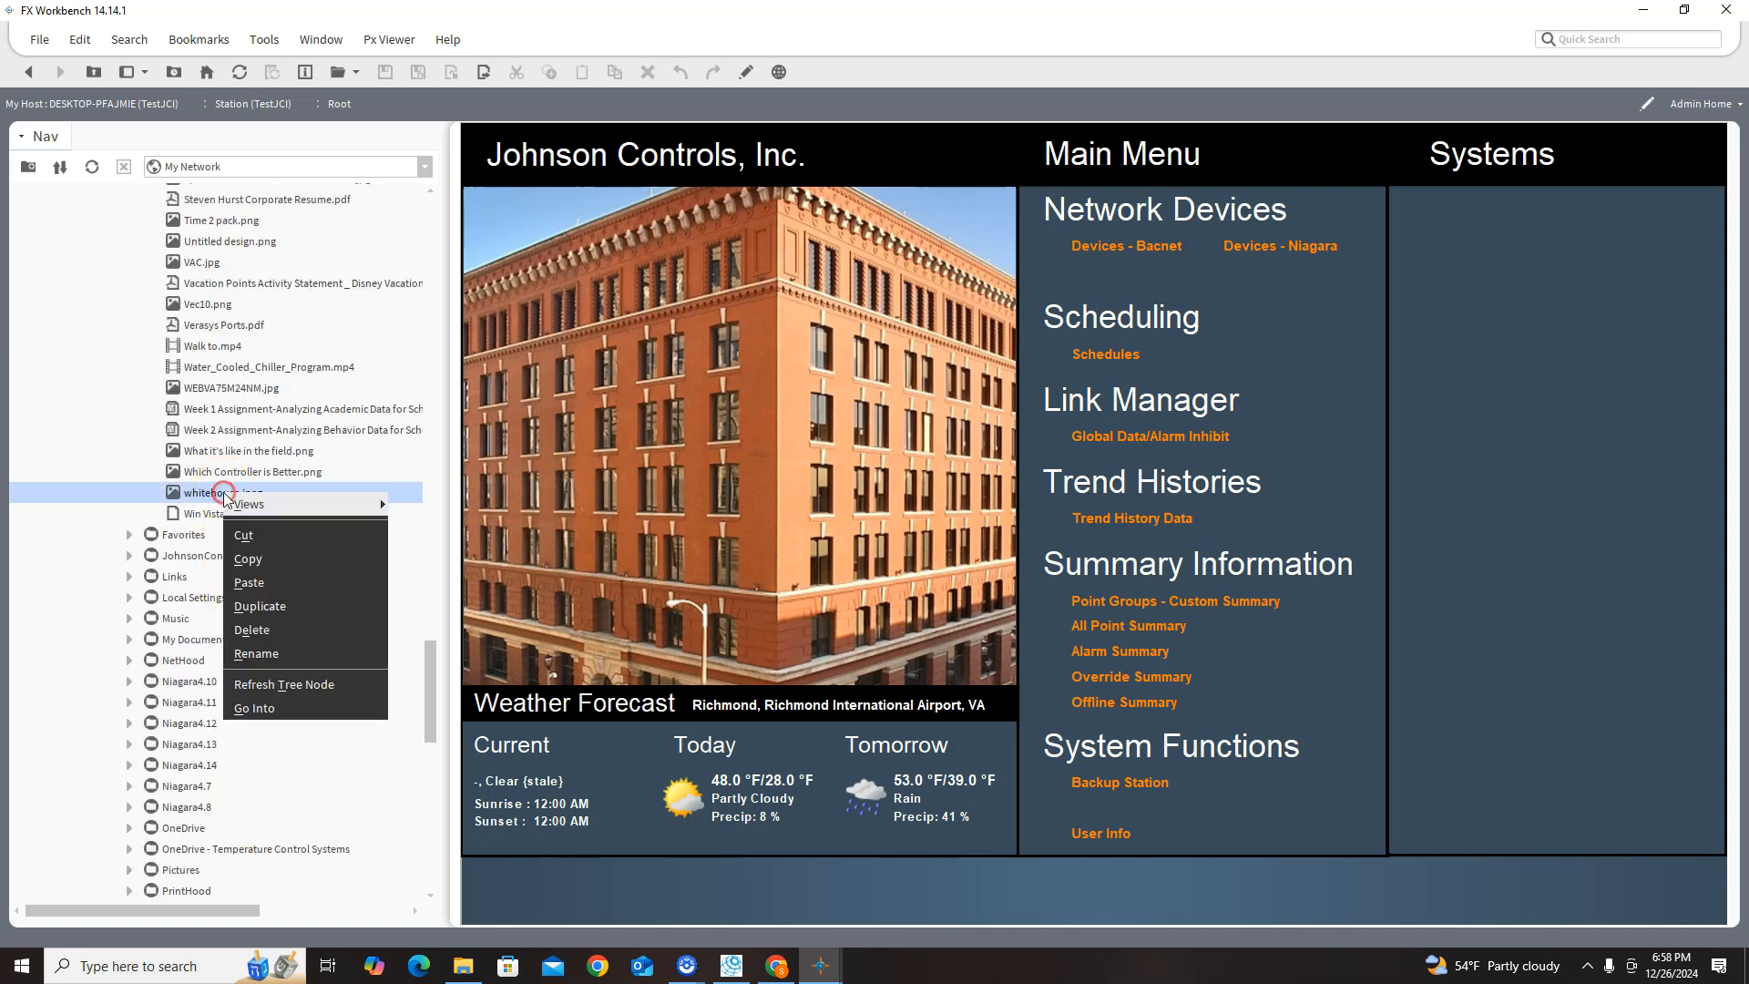
left_click(272, 555)
- Collapse the Users folder on drive C: and expand the TestJCI station's Files and Graphics folders
scroll(237, 492, "up", 20)
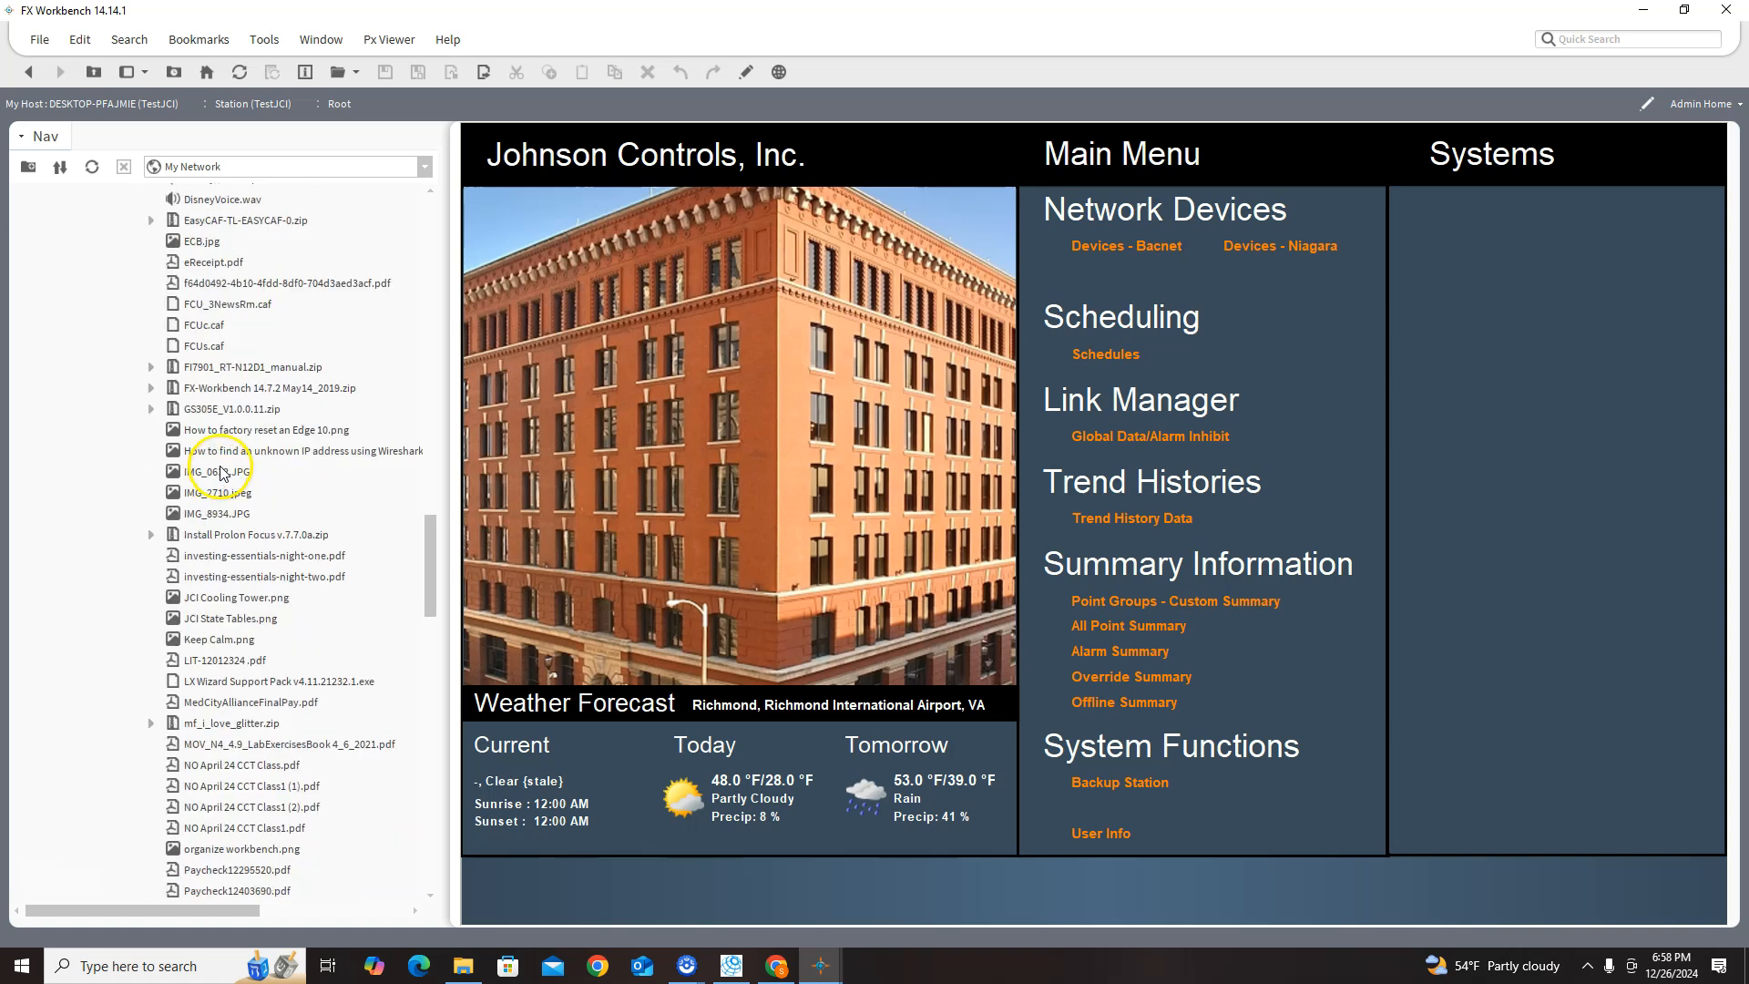
scroll(219, 464, "up", 5)
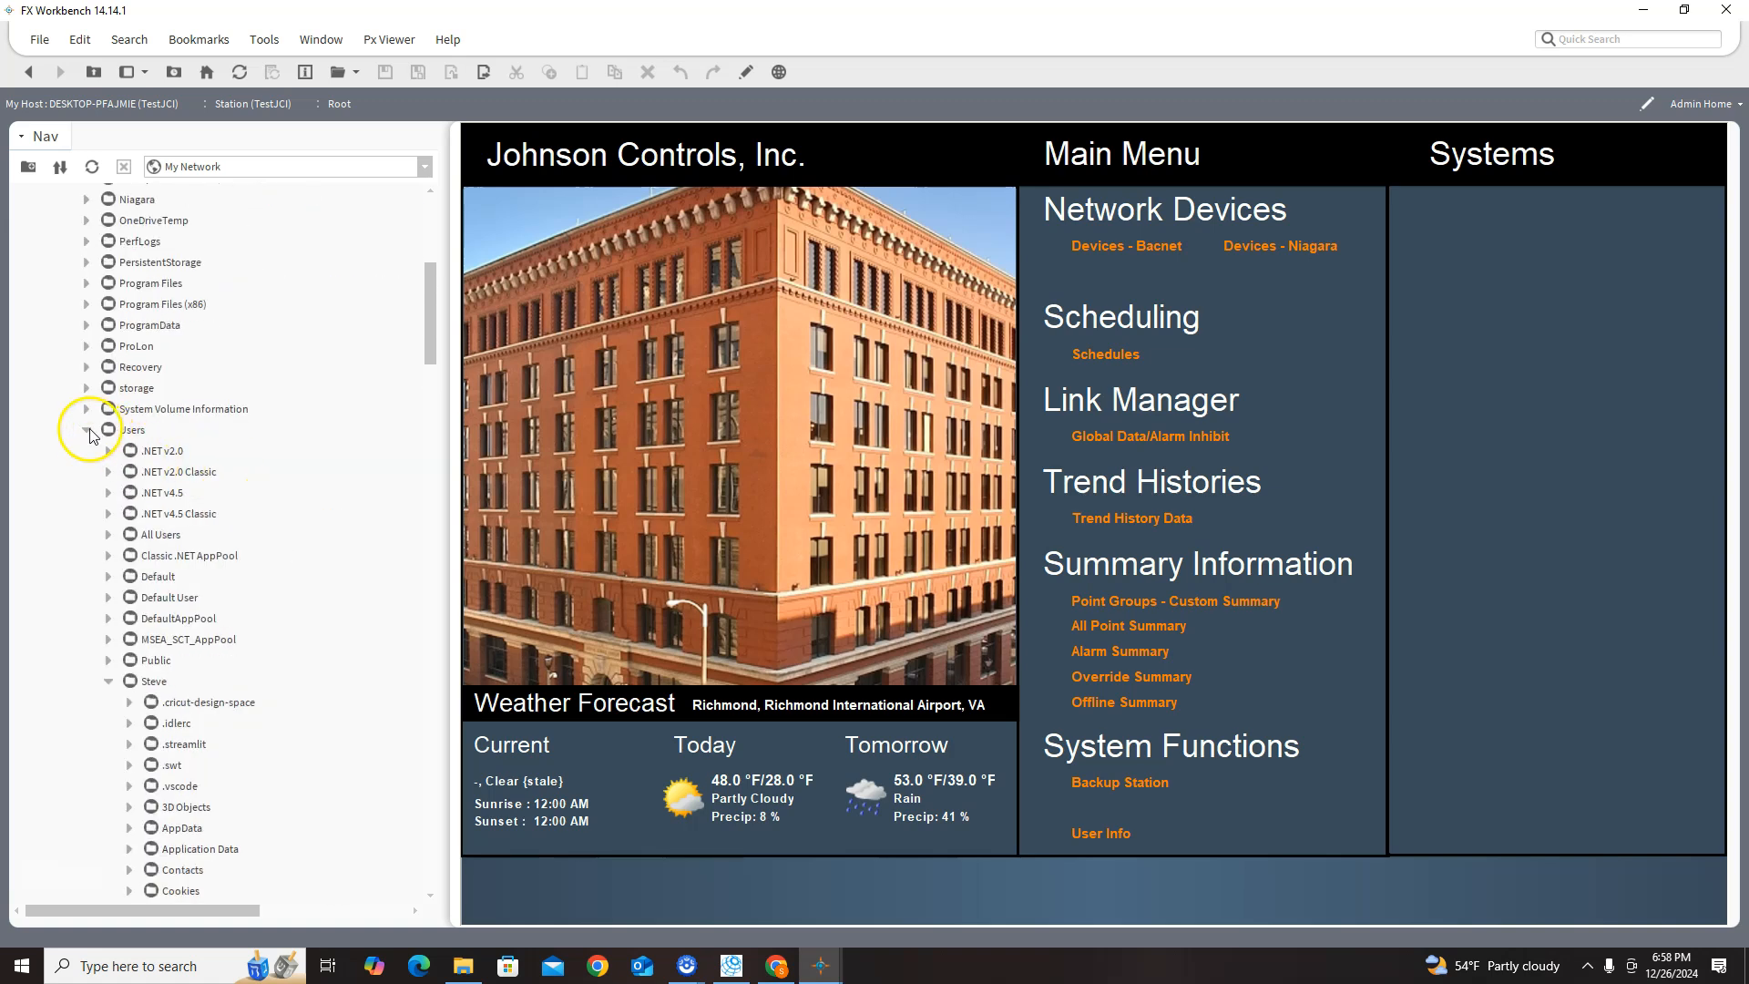
left_click(87, 429)
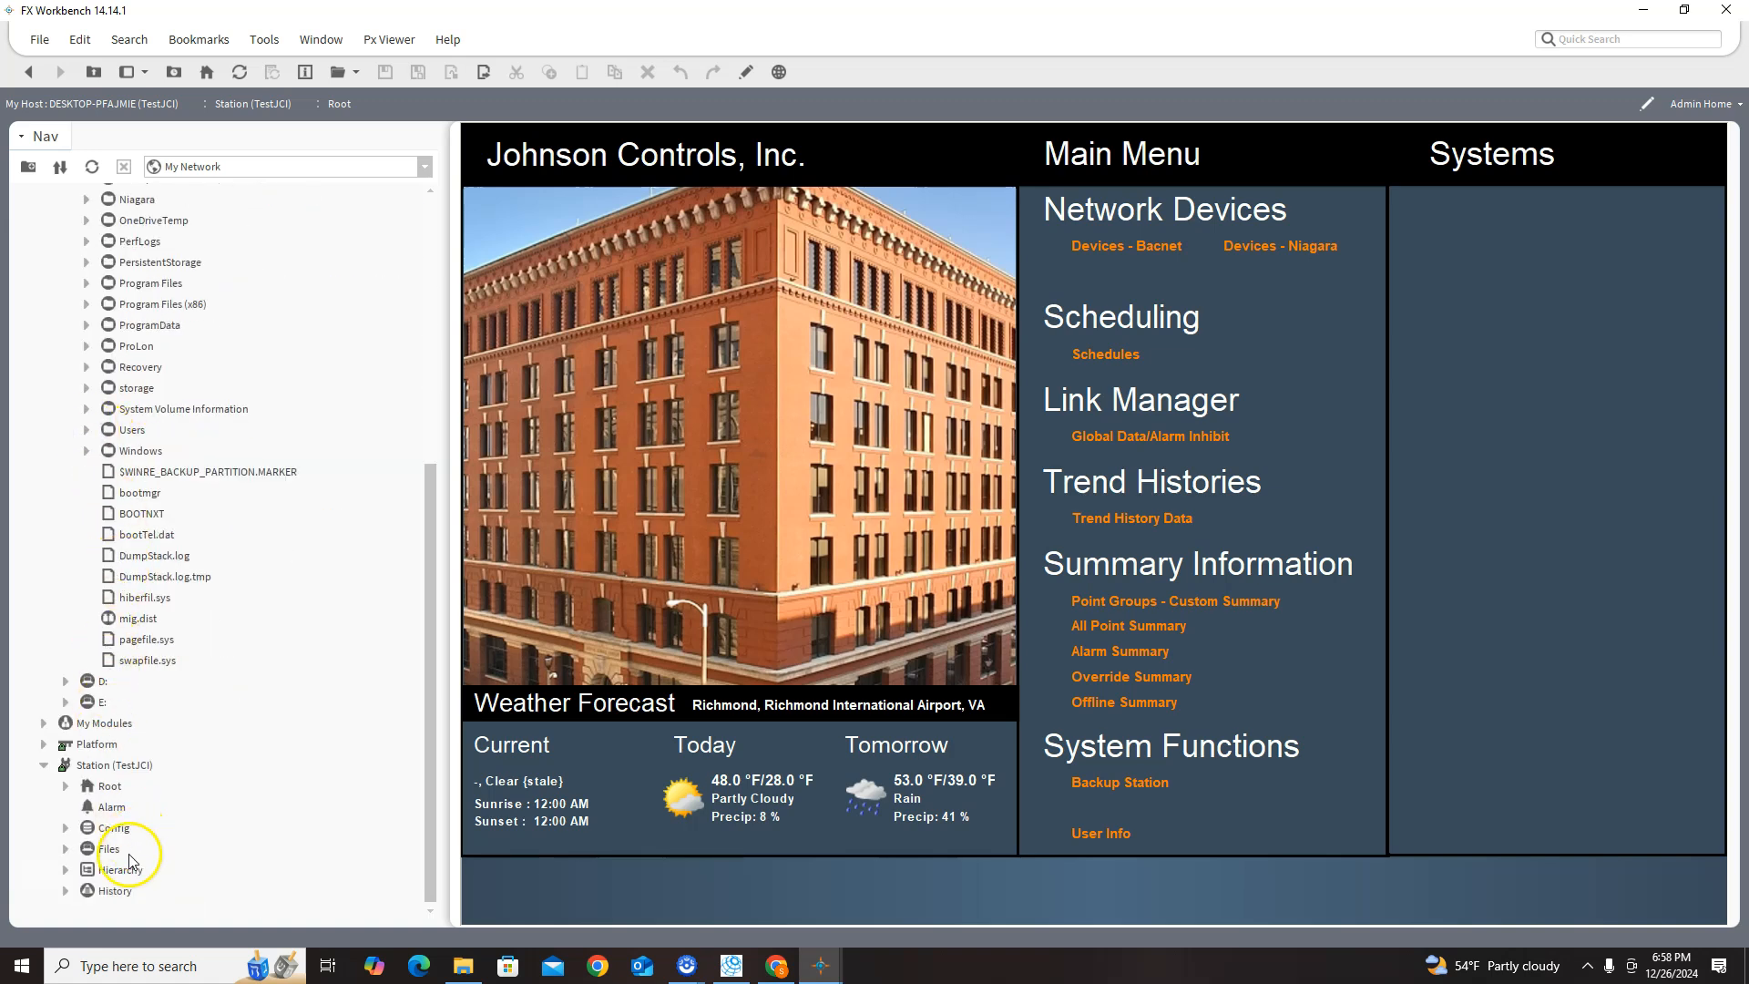
left_click(65, 849)
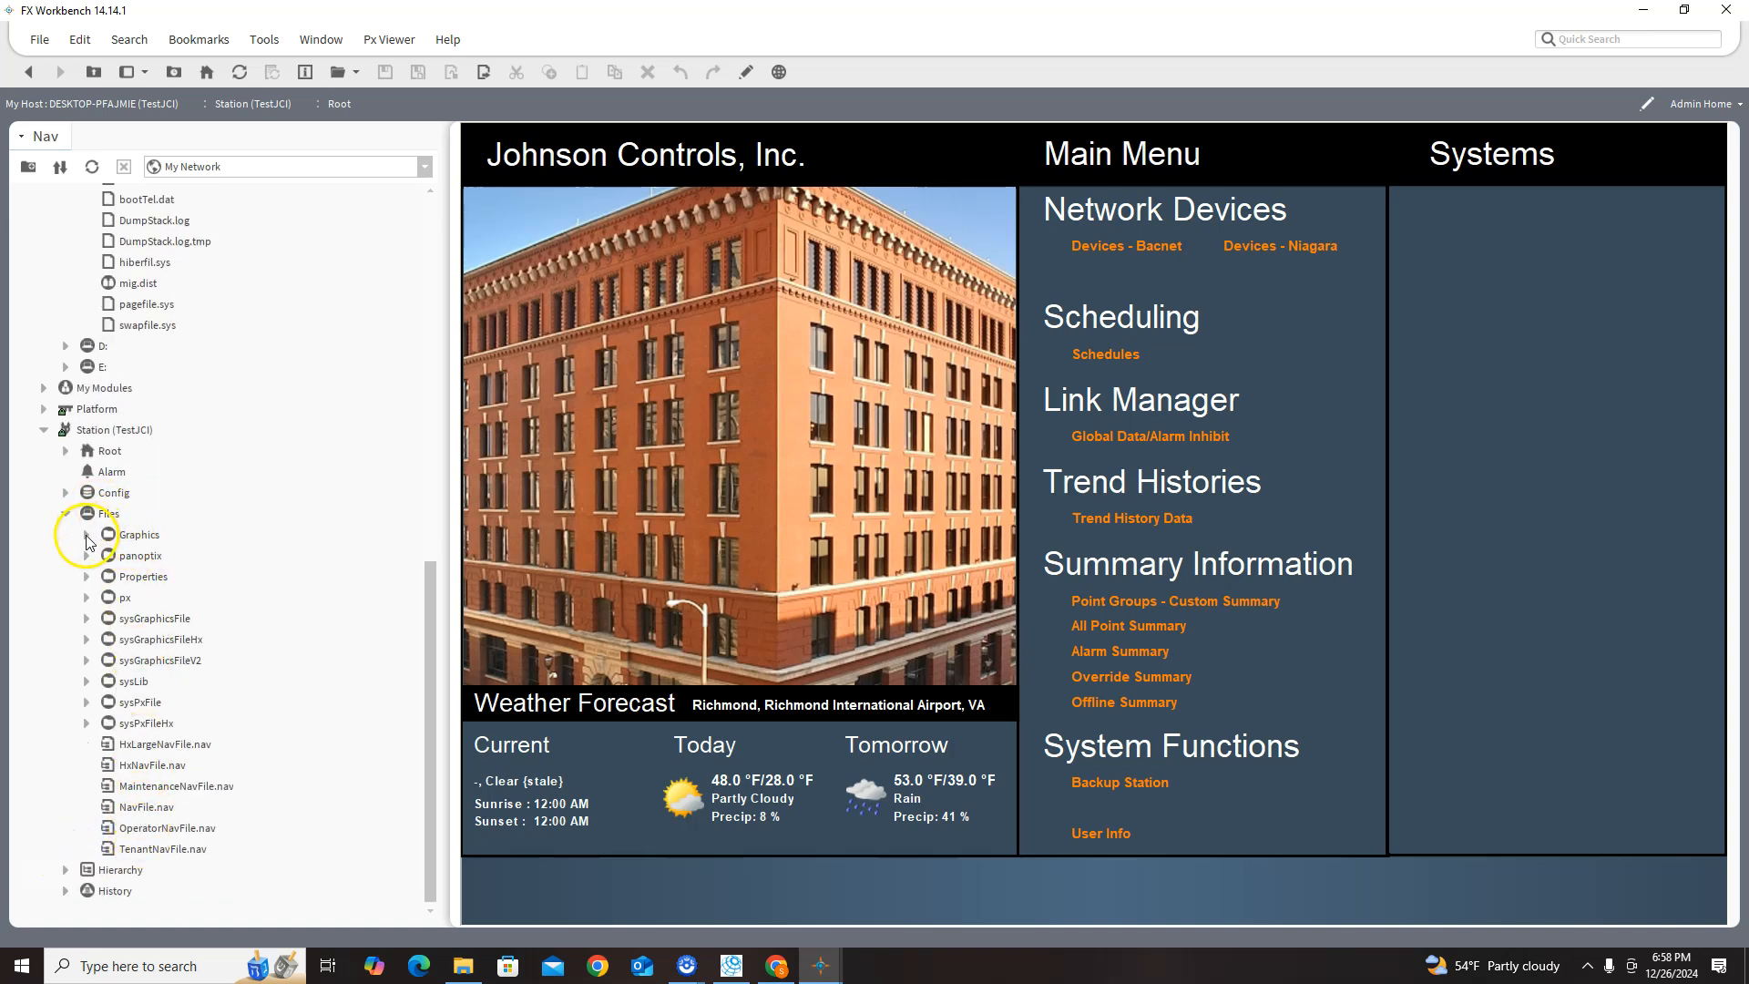
left_click(86, 535)
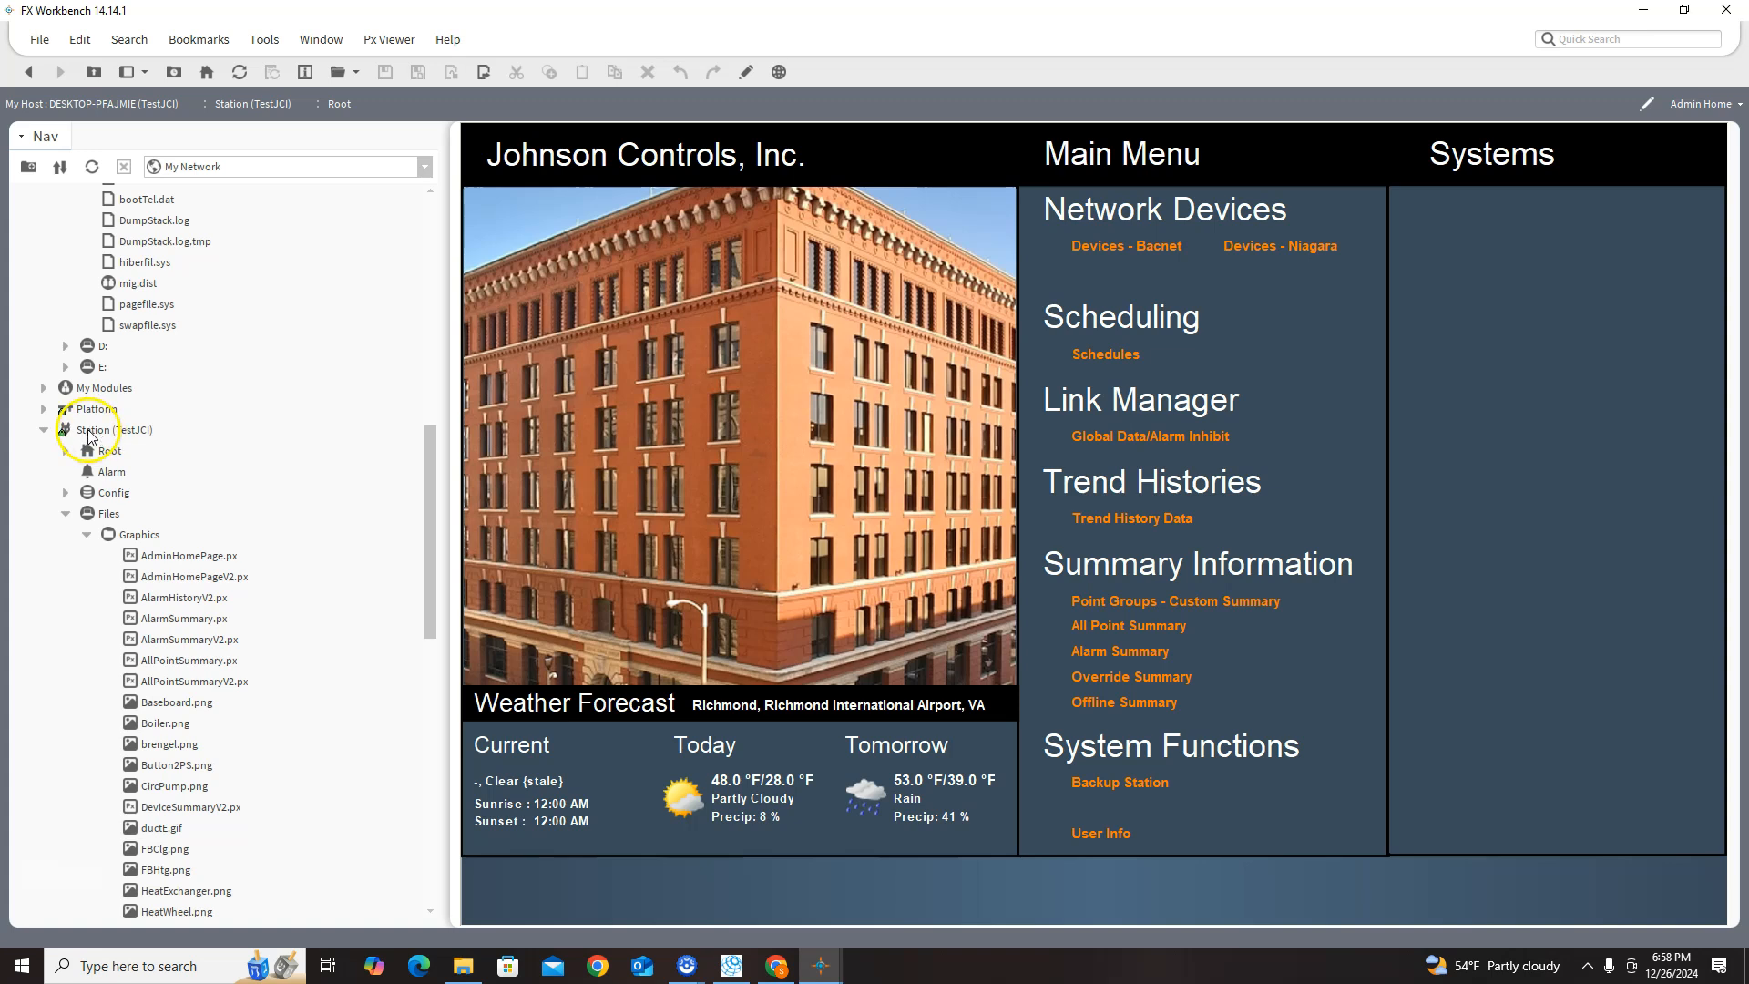
- Paste the copied whitehouse.jpeg into the station's Graphics folder, and collapse that folder
left_click(88, 537)
left_click(87, 536)
right_click(127, 532)
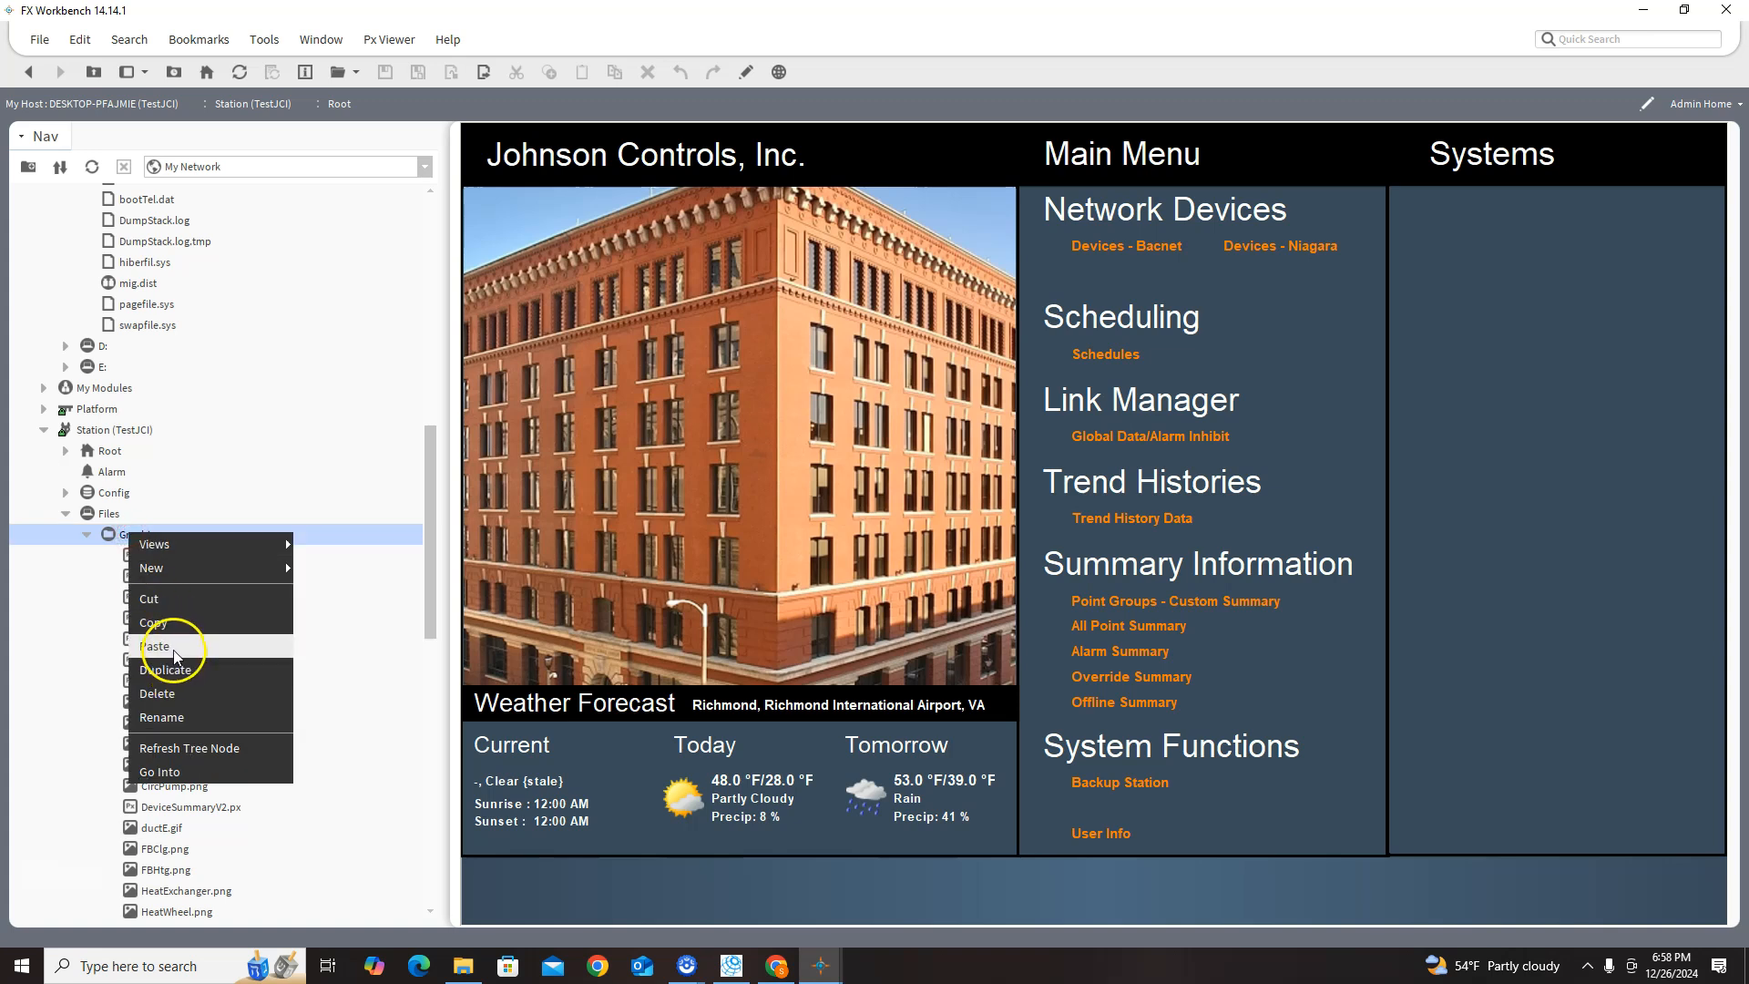
left_click(171, 649)
left_click(87, 535)
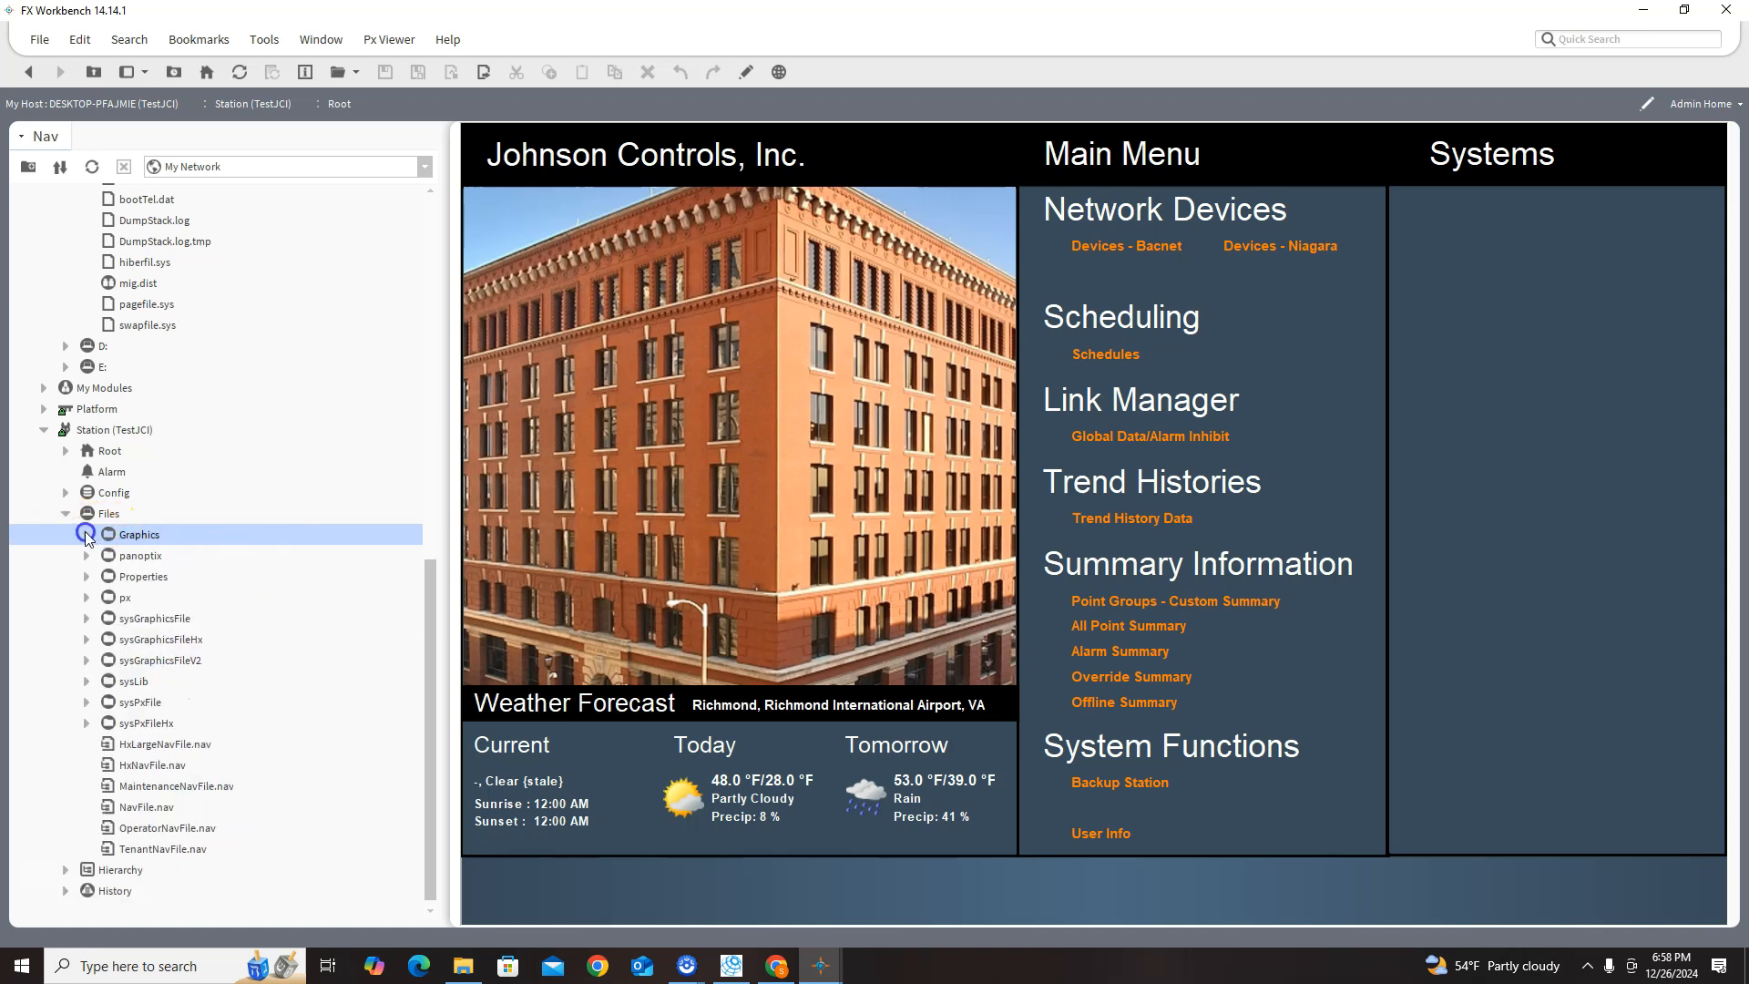
- Switch the Admin Home graphic to edit mode and replace the building picture's image with whitehouse.jpeg from the station's Graphics folder
left_click(745, 80)
double_click(729, 310)
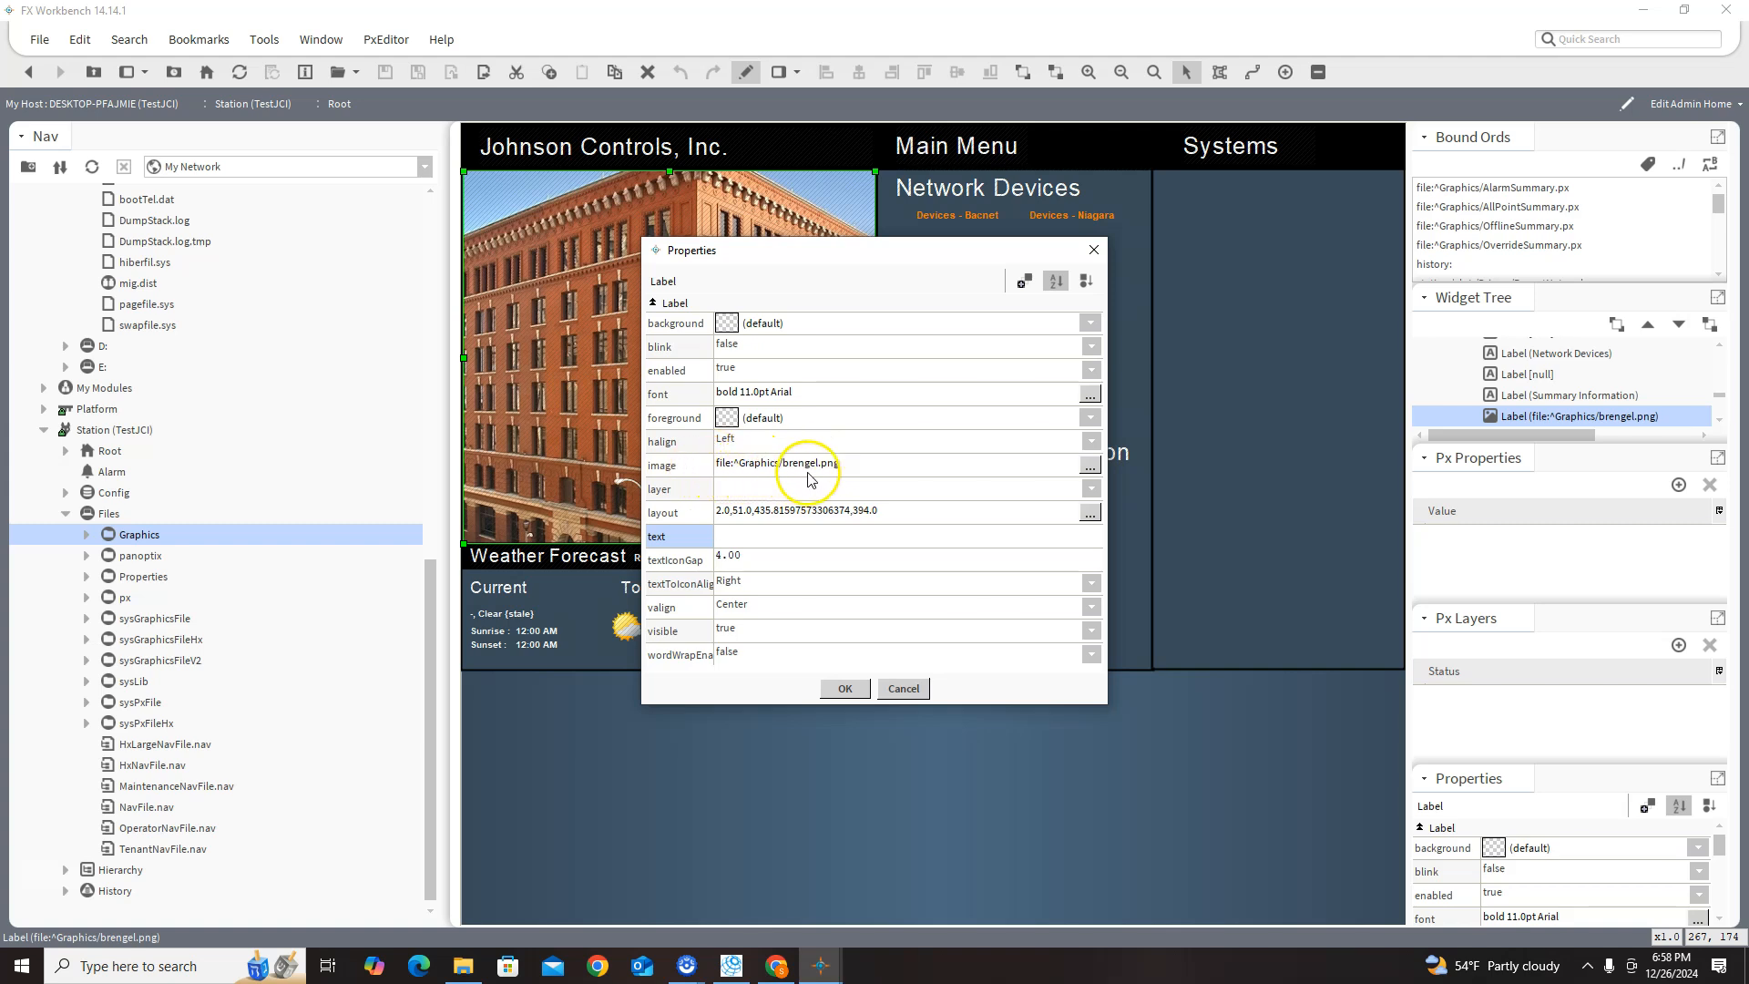
left_click(1090, 466)
left_click(1070, 471)
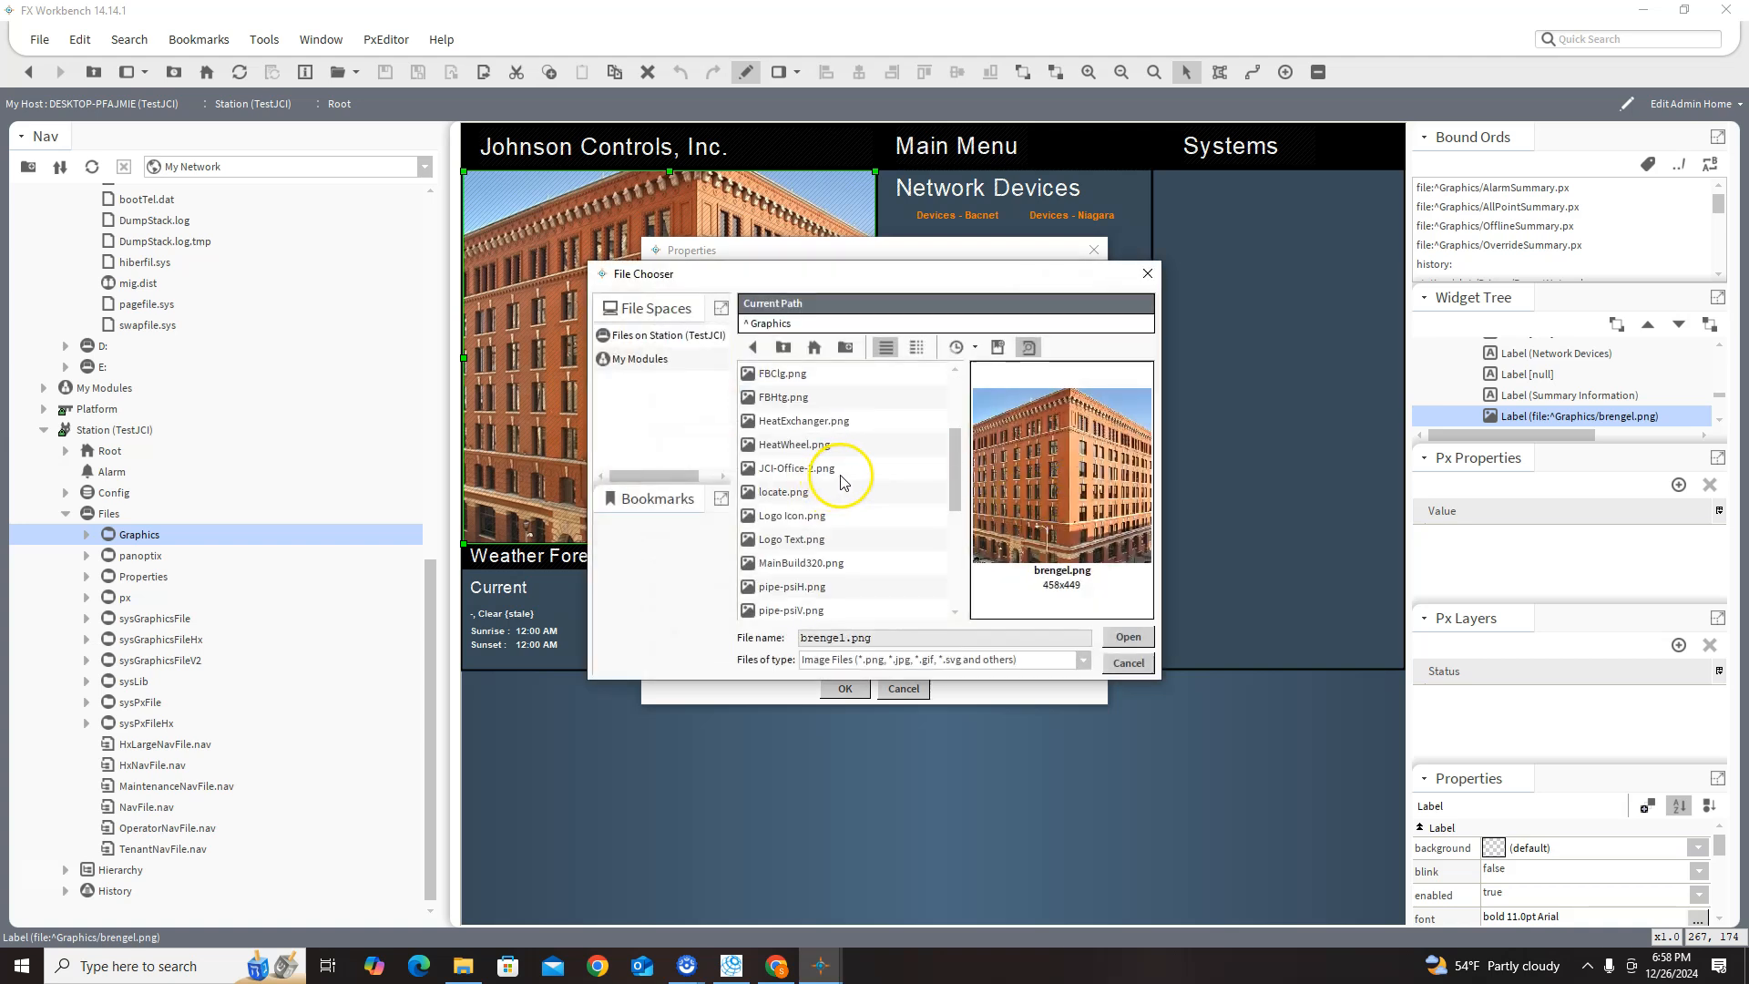
scroll(826, 488, "down", 5)
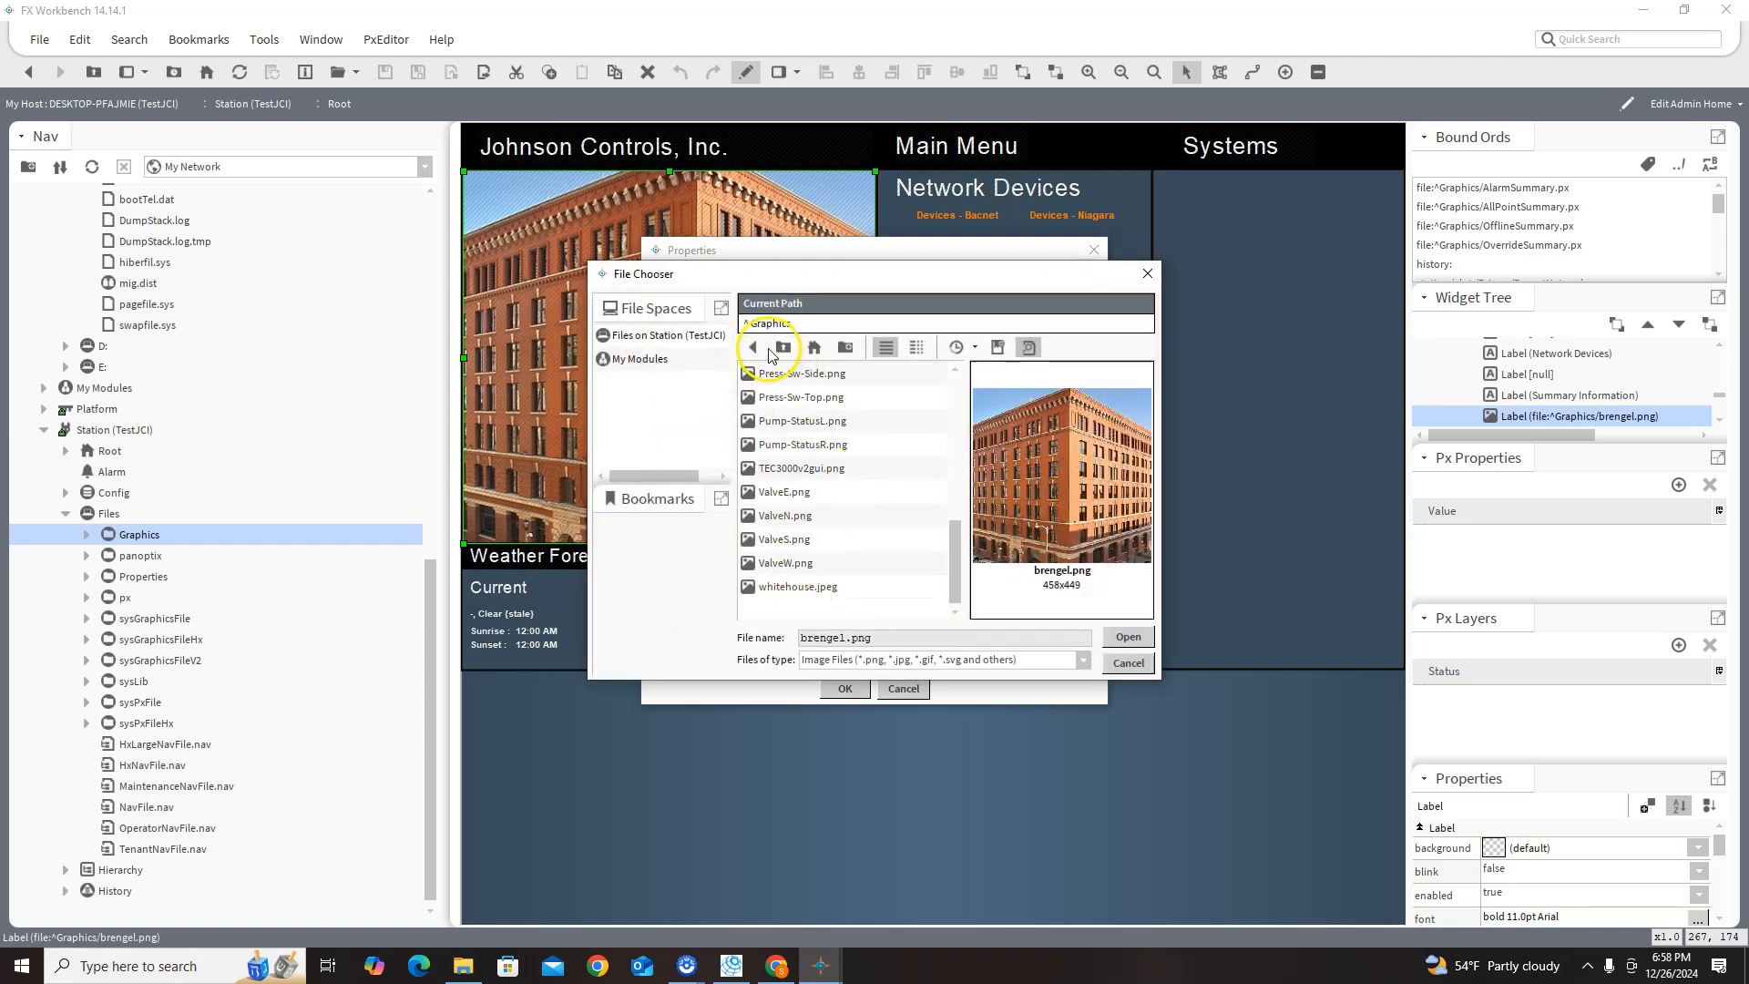
left_click(793, 586)
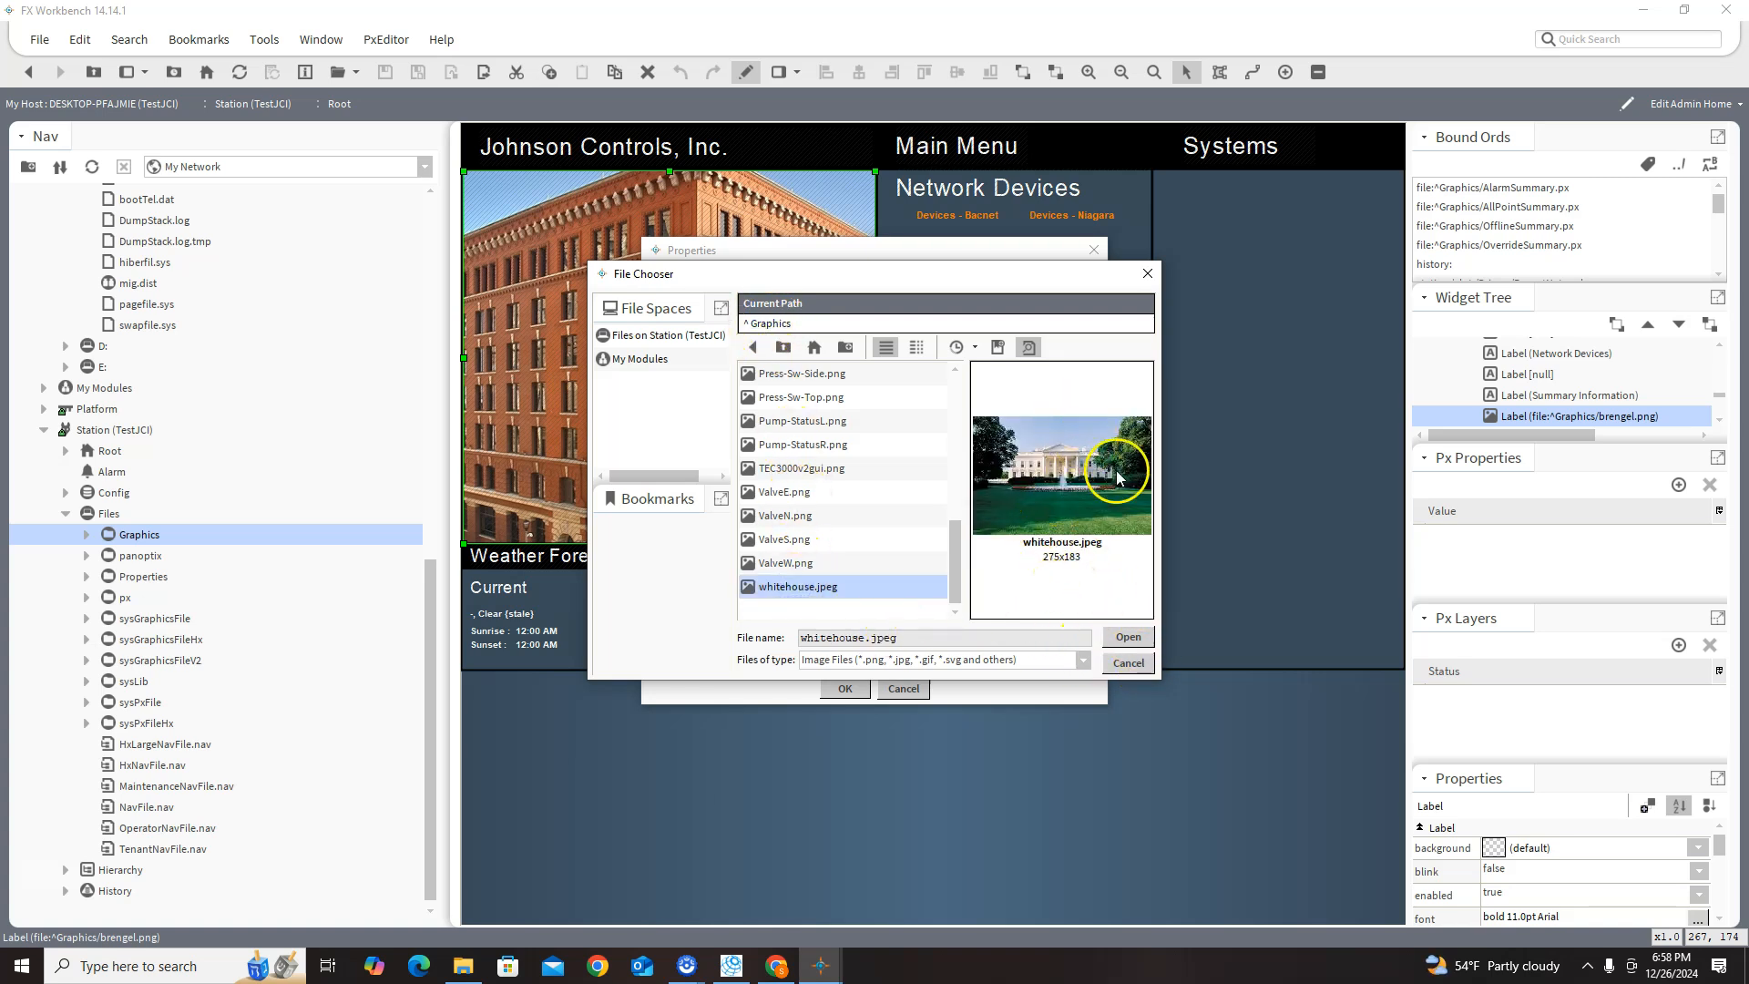
left_click(1130, 639)
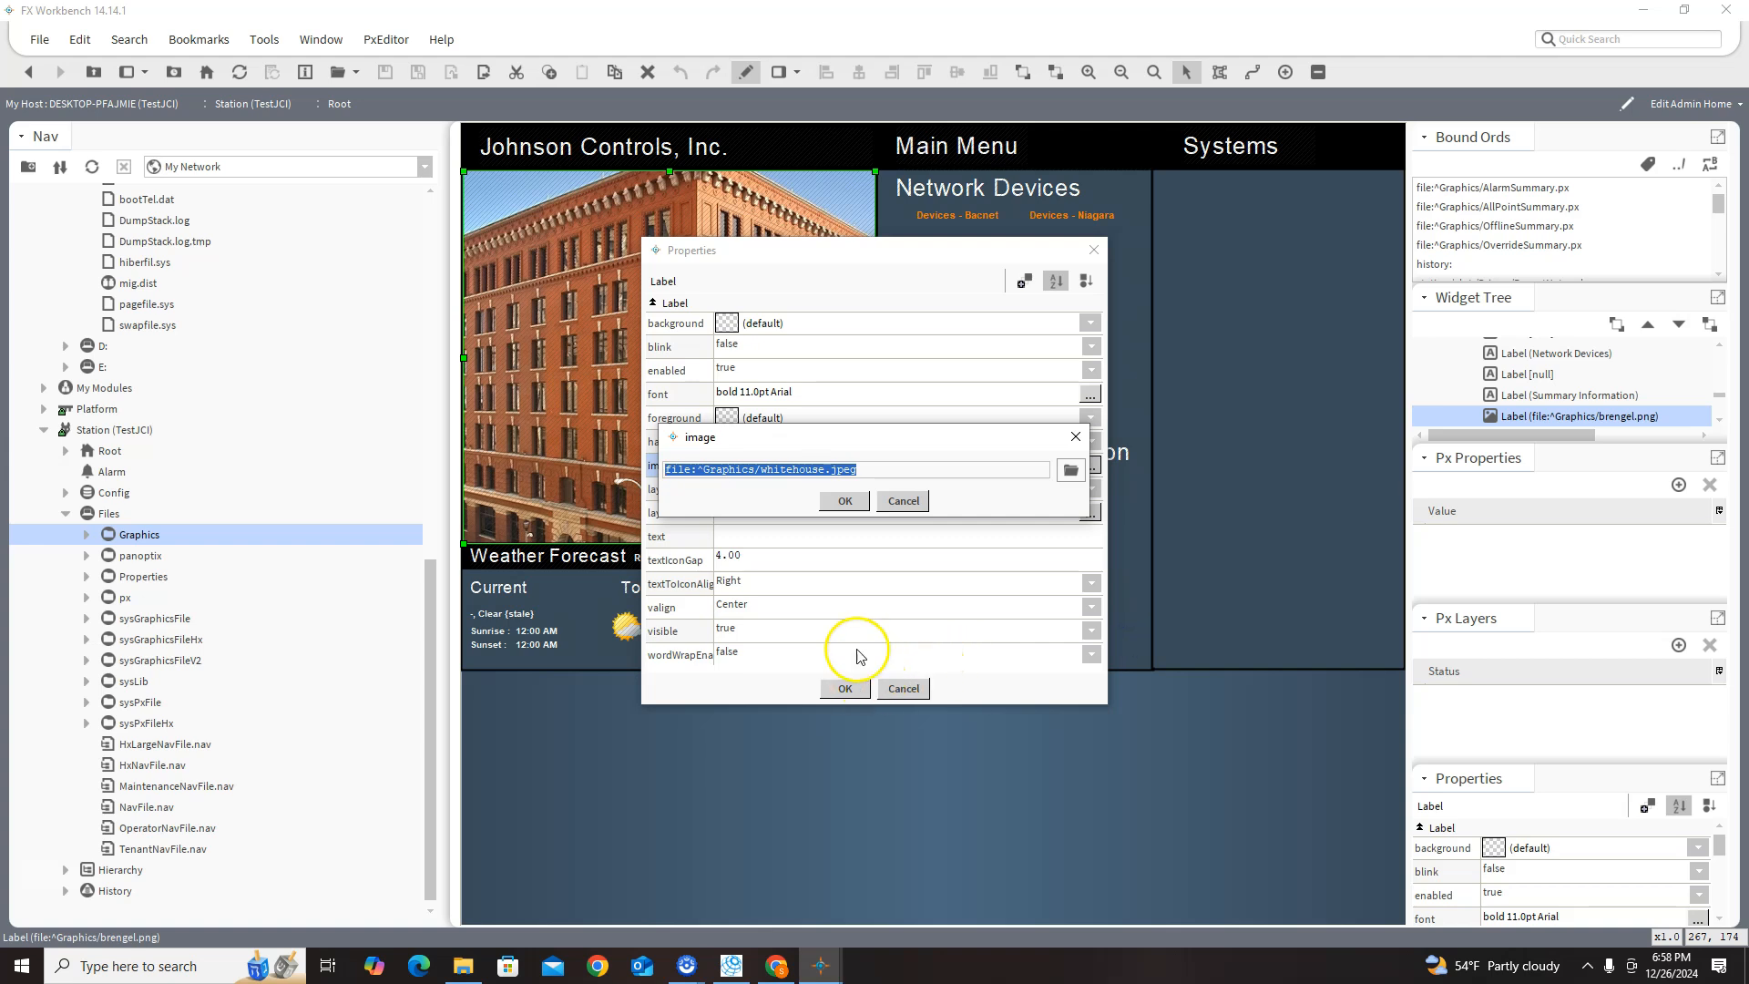
left_click(841, 500)
left_click(844, 688)
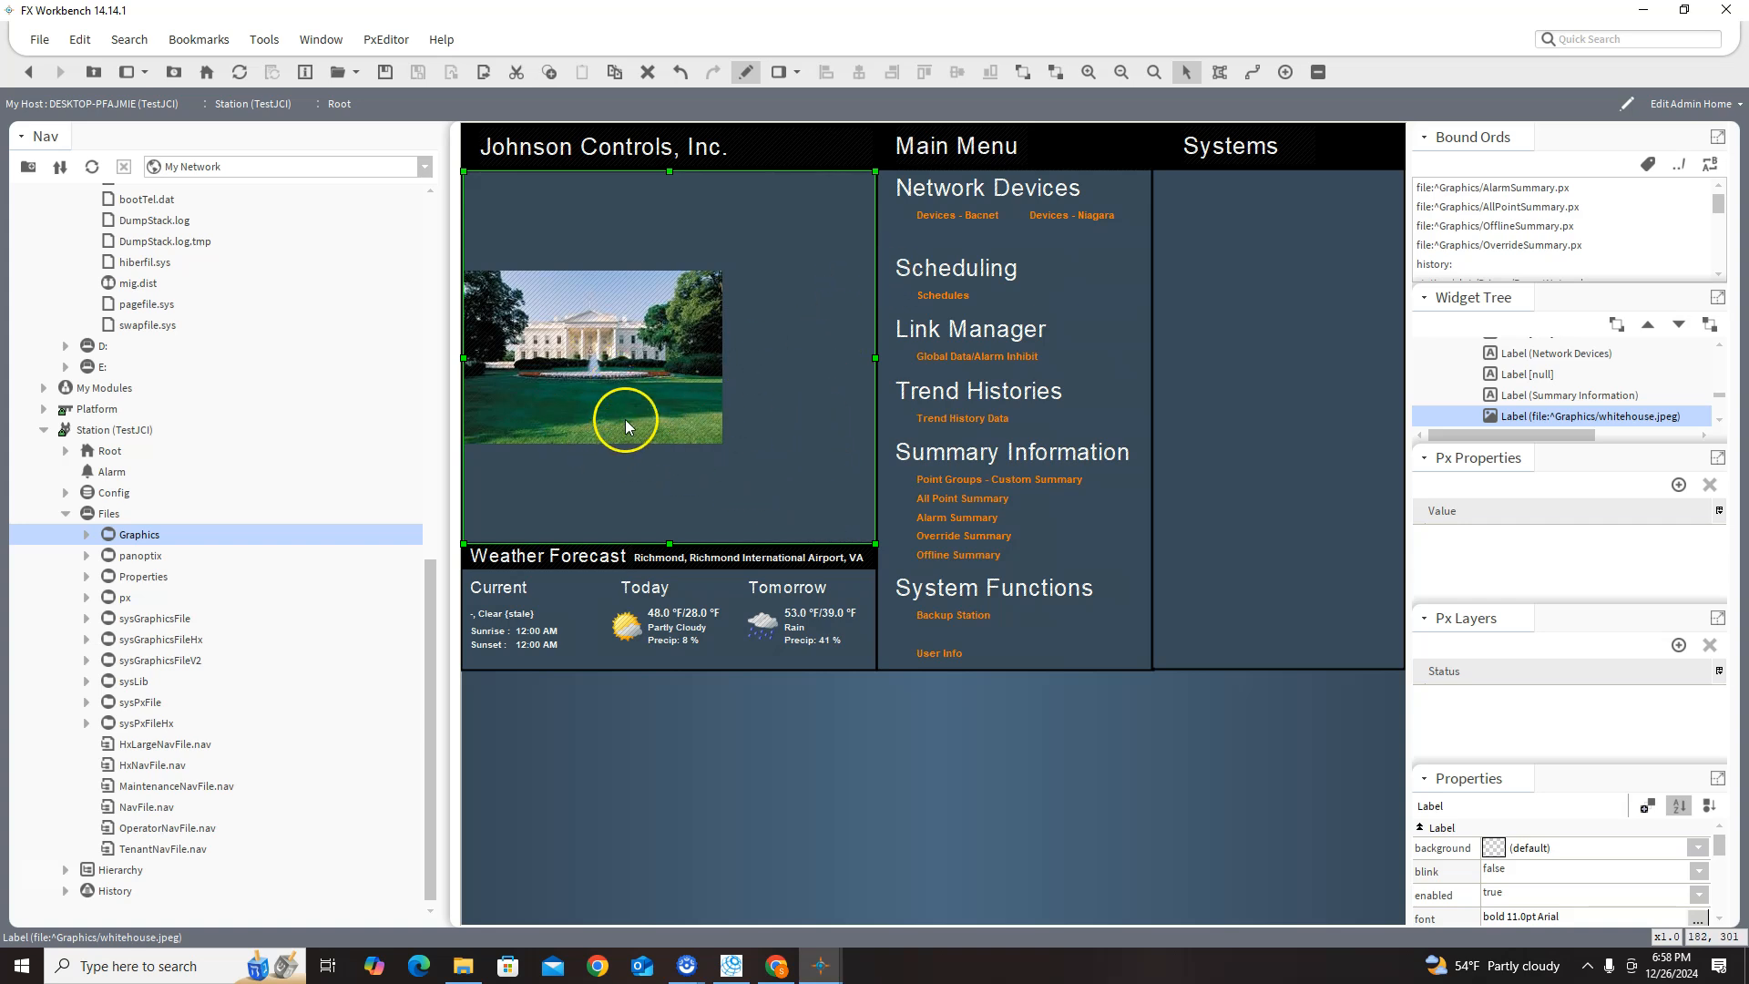
- Enlarge the white house image label to about 458 by 409
mouse_move(873, 543)
left_mouse_down()
mouse_move(839, 521)
mouse_move(895, 558)
left_mouse_up()
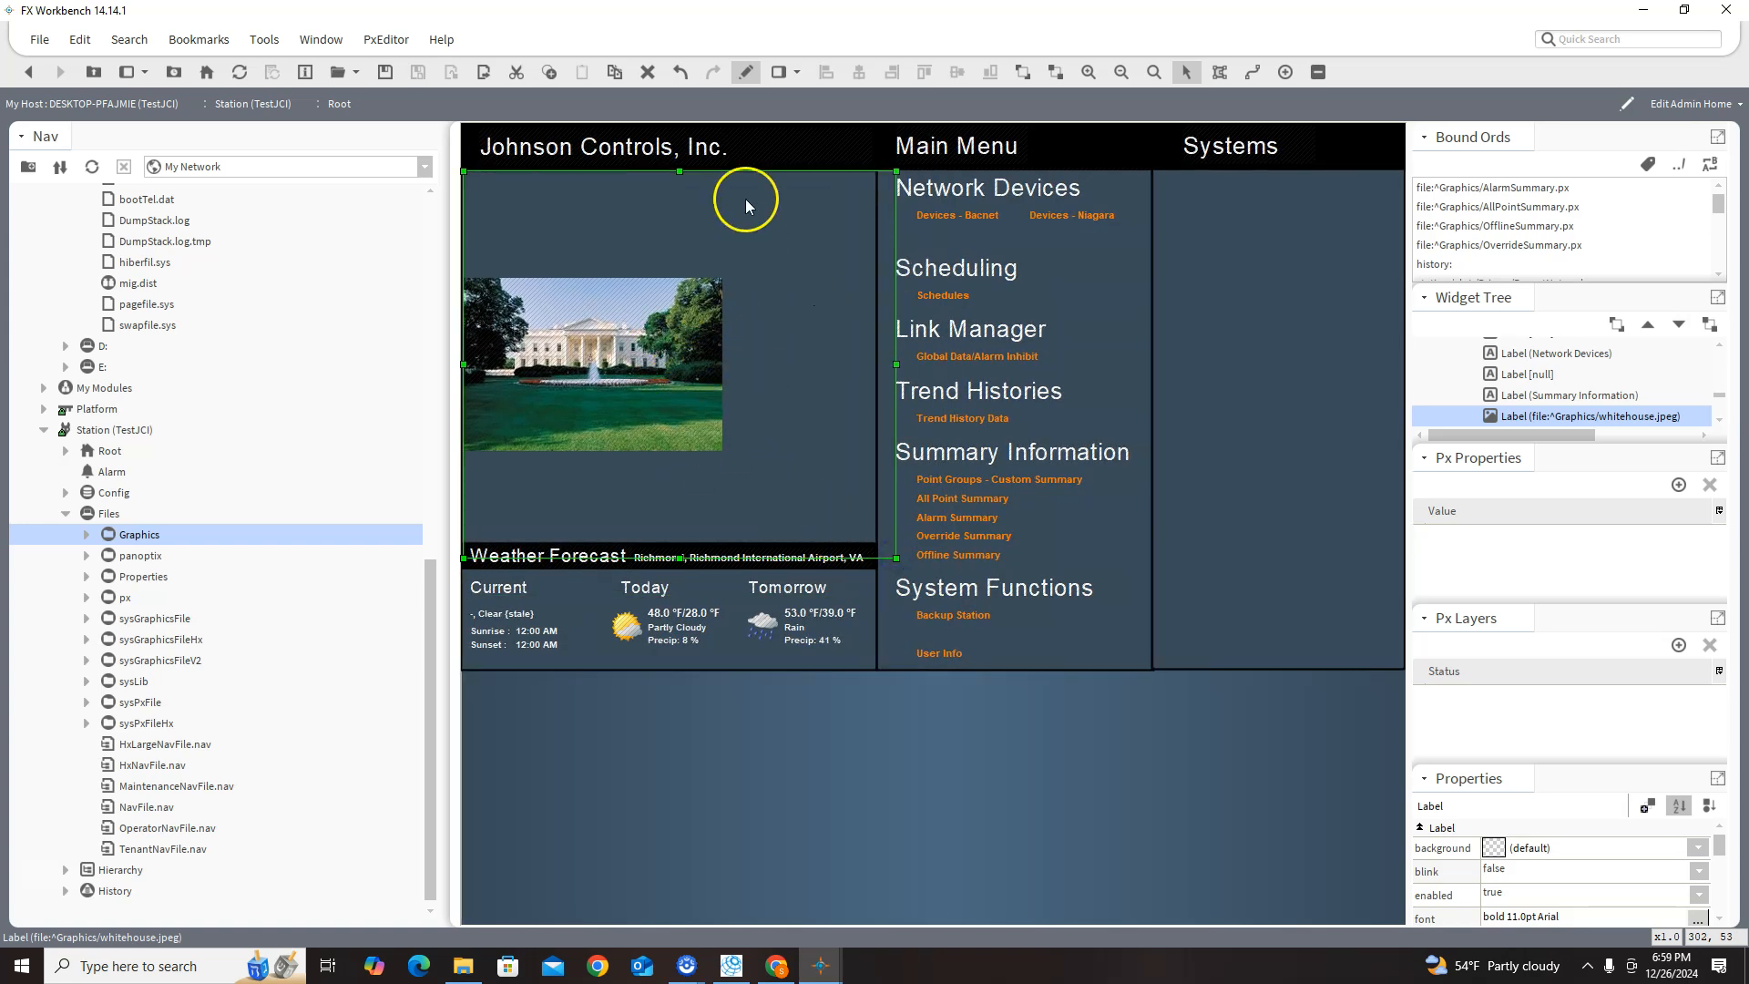
left_click(677, 349)
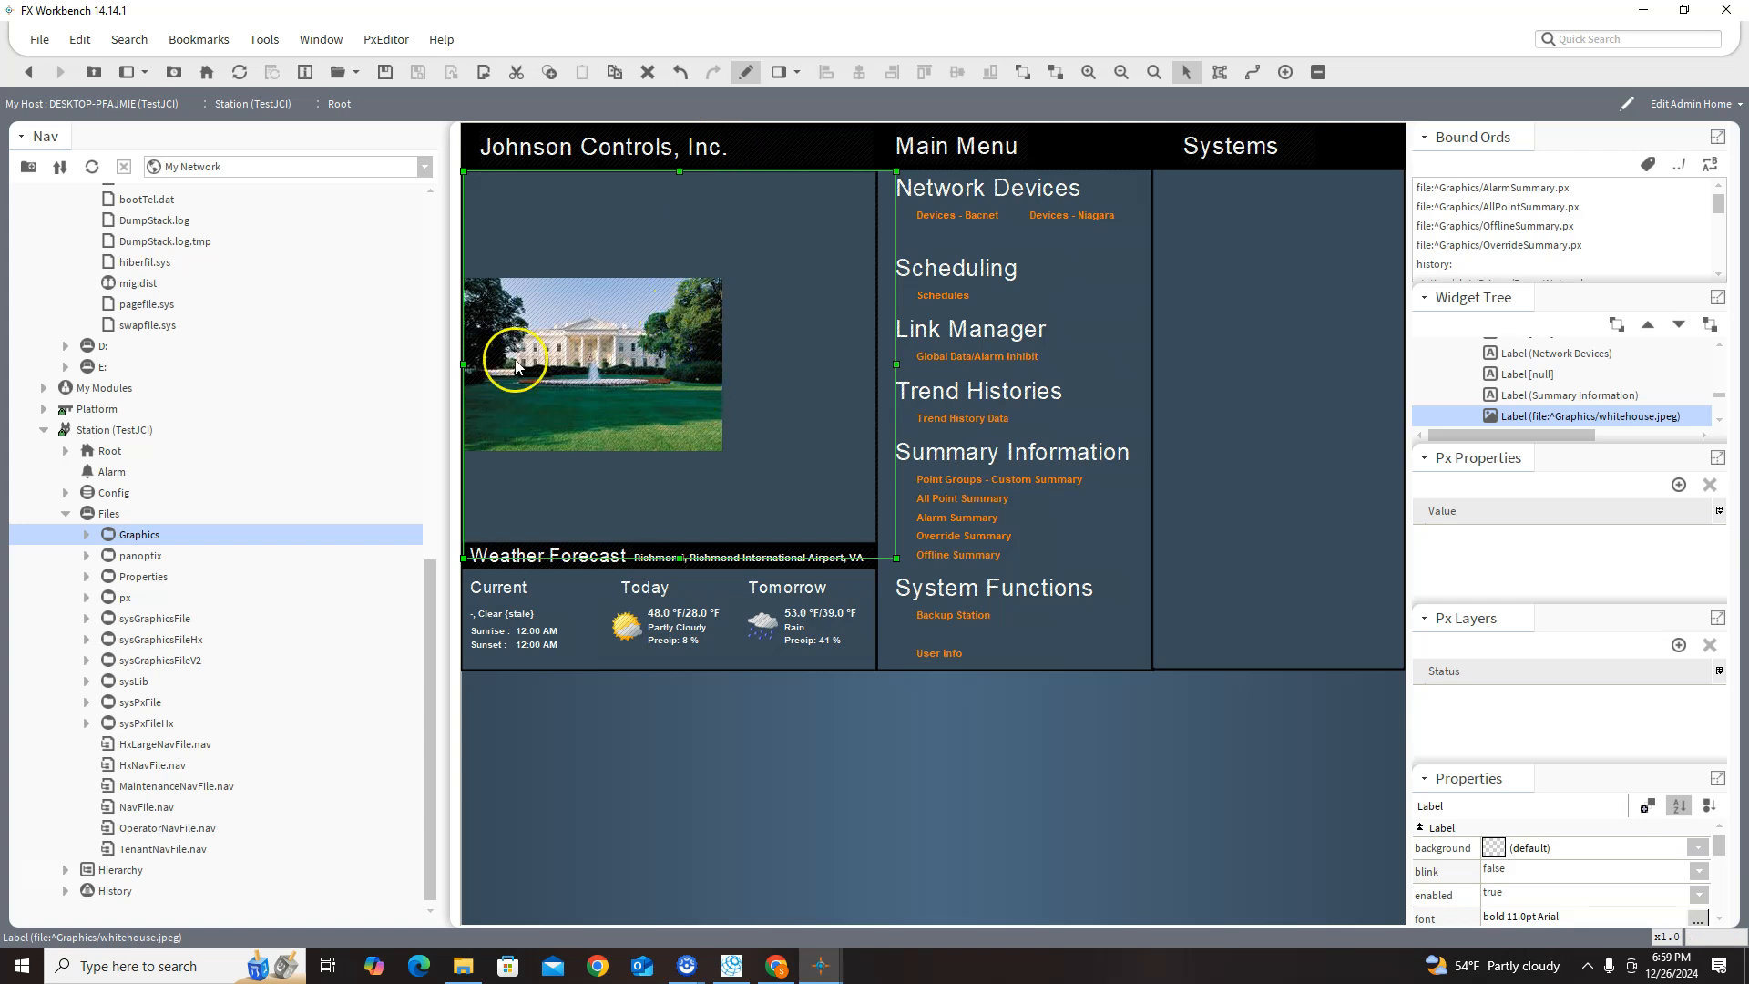
- Open the file chooser for the label's image and browse the station files, their parent folders, My Modules and the Graphics folder
double_click(644, 370)
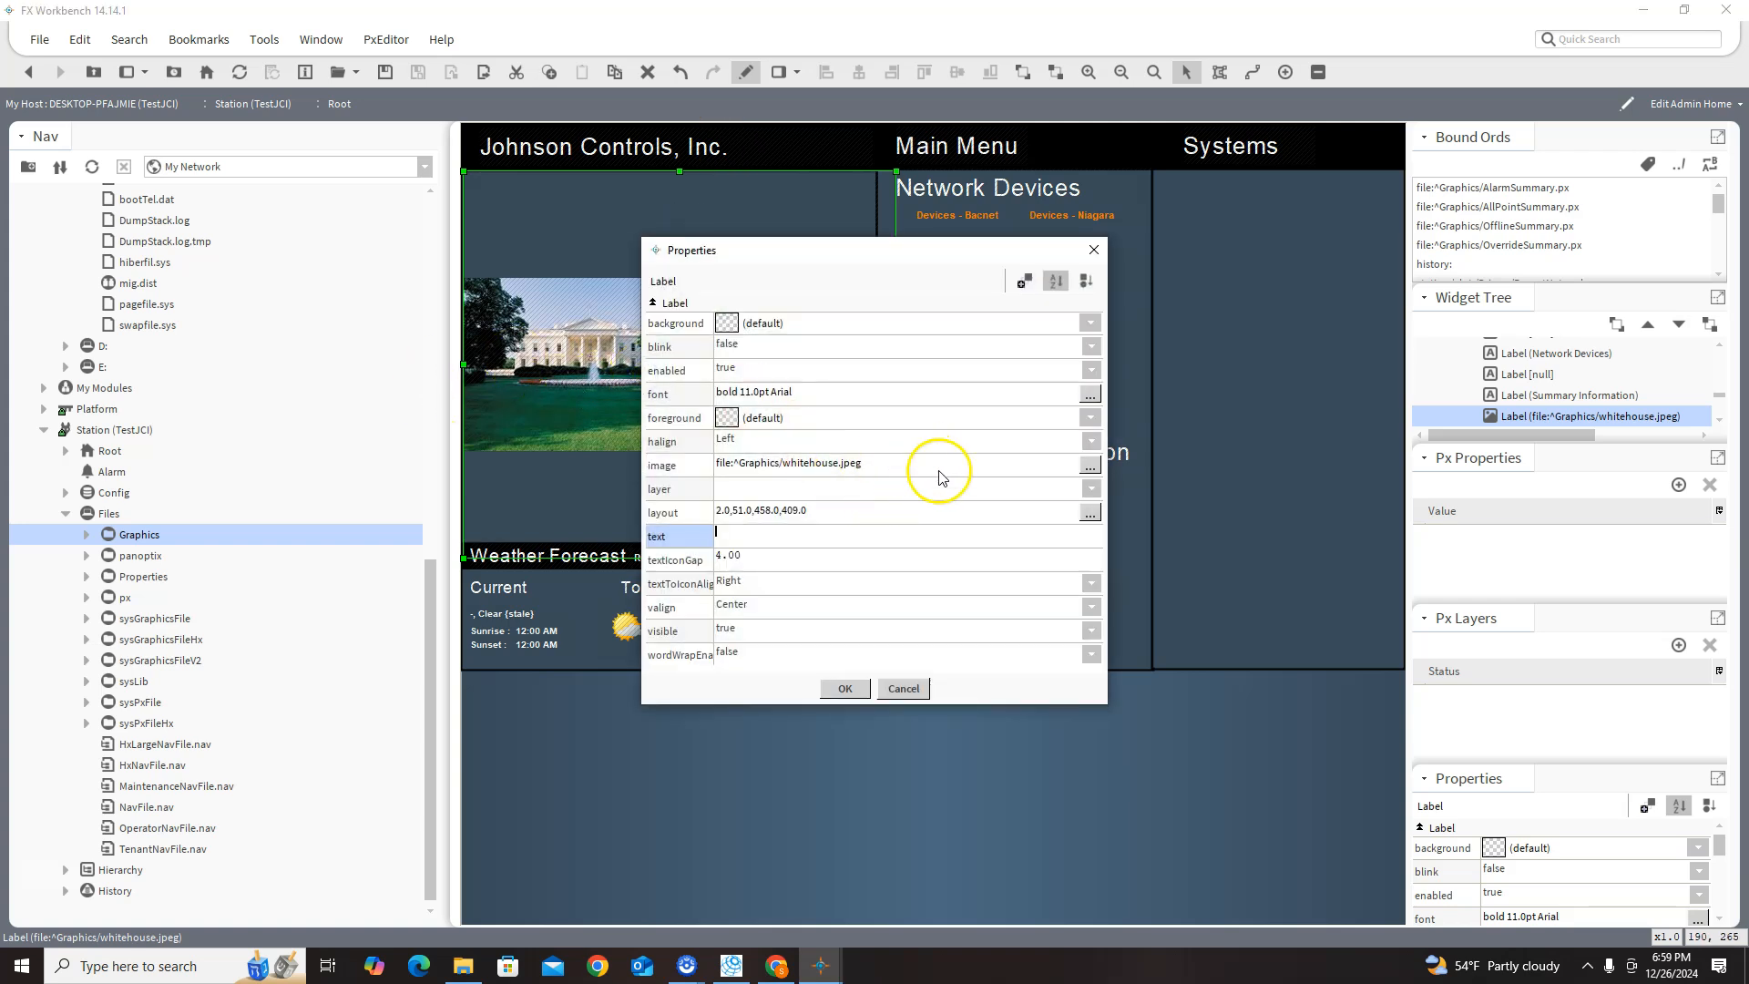
left_click(1090, 464)
left_click(1072, 470)
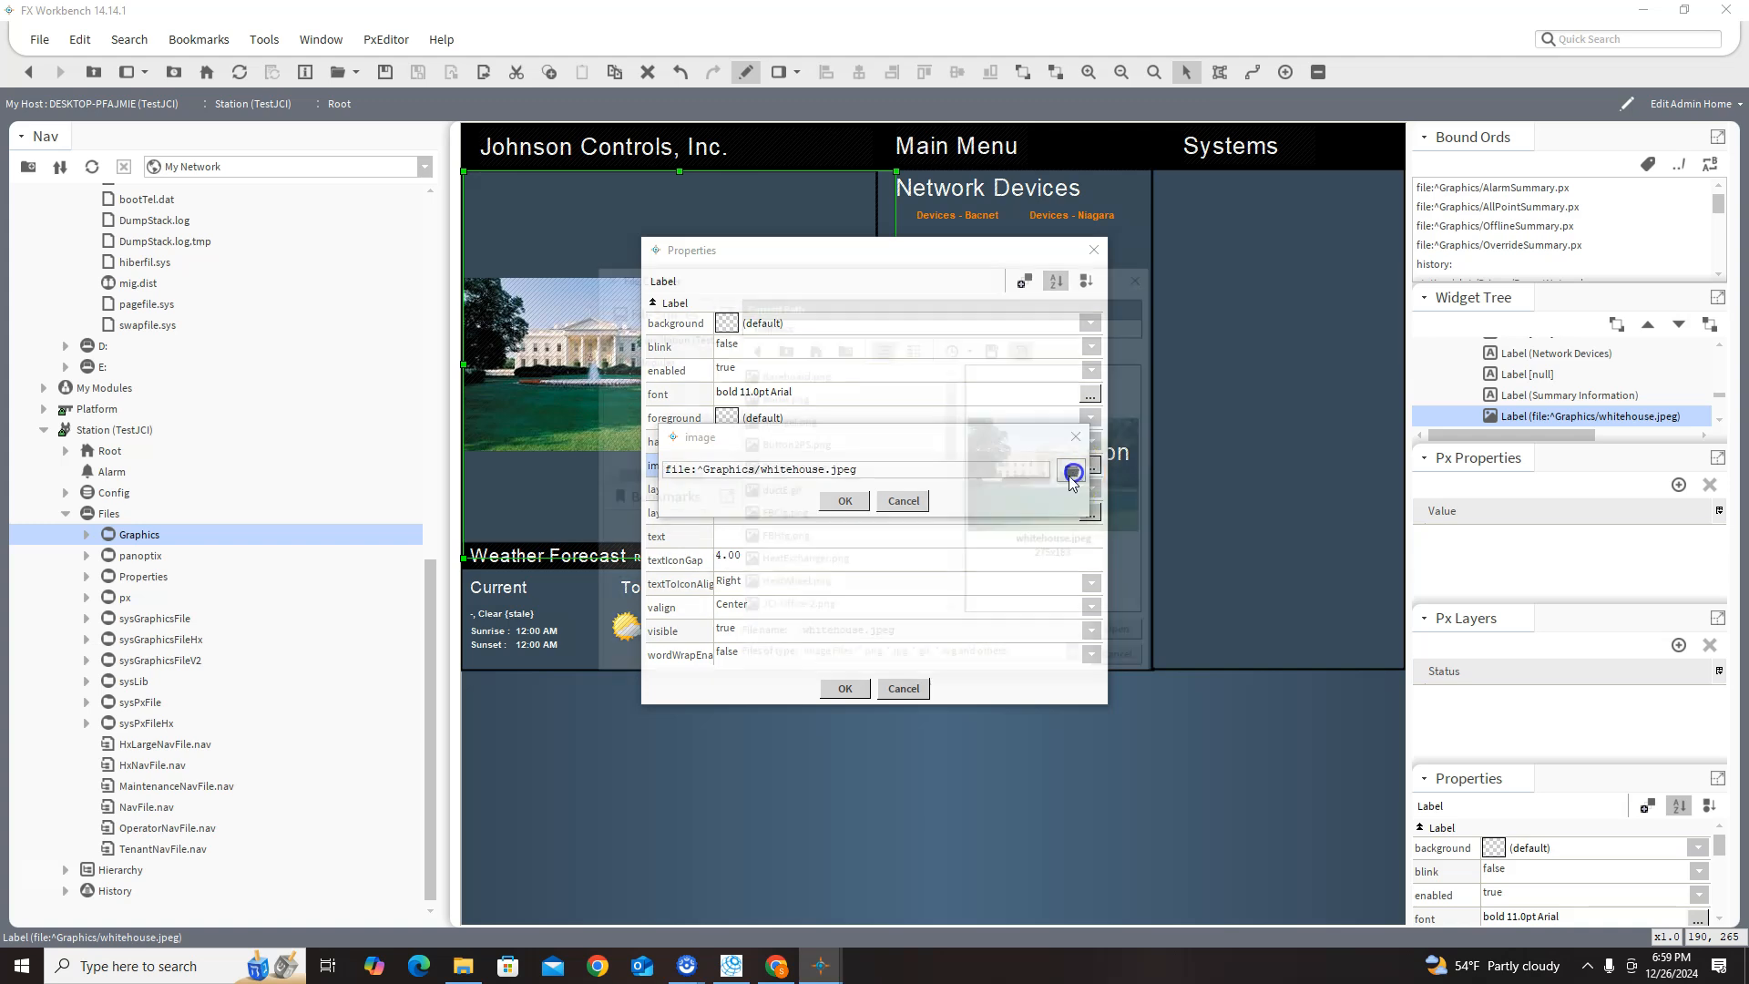
left_click(627, 338)
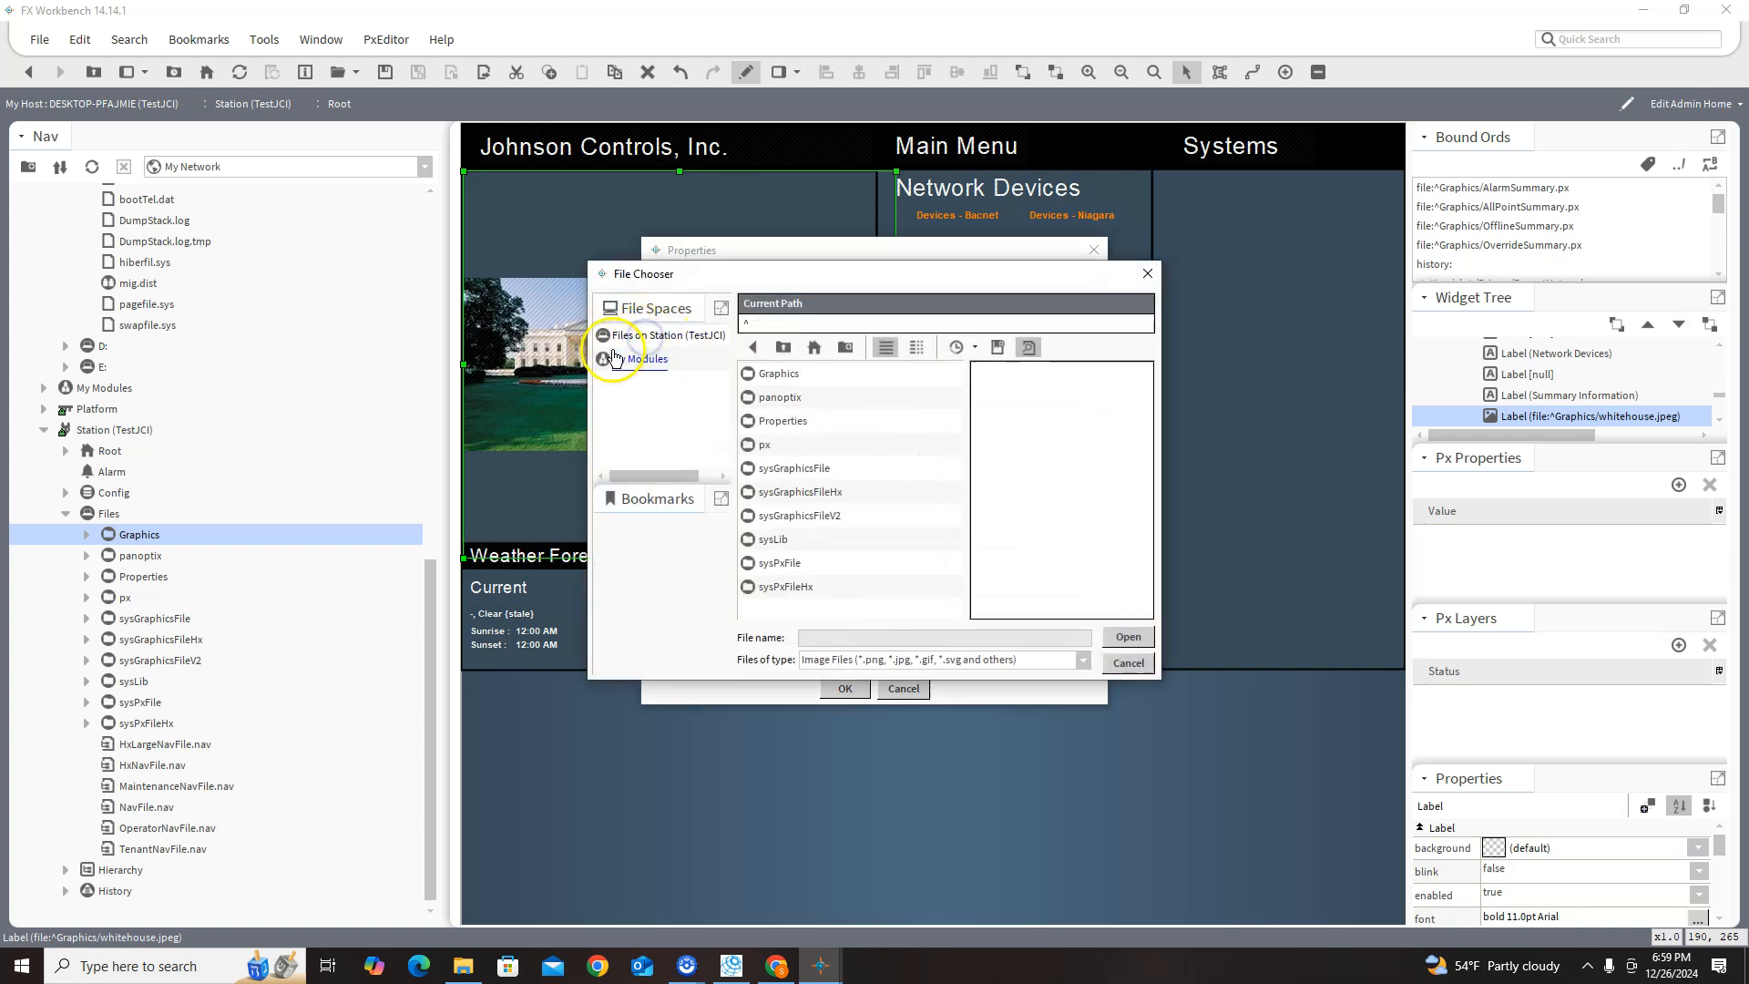
left_click(755, 347)
left_click(776, 352)
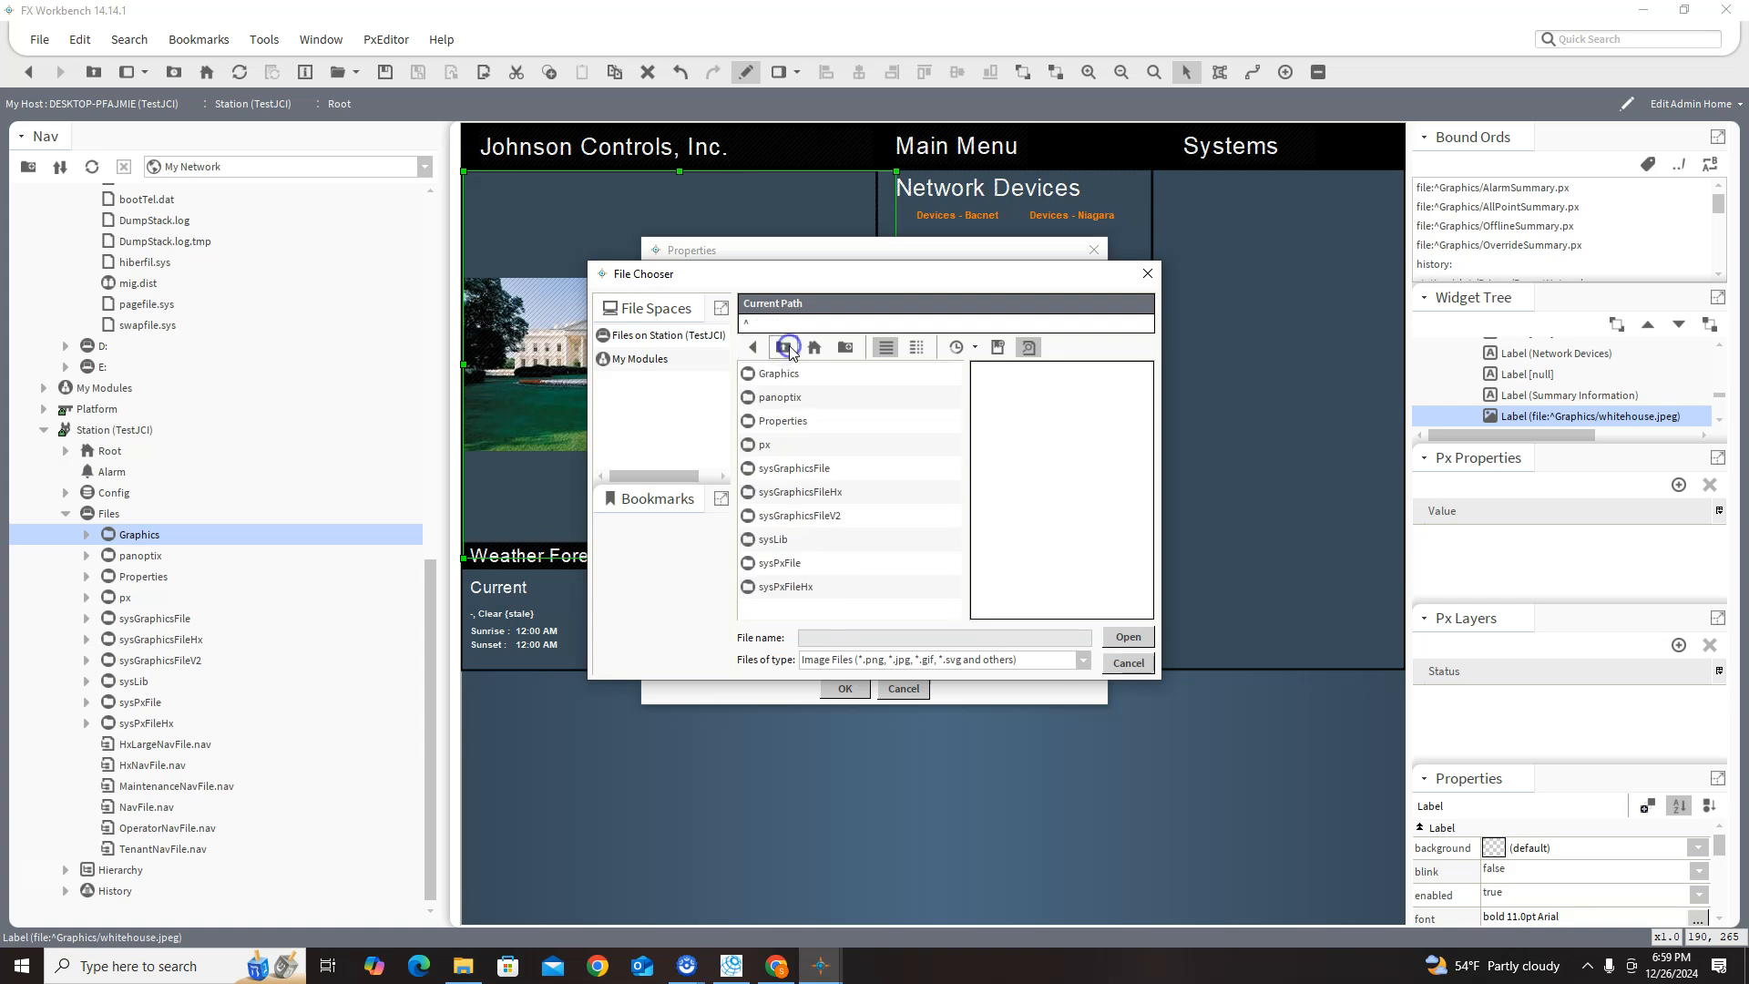
left_click(787, 349)
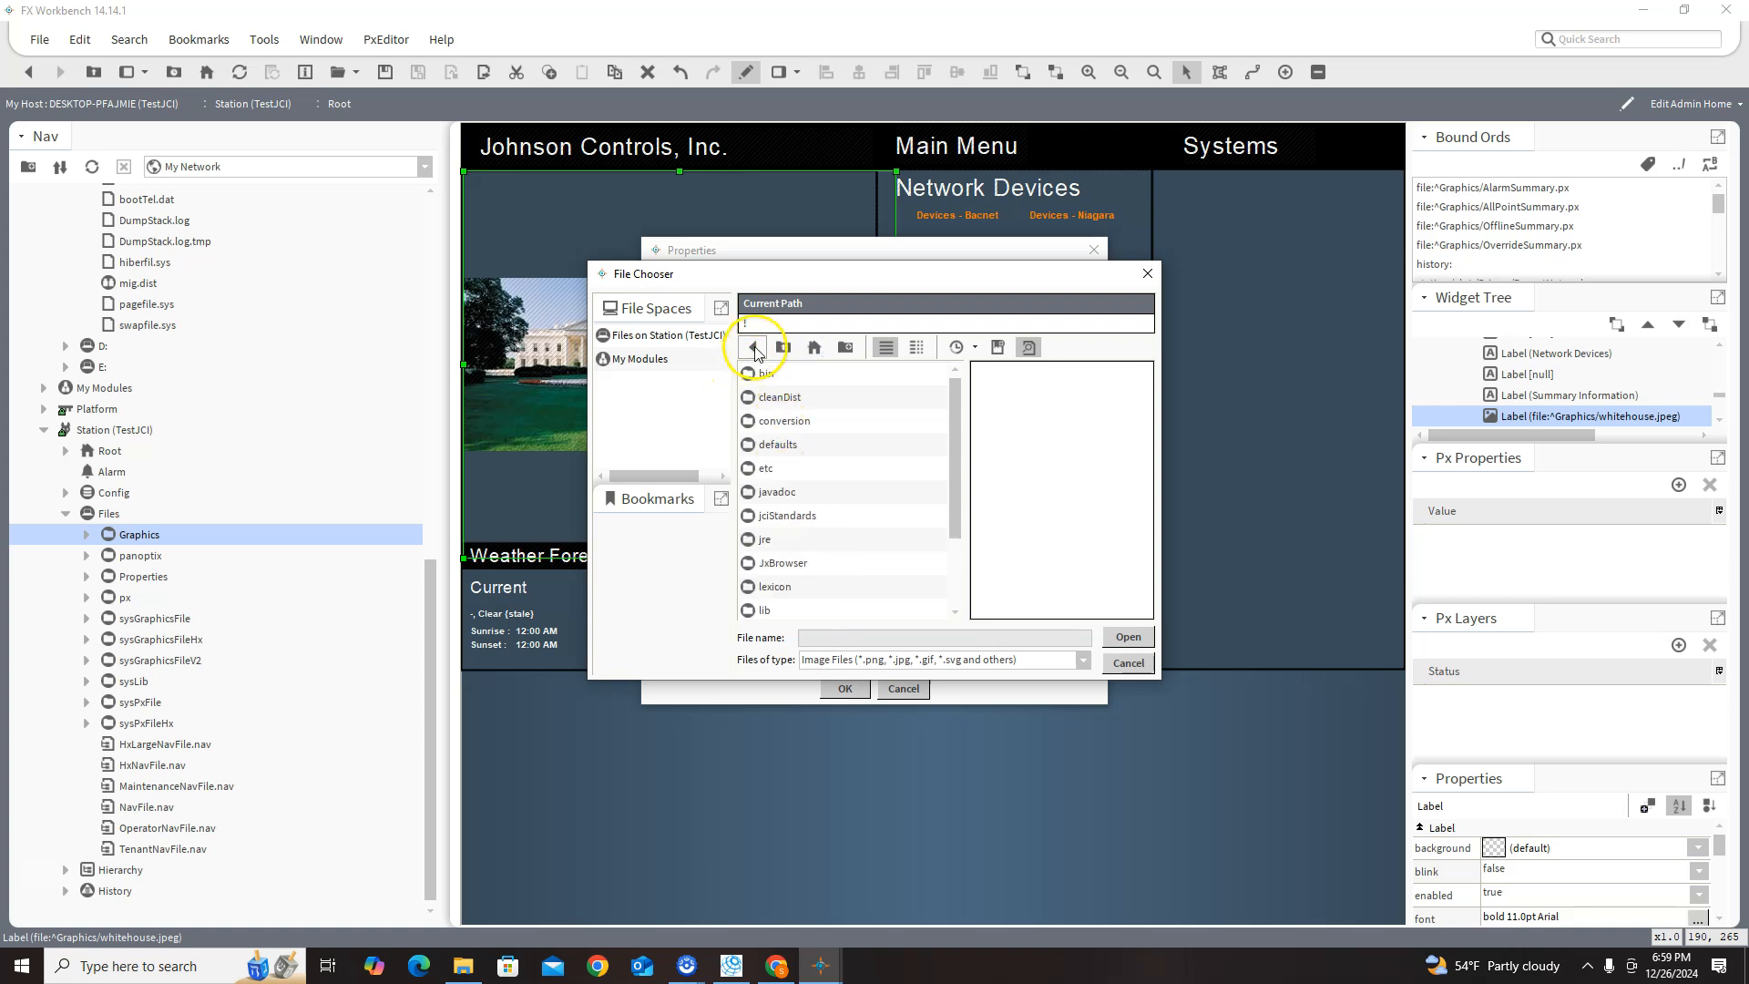
left_click(640, 359)
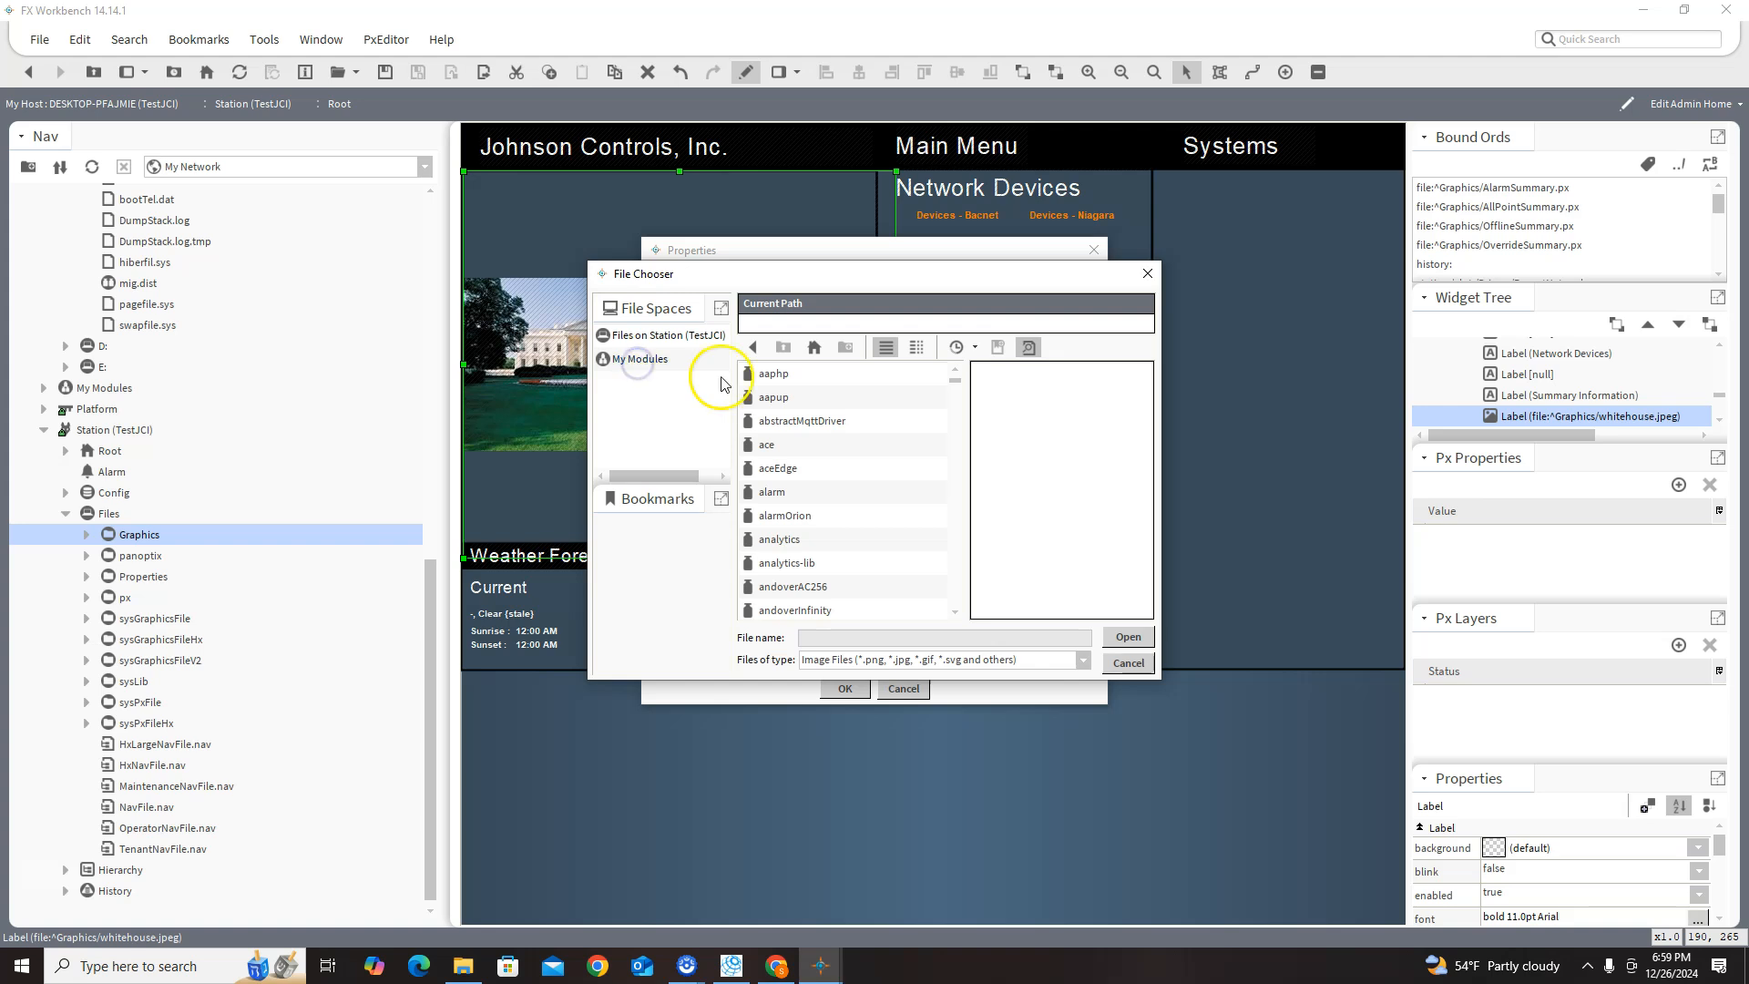
left_click(664, 336)
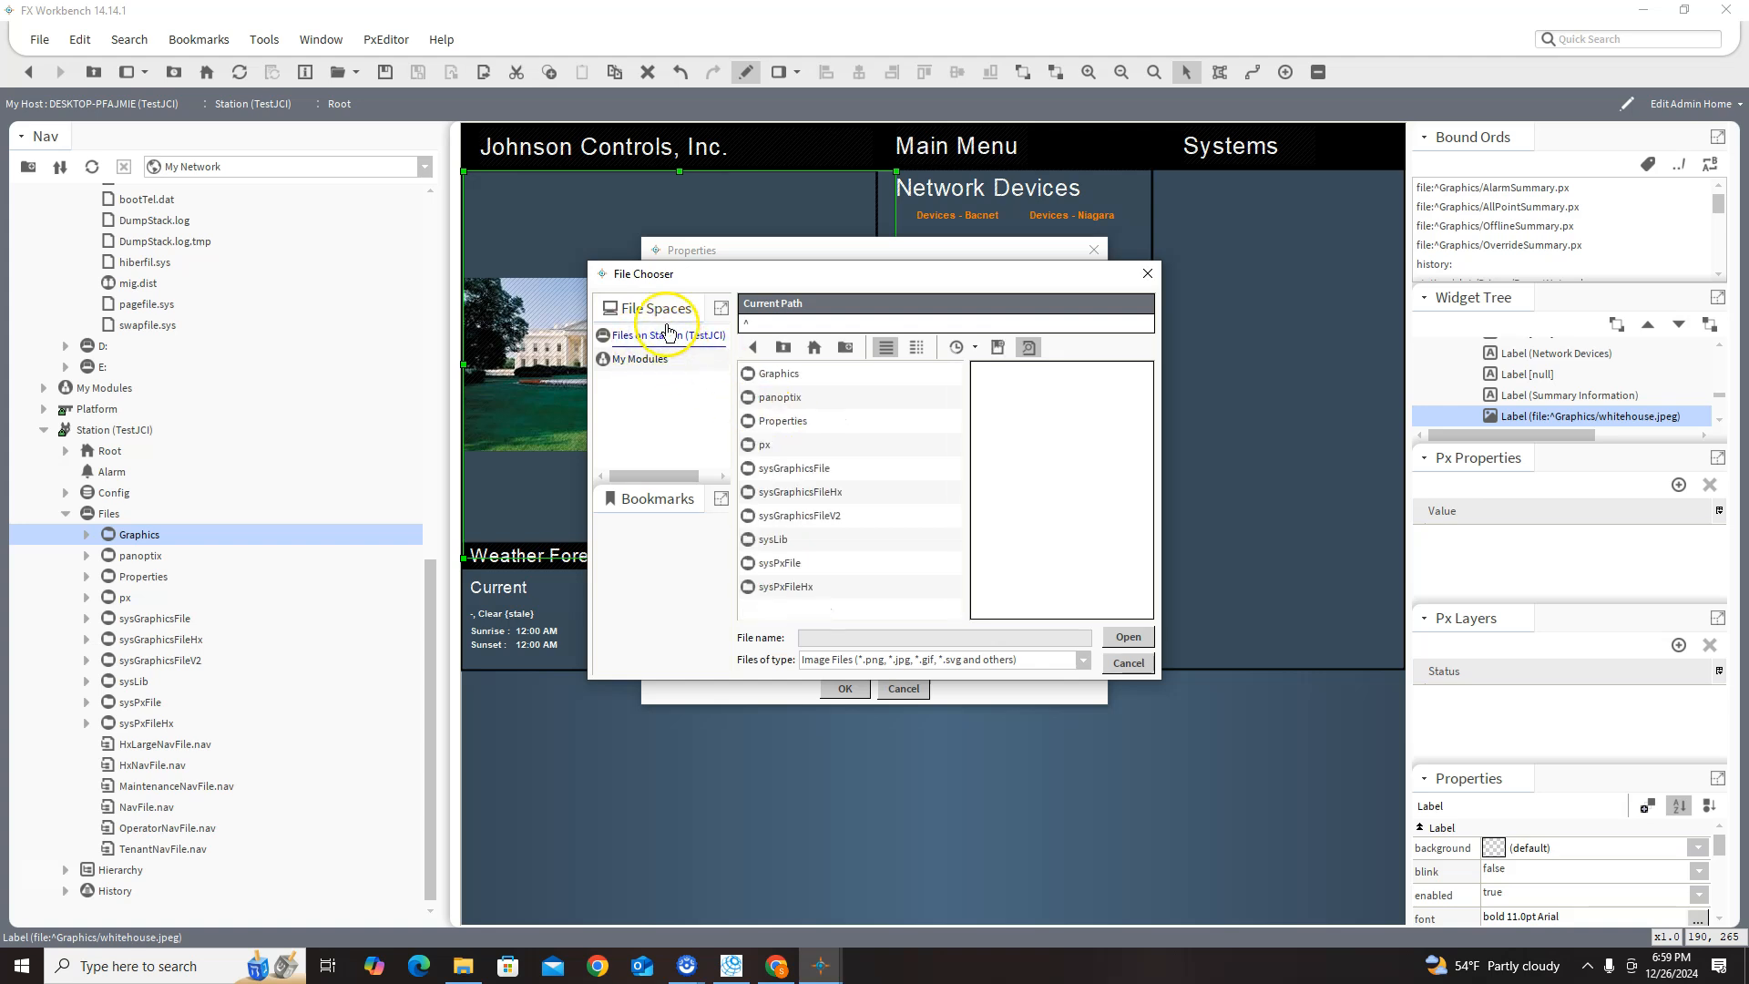
double_click(775, 375)
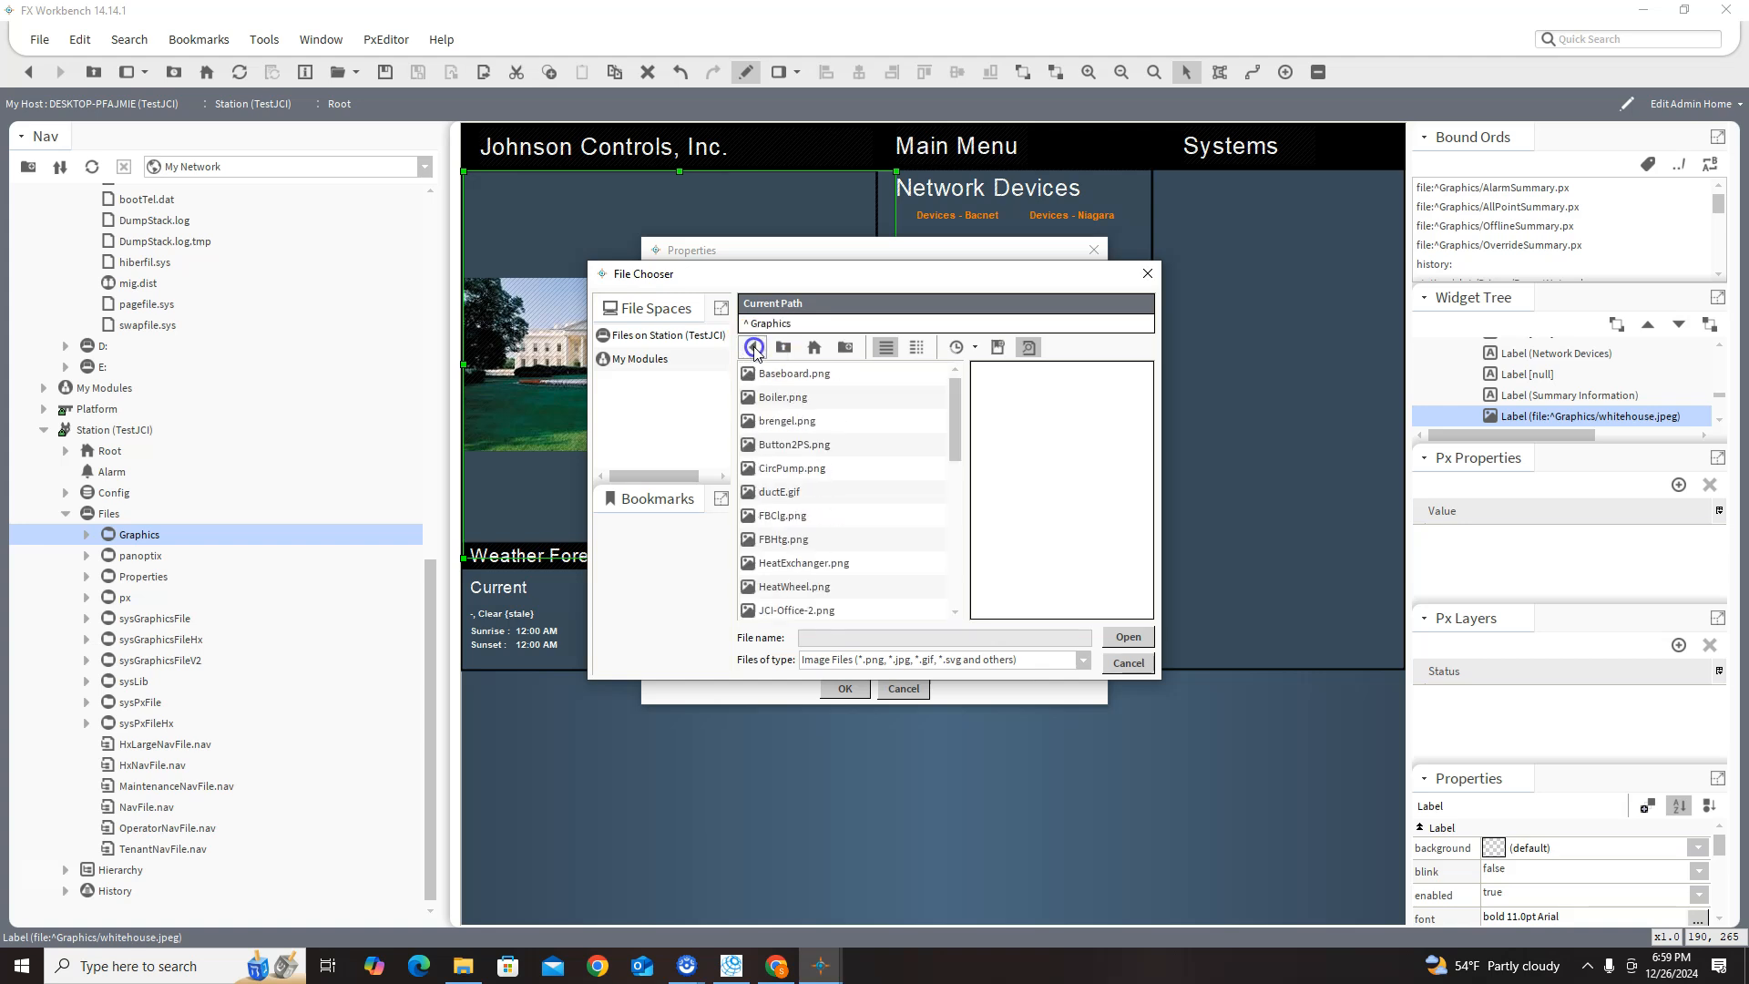
- Set the label's image to whitehouse.jpeg from the computer user's Downloads folder on drive C:
left_click(754, 347)
double_click(756, 421)
scroll(773, 482, "down", 6)
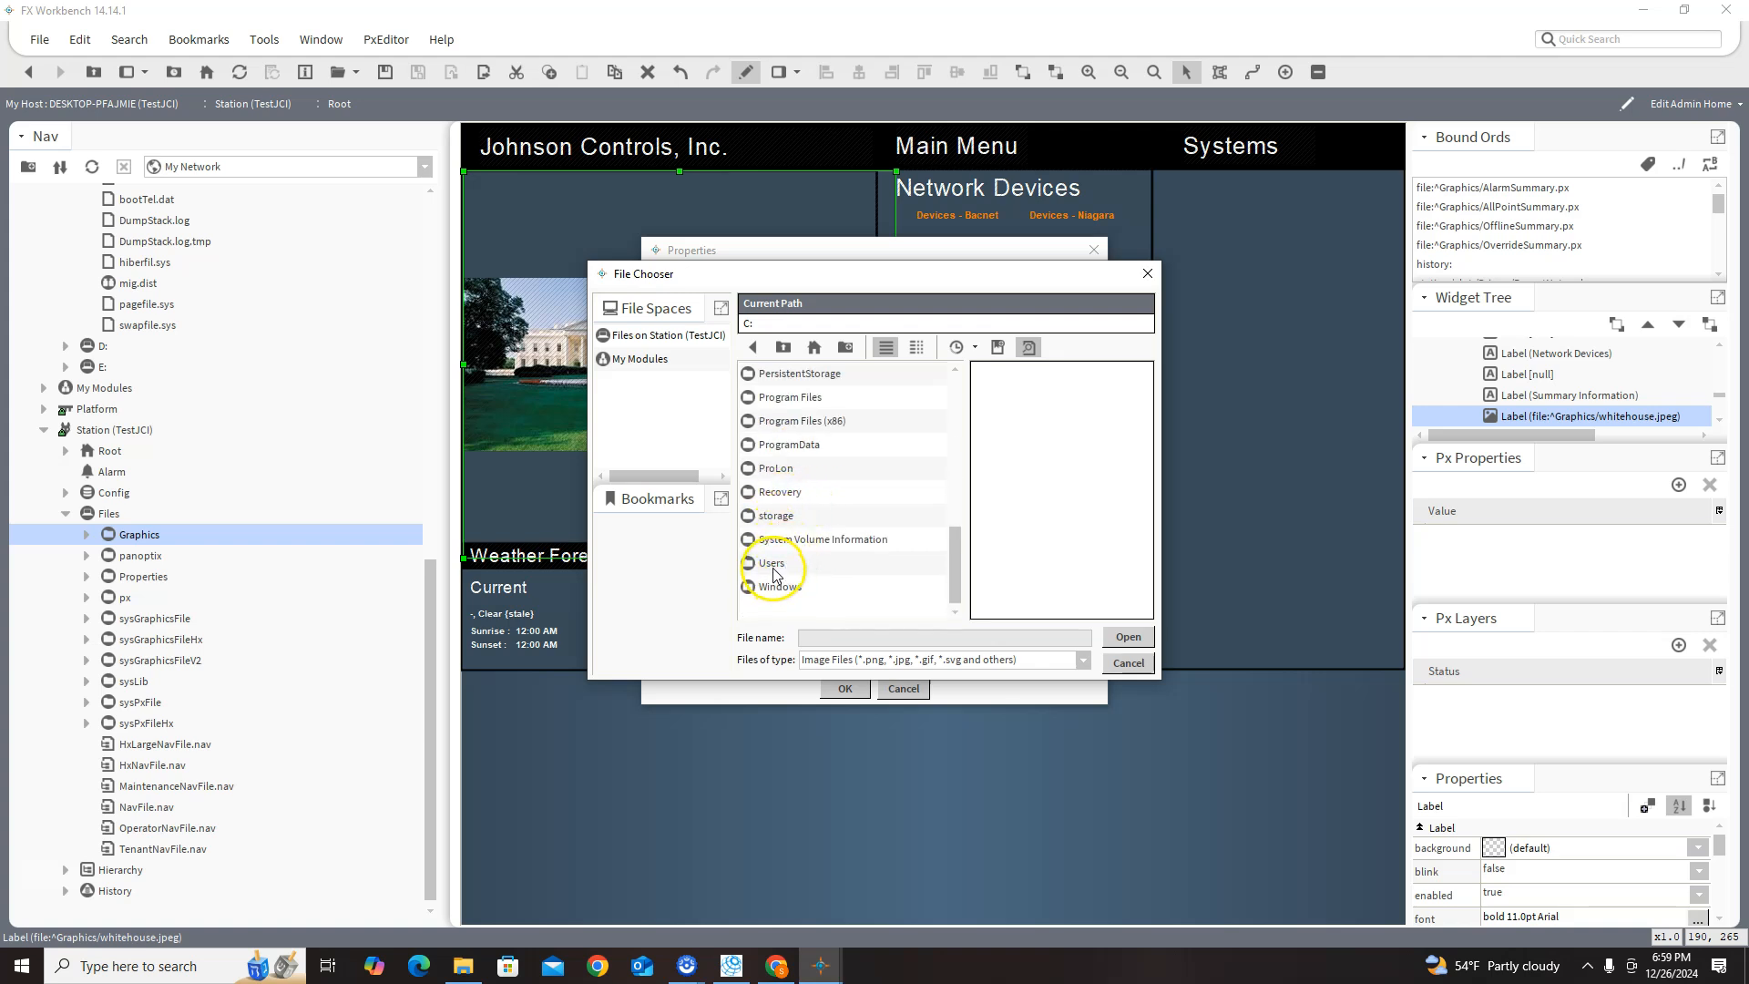
double_click(773, 565)
double_click(772, 565)
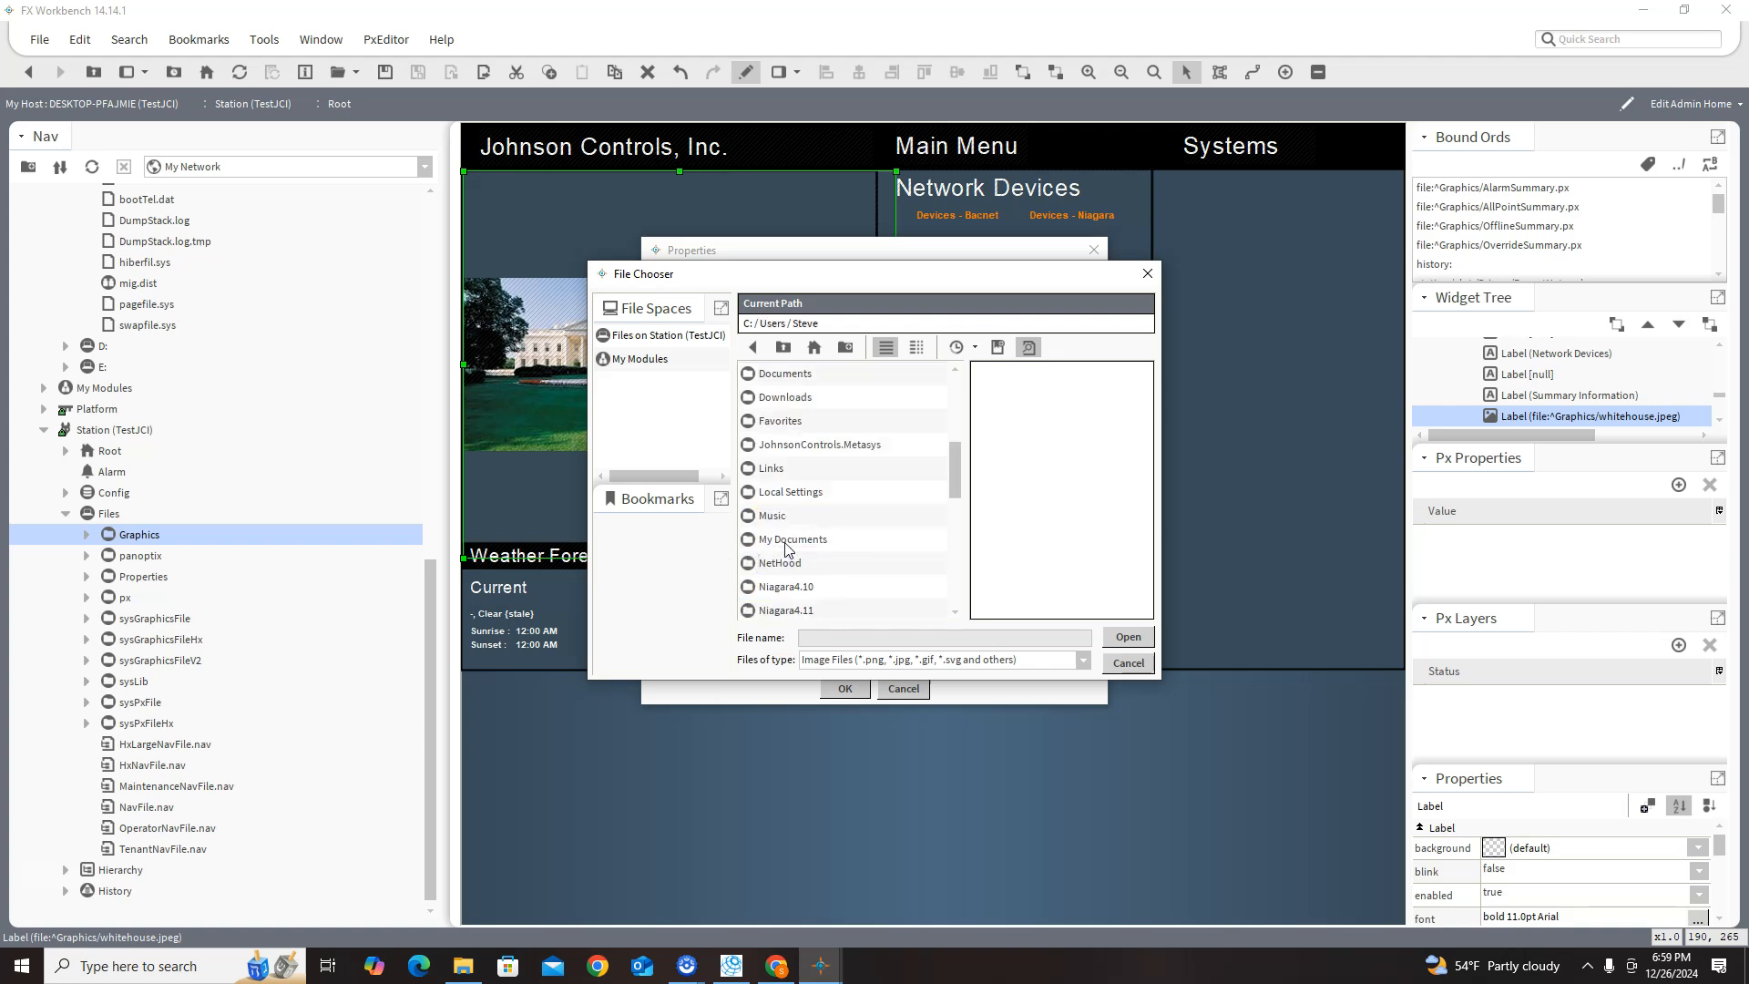
double_click(793, 492)
scroll(811, 538, "down", 3)
scroll(810, 547, "down", 3)
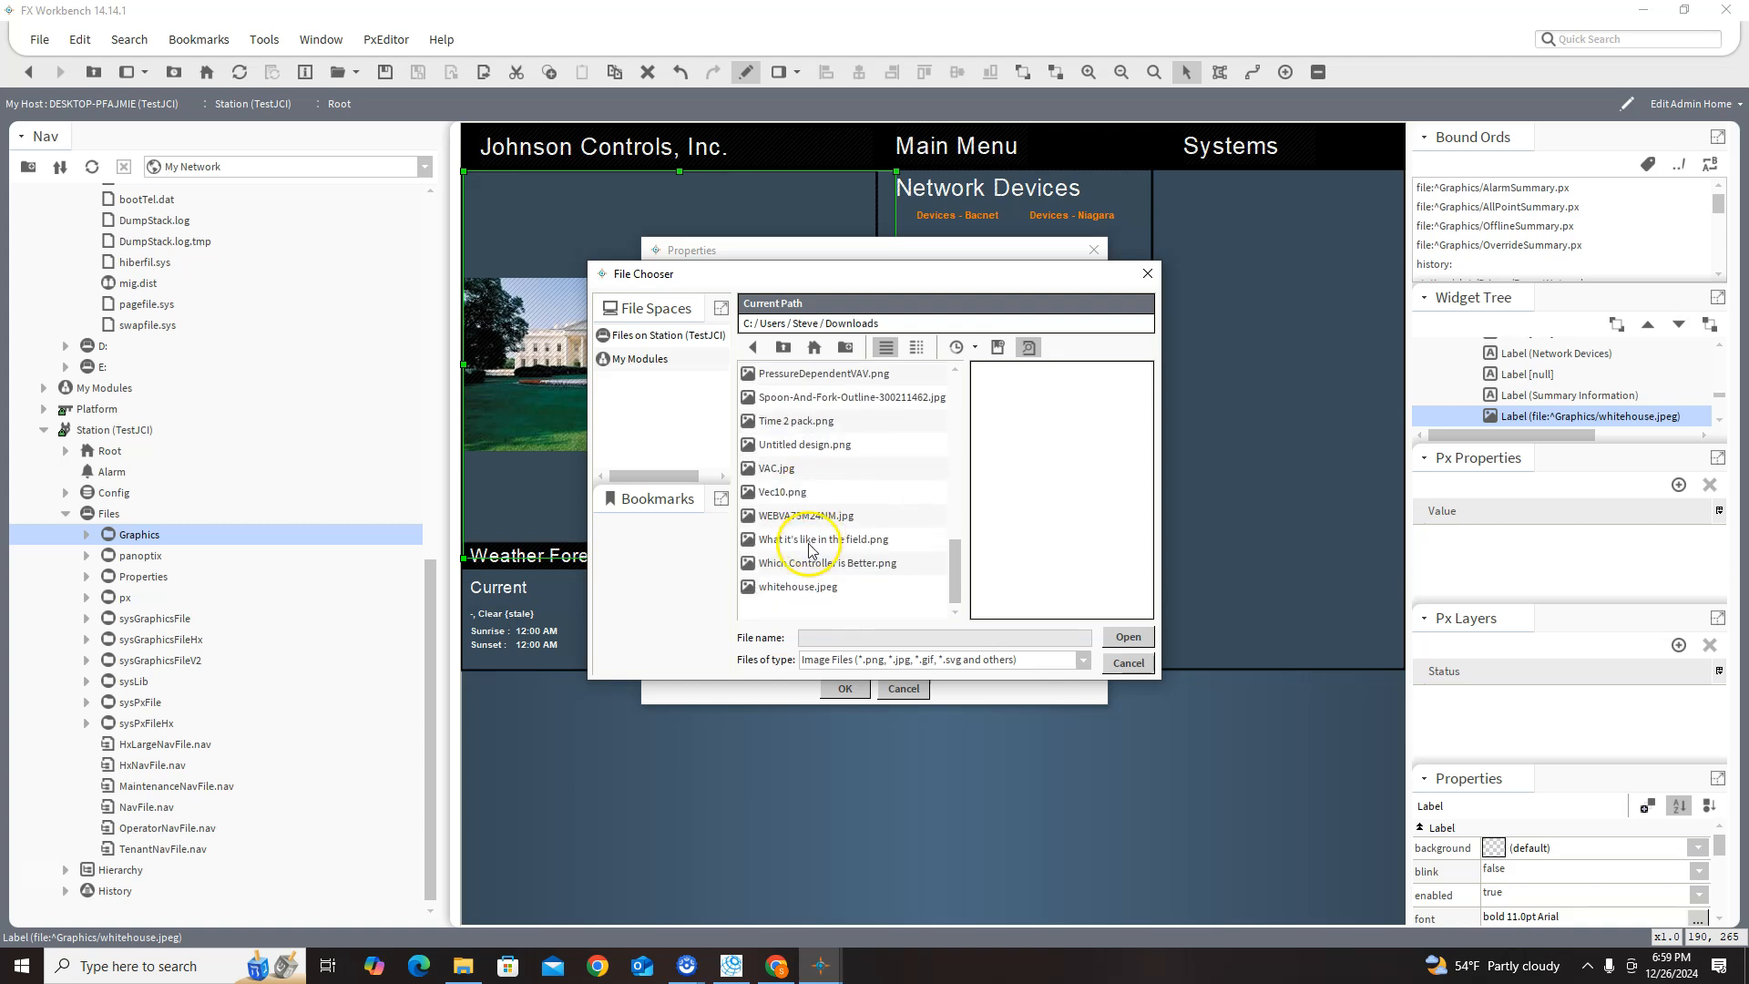
left_click(795, 585)
left_click(1128, 637)
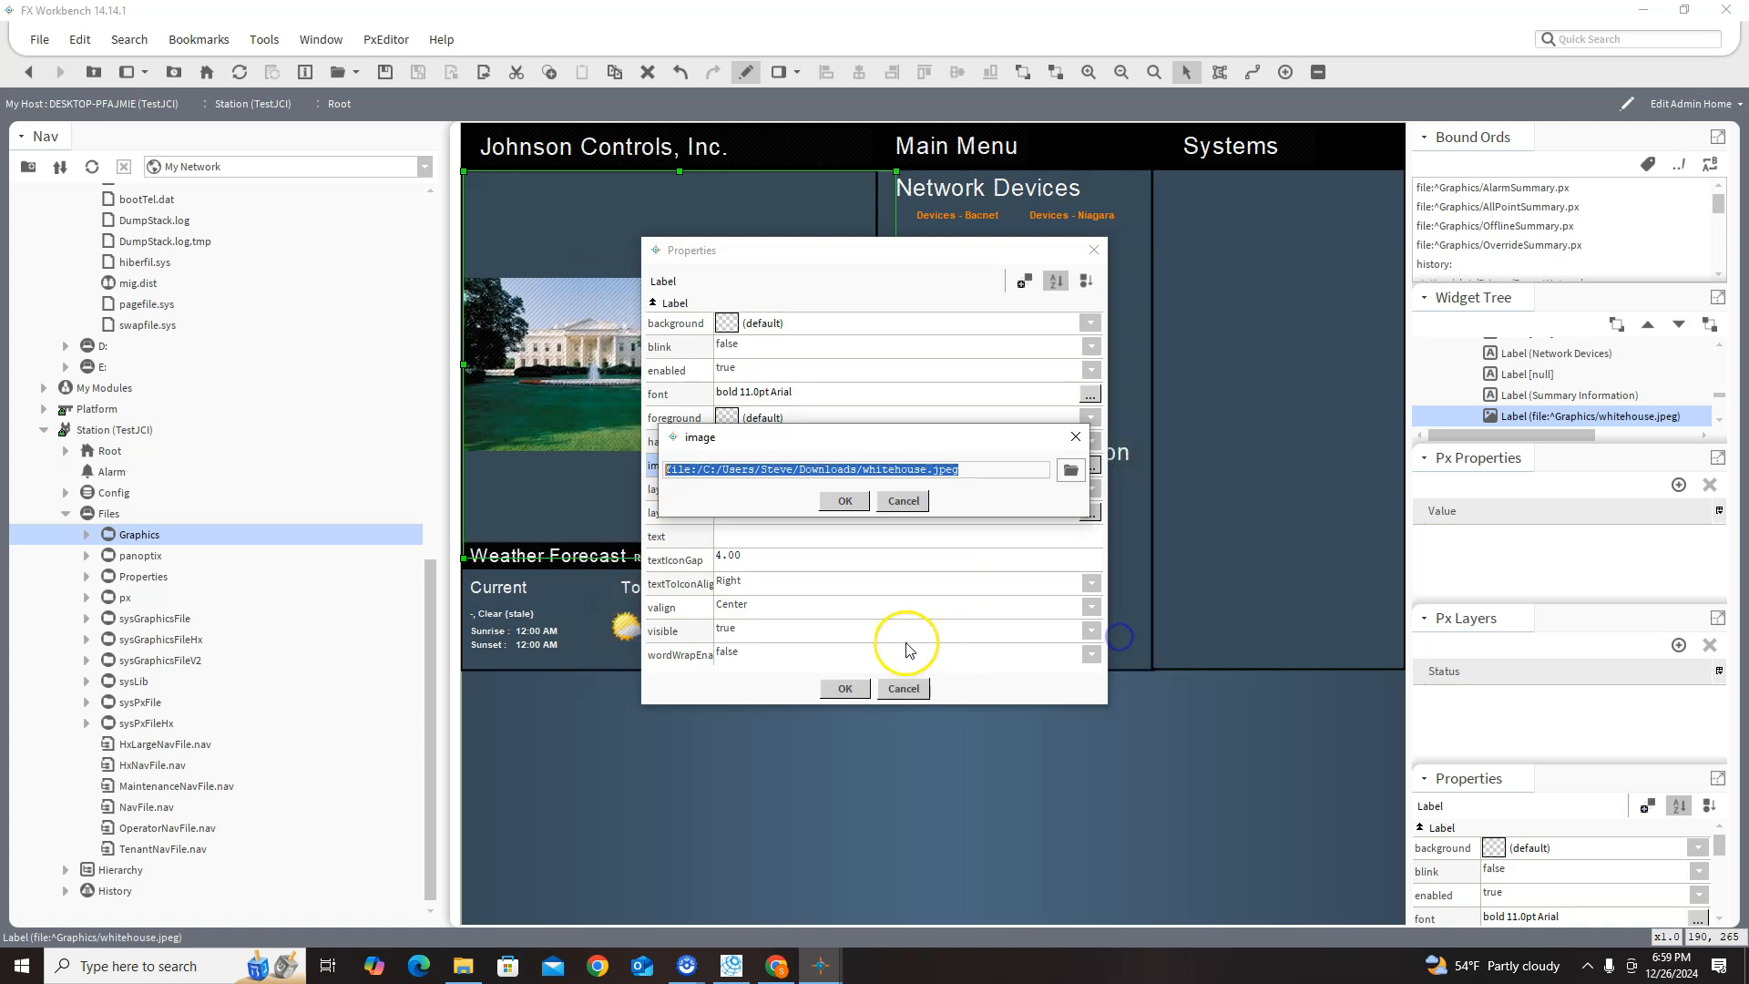
left_click(852, 504)
left_click(846, 688)
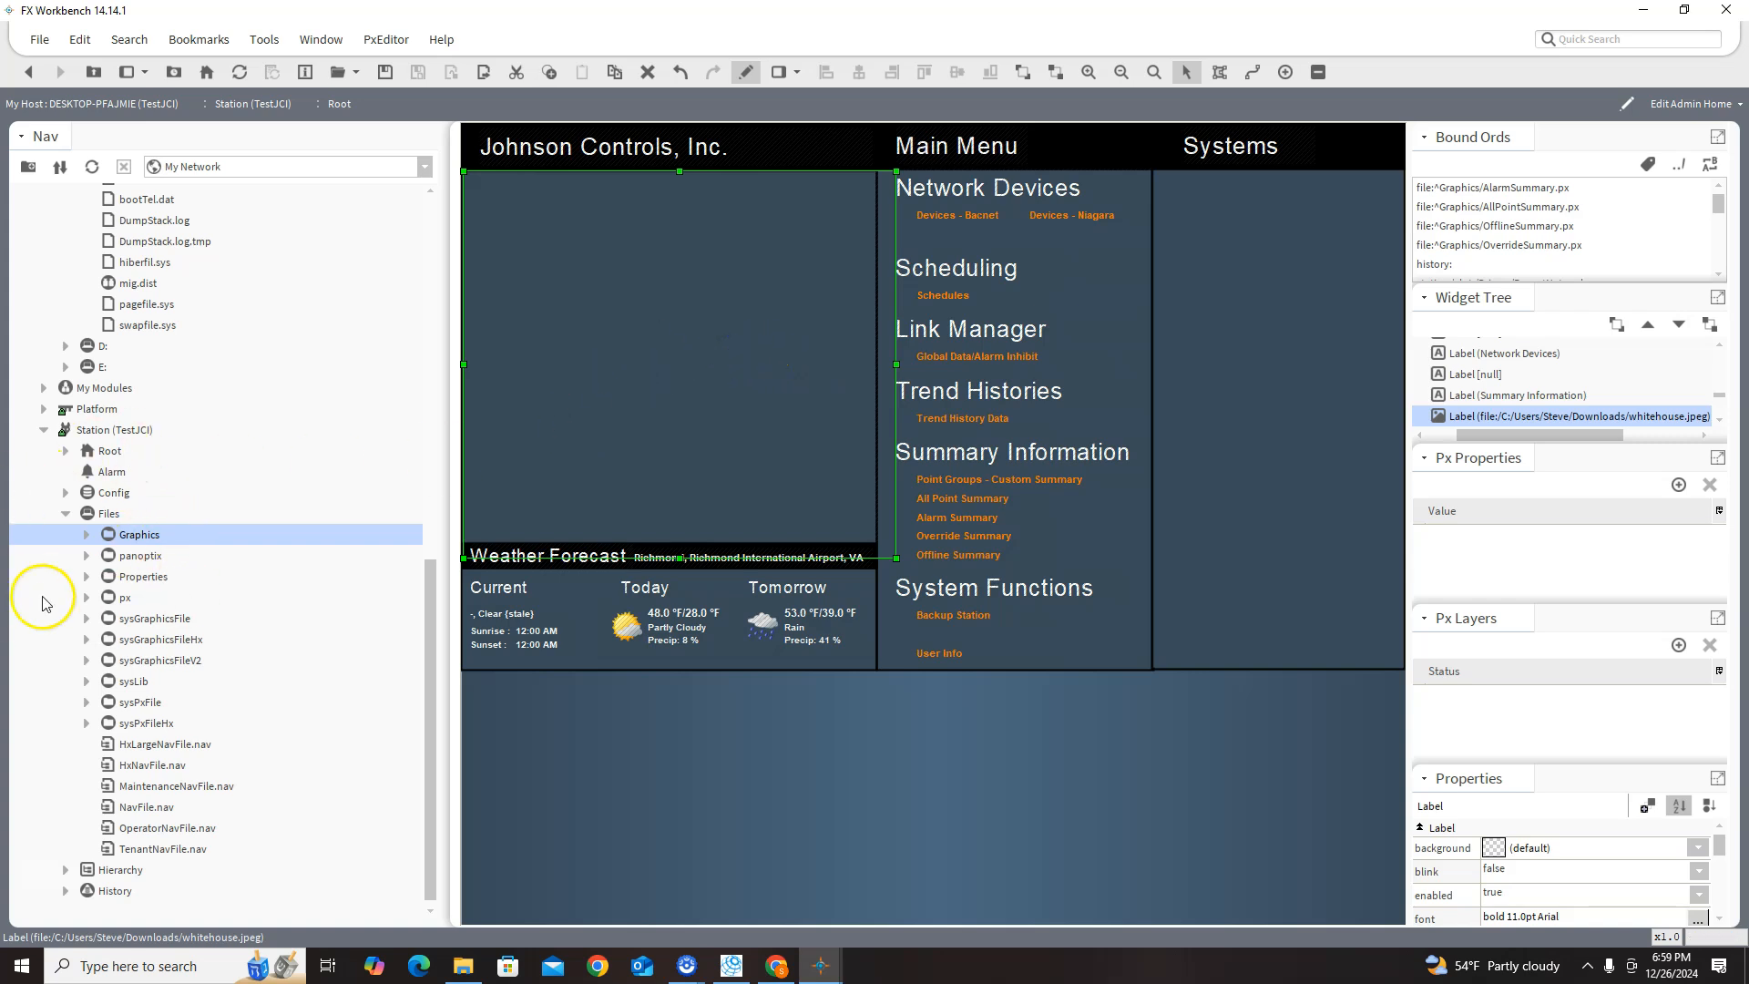
- Point the label's image back to whitehouse.jpeg in the Graphics folder of the TestJCI station files
double_click(628, 376)
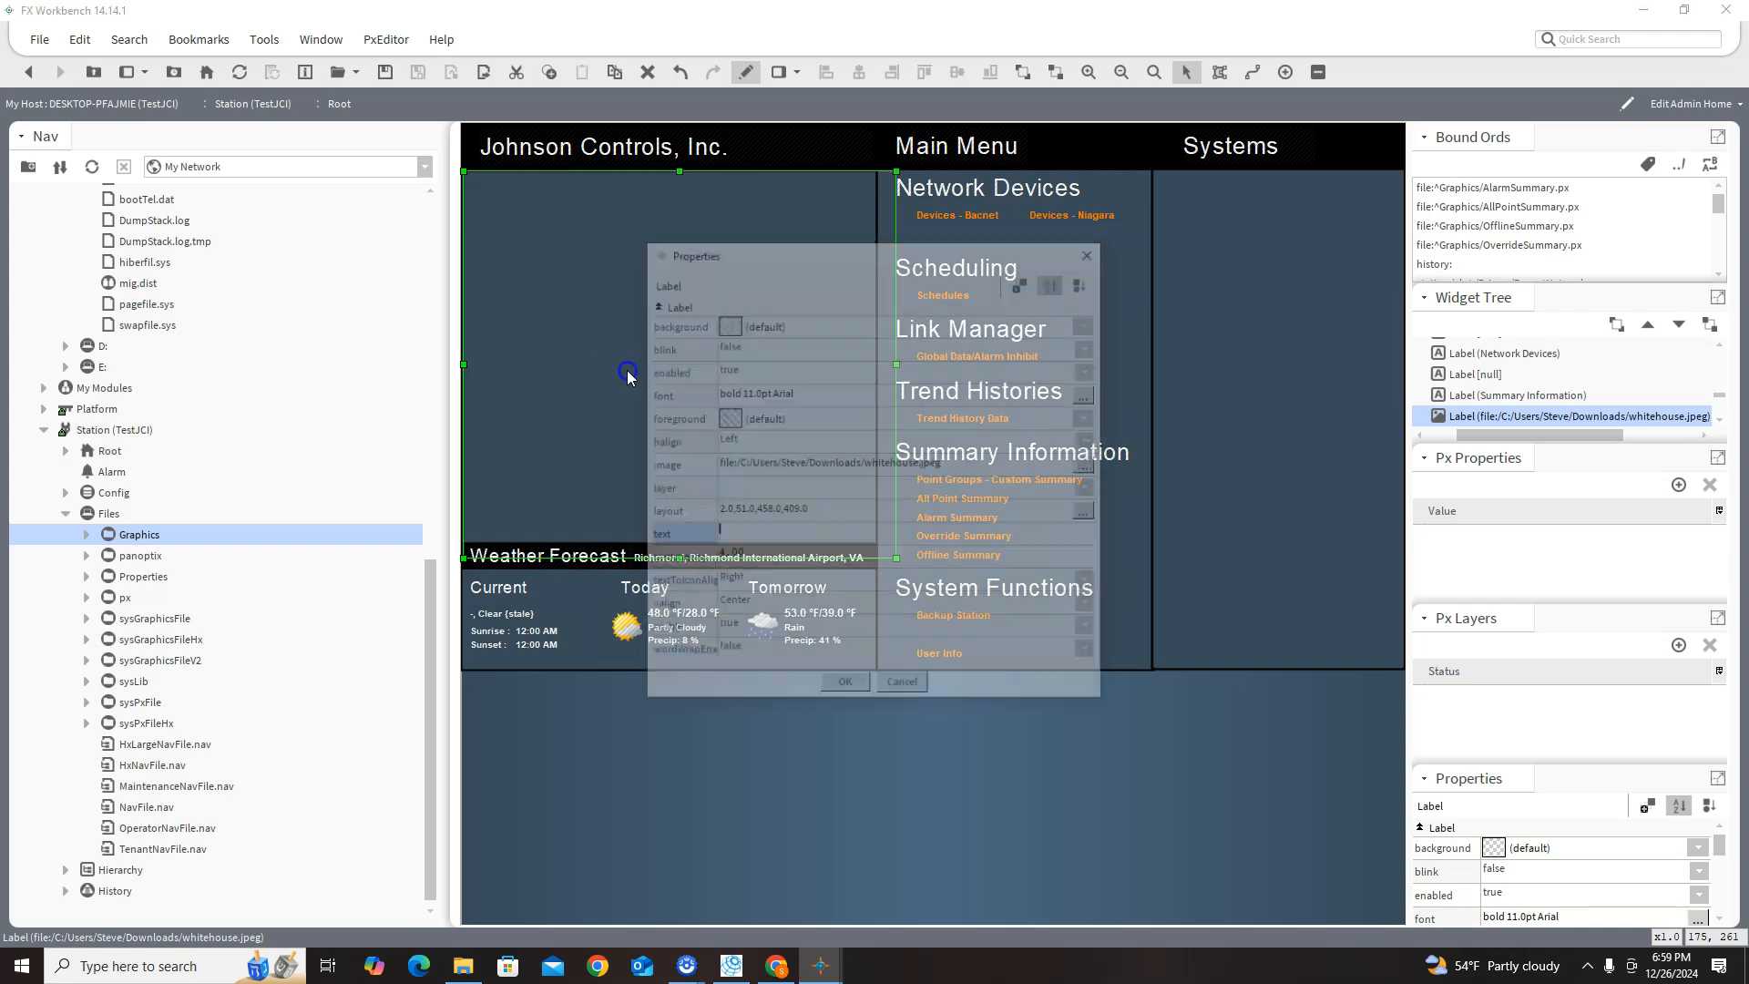
left_click(1084, 465)
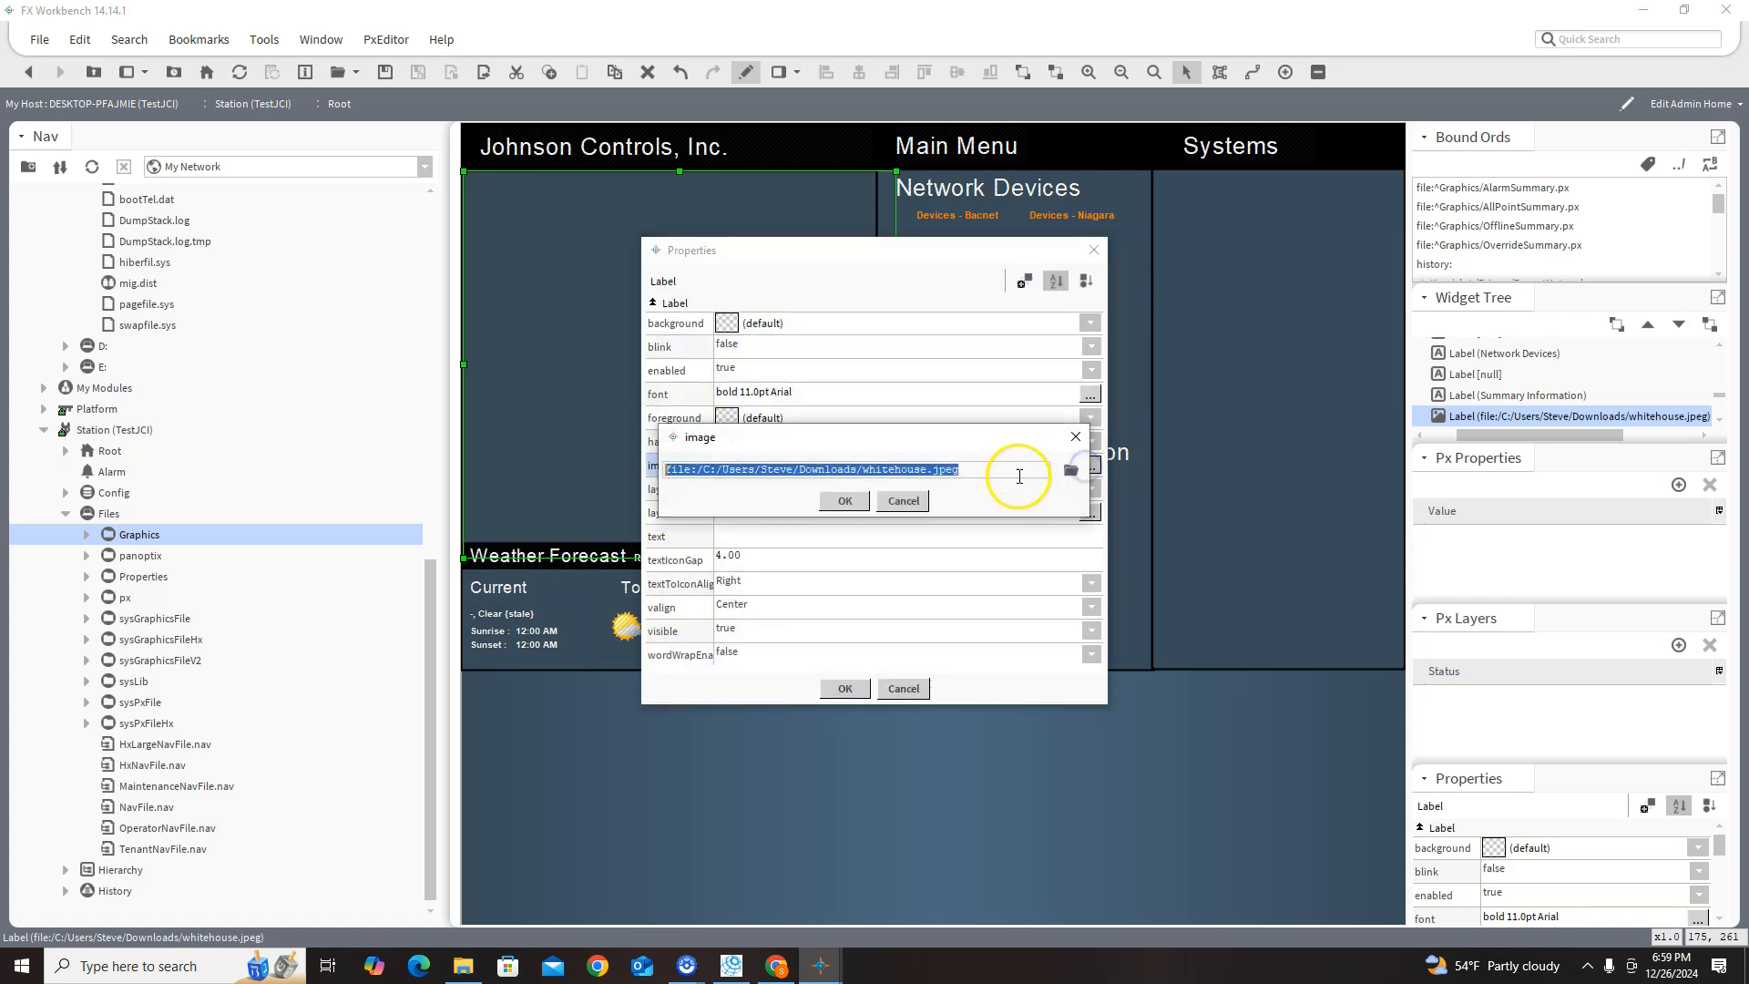
left_click(1072, 470)
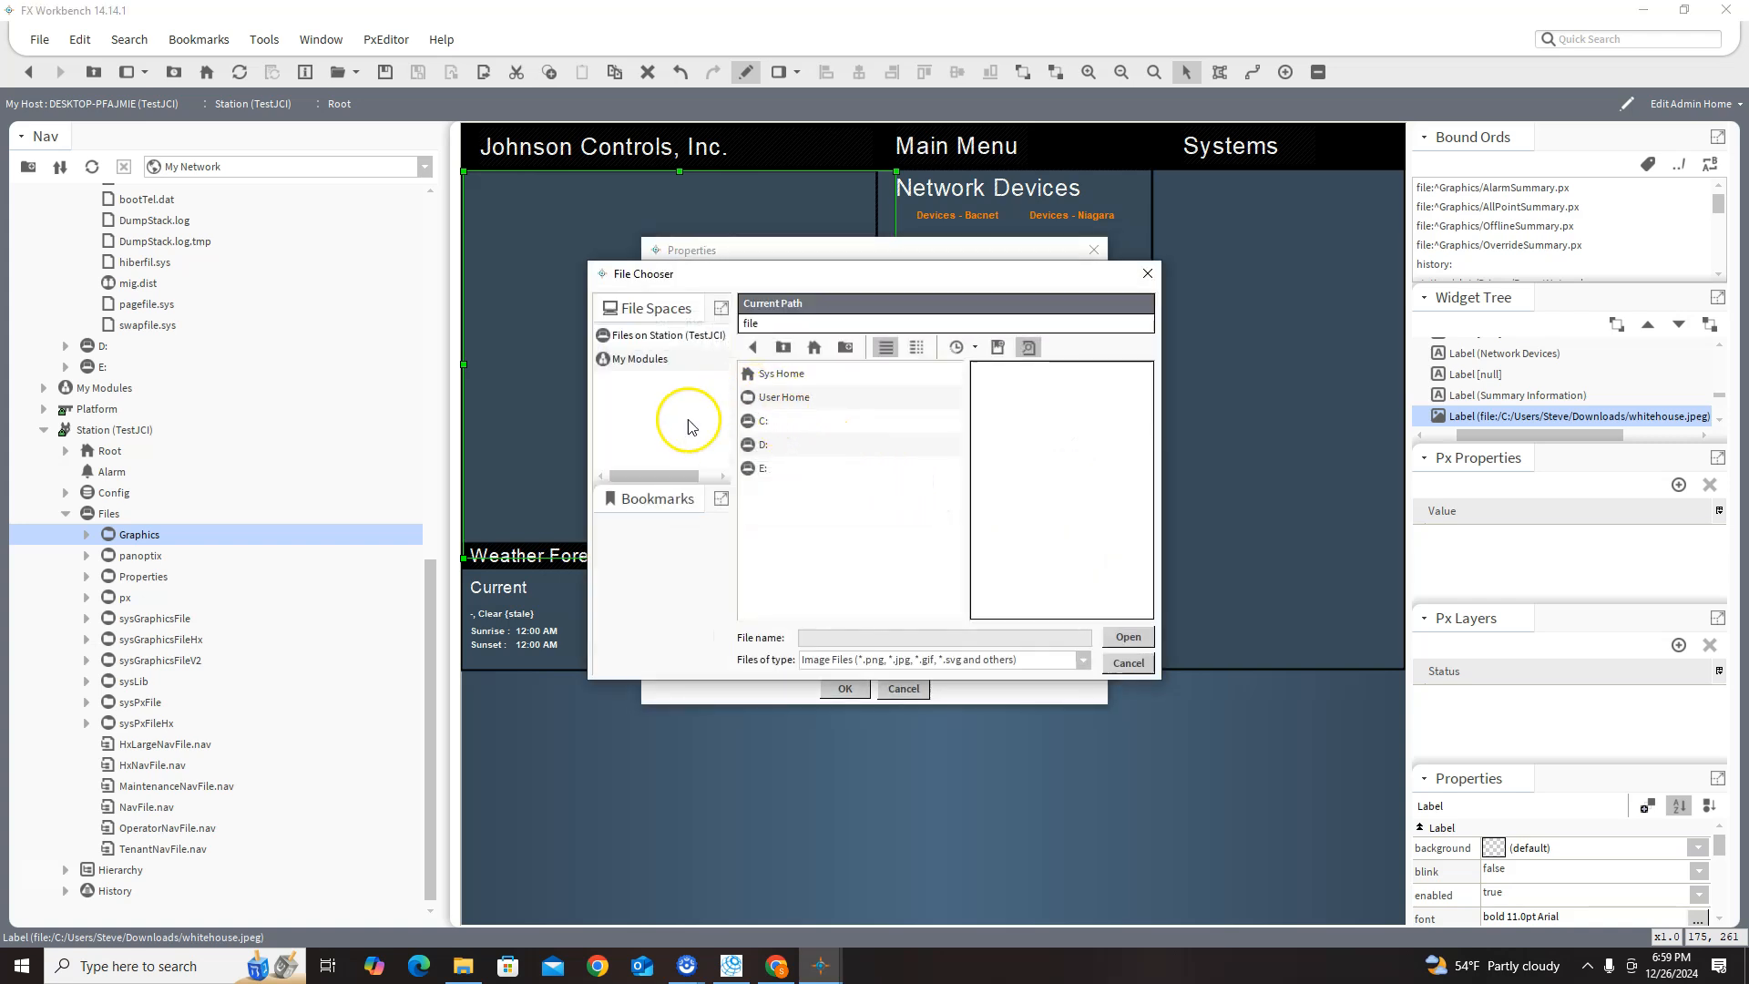
left_click(674, 357)
scroll(775, 464, "down", 3)
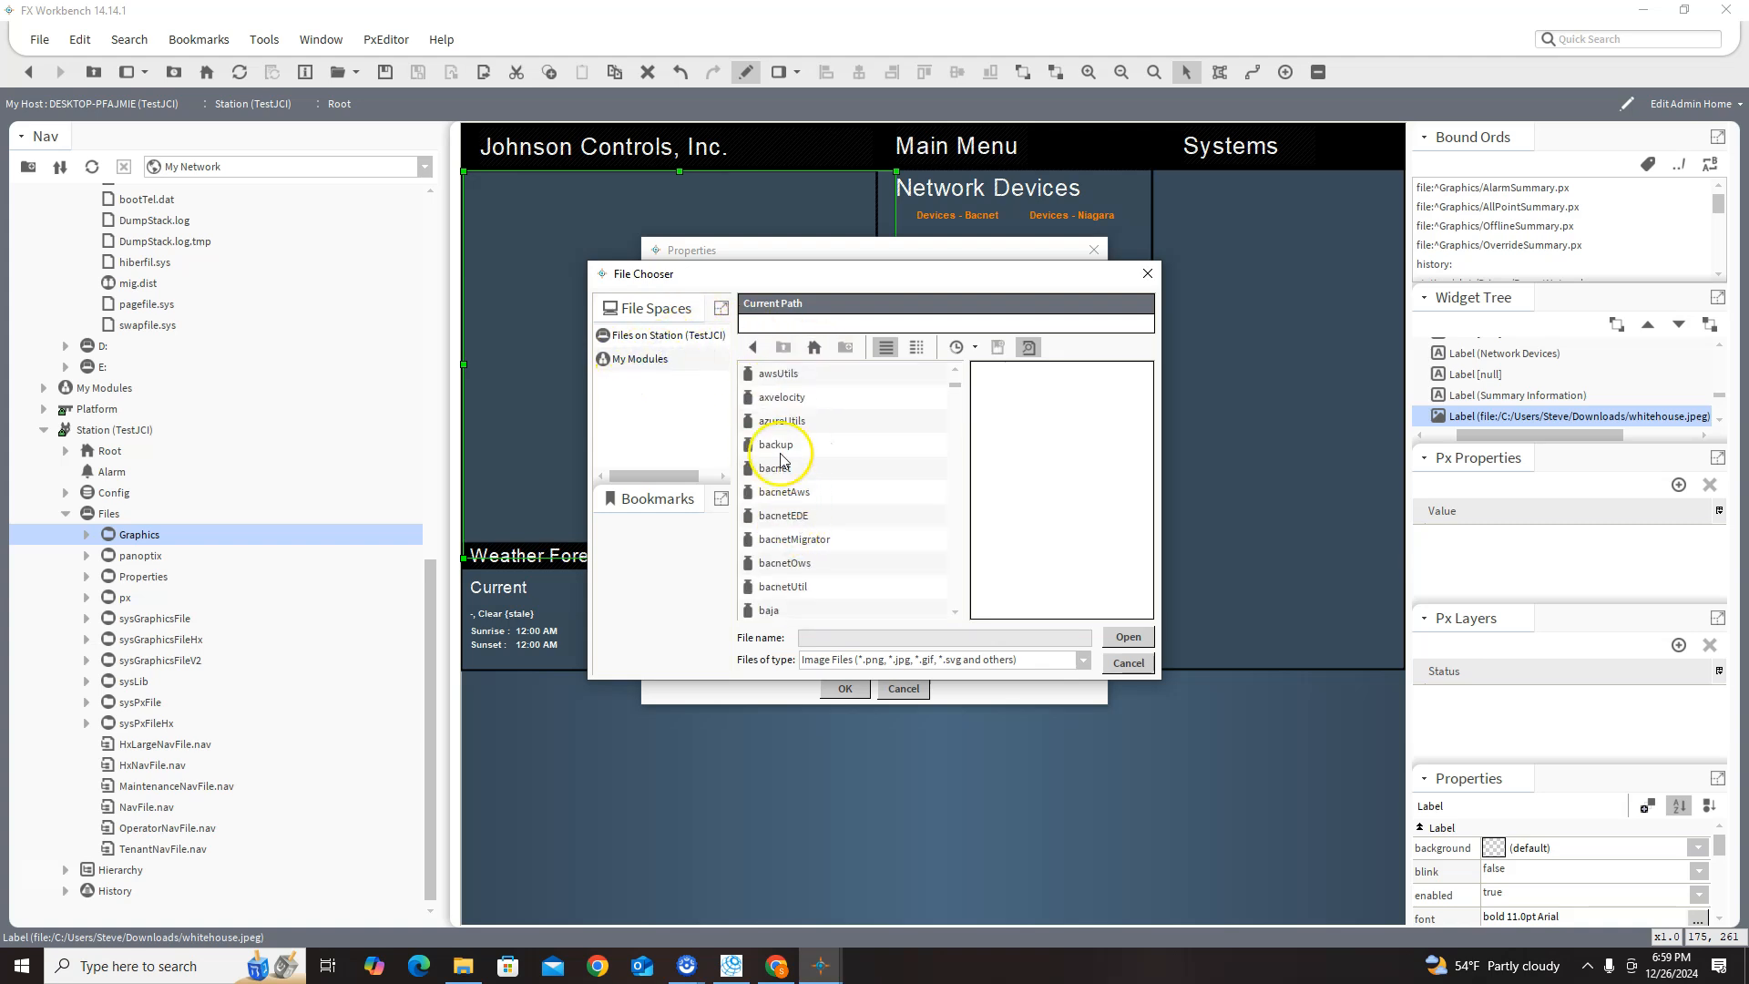
left_click(668, 336)
double_click(783, 375)
scroll(774, 510, "down", 8)
left_click(797, 587)
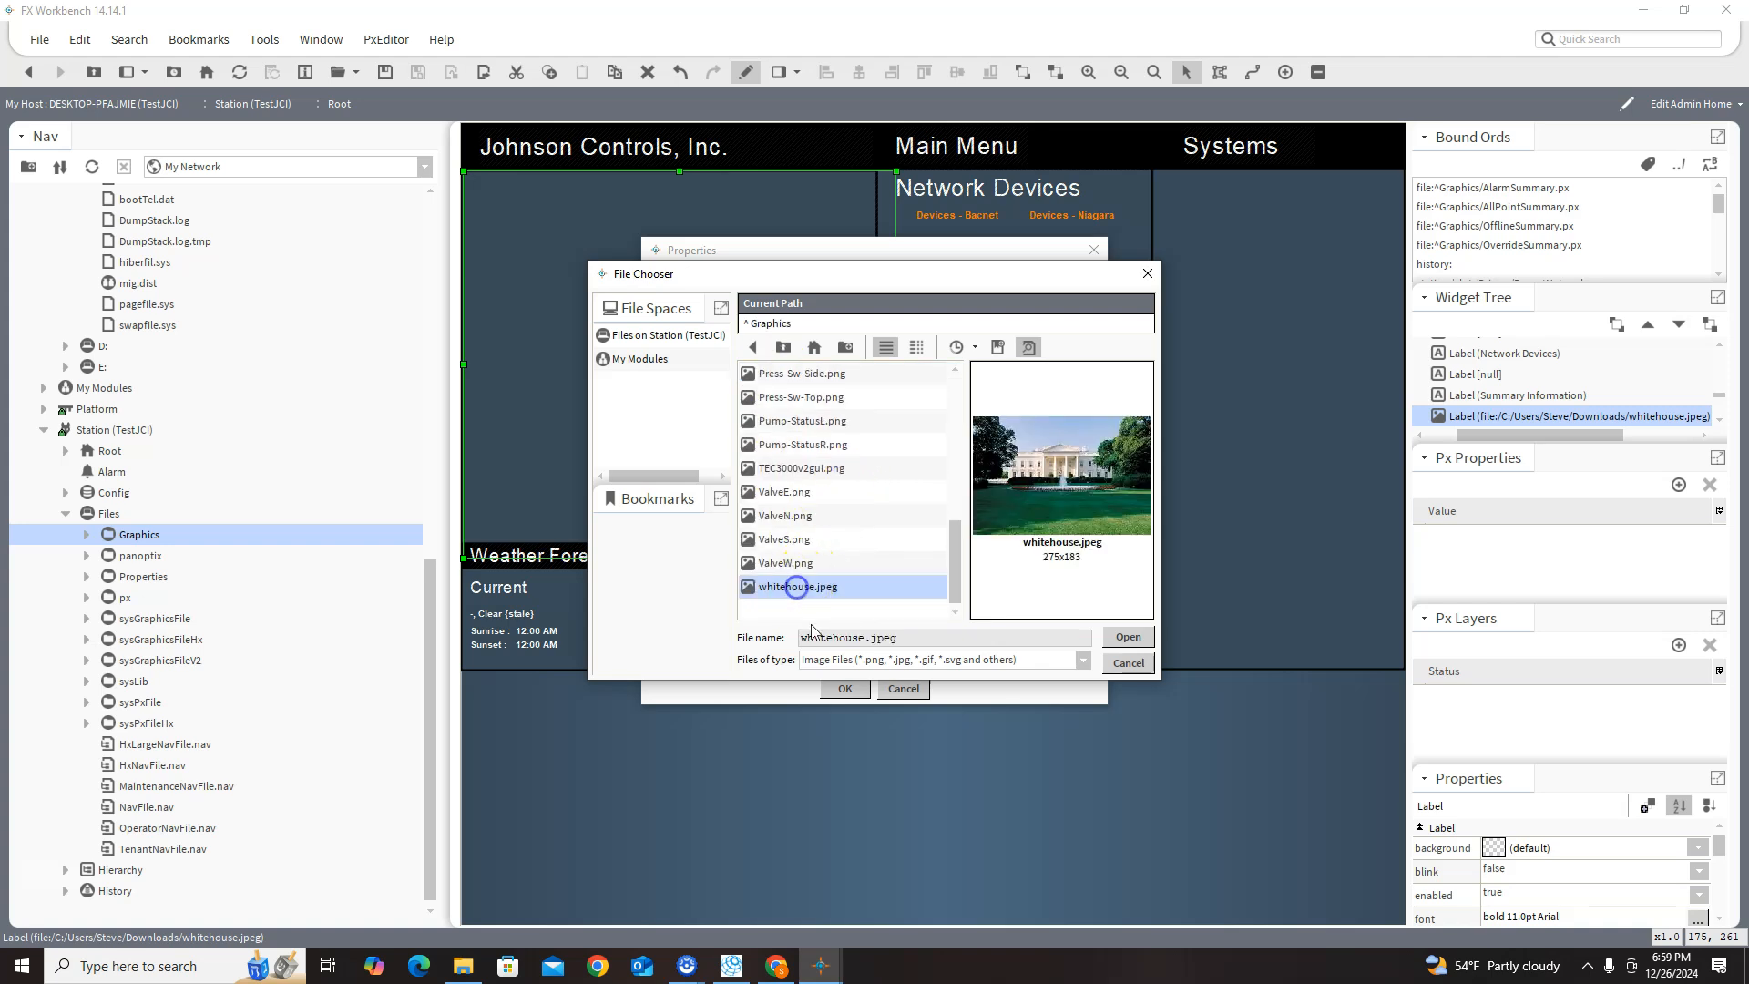
left_click(1128, 637)
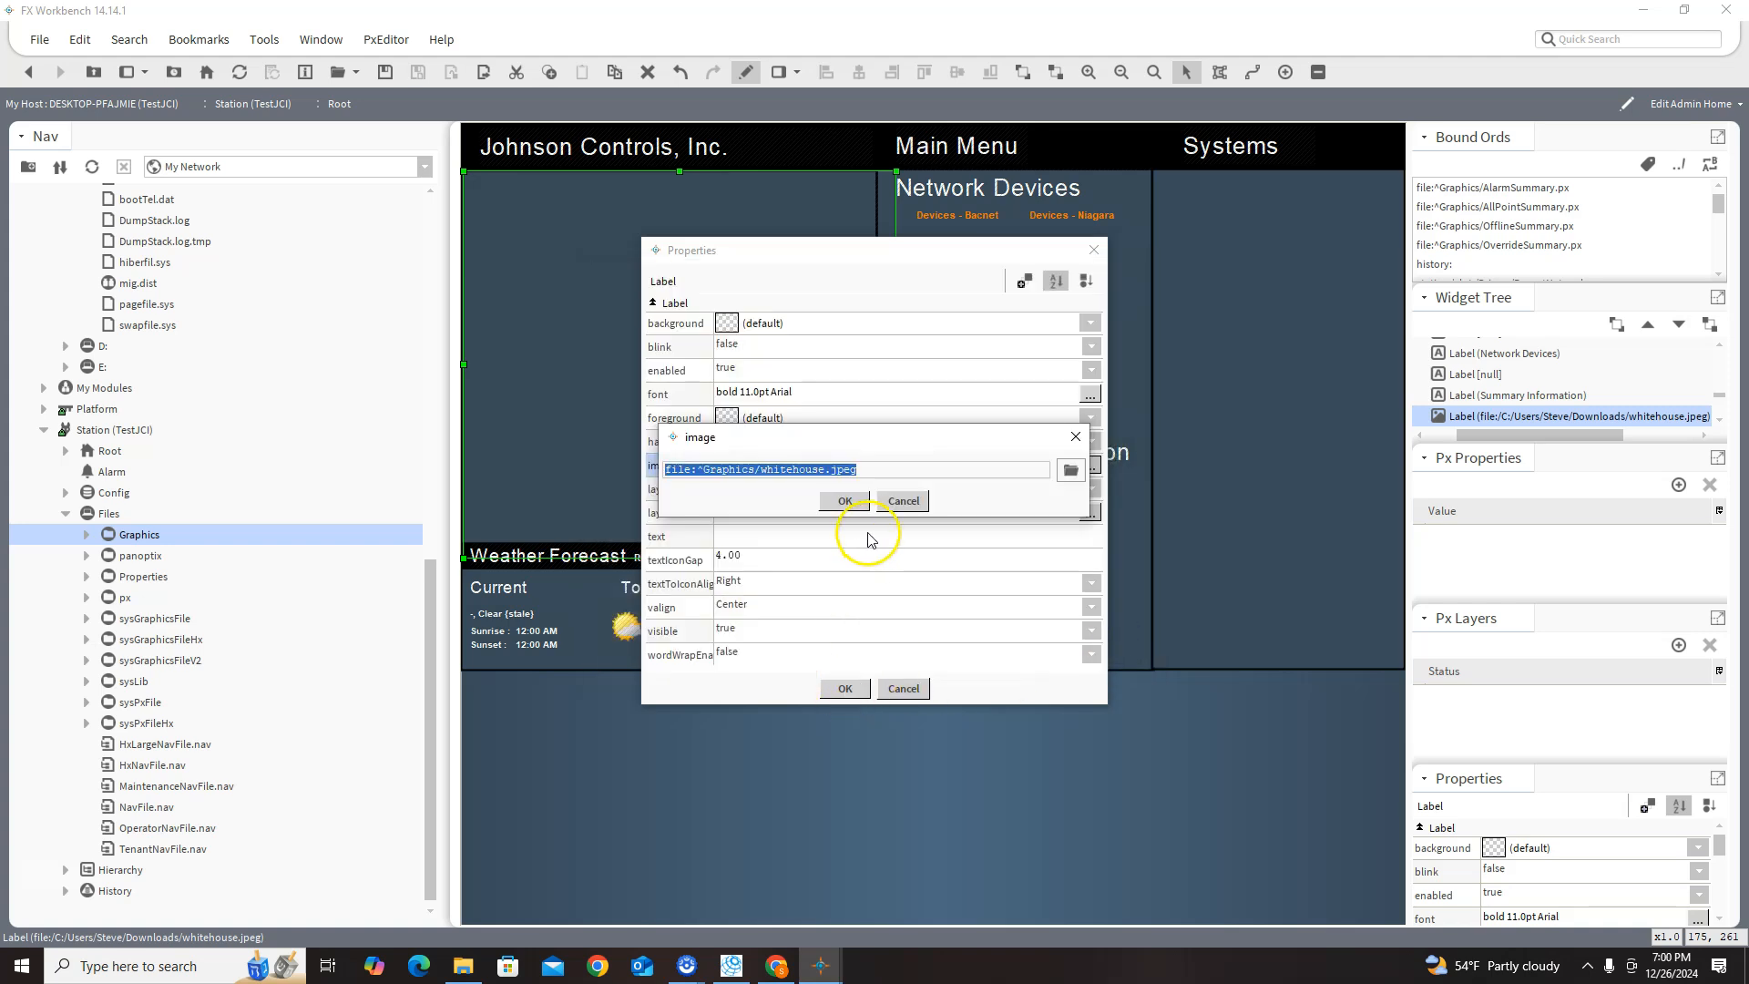
left_click(844, 501)
left_click(844, 688)
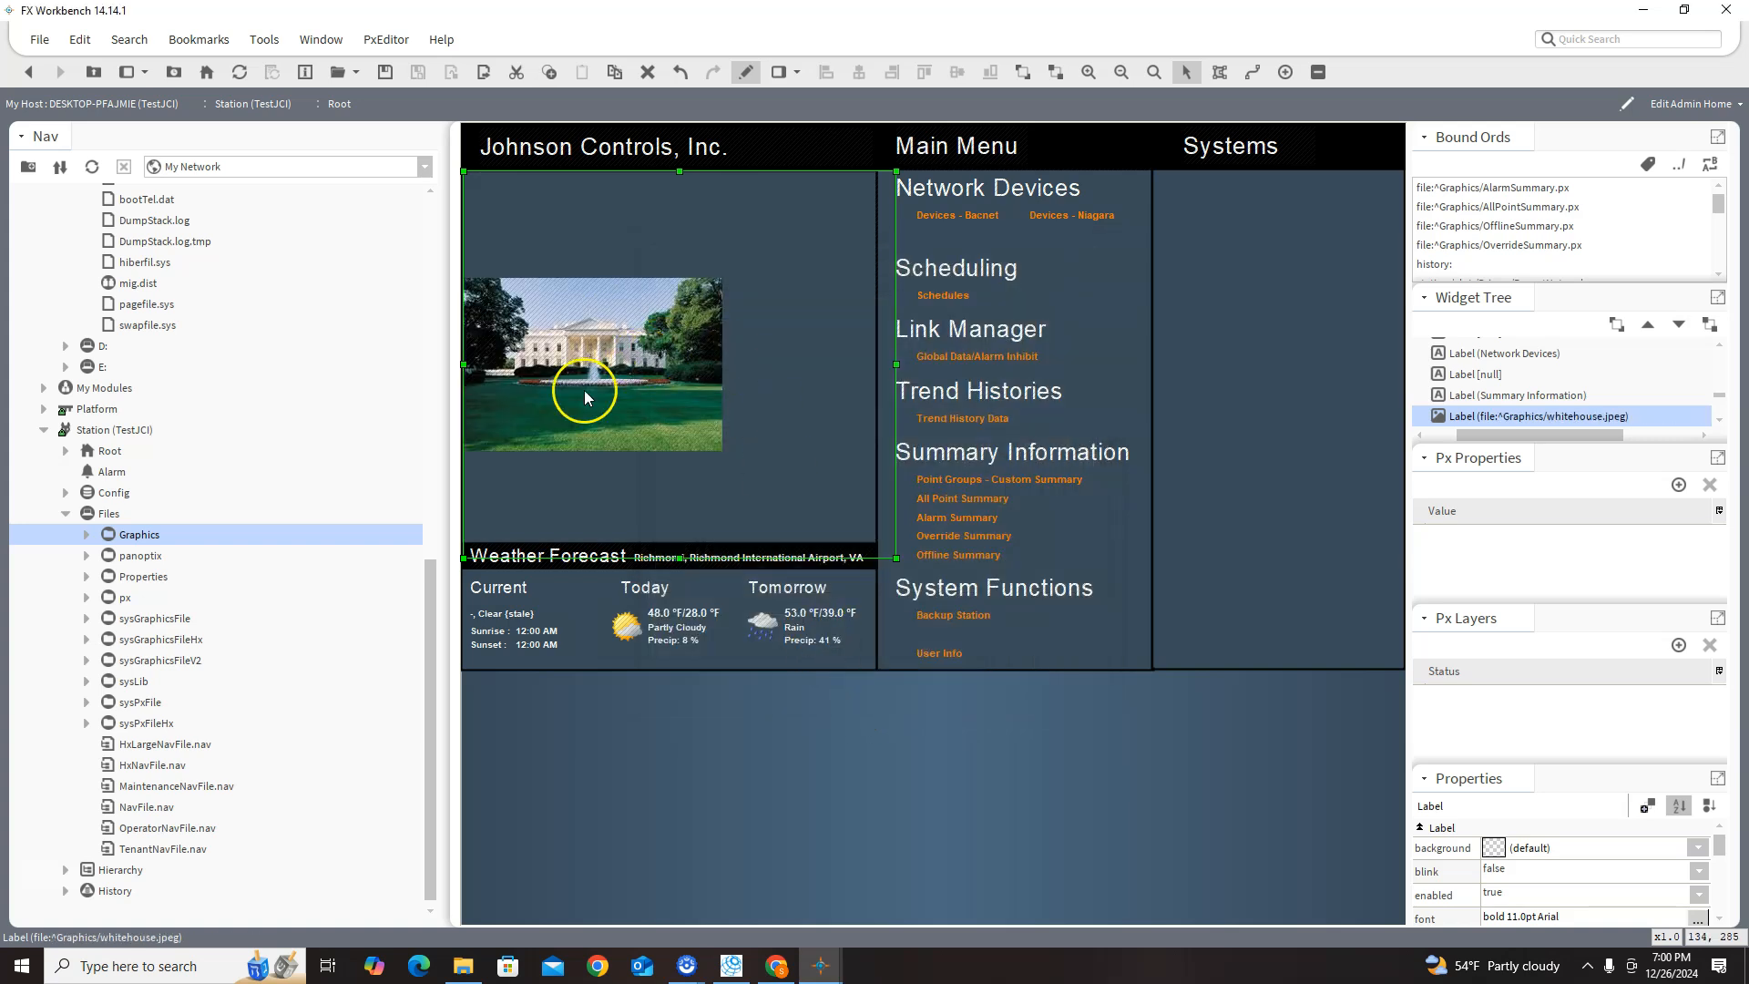
- Leave editing of the Admin Home graphic, switch to the Admin Home V2 view and open it for editing
left_click(746, 72)
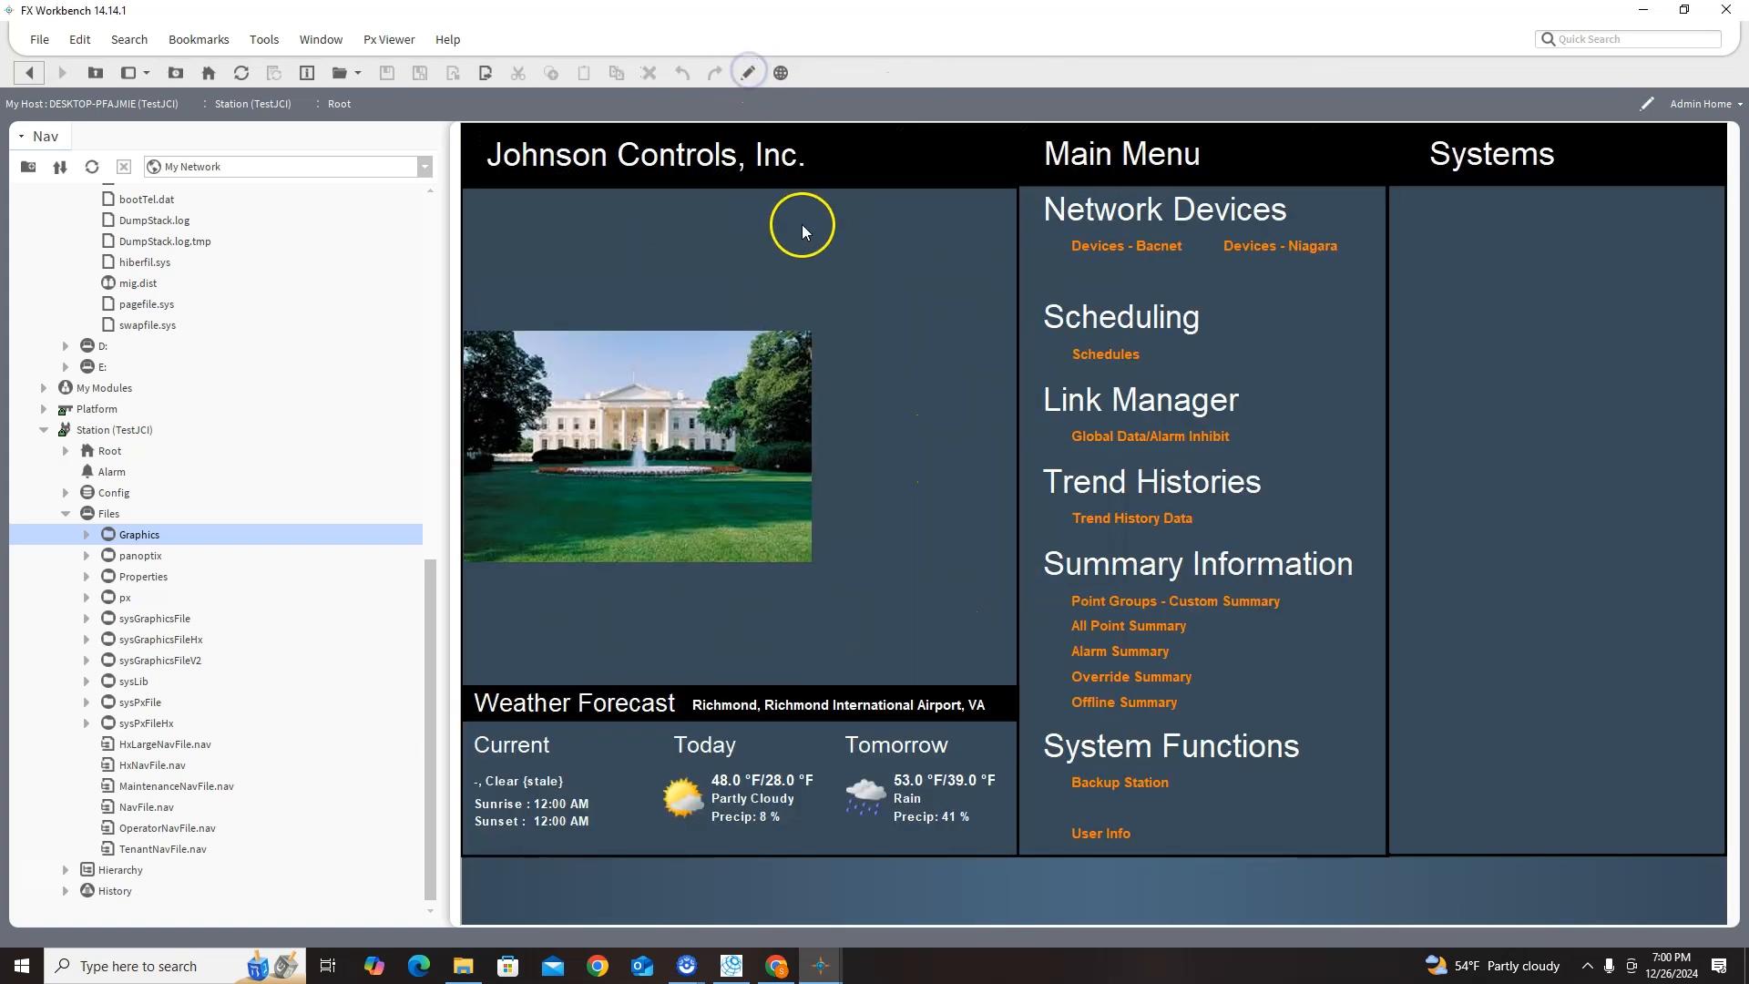
left_click(1718, 105)
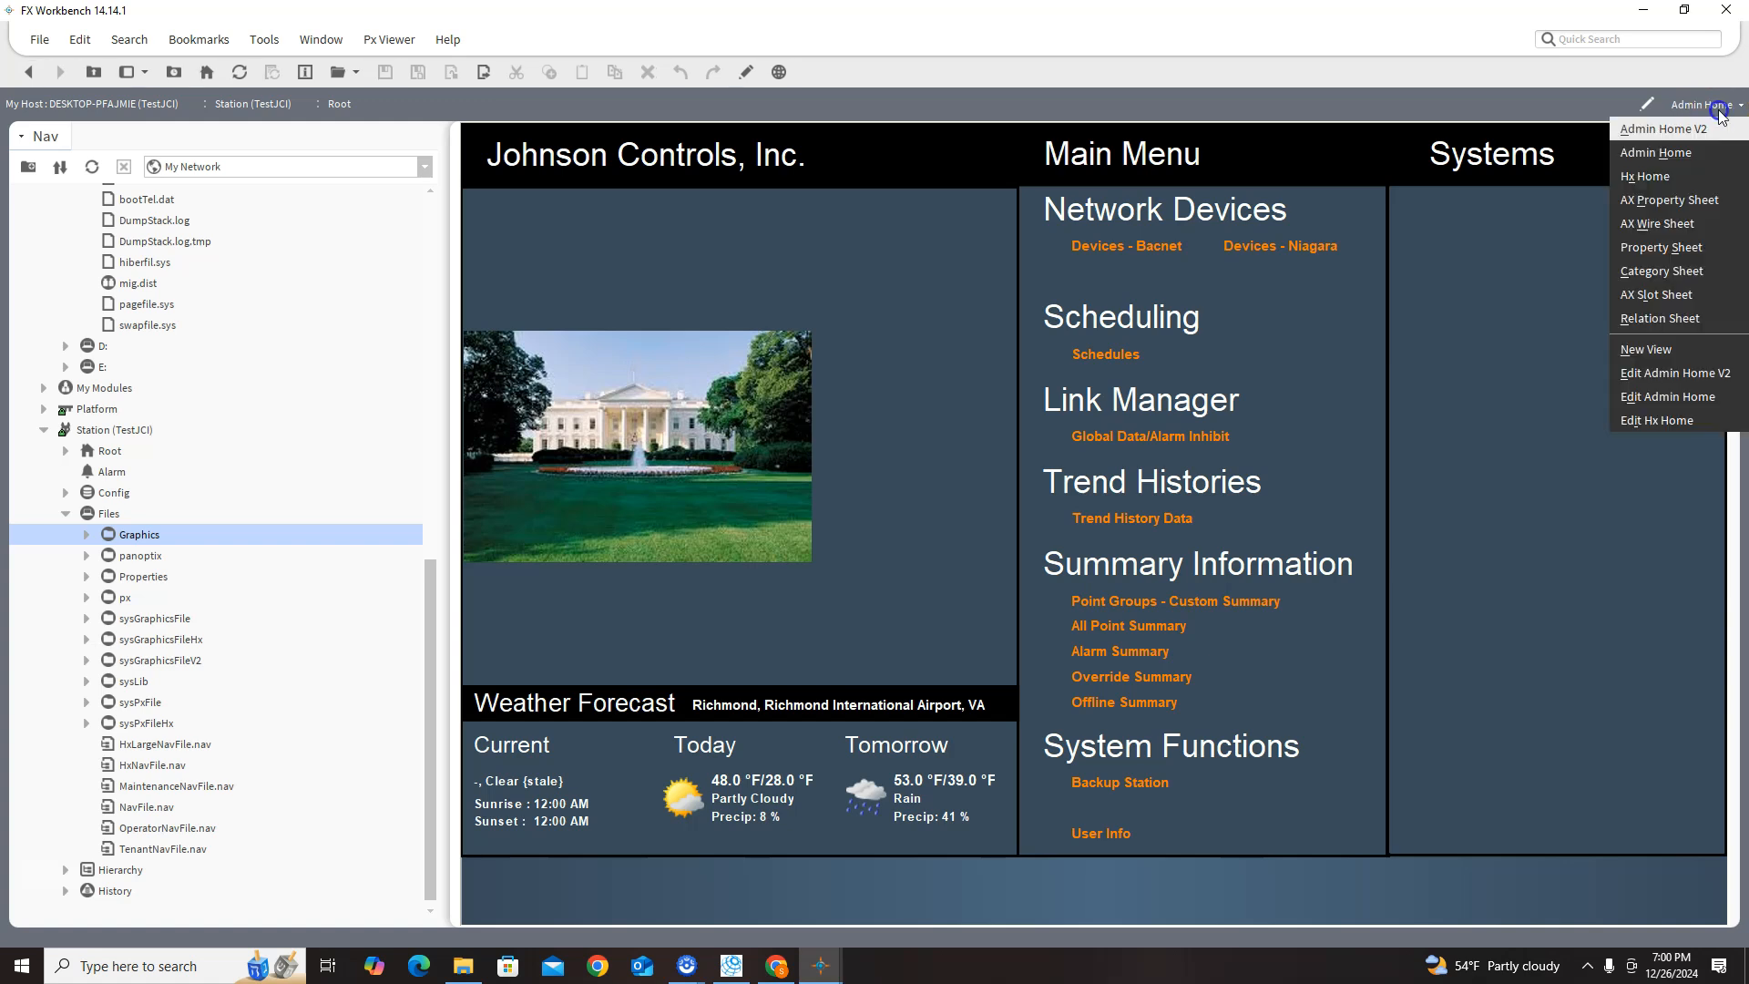
left_click(1690, 130)
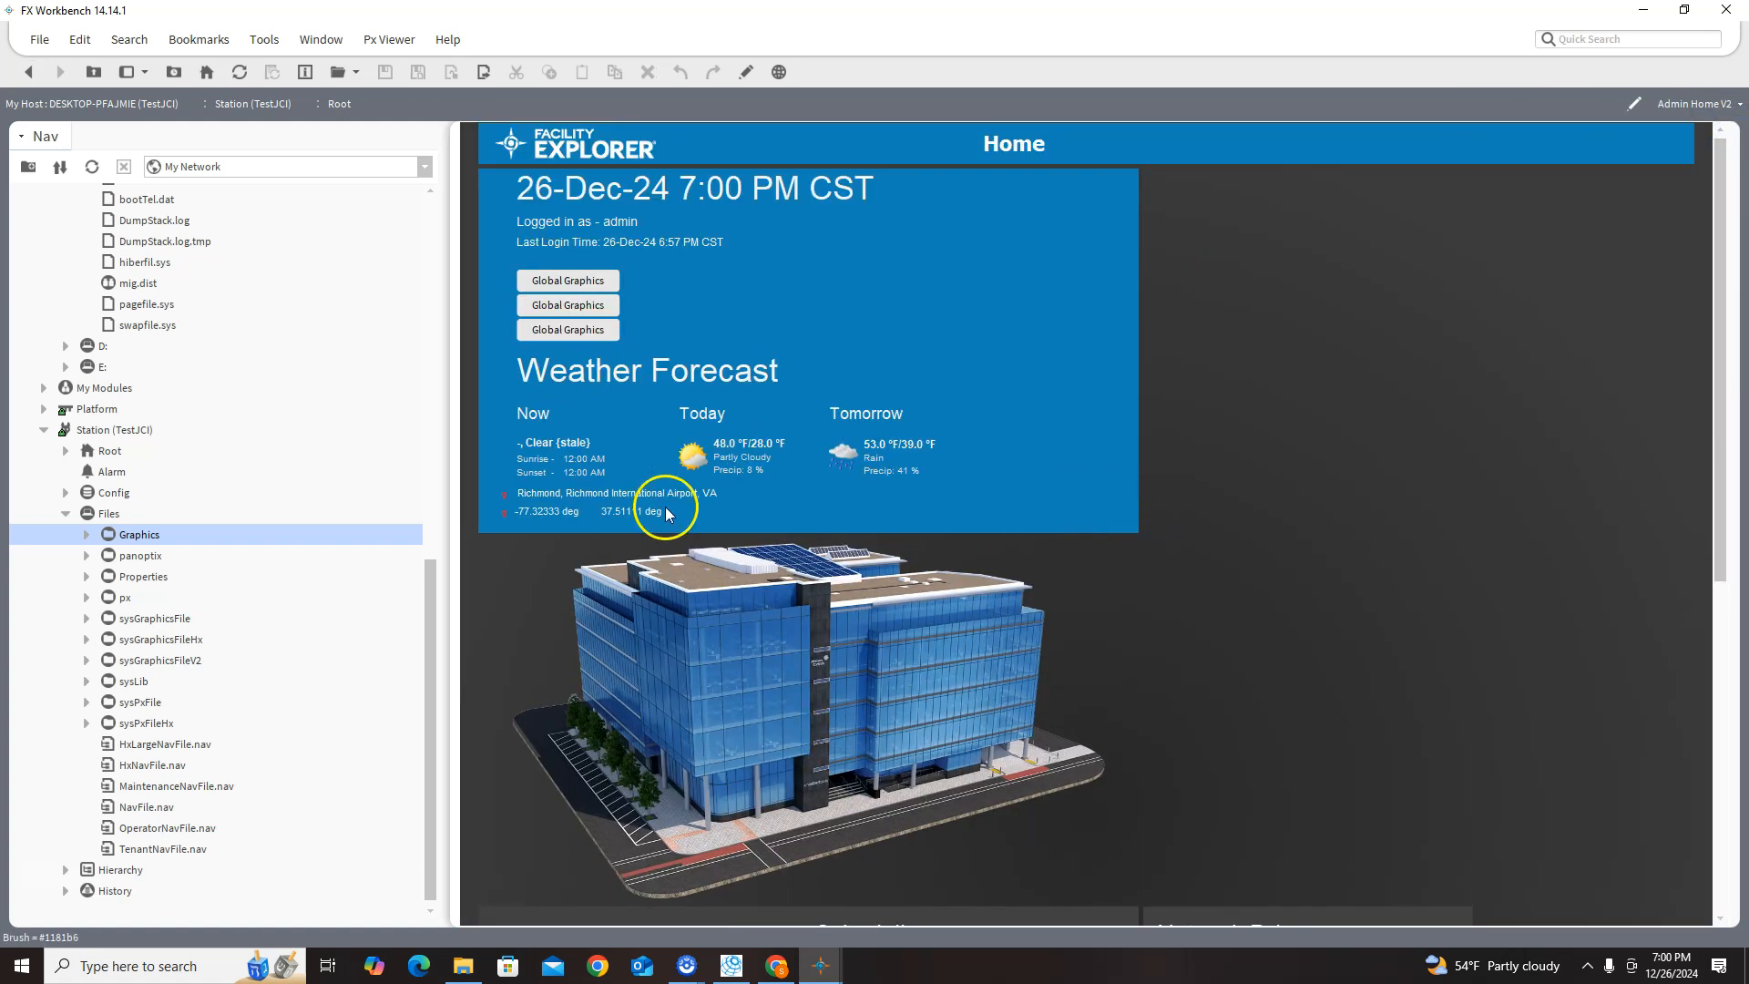
left_click(740, 77)
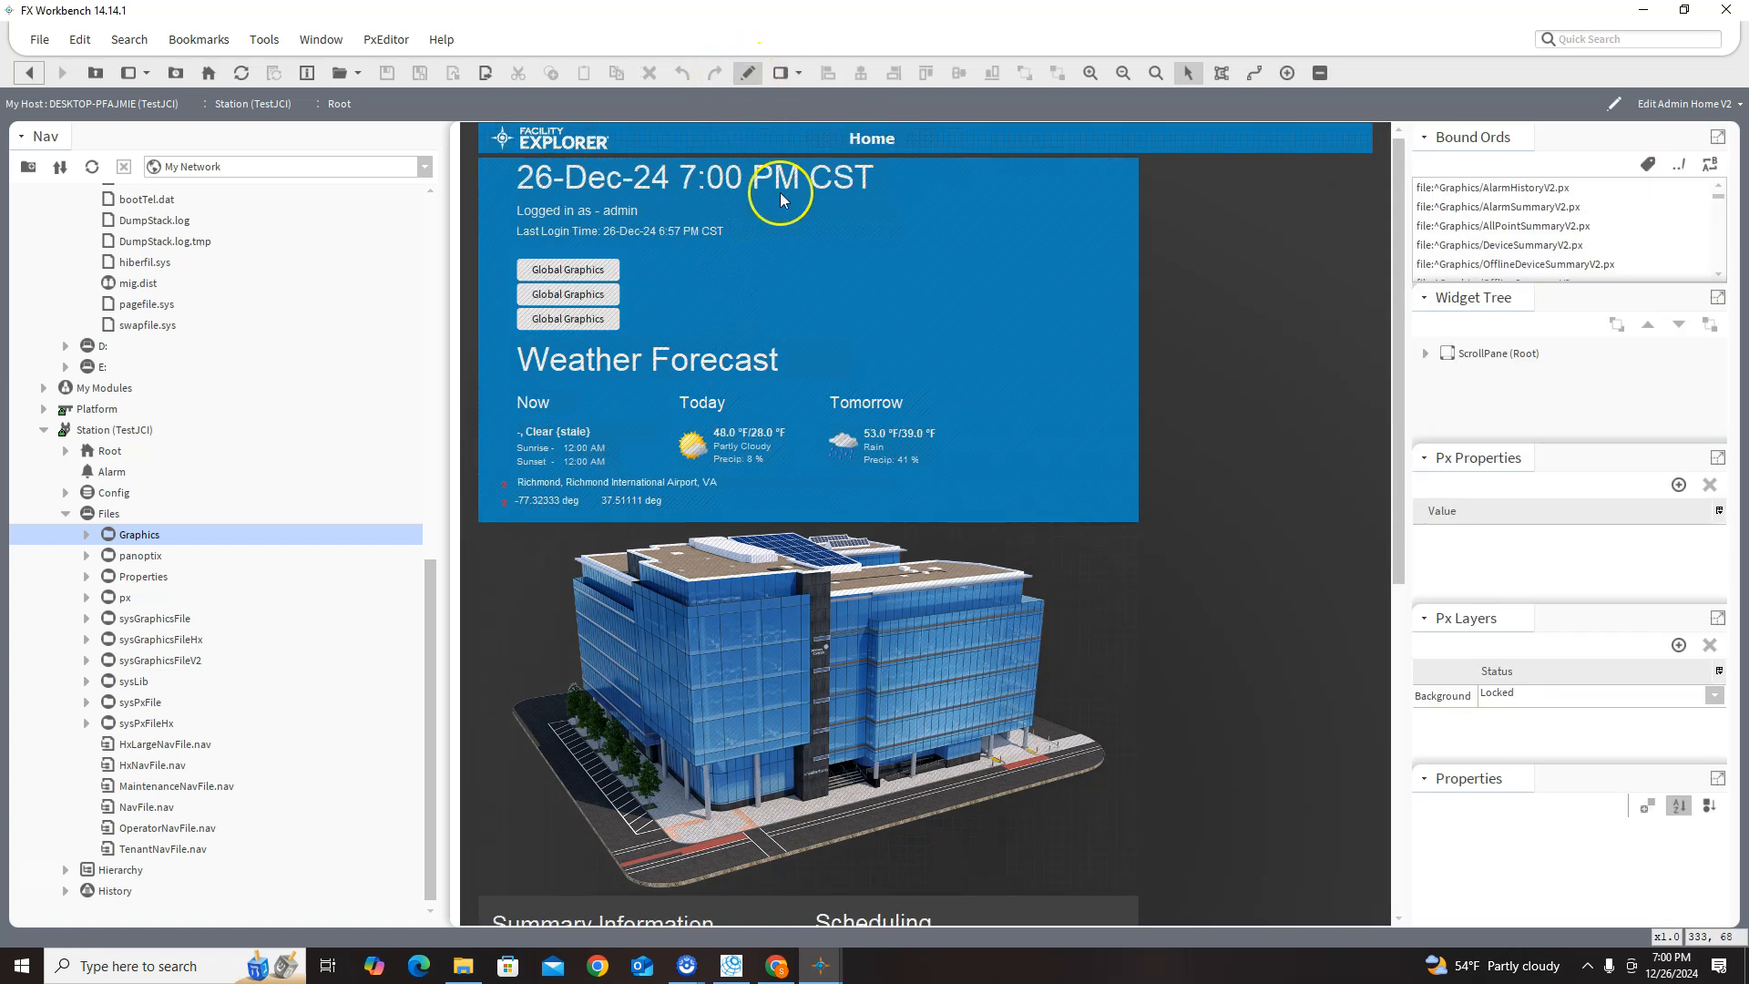
- View the properties of the canvas pane that holds the office building image
left_click(783, 631)
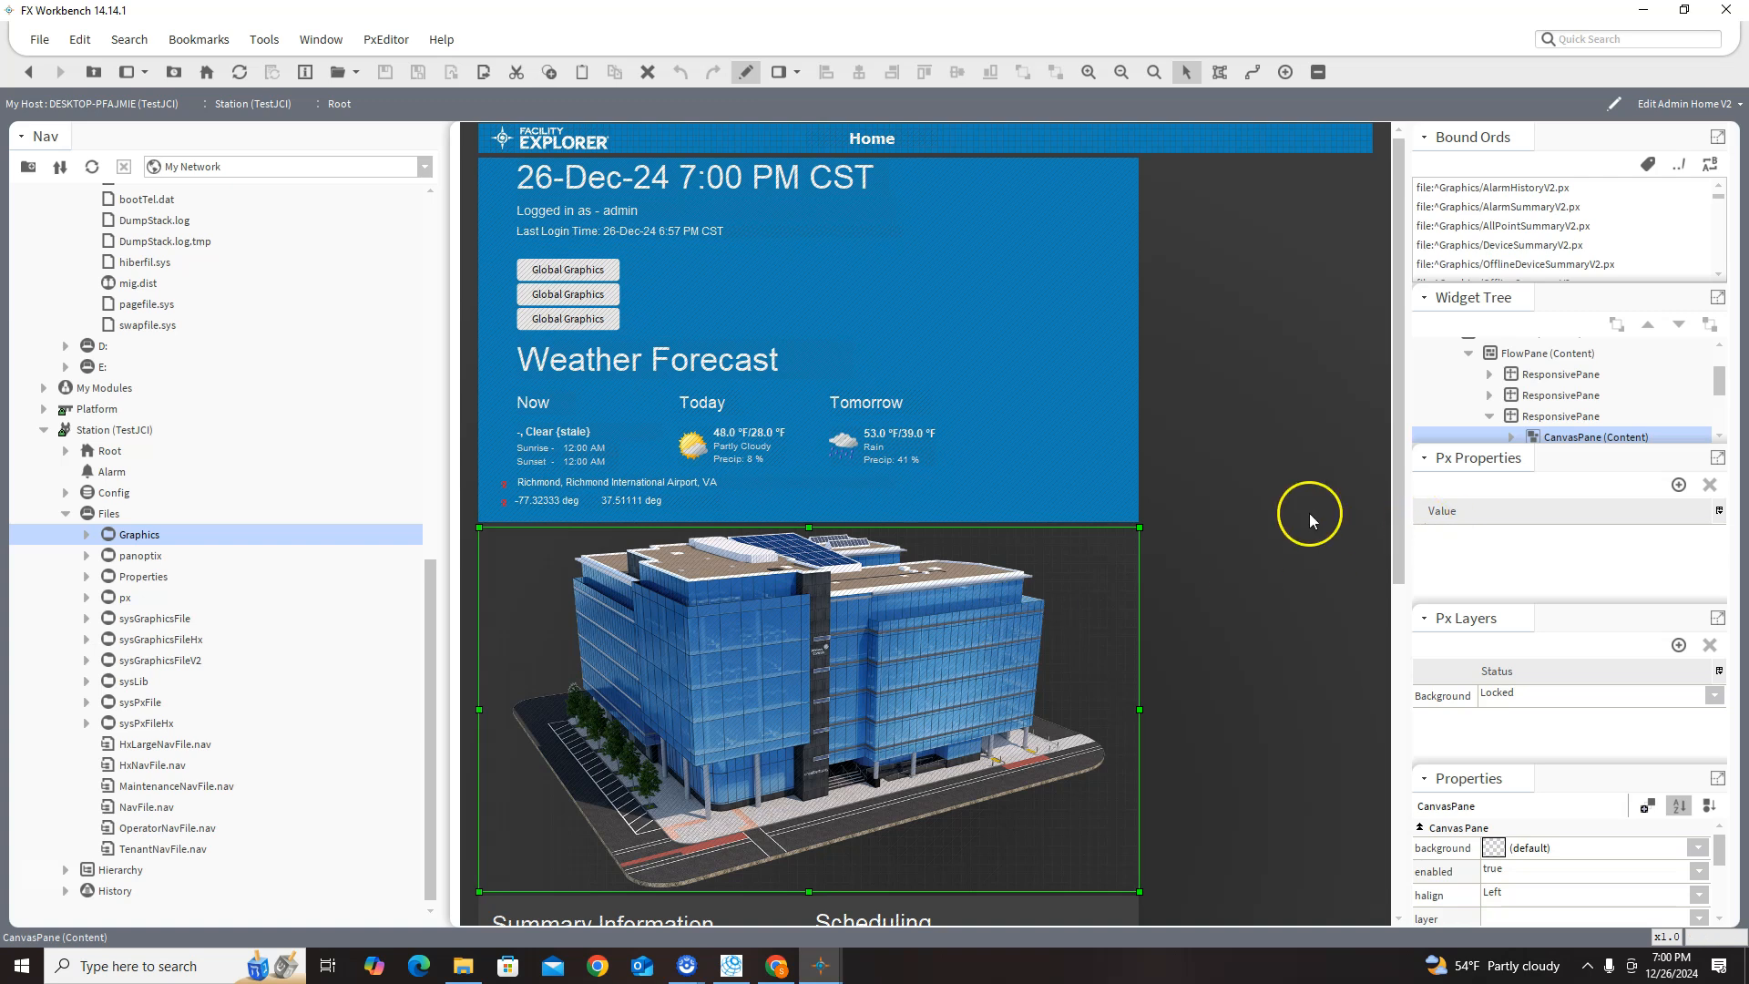
double_click(881, 650)
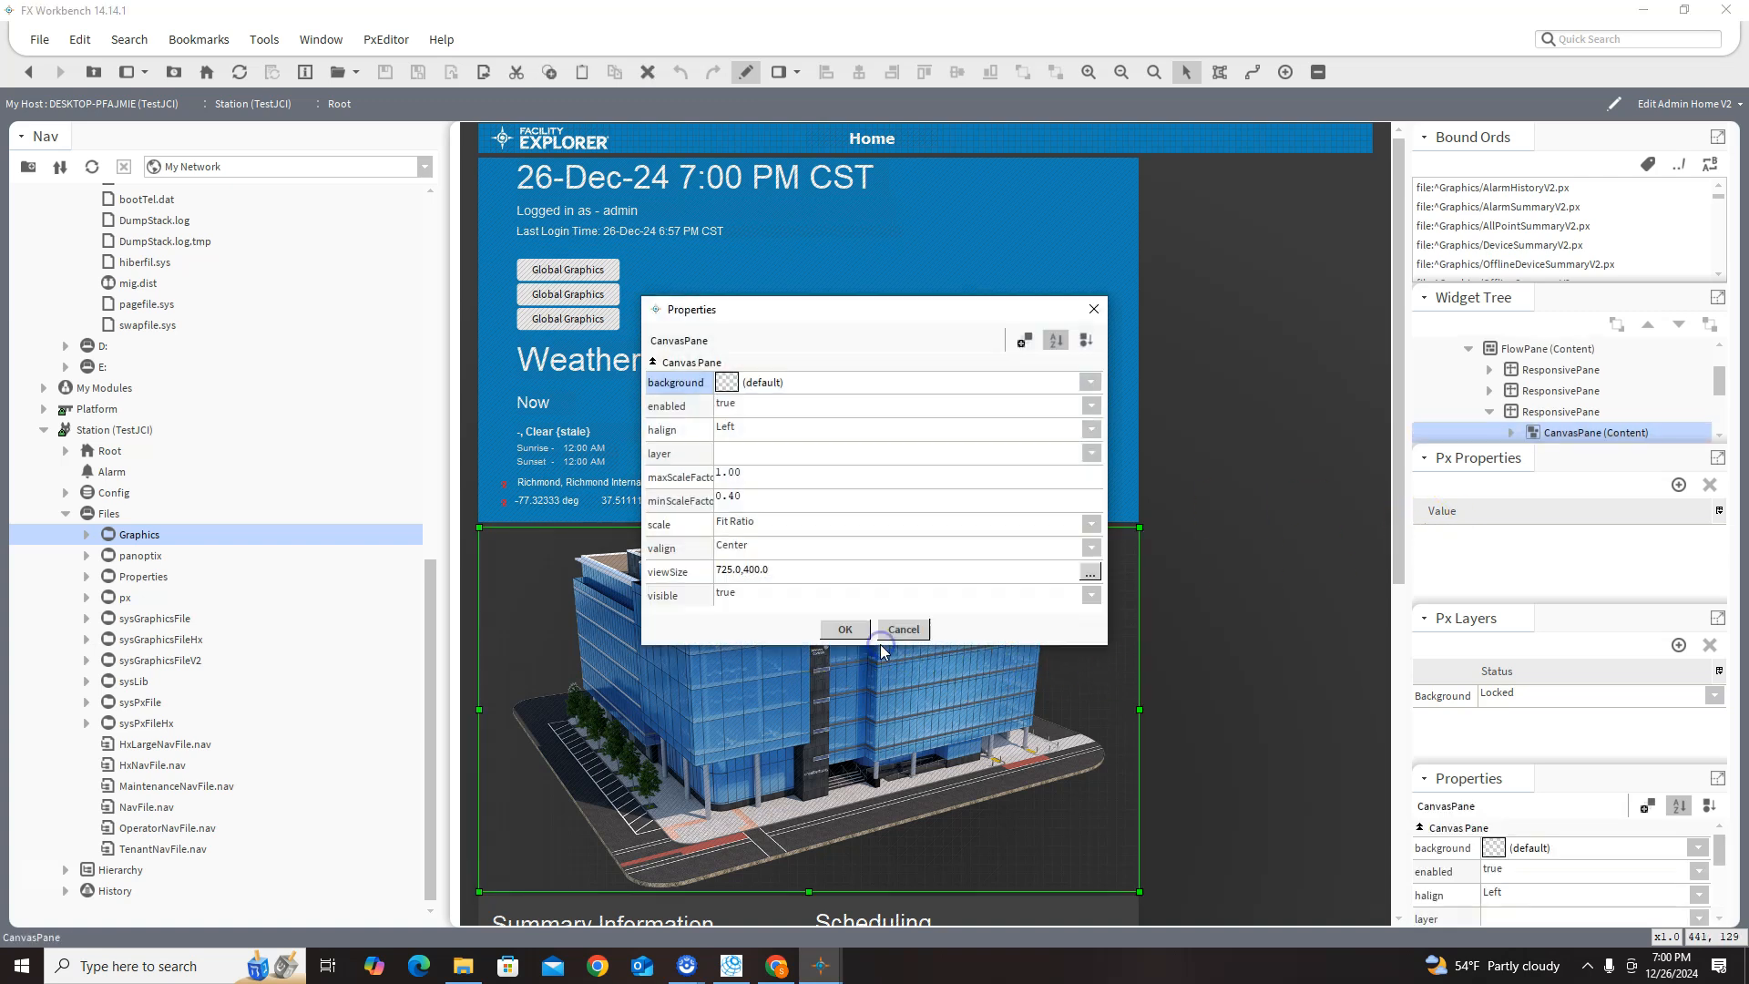
left_click(845, 630)
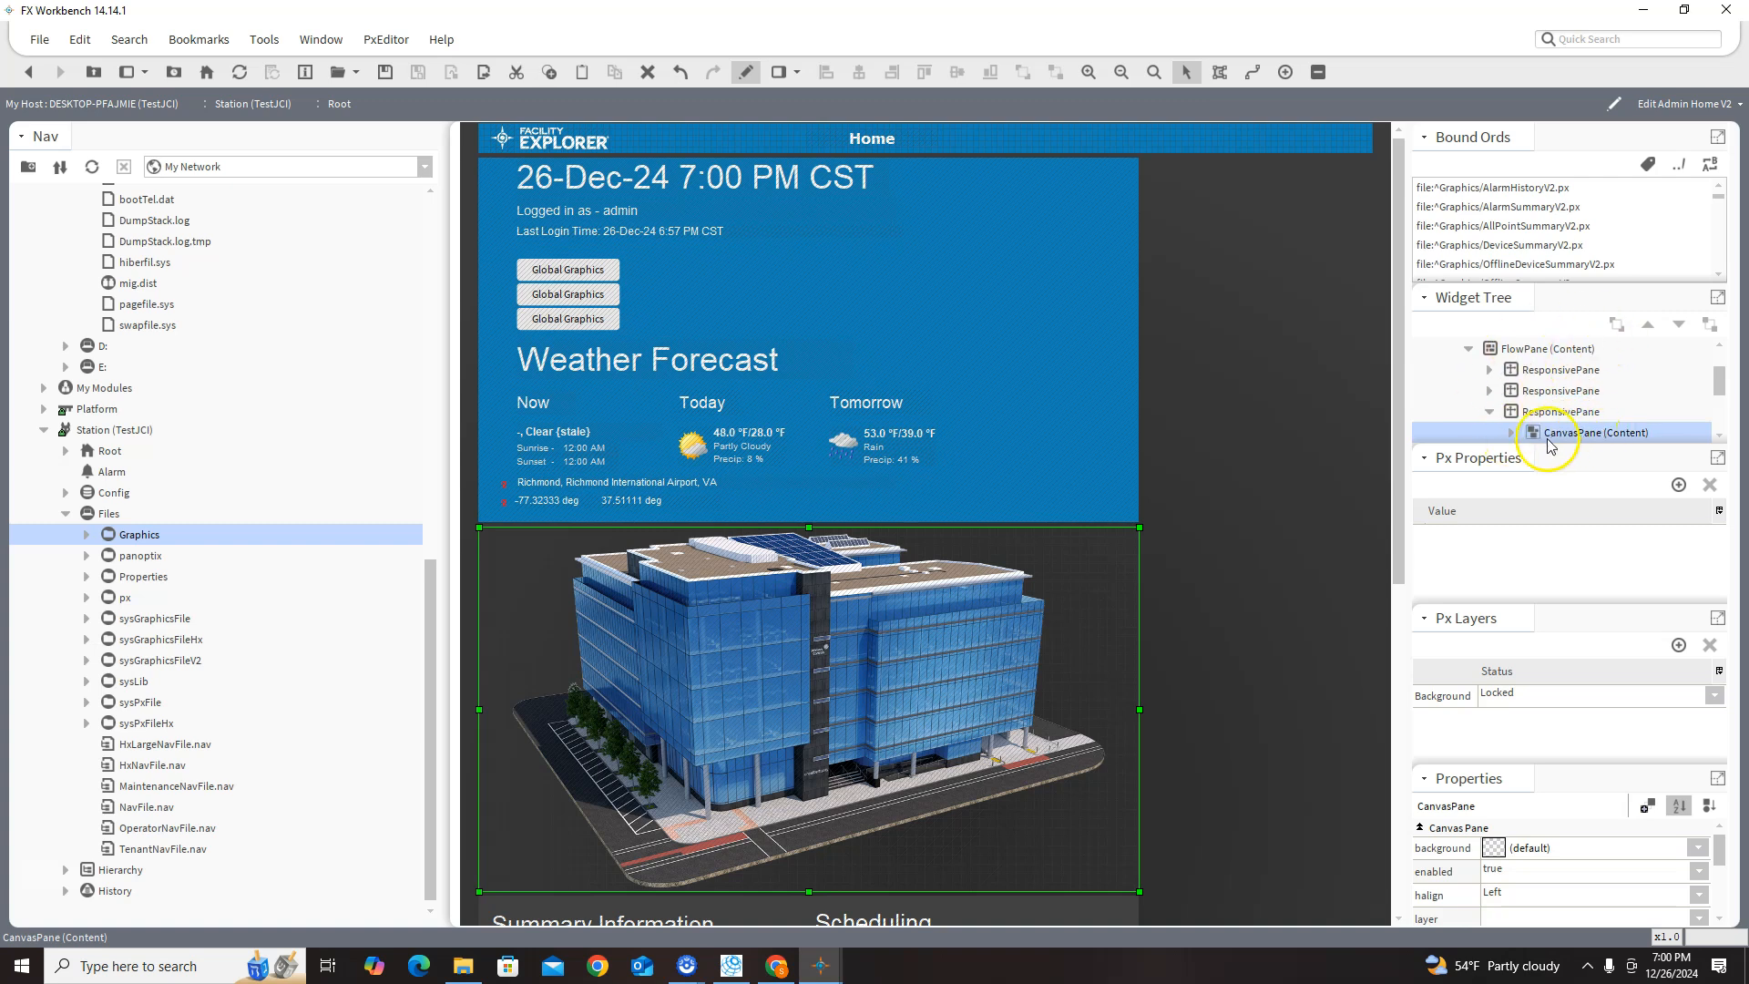
- Find the Picture widget inside the building's canvas pane and view its properties
scroll(1549, 424, "down", 1)
left_click(1512, 375)
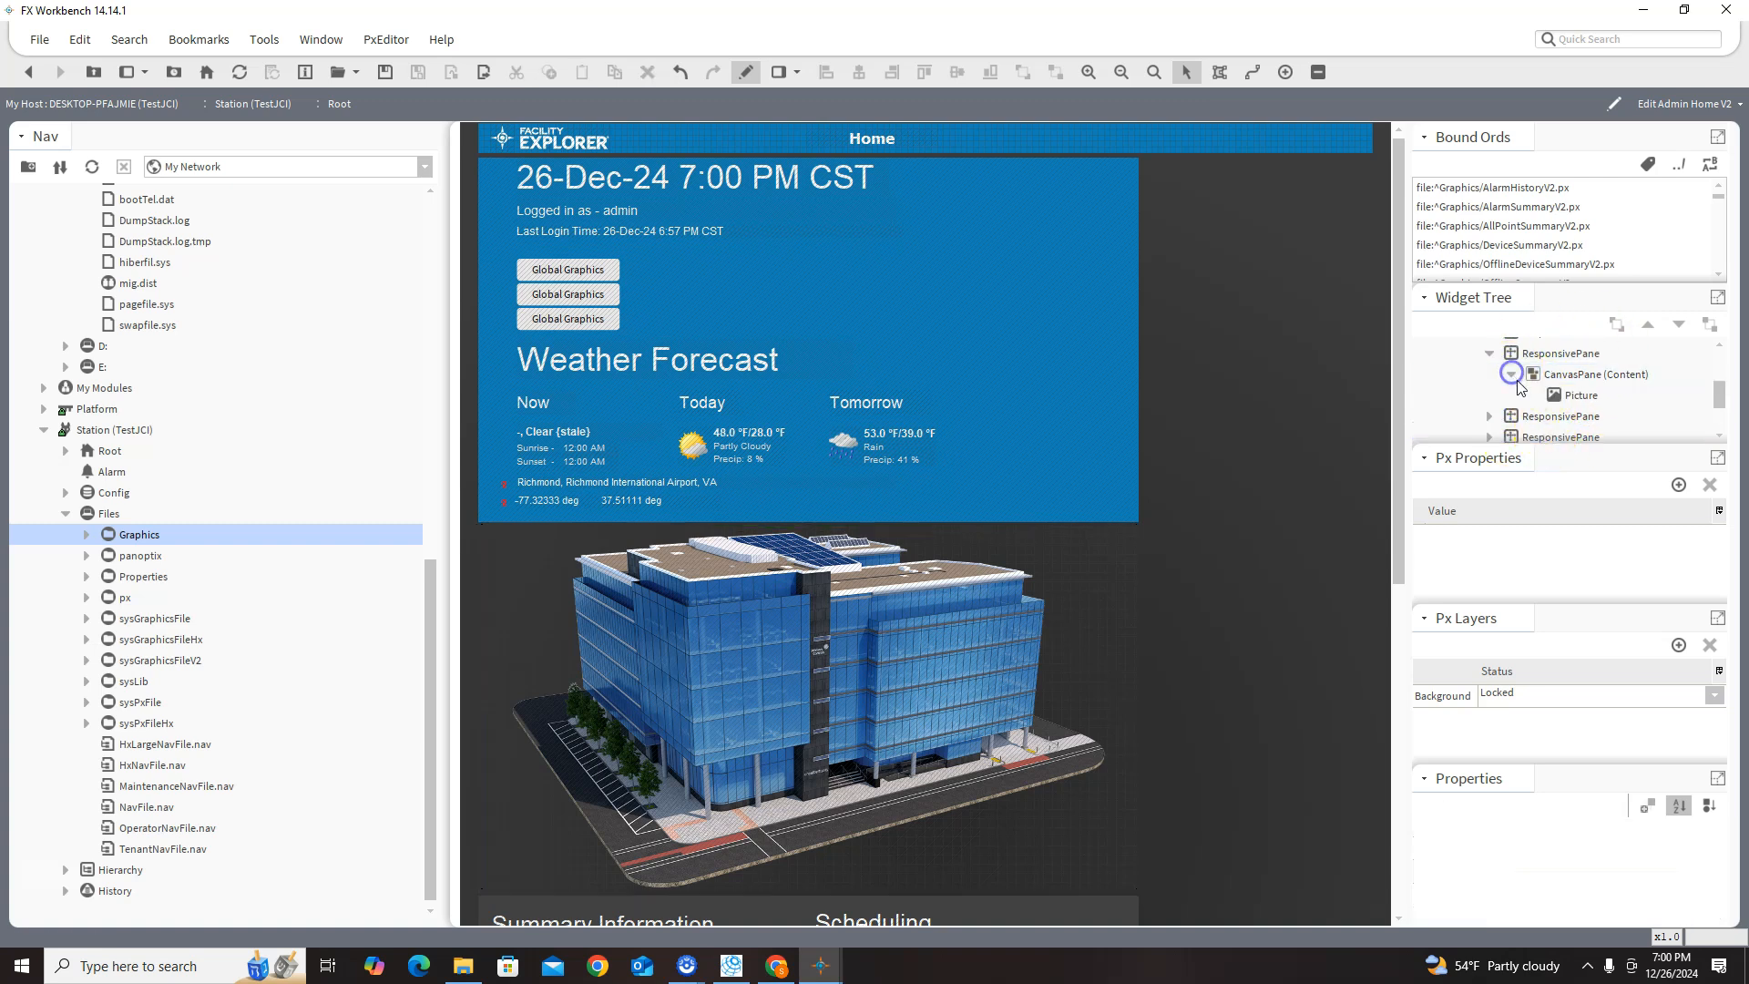
left_click(1581, 396)
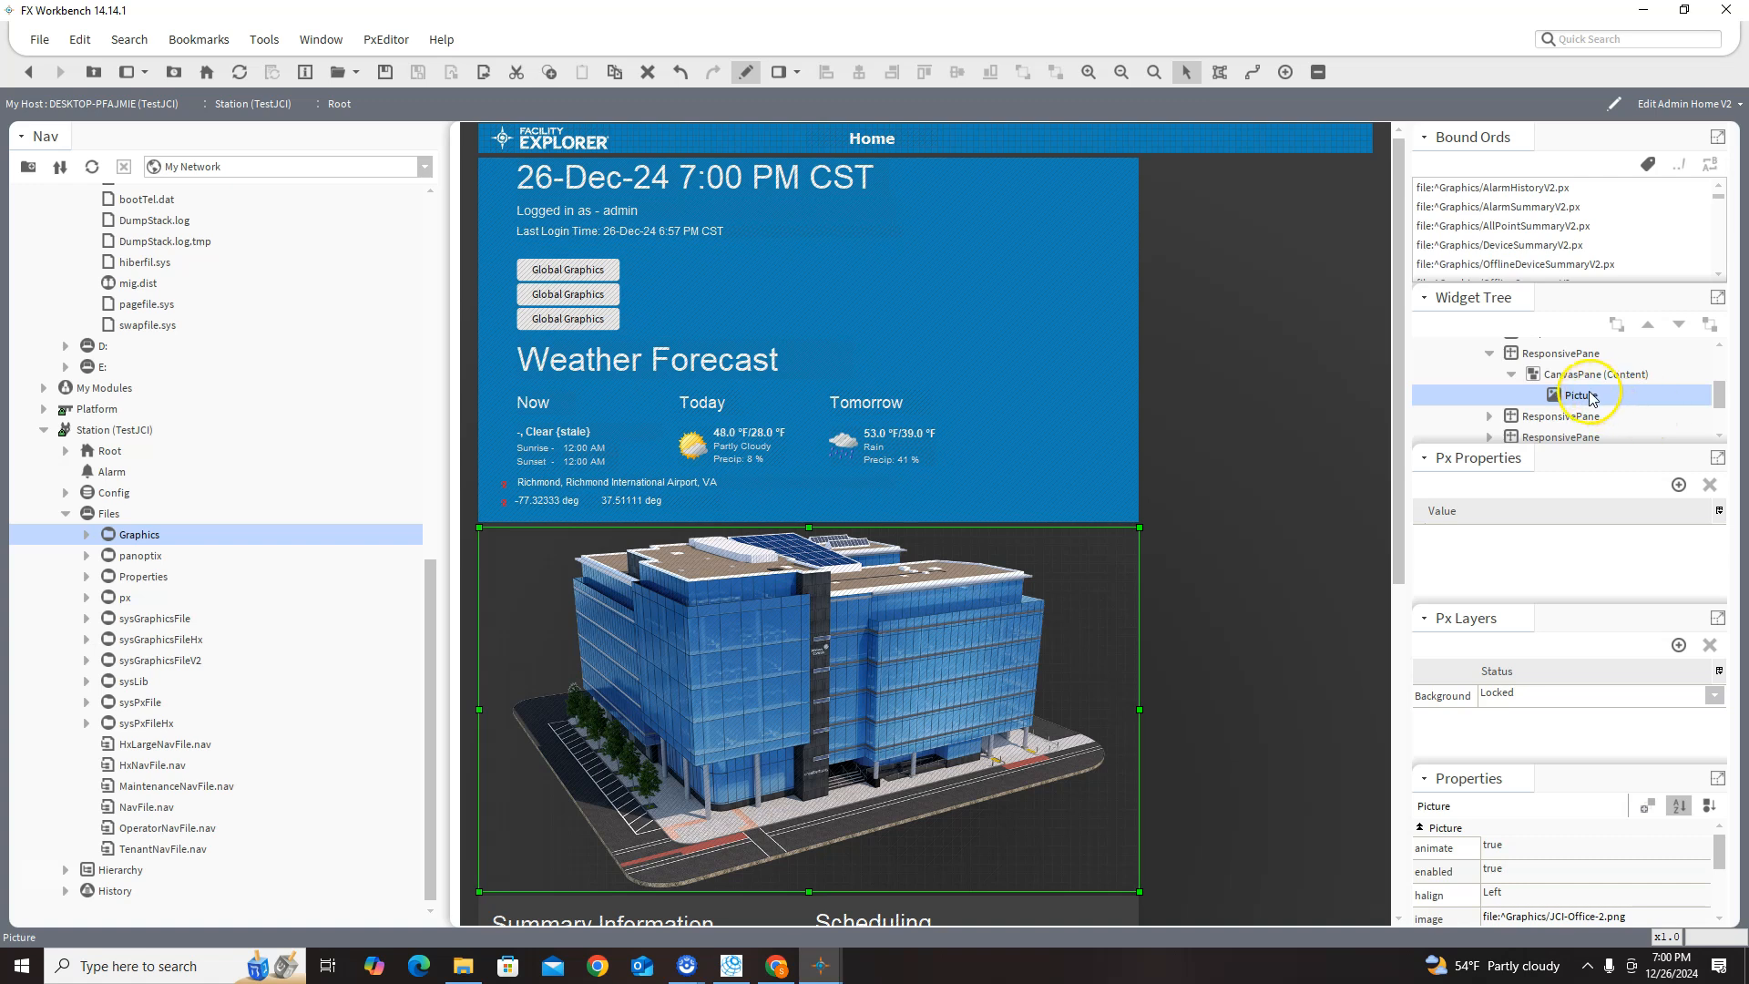
double_click(1580, 395)
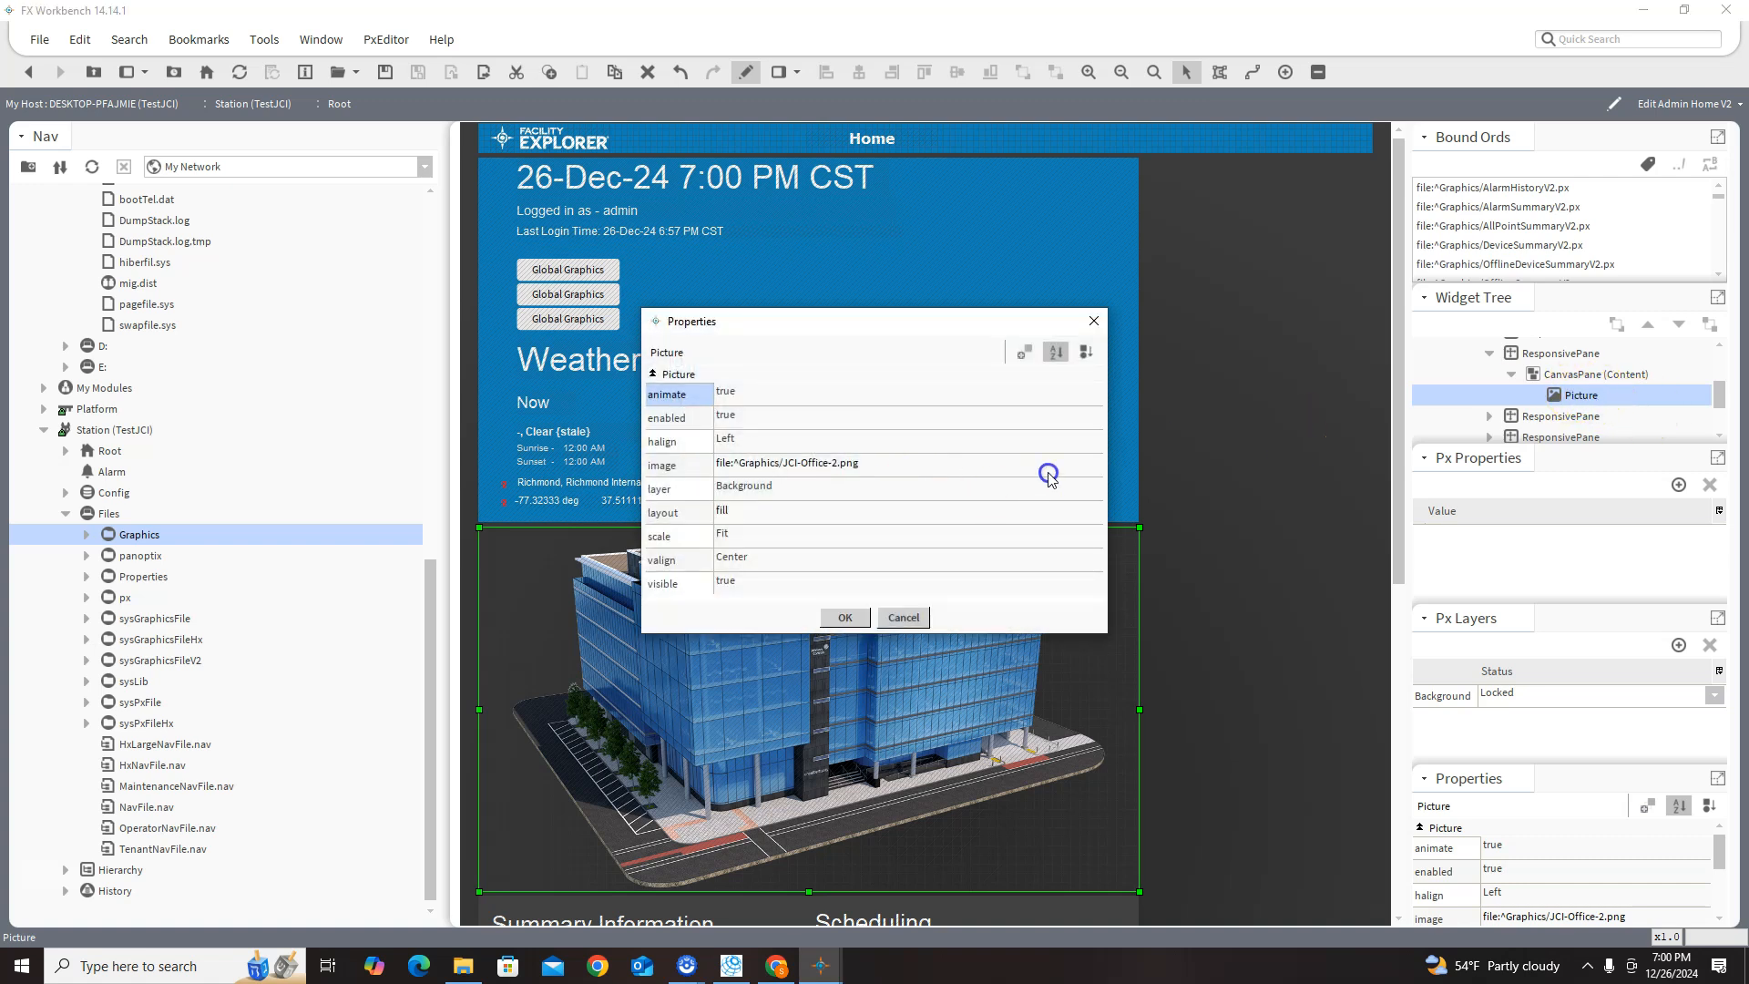
left_click(849, 619)
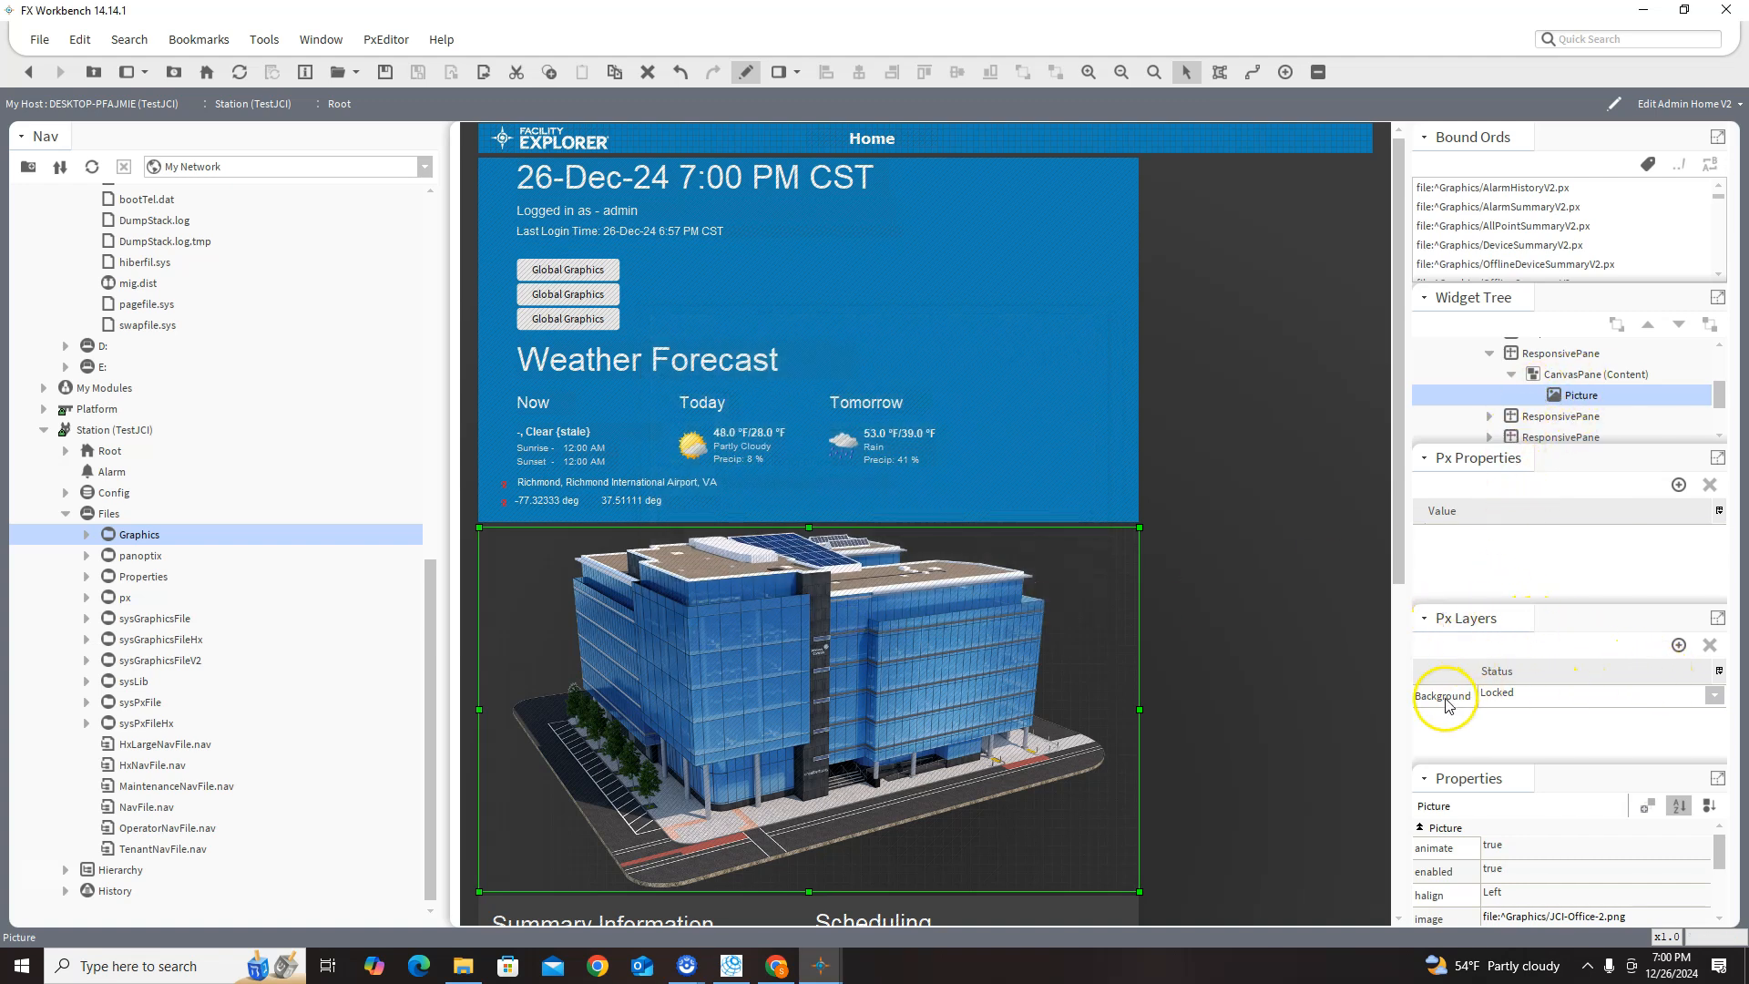
- Unlock the Background layer by setting its status to Normal, and change the building Picture's image to whitehouse.jpeg from the Graphics folder
left_click(1713, 701)
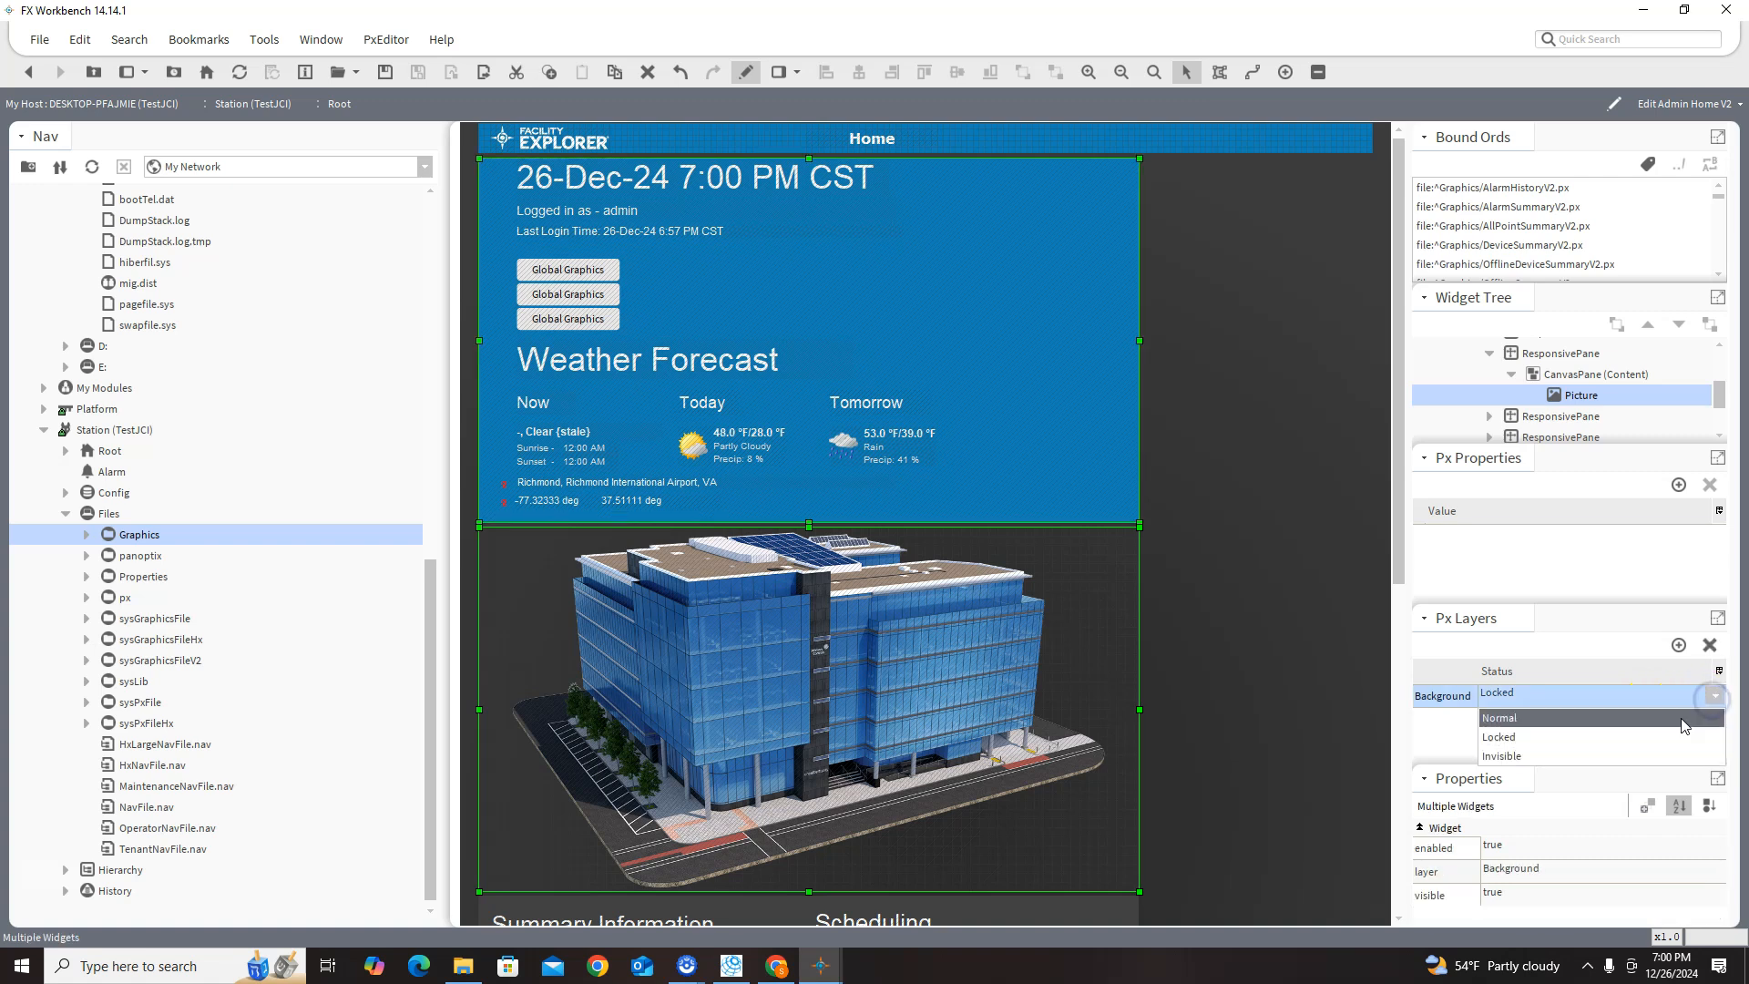
left_click(1681, 717)
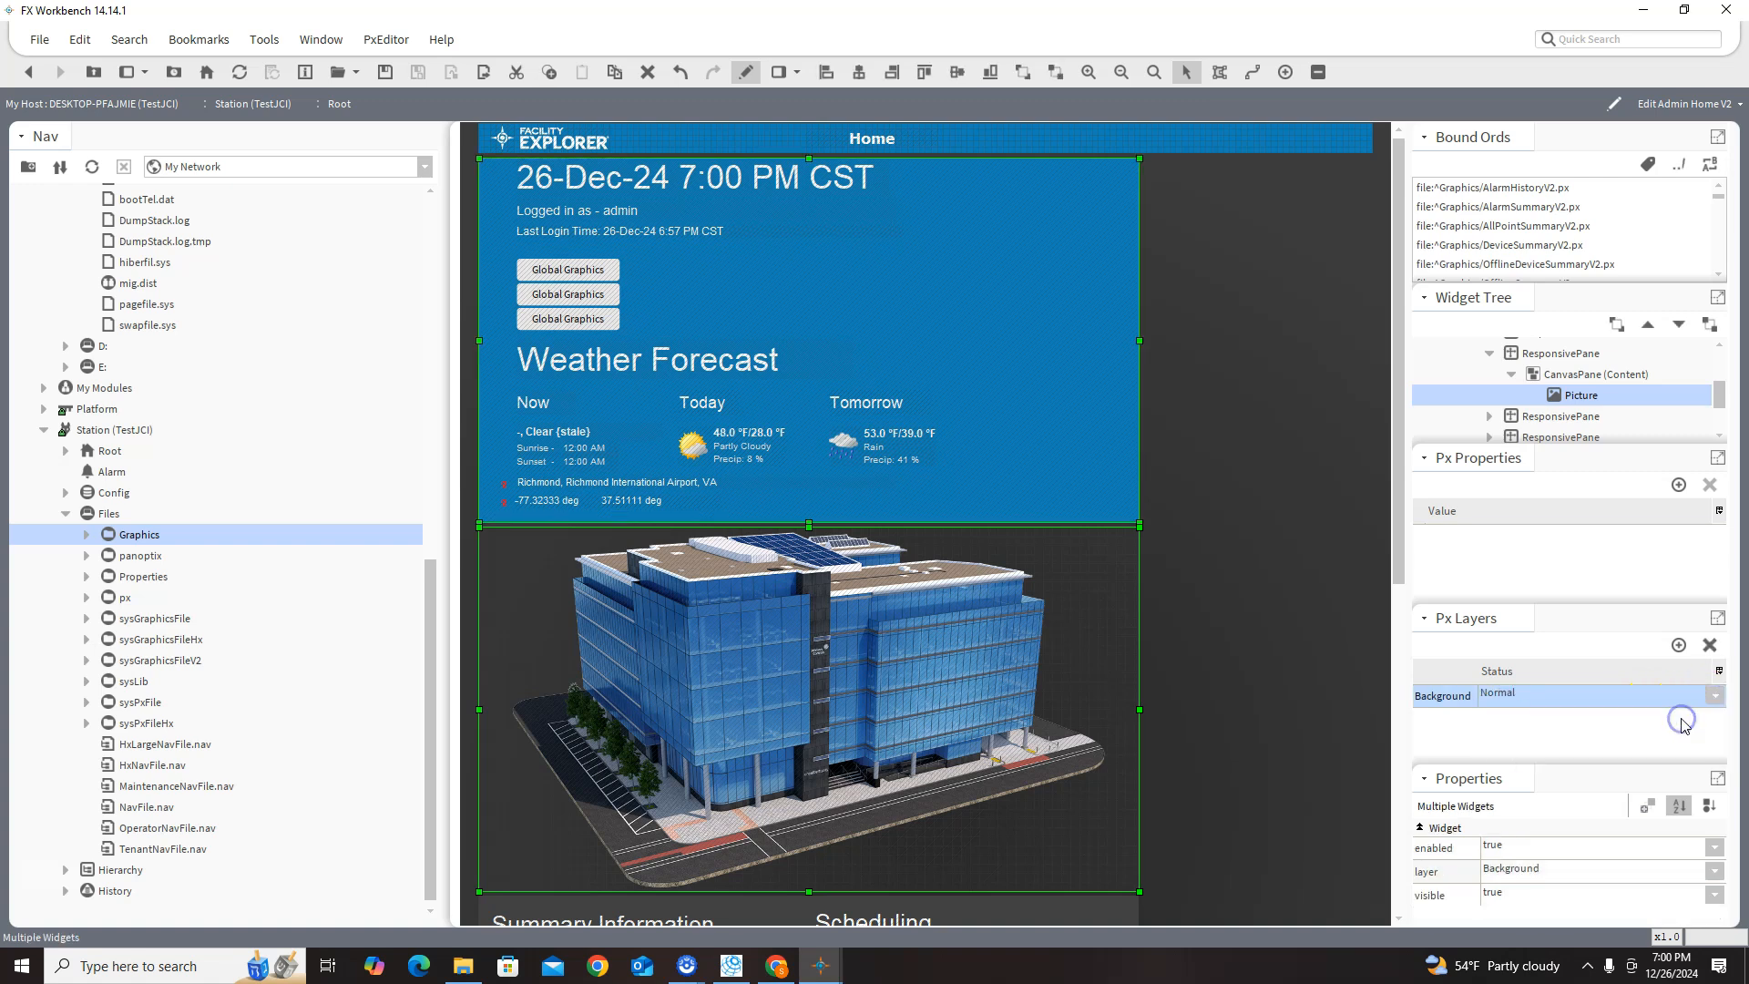
double_click(1579, 397)
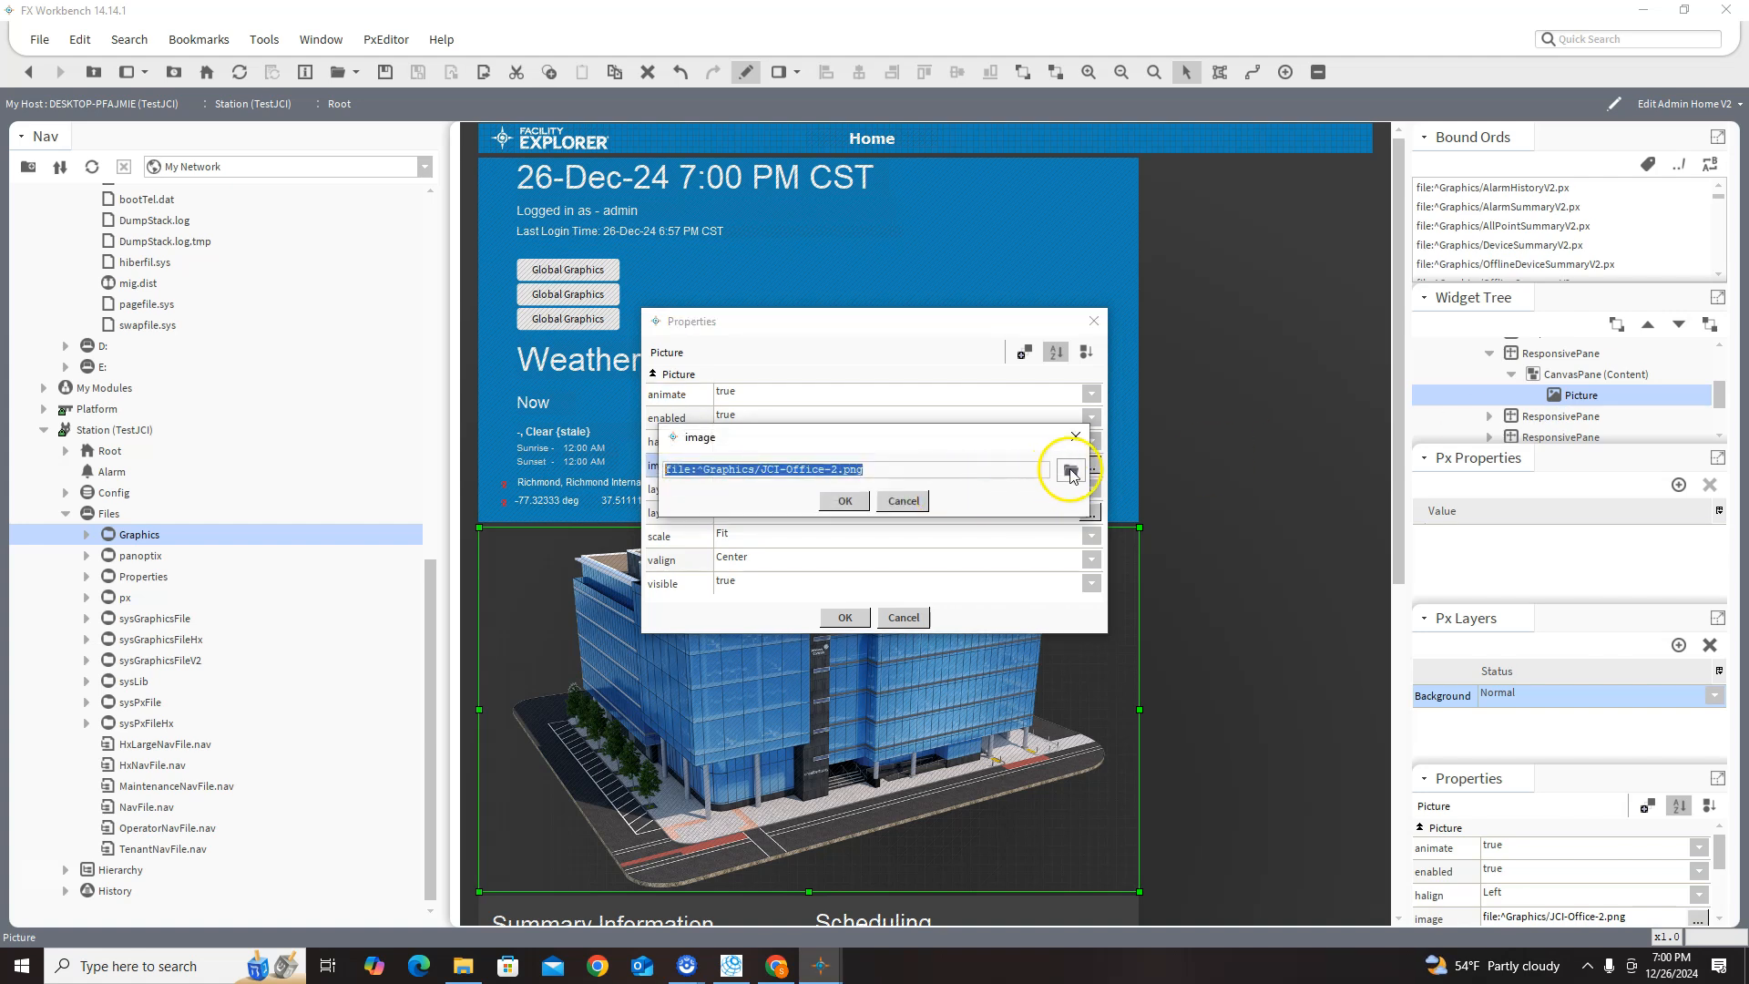
scroll(875, 558, "down", 10)
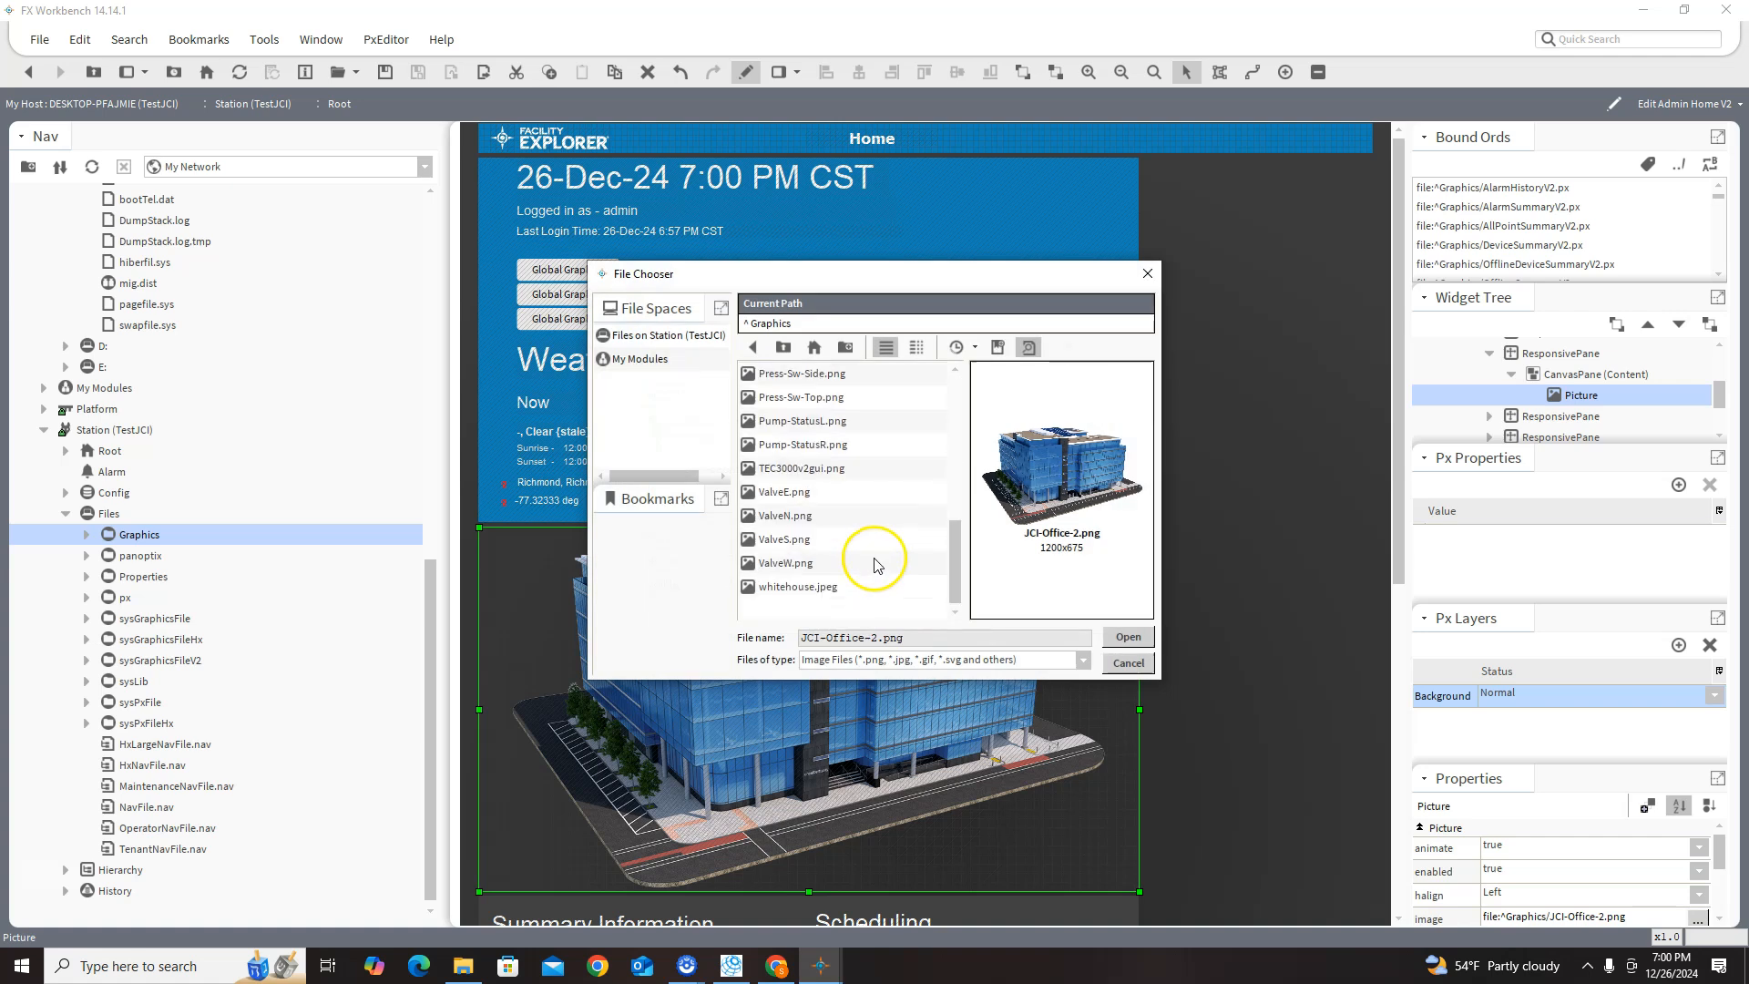
left_click(800, 588)
left_click(1128, 637)
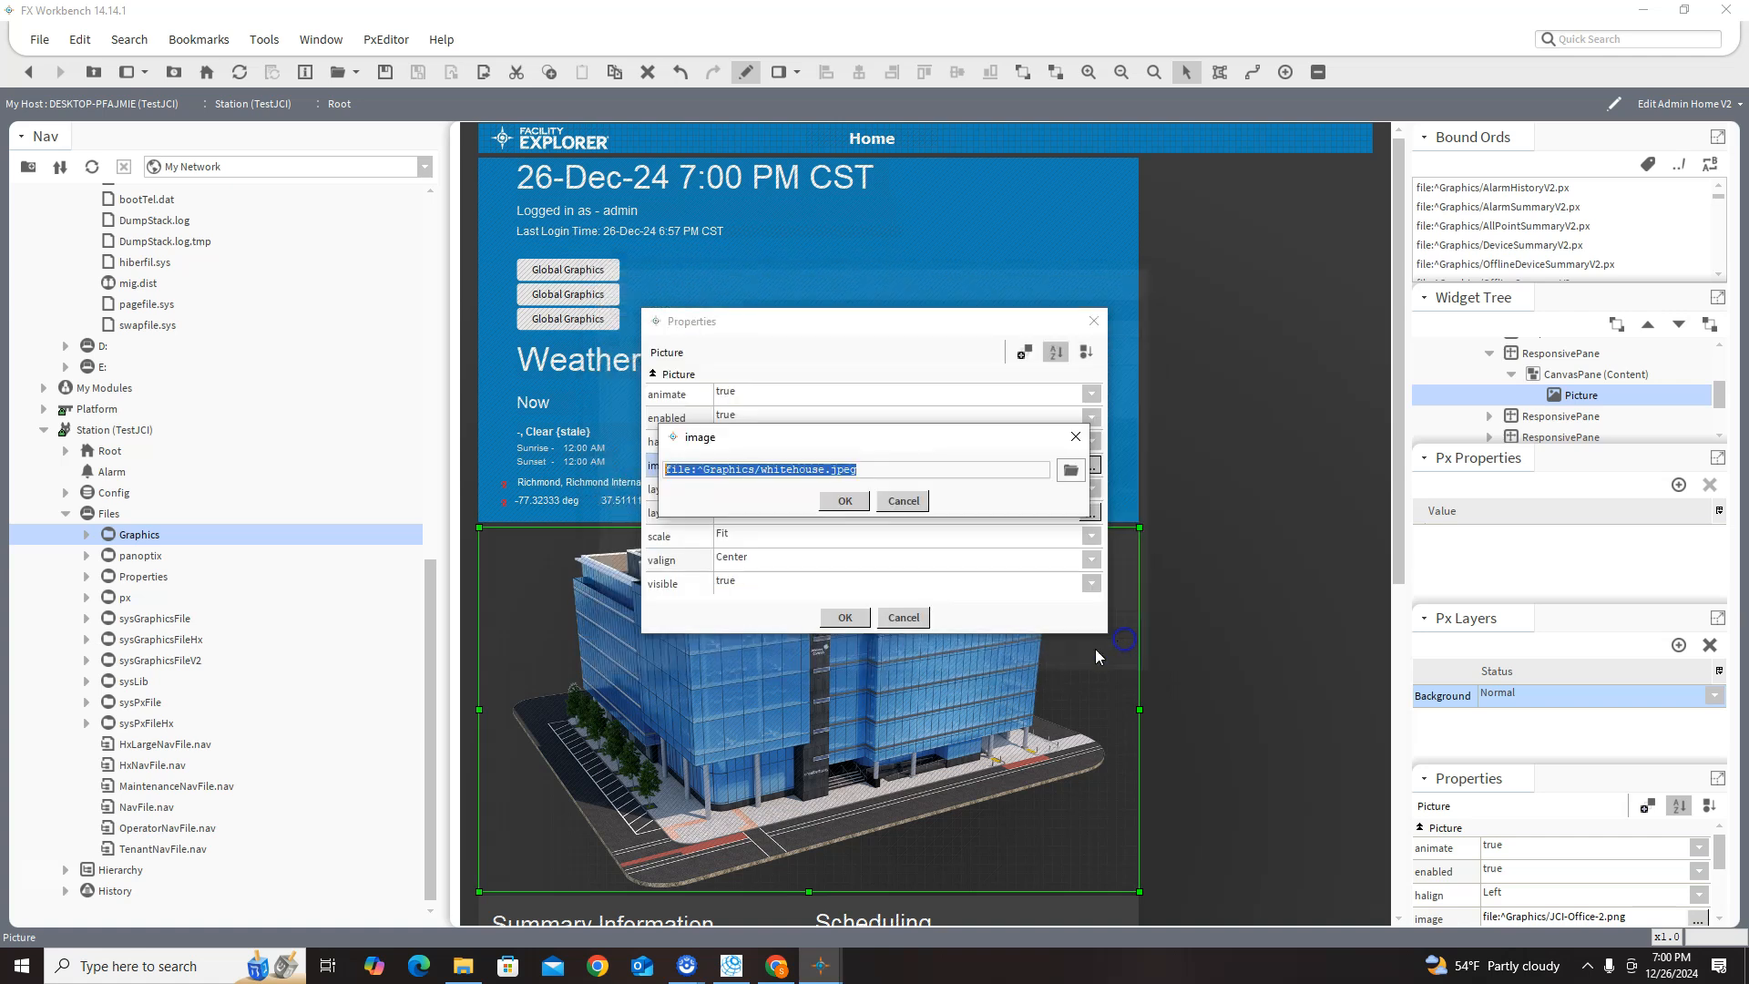
left_click(843, 500)
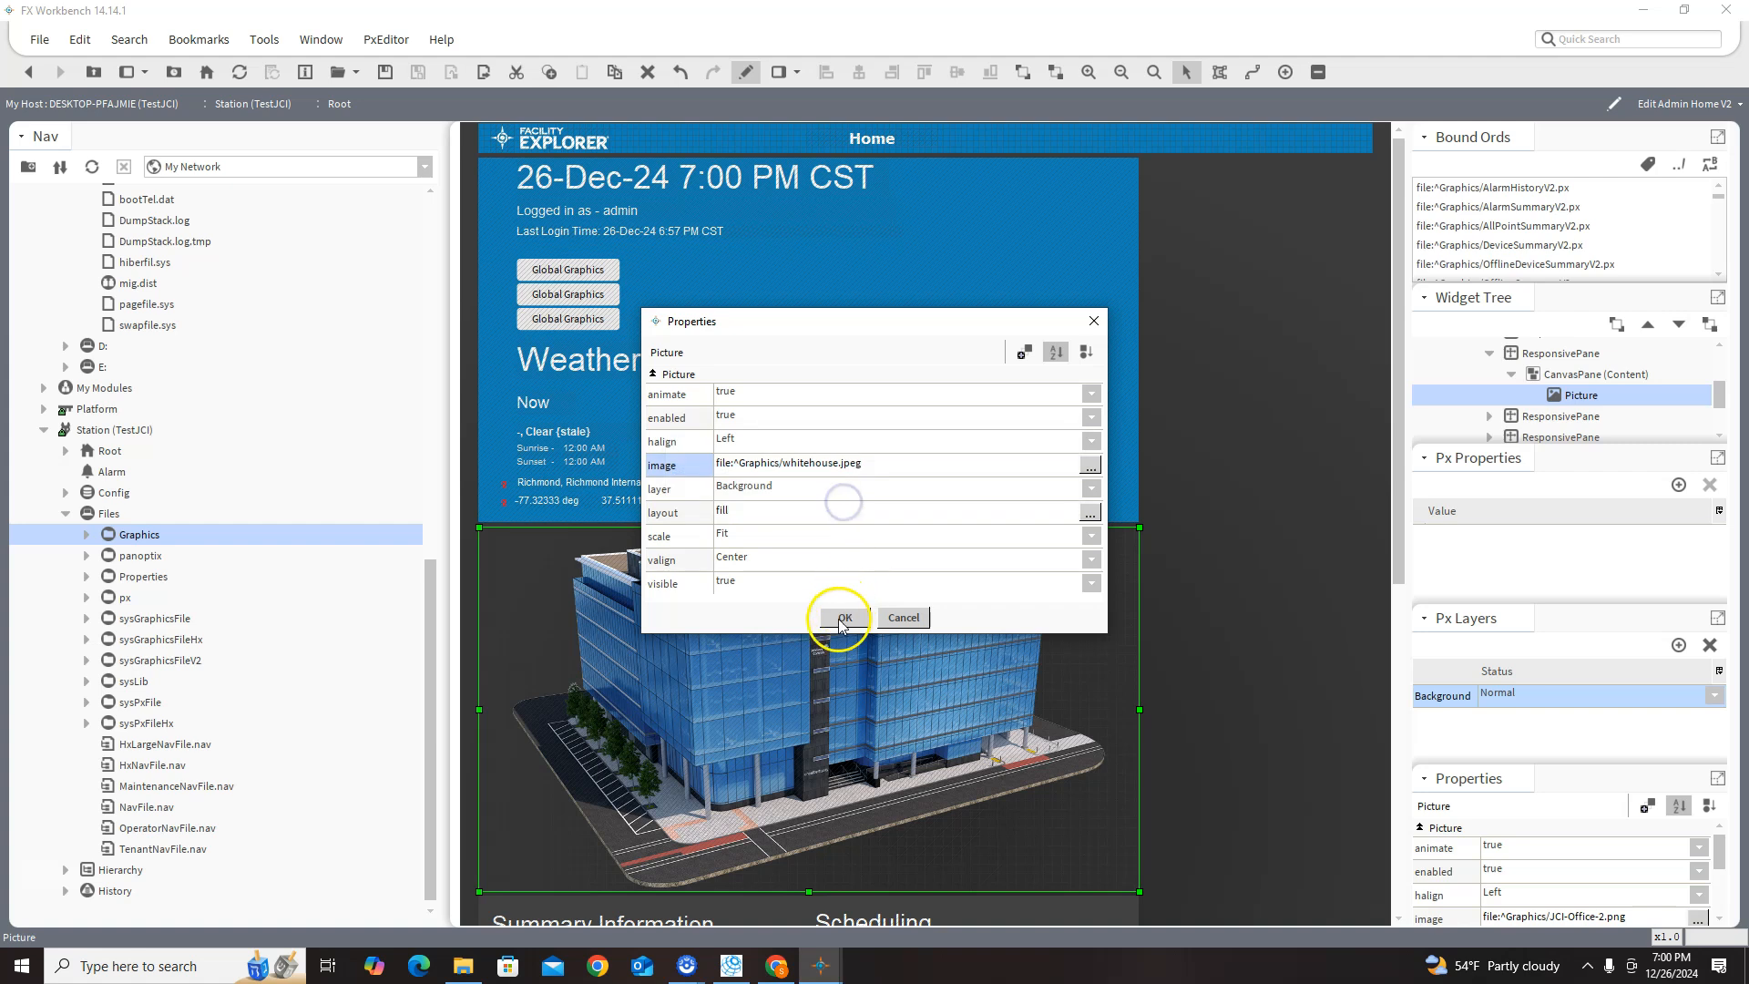
left_click(840, 617)
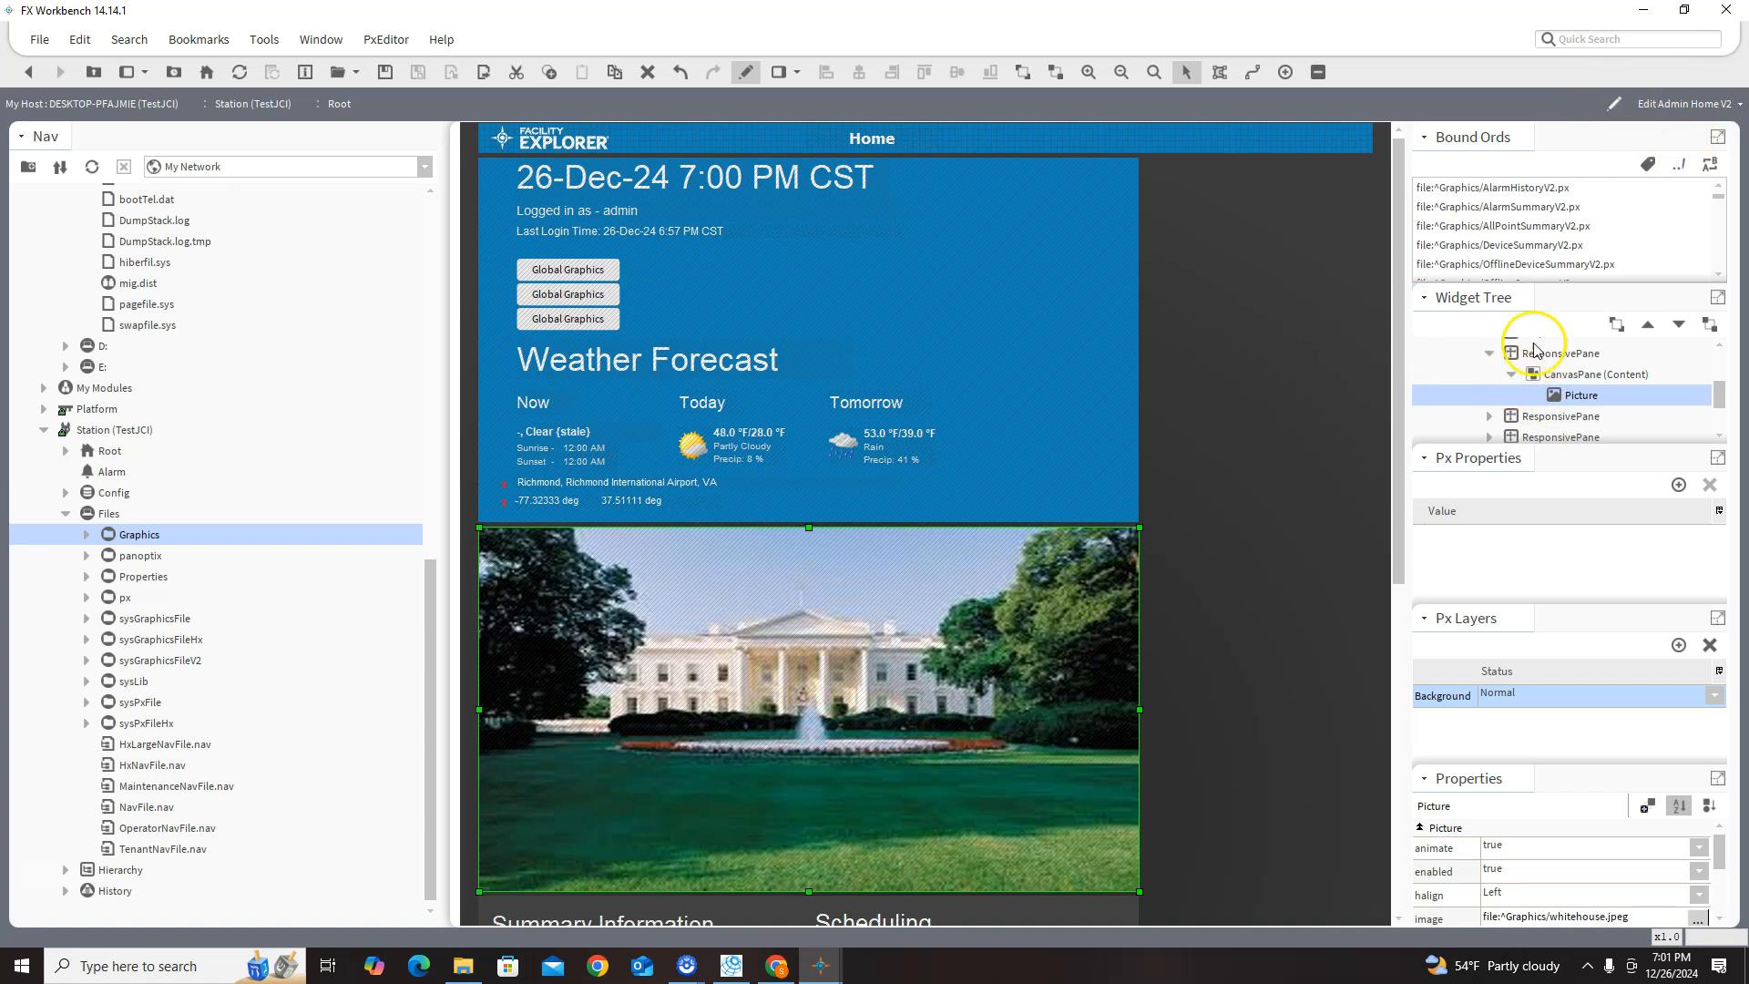
- Collapse the picture's canvas and responsive panes in the widget tree, and the TestJCI station's Files folder
left_click(1513, 375)
left_click(1488, 353)
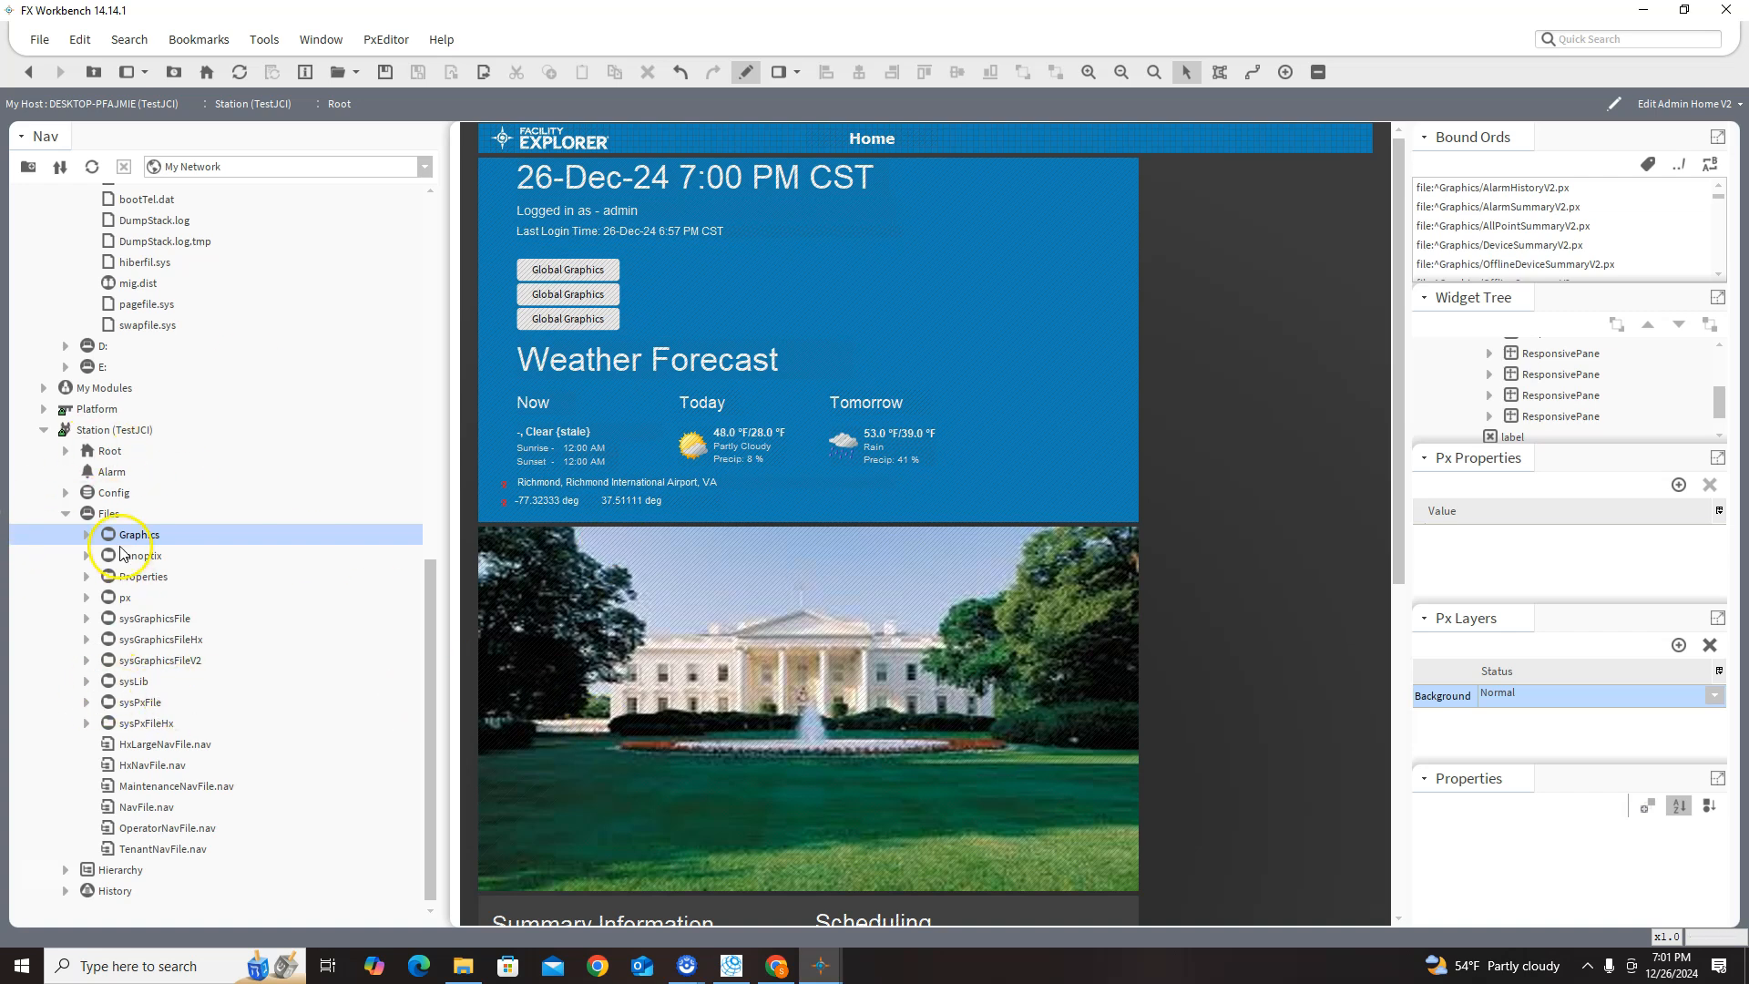
left_click(68, 515)
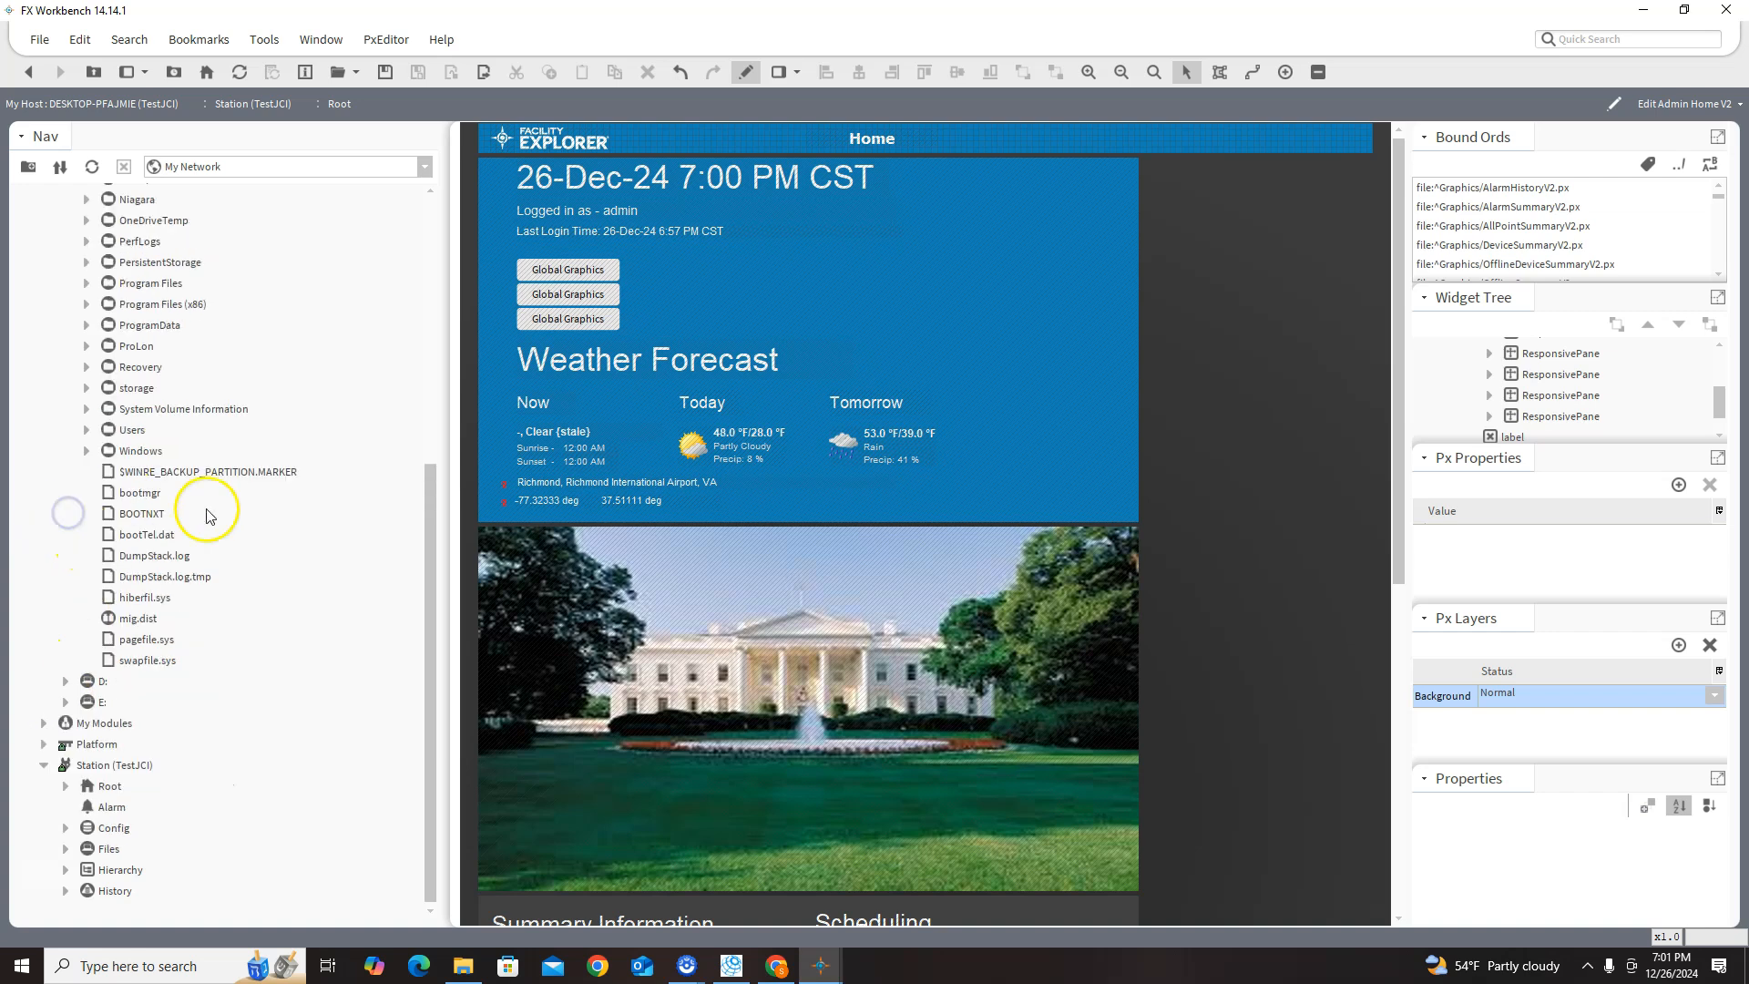
- Switch to CCT and create a Custom Applications system named FCUc, finishing the selection wizard without any mechanical items
left_click(732, 966)
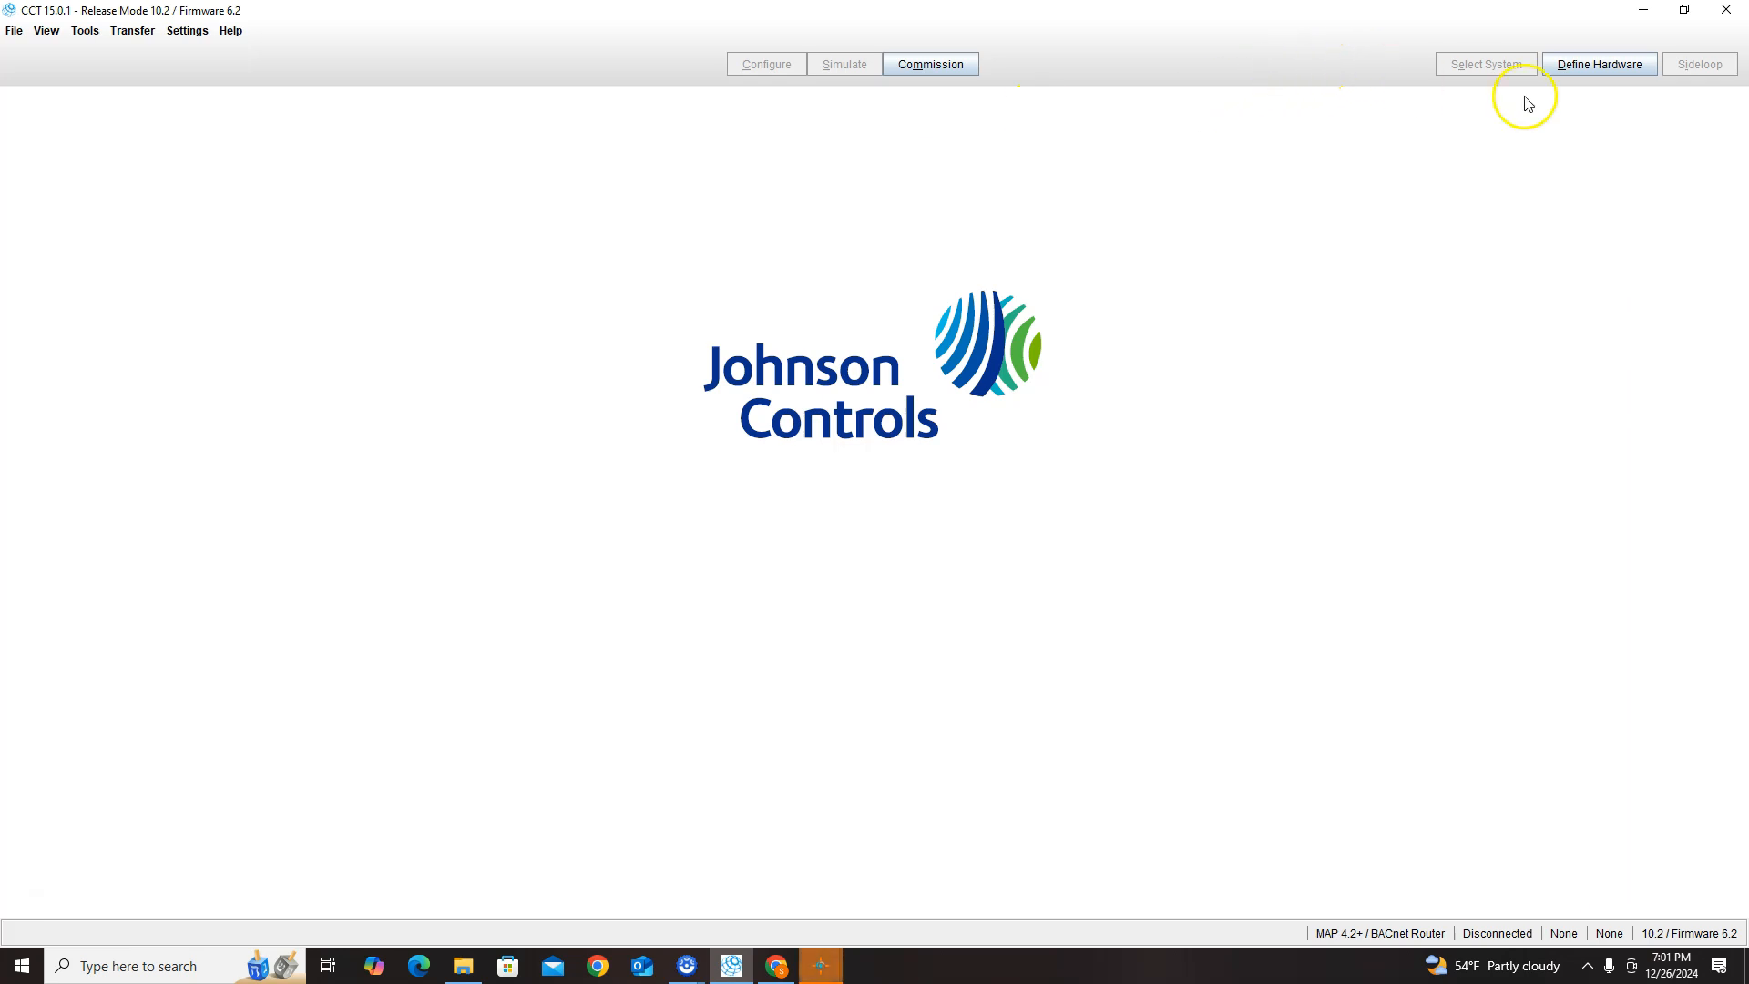
left_click(13, 30)
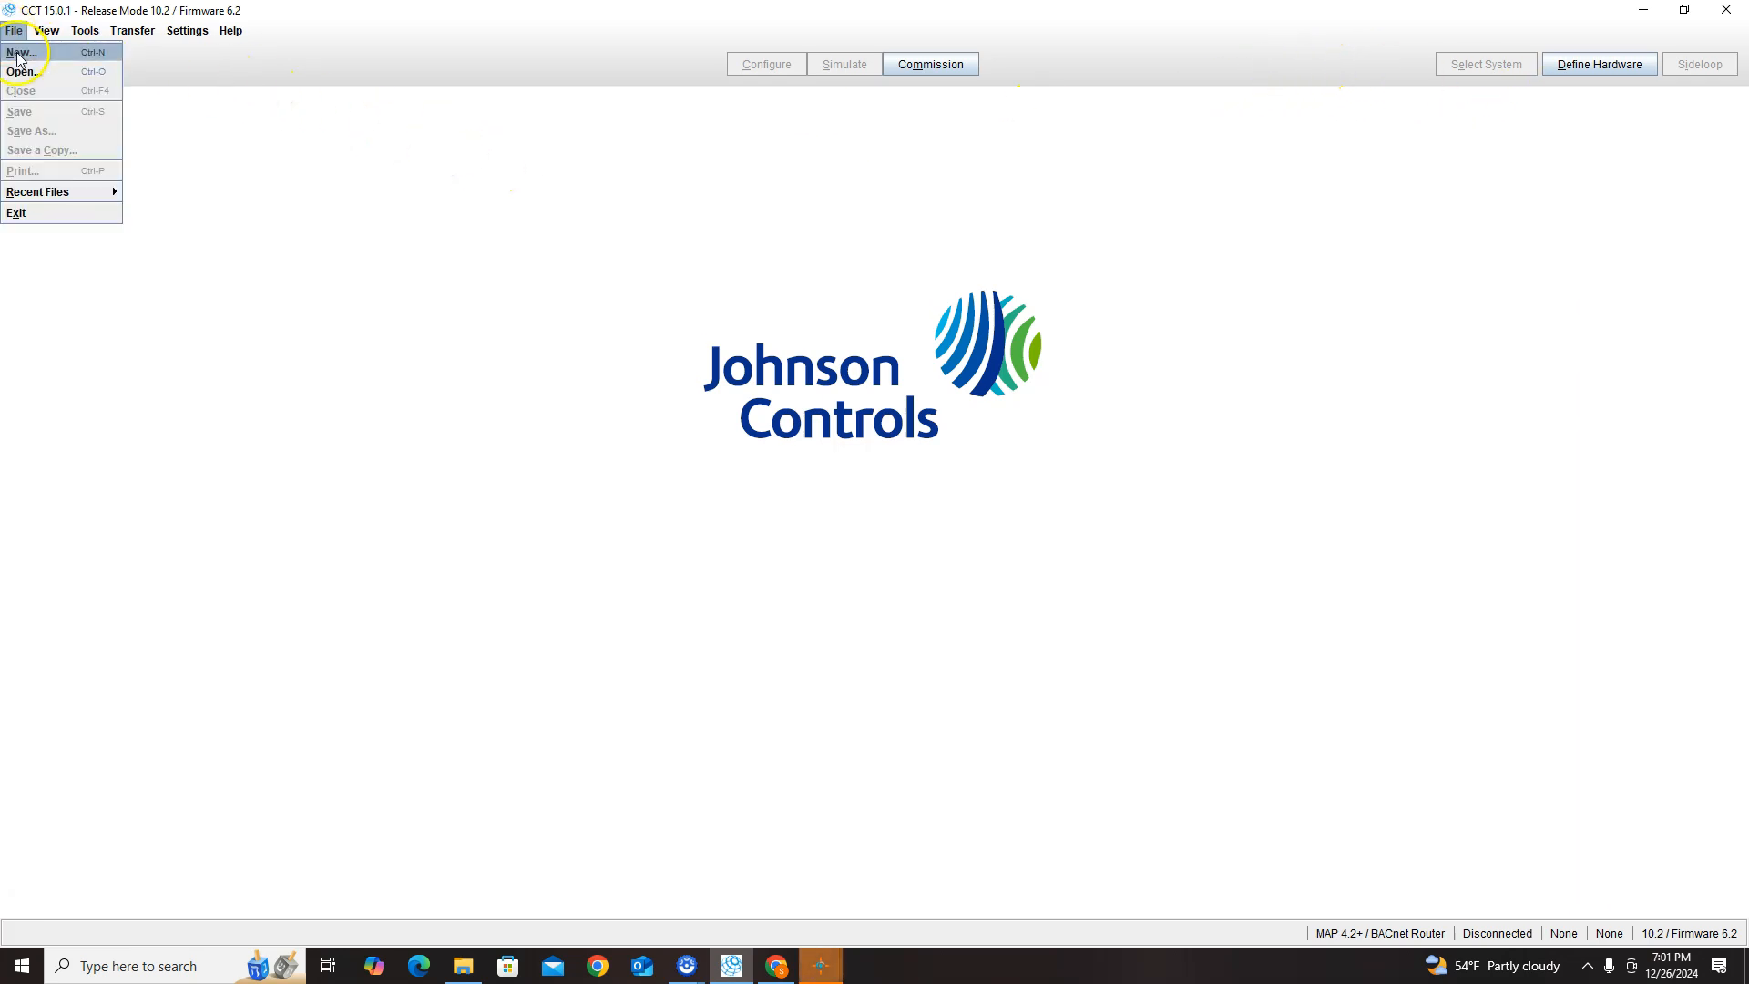
left_click(30, 60)
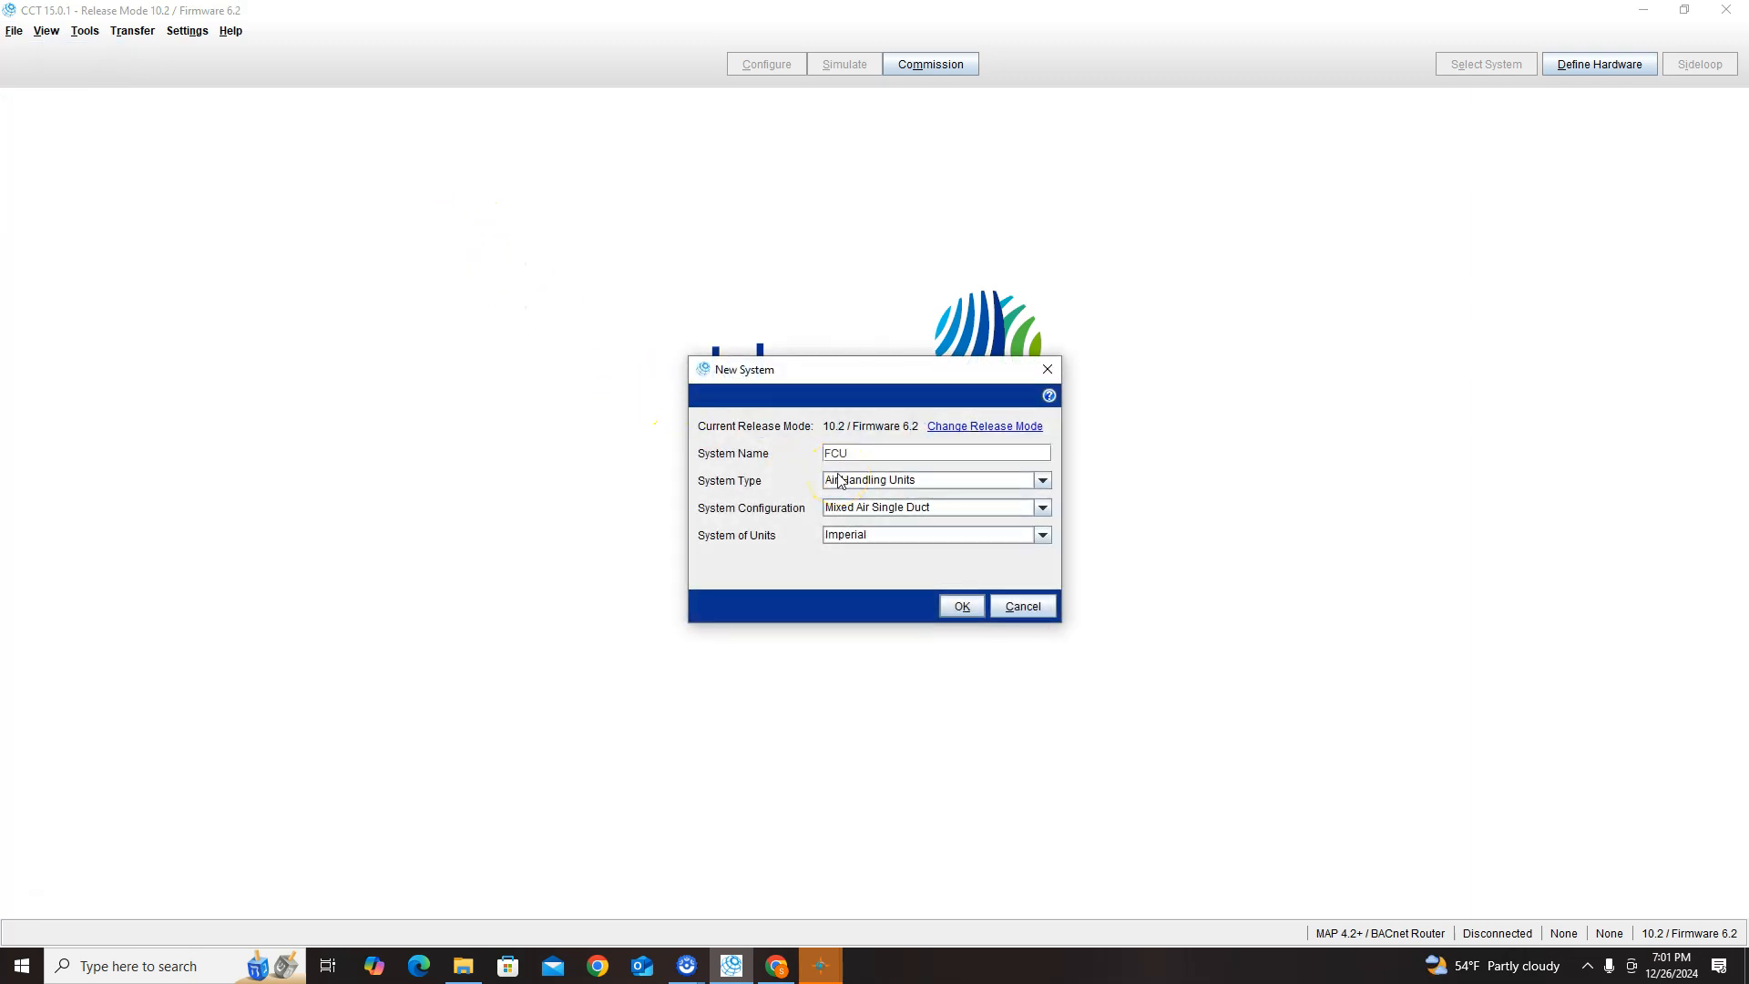
left_click(872, 486)
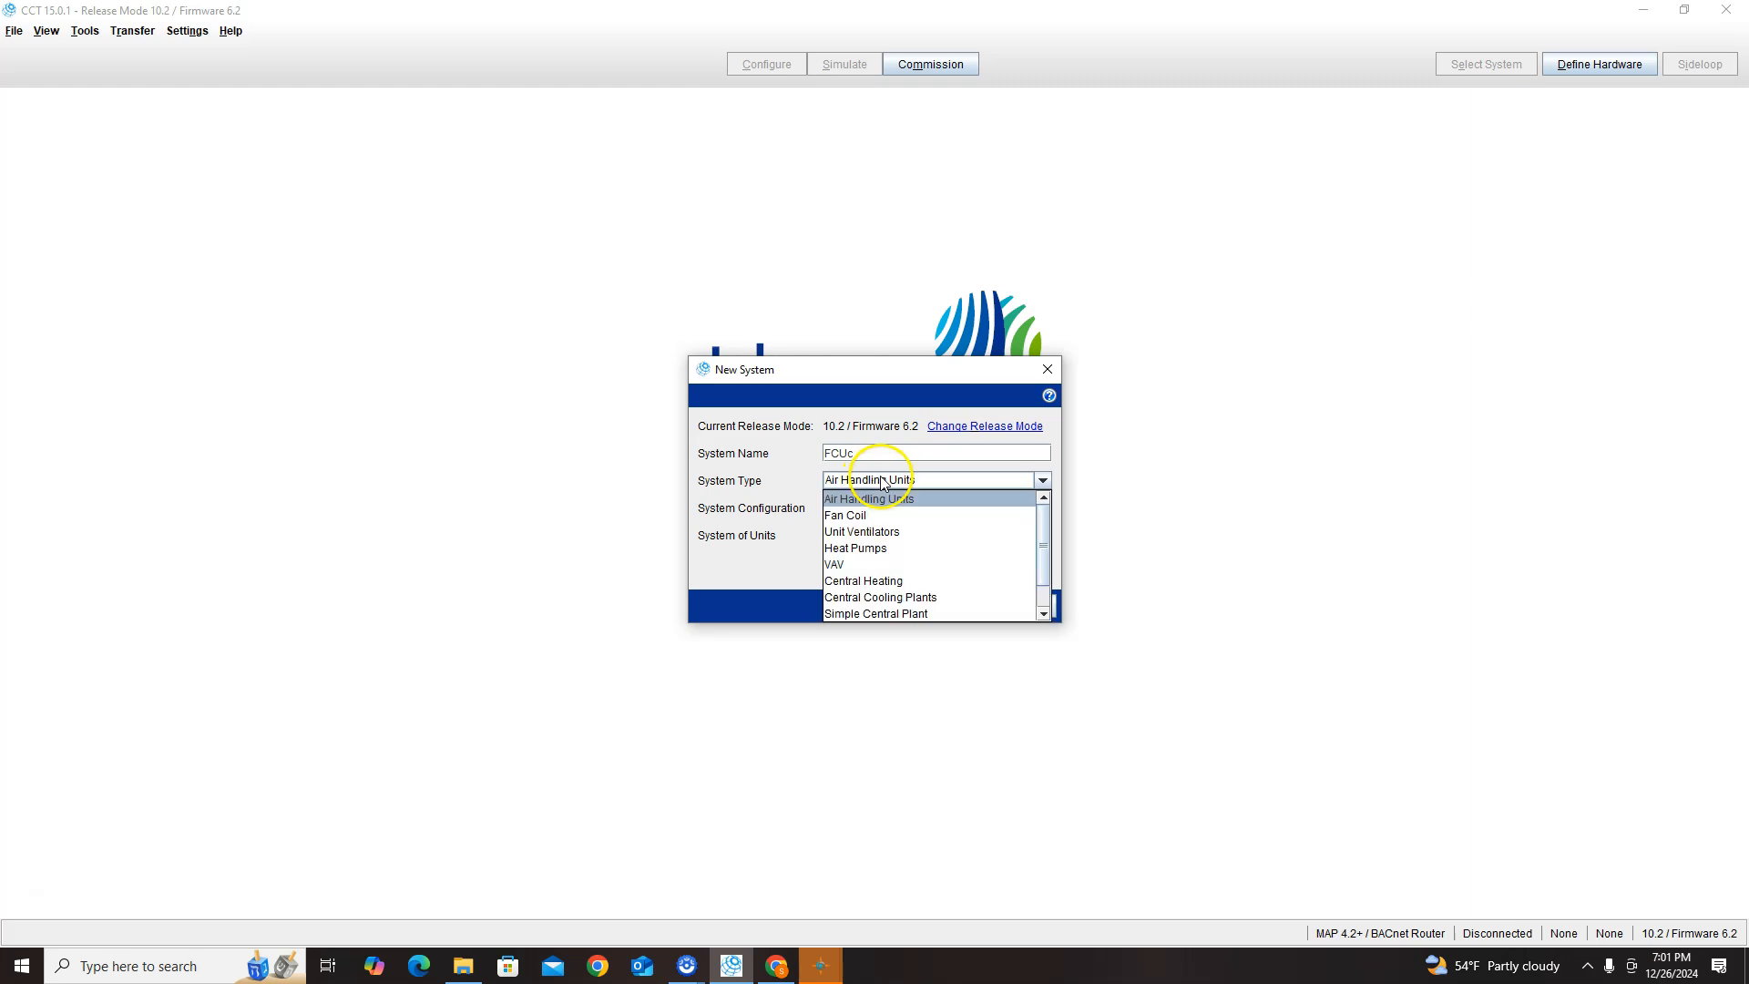
scroll(890, 613, "down", 1)
left_click(903, 597)
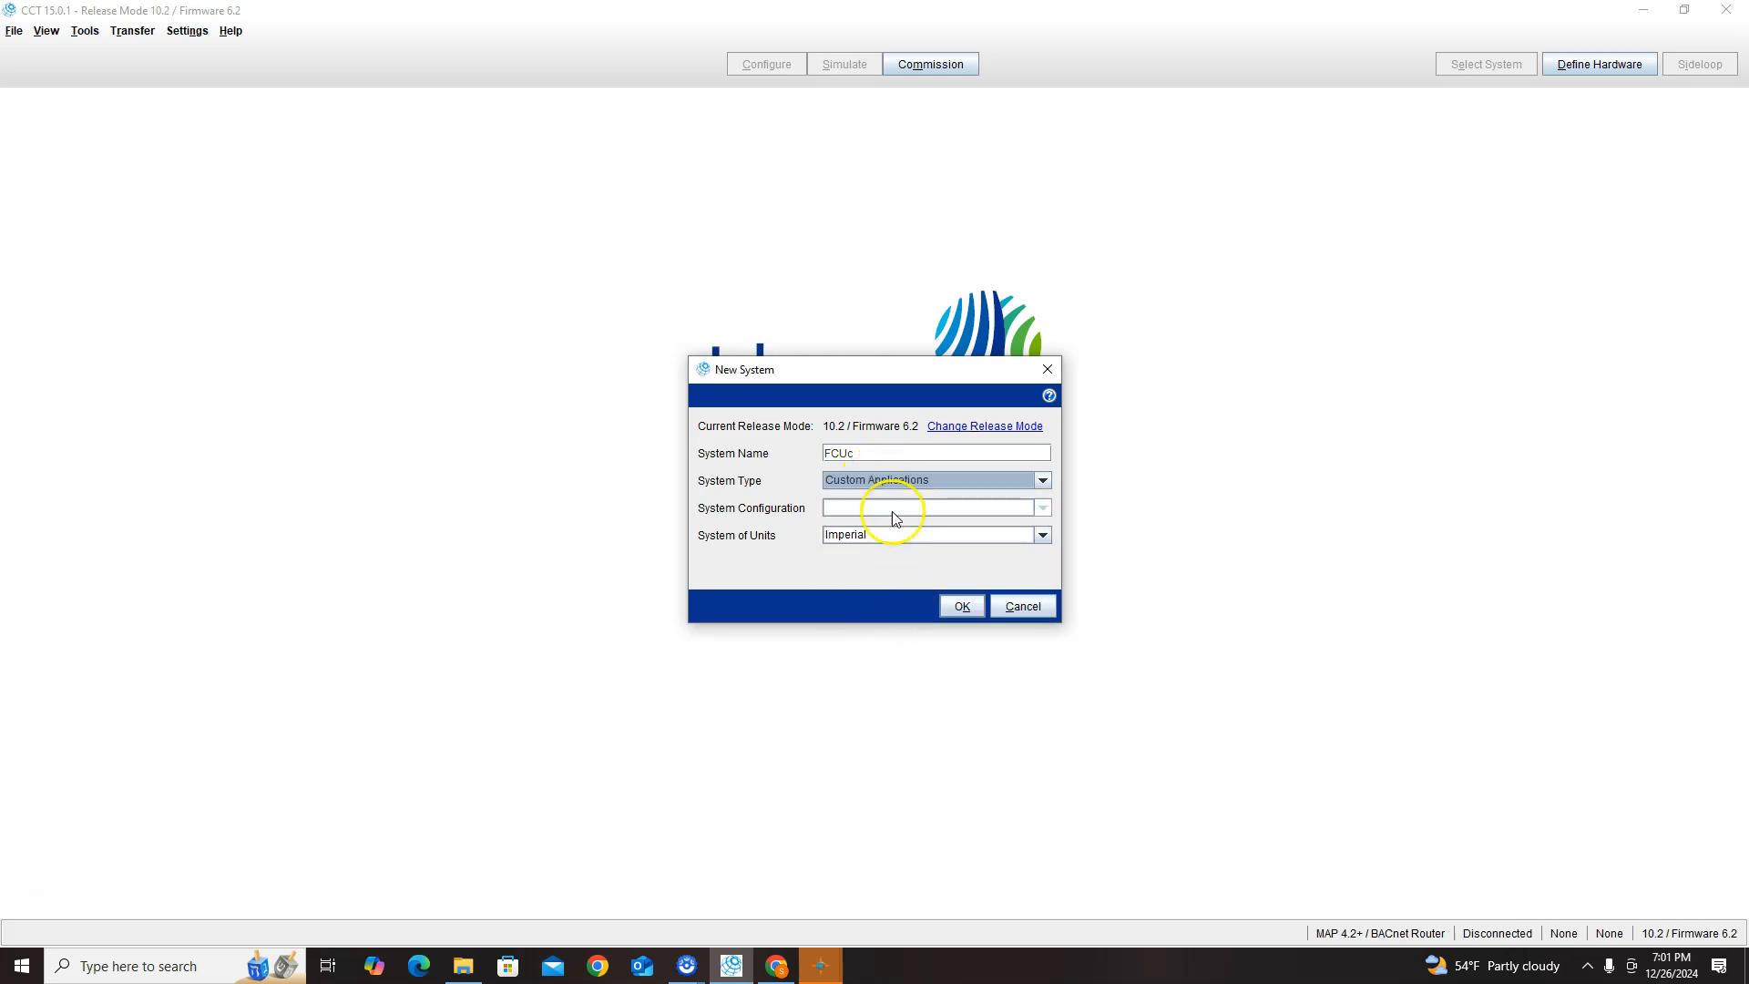
left_click(964, 607)
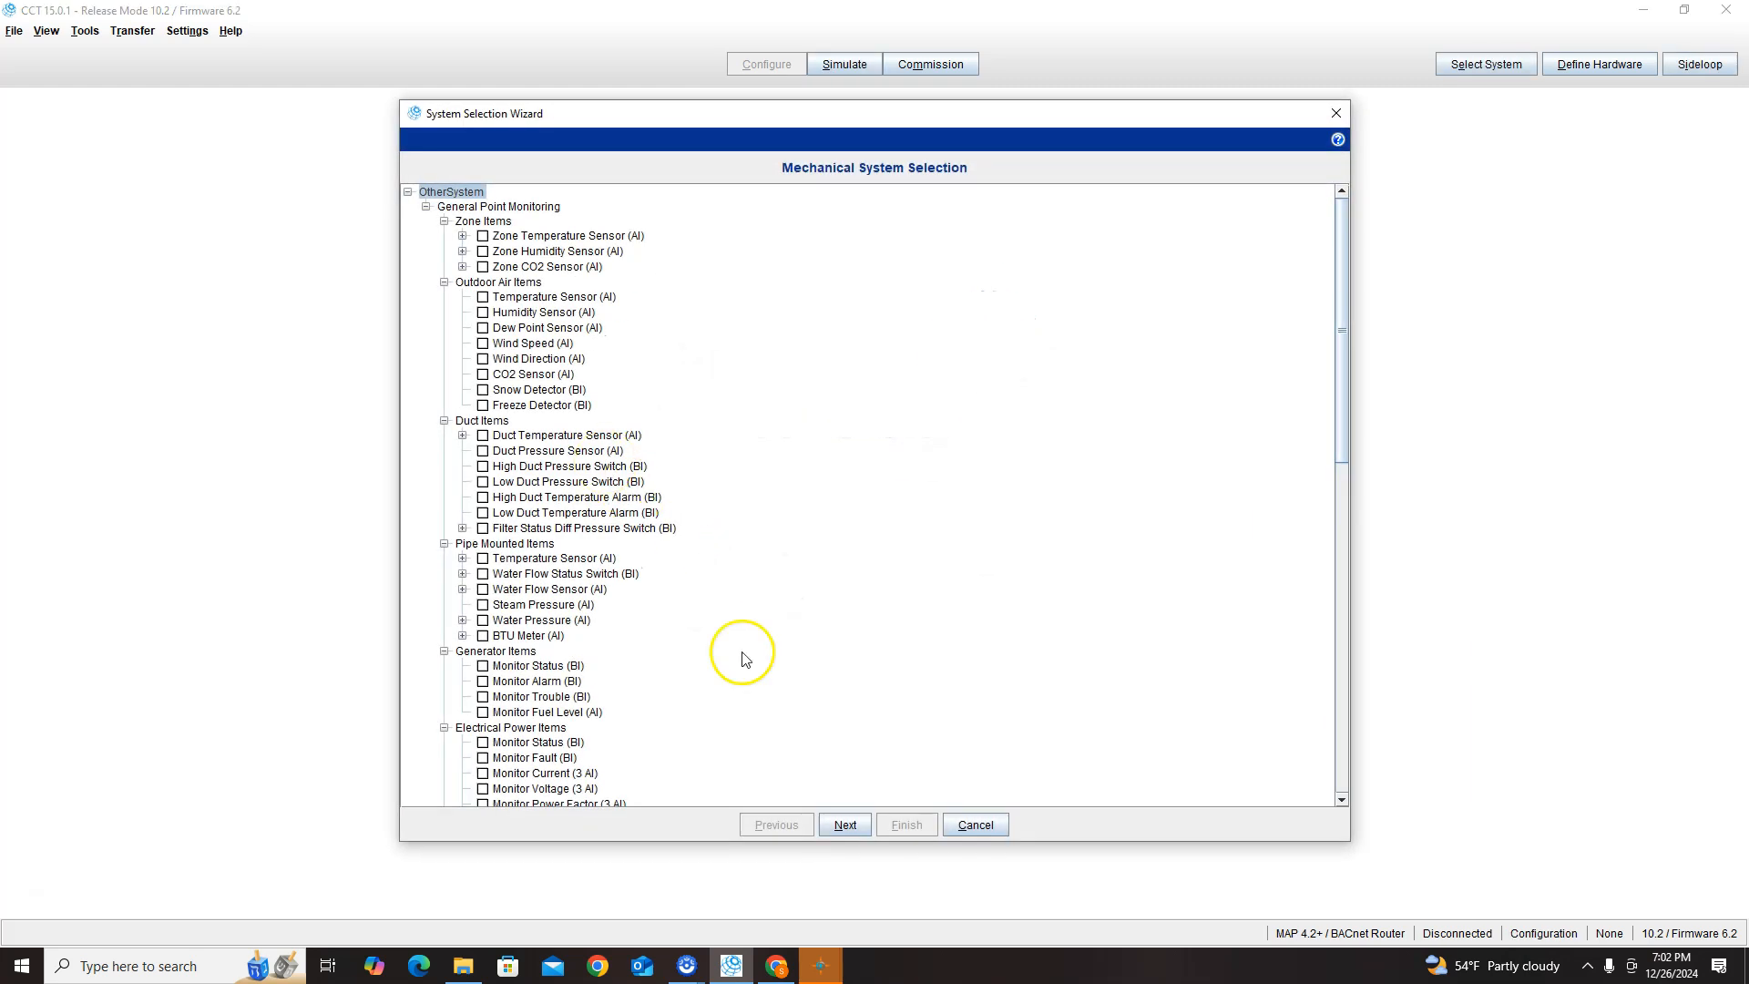
left_click(846, 825)
left_click(902, 825)
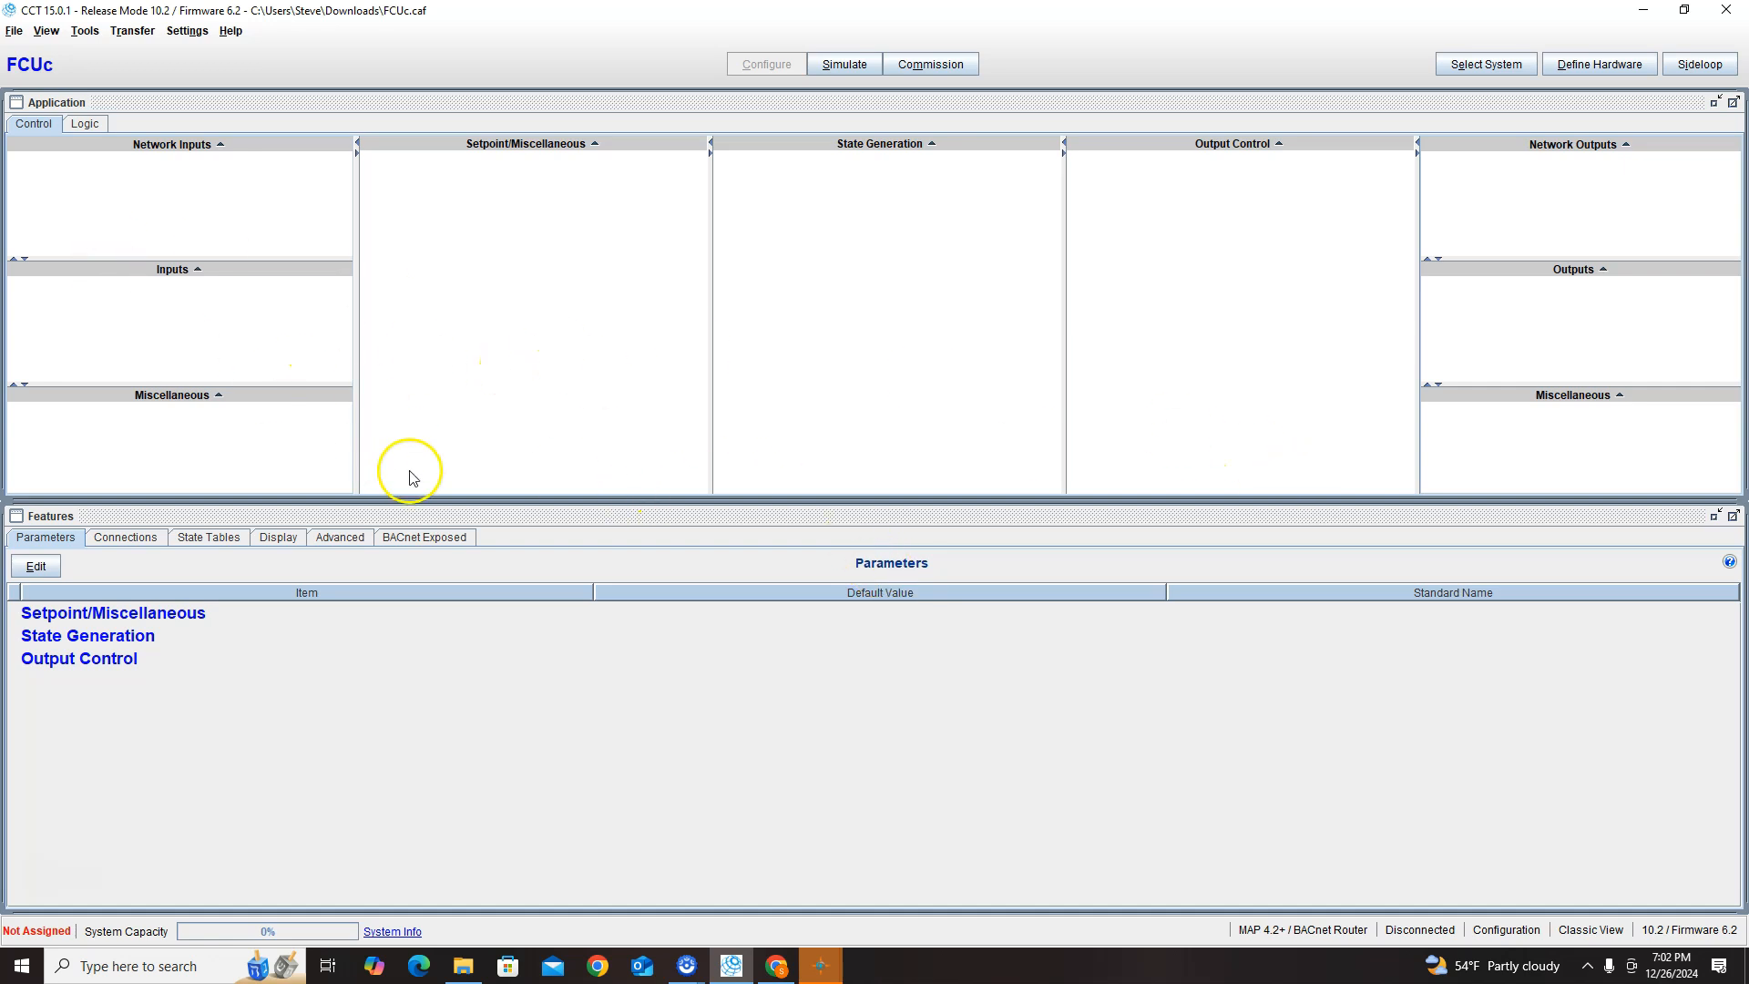
- Add a sideloop named Fan using Analog to Binary Control, with one temperature input and direct-acting control action
left_click(1700, 64)
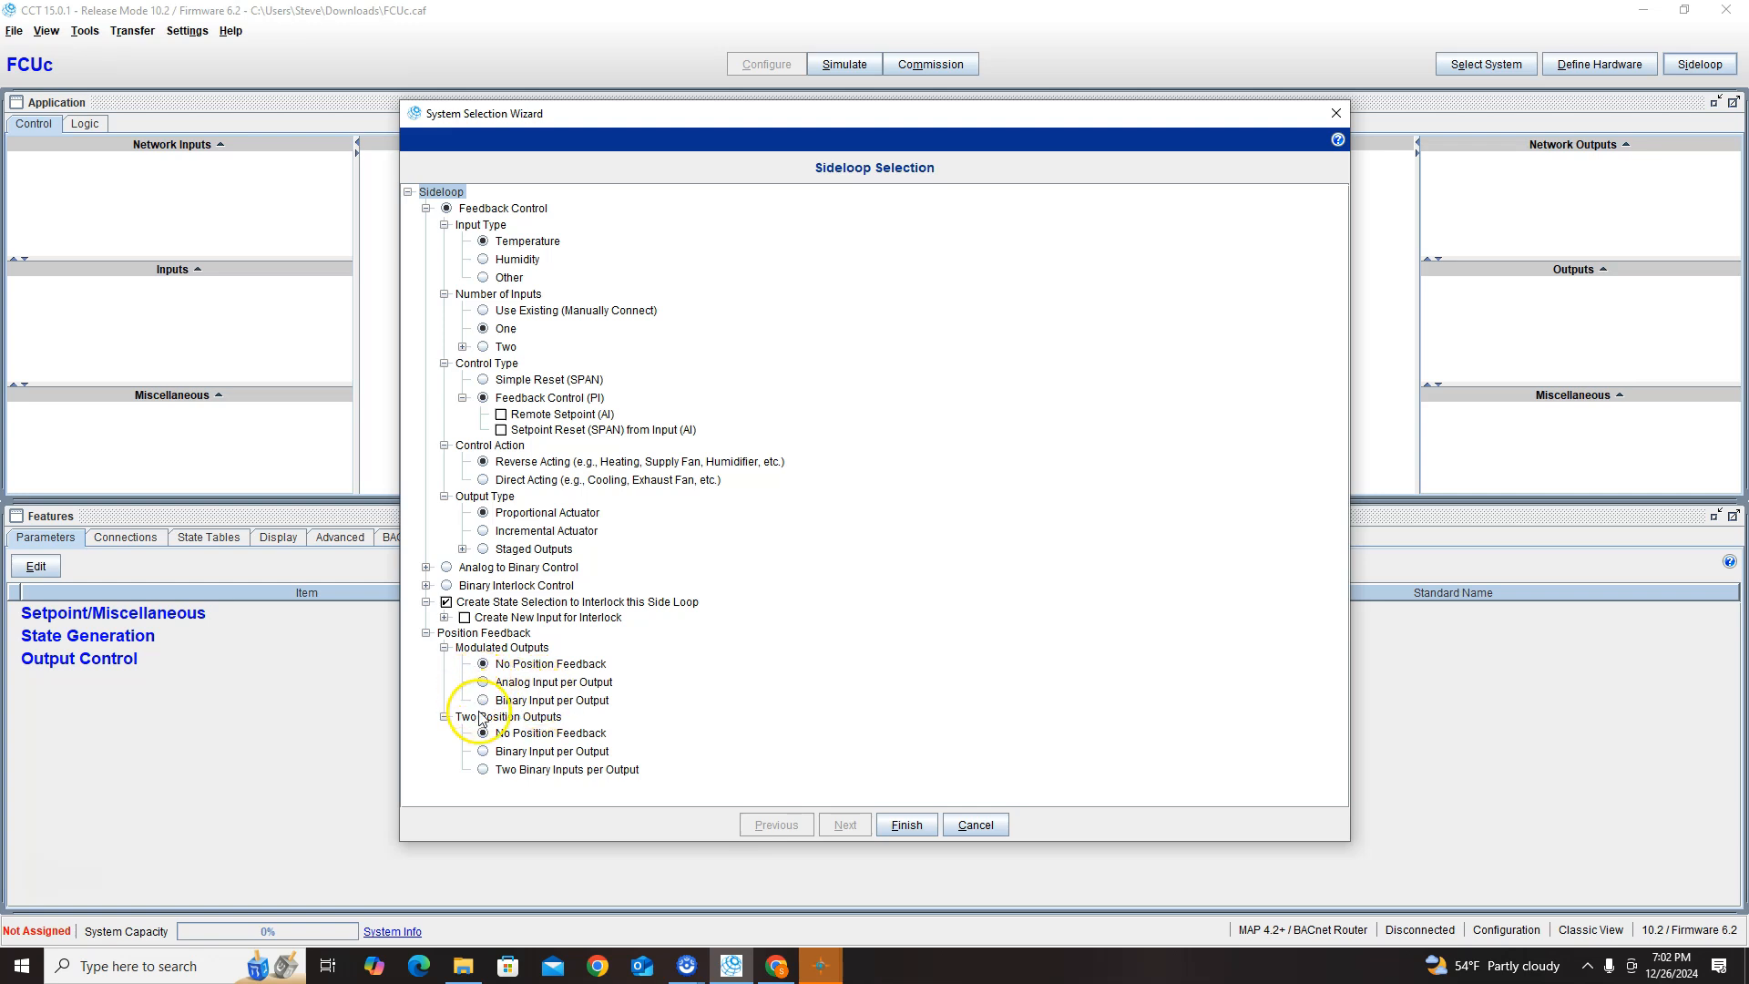
left_click(446, 567)
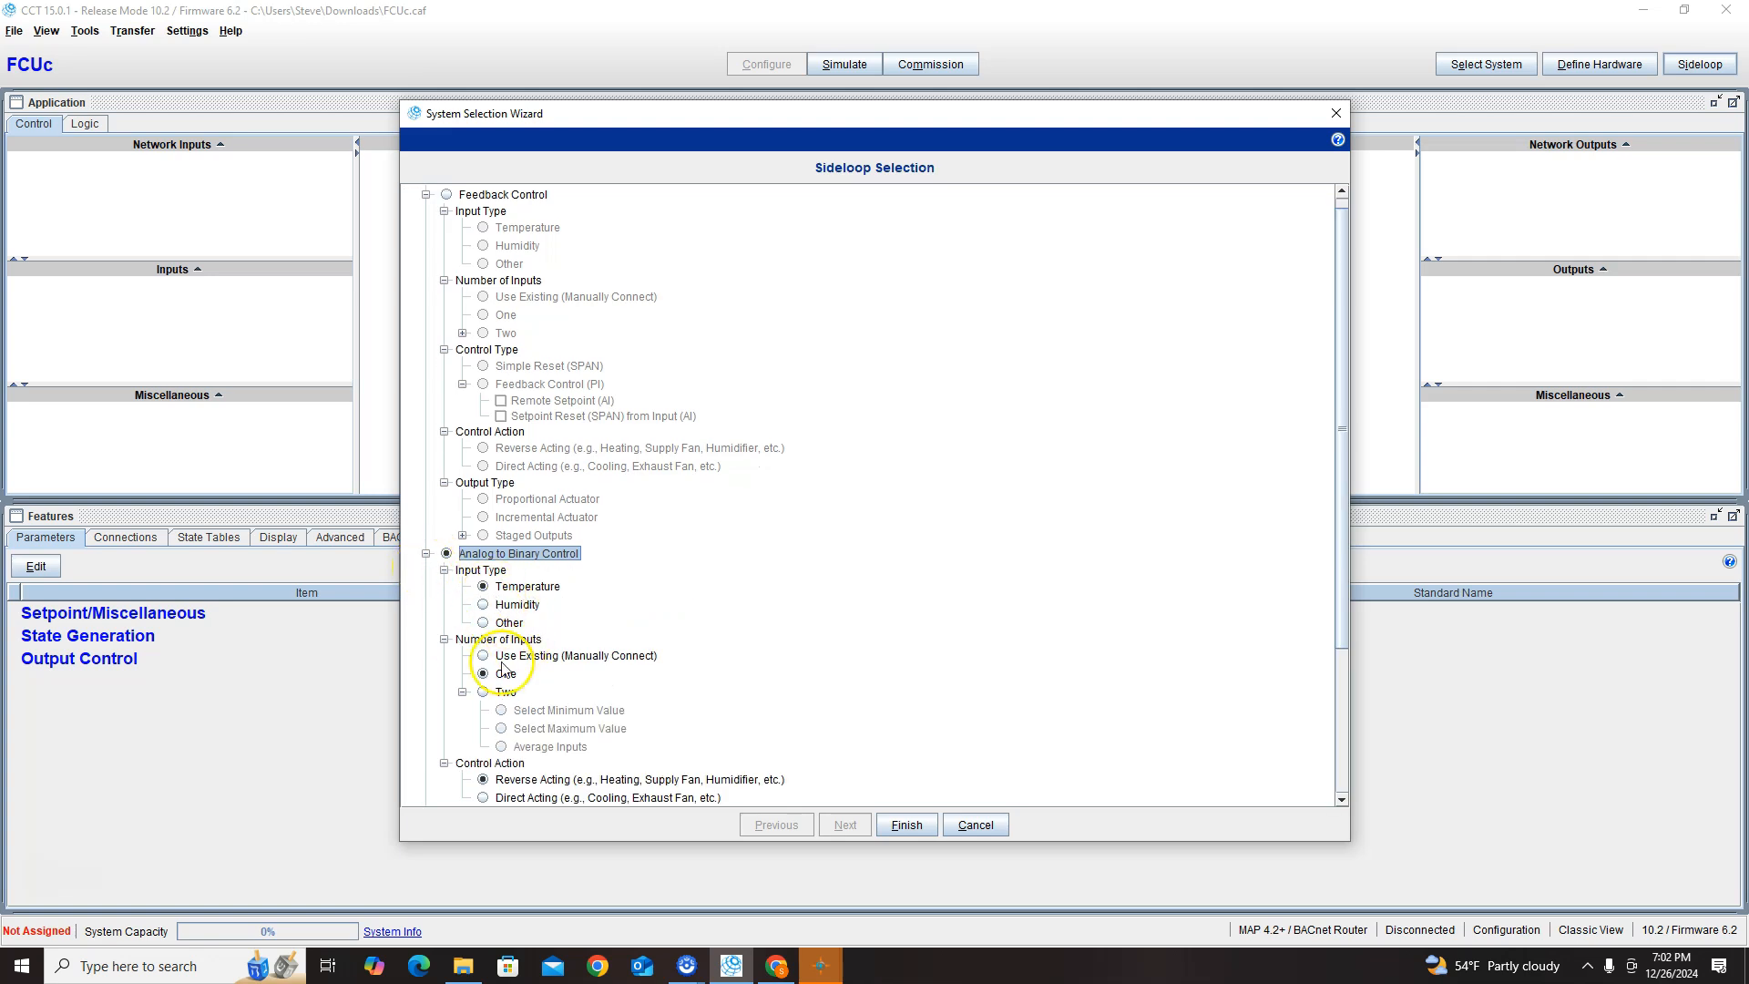
scroll(538, 688, "down", 2)
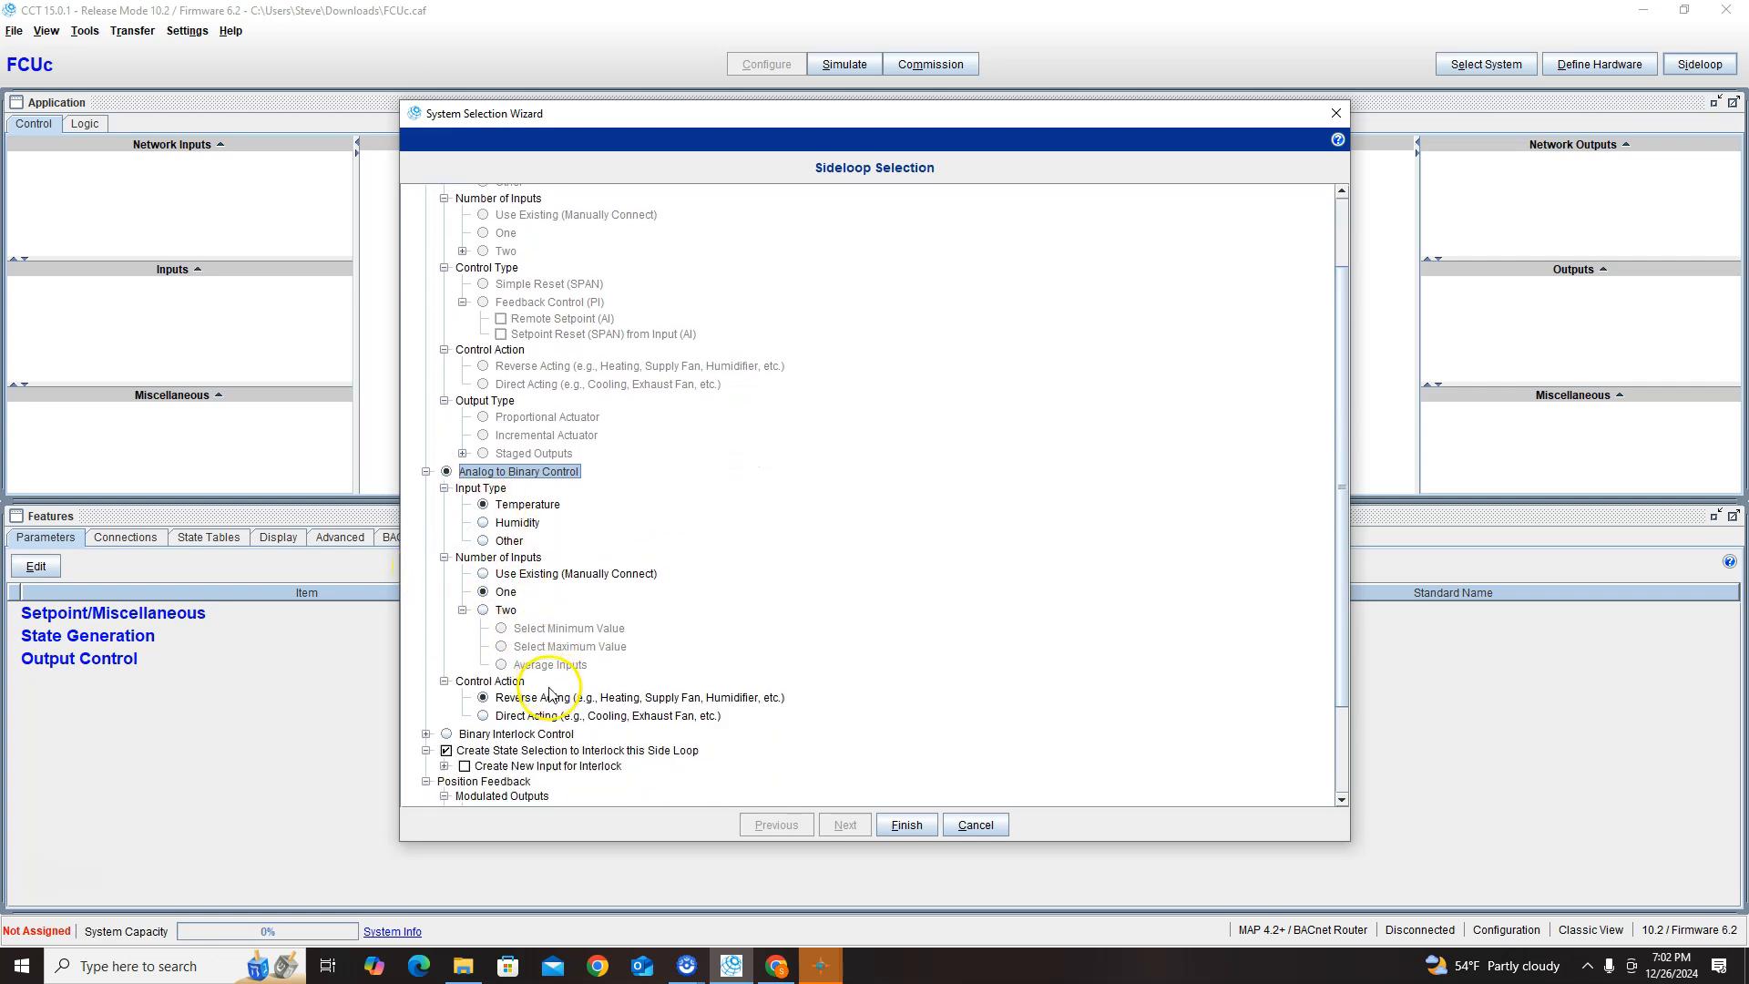
left_click(497, 717)
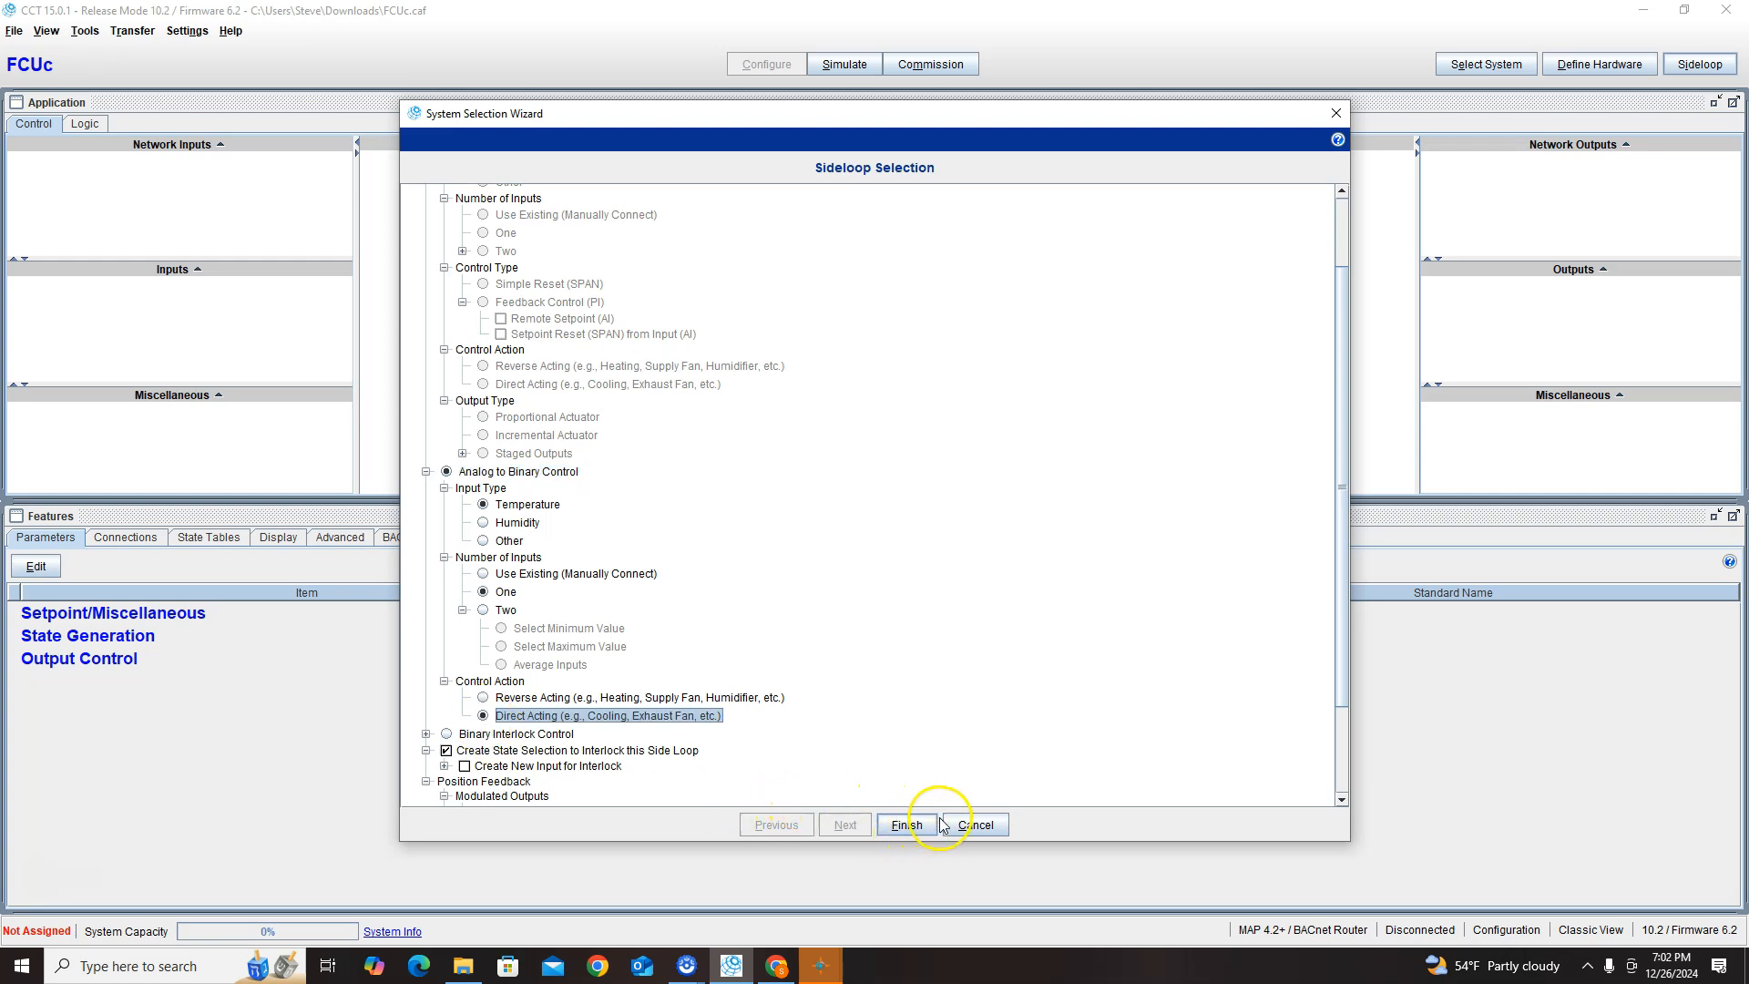
left_click(908, 826)
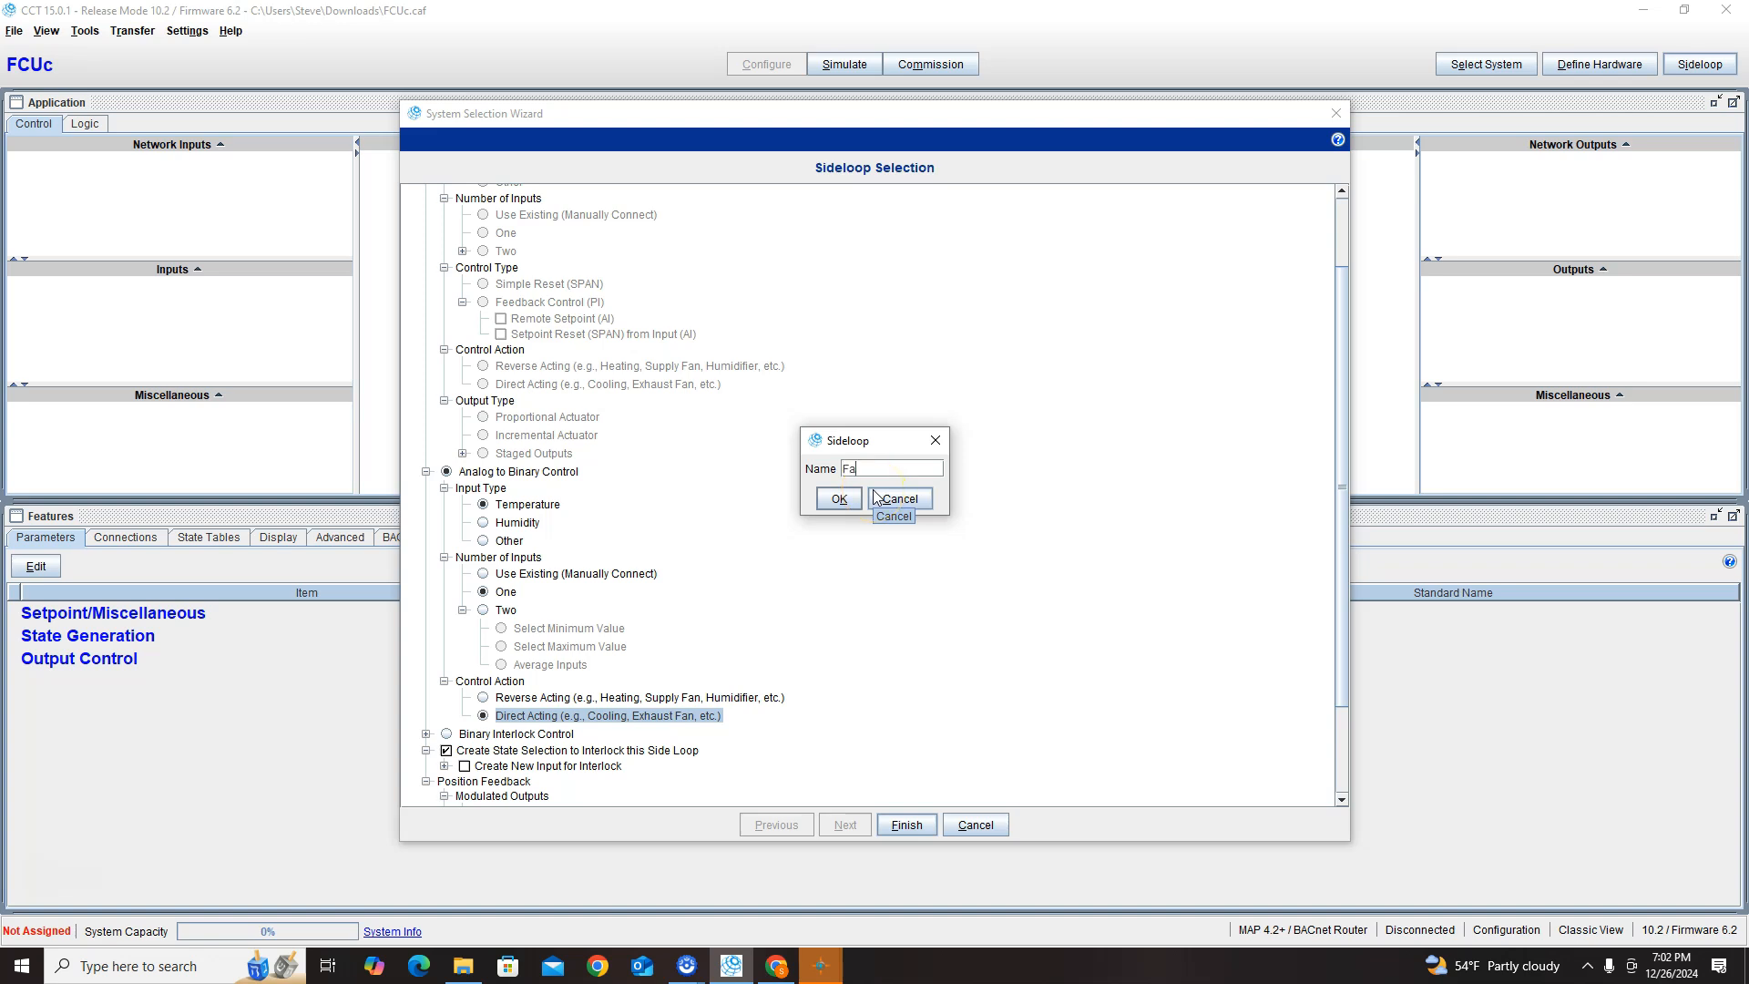
left_click(855, 503)
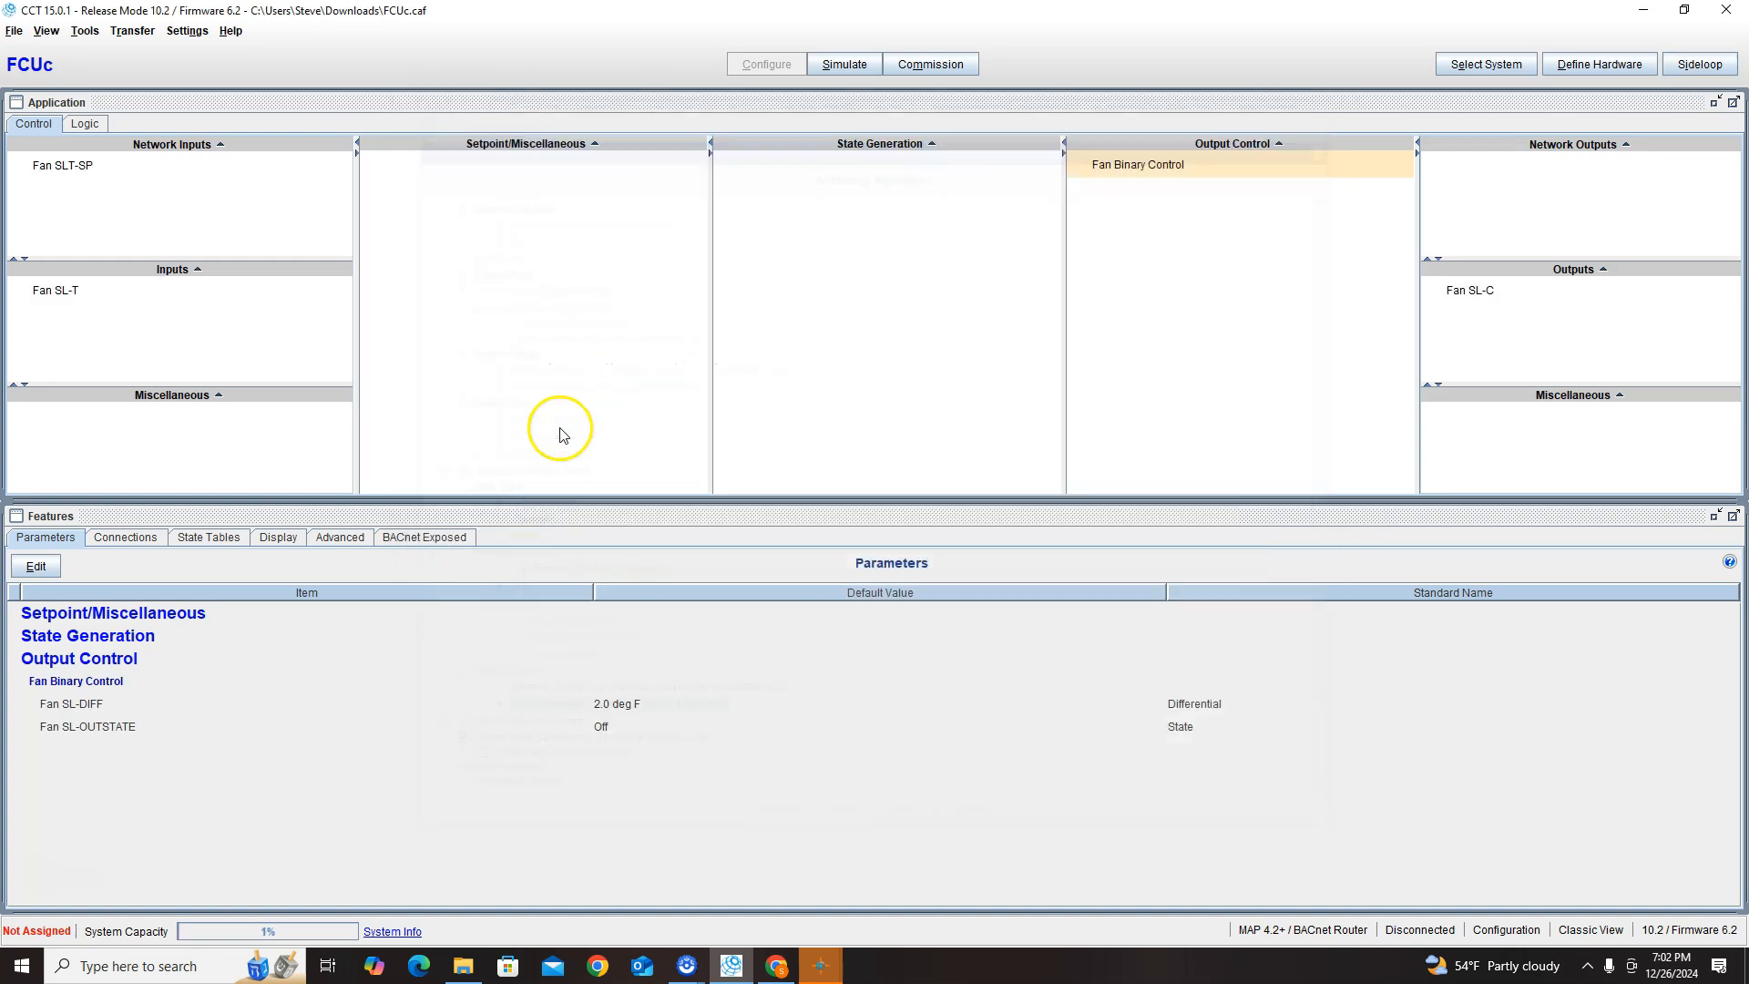
- Rename the Fan SL-T input to ZN-T
left_click(55, 289)
right_click(61, 291)
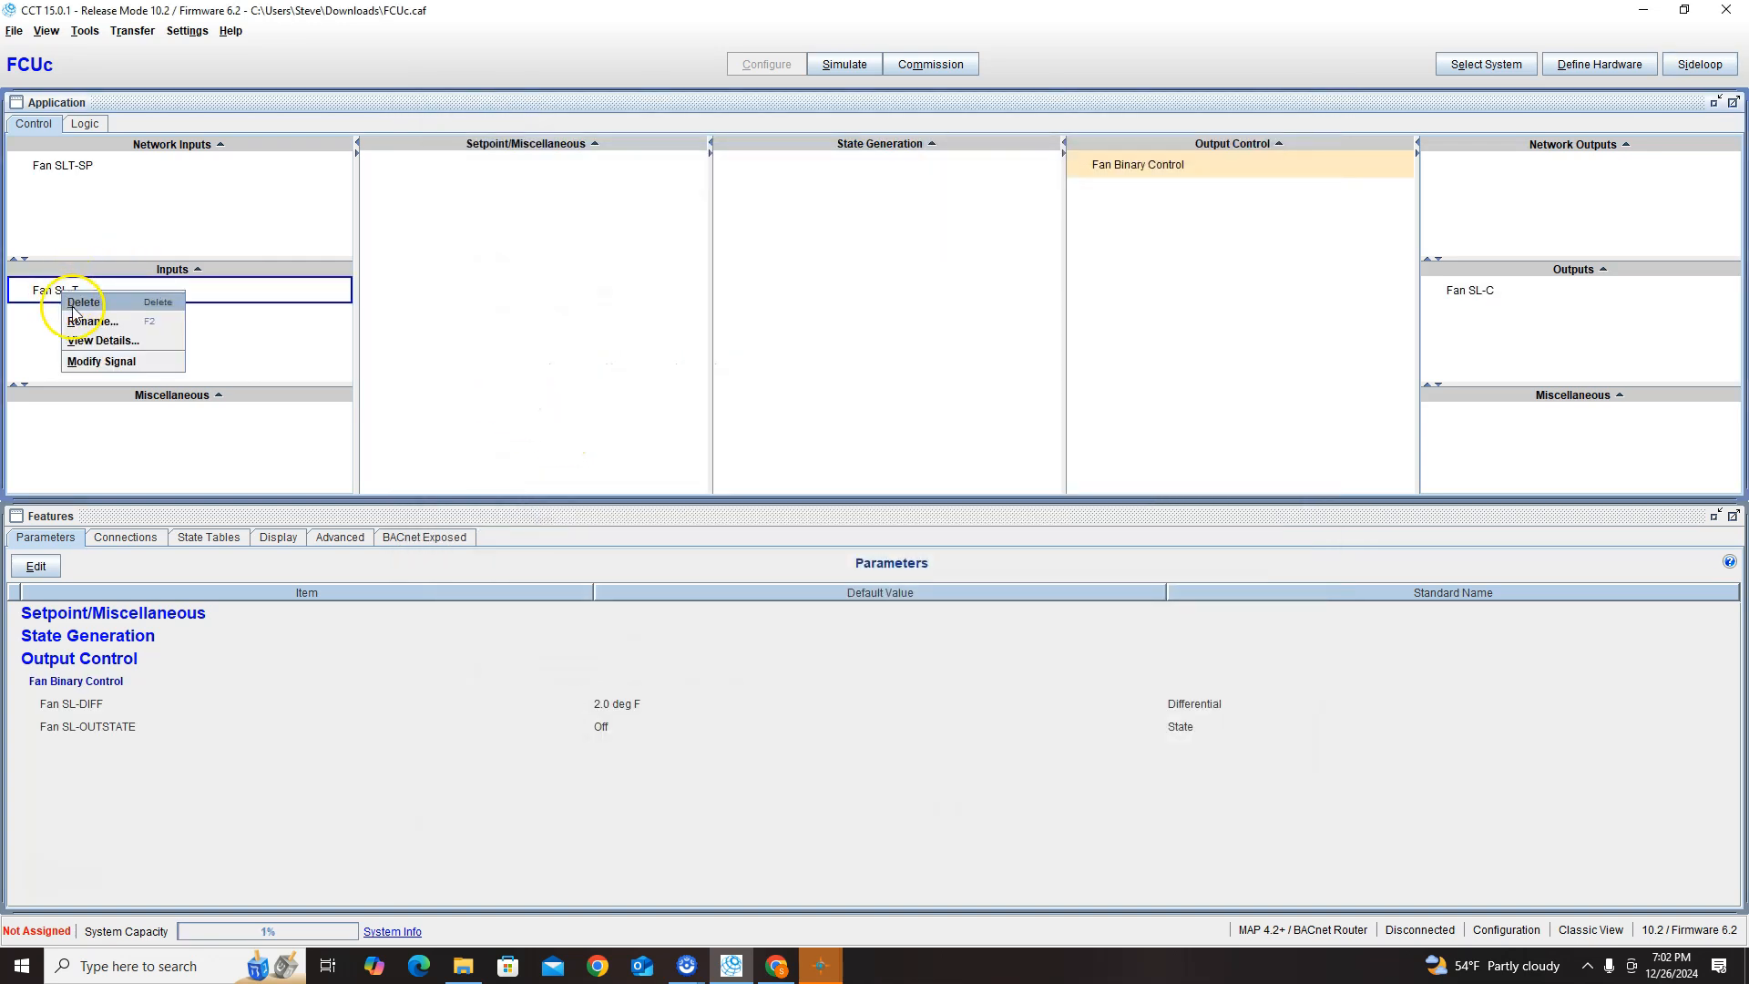
left_click(137, 321)
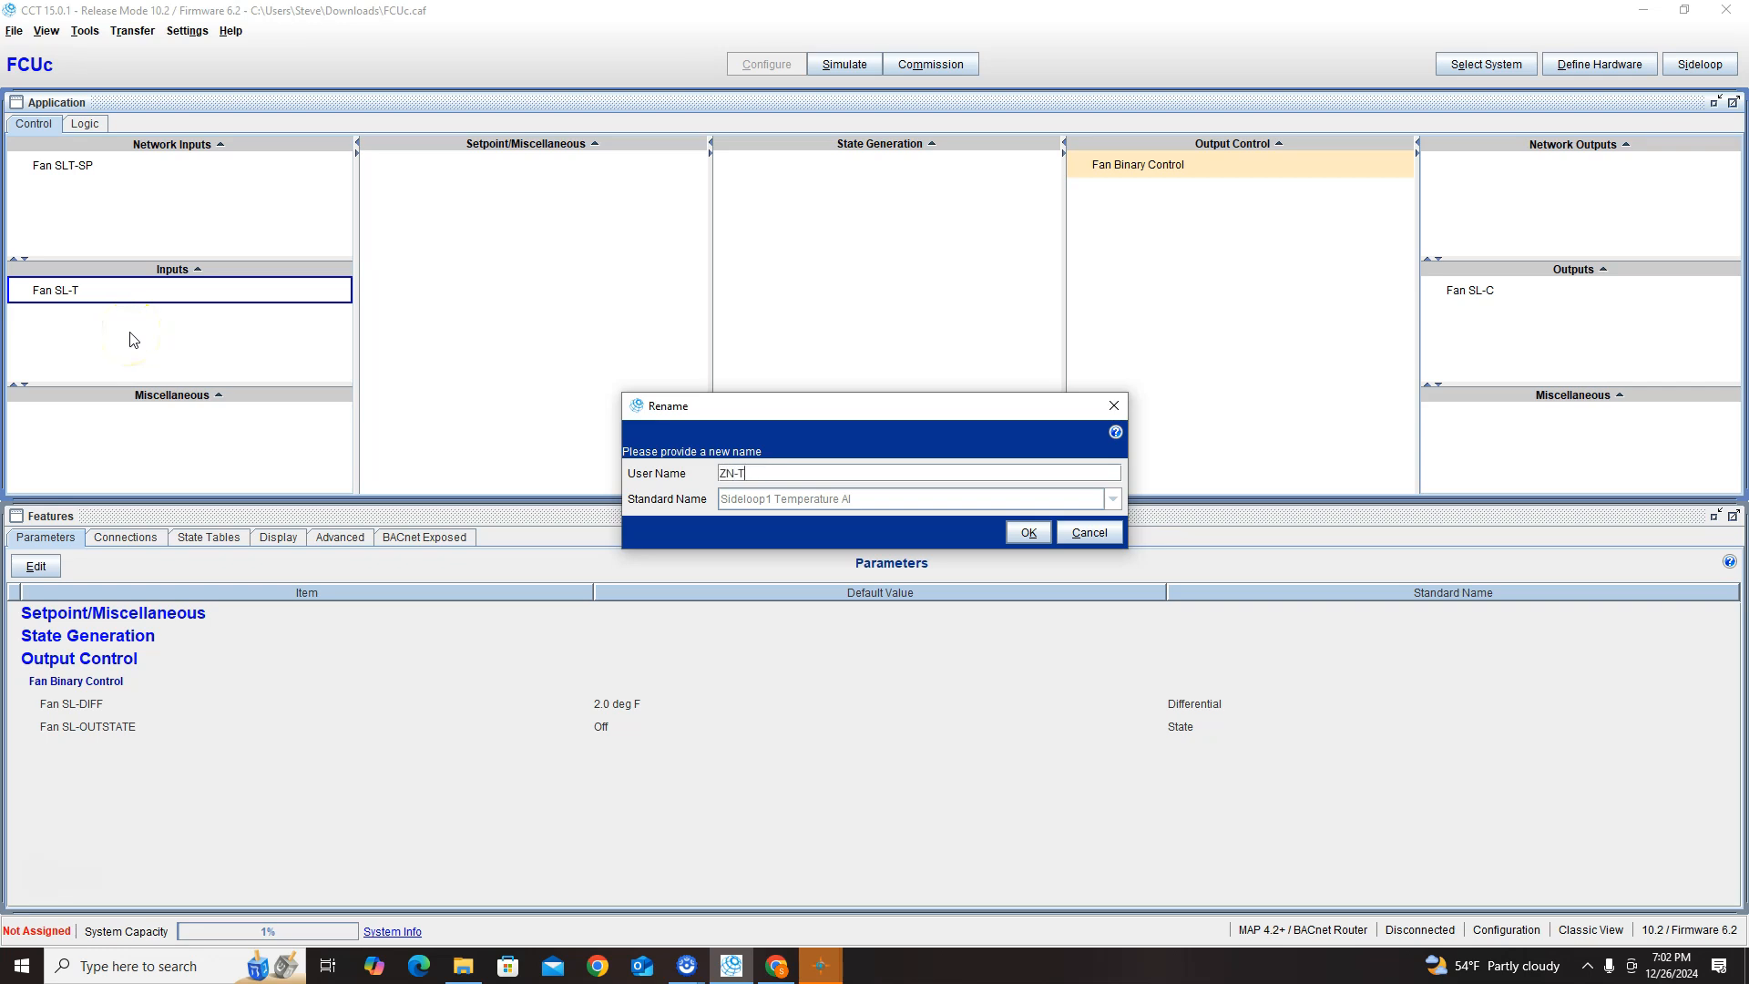
left_click(1026, 532)
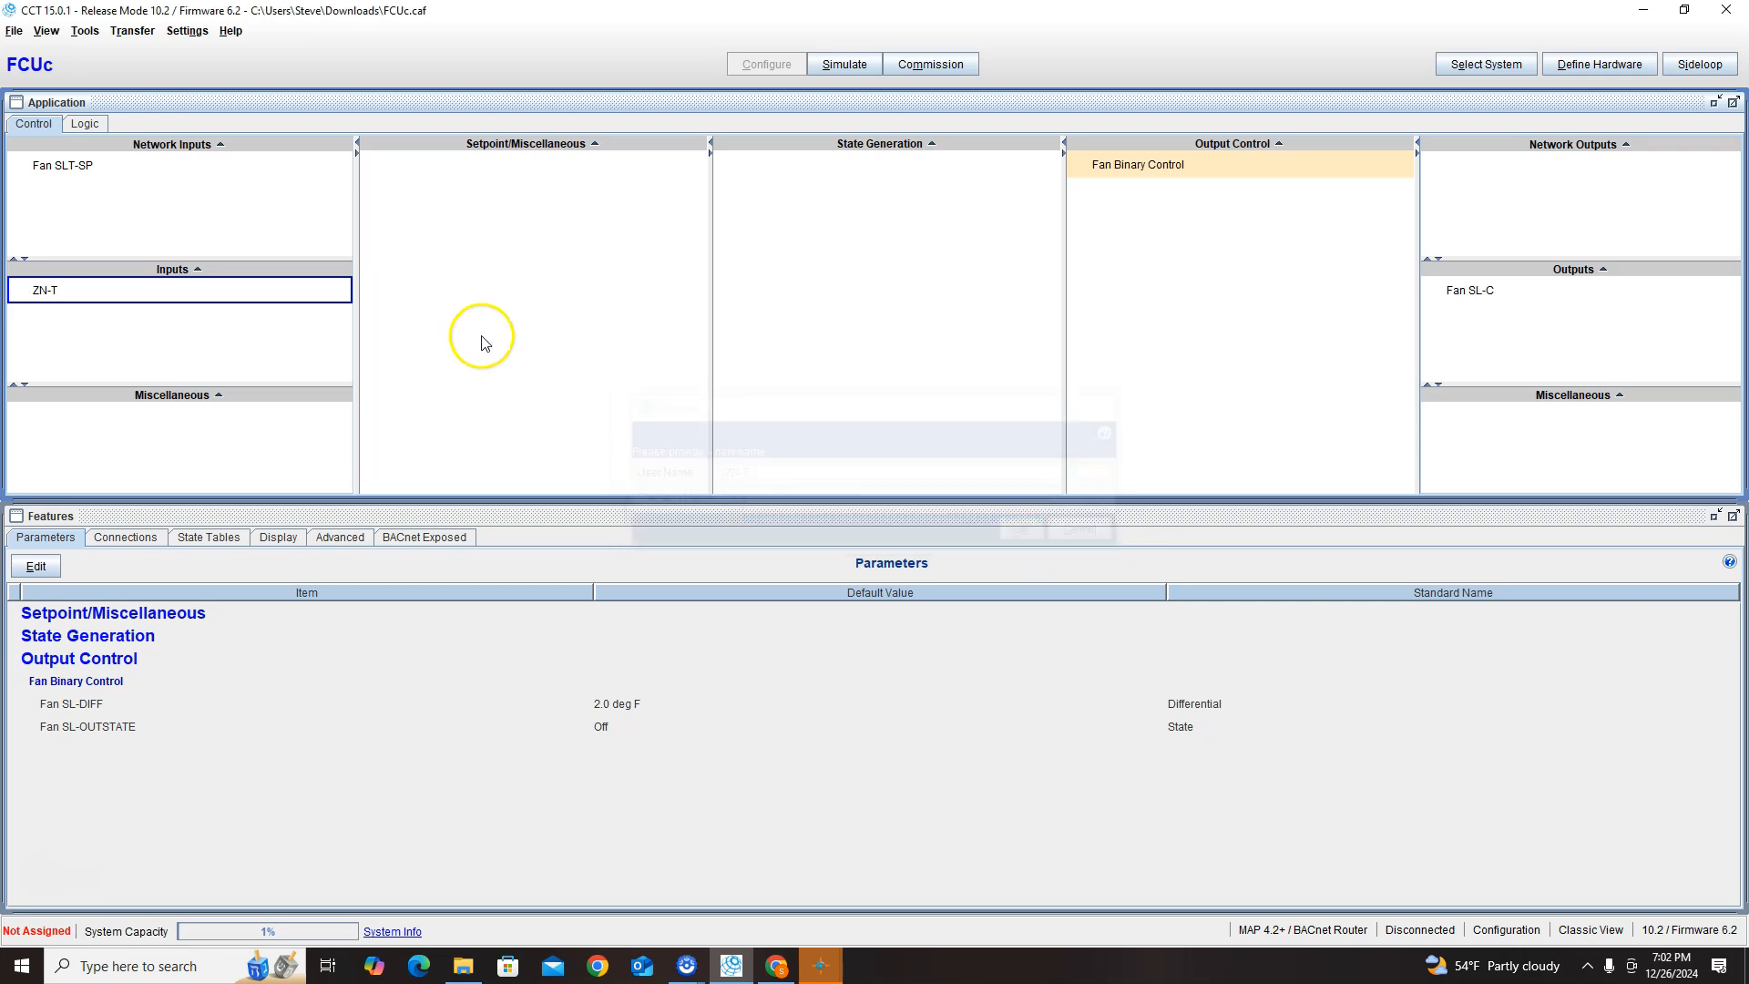
- Rename the Fan SLT-SP network input to ZNT-SP
left_click(66, 166)
right_click(66, 165)
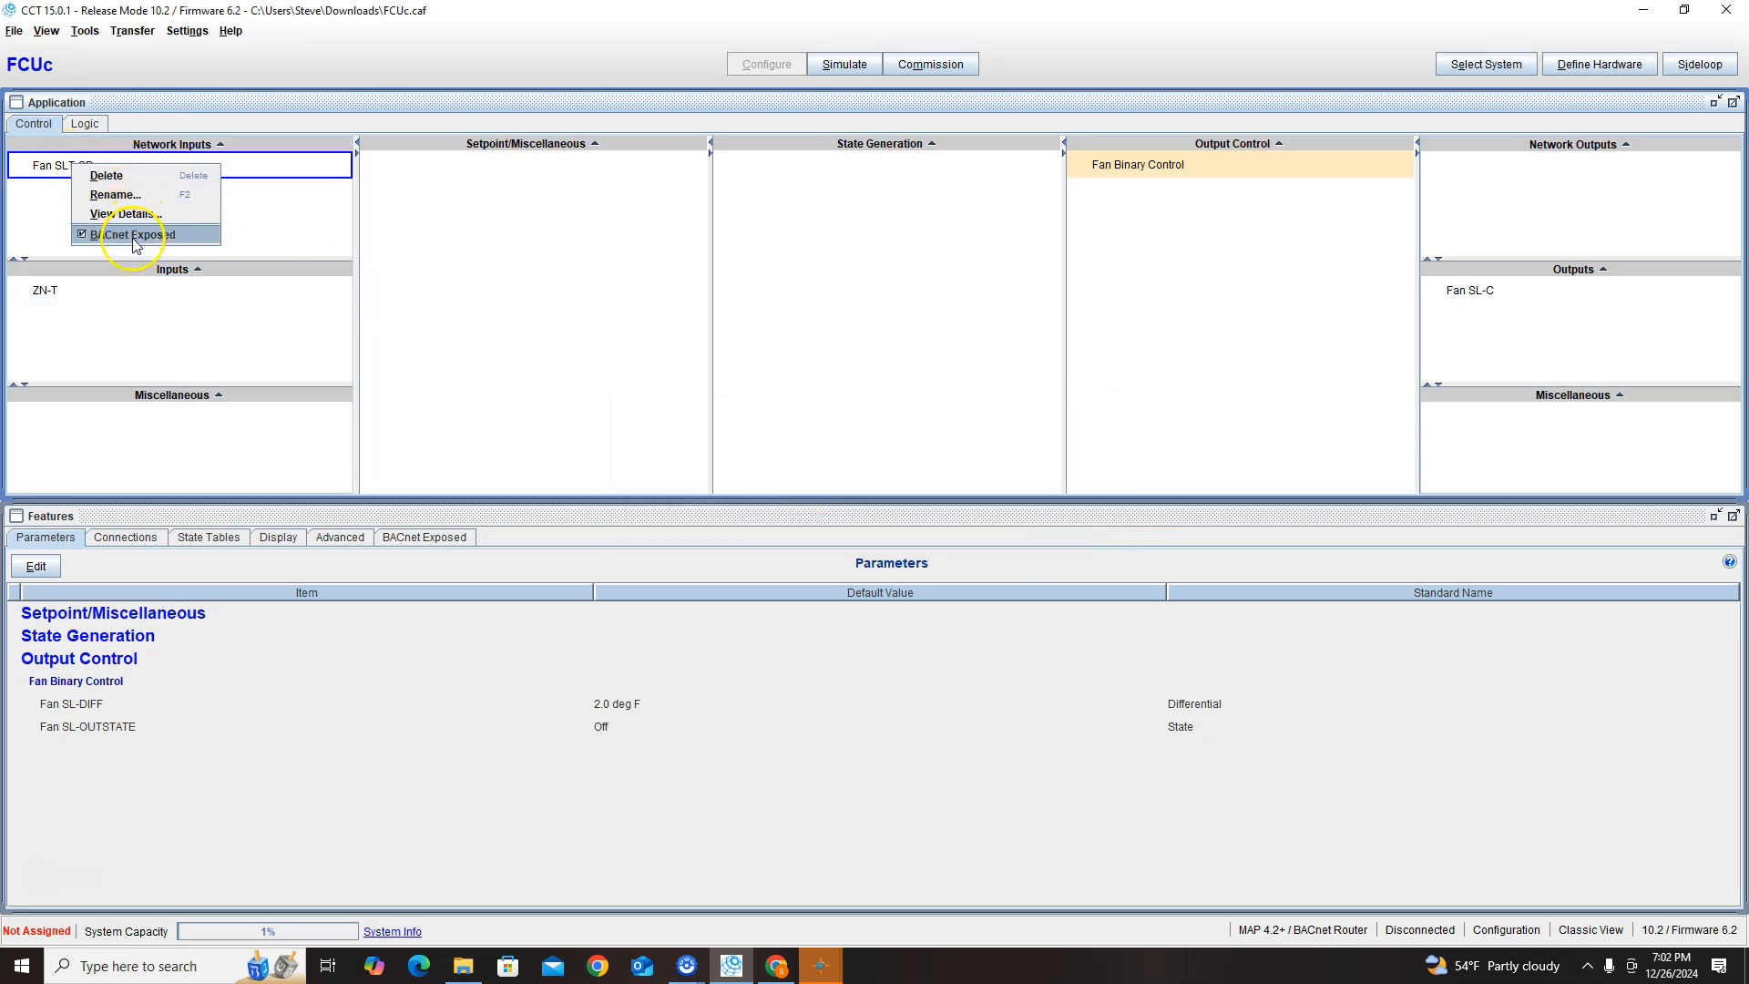
left_click(132, 195)
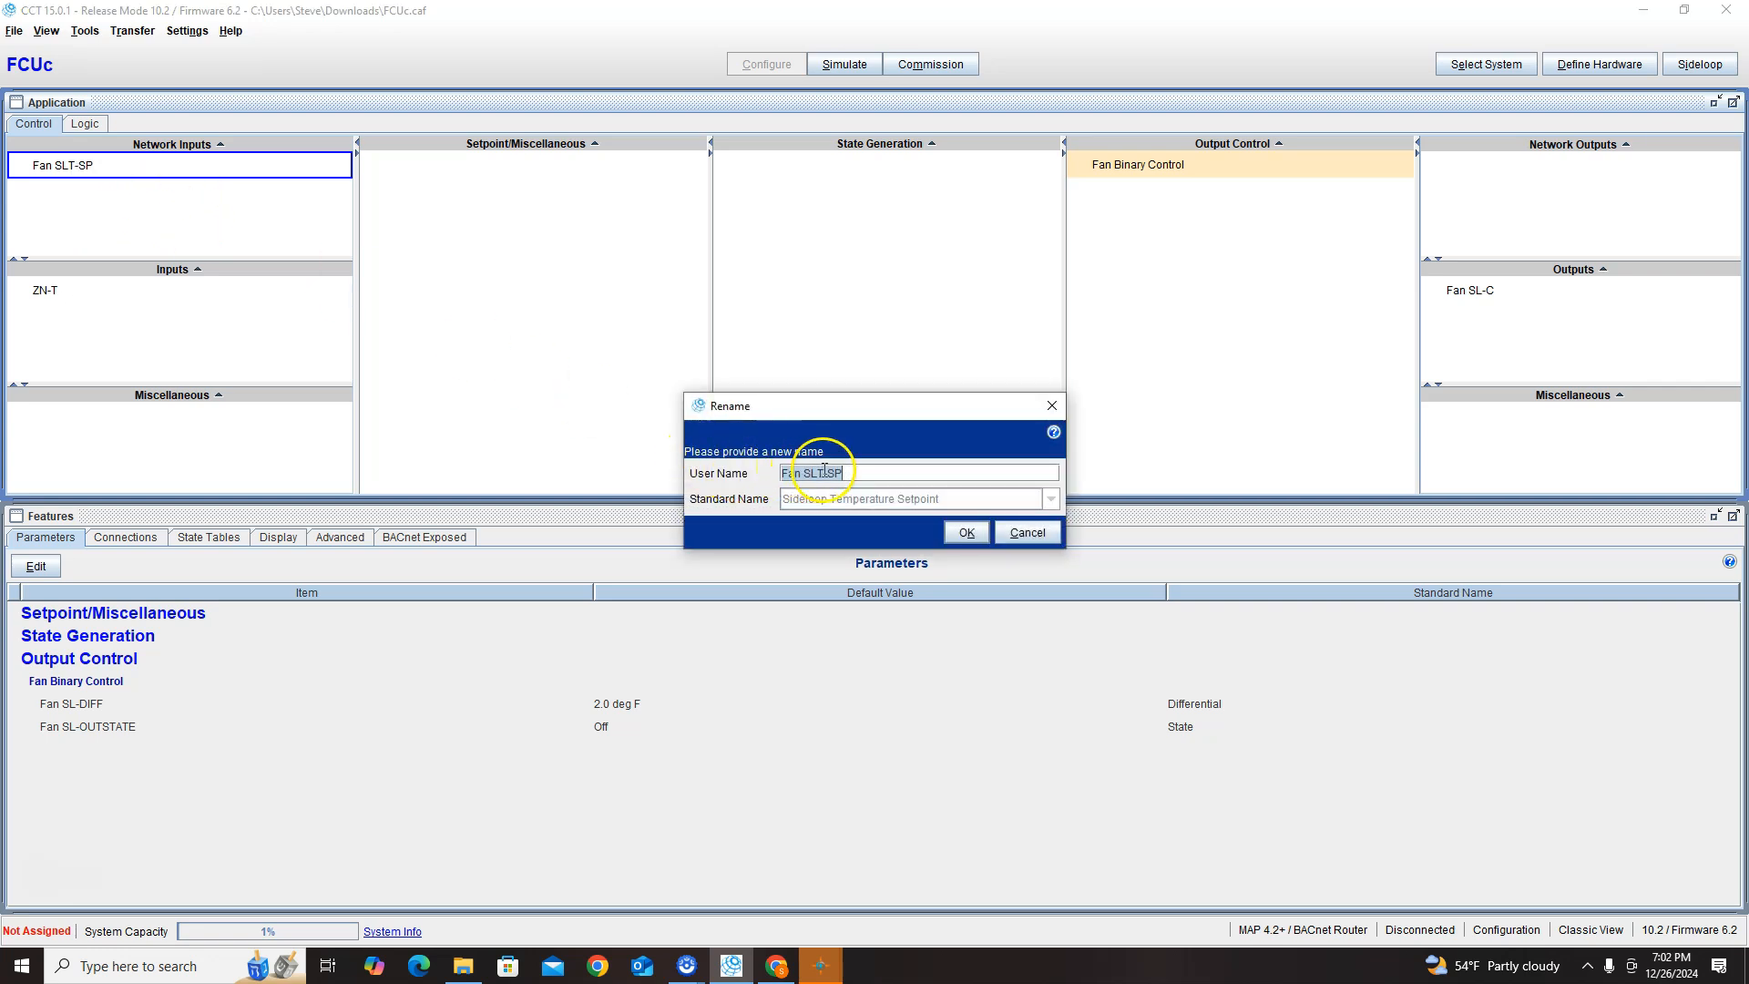
left_click_drag(817, 473, 758, 477)
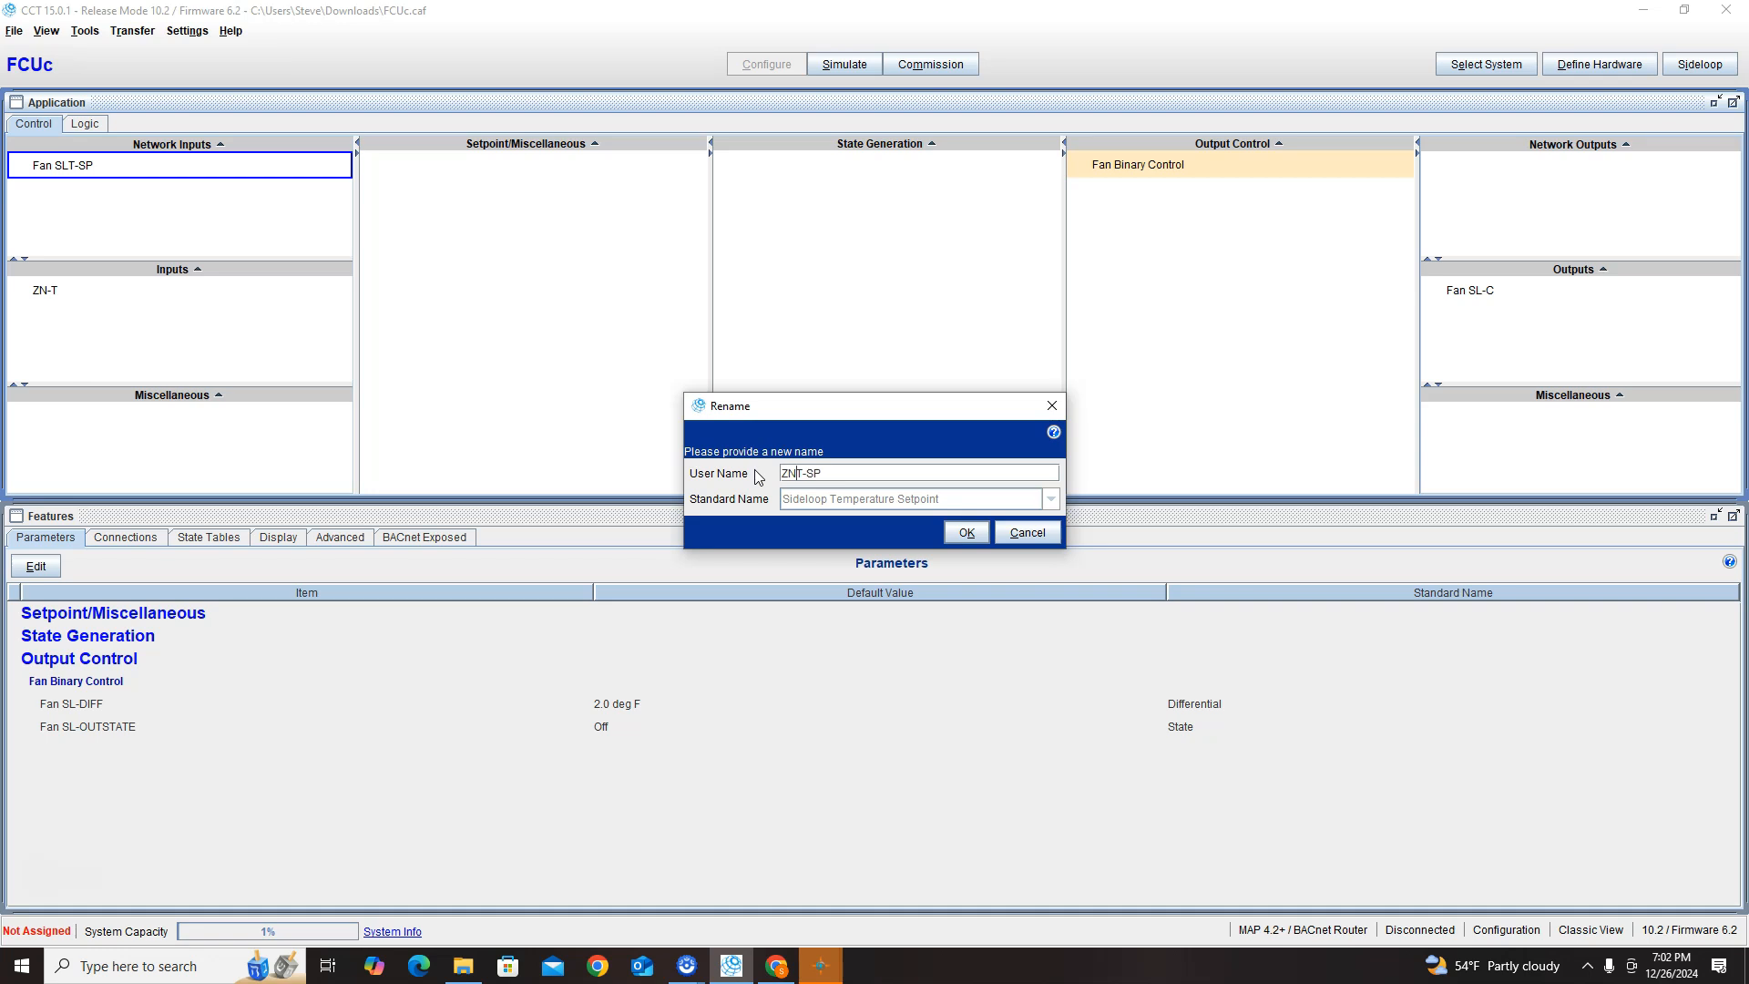
left_click(966, 532)
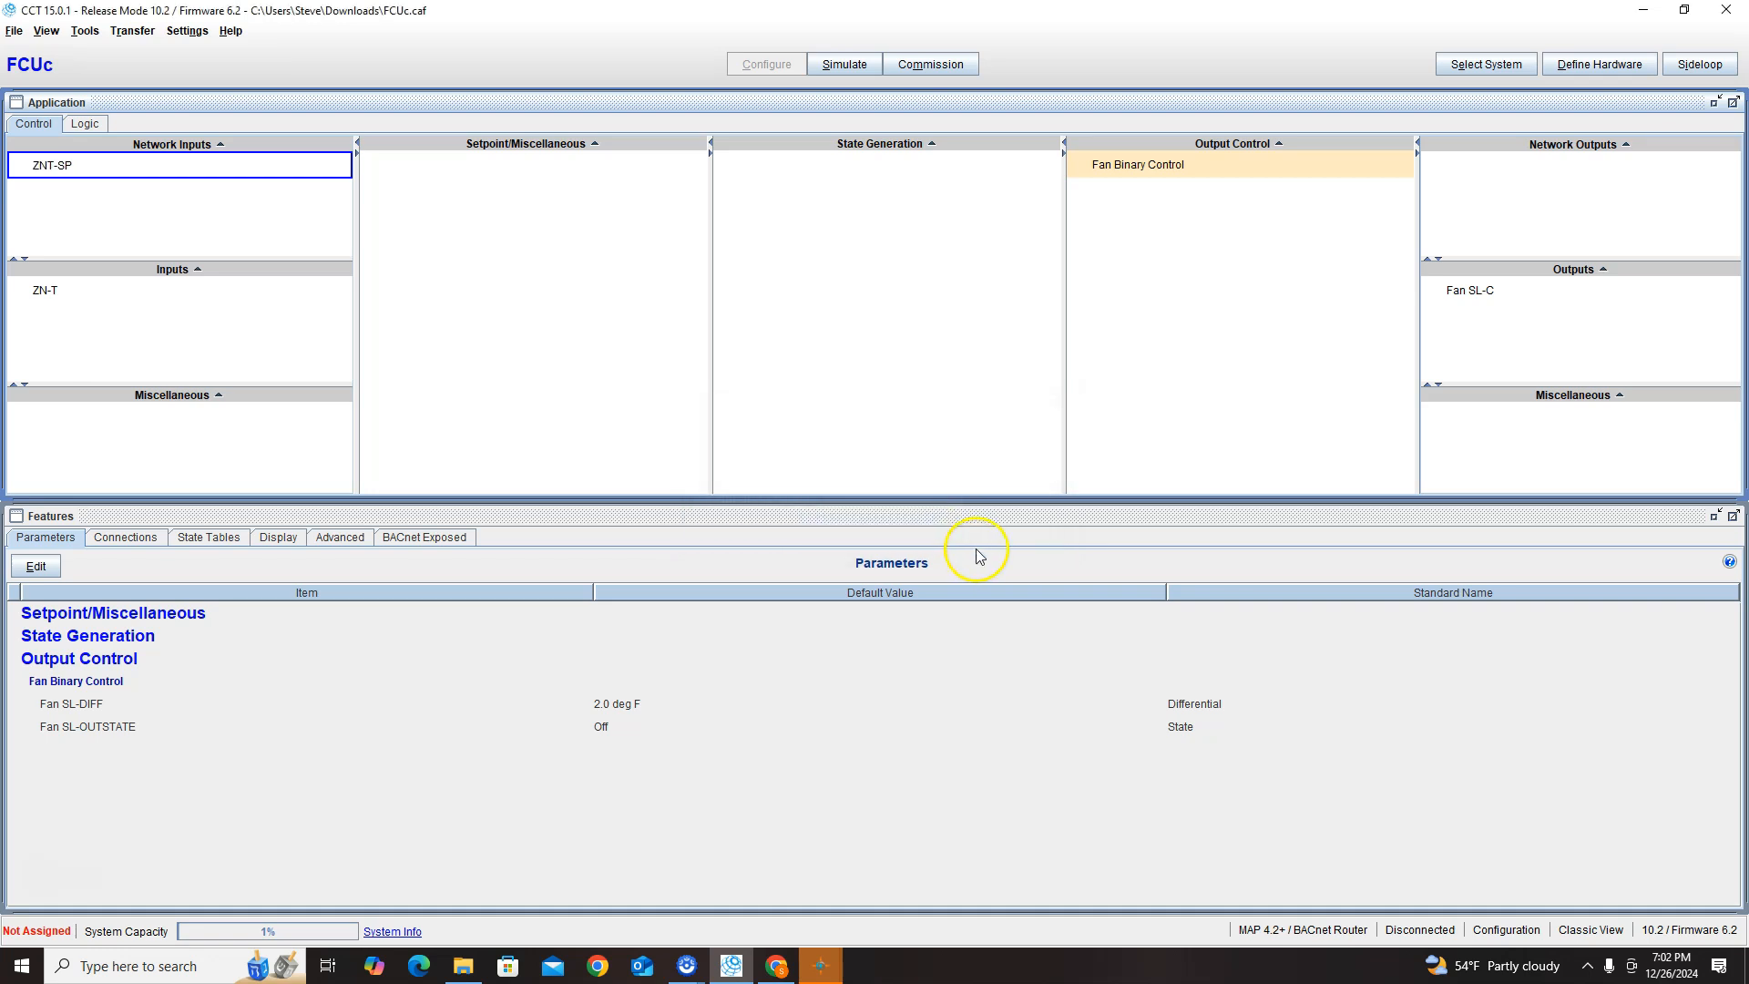
- Rename the Fan SL-C output to SF-C
left_click(1473, 304)
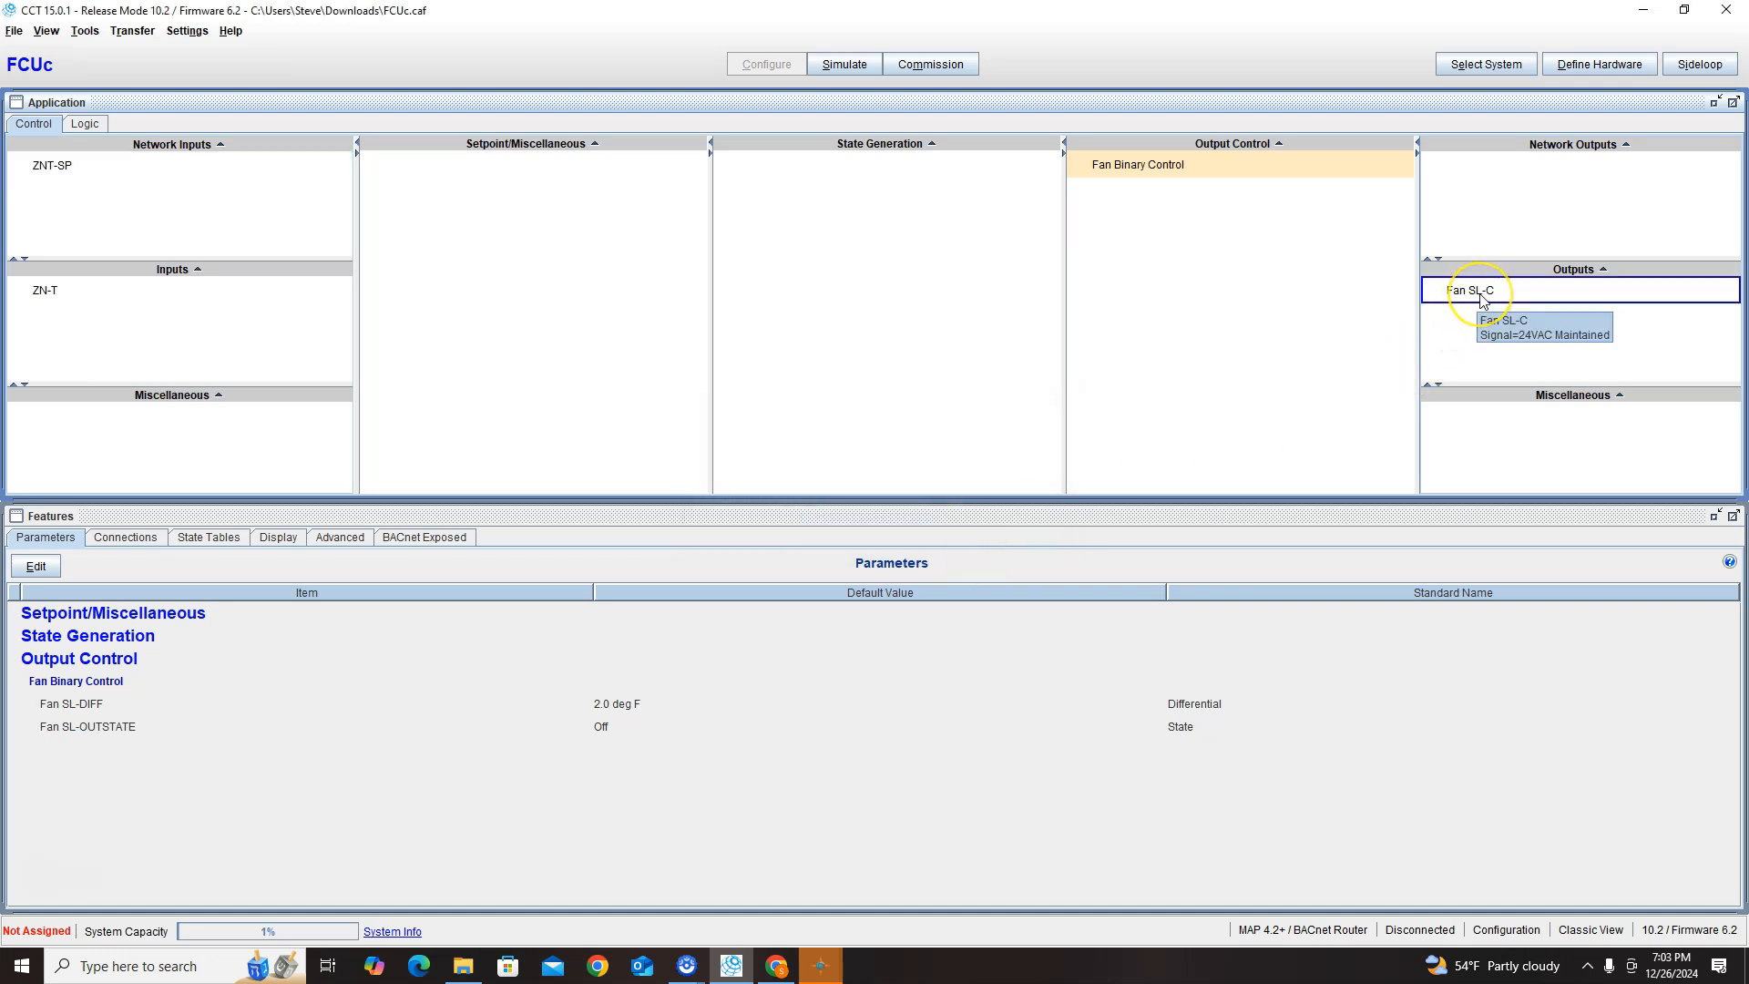
right_click(1479, 300)
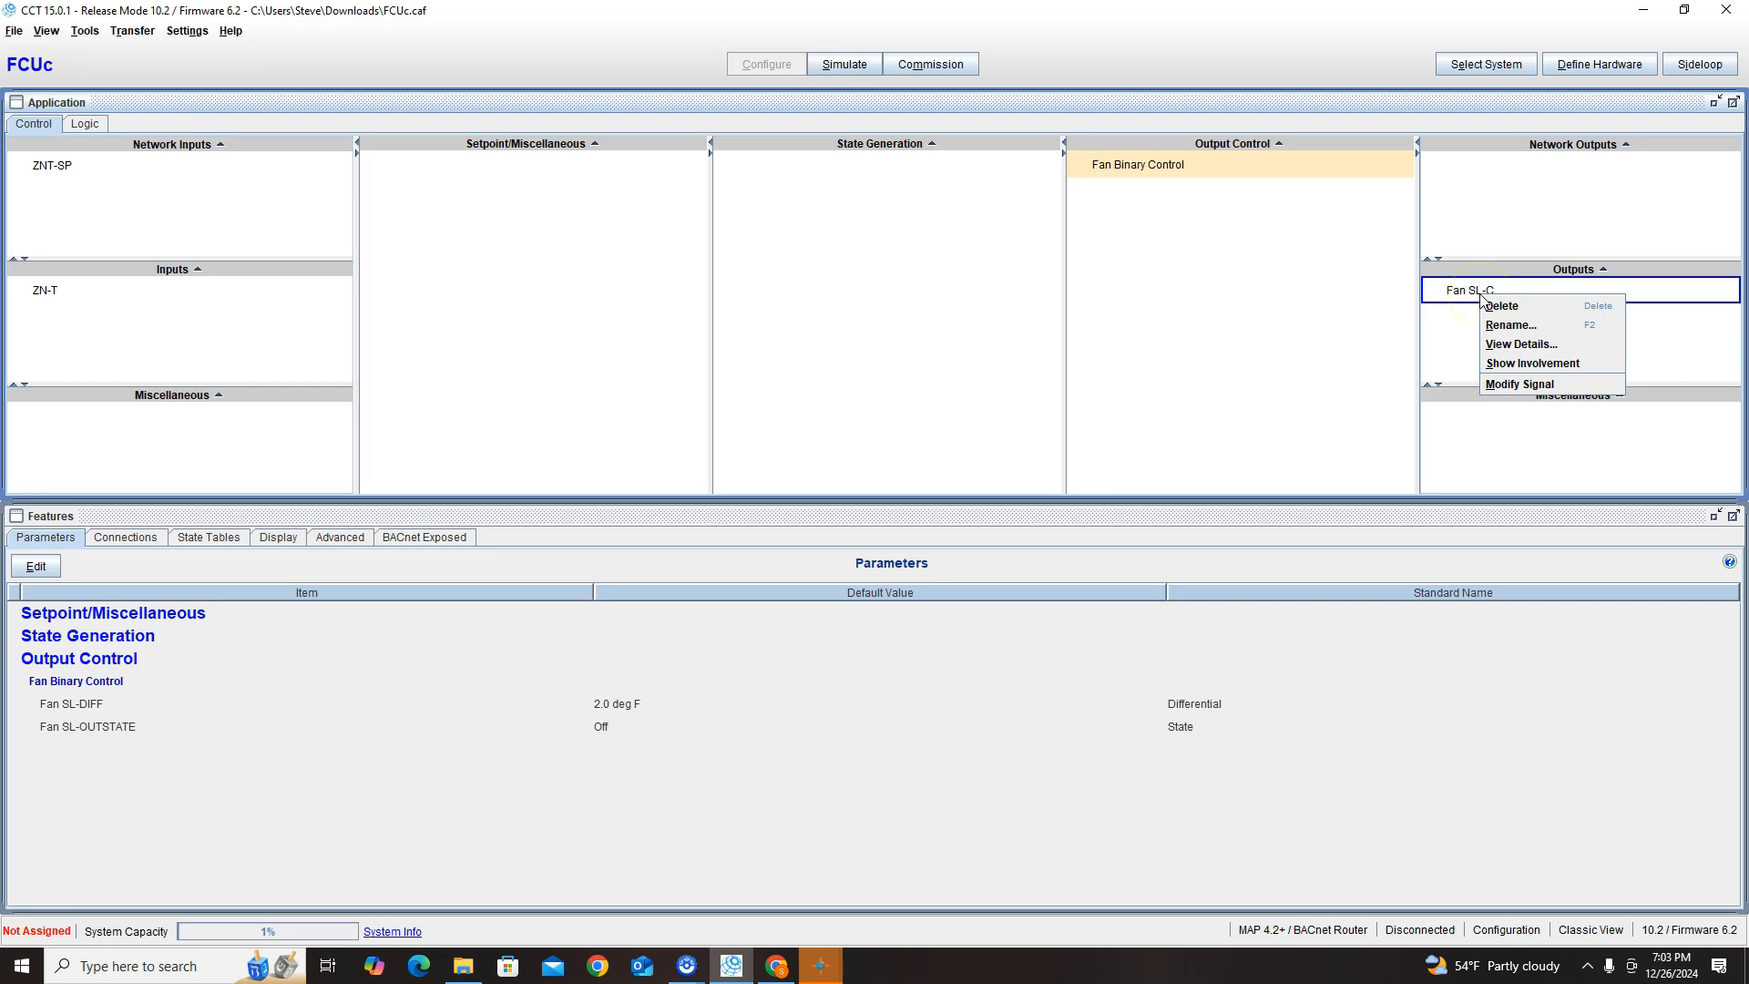
left_click(1517, 326)
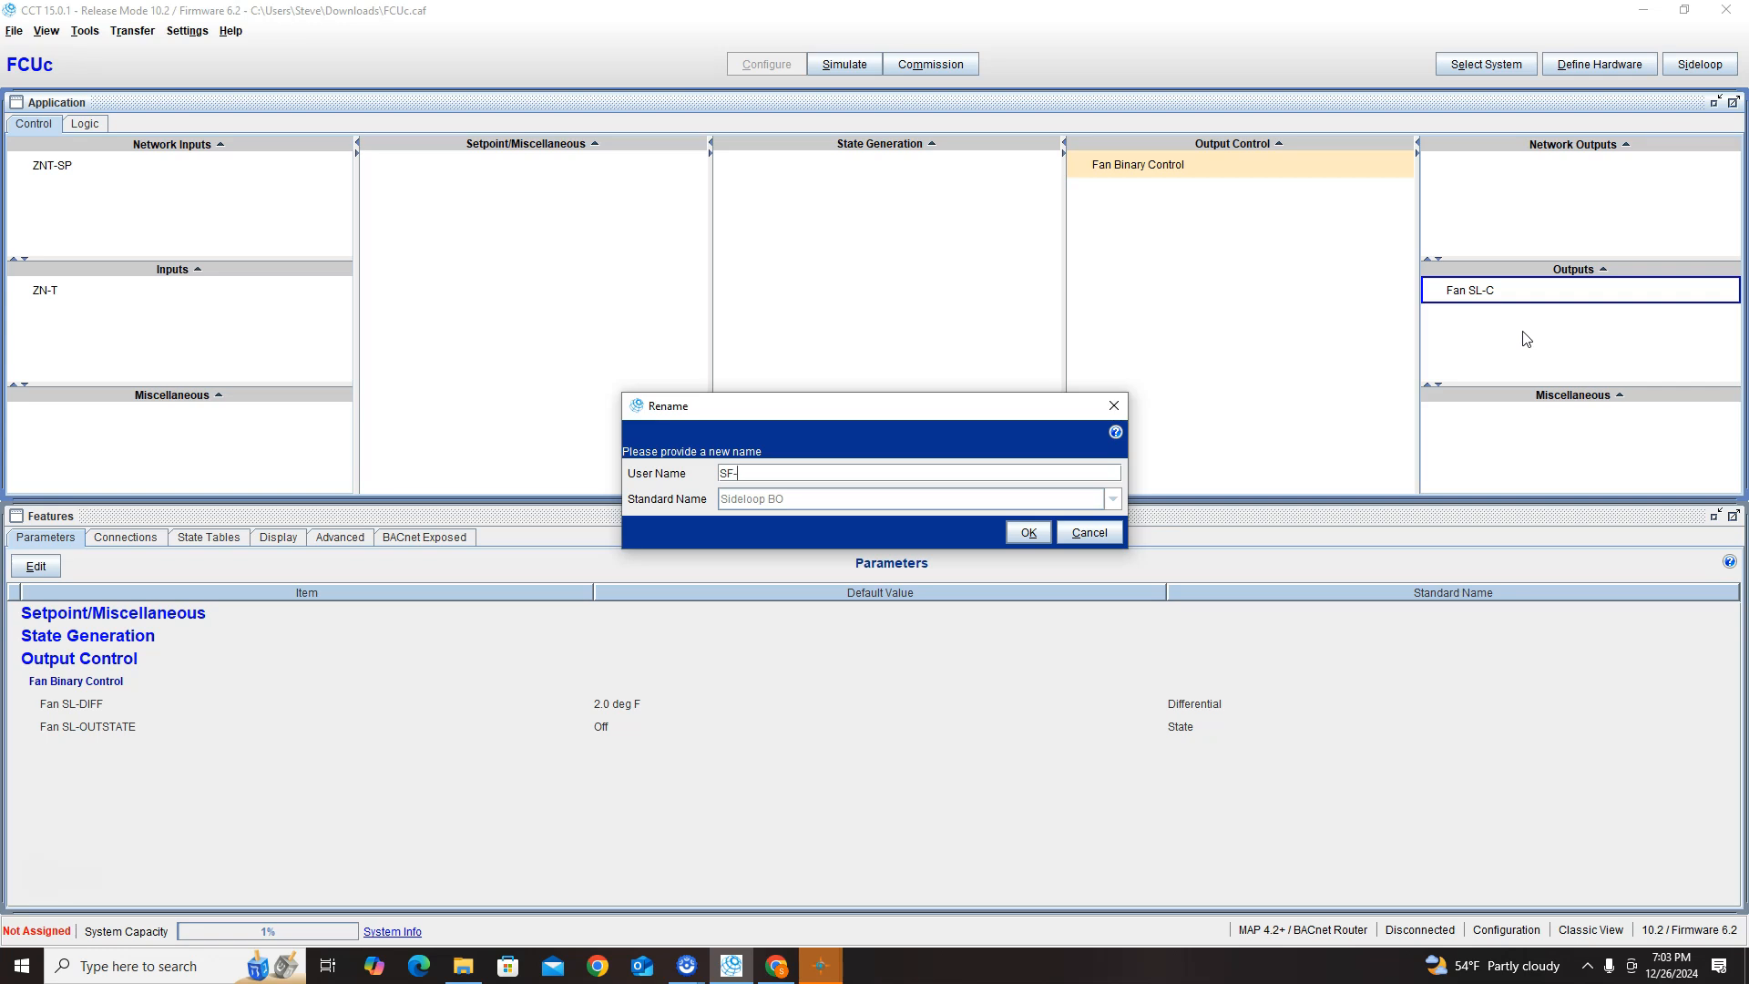
left_click(1028, 533)
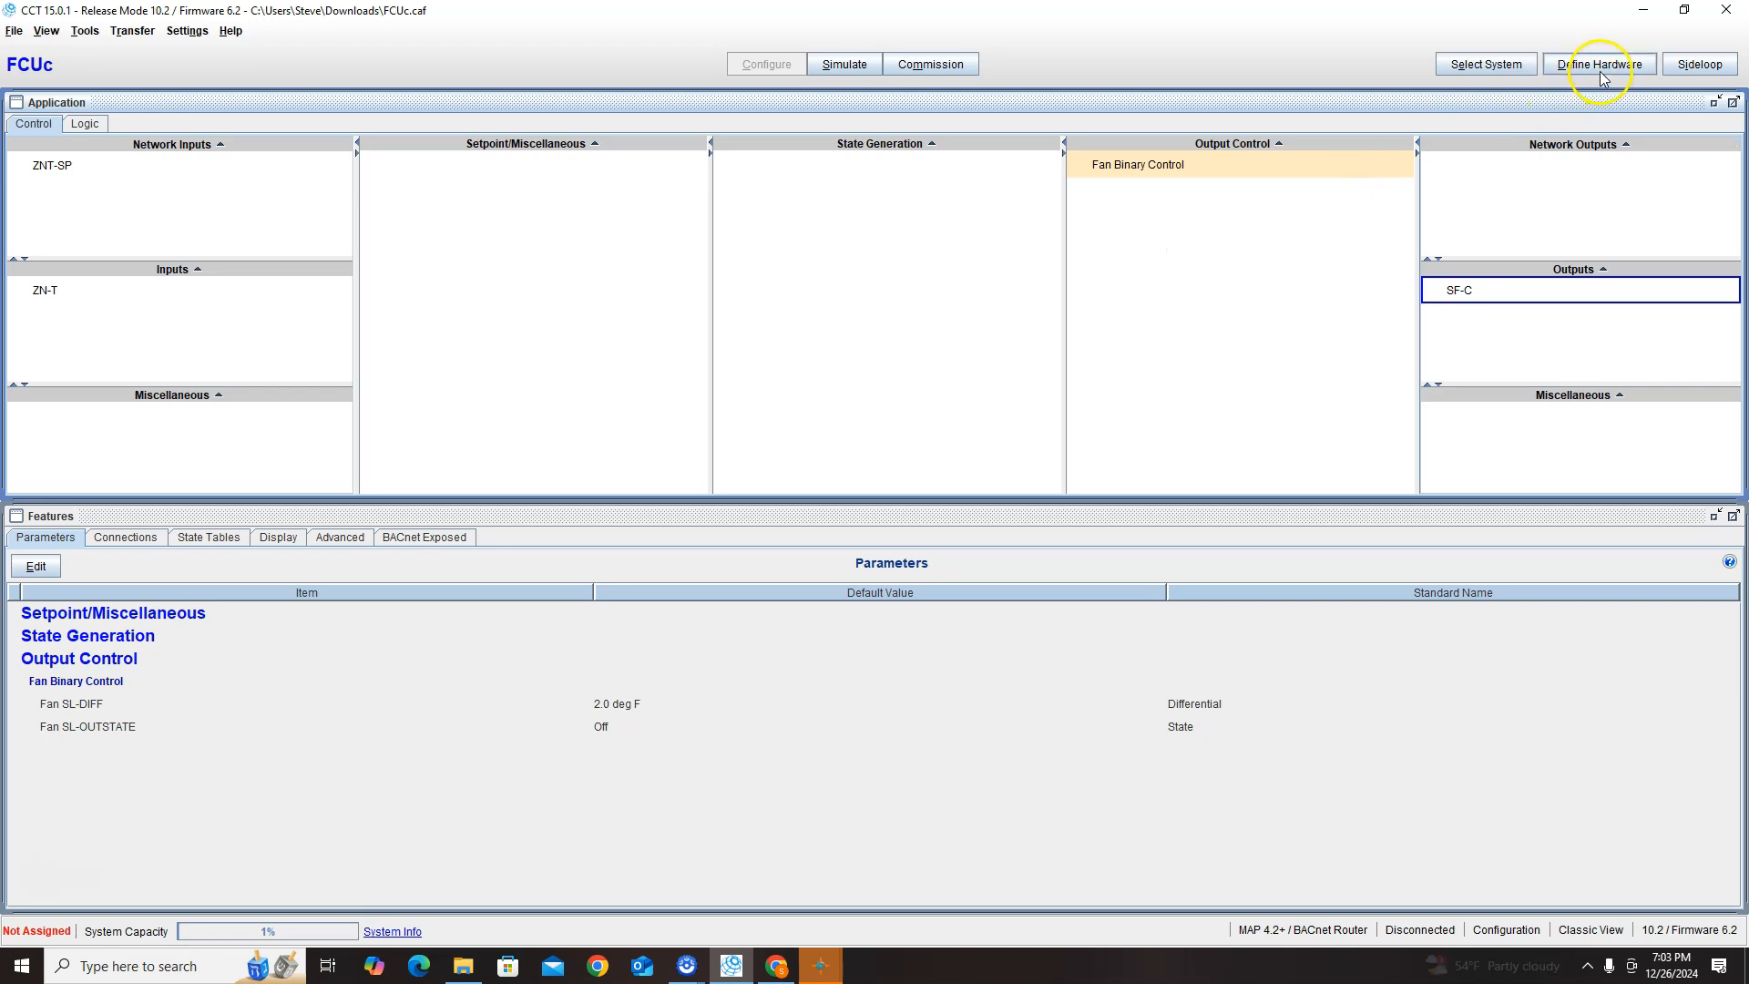
- Add a direct-acting temperature feedback sideloop named CLG that uses an existing input and a proportional actuator, without interlock state selection
left_click(1700, 64)
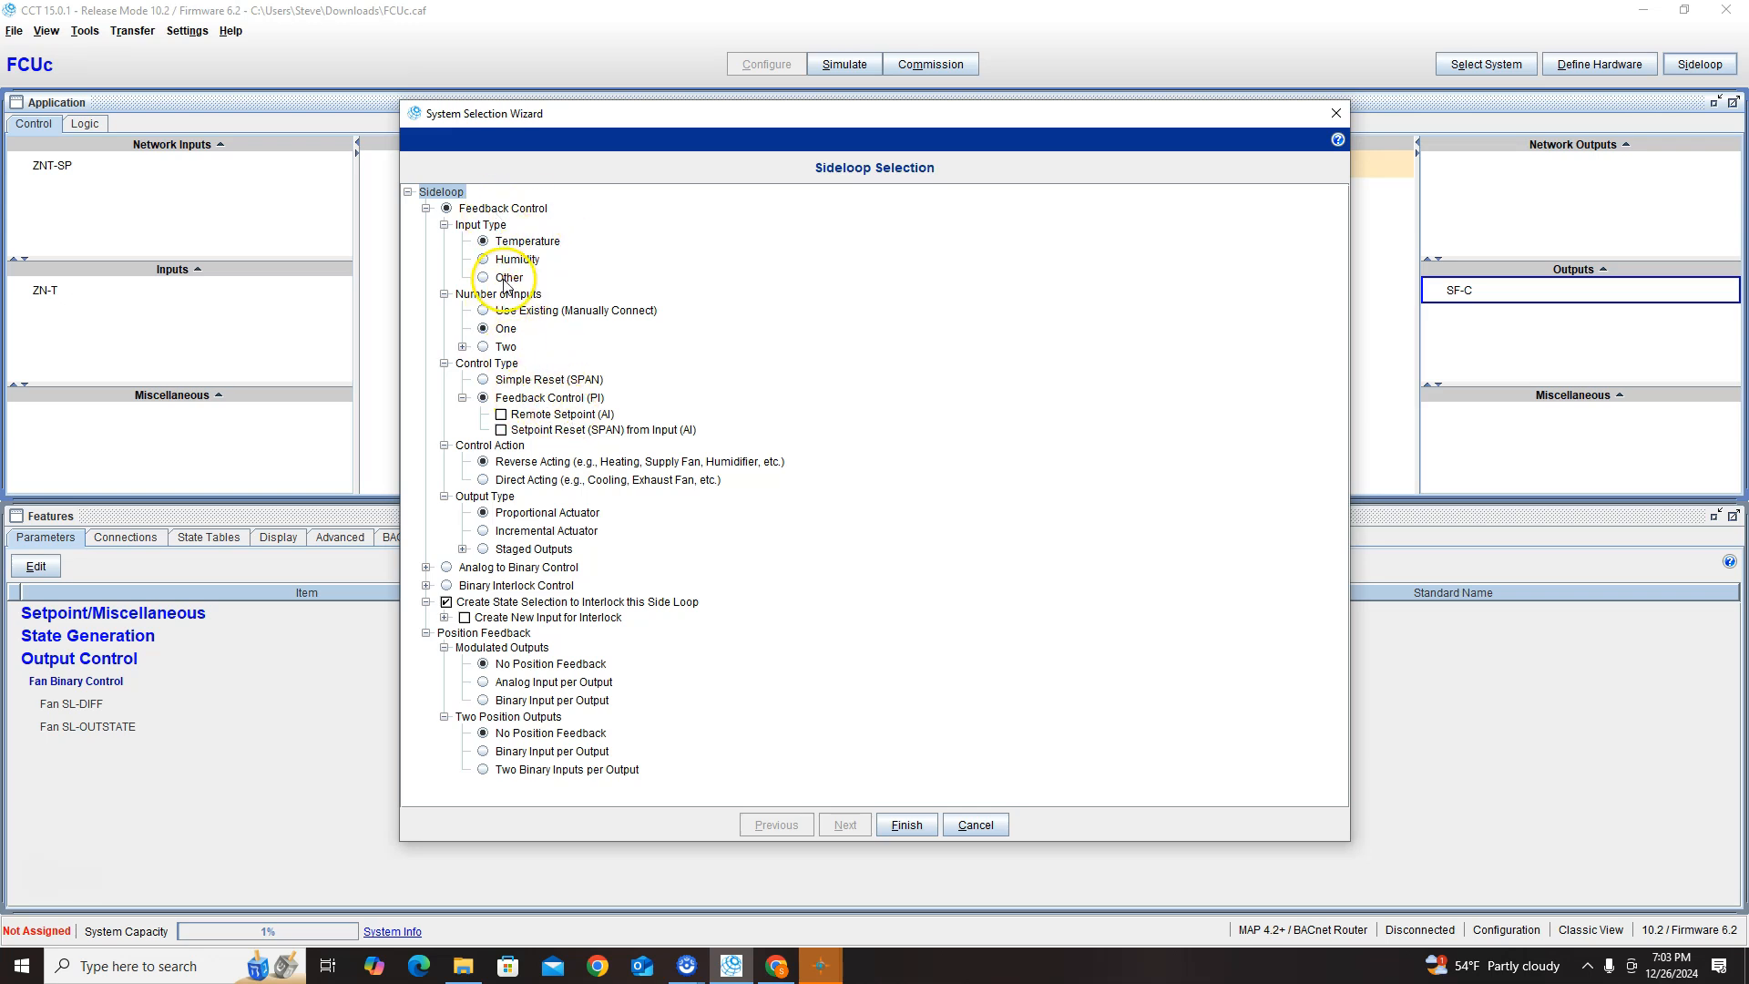
left_click(484, 480)
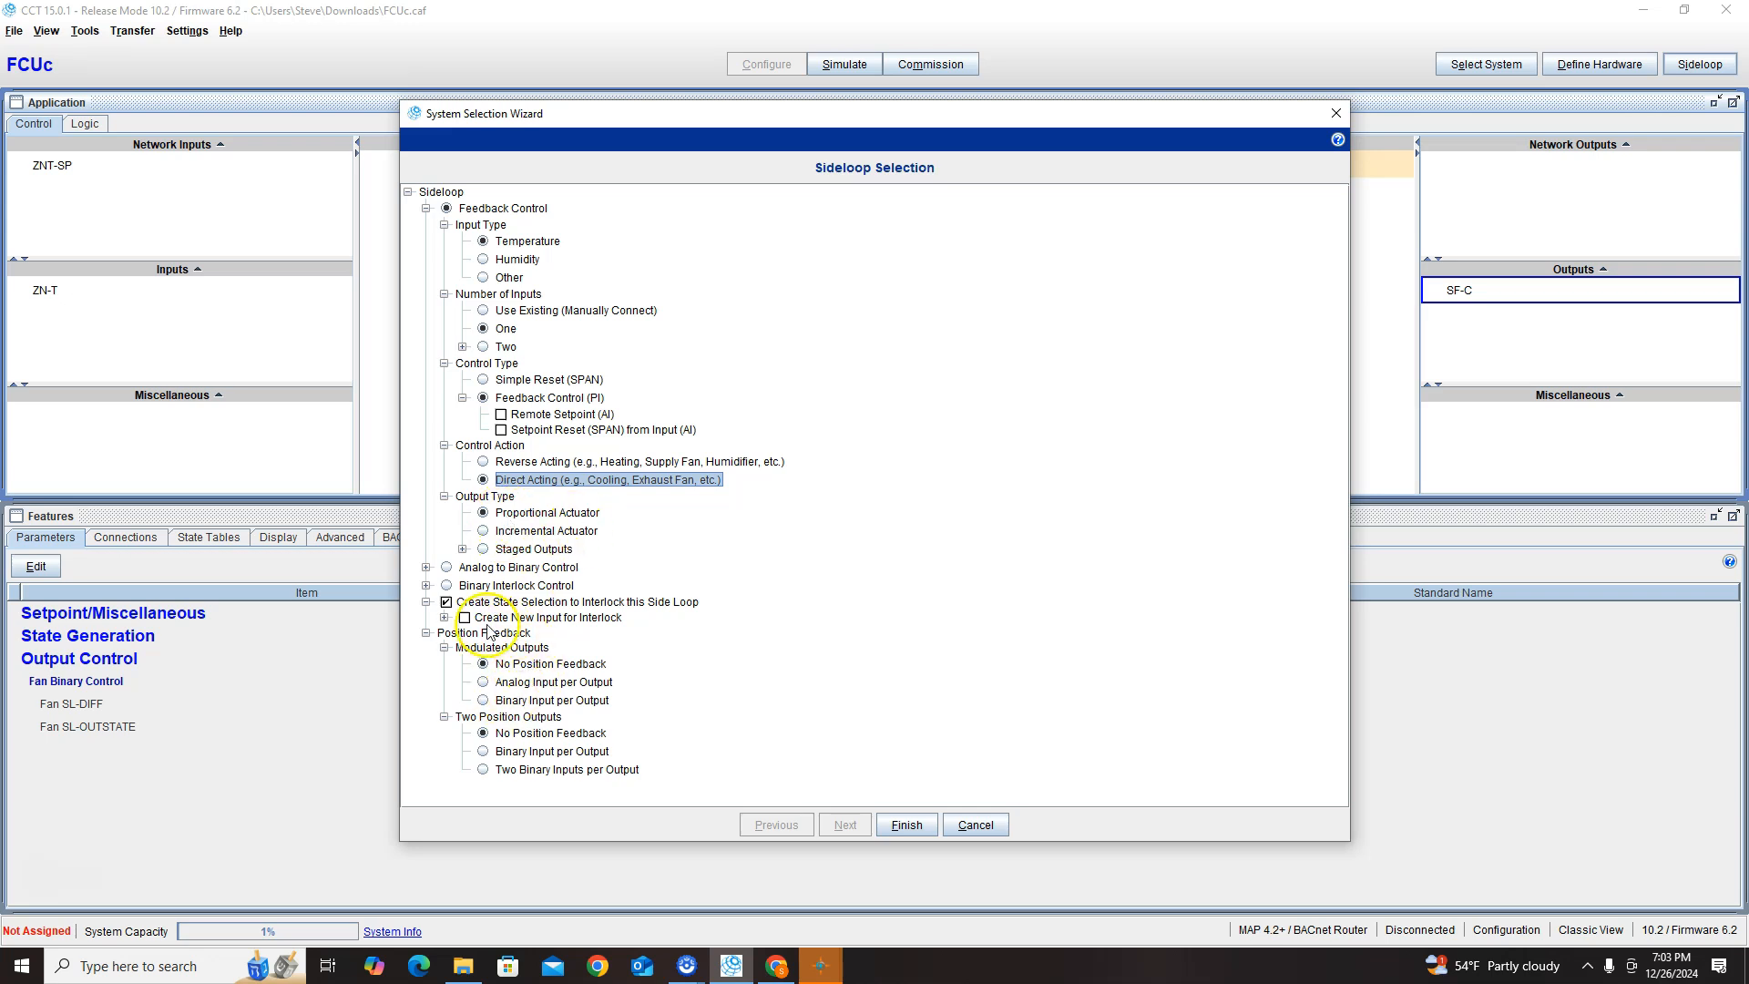
left_click(446, 602)
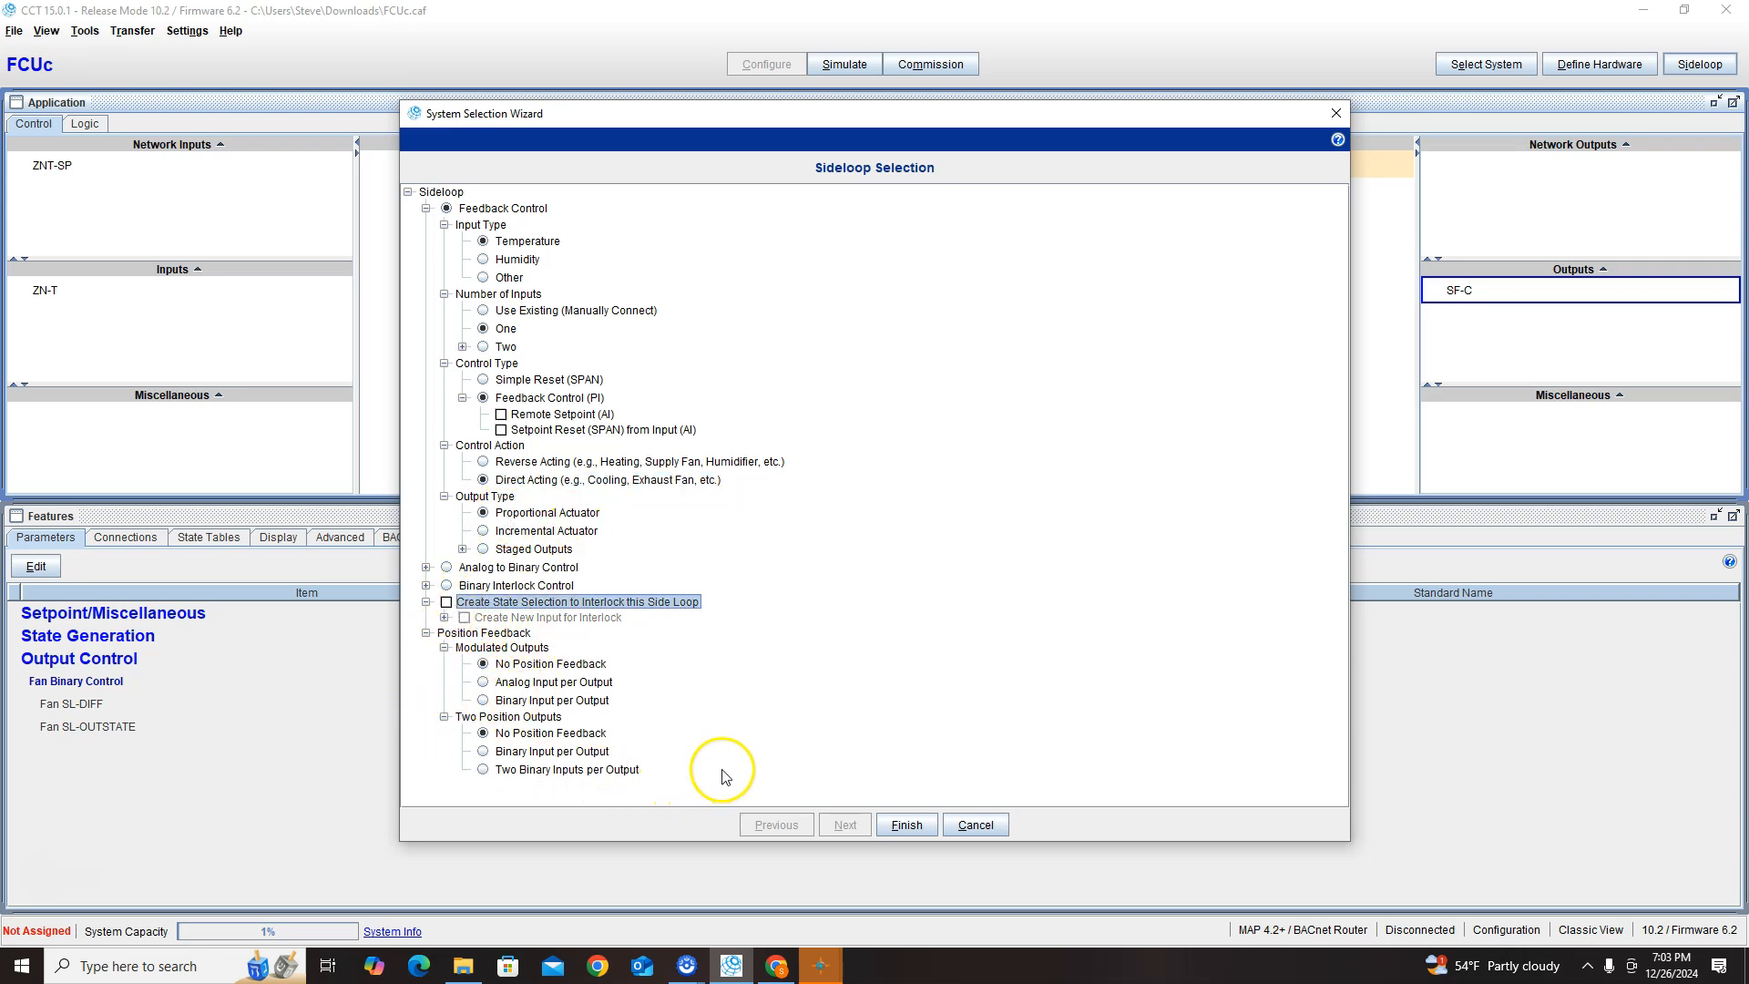
left_click(907, 826)
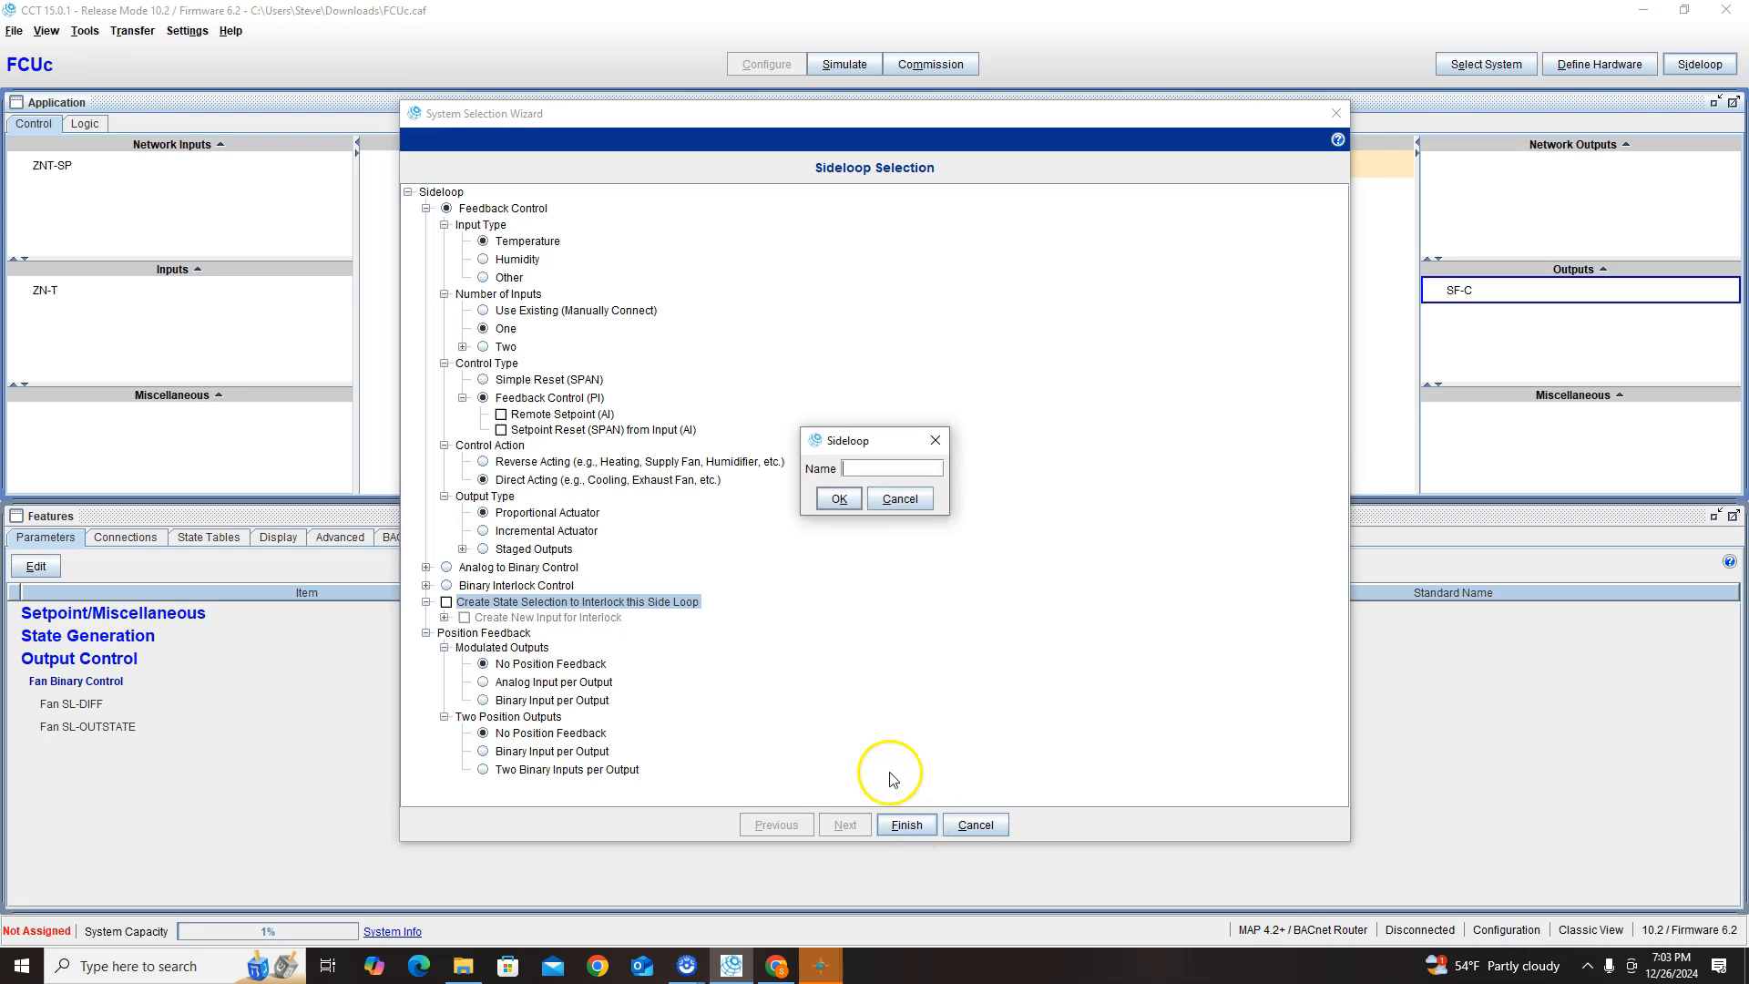
left_click(898, 497)
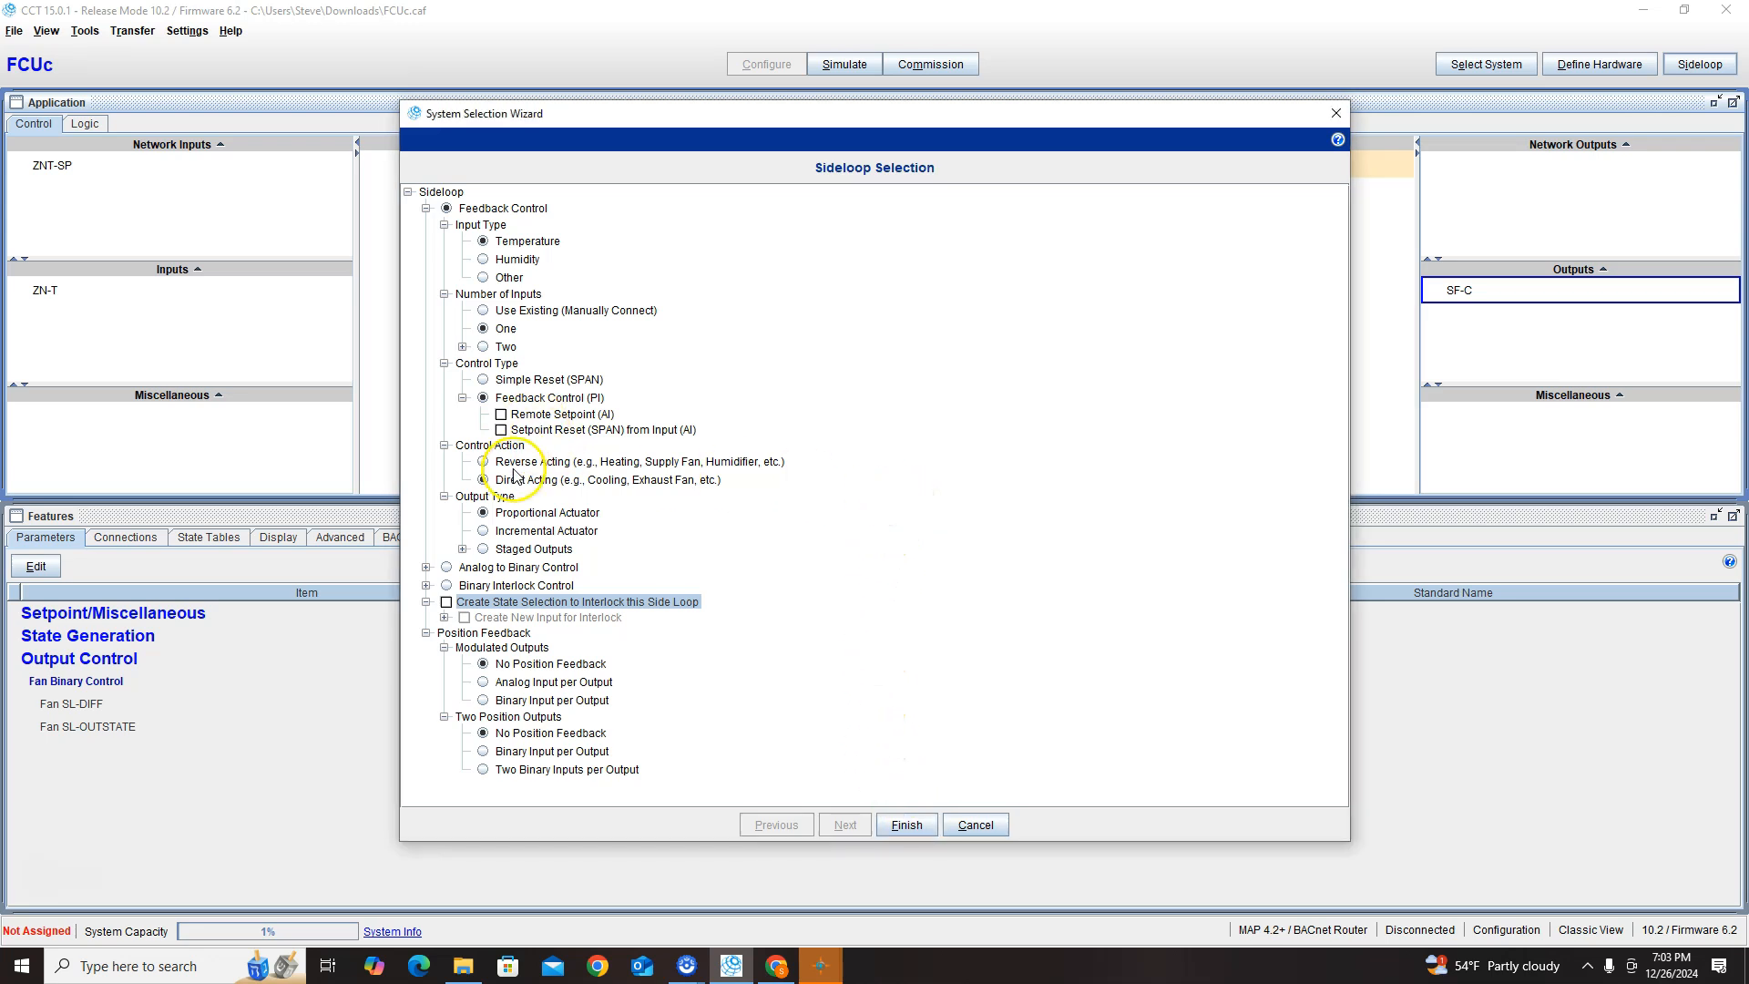
left_click(483, 311)
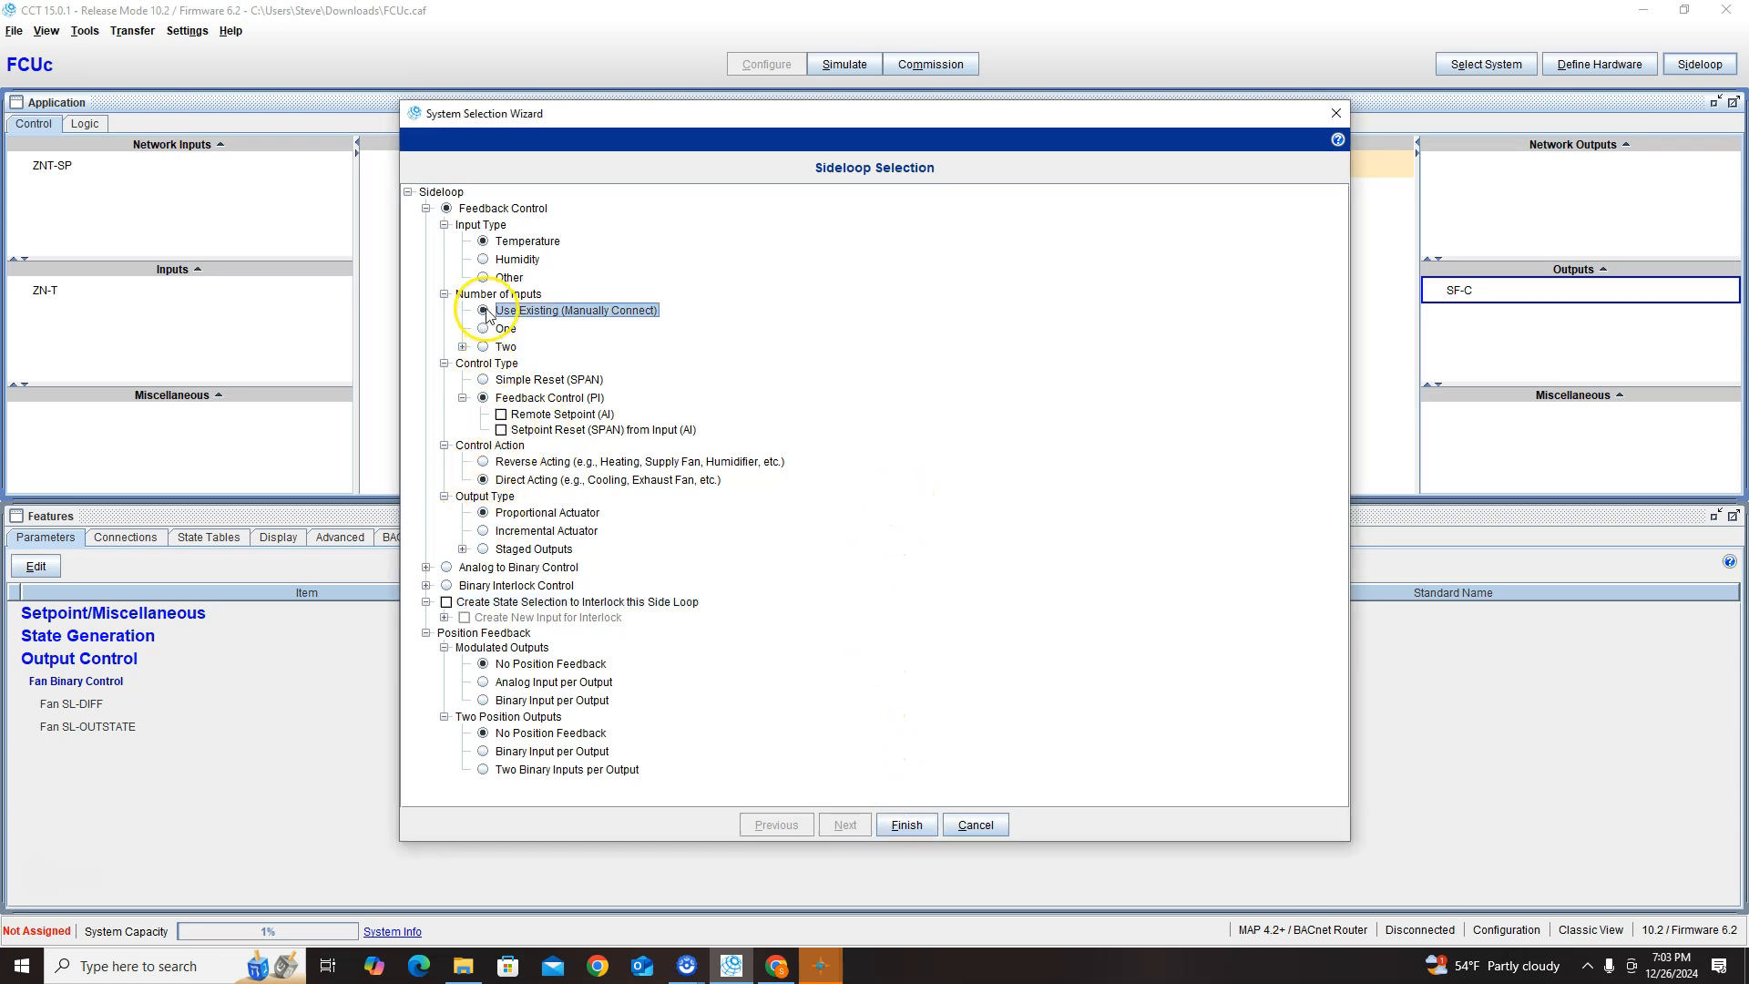
left_click(907, 826)
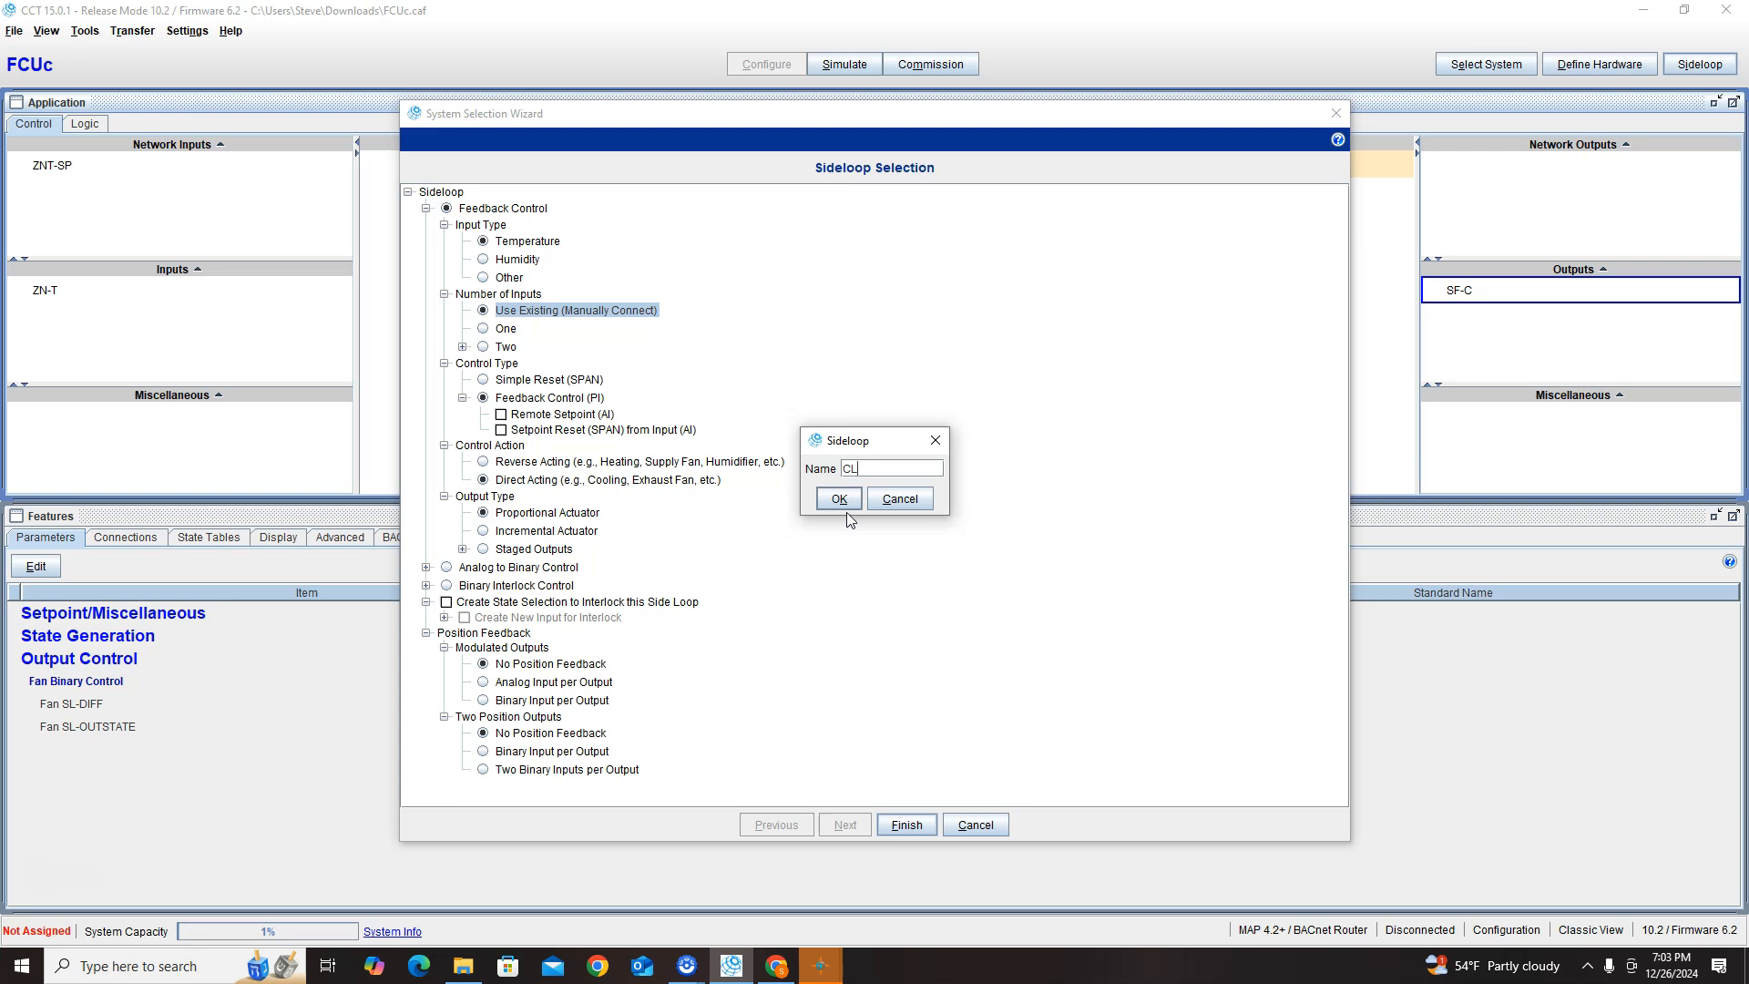
left_click(845, 503)
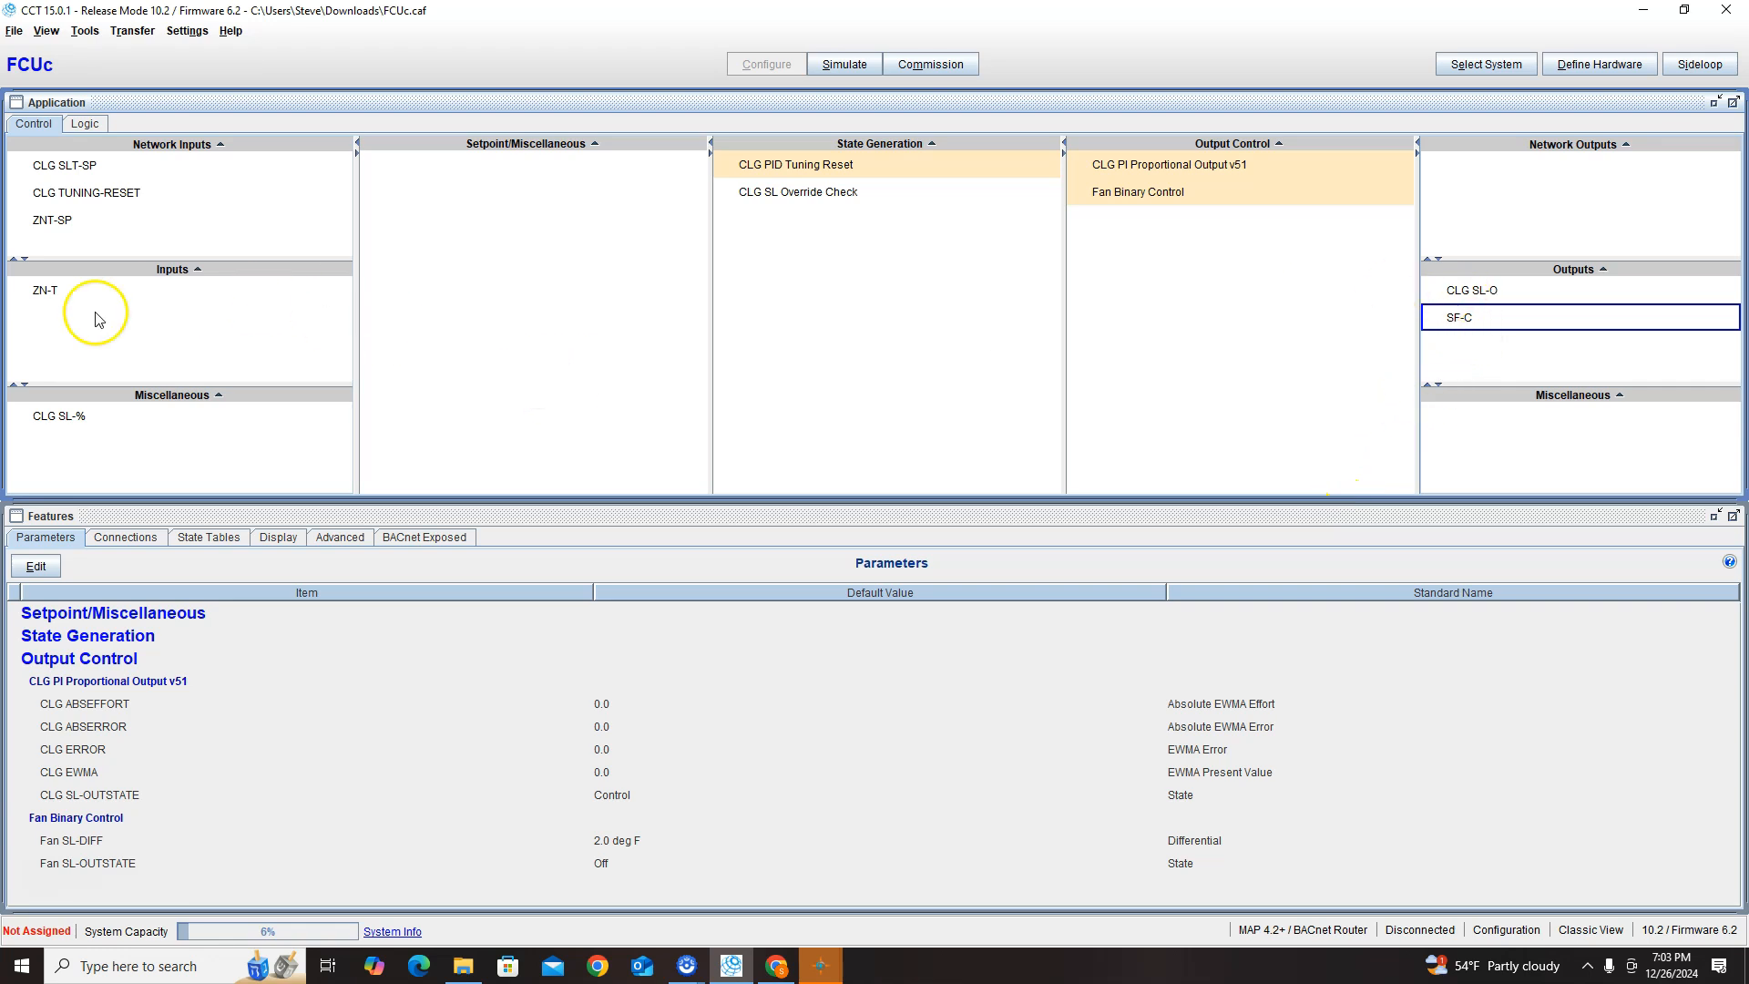
- Rename the CLG SL-O output to CLG-O
left_click(1156, 173)
left_click(1497, 295)
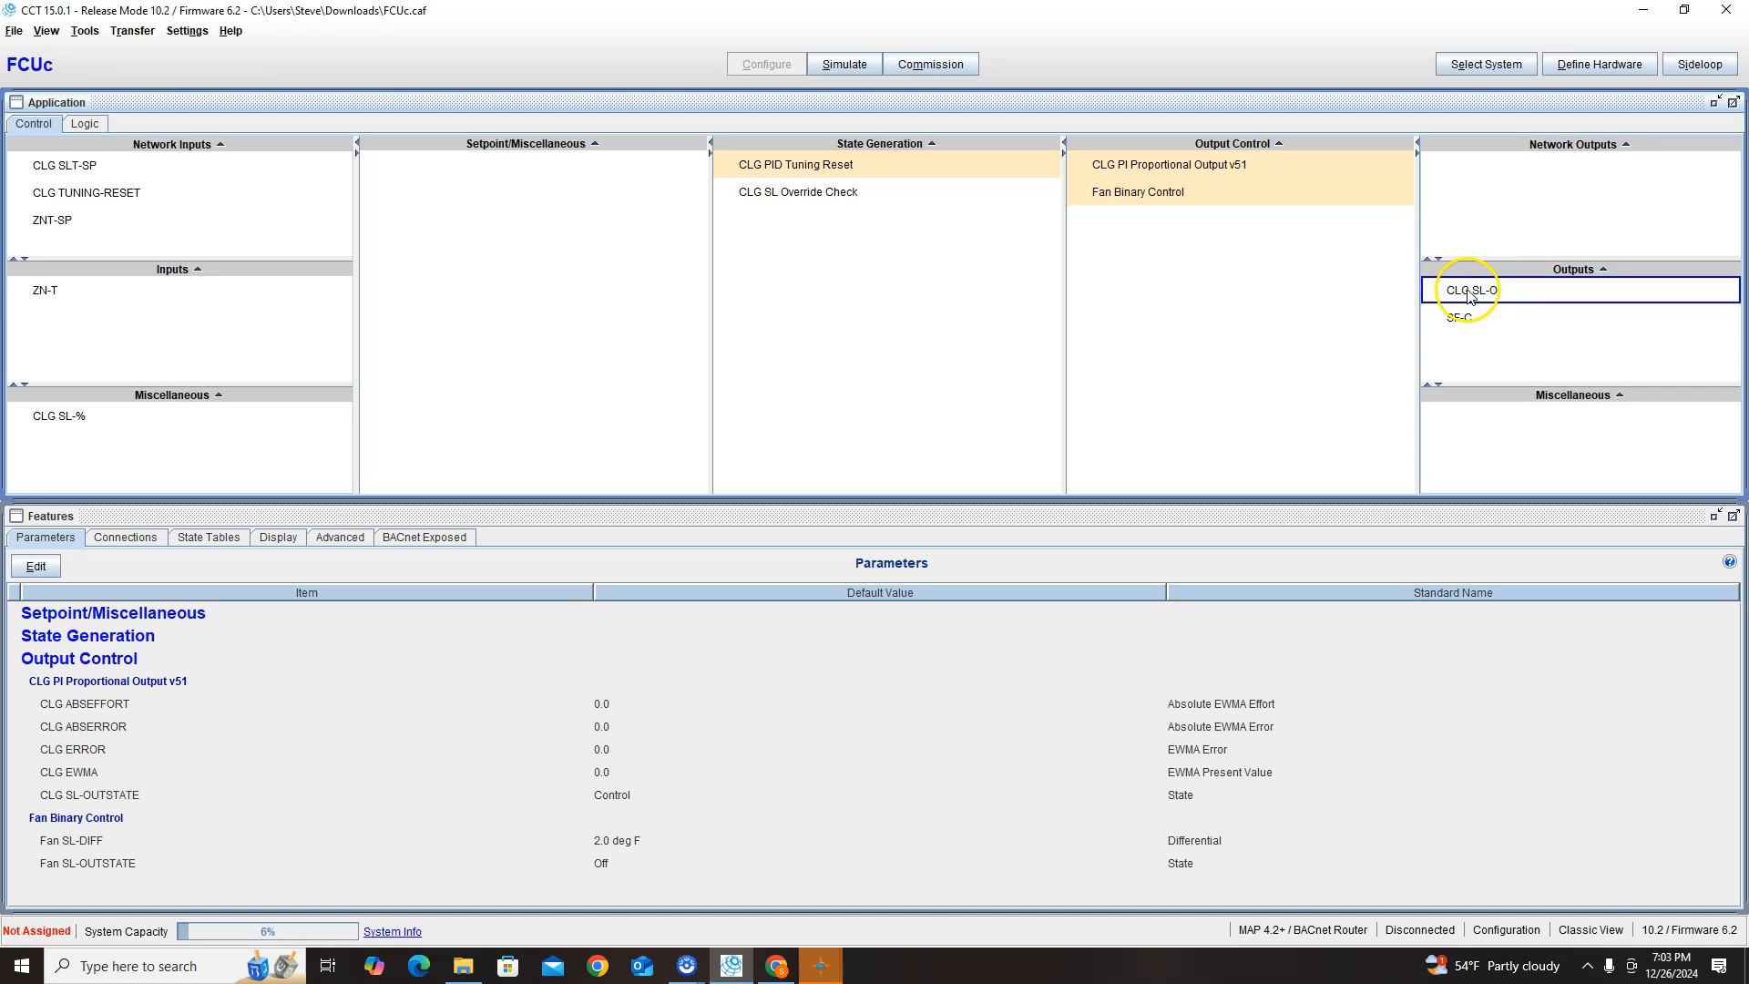
right_click(1497, 295)
left_click(1500, 321)
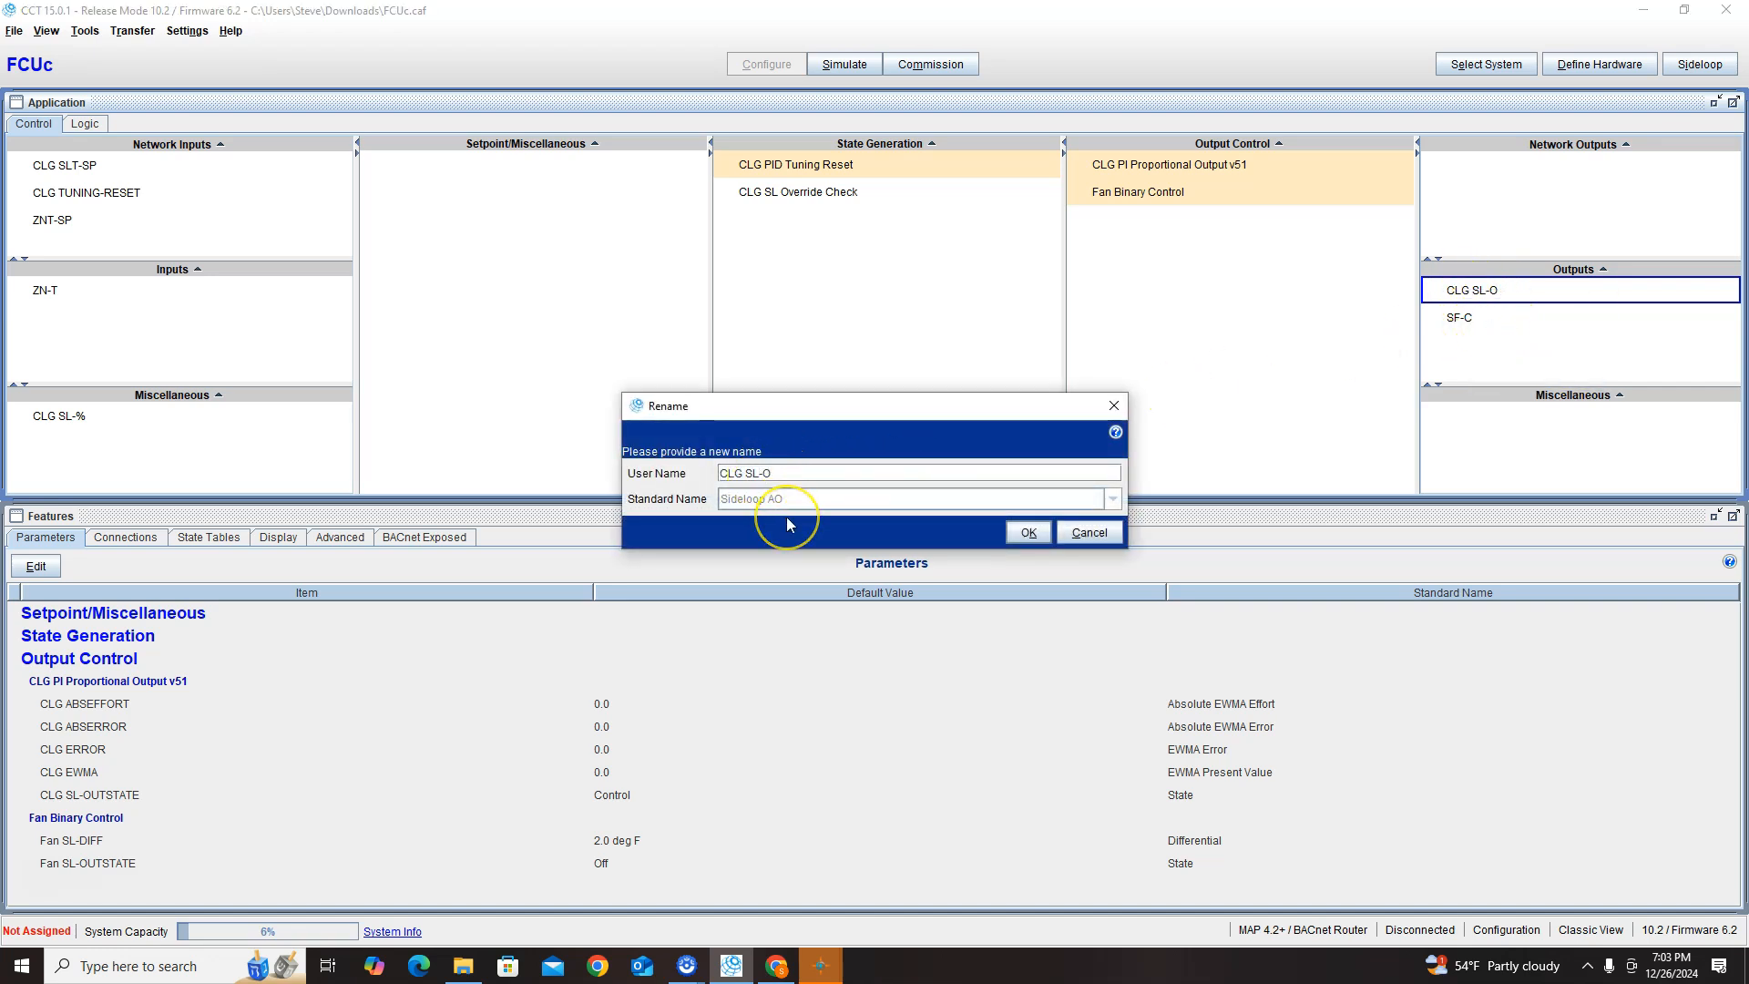
key("BackSpace")
key("BackSpace")
left_click(1029, 532)
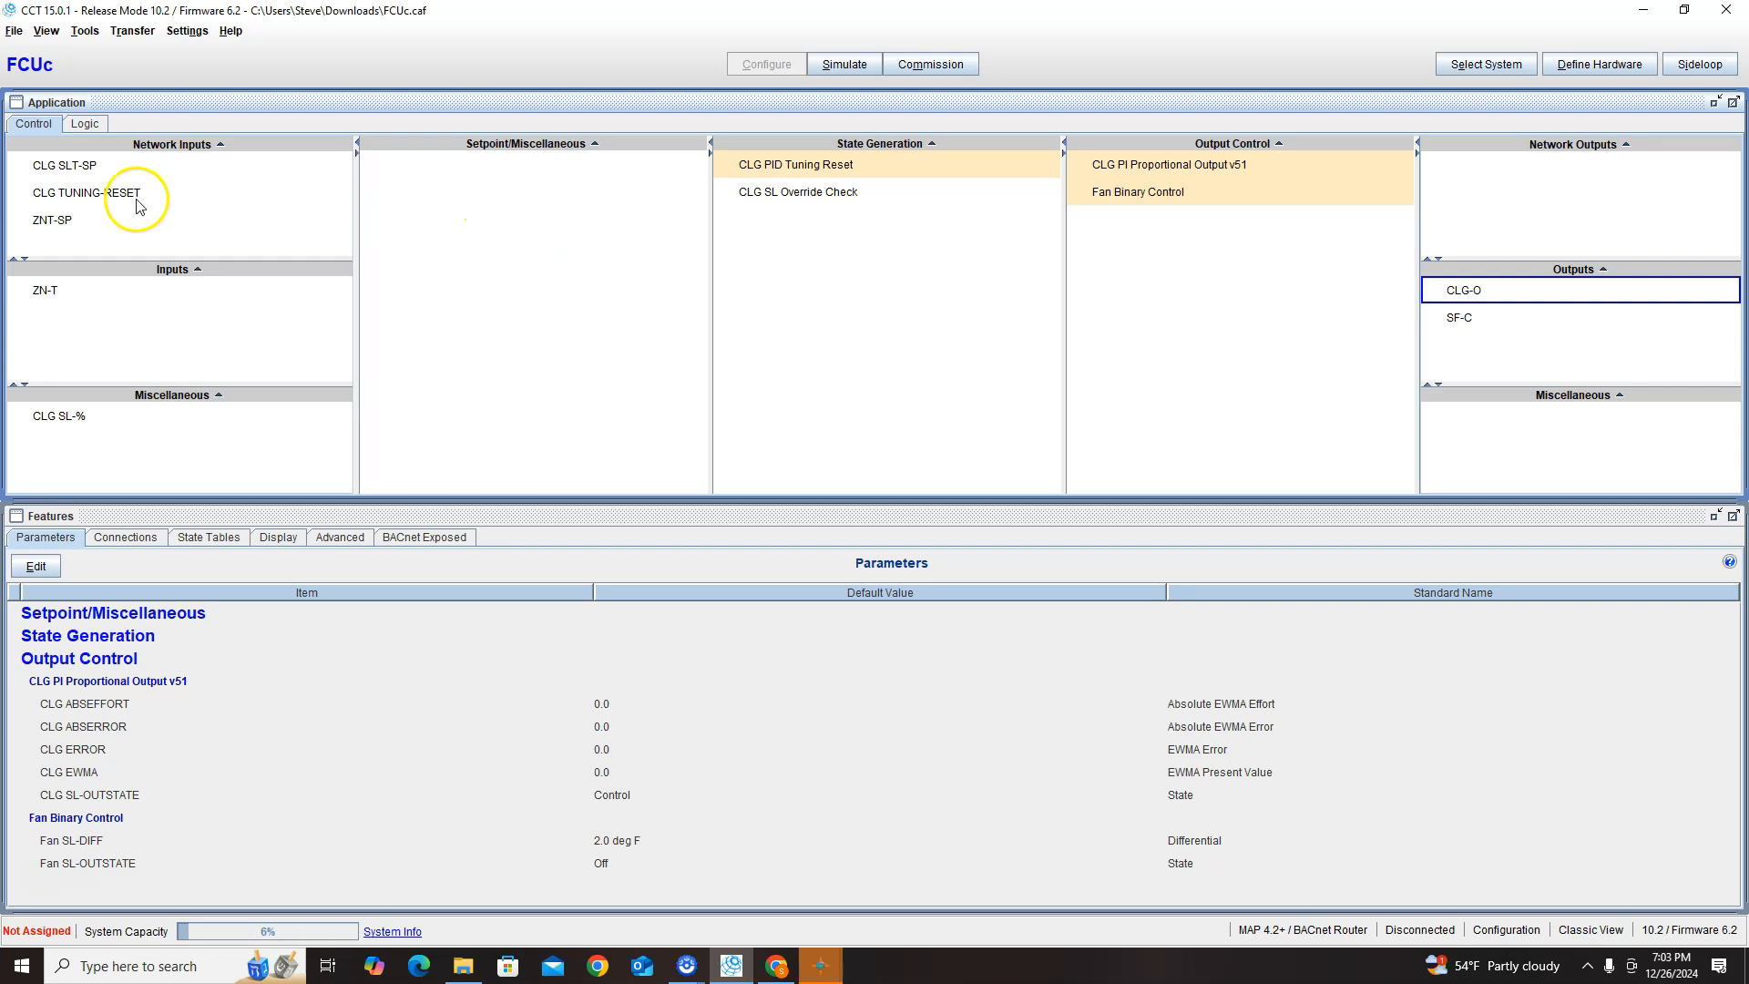
- Replace the Setpoint source of the CLG PI Proportional Output v51 block with the ZNT-SP network input
left_click(1159, 171)
double_click(1137, 173)
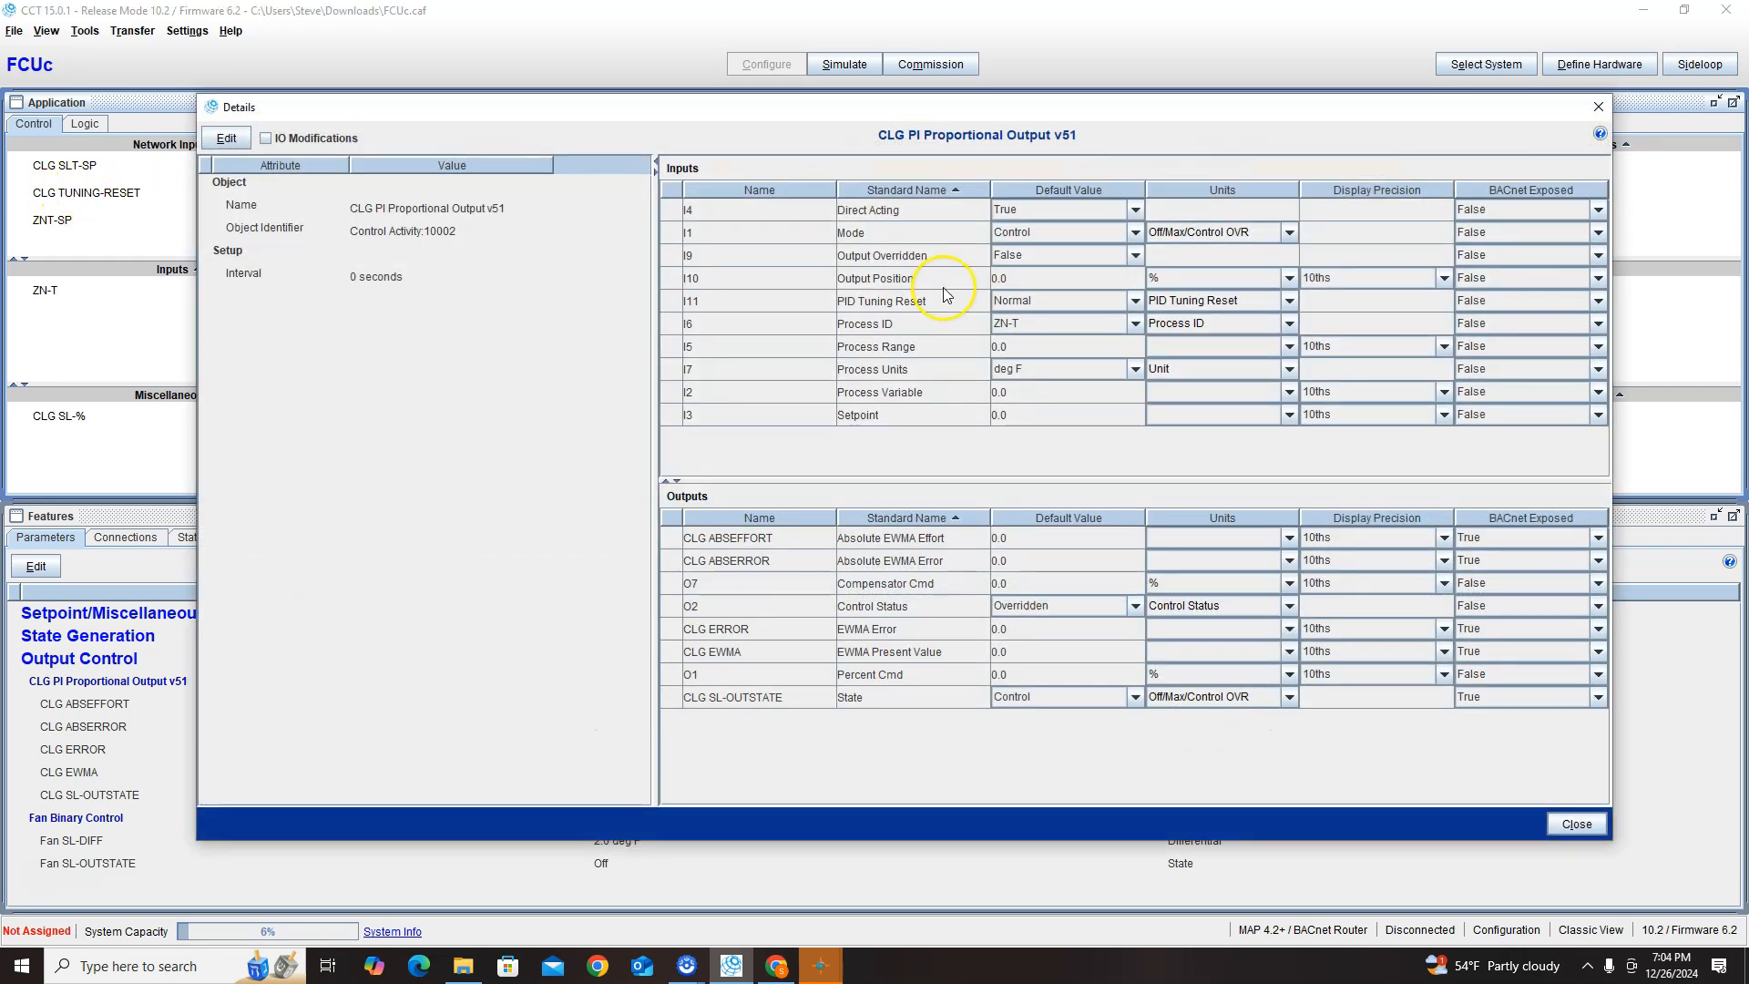
left_click(1575, 120)
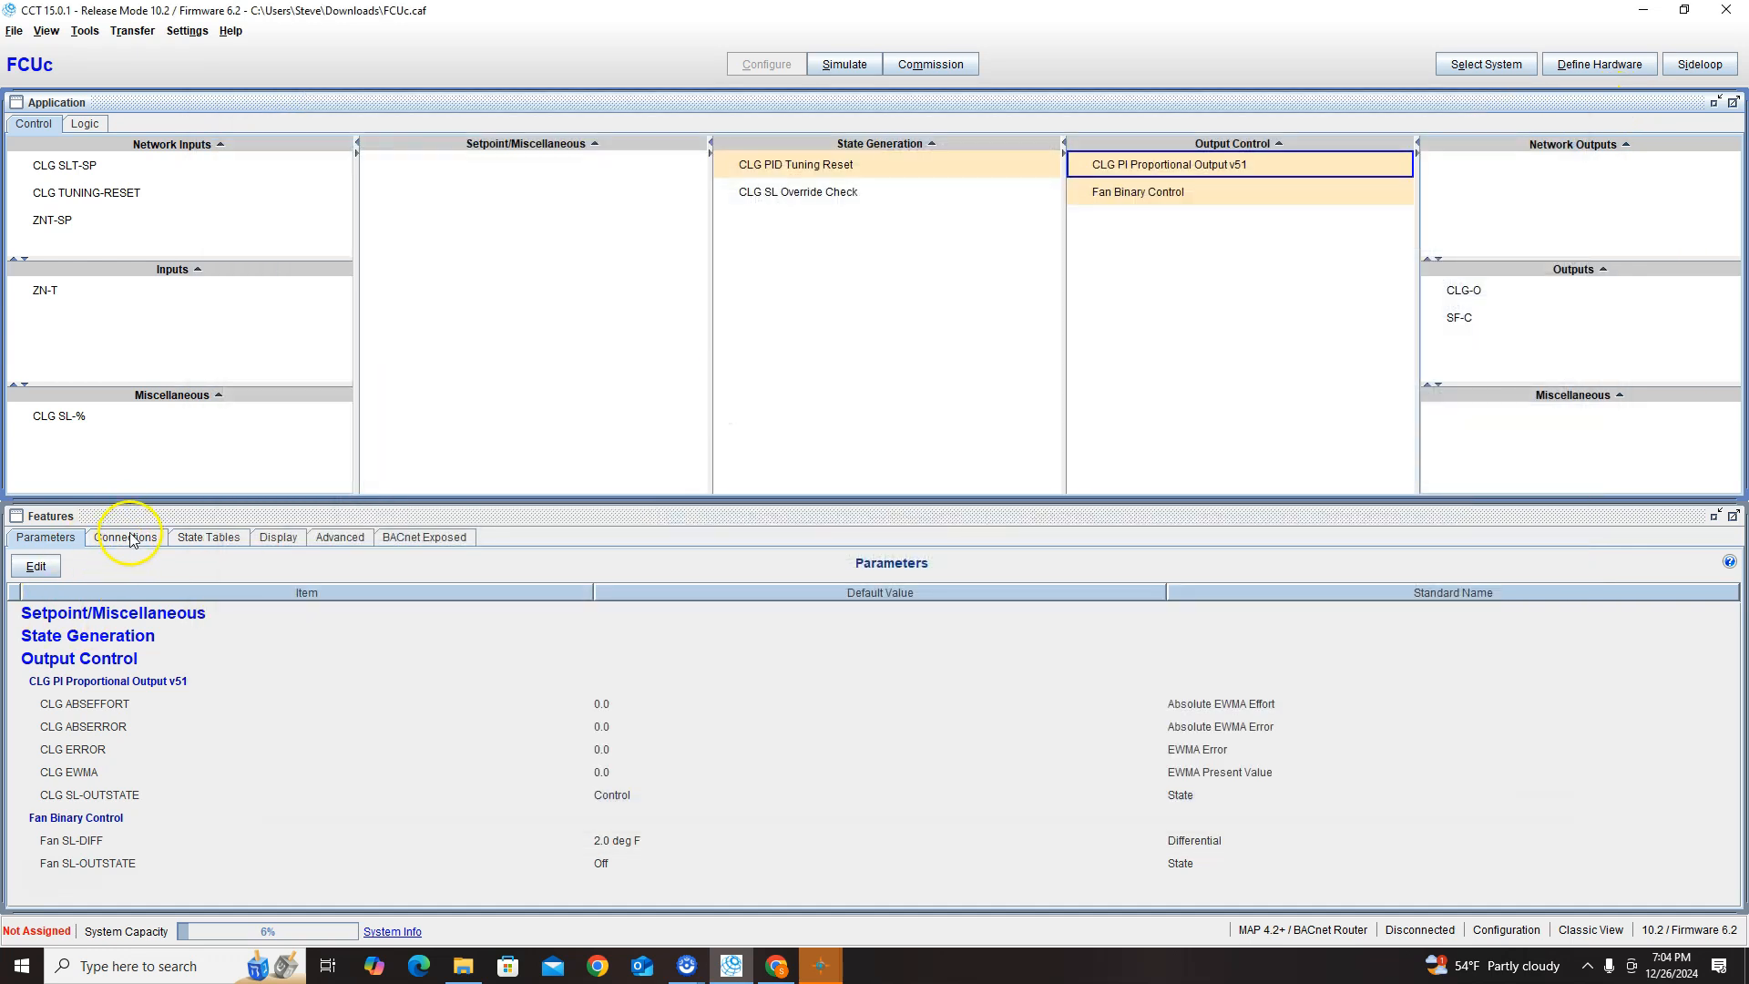
left_click(131, 539)
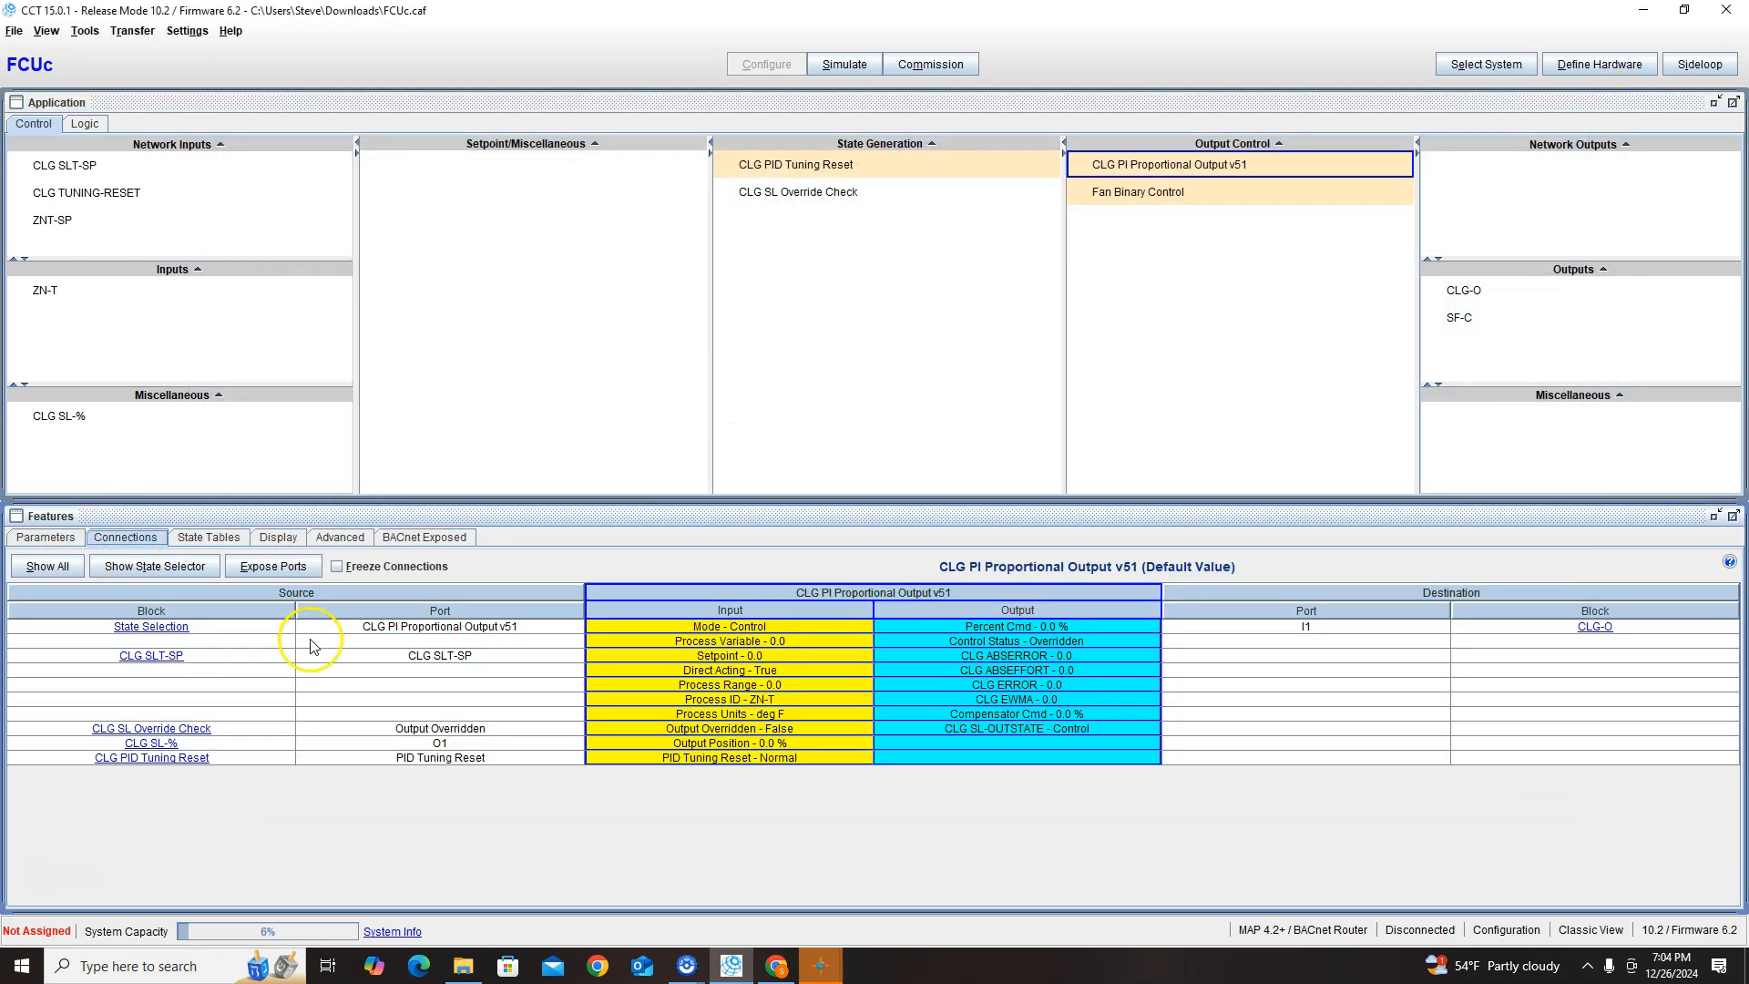
right_click(614, 658)
left_click(641, 672)
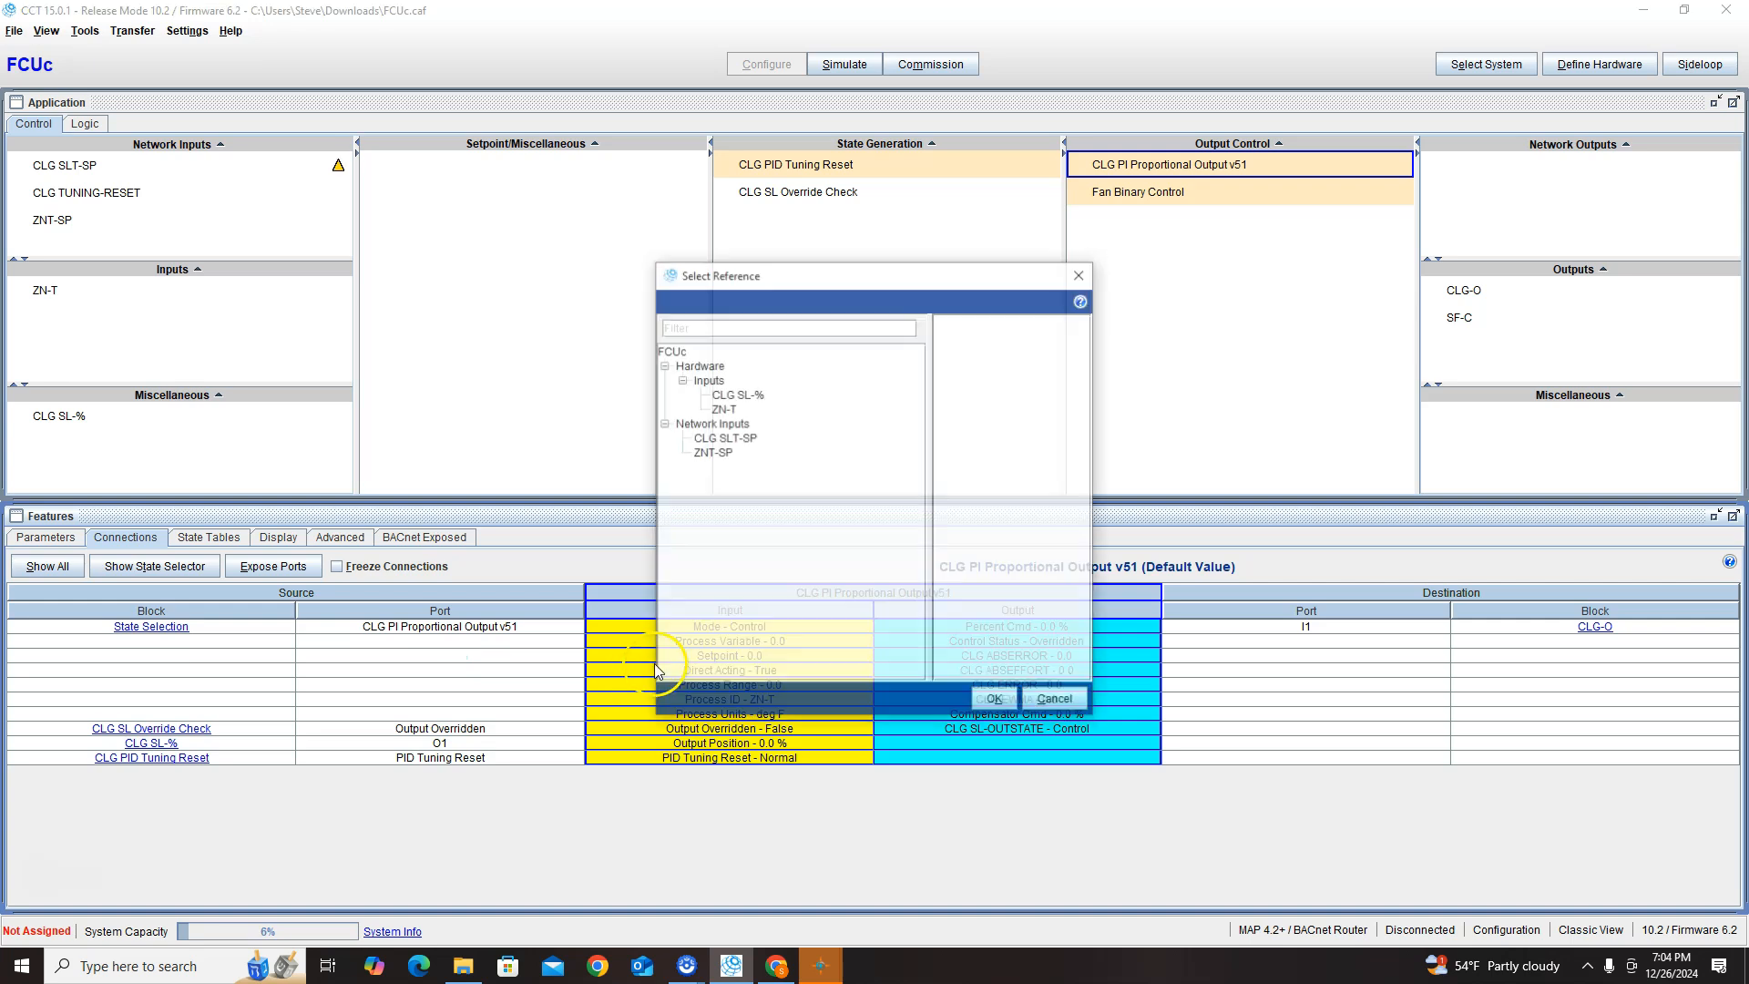
left_click(712, 452)
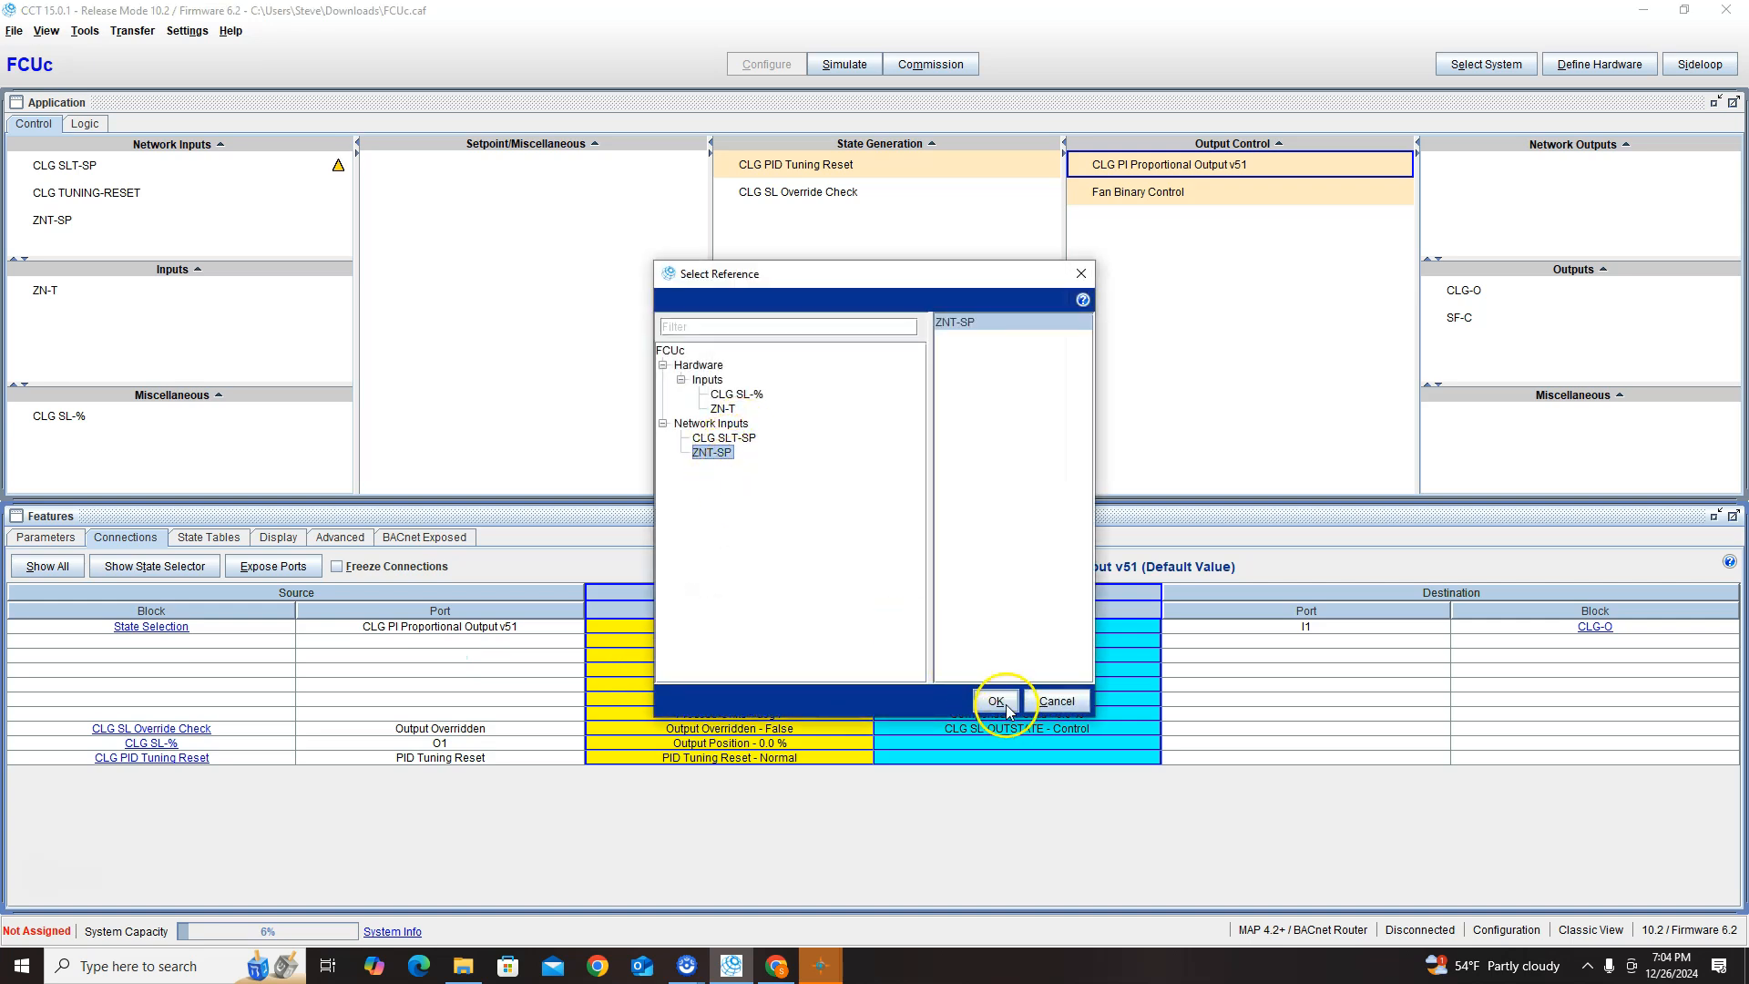
left_click(996, 700)
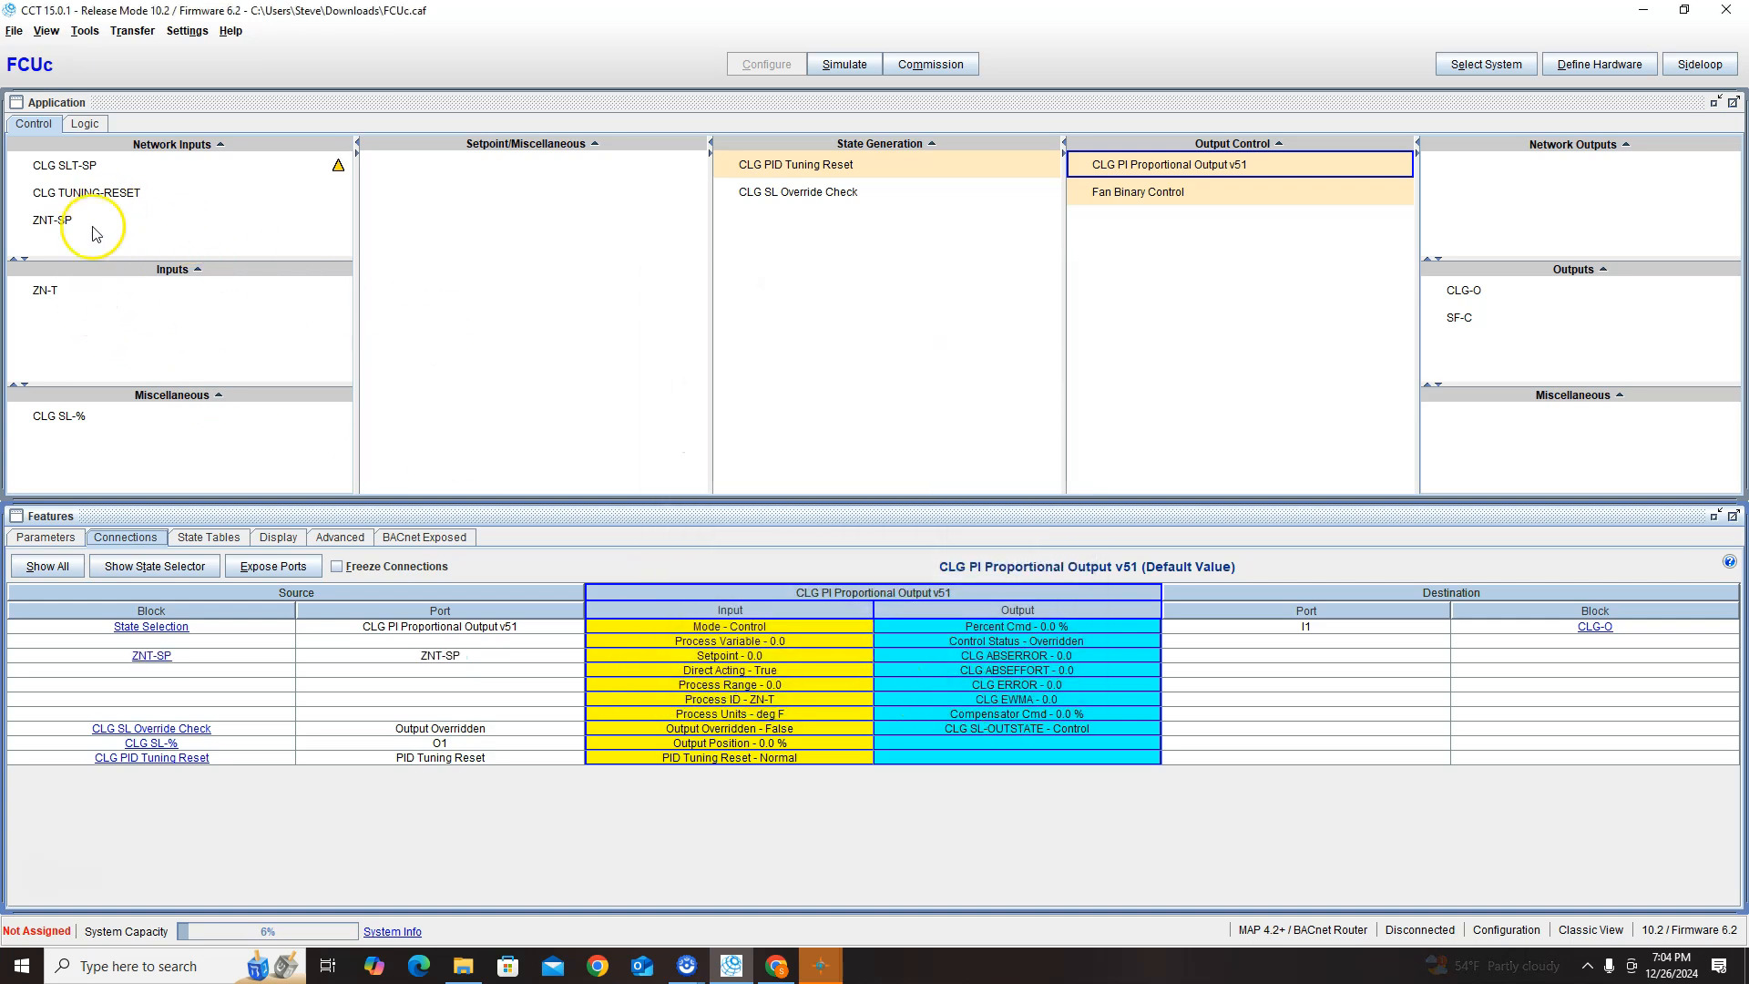
- Connect port O1 of the ZN-T input to the Process Variable of the CLG PI Proportional Output v51 block
double_click(665, 645)
left_click(725, 408)
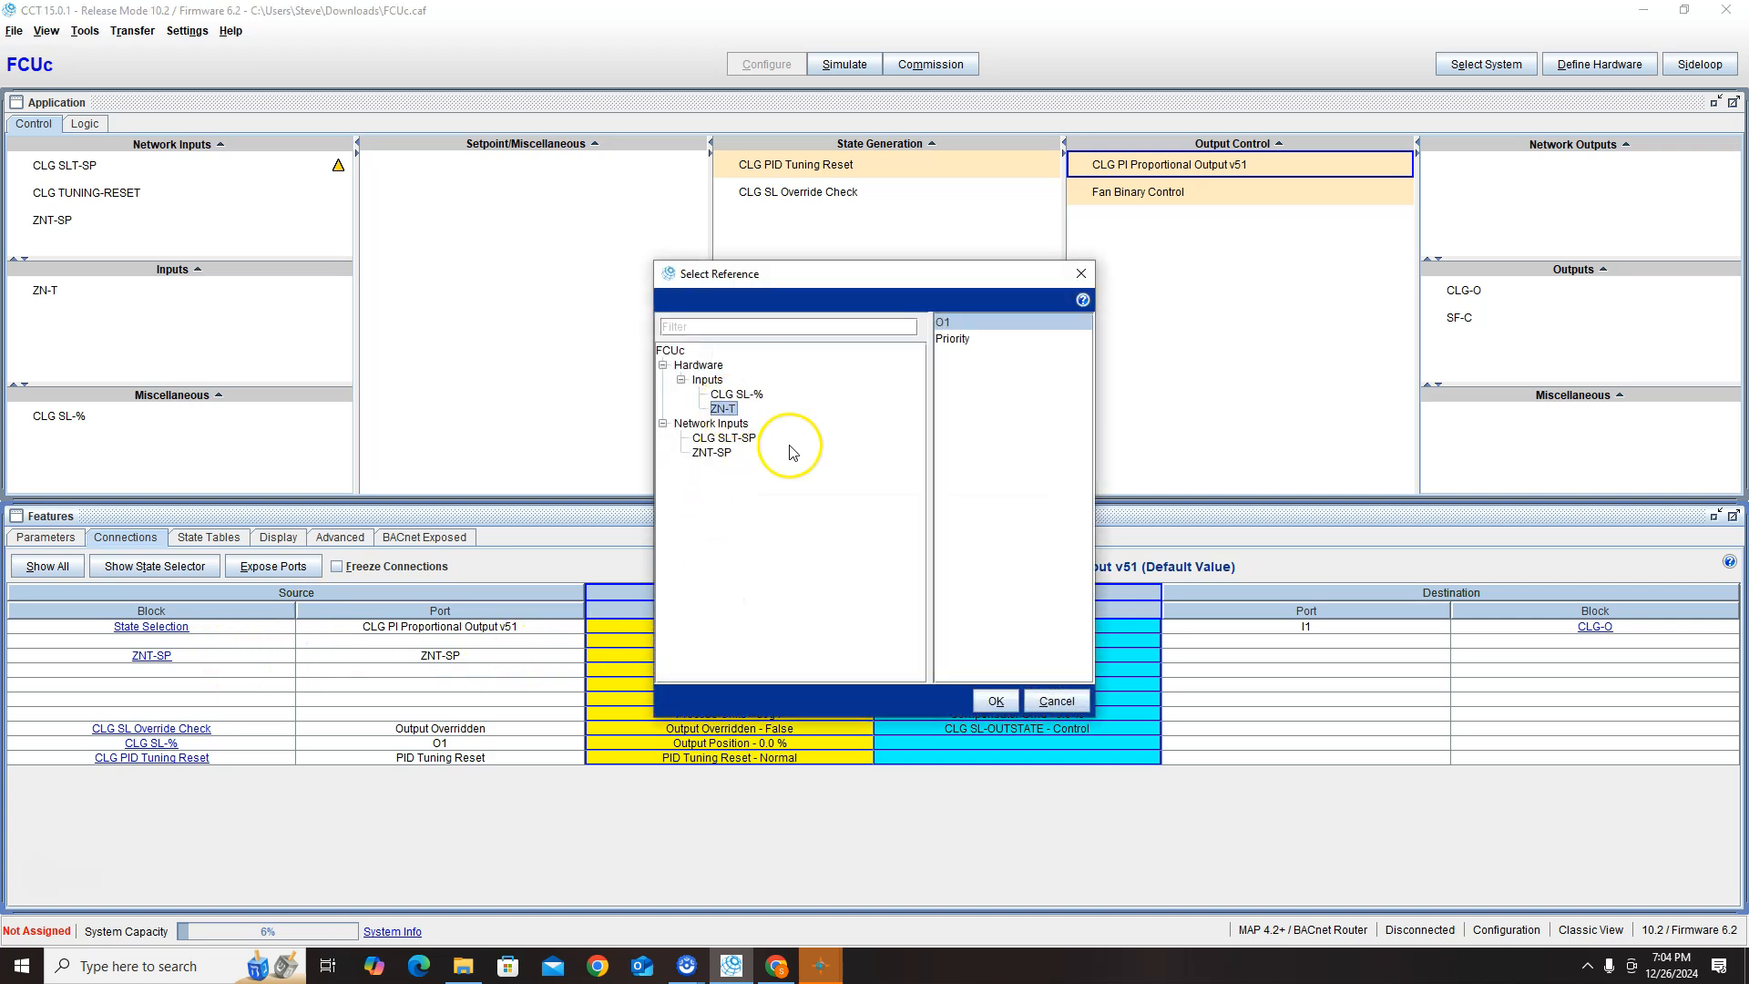
left_click(996, 700)
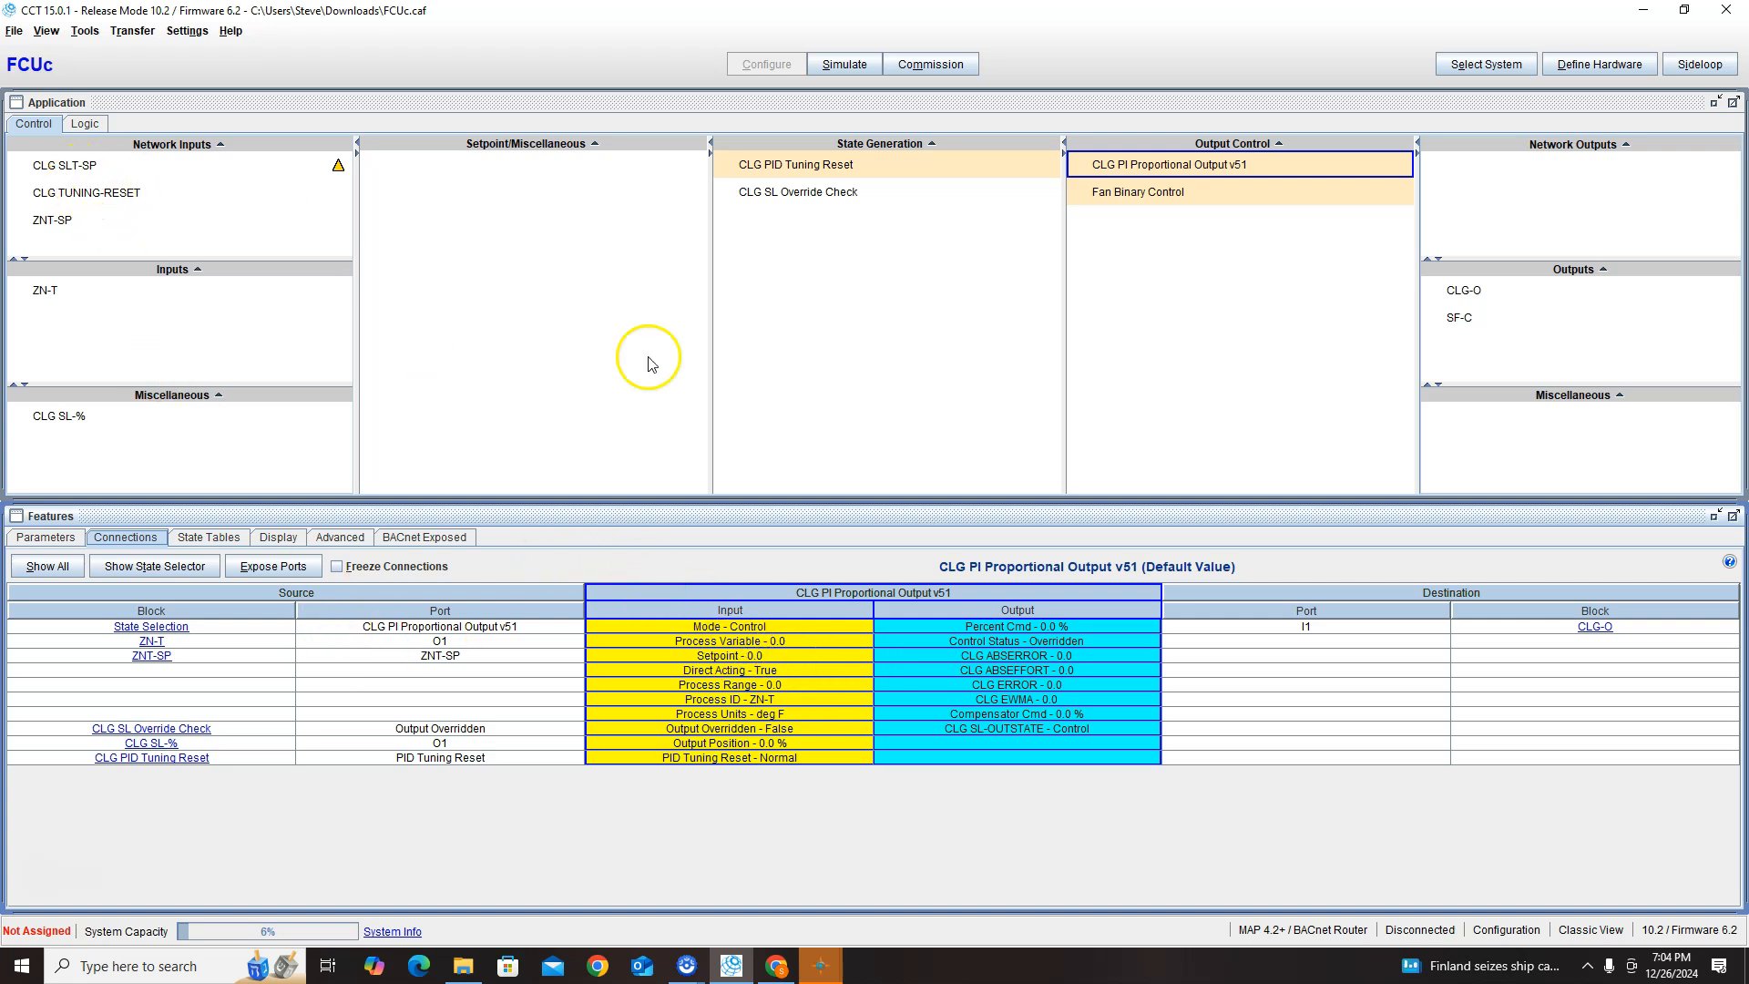
- Delete the unused CLG SLT-SP network input
left_click(133, 169)
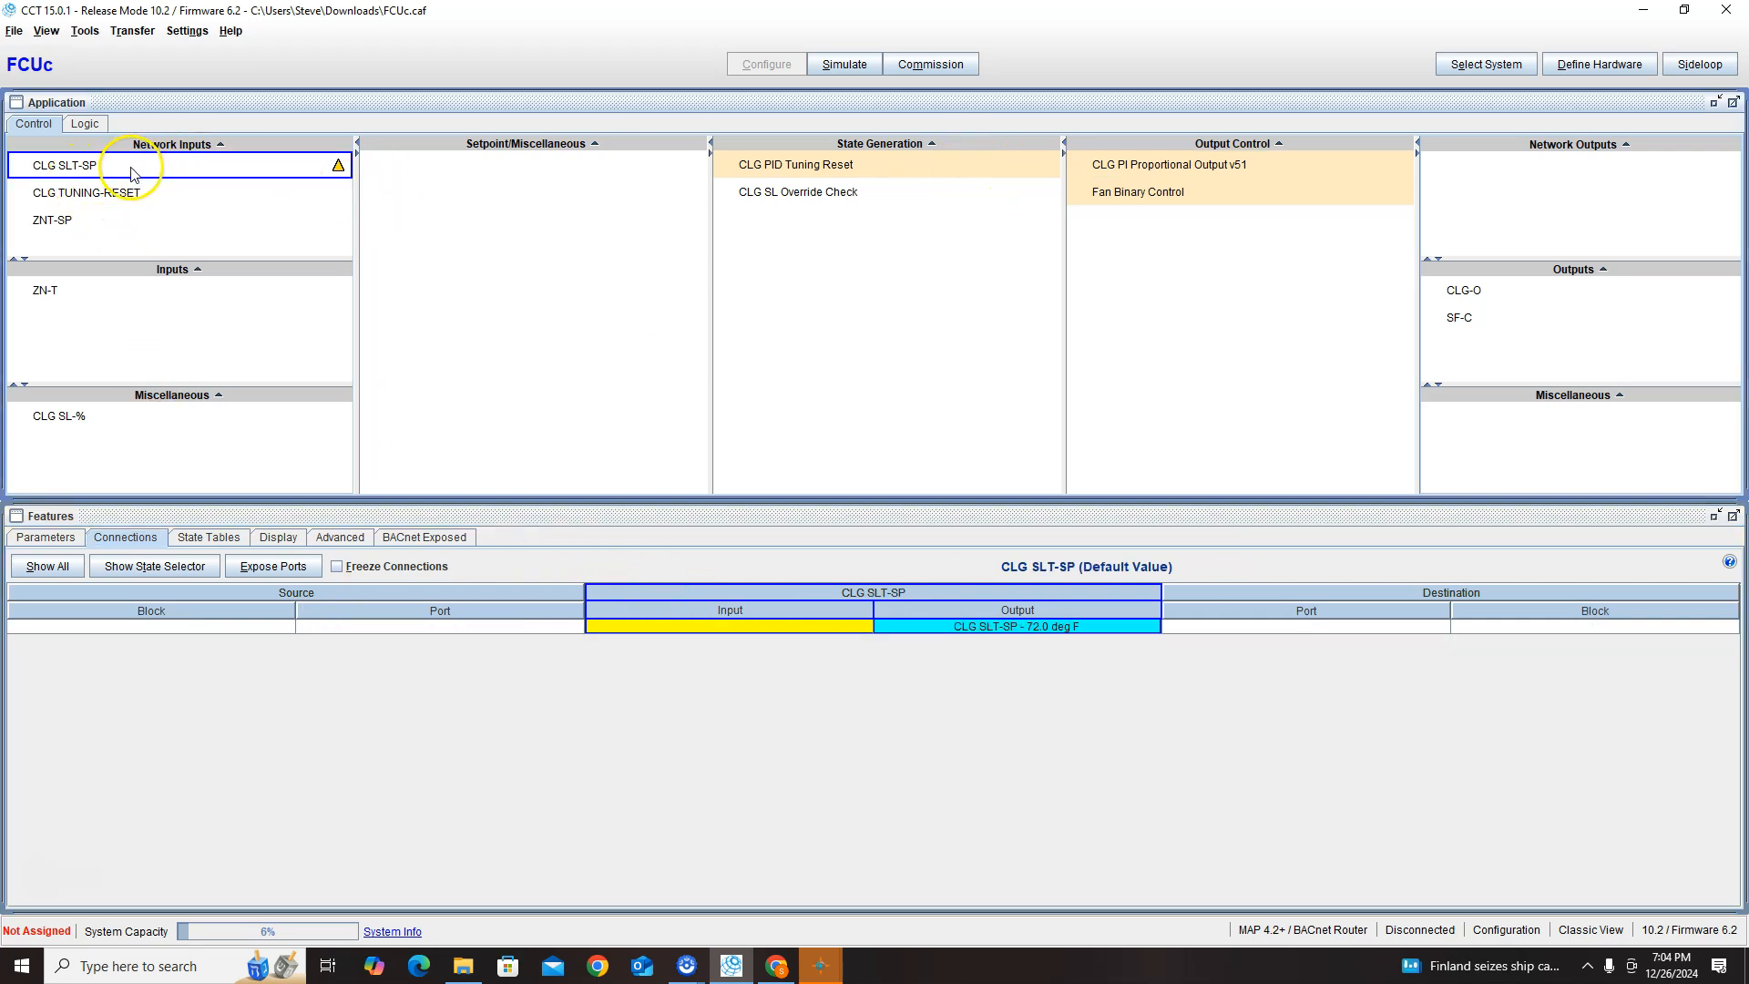
right_click(133, 173)
left_click(169, 199)
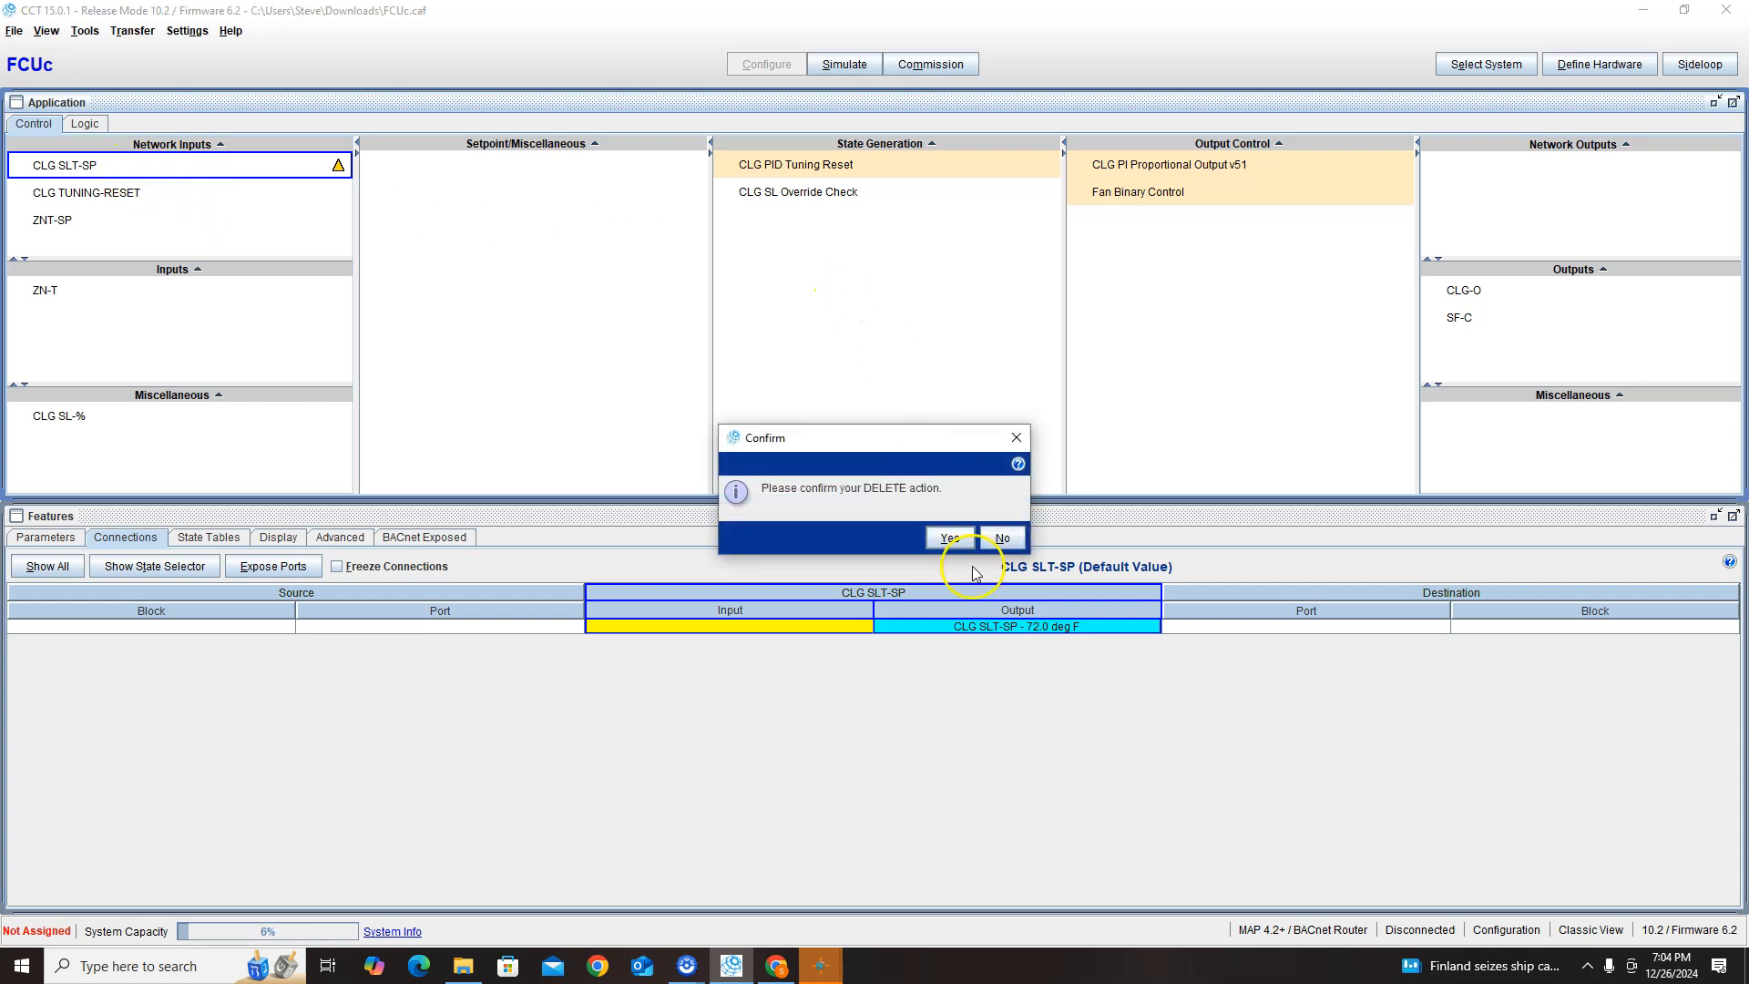
left_click(950, 540)
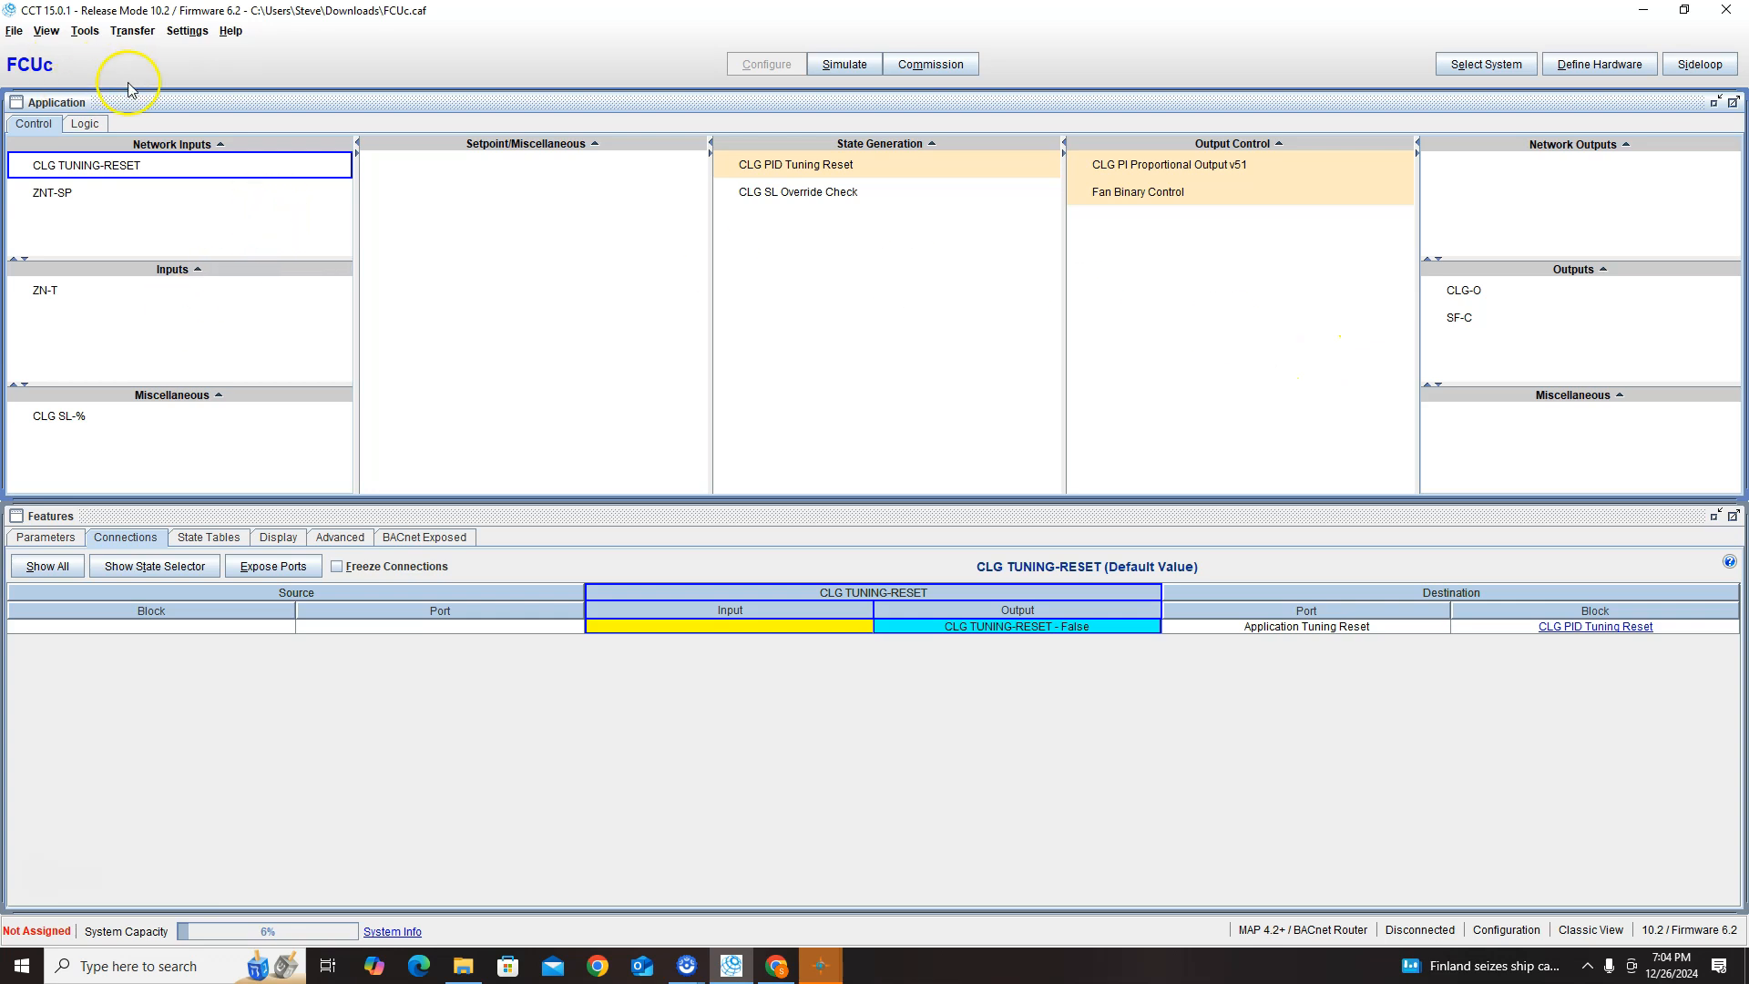
- Save the application as FCUc.caf in the Downloads folder, replacing the existing file
left_click(15, 30)
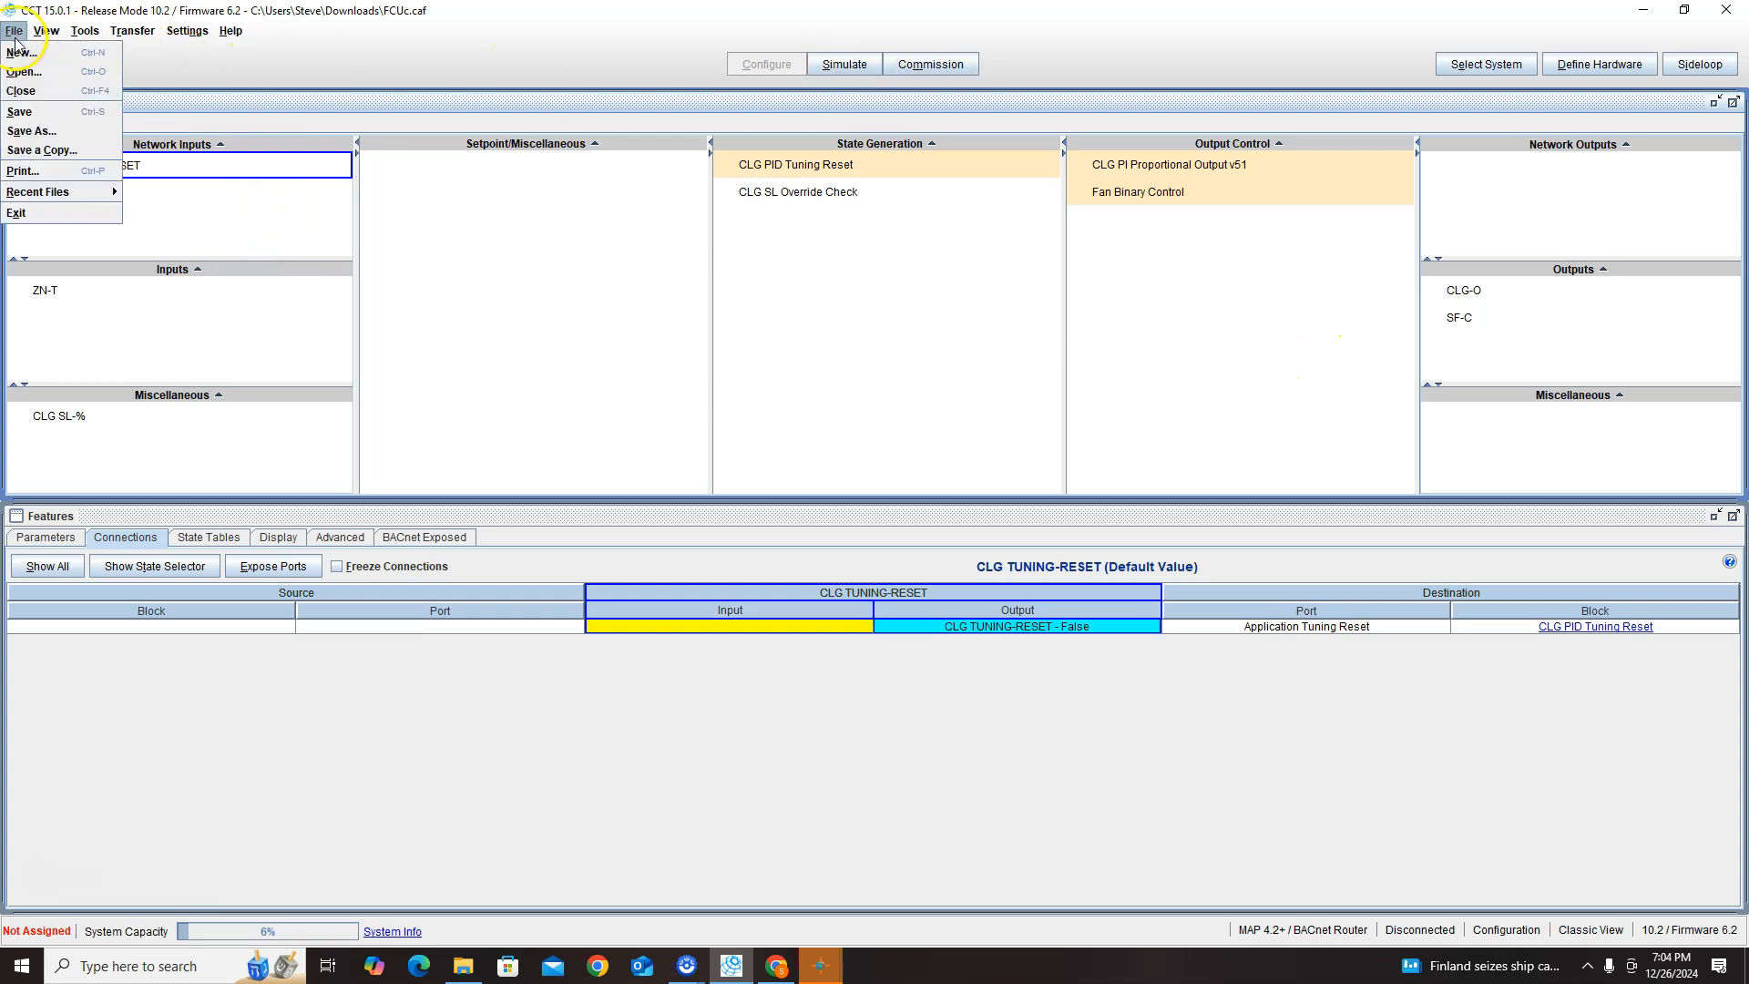
left_click(29, 130)
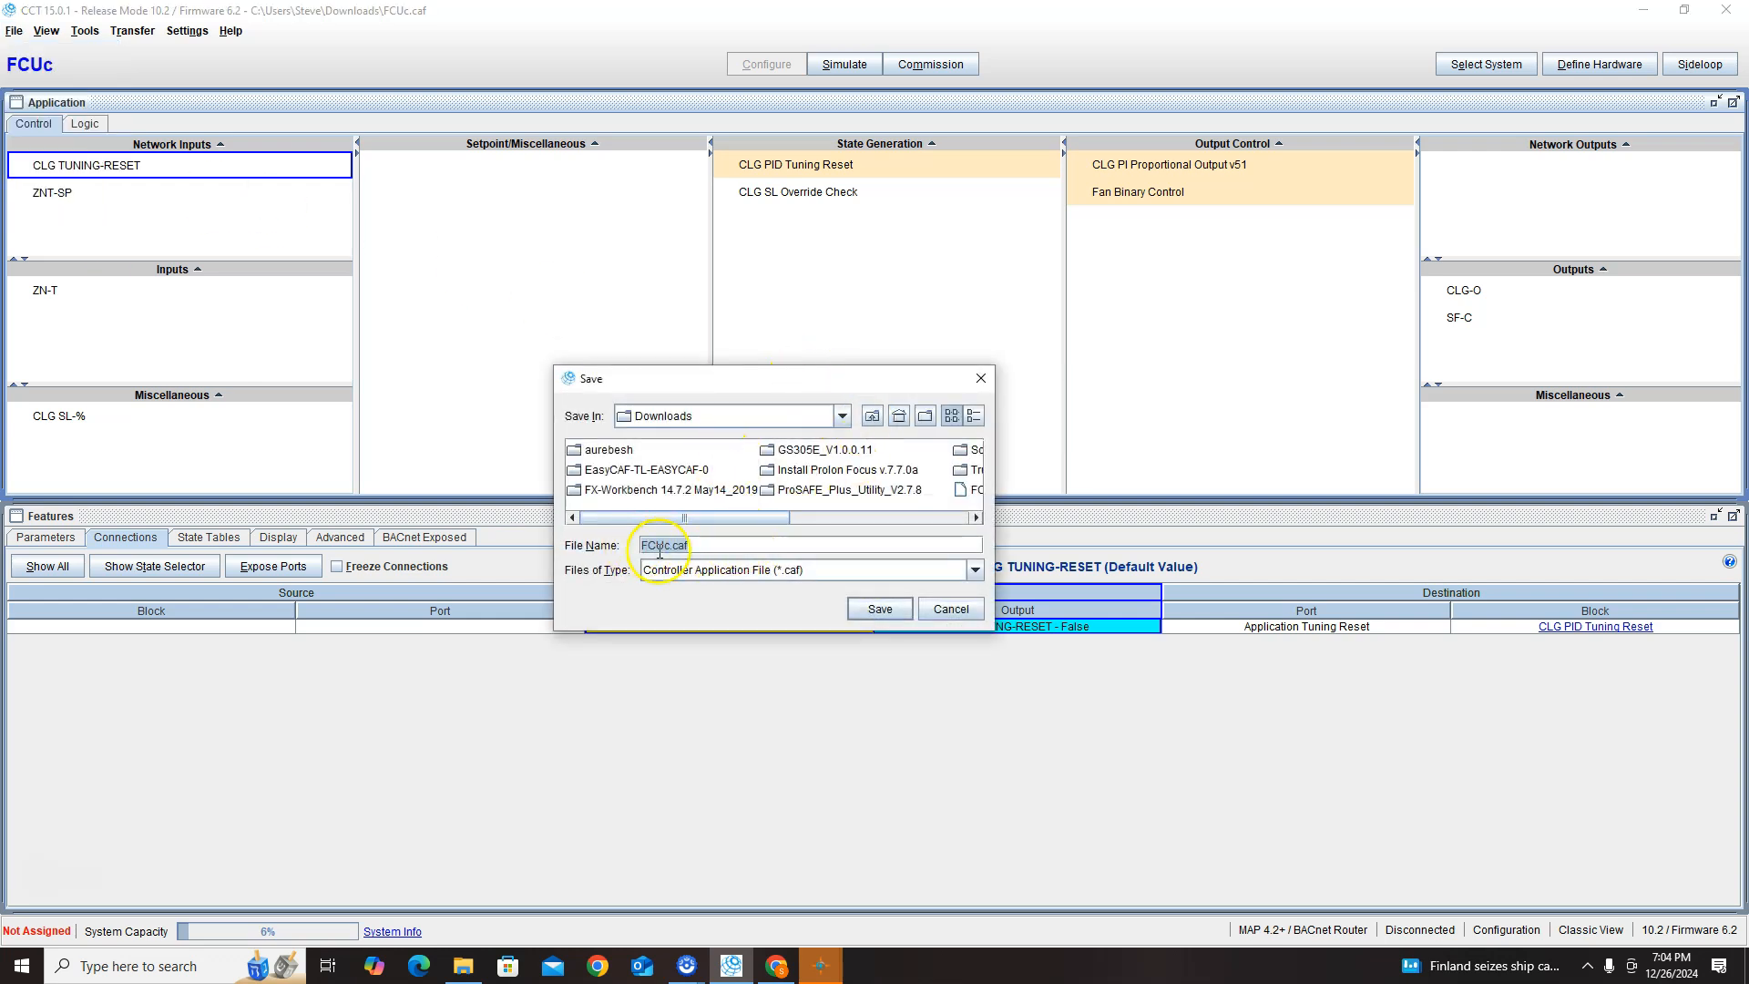
left_click(870, 608)
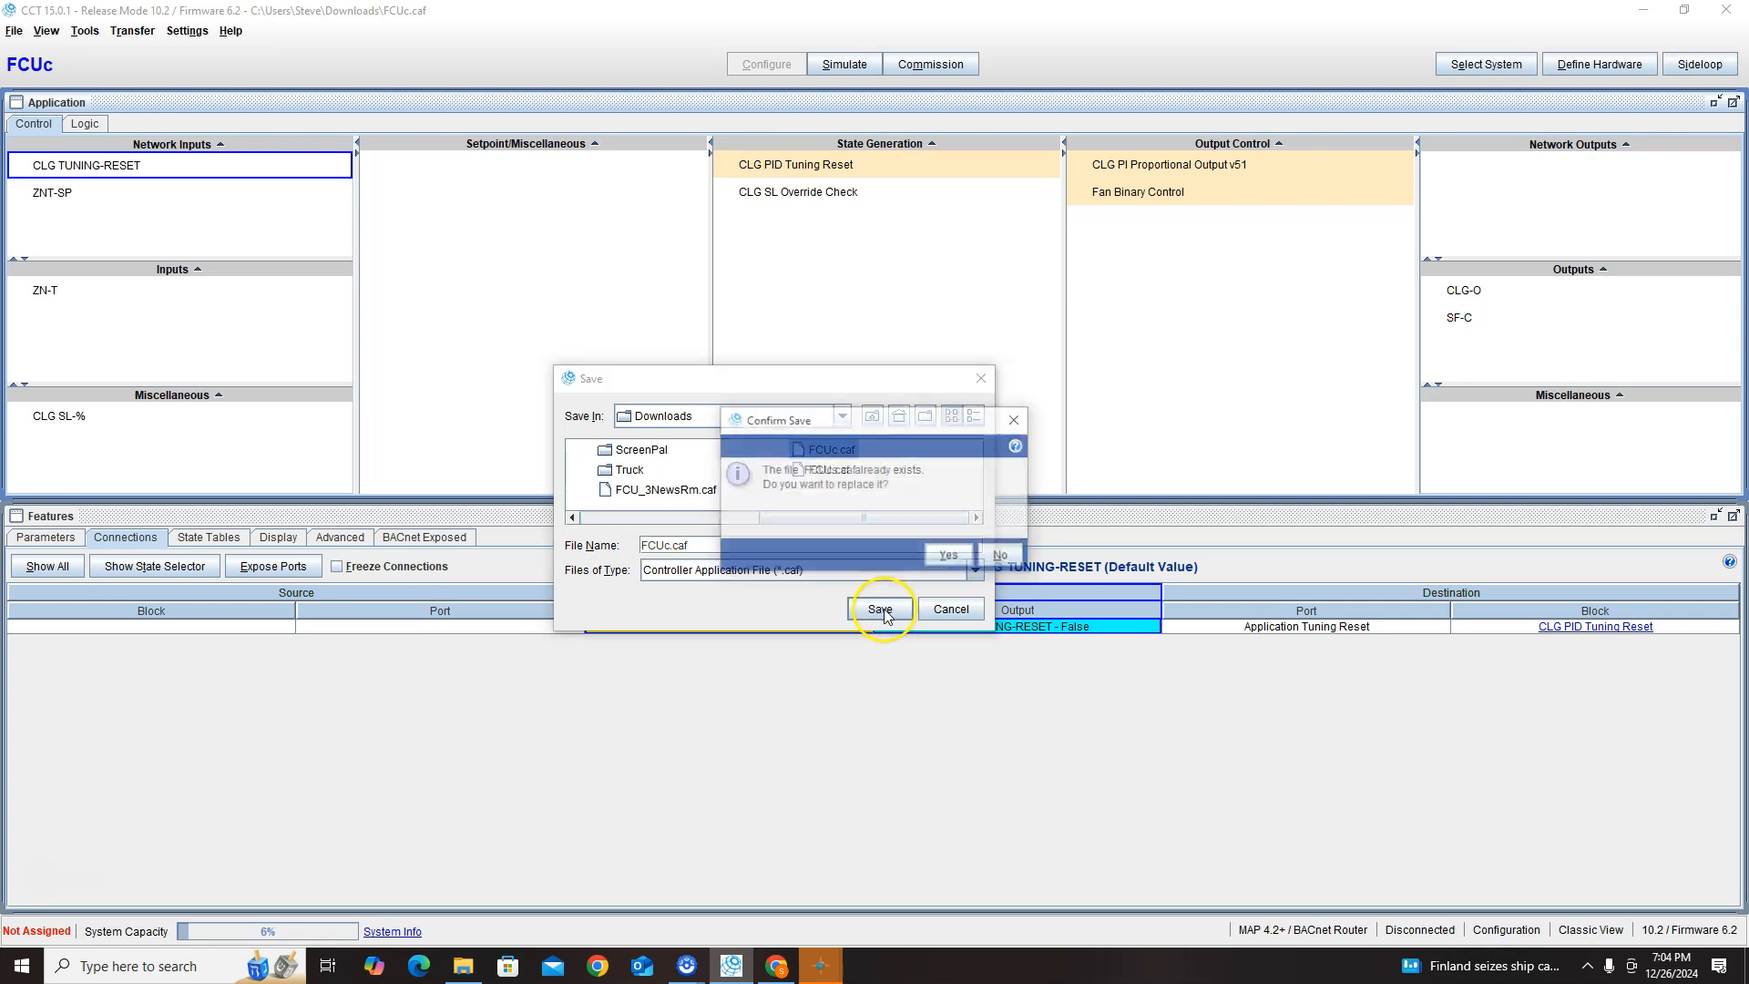
left_click(949, 556)
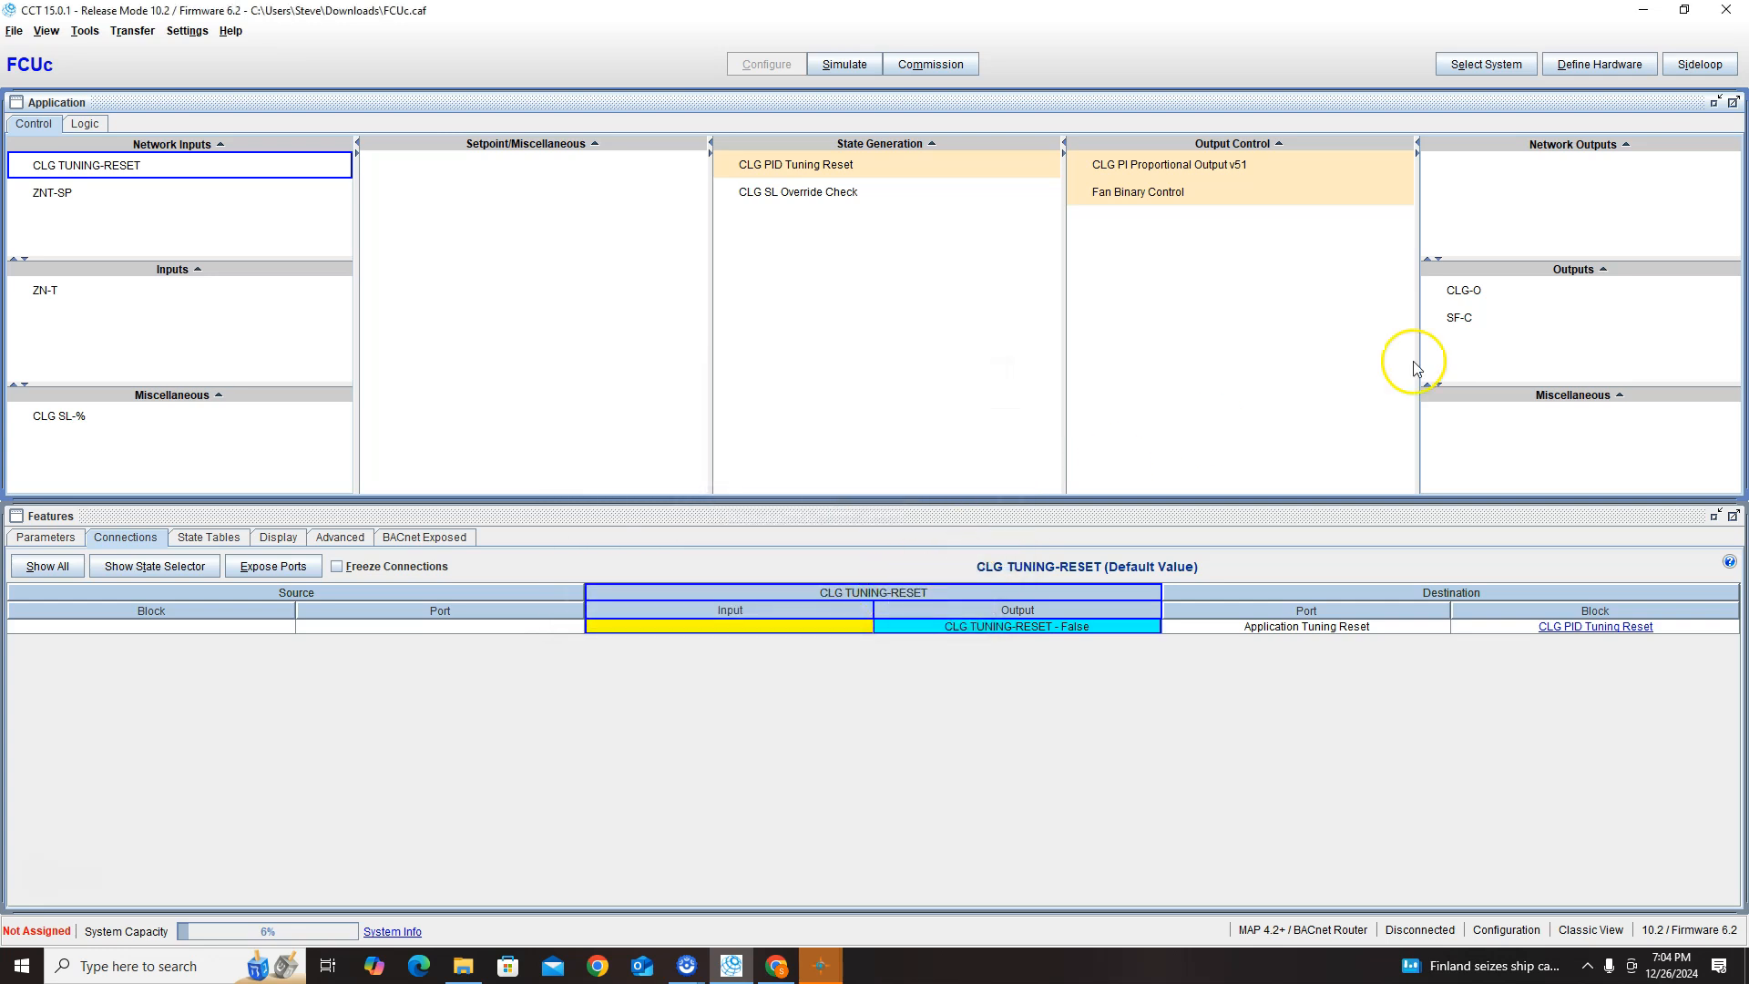
left_click(16, 34)
left_click(413, 58)
- Select the FX-PCV1630 as the application's field device and review its point assignments
left_click(1610, 71)
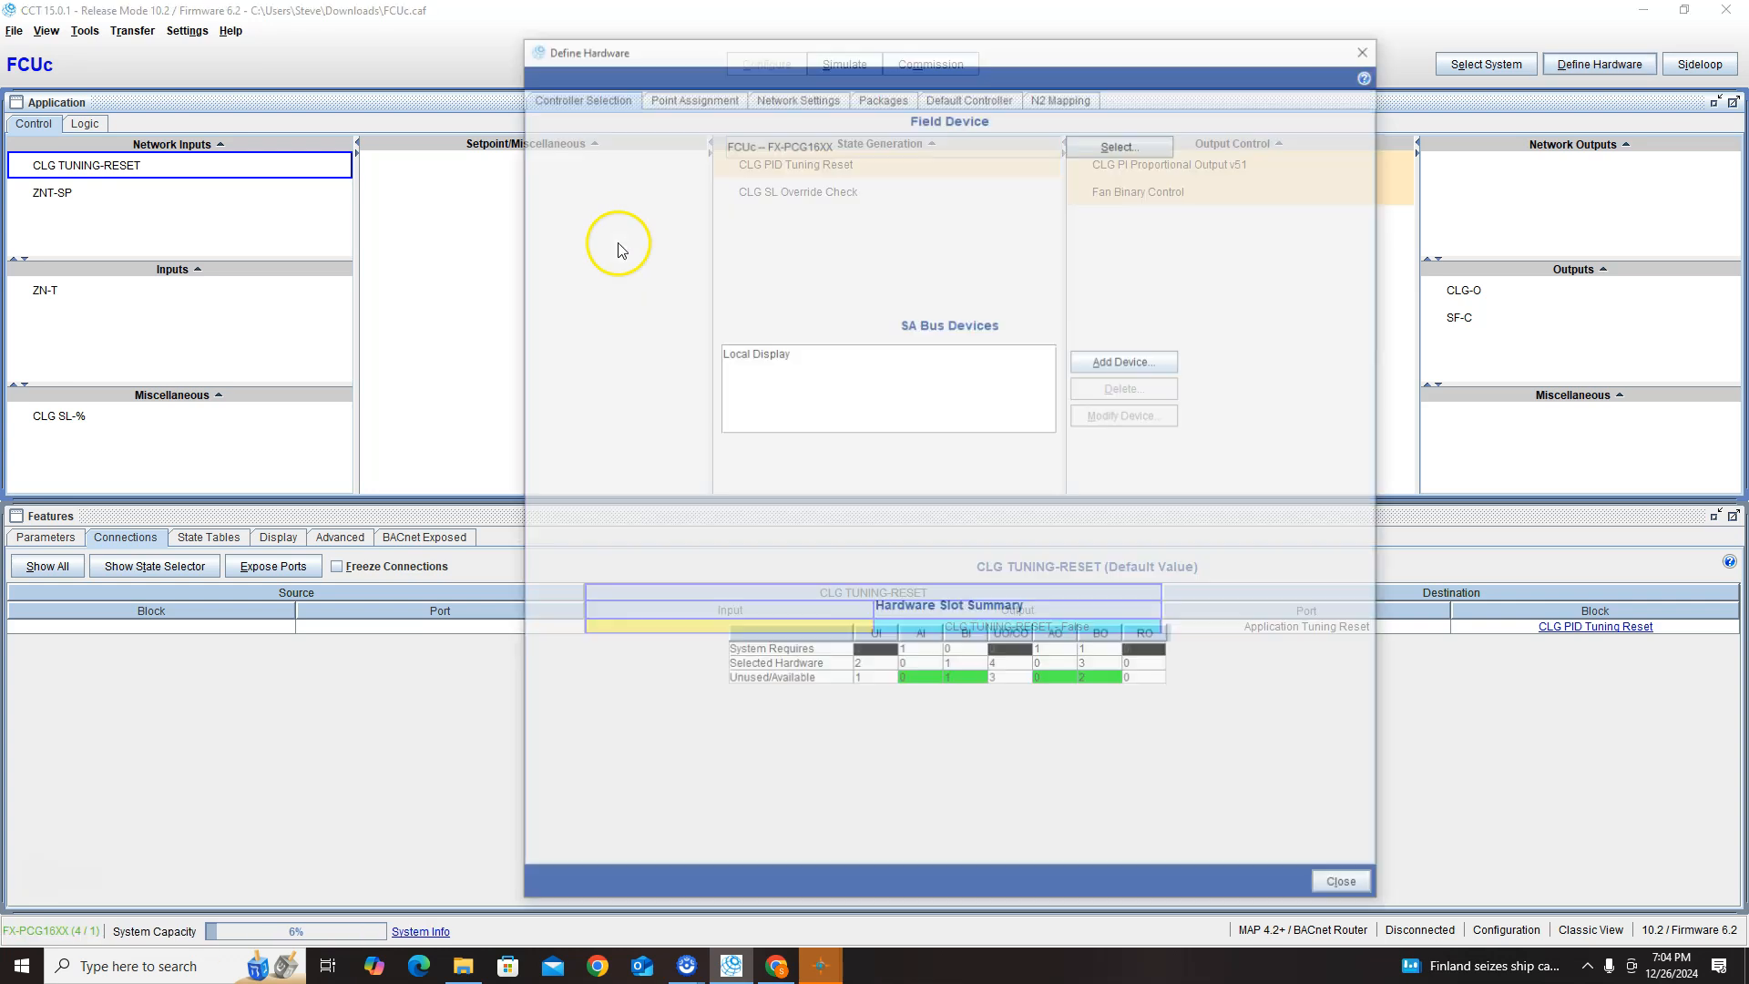
left_click(1093, 142)
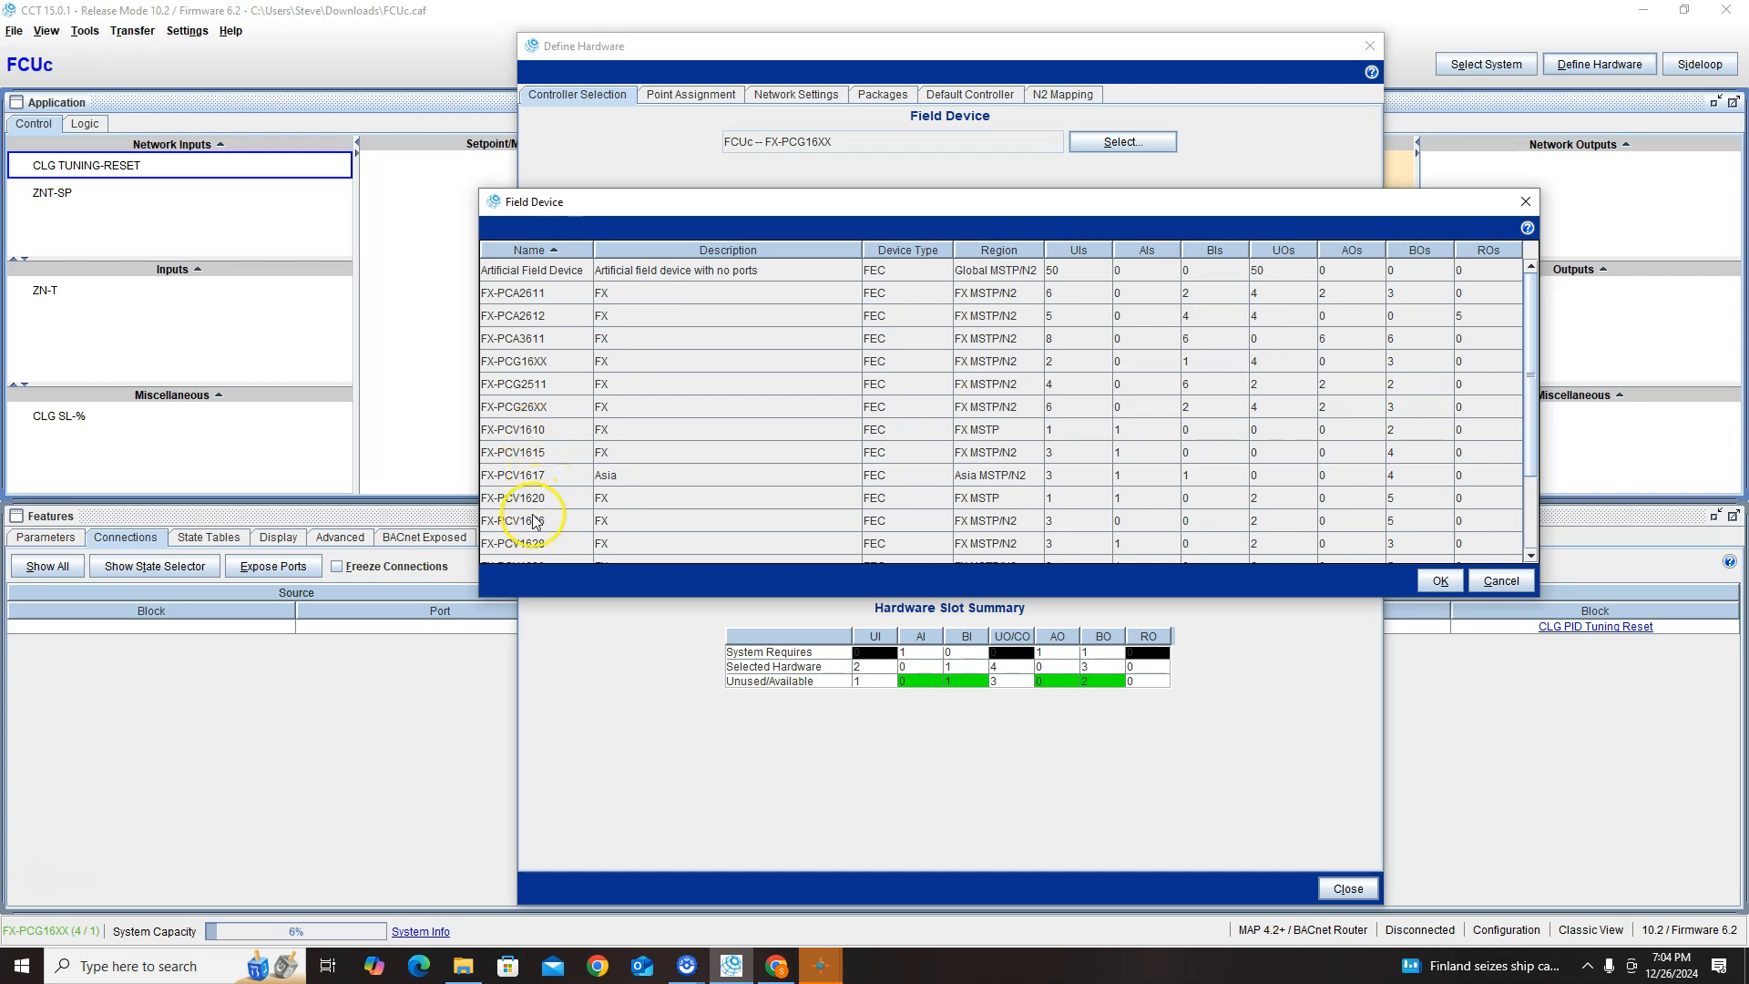
scroll(572, 536, "down", 2)
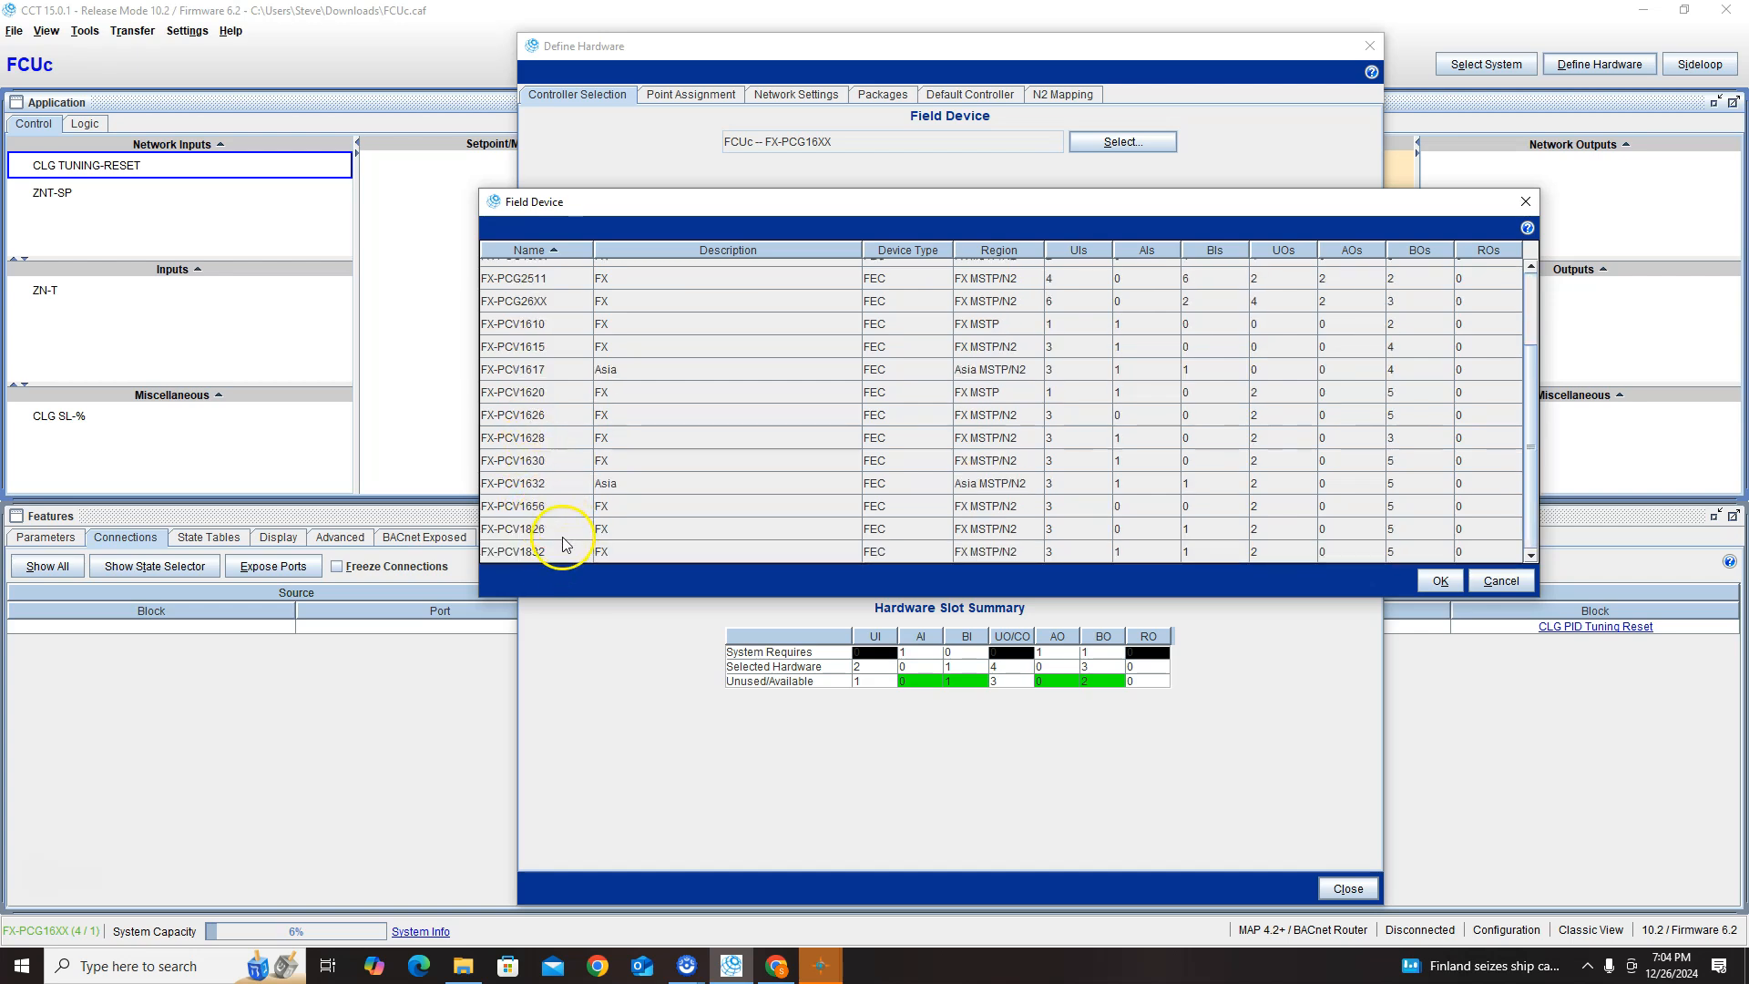
left_click(556, 462)
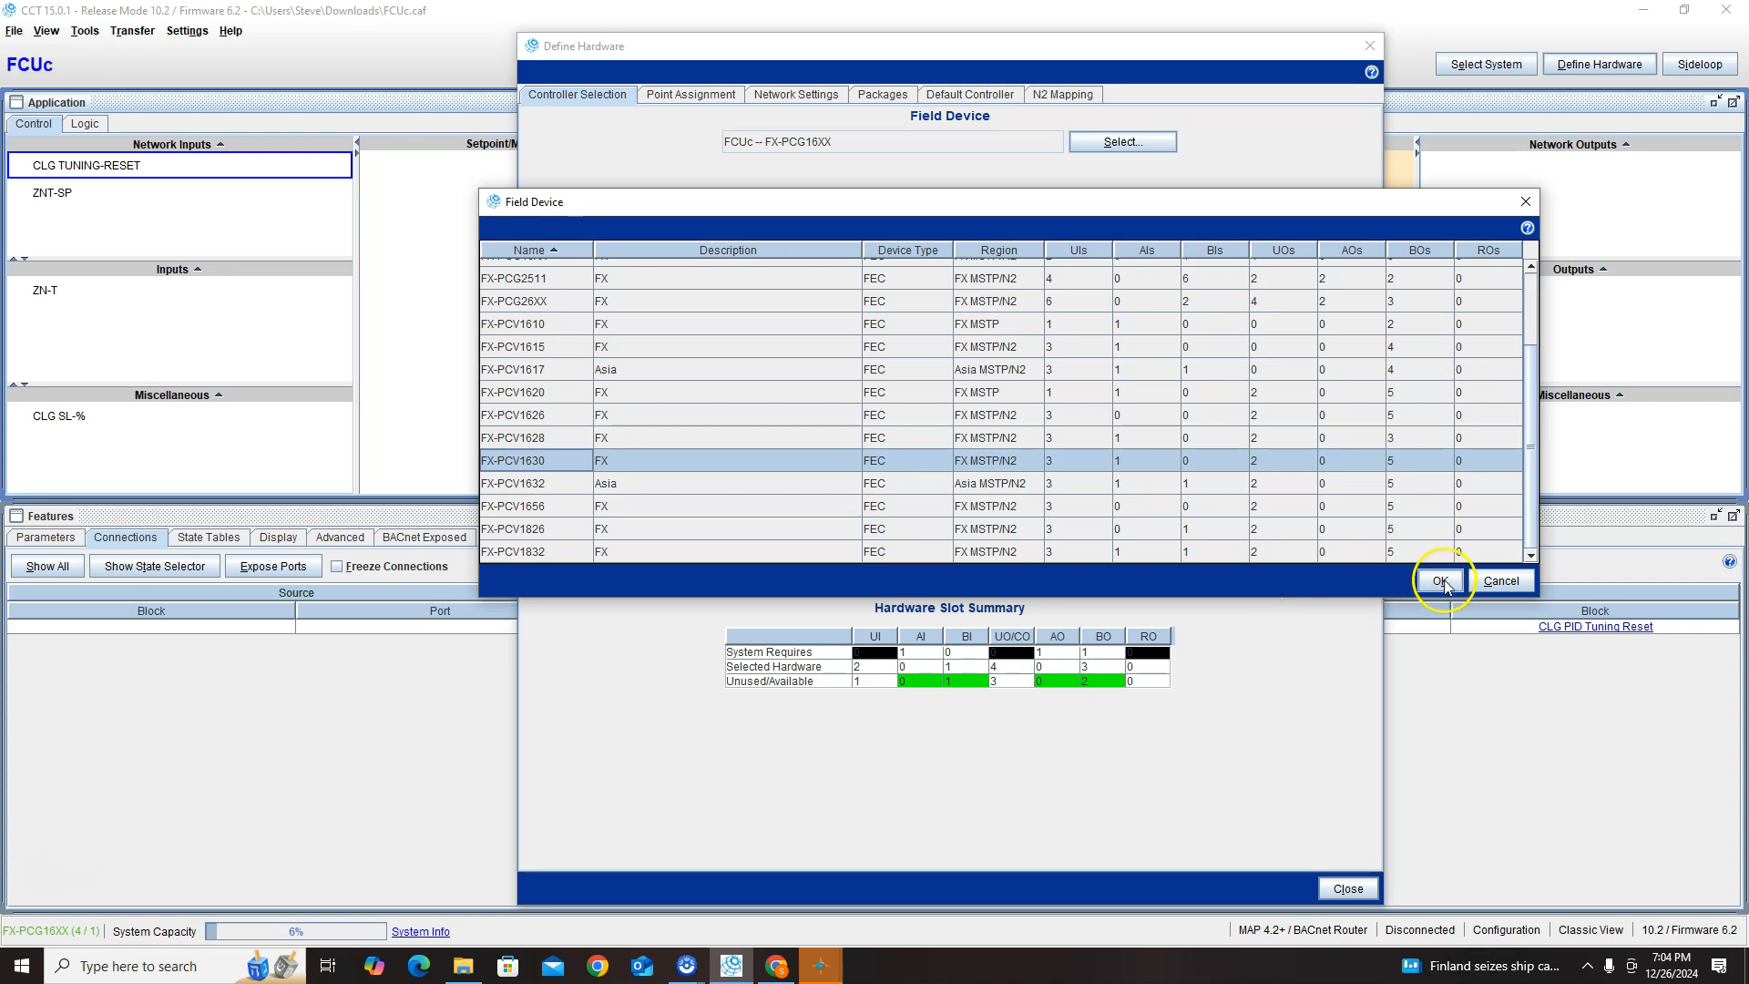
left_click(1440, 580)
left_click(907, 515)
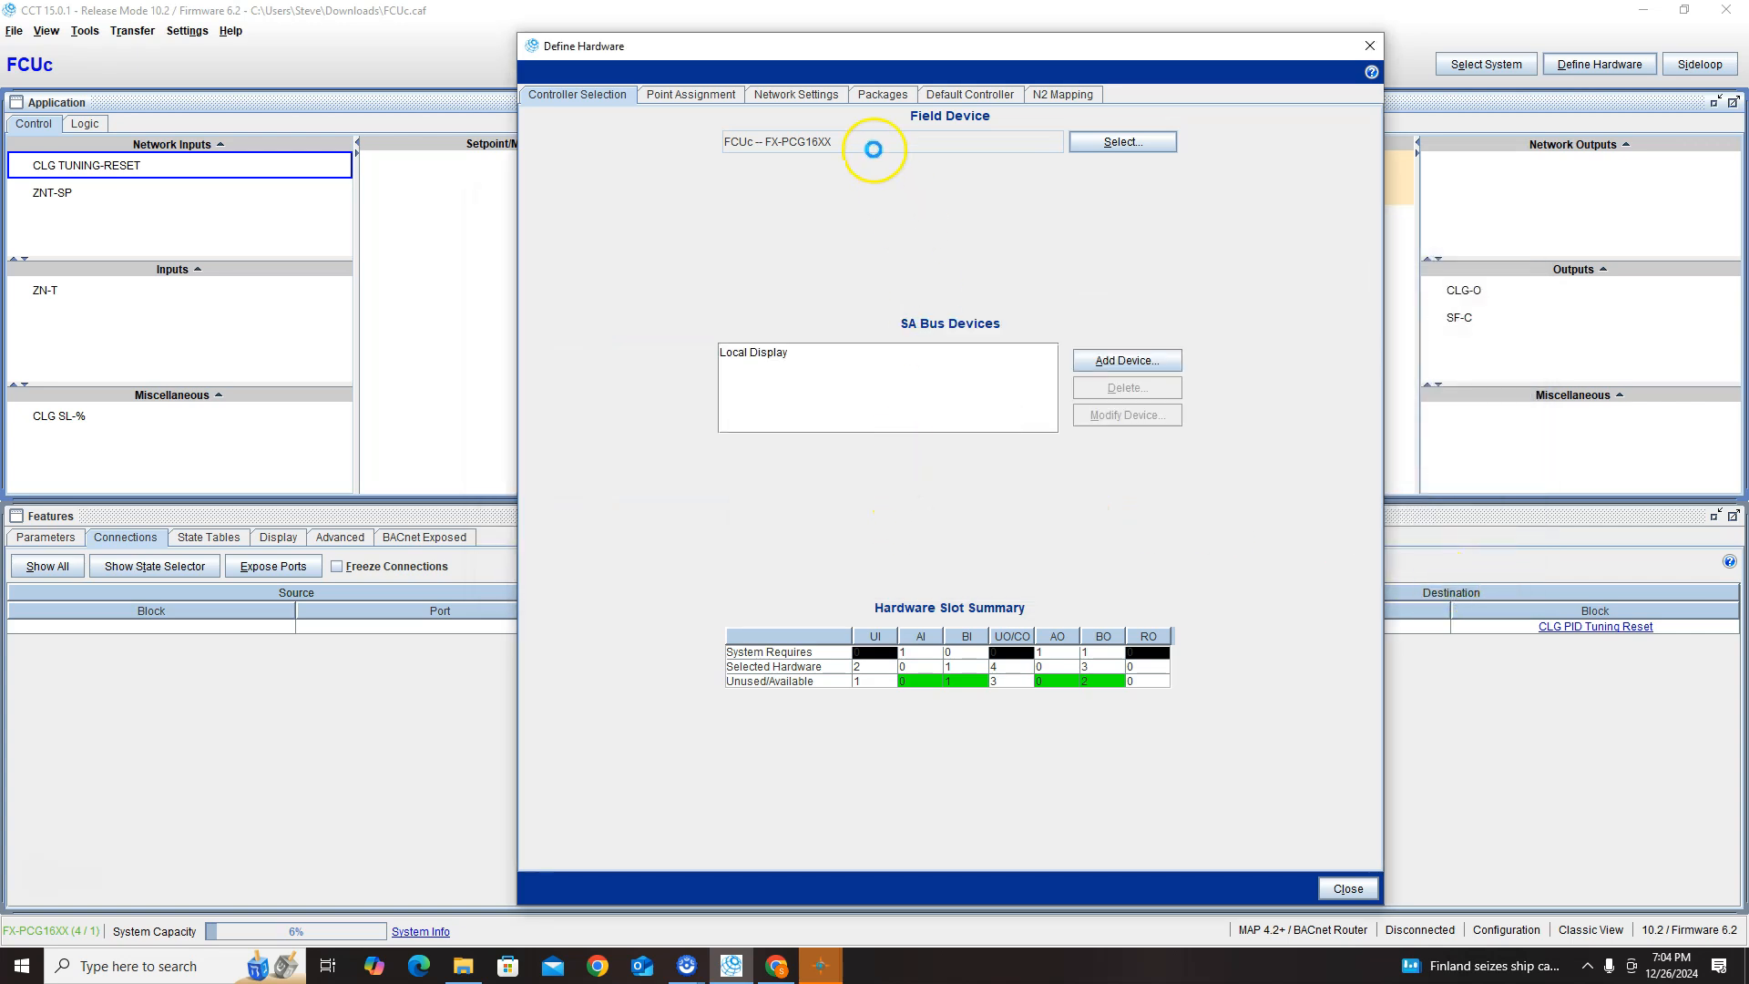
left_click(690, 94)
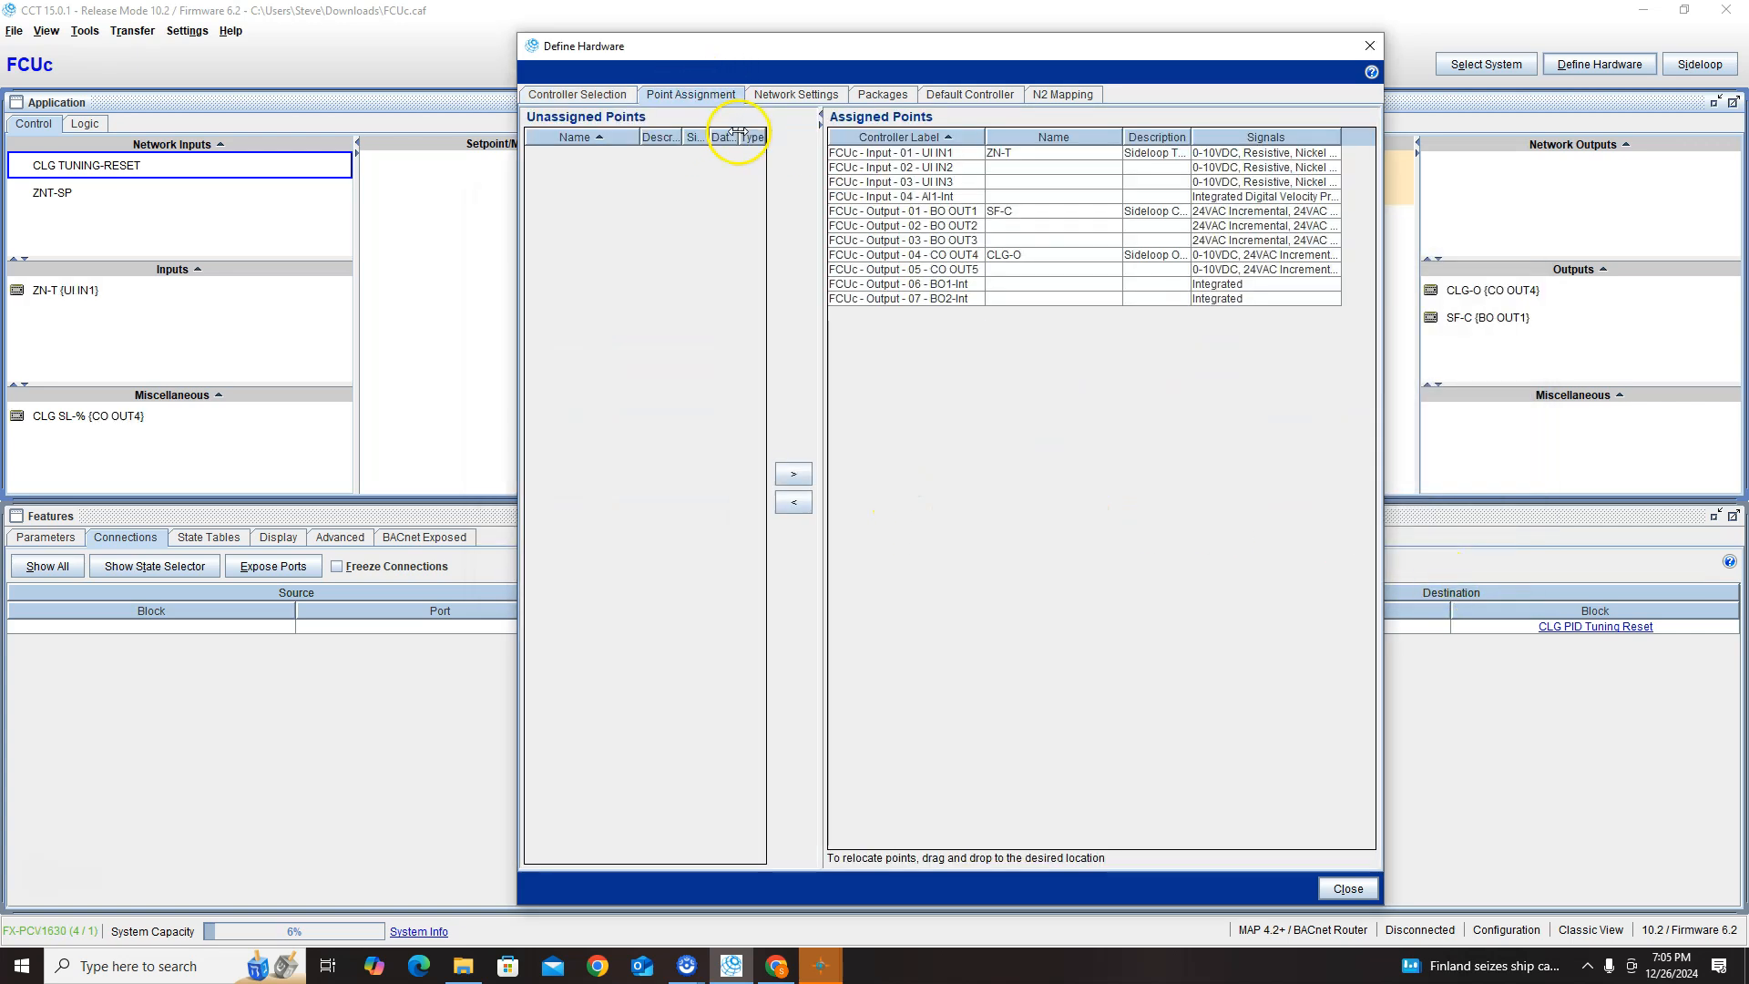
left_click(1373, 52)
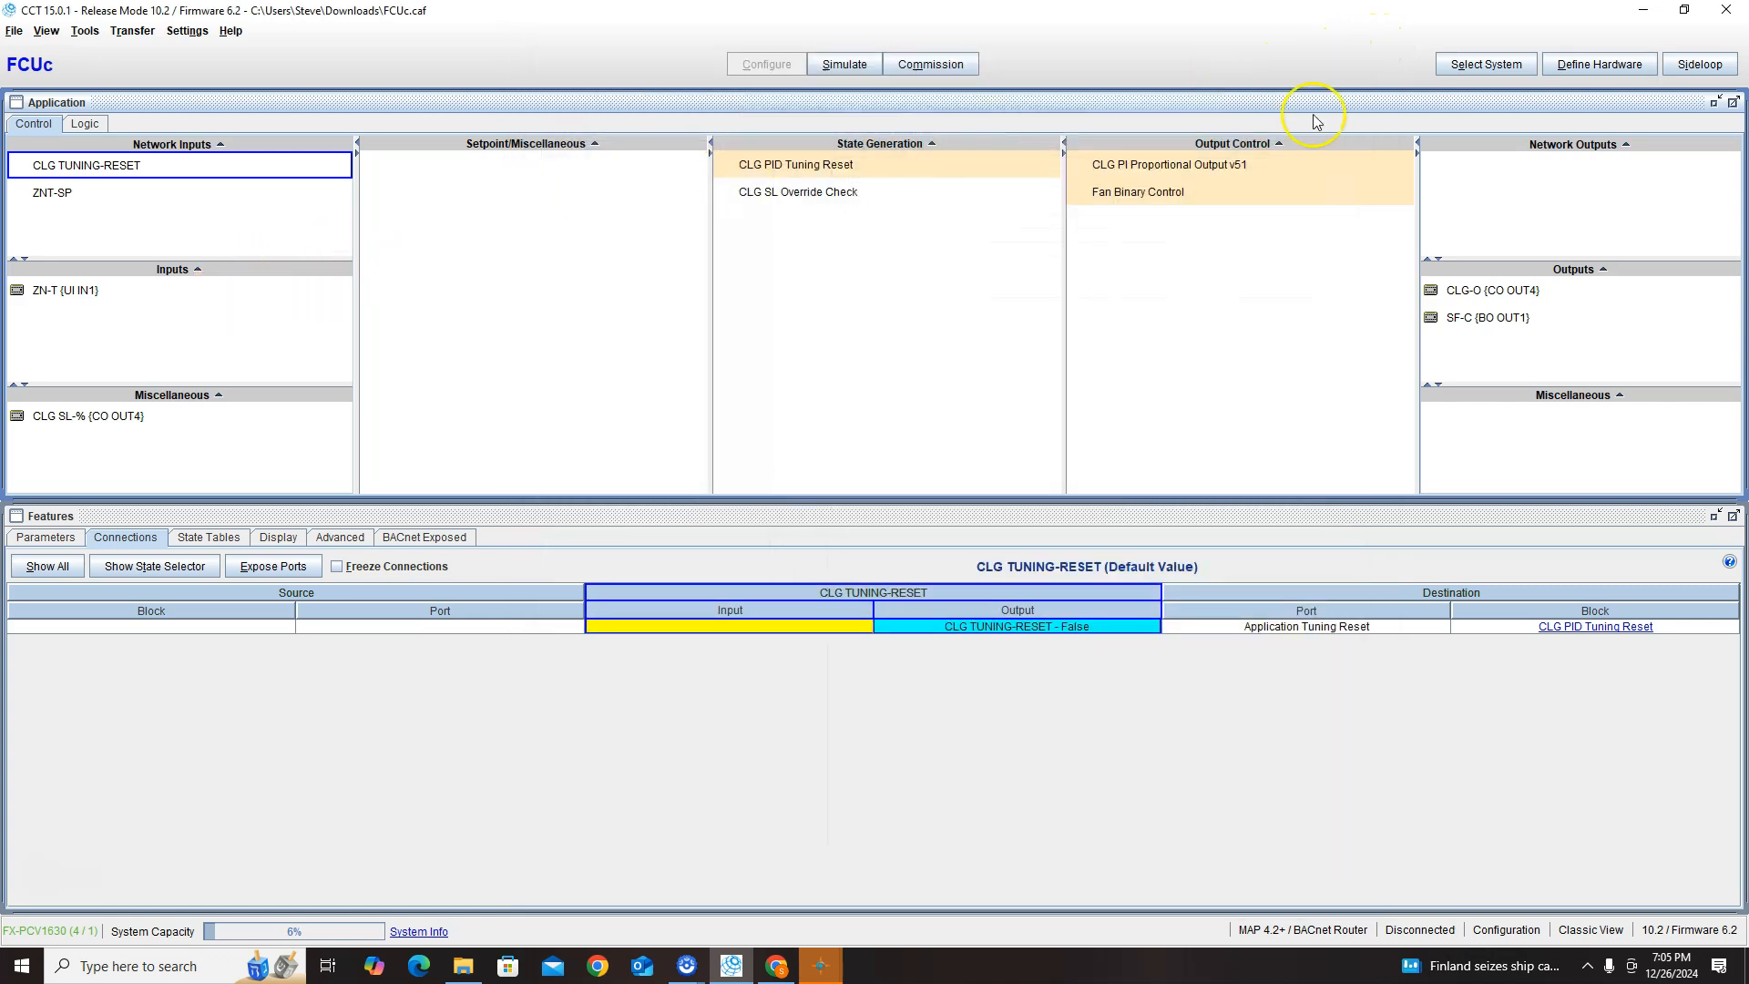
- Add a Generic Sensor NetSensor to the SA bus with the Zone Temperature and Warmer/Cooler Request inputs
left_click(1611, 69)
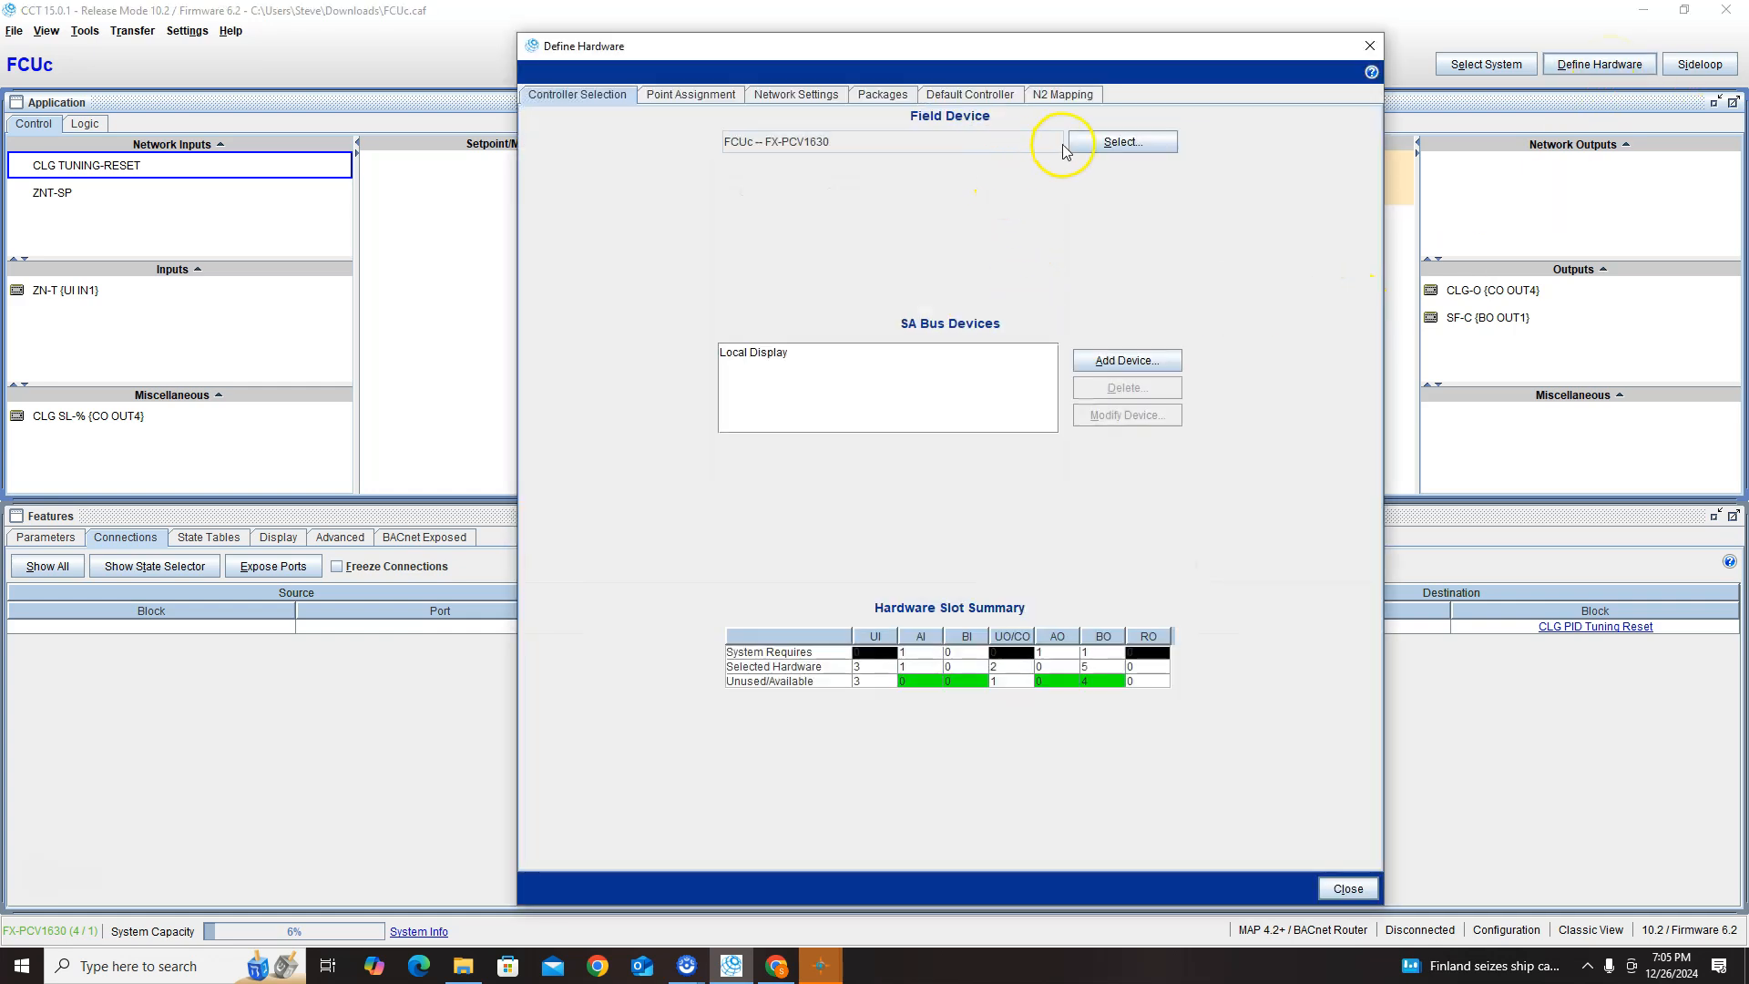
left_click(1127, 361)
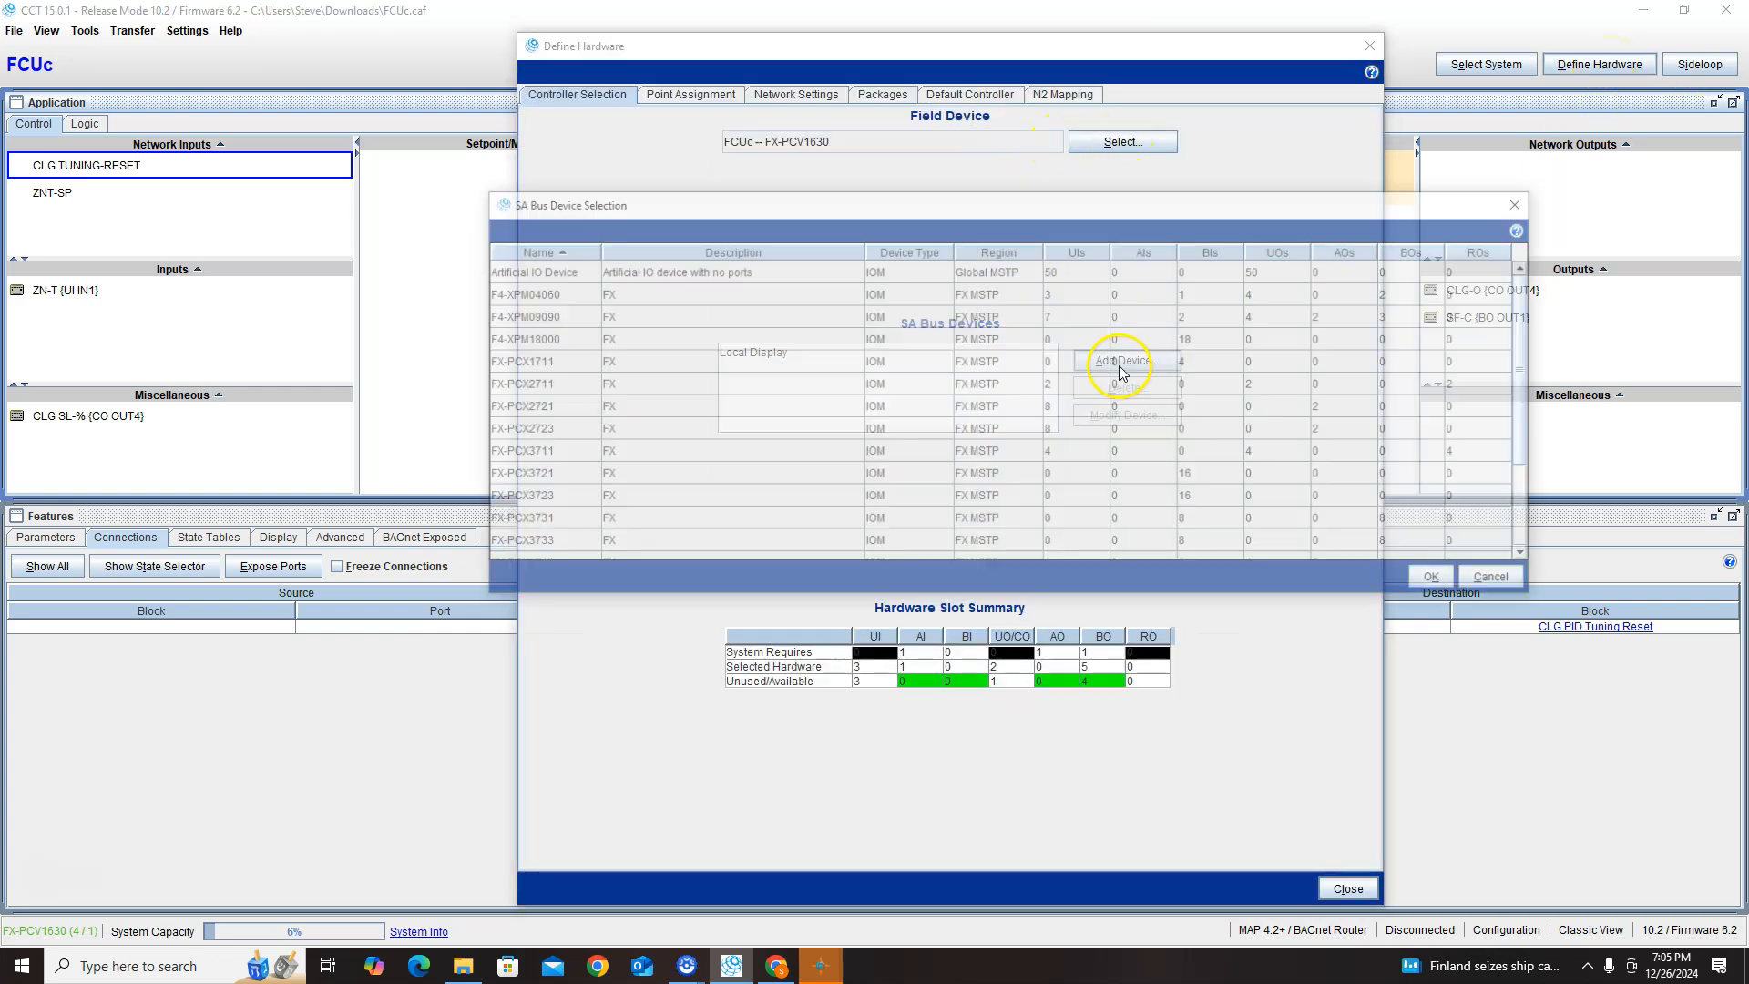
scroll(583, 410, "down", 3)
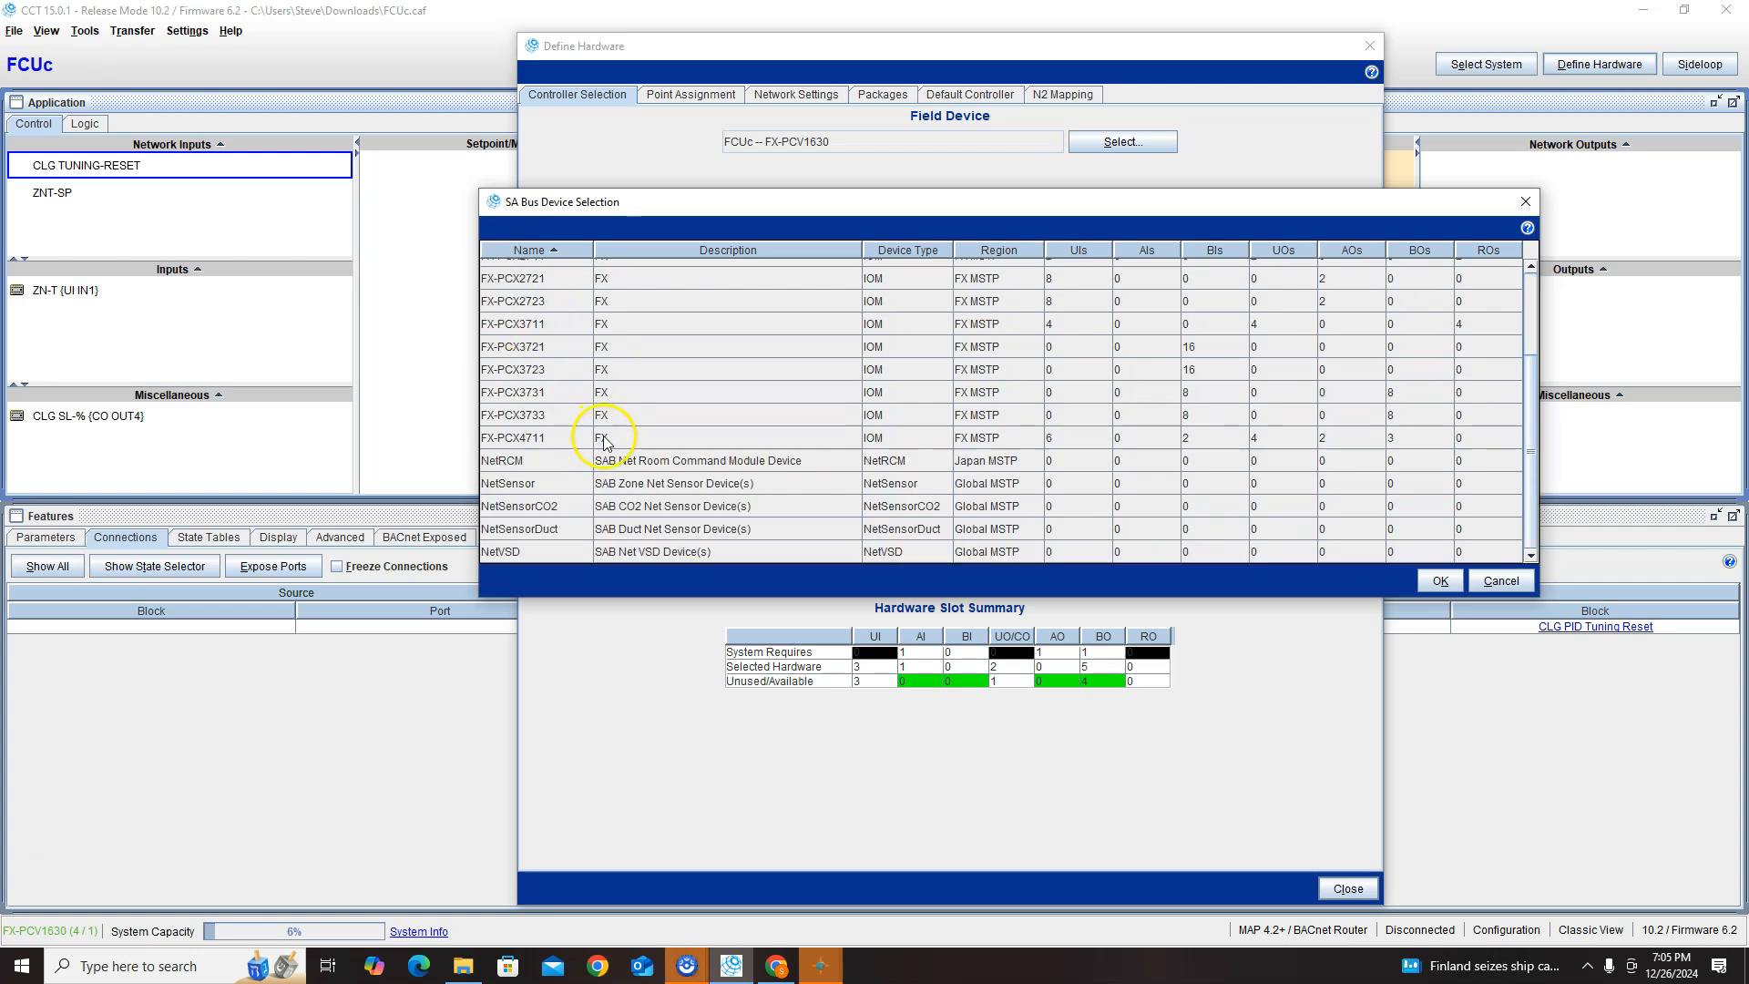
left_click(524, 483)
left_click(1442, 583)
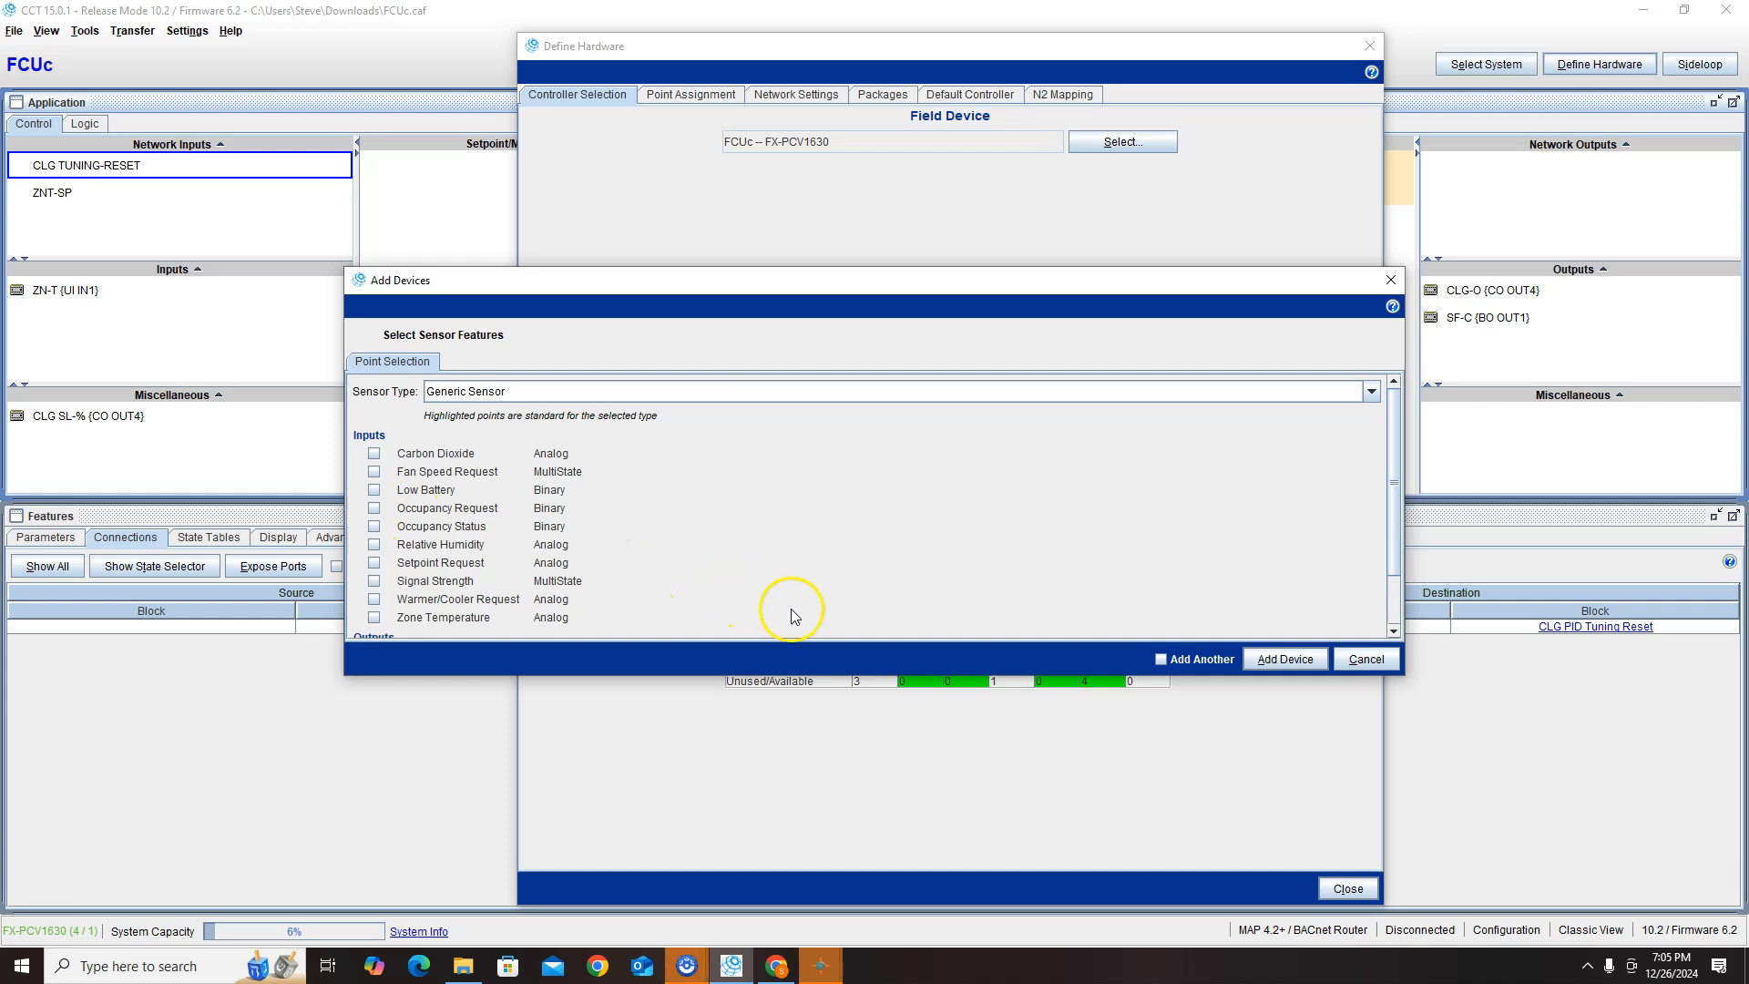
left_click(374, 618)
left_click(373, 600)
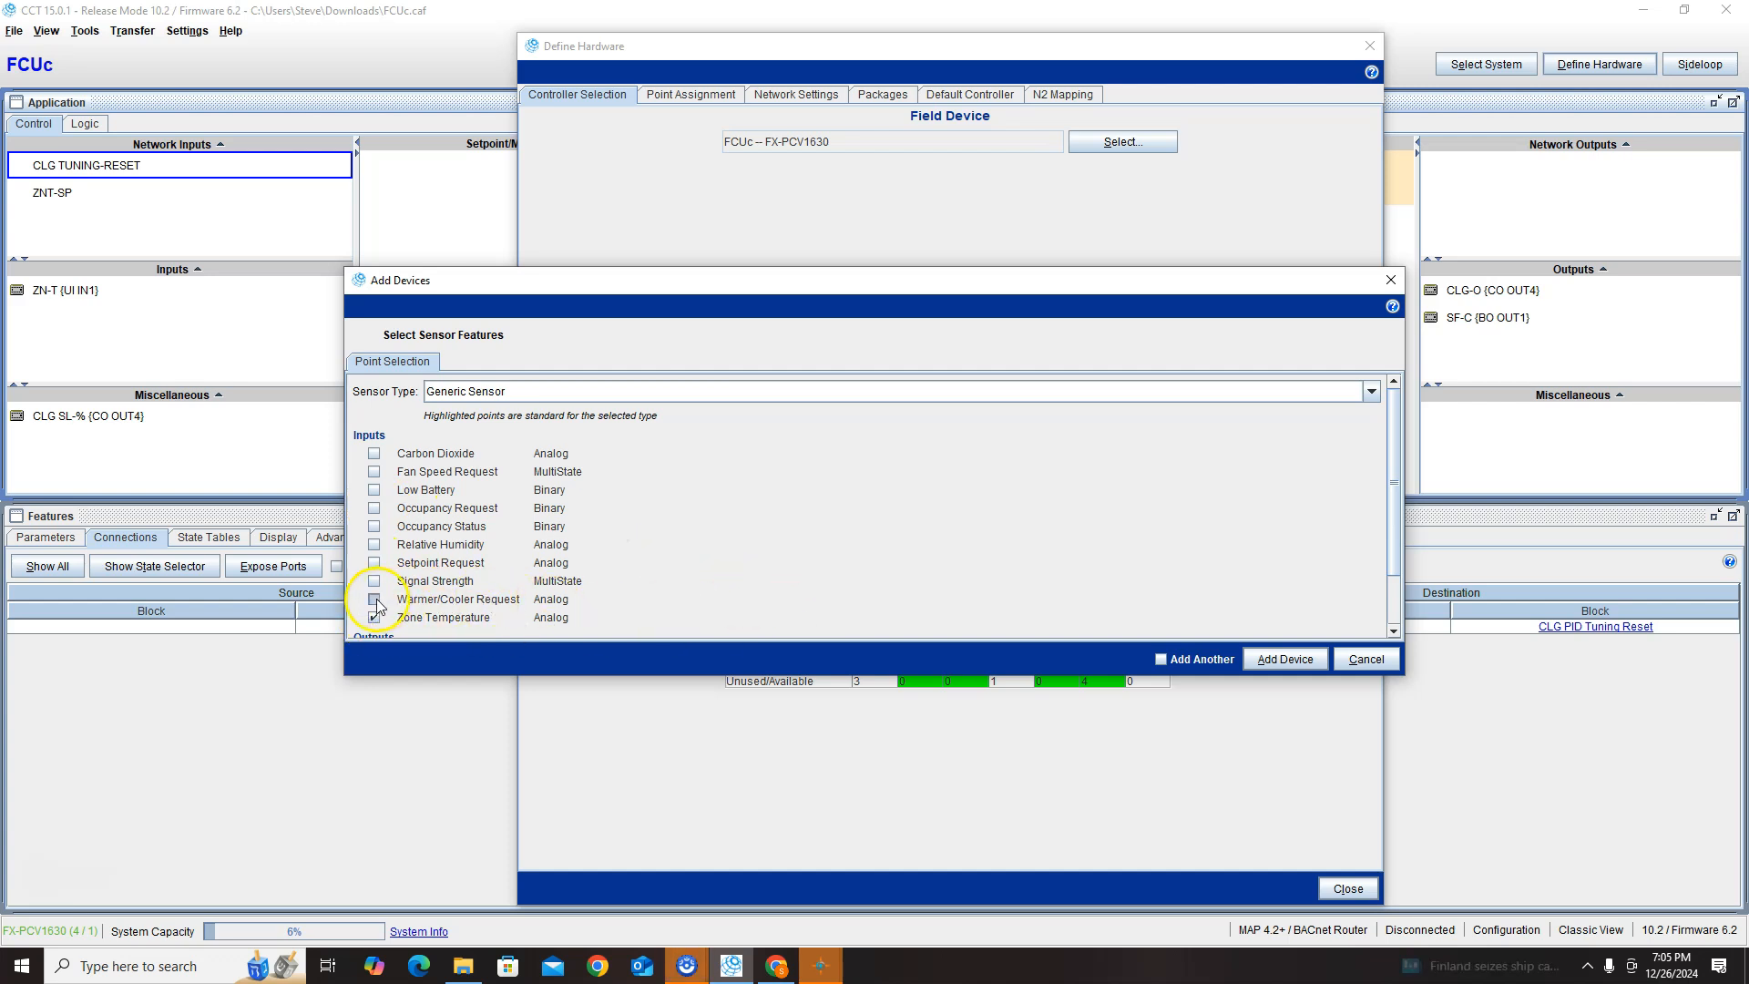
left_click(1290, 661)
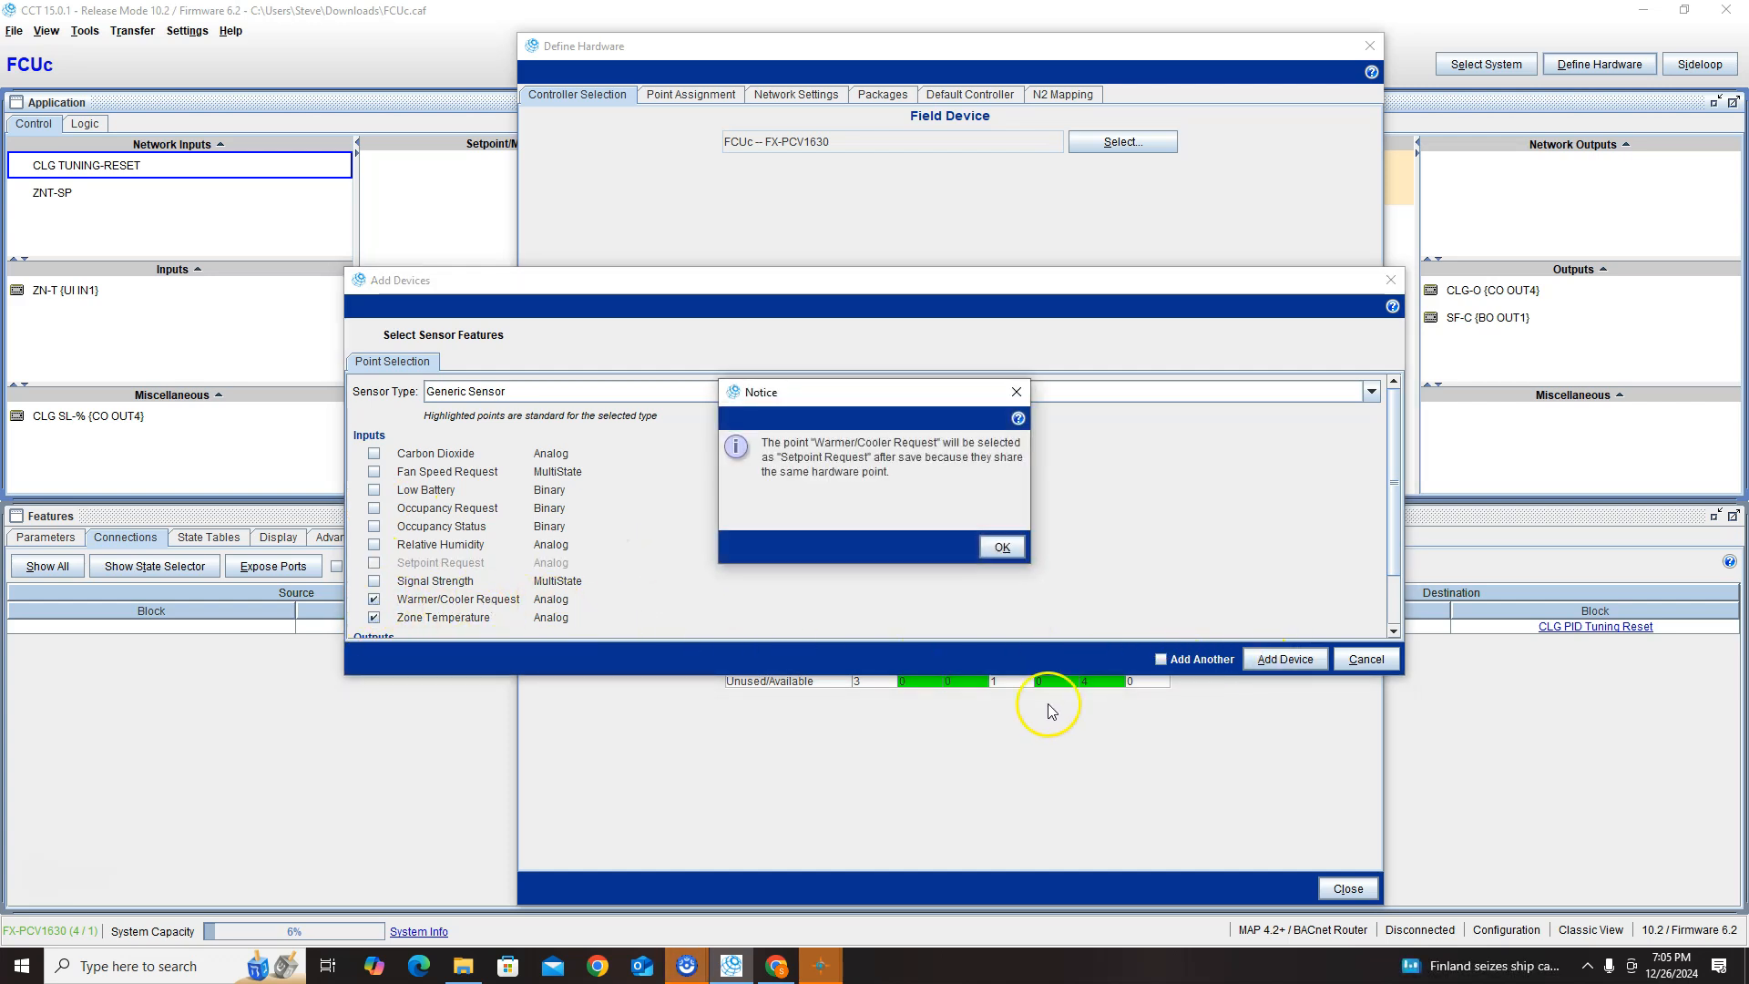
left_click(1000, 547)
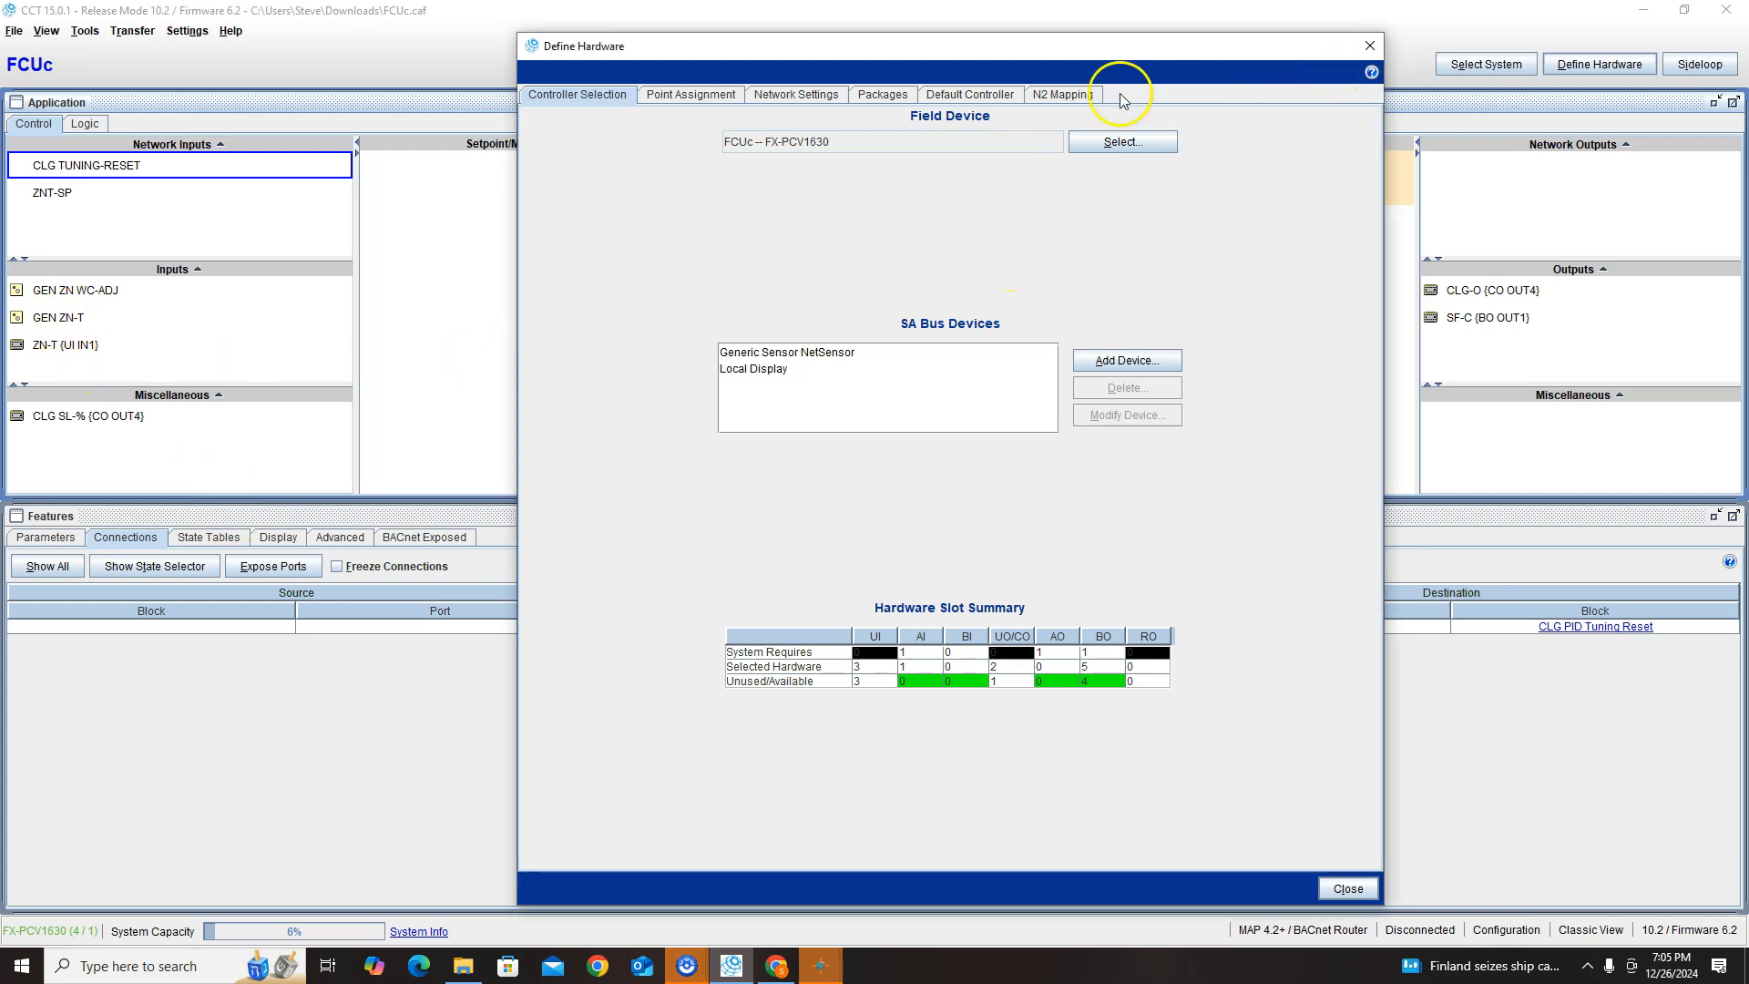
left_click(792, 98)
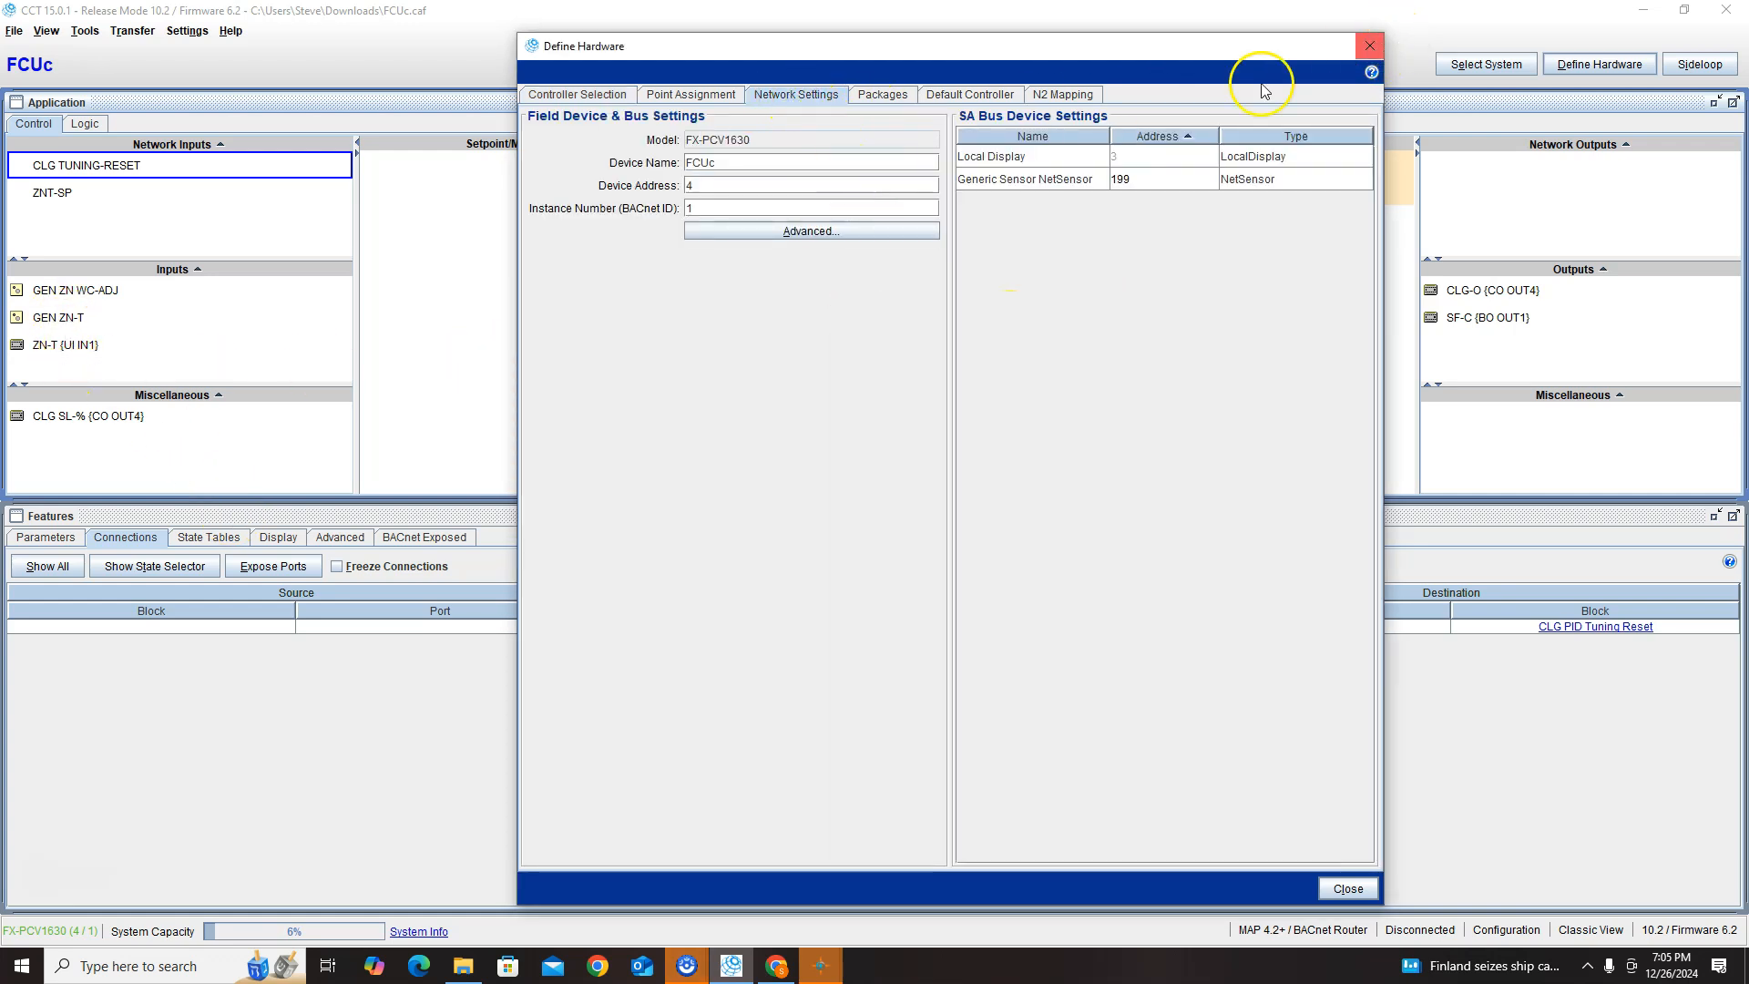
left_click(736, 95)
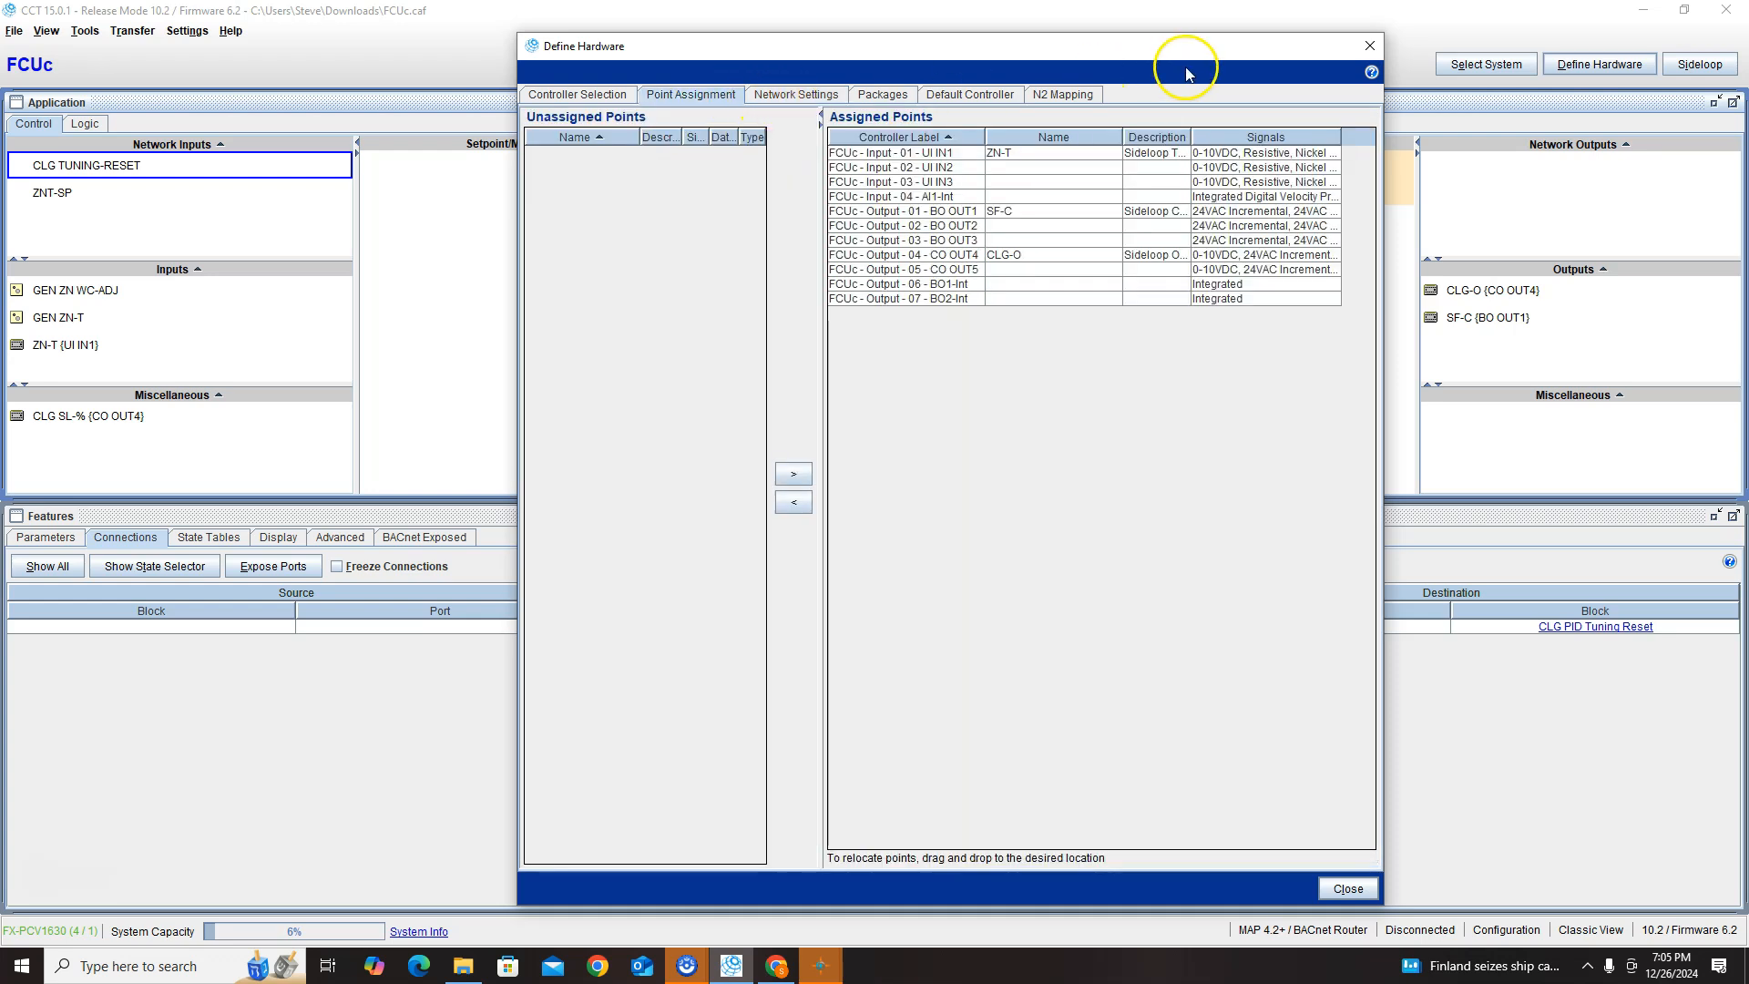
left_click(1370, 45)
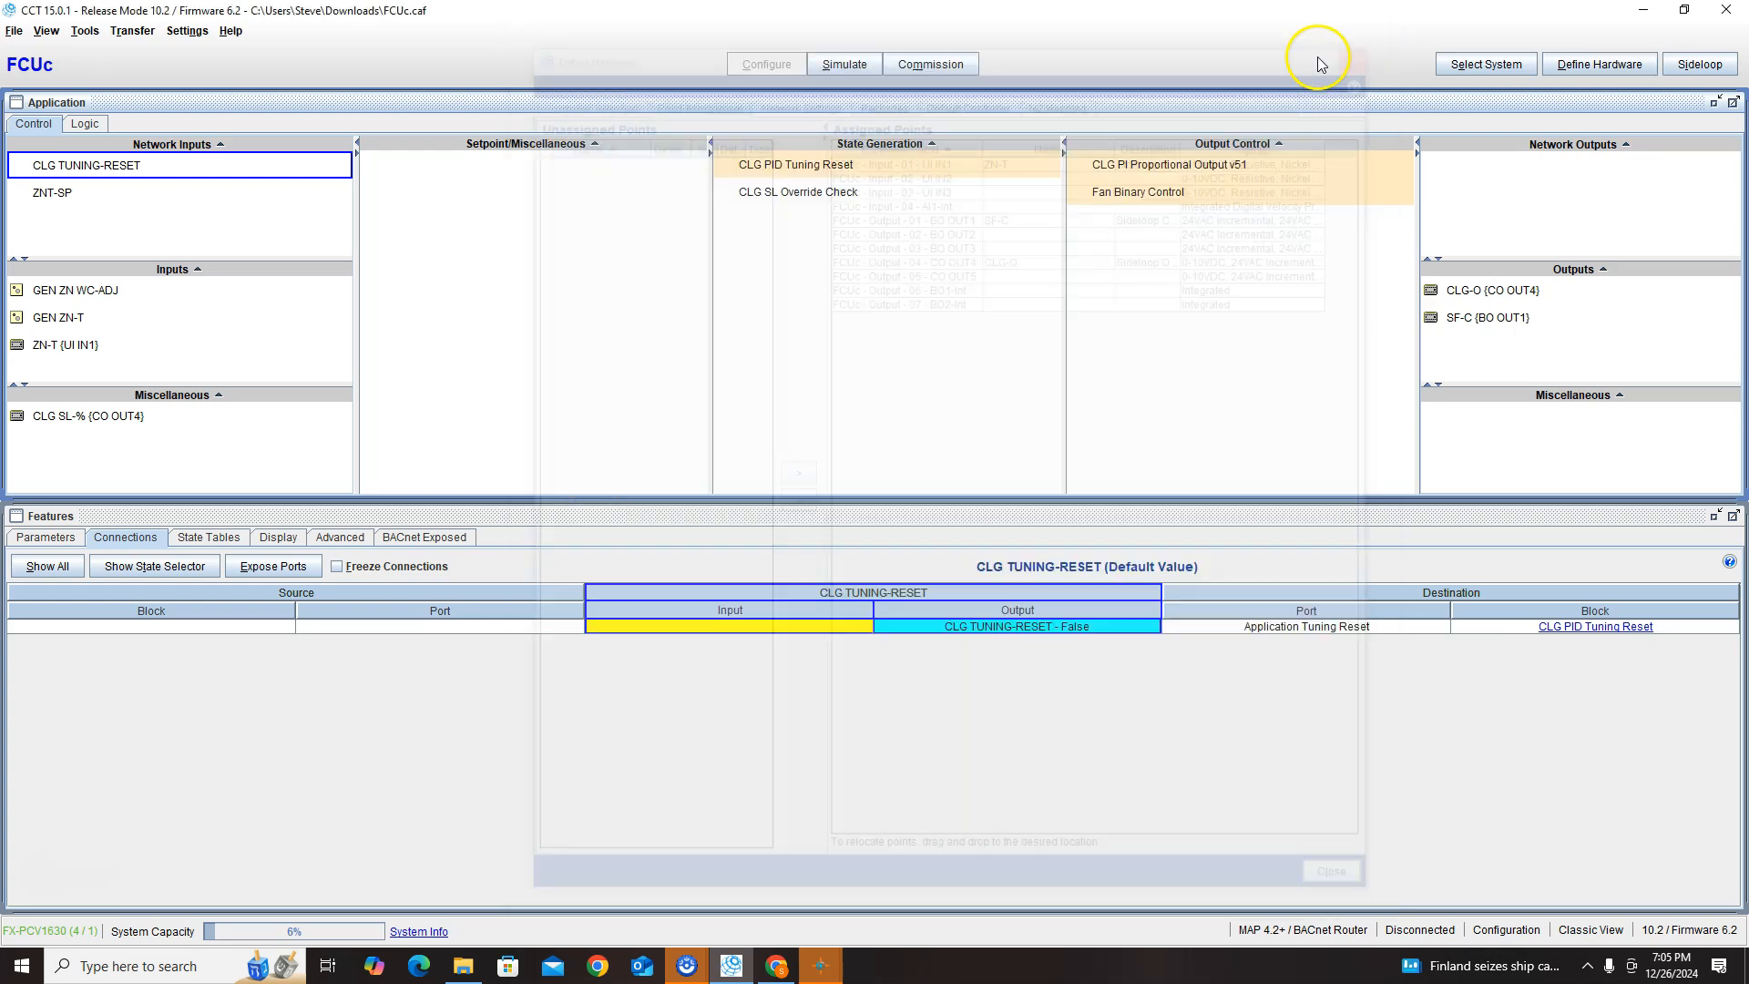
- Delete the hardwired ZN-T input assigned to UI IN1
left_click(59, 321)
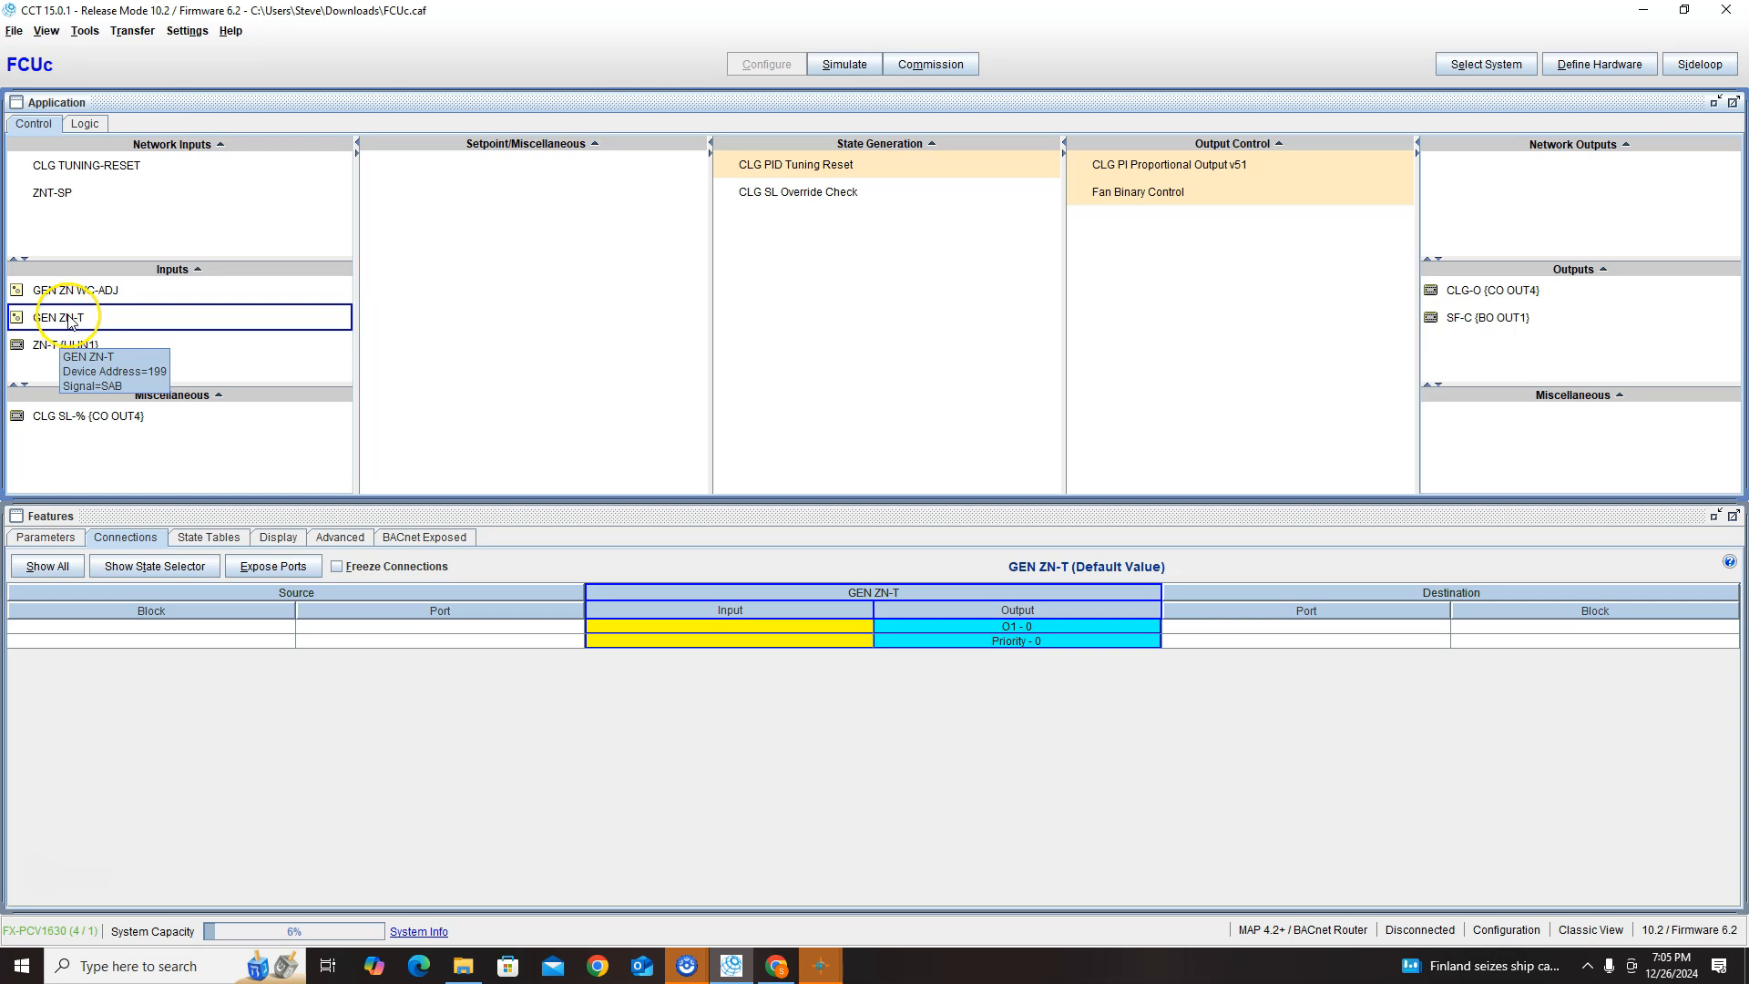
left_click(64, 345)
right_click(62, 346)
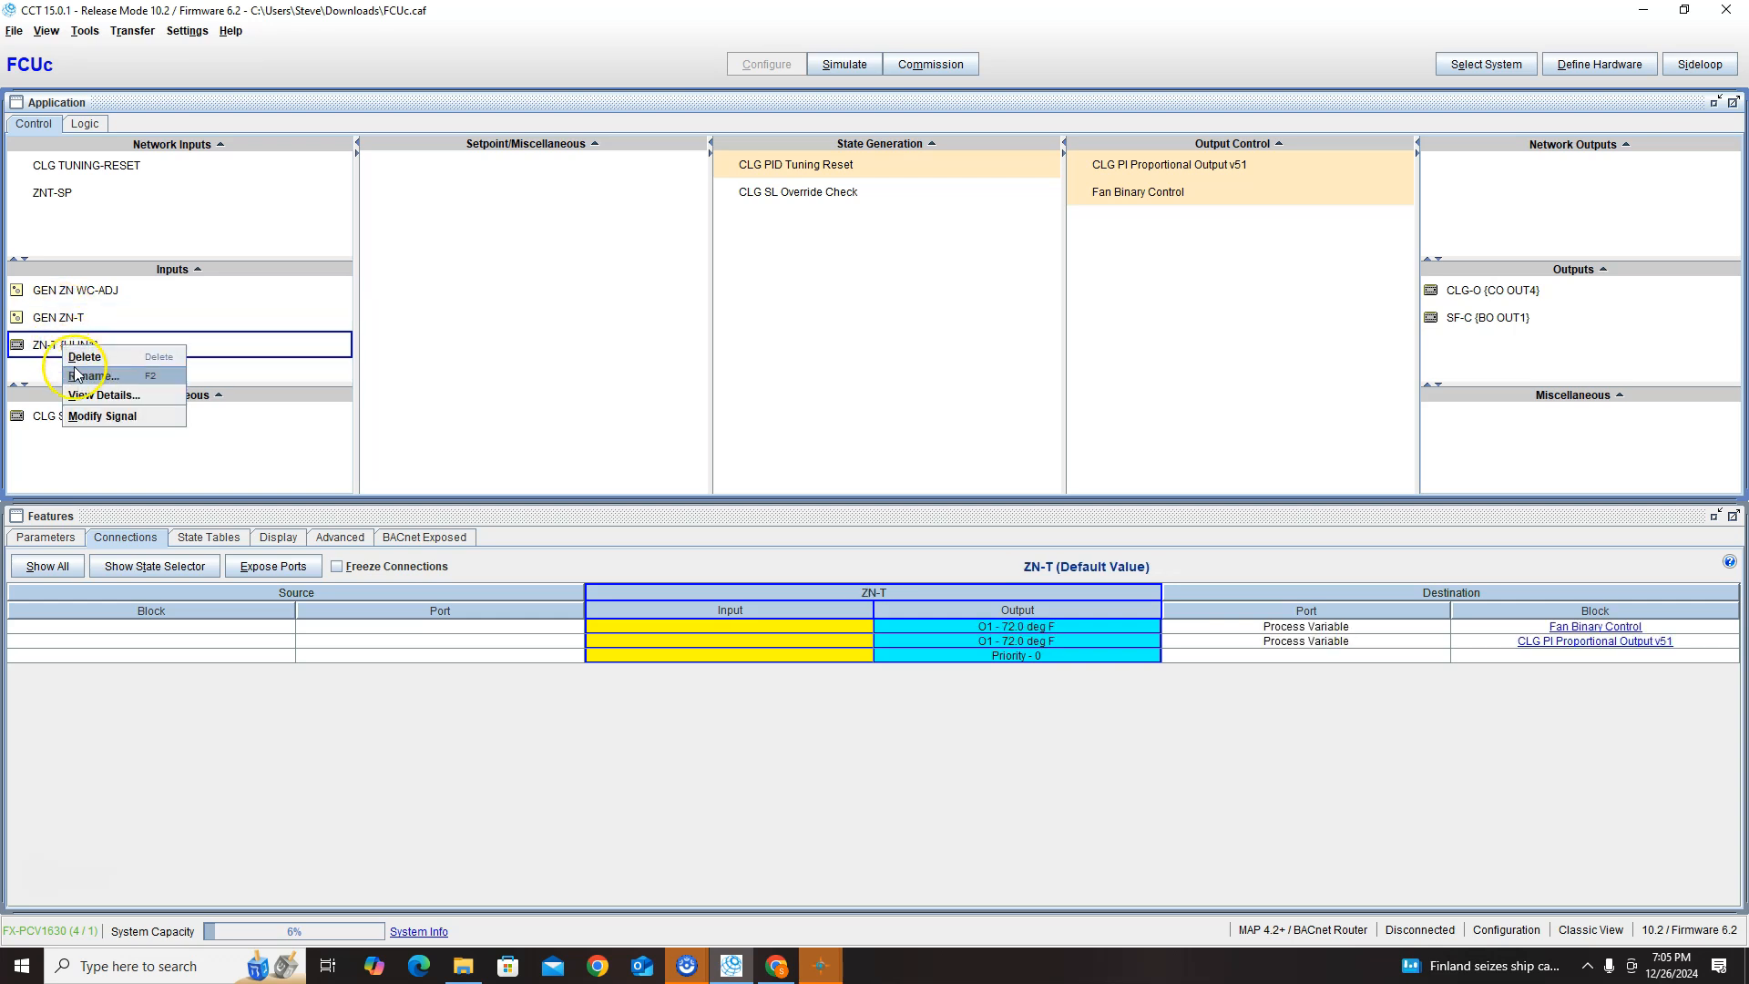
left_click(84, 356)
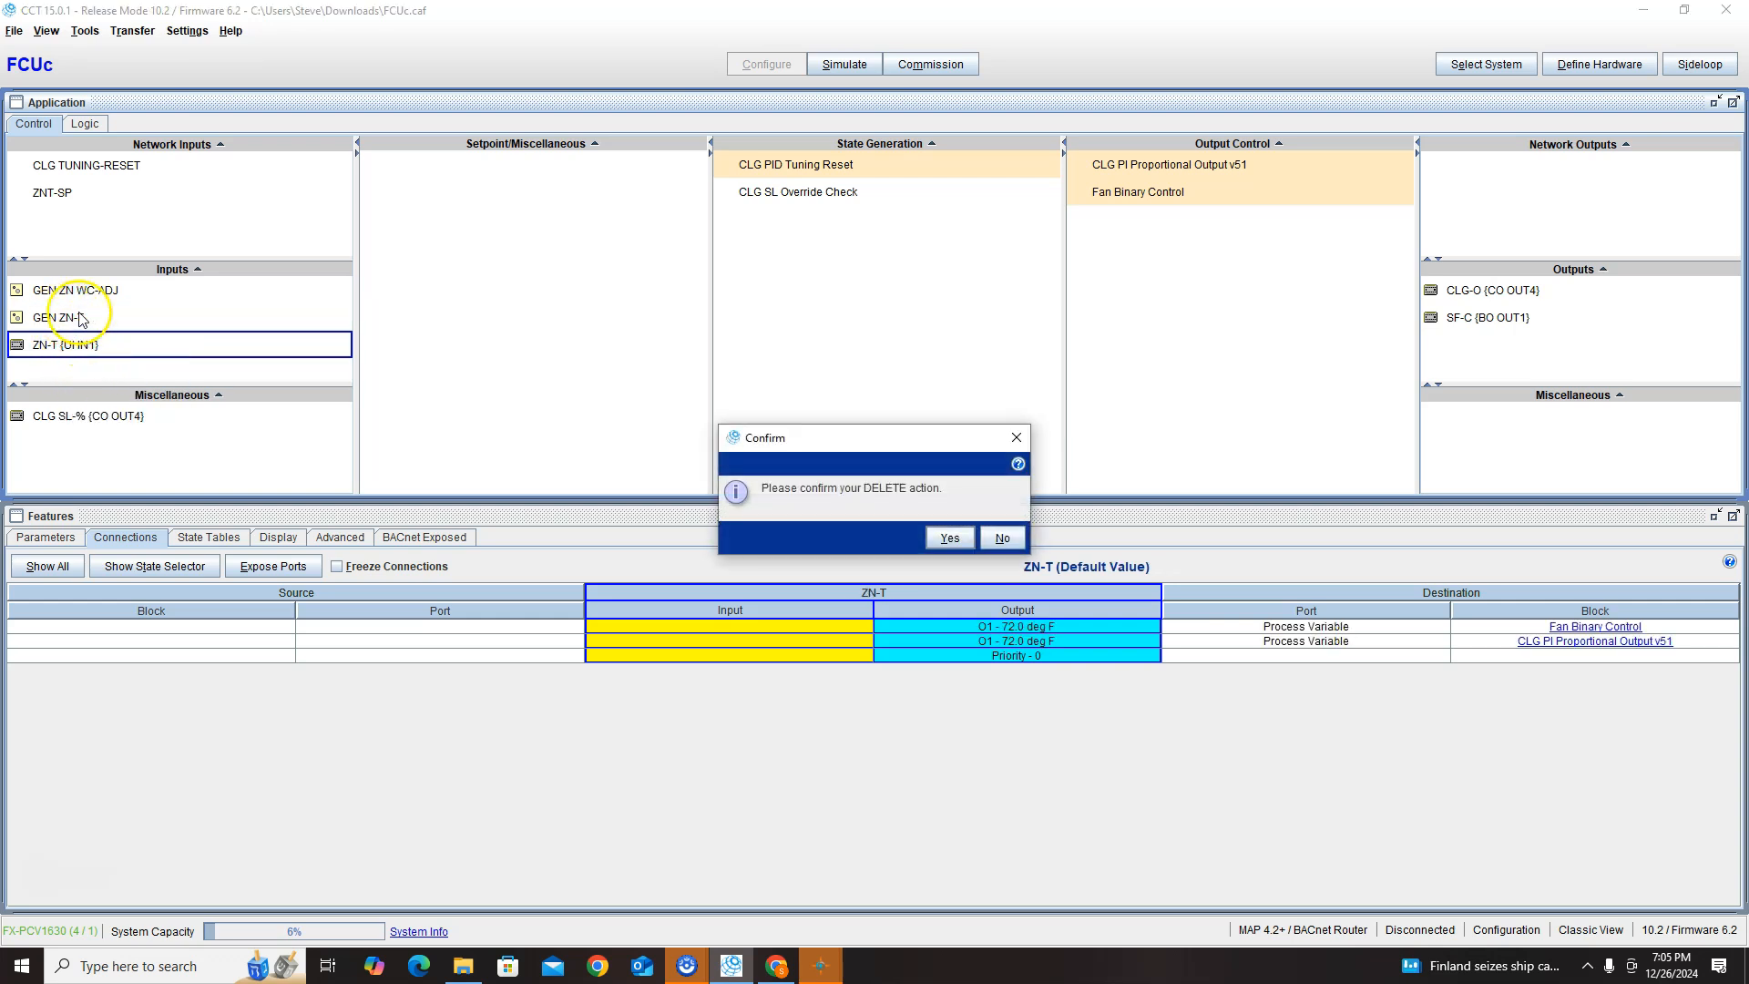
left_click(947, 538)
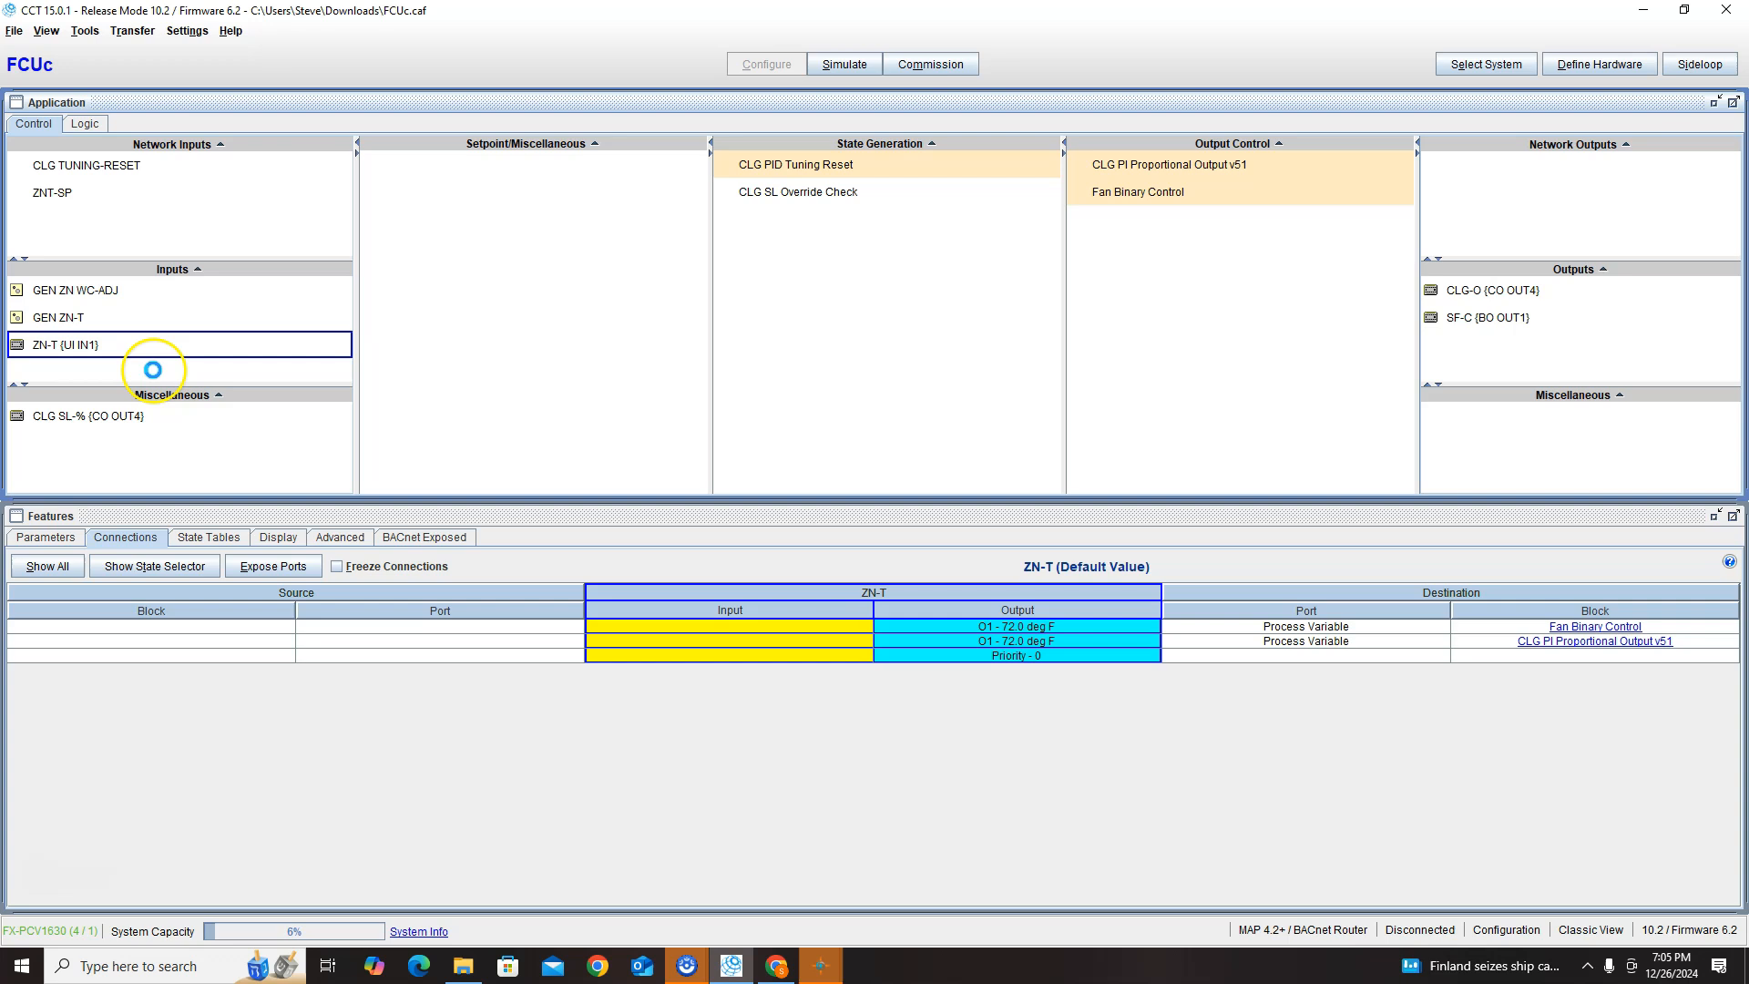
- Rename the NetSensor input GEN ZN-T to ZN-T
right_click(60, 324)
left_click(86, 348)
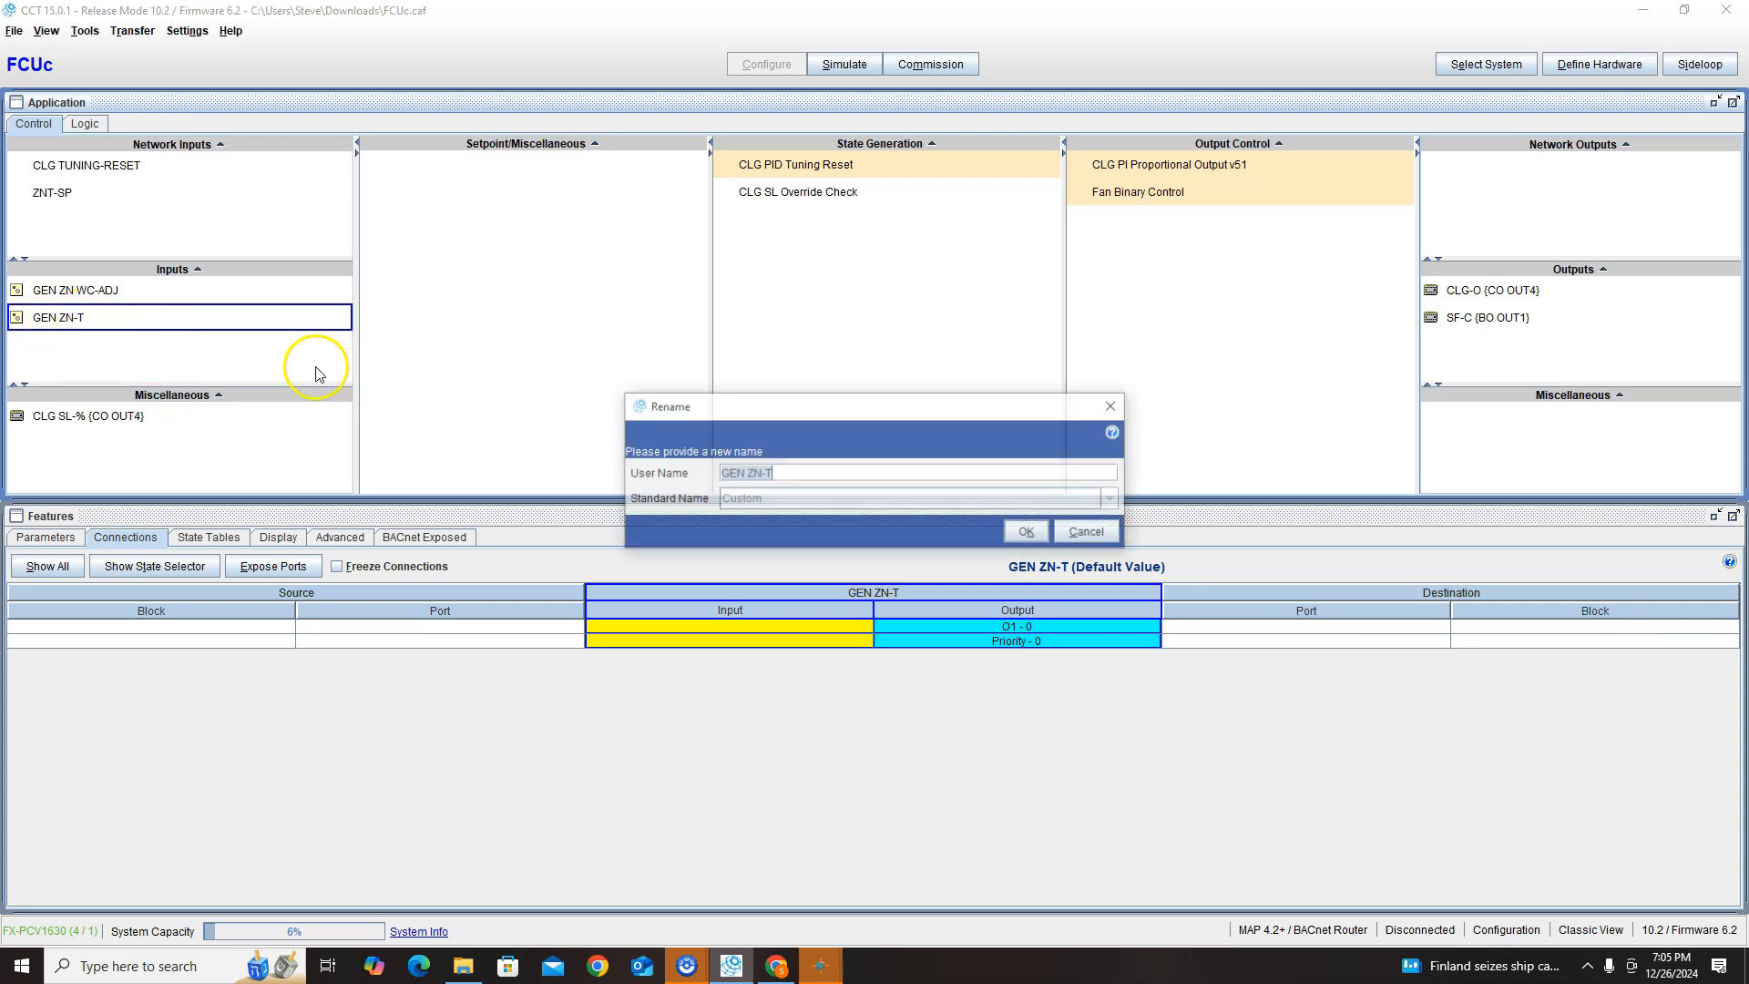
key("BackSpace")
key("BackSpace")
key("BackSpace")
key("BackSpace")
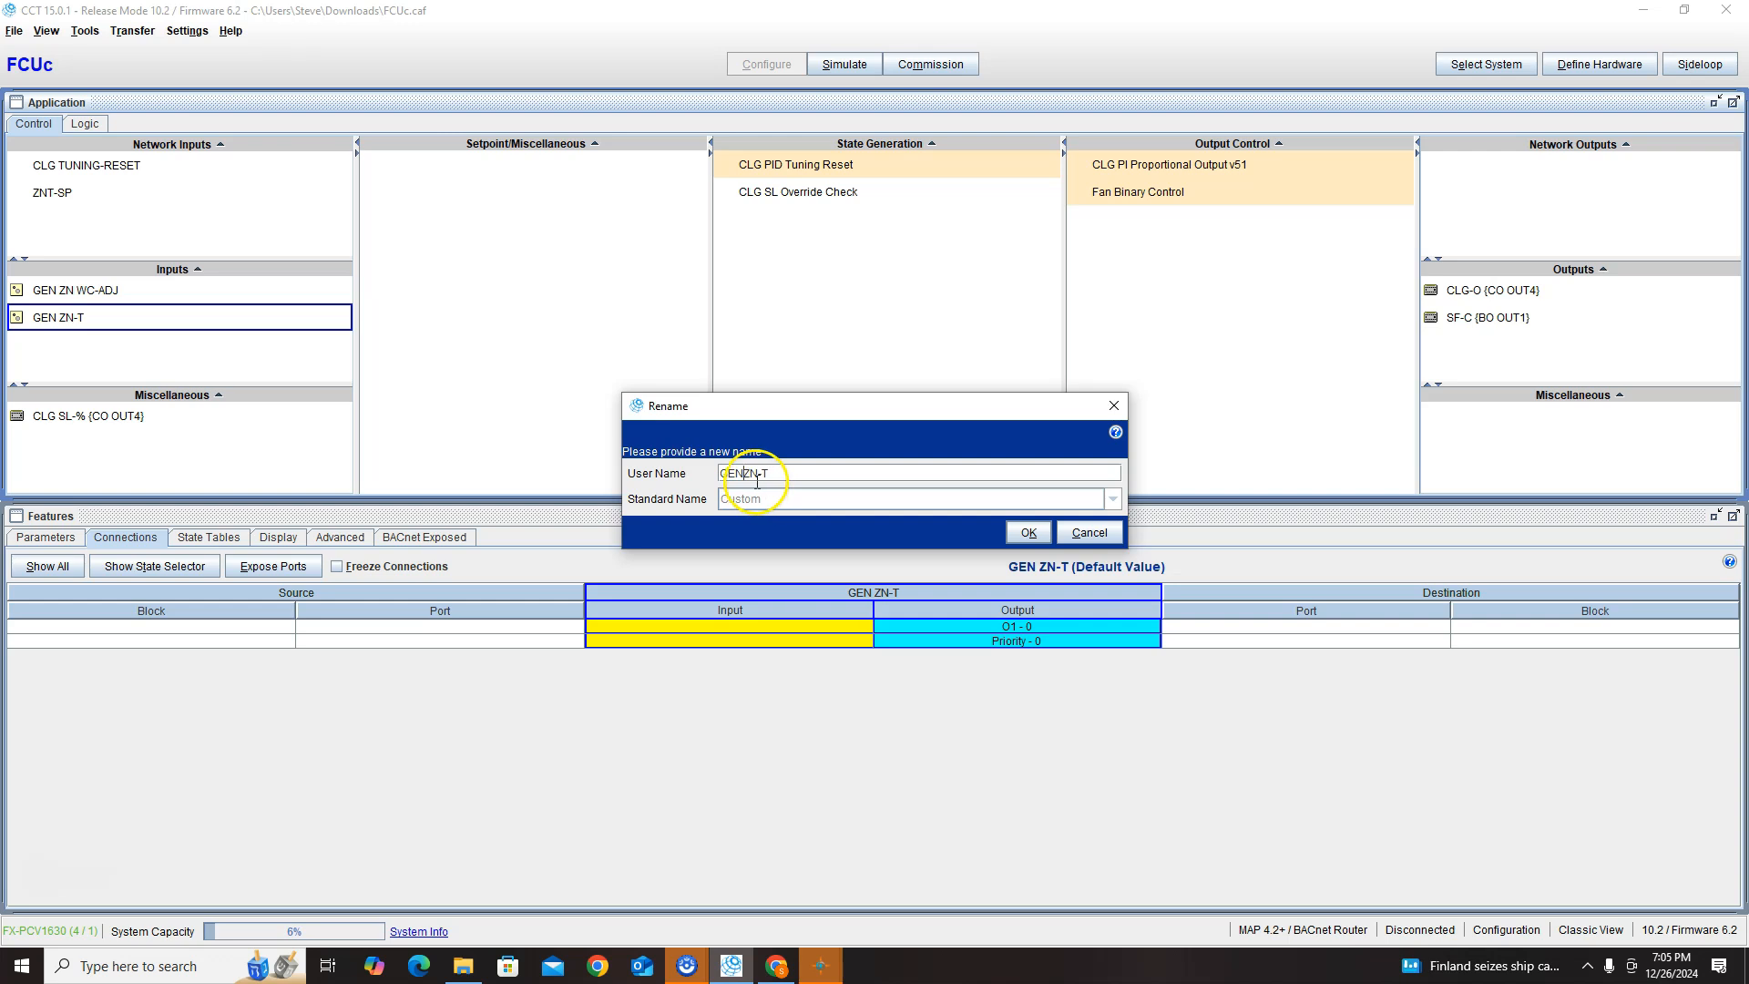
left_click(1029, 532)
- Rename the NetSensor input GEN ZN WC-ADJ to WC-ADJ
left_click(79, 288)
right_click(88, 294)
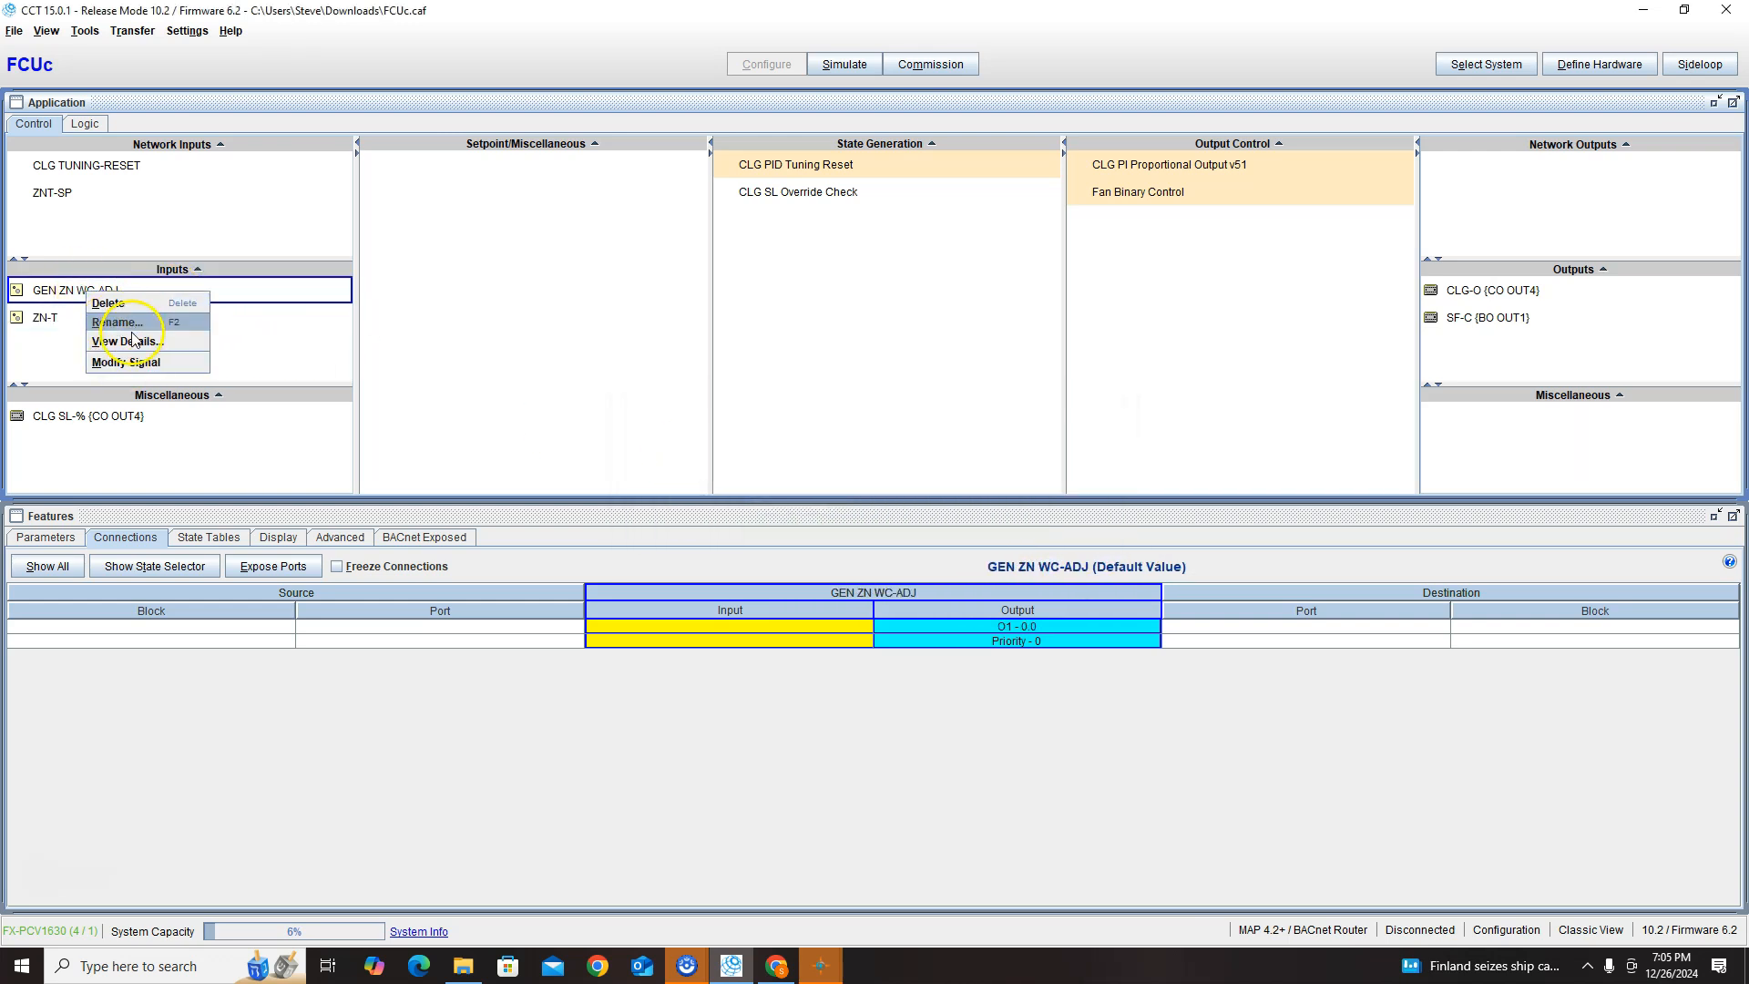
left_click(116, 322)
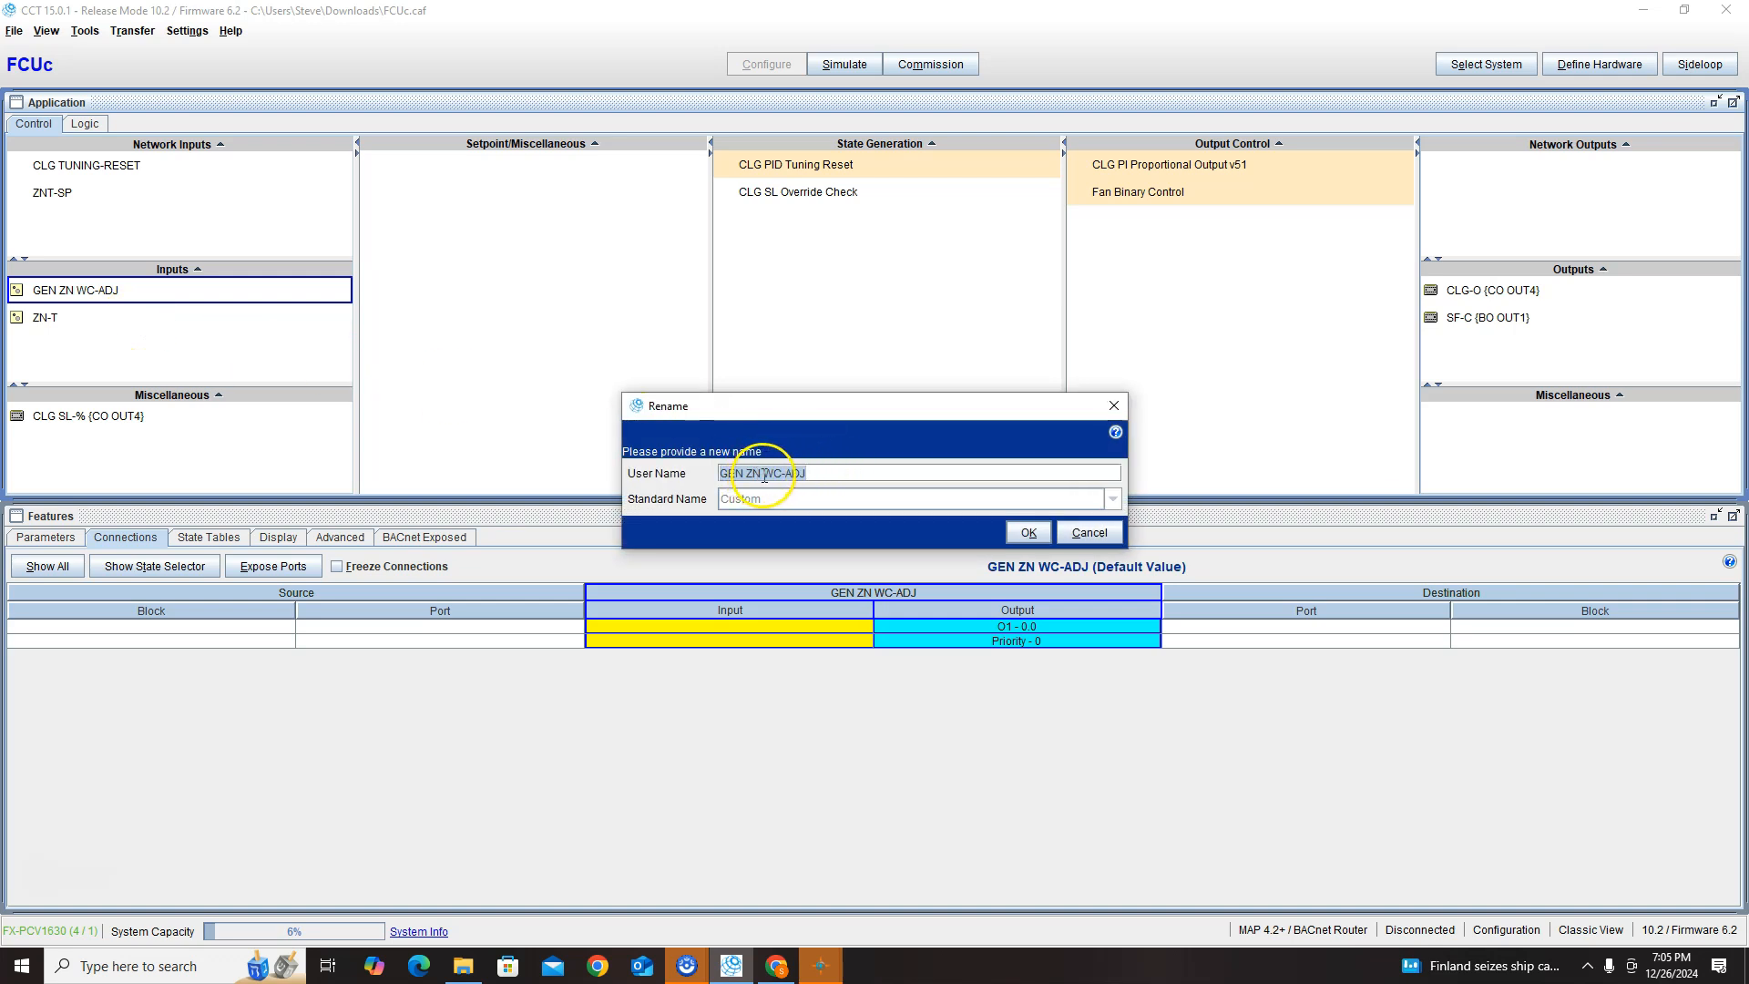
left_click(1007, 534)
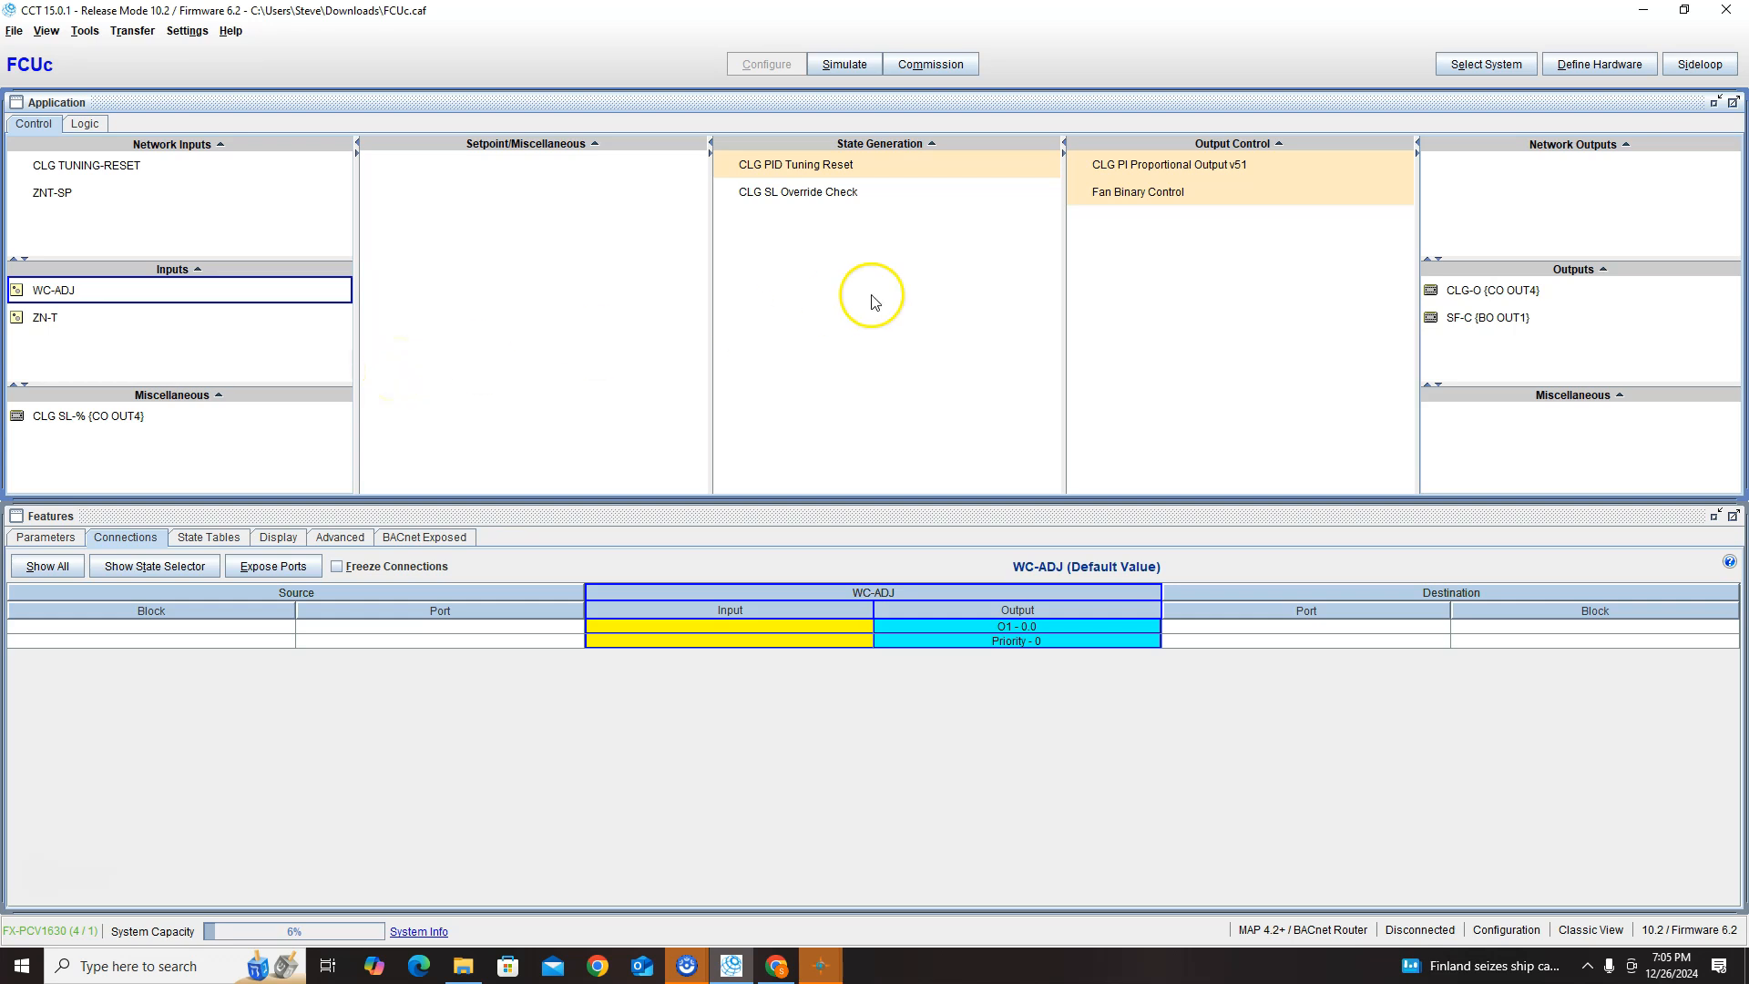
- Set the field device's address to 5 and its BACnet instance number to 11005 in the hardware's network settings
left_click(1600, 66)
left_click(797, 96)
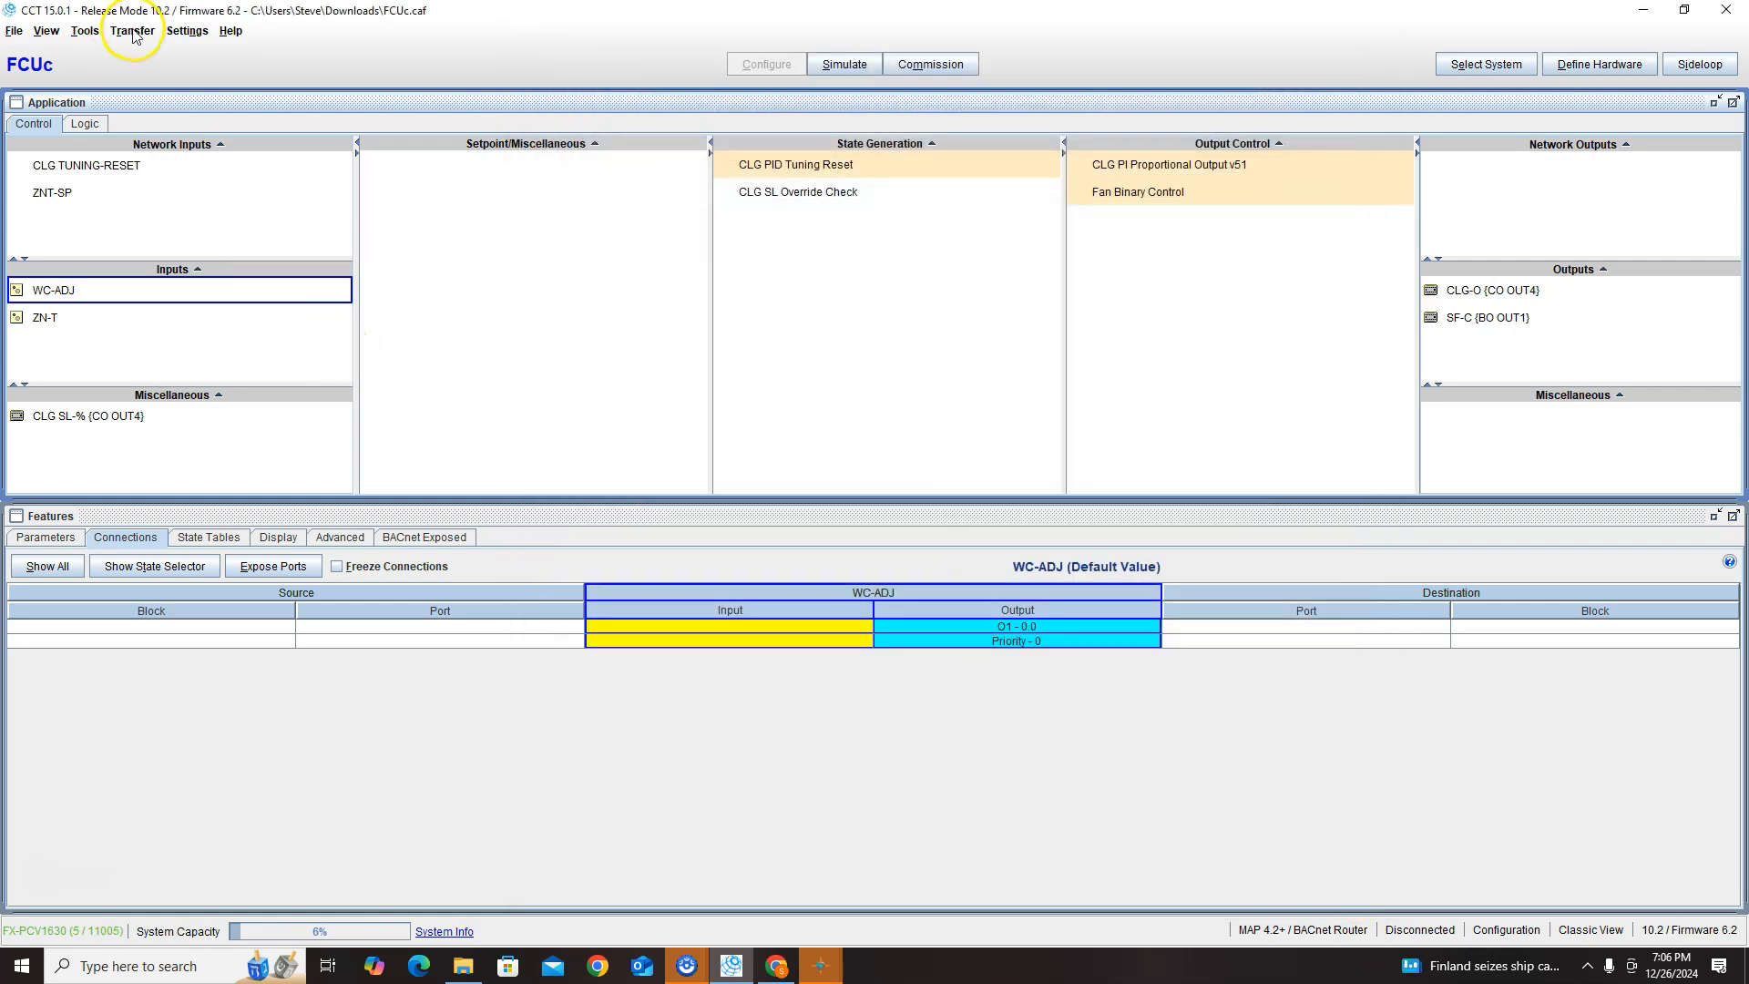
left_click(133, 32)
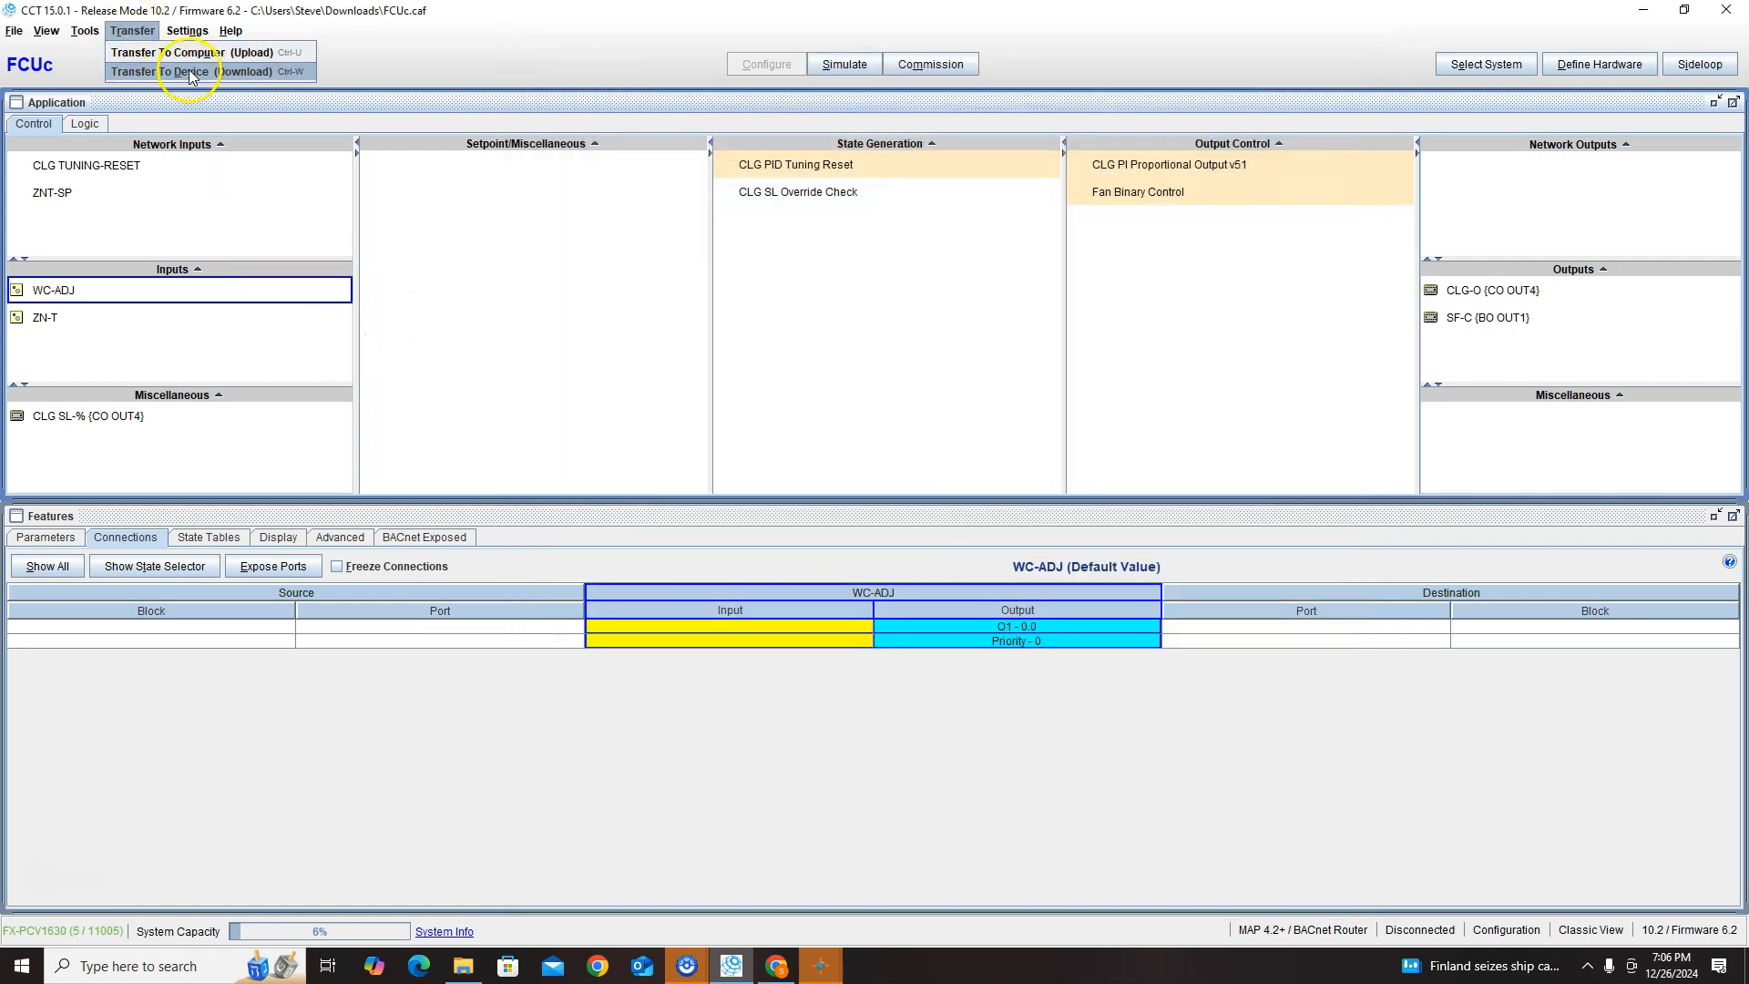
left_click(188, 71)
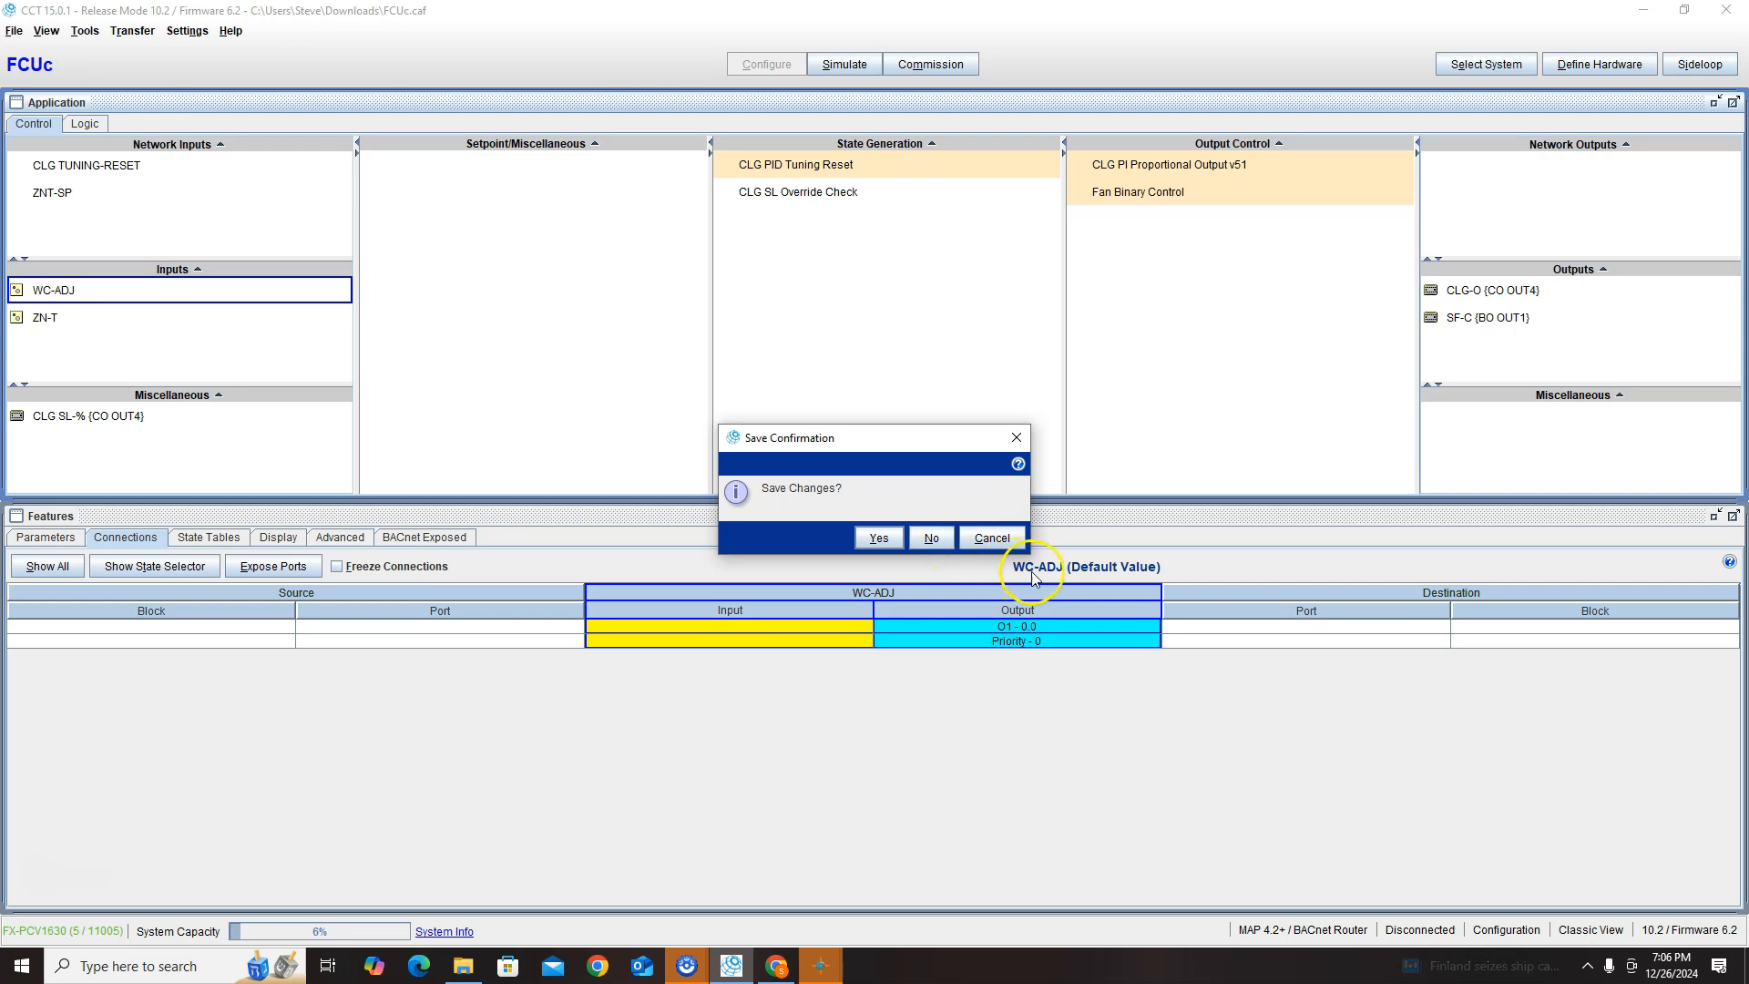
left_click(1013, 538)
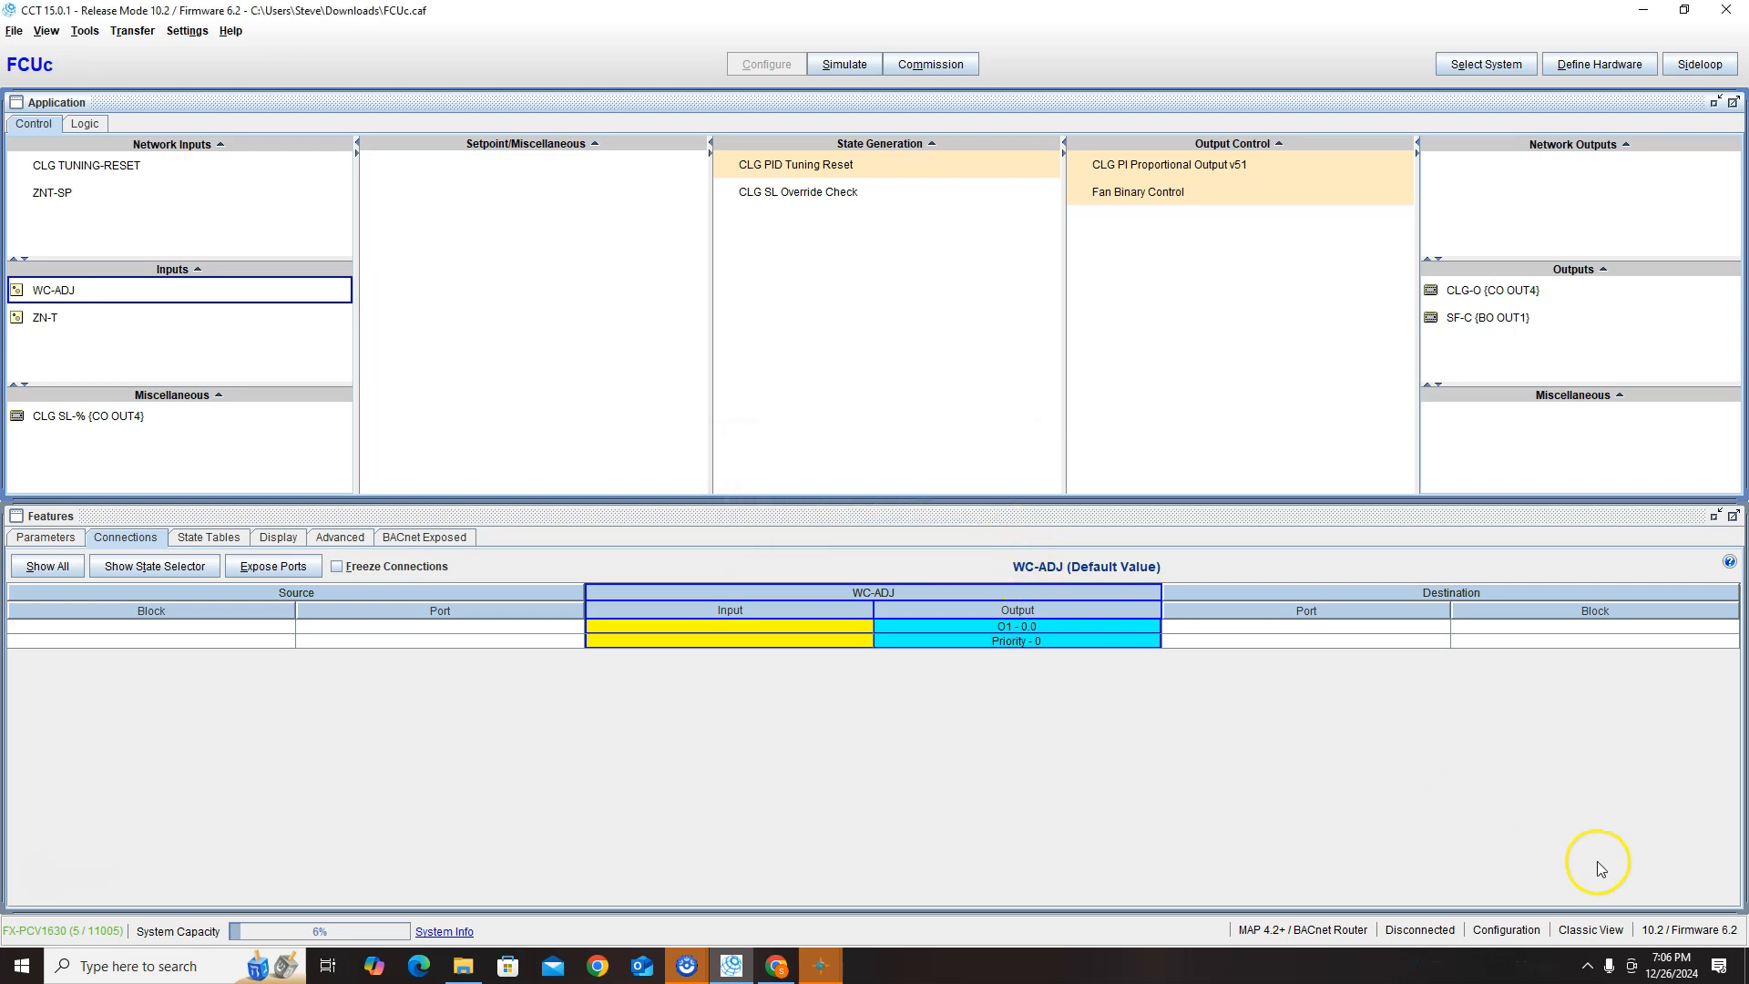
- Check the IPv4 address and subnet mask of the Ethernet 3 TP-LINK USB adapter in the Windows network connections
left_click(1587, 965)
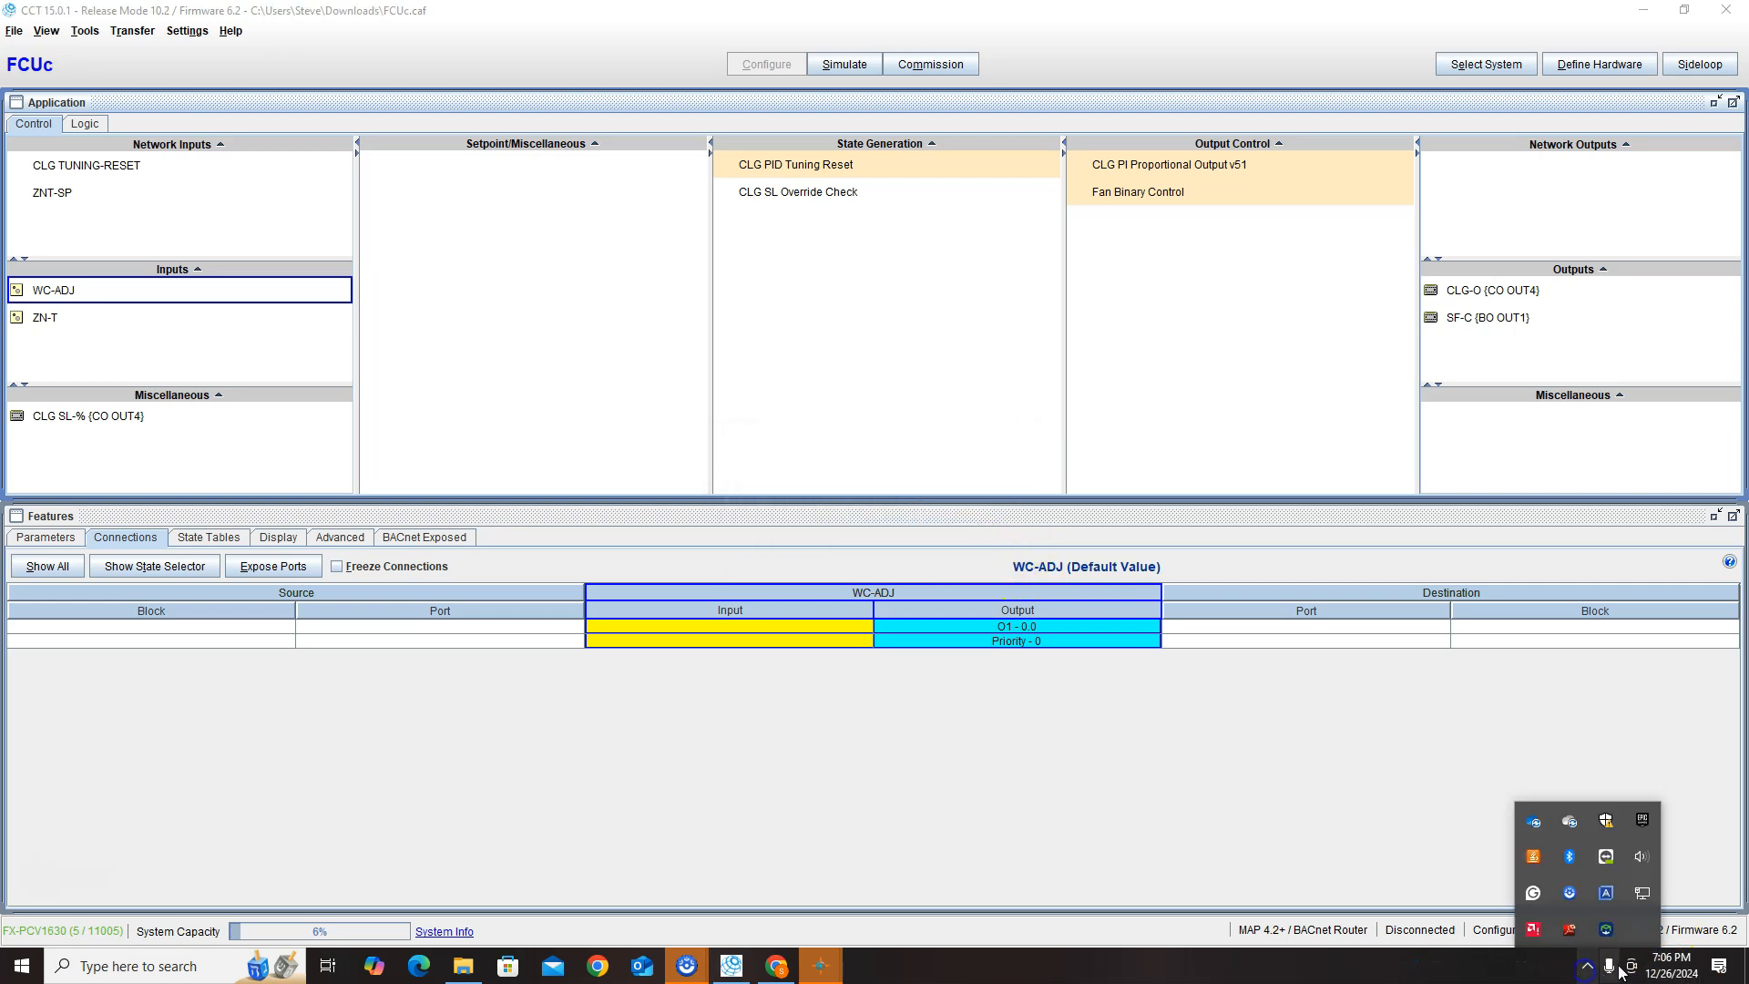
left_click(1643, 897)
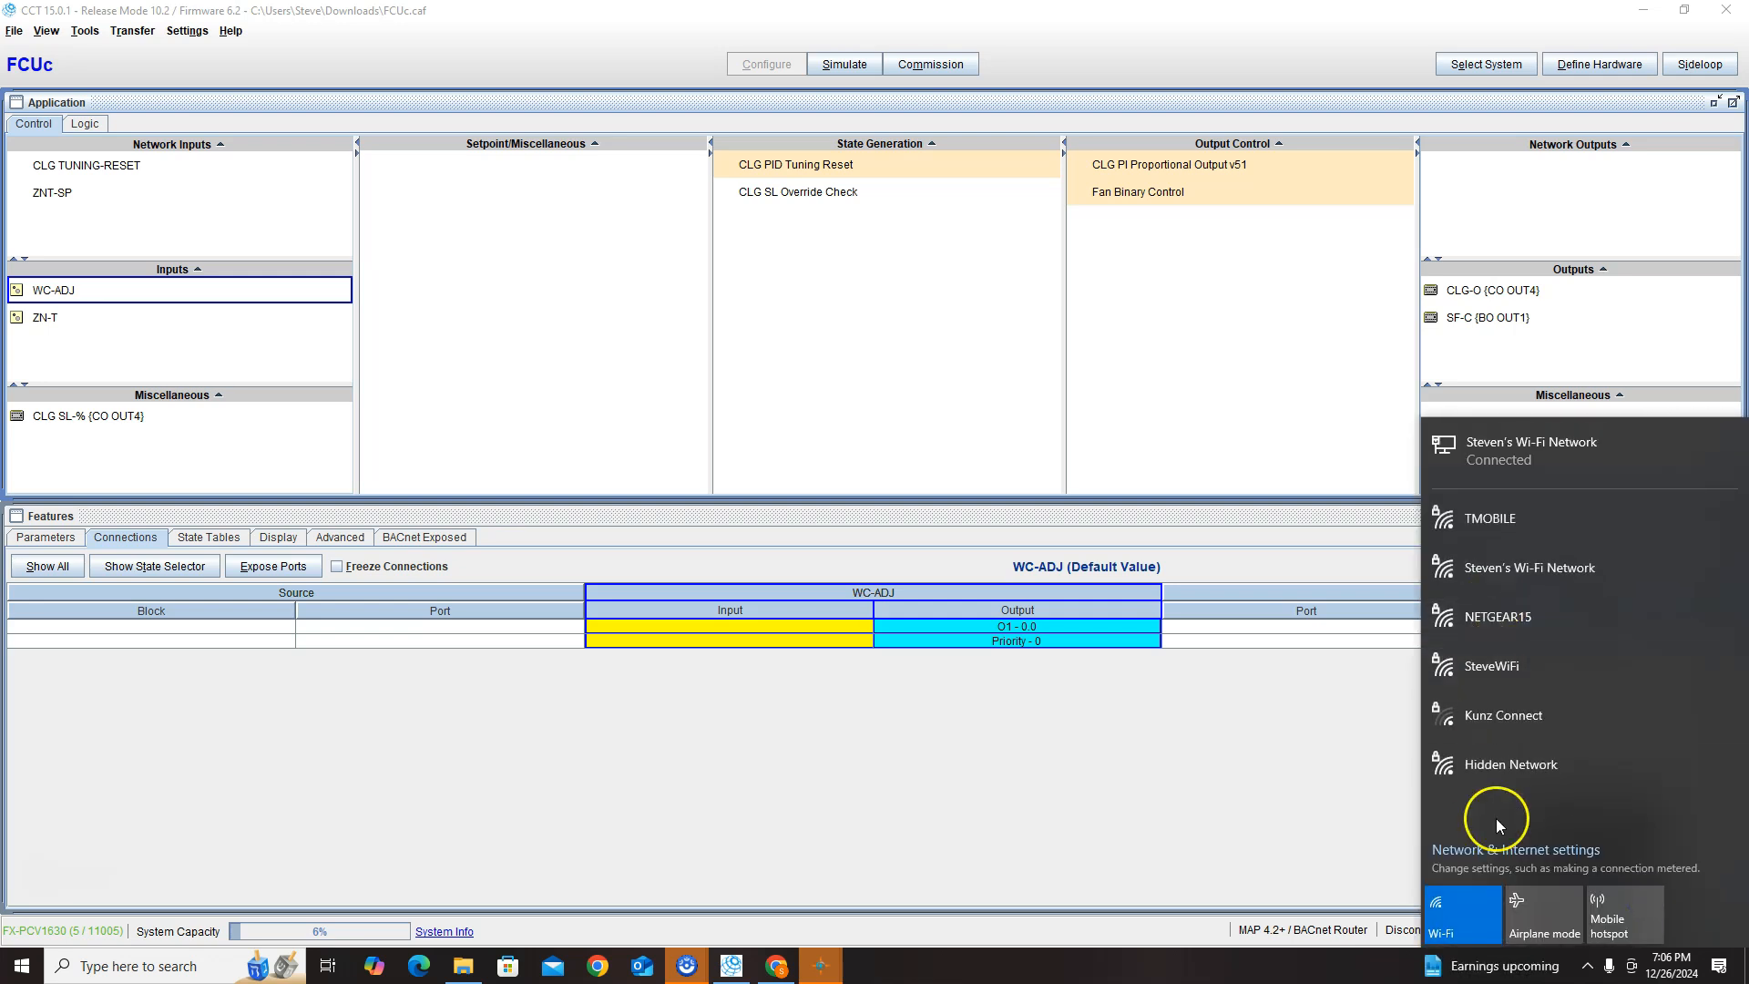
left_click(1505, 855)
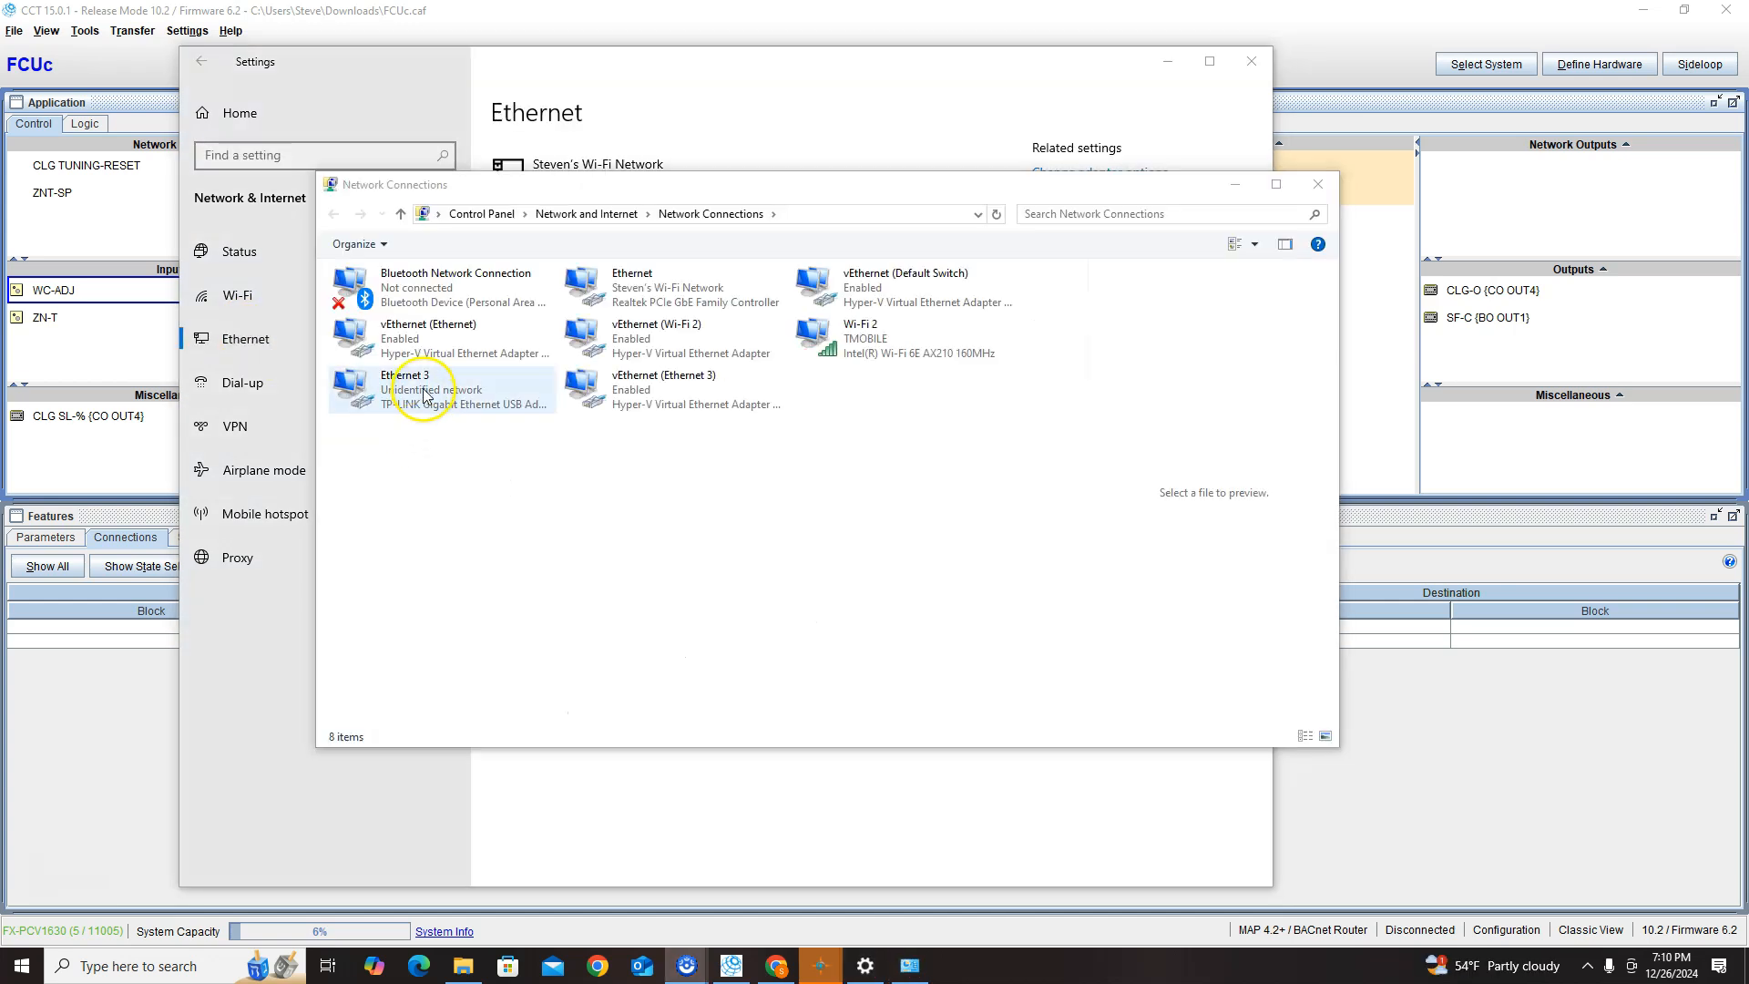
double_click(424, 395)
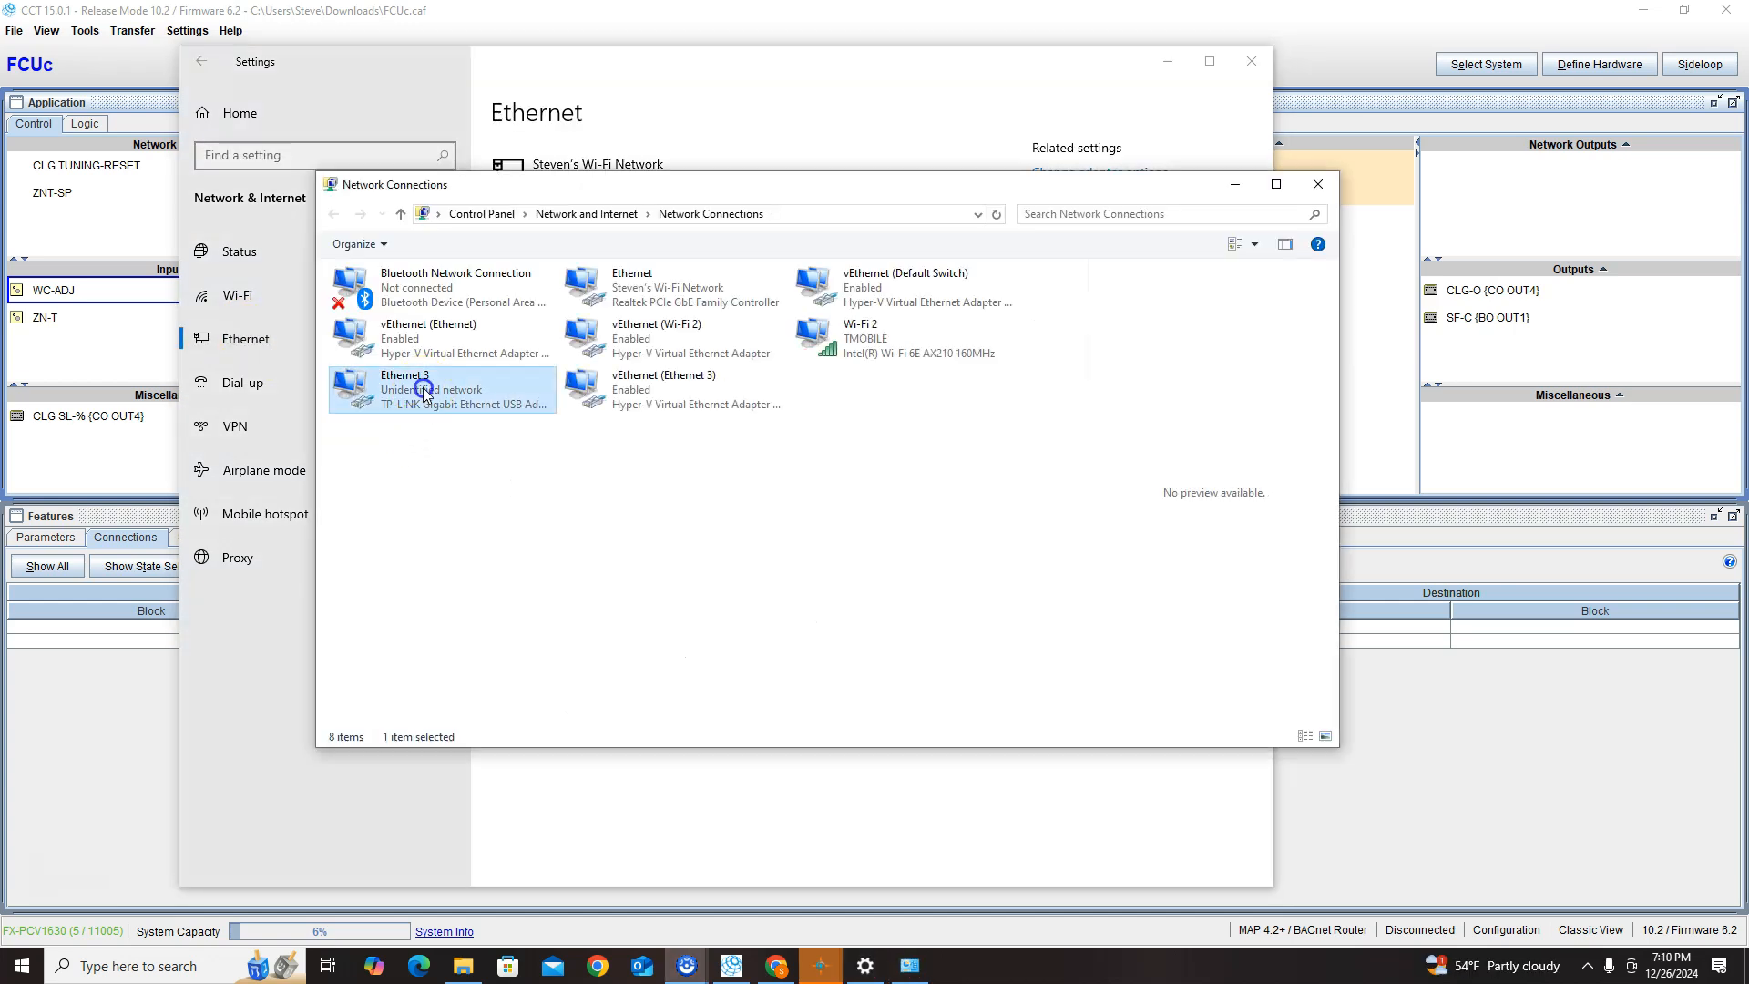
left_click(771, 633)
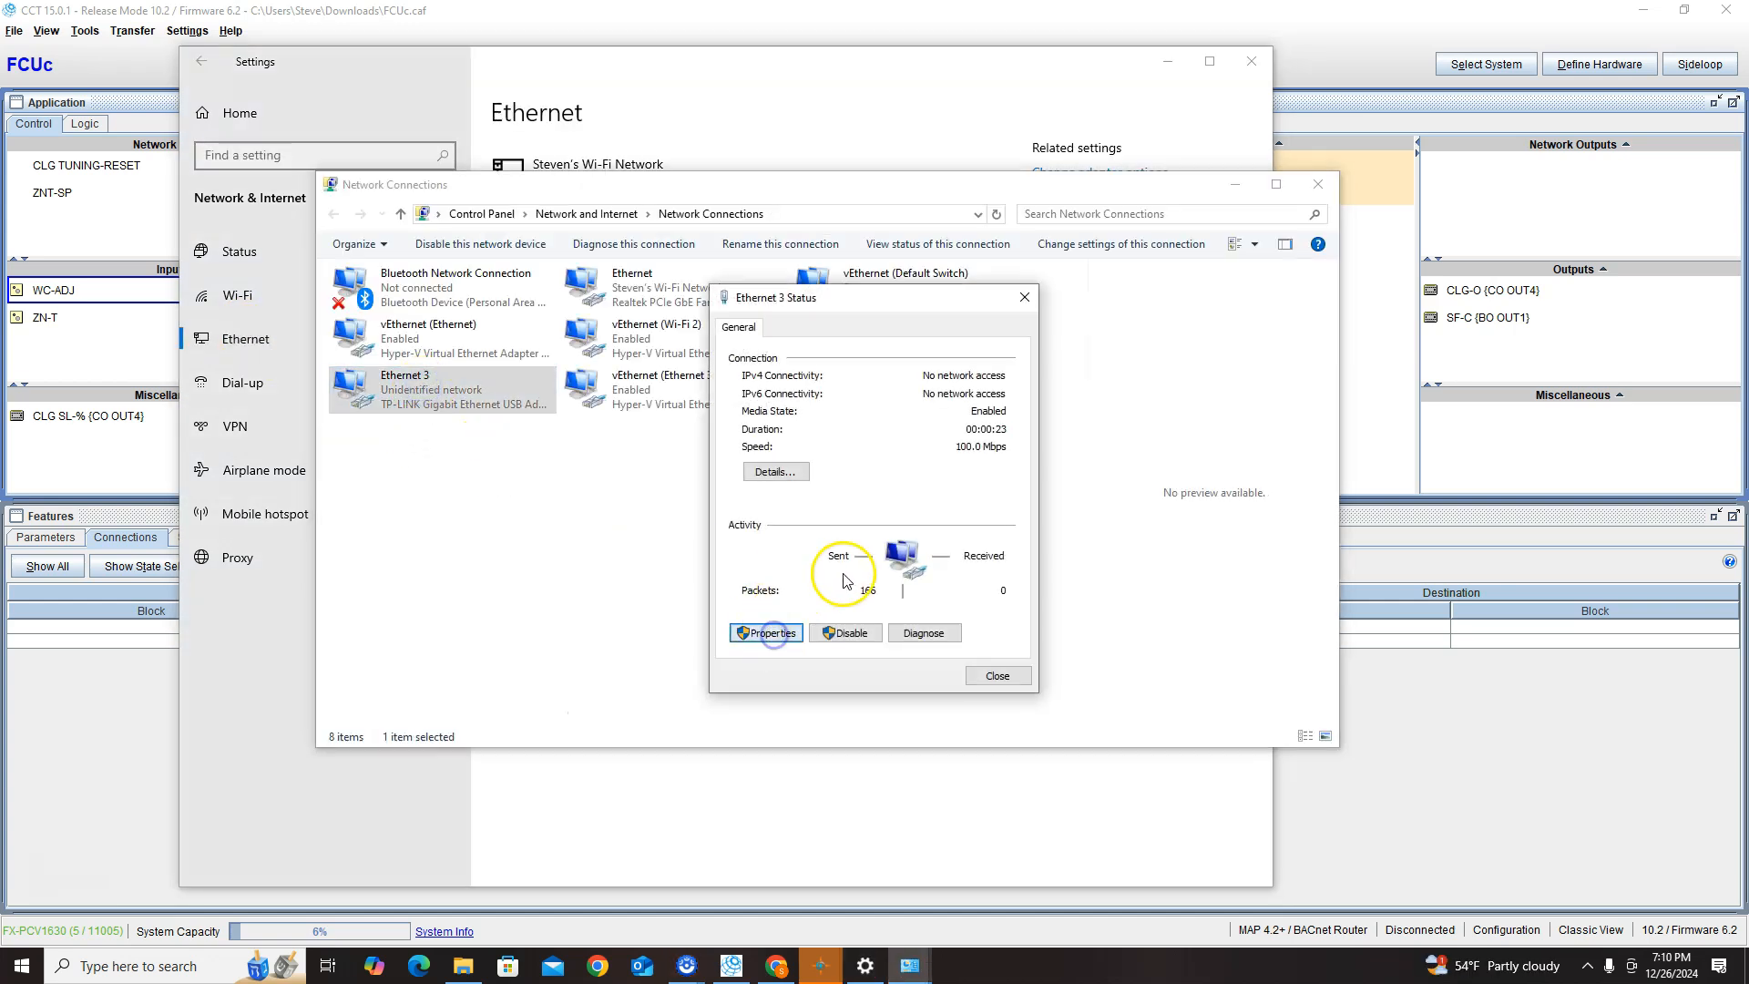
double_click(887, 545)
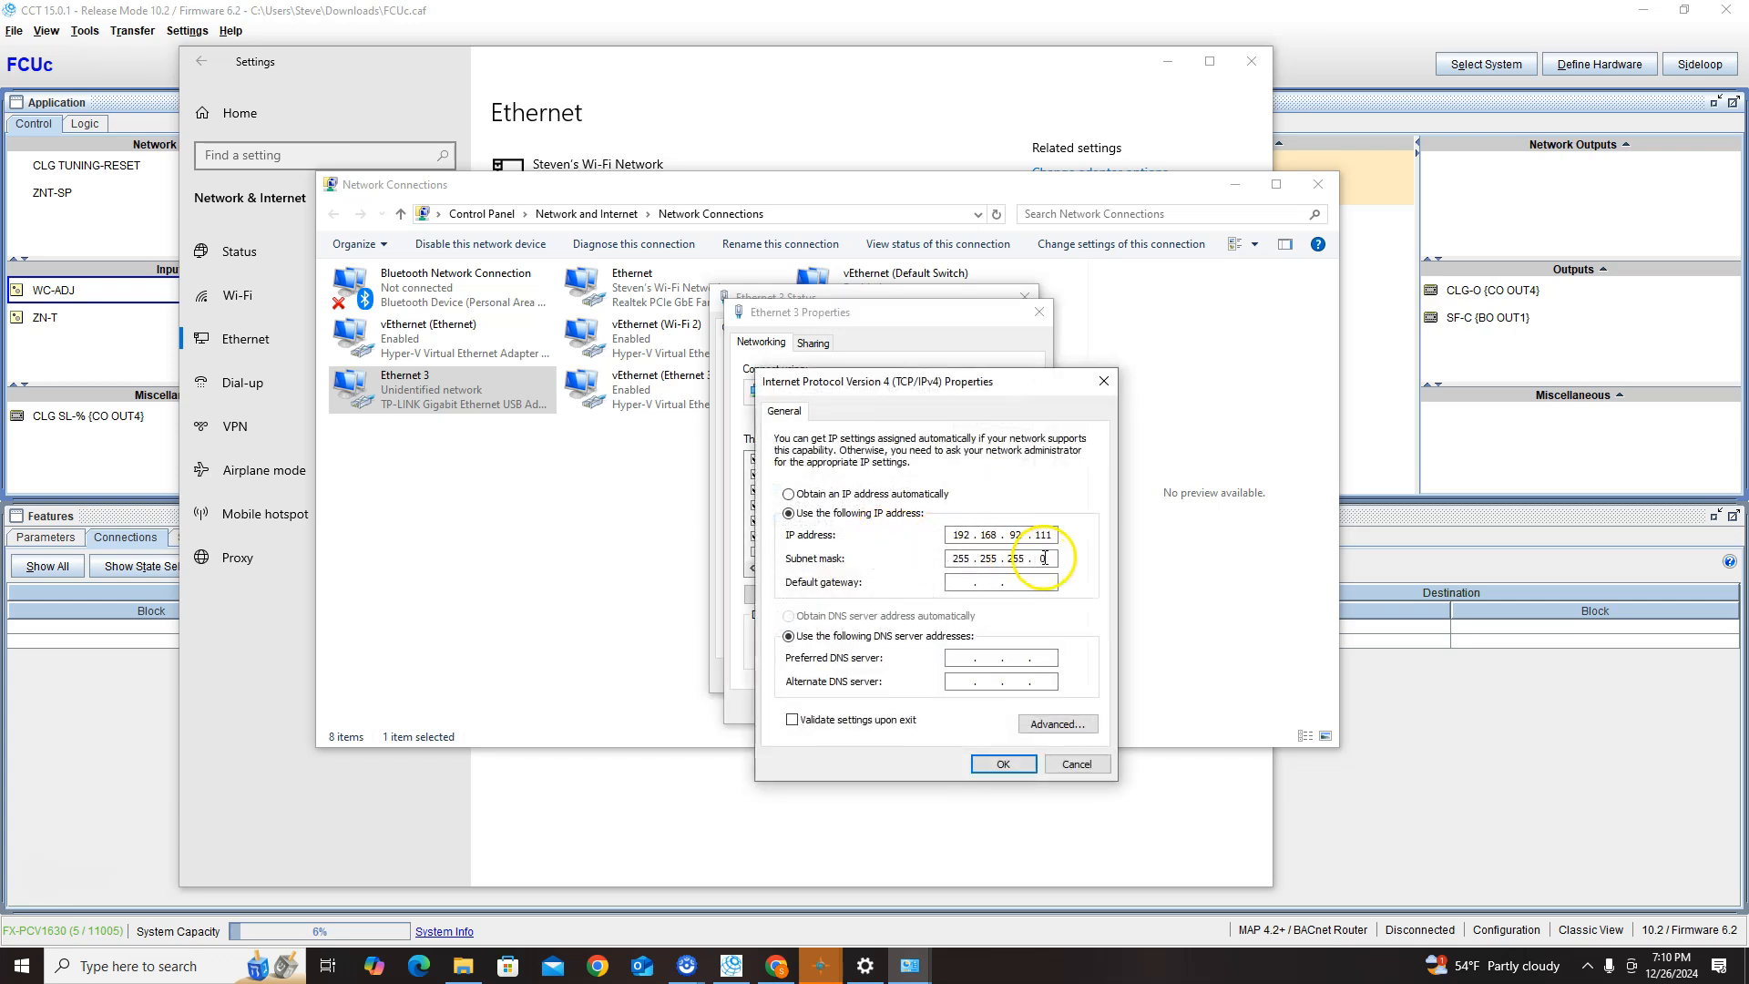
left_click(1017, 766)
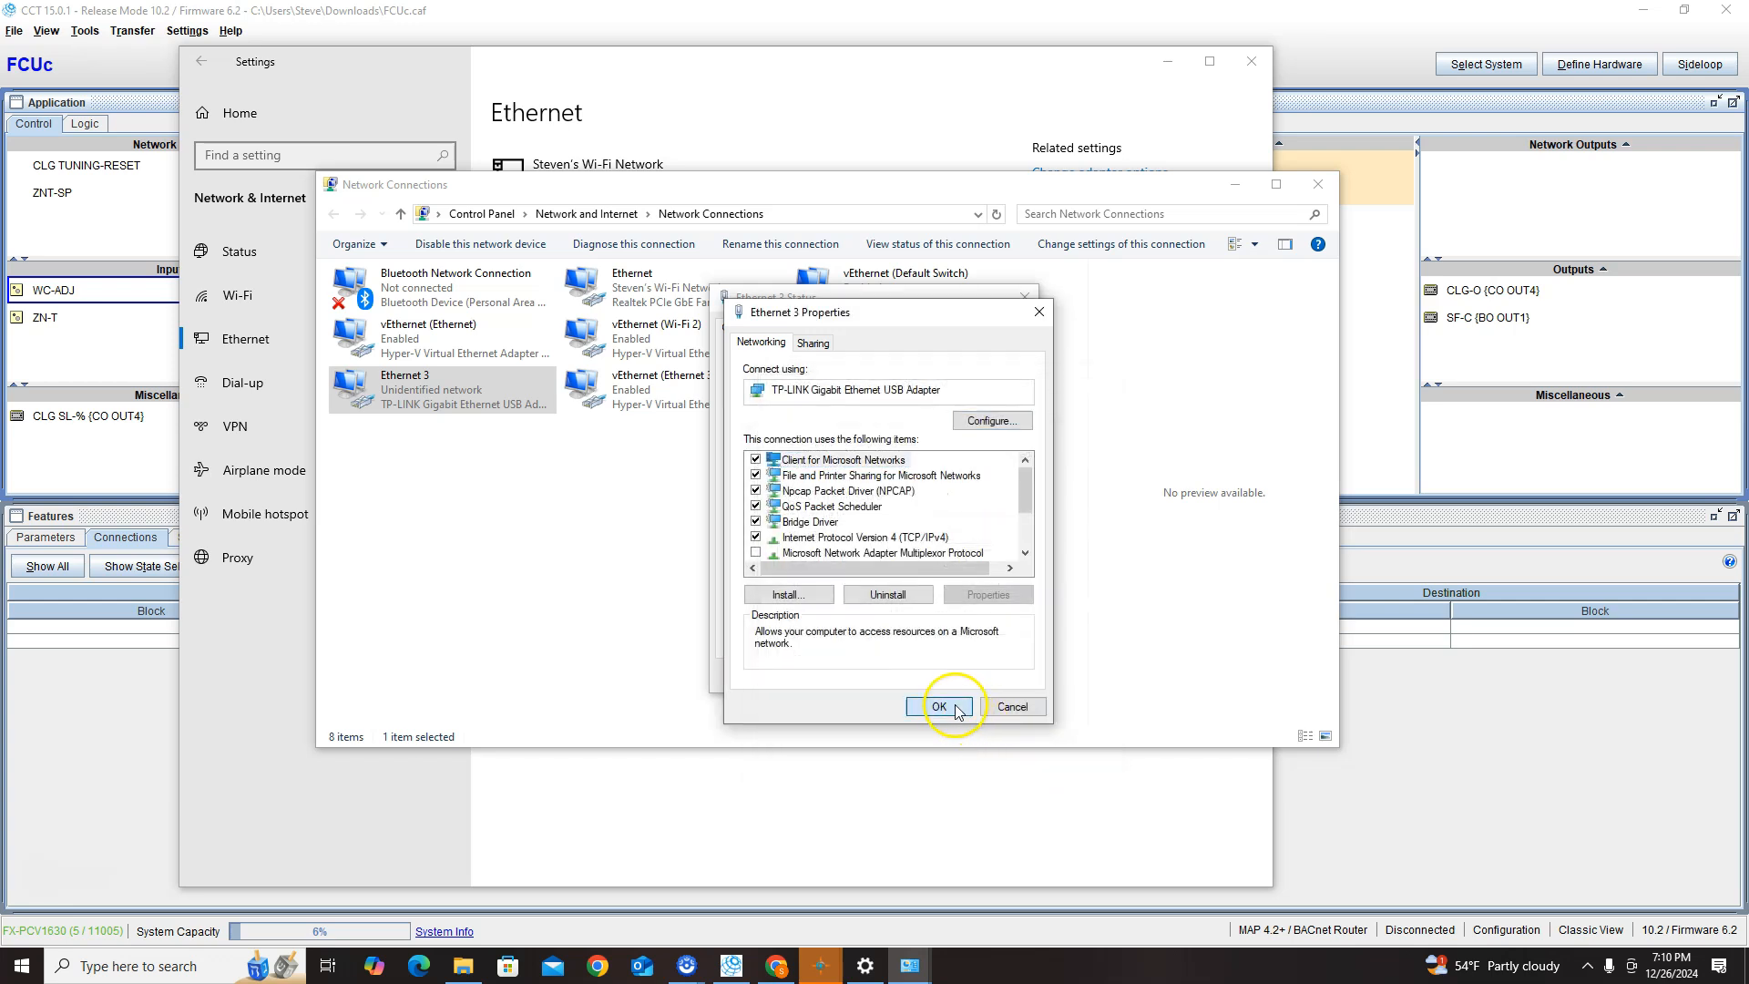
left_click(949, 707)
left_click(980, 669)
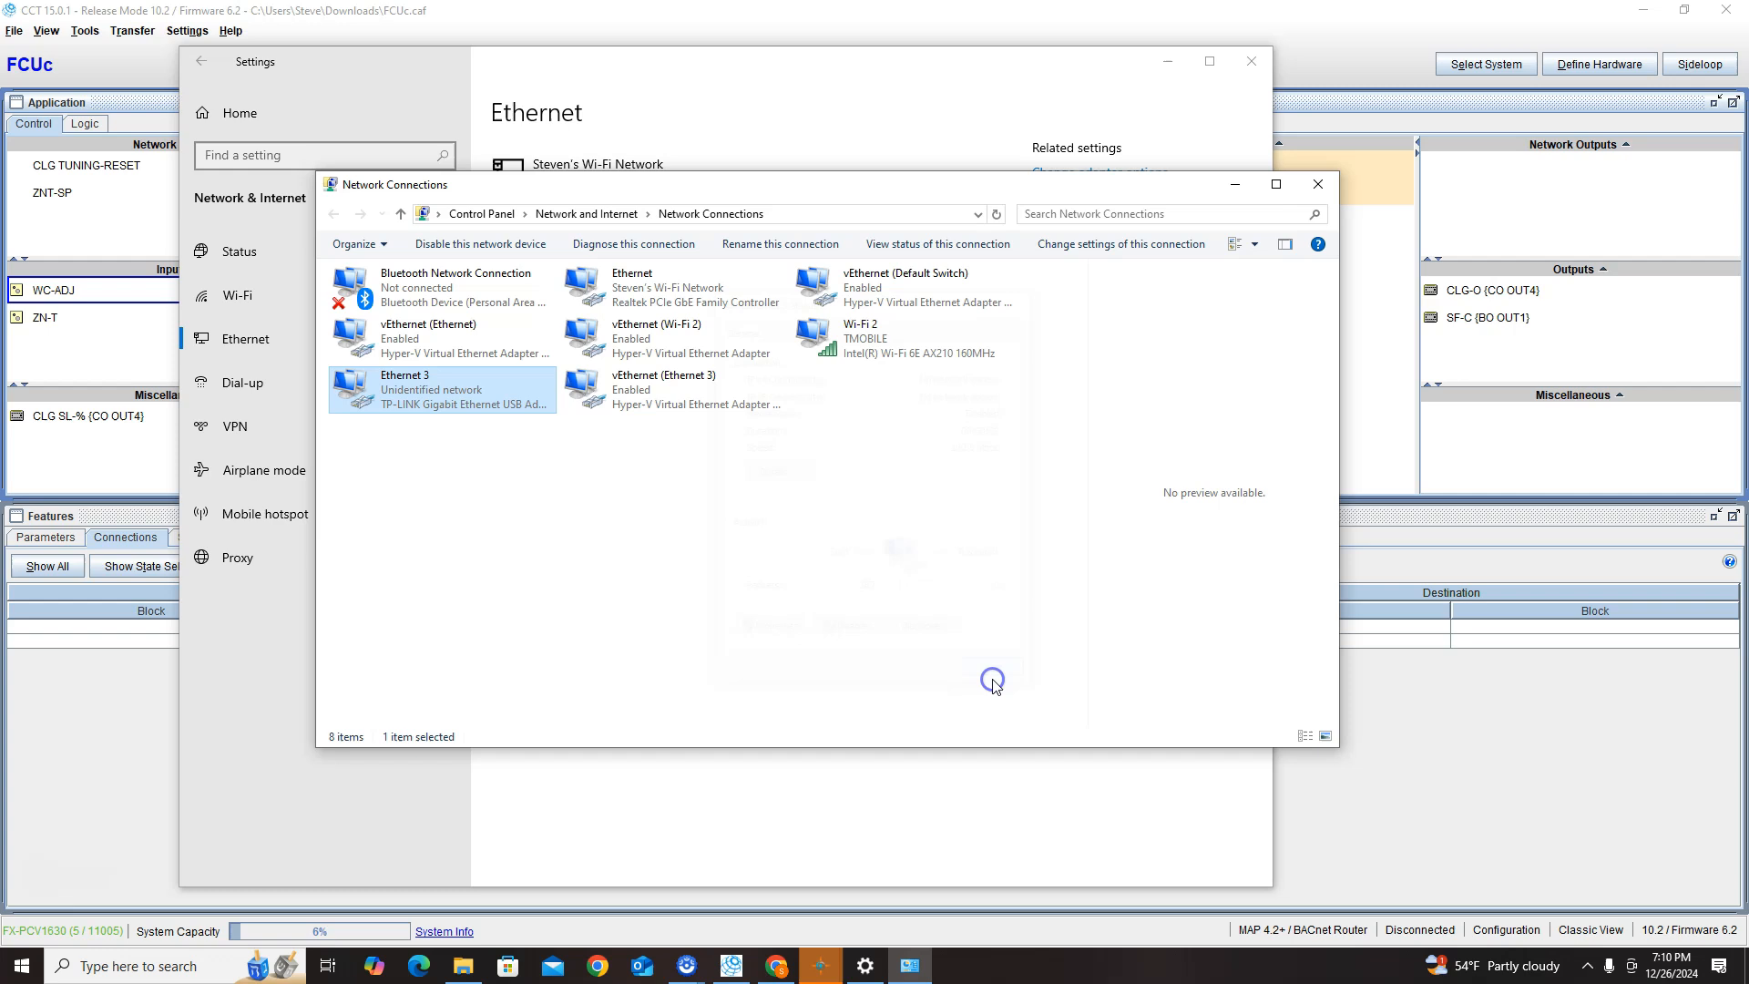
left_click(1317, 184)
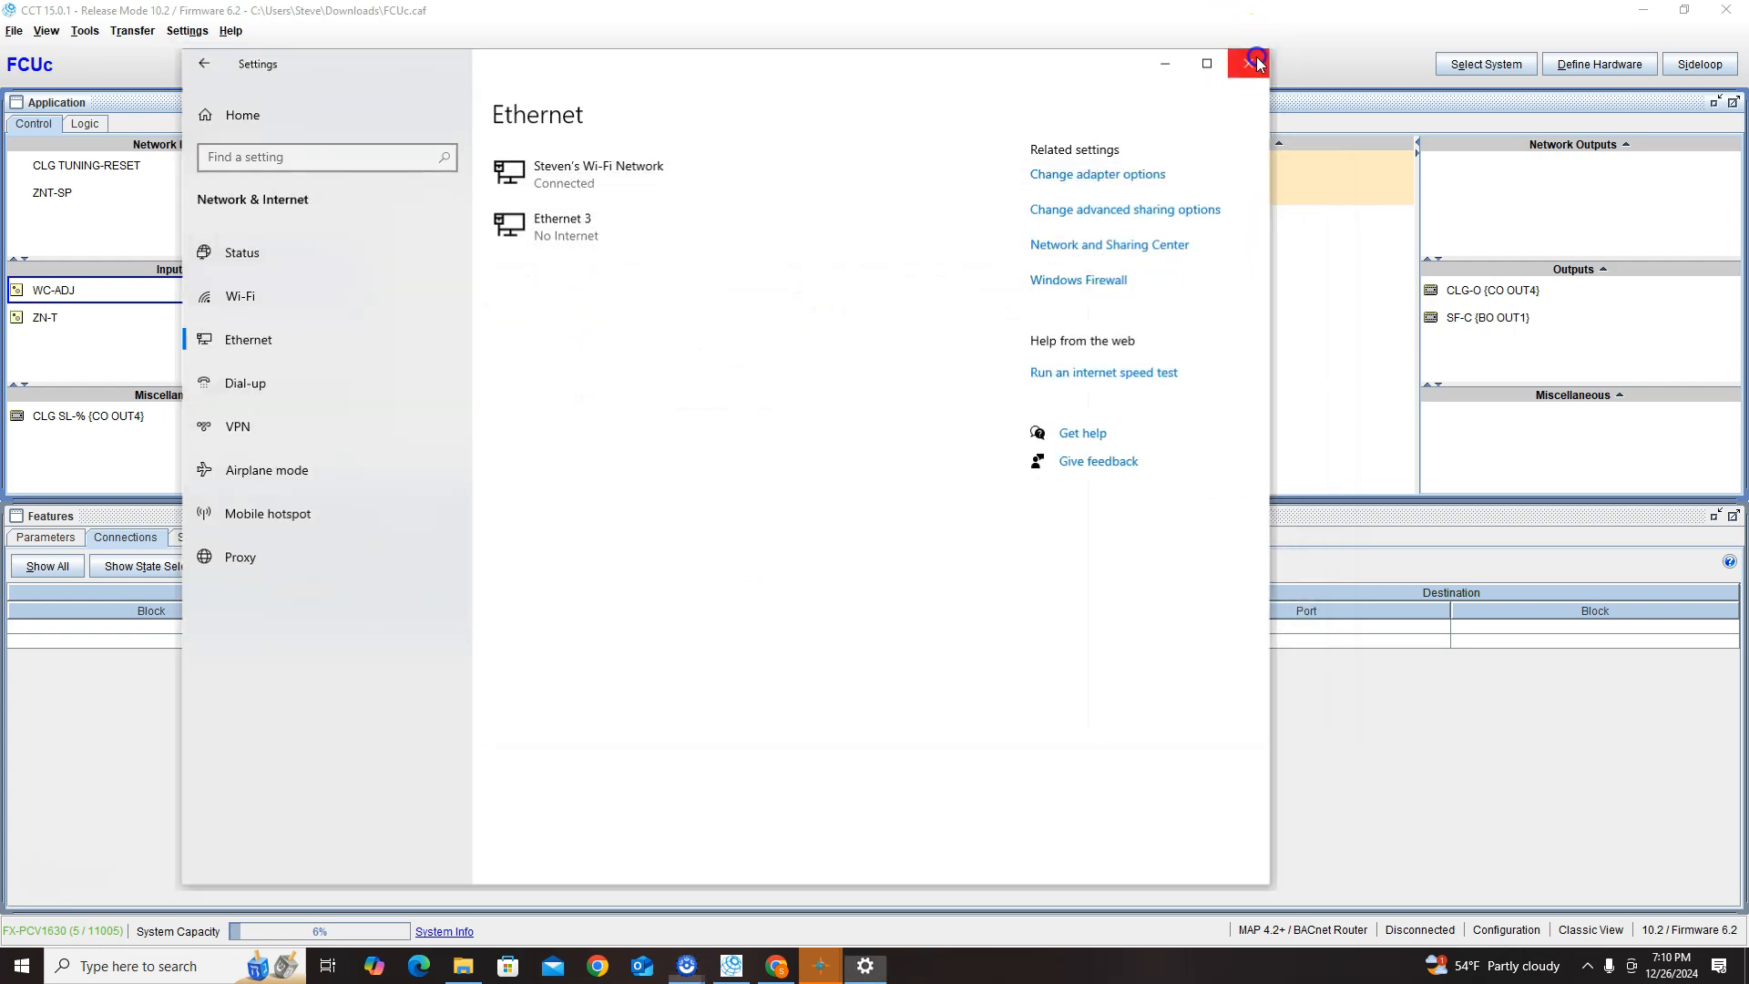
left_click(1252, 61)
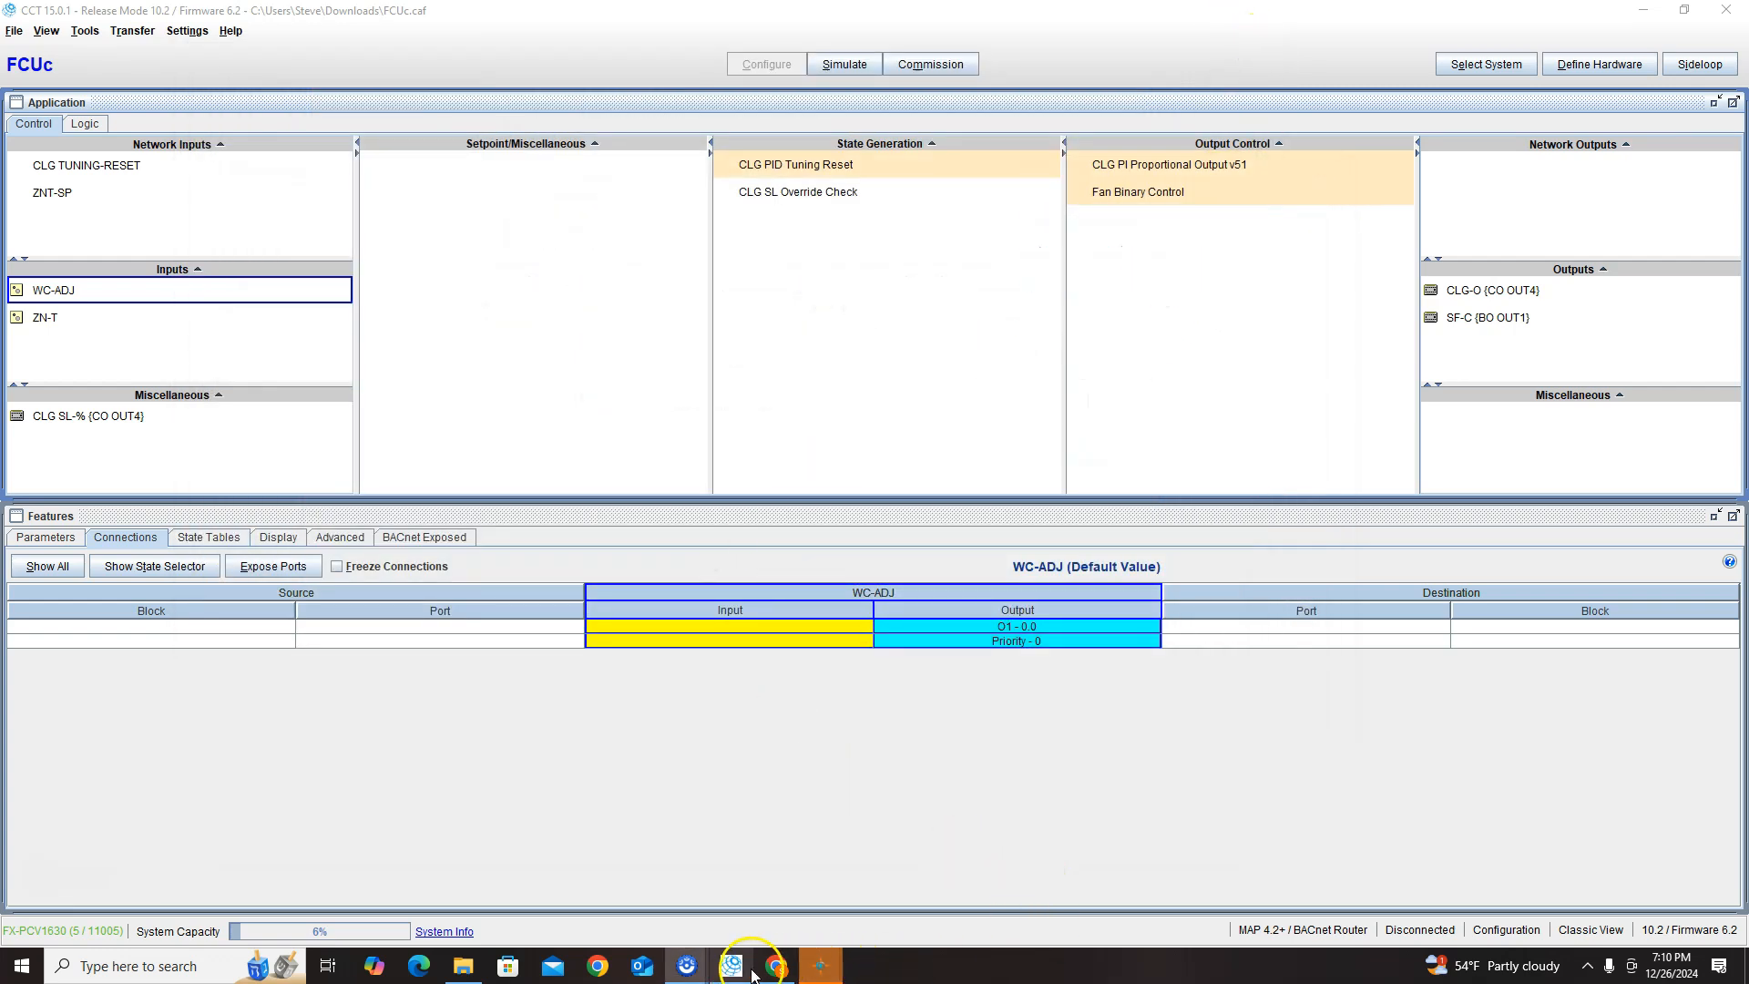
- Download the FCUc application to the FX-PCV1630 at address 5 through the MAP 4.2+ / BACnet Router connection, without saving changes
left_click(132, 32)
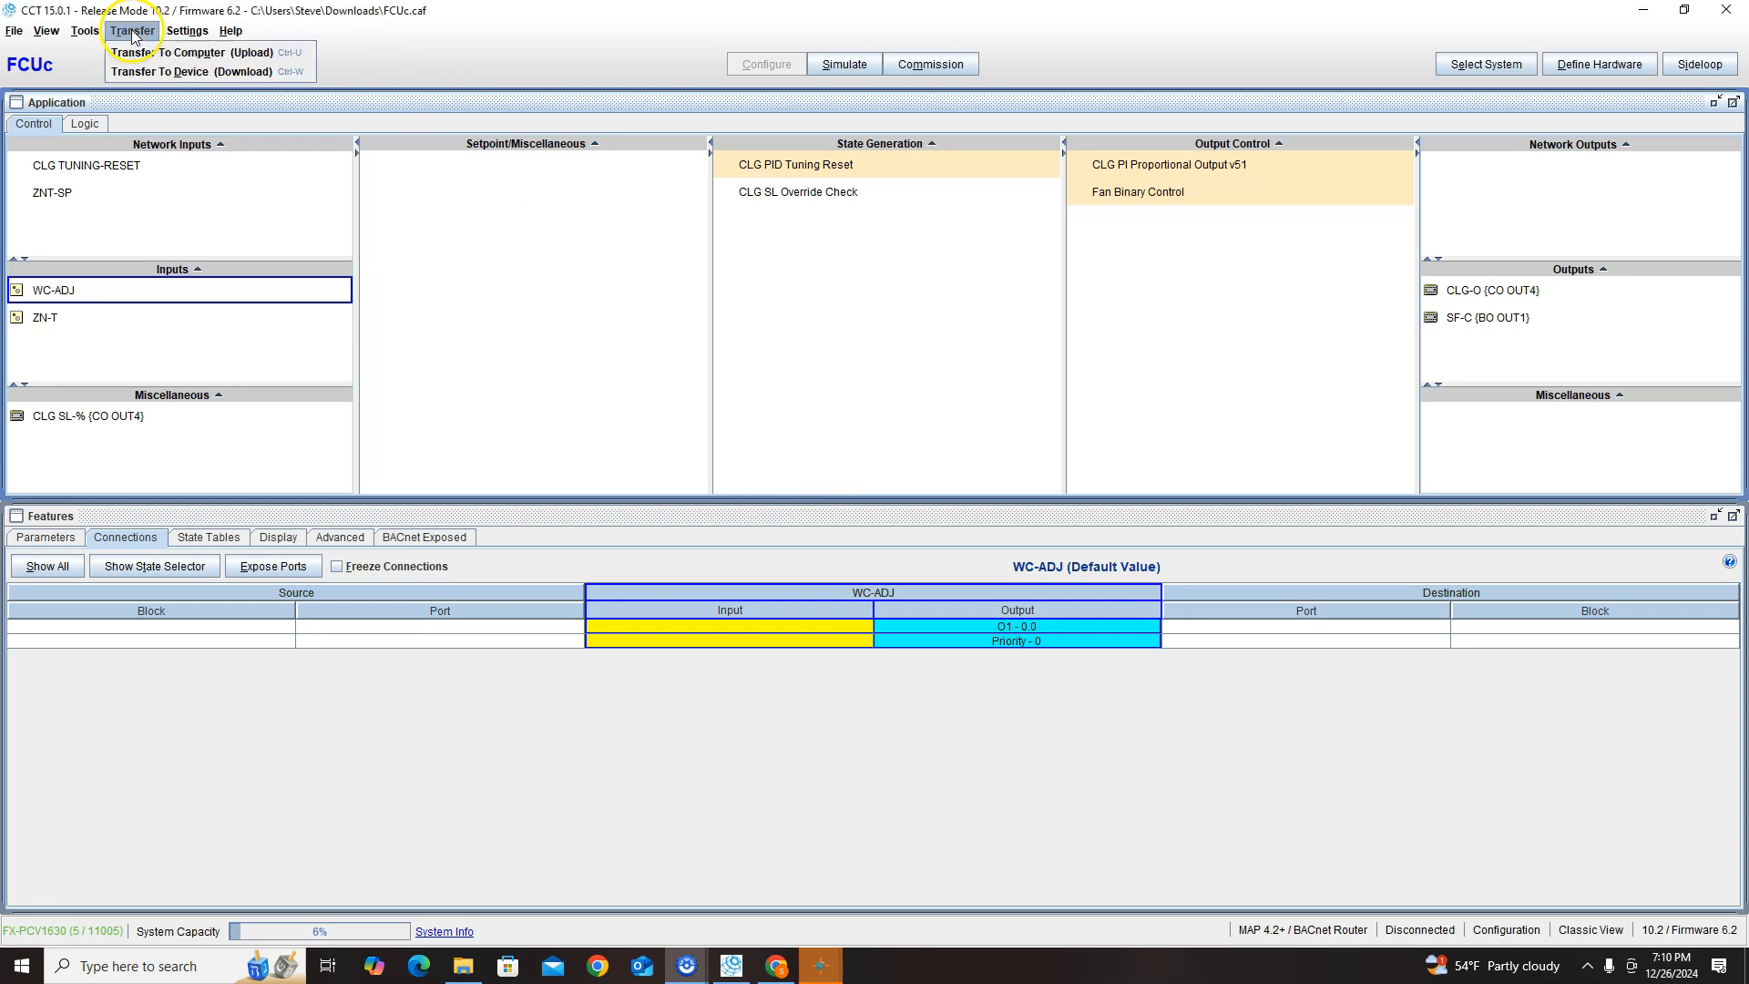
left_click(185, 72)
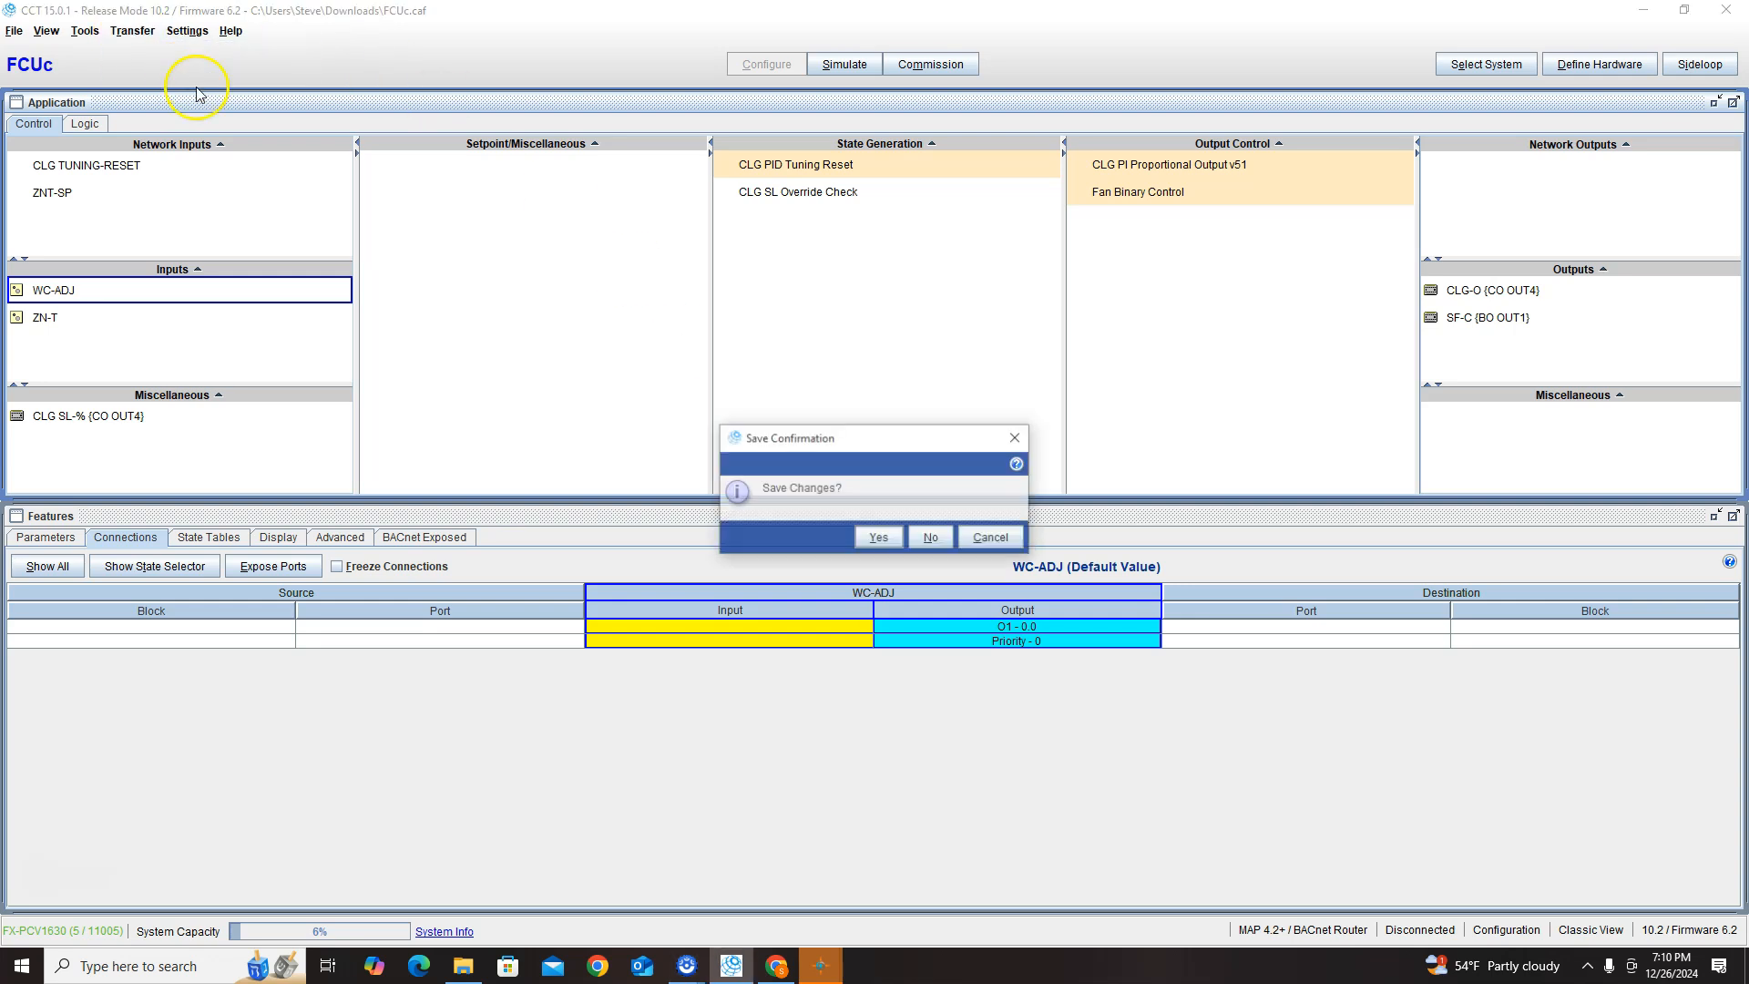
left_click(934, 538)
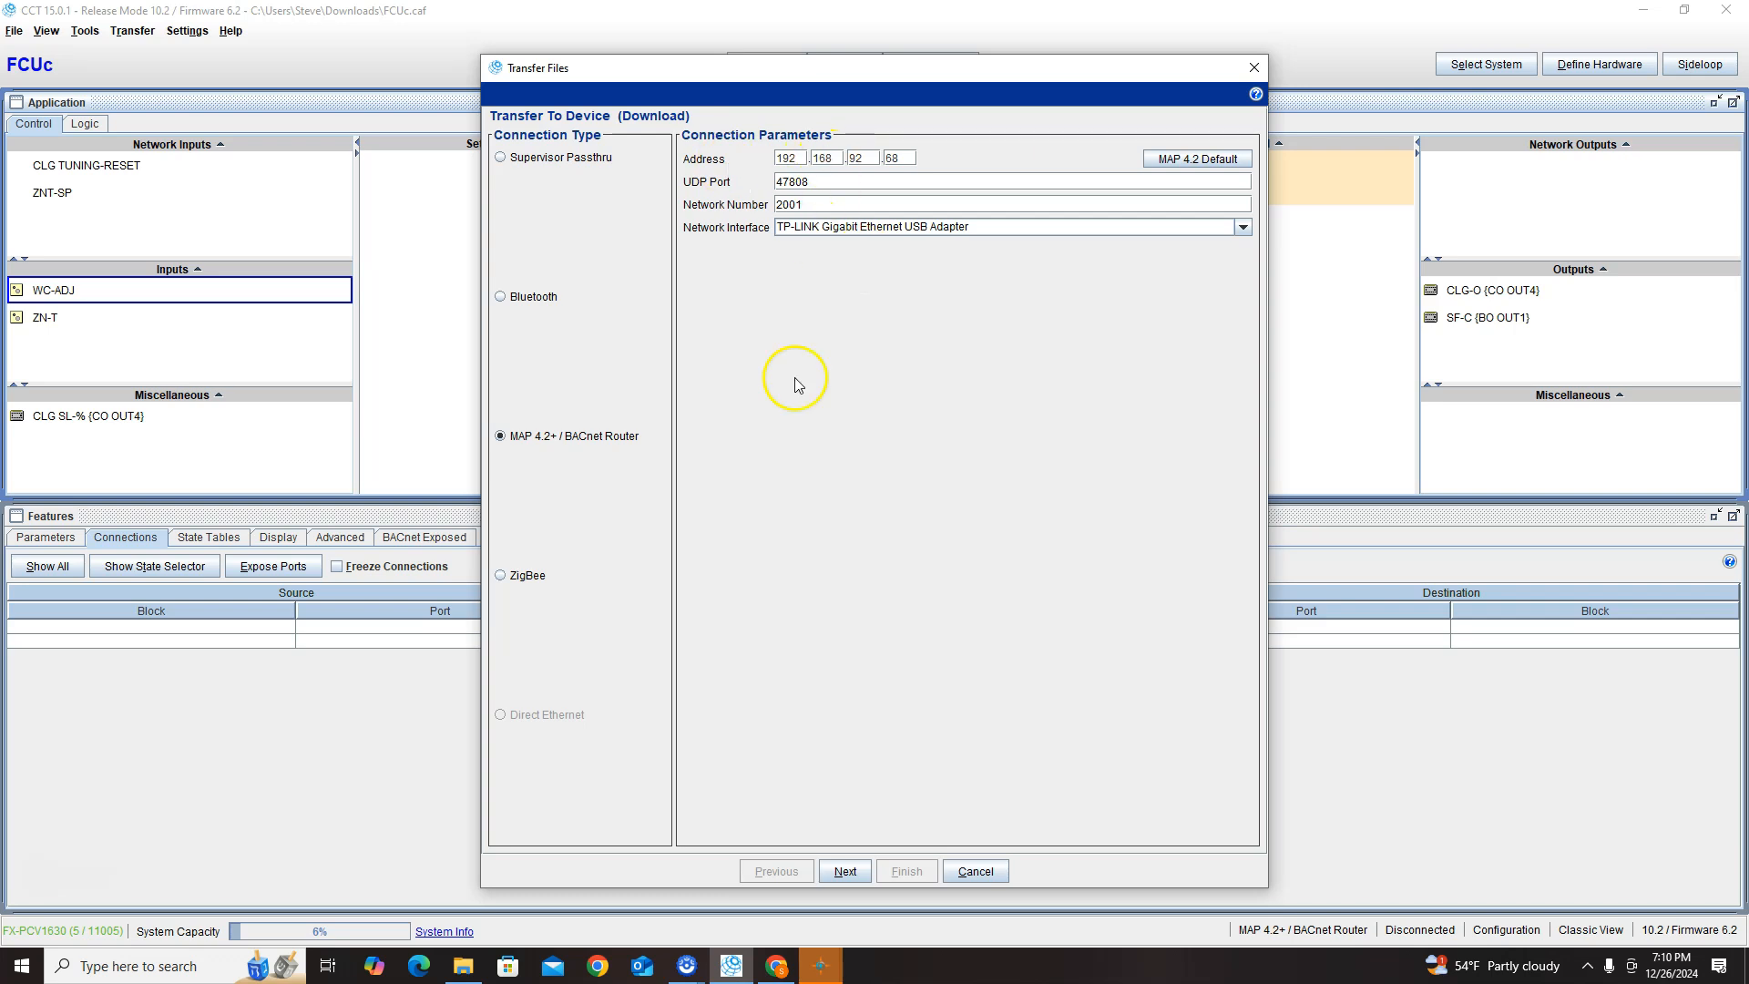
left_click(864, 872)
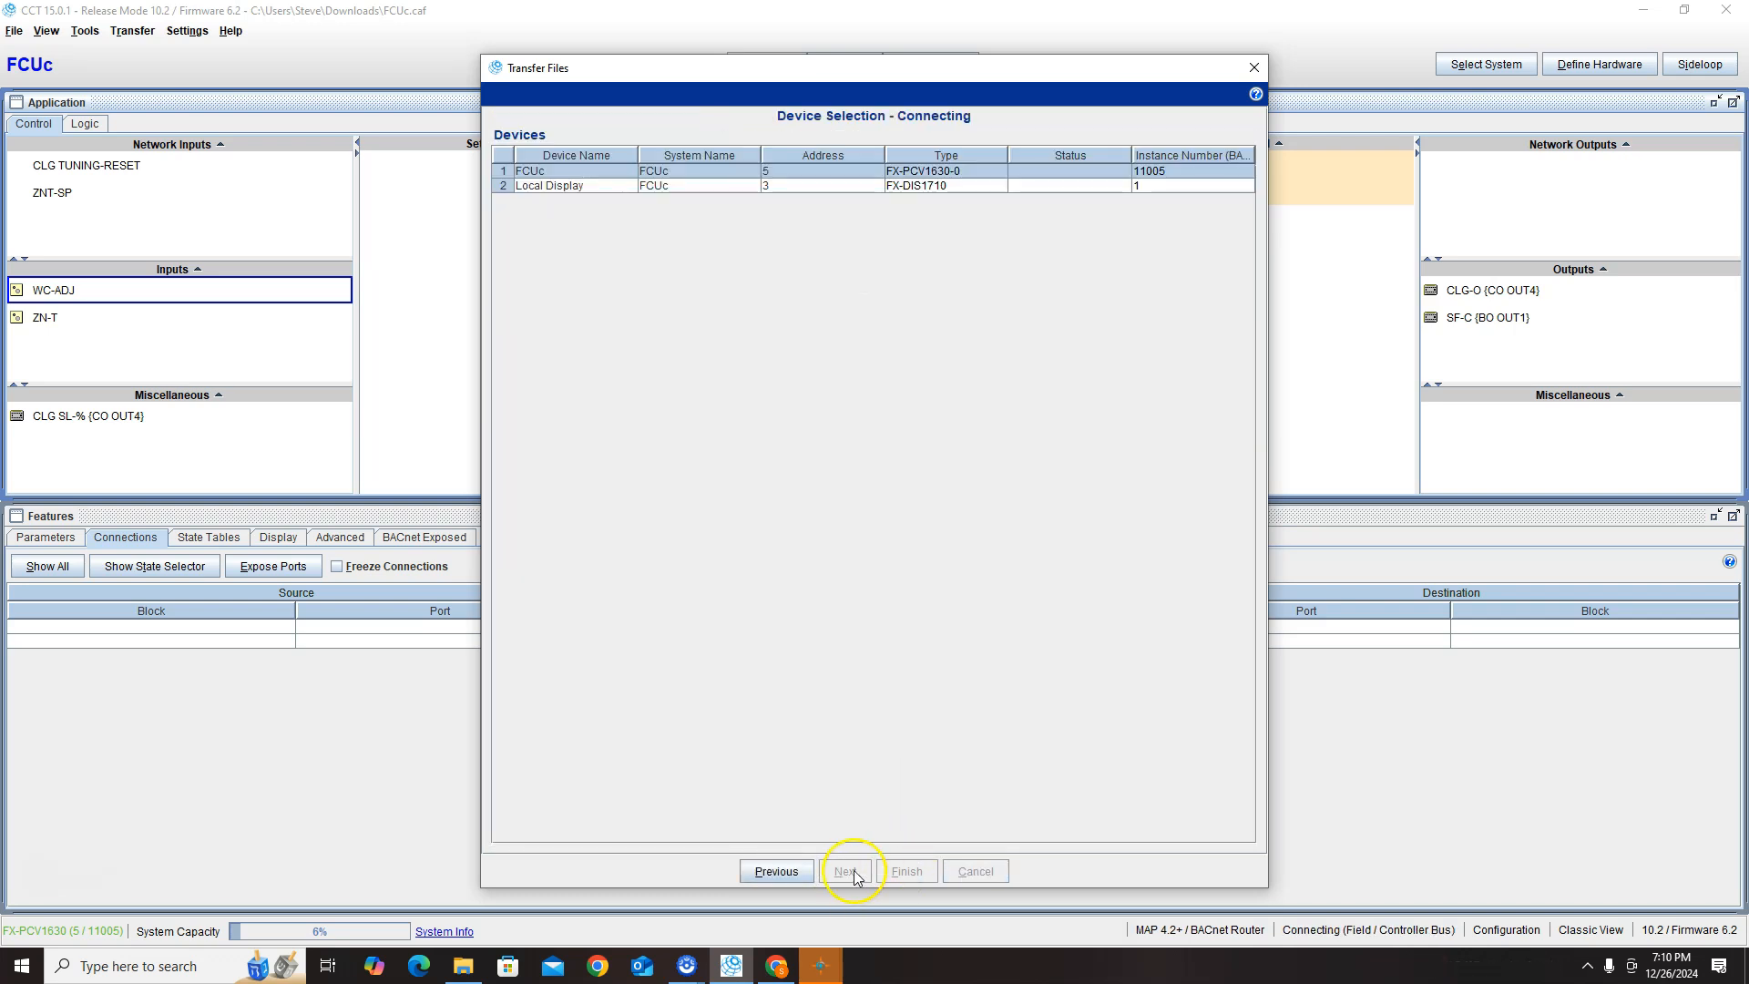
left_click(853, 875)
left_click(907, 872)
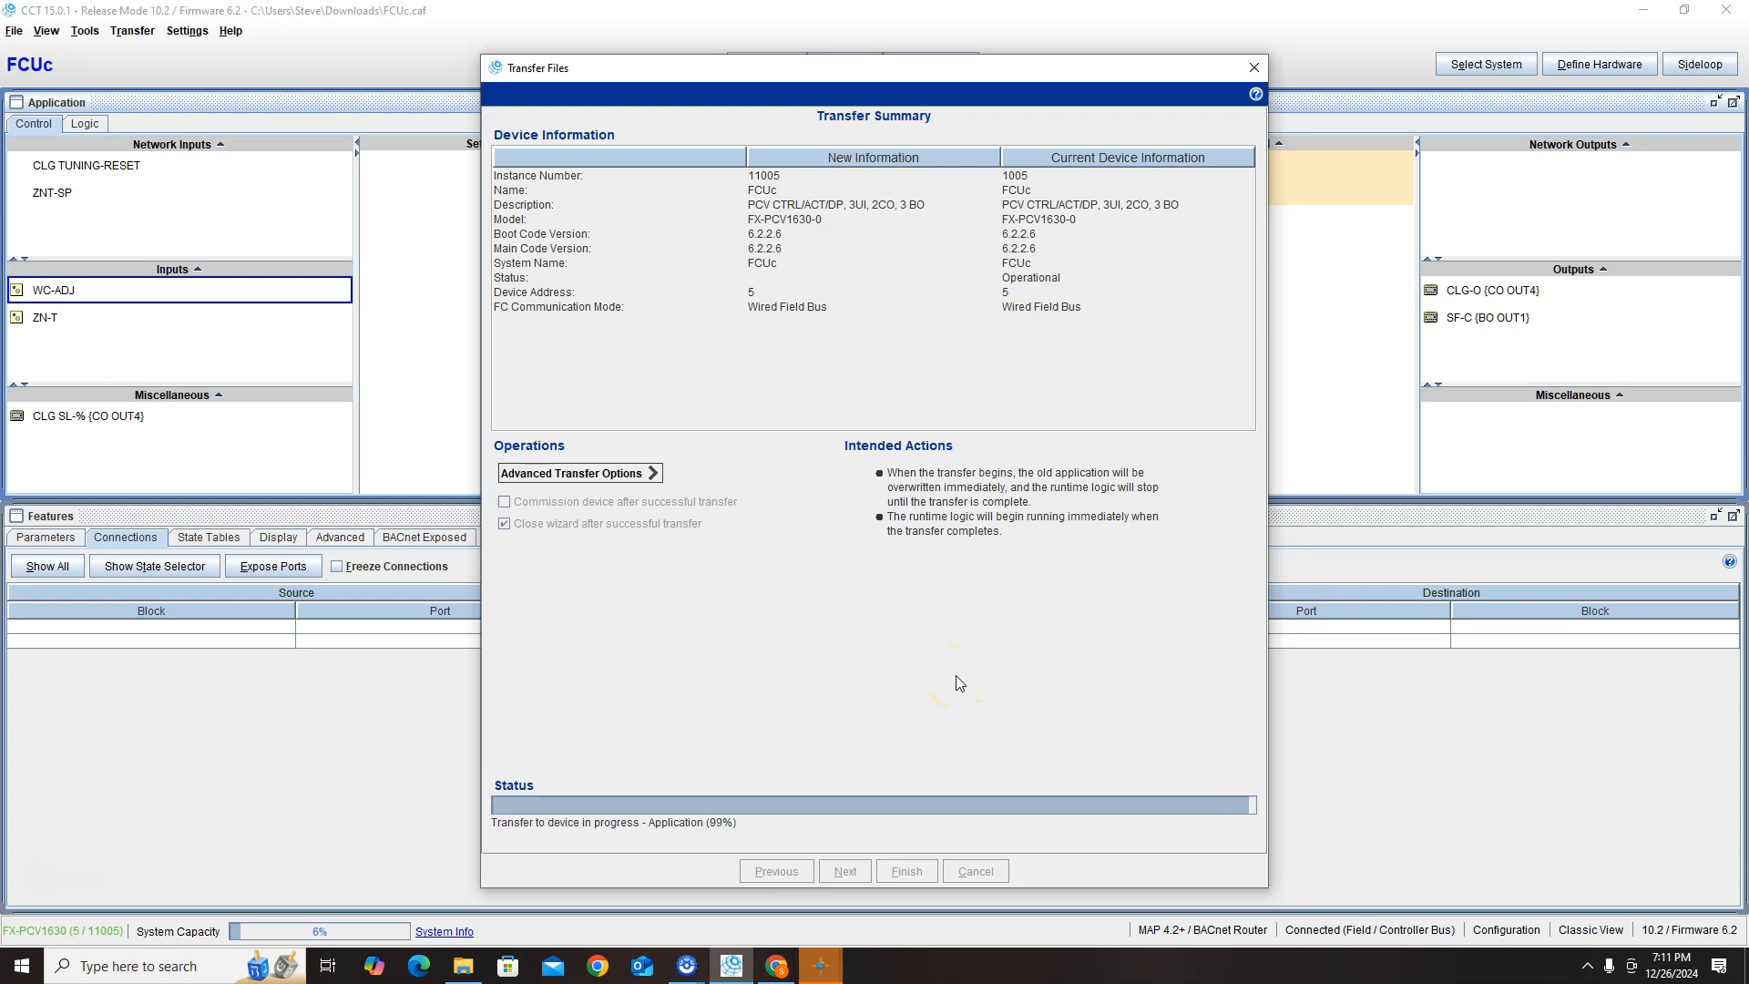
- Create a new system named FCUs with system type Fan Coil, discarding the FCUc changes
left_click(11, 34)
left_click(33, 51)
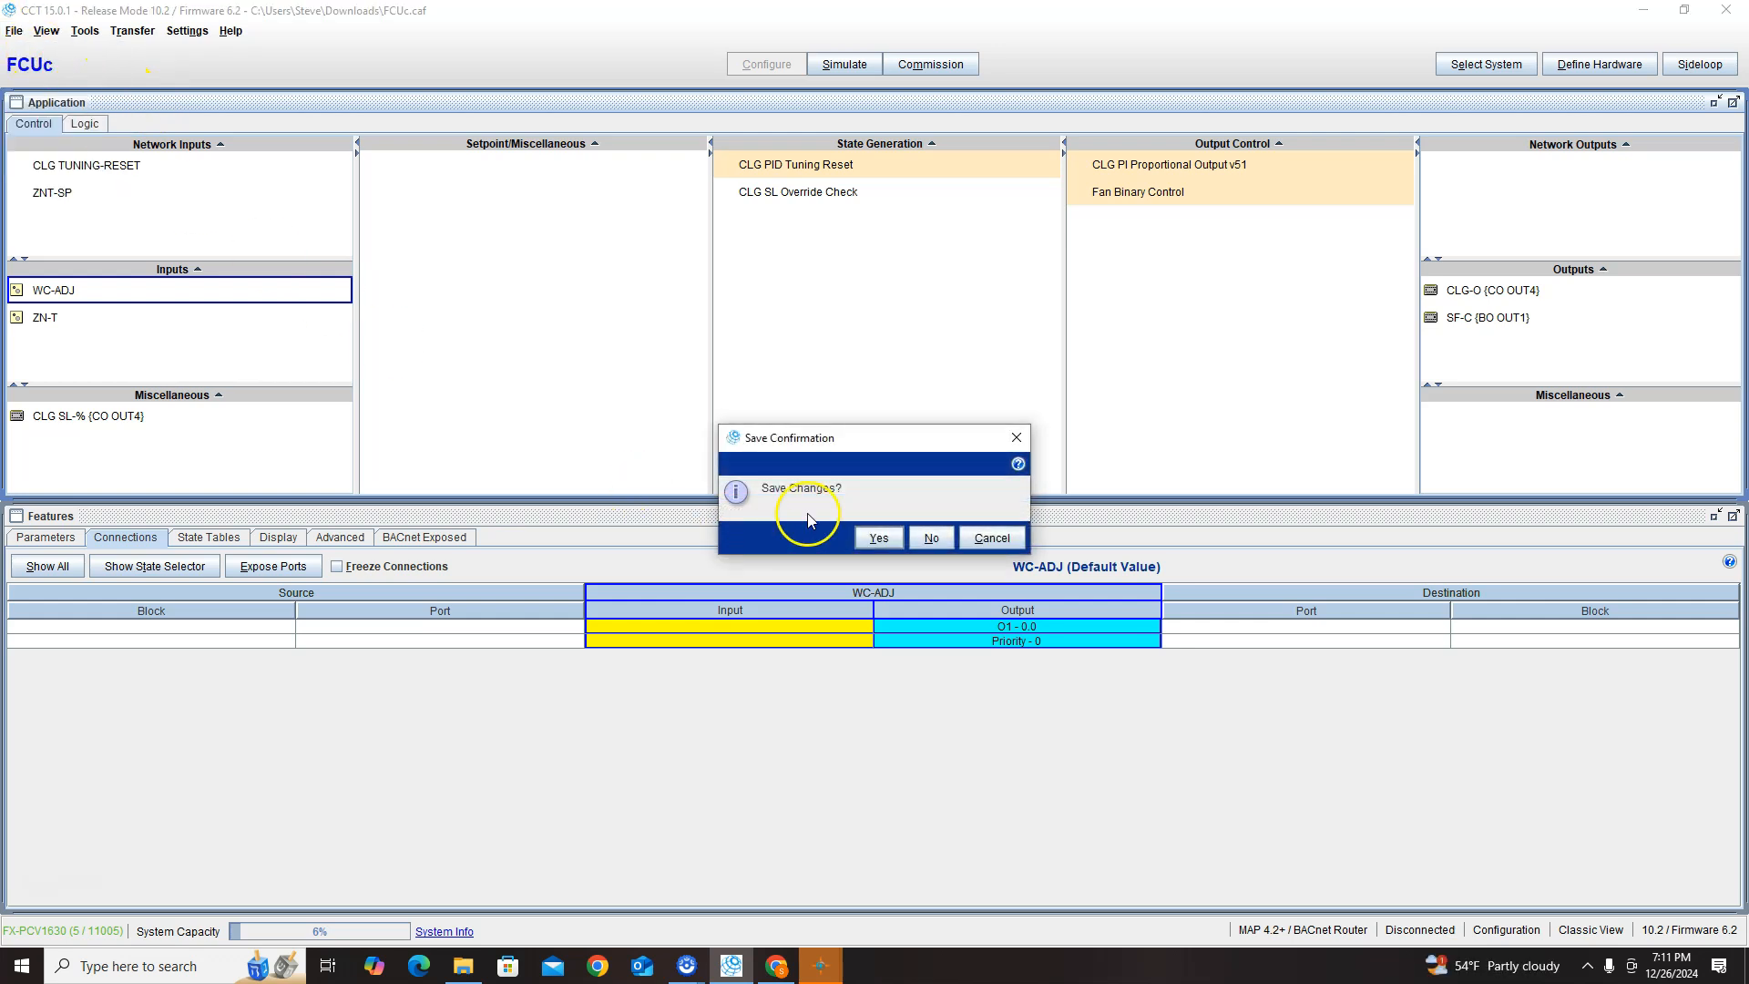
left_click(944, 538)
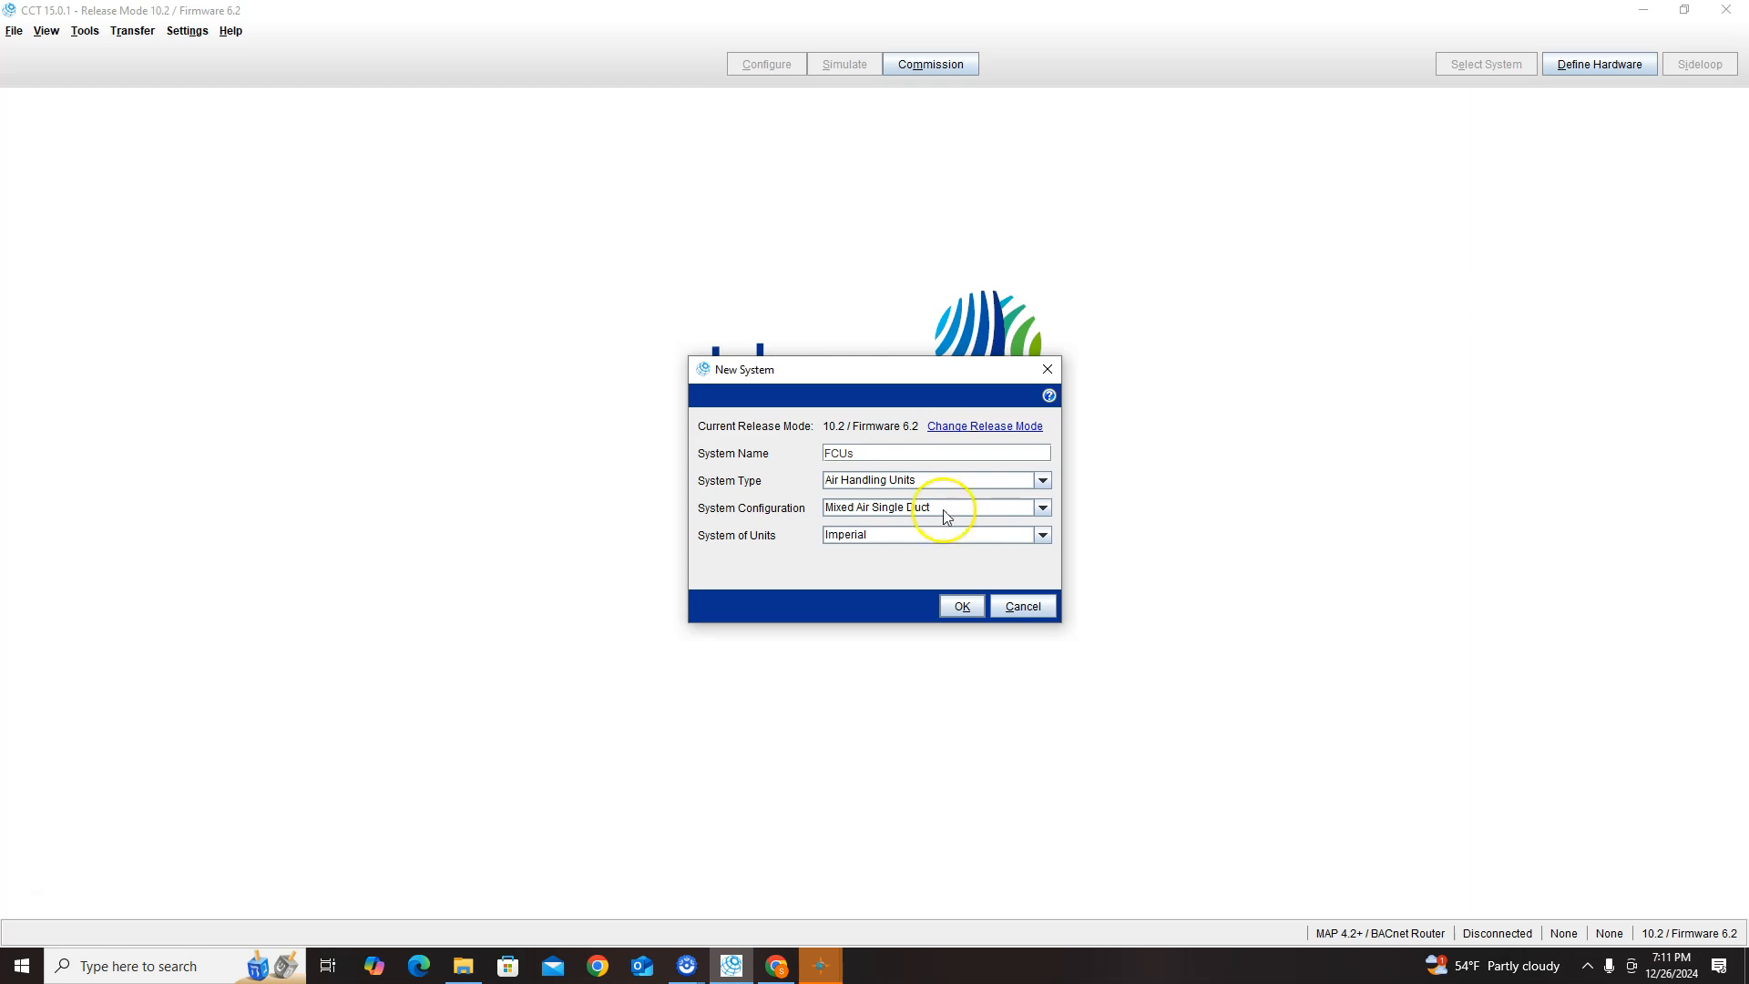
left_click(879, 507)
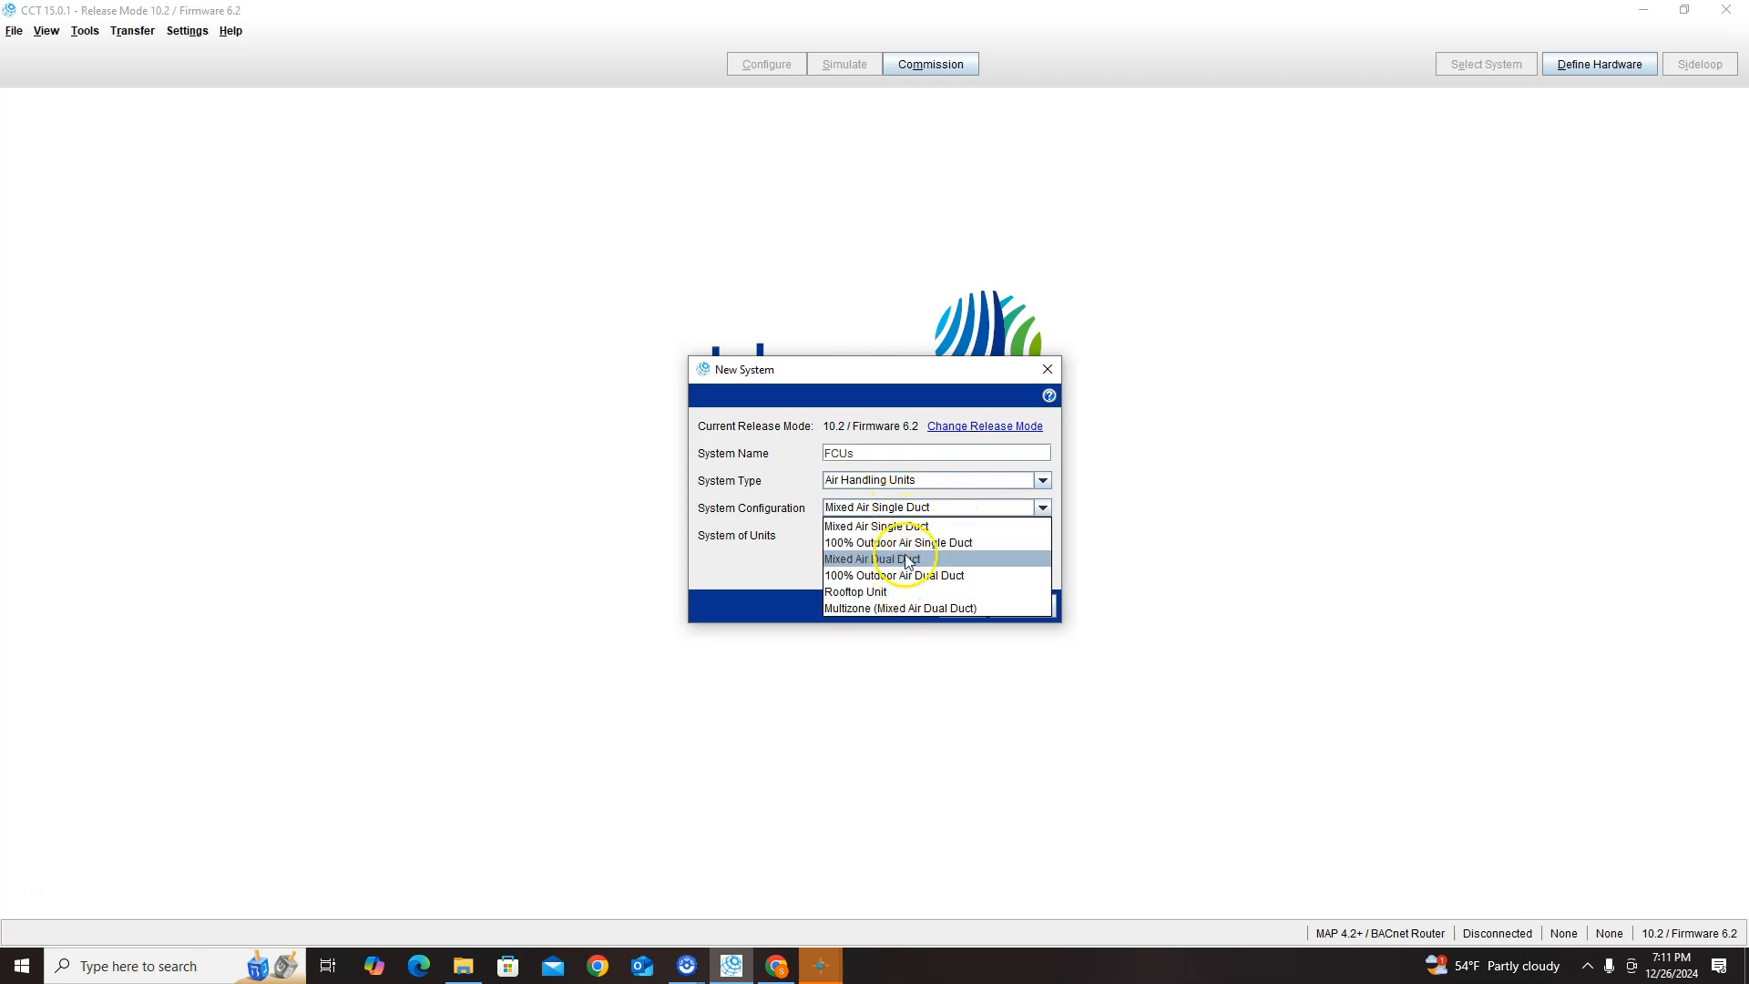
left_click(880, 479)
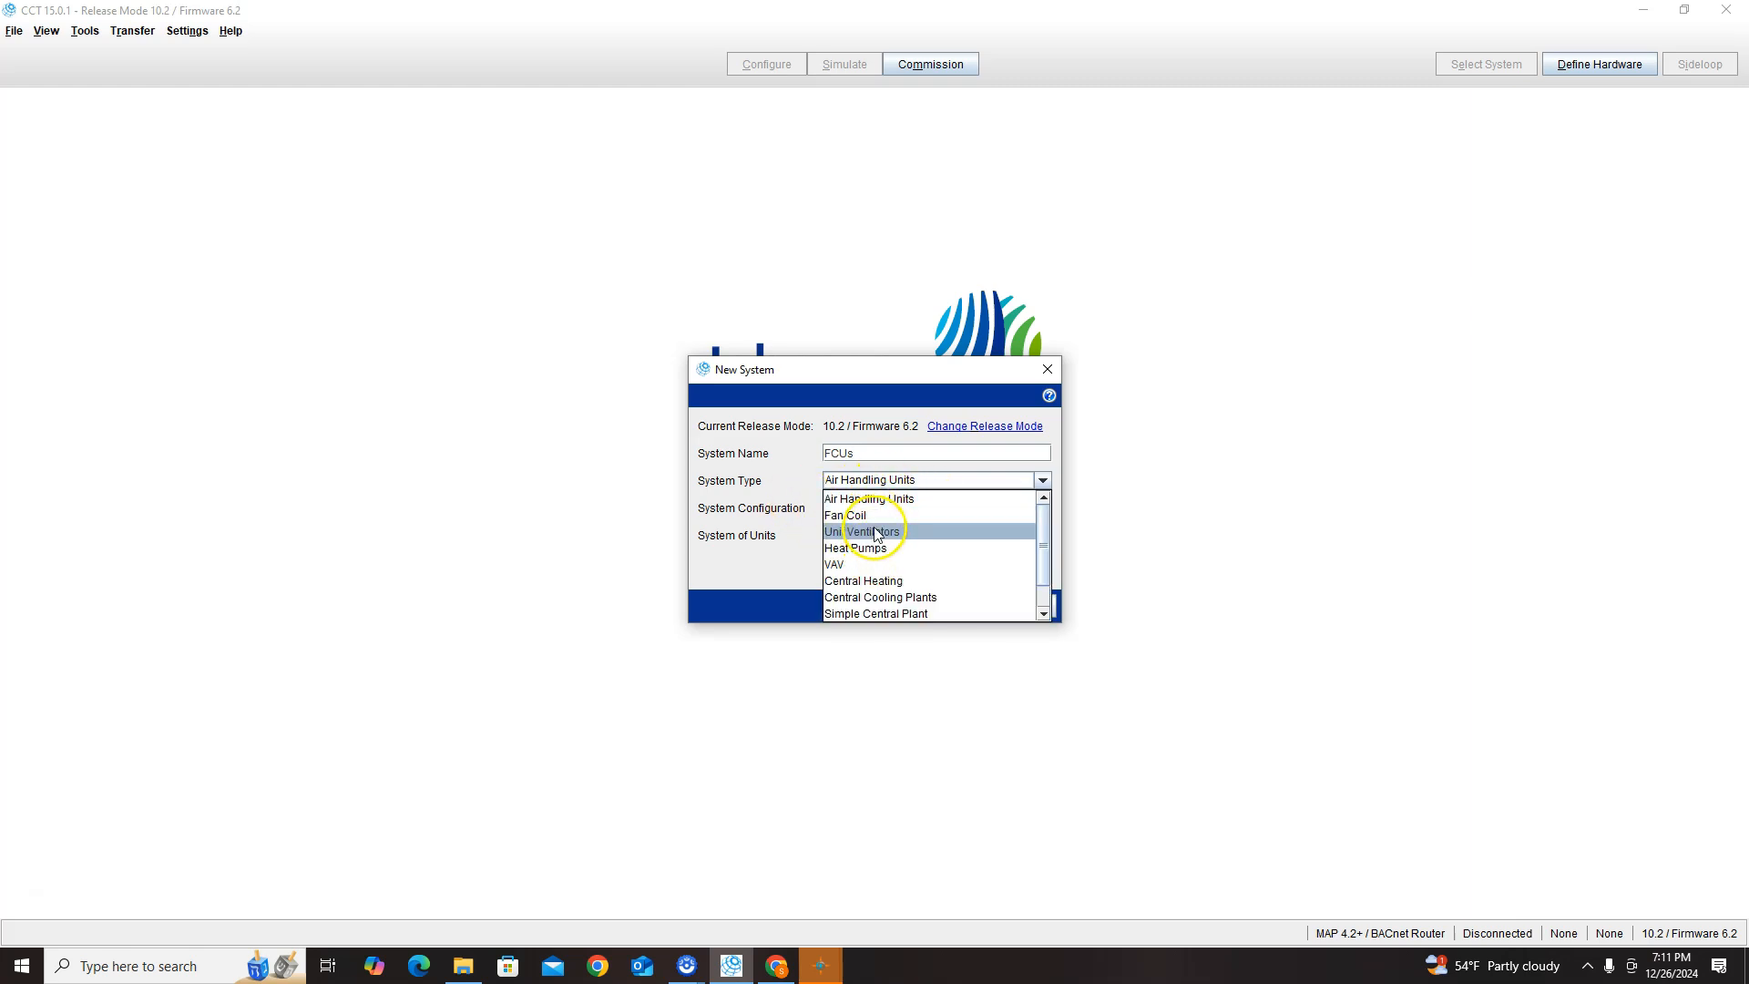
left_click(875, 516)
left_click(961, 605)
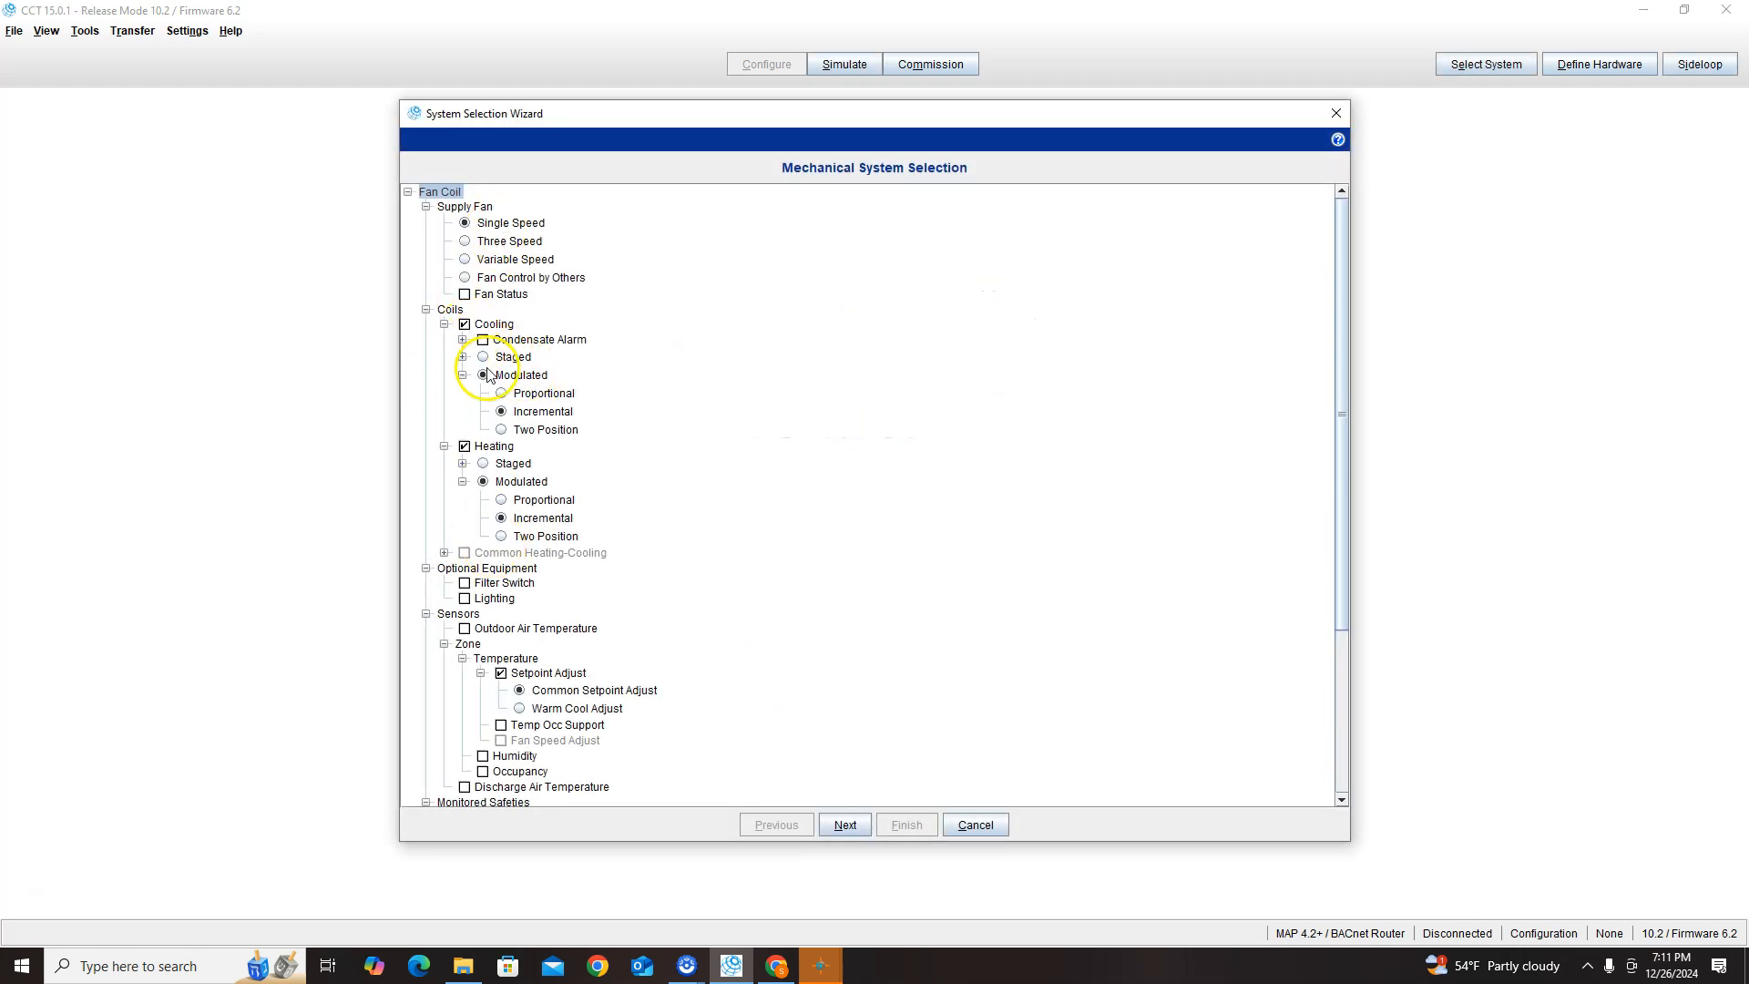
- Define the fan coil with modulated proportional cooling, no heating coil and Warm Cool Adjust for the zone setpoint, and generate the system
left_click(500, 393)
left_click(465, 447)
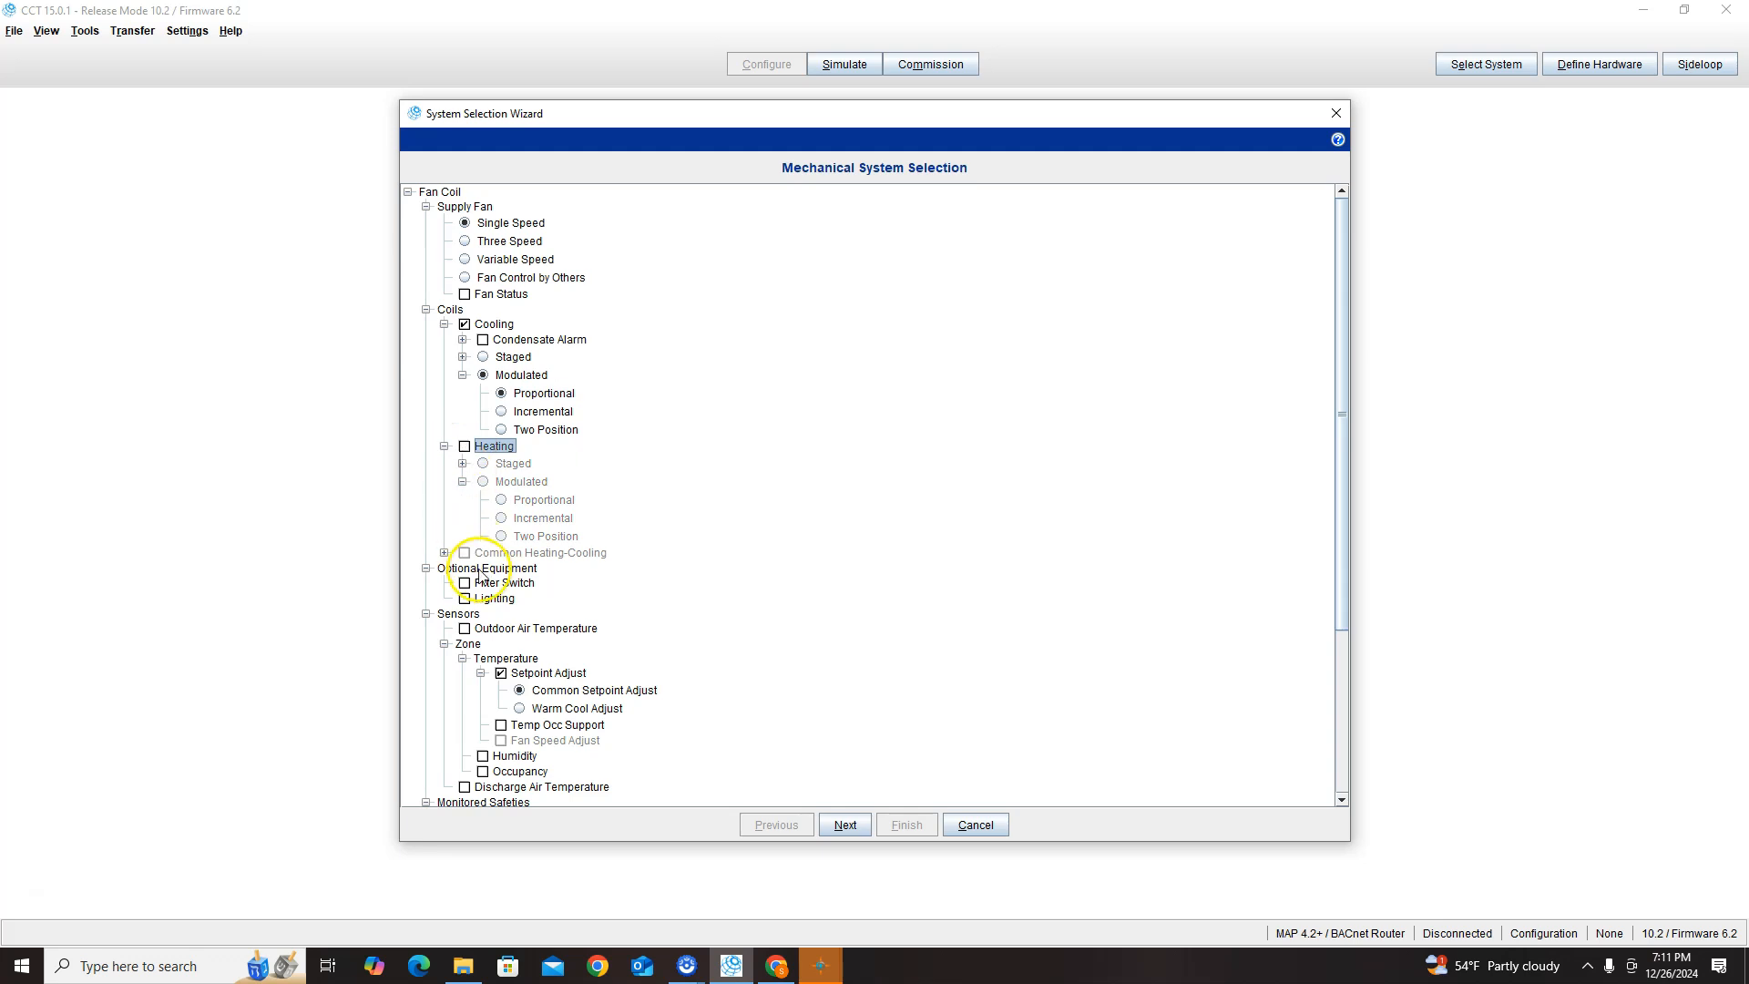
left_click(519, 710)
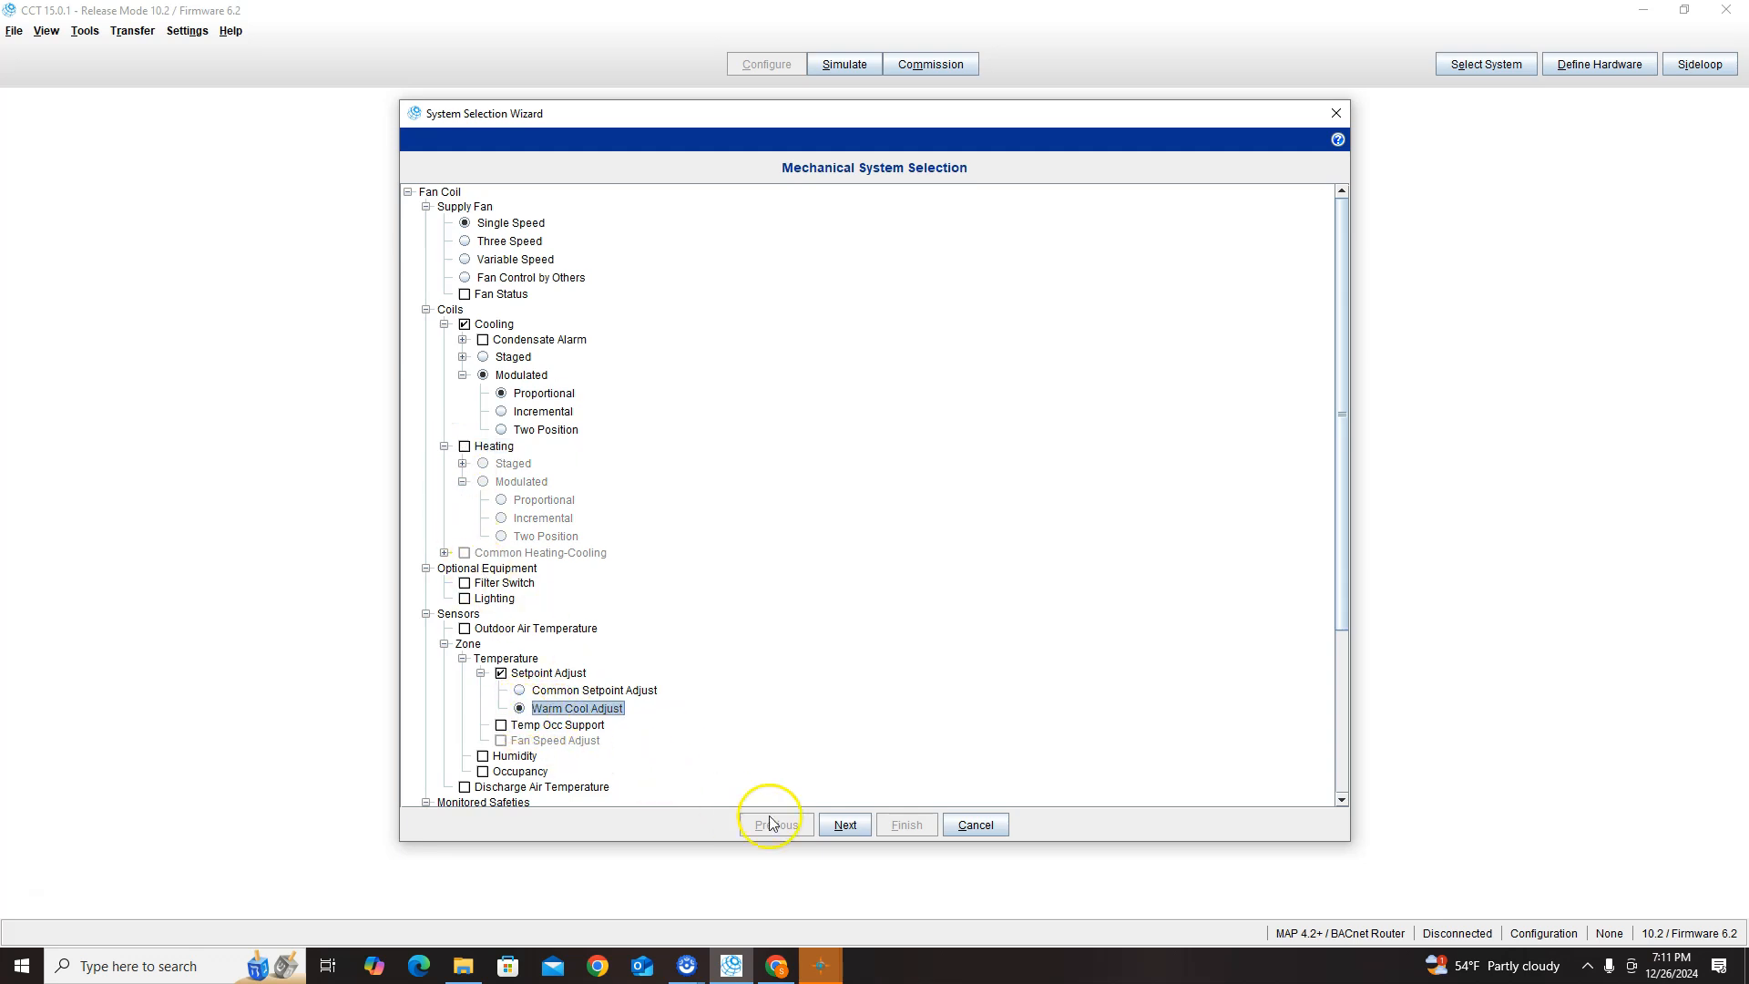
left_click(846, 824)
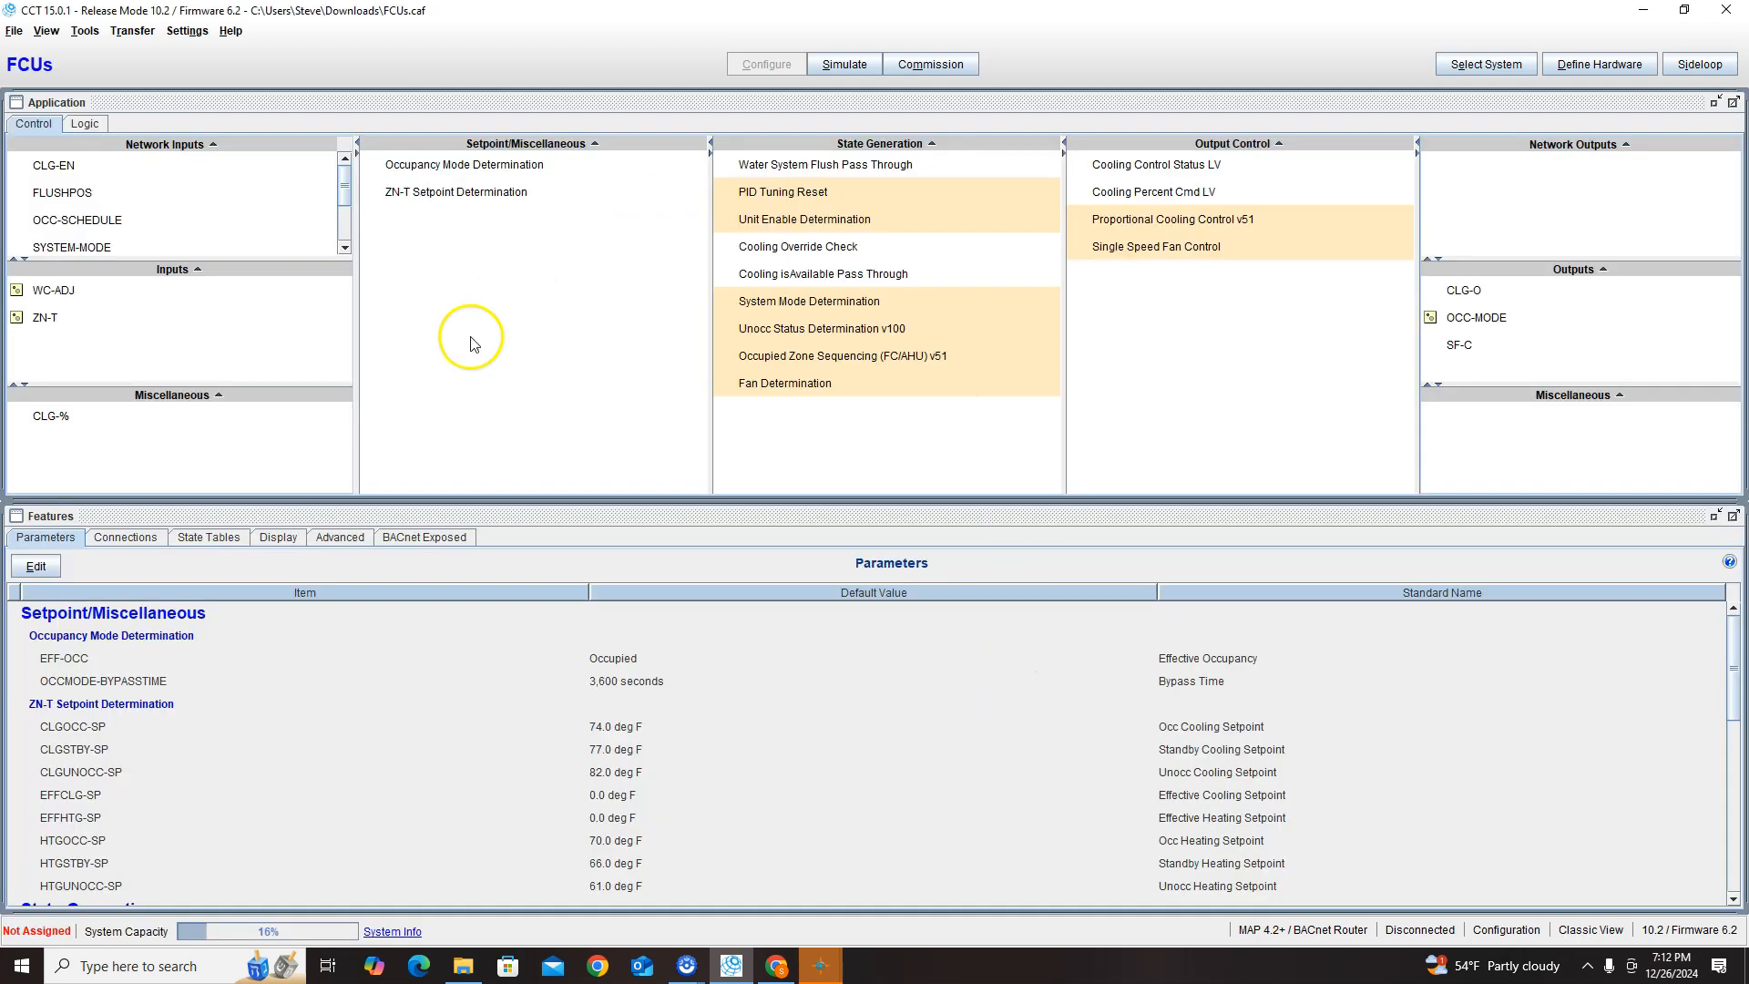
- Save the new application as FCUs.caf in the Downloads folder
left_click(14, 33)
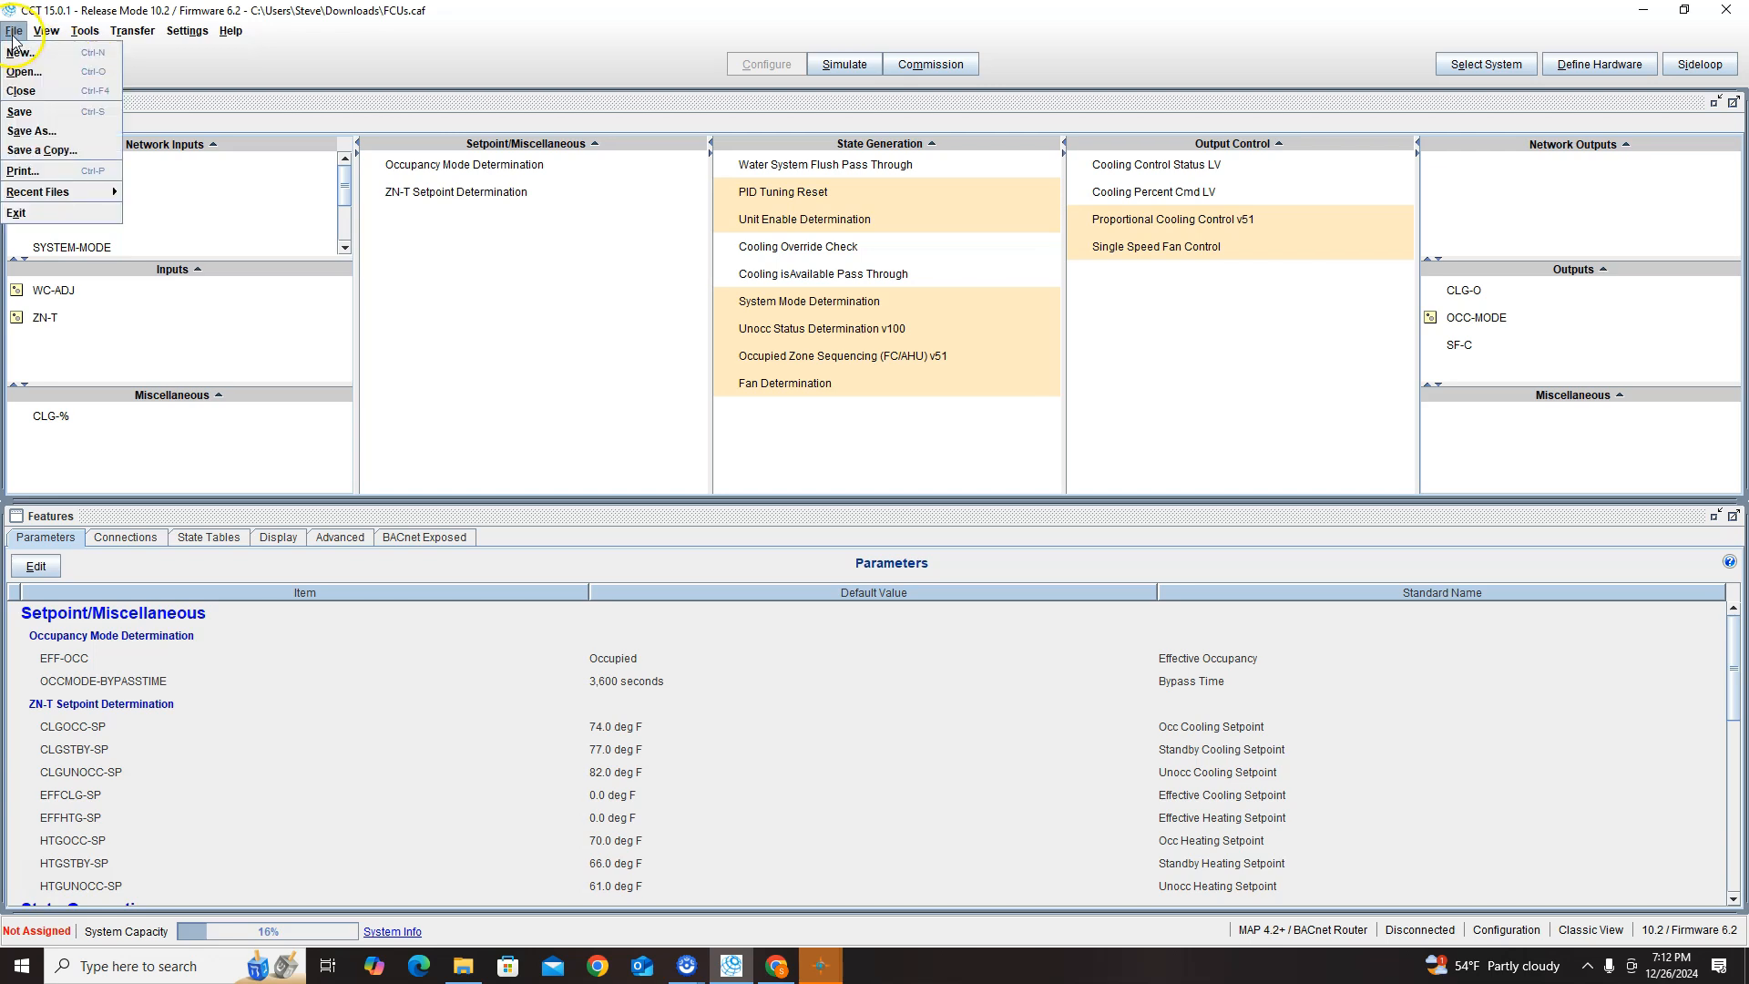
left_click(33, 130)
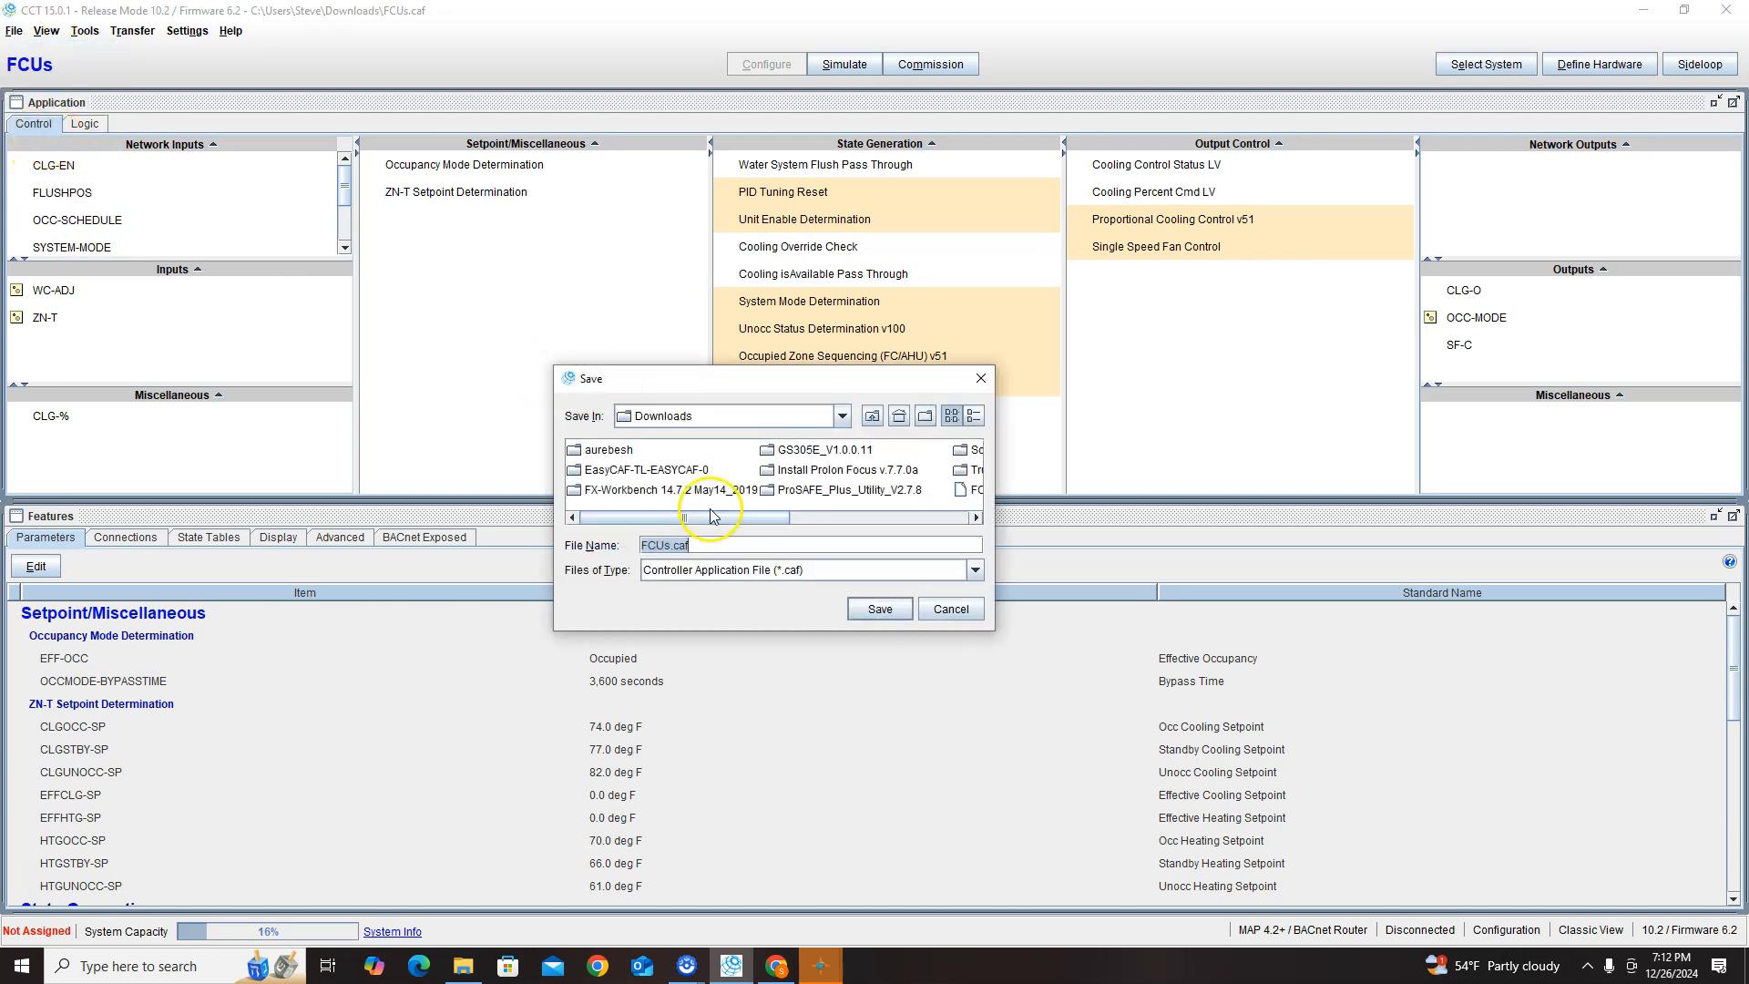
left_click(880, 609)
left_click(931, 554)
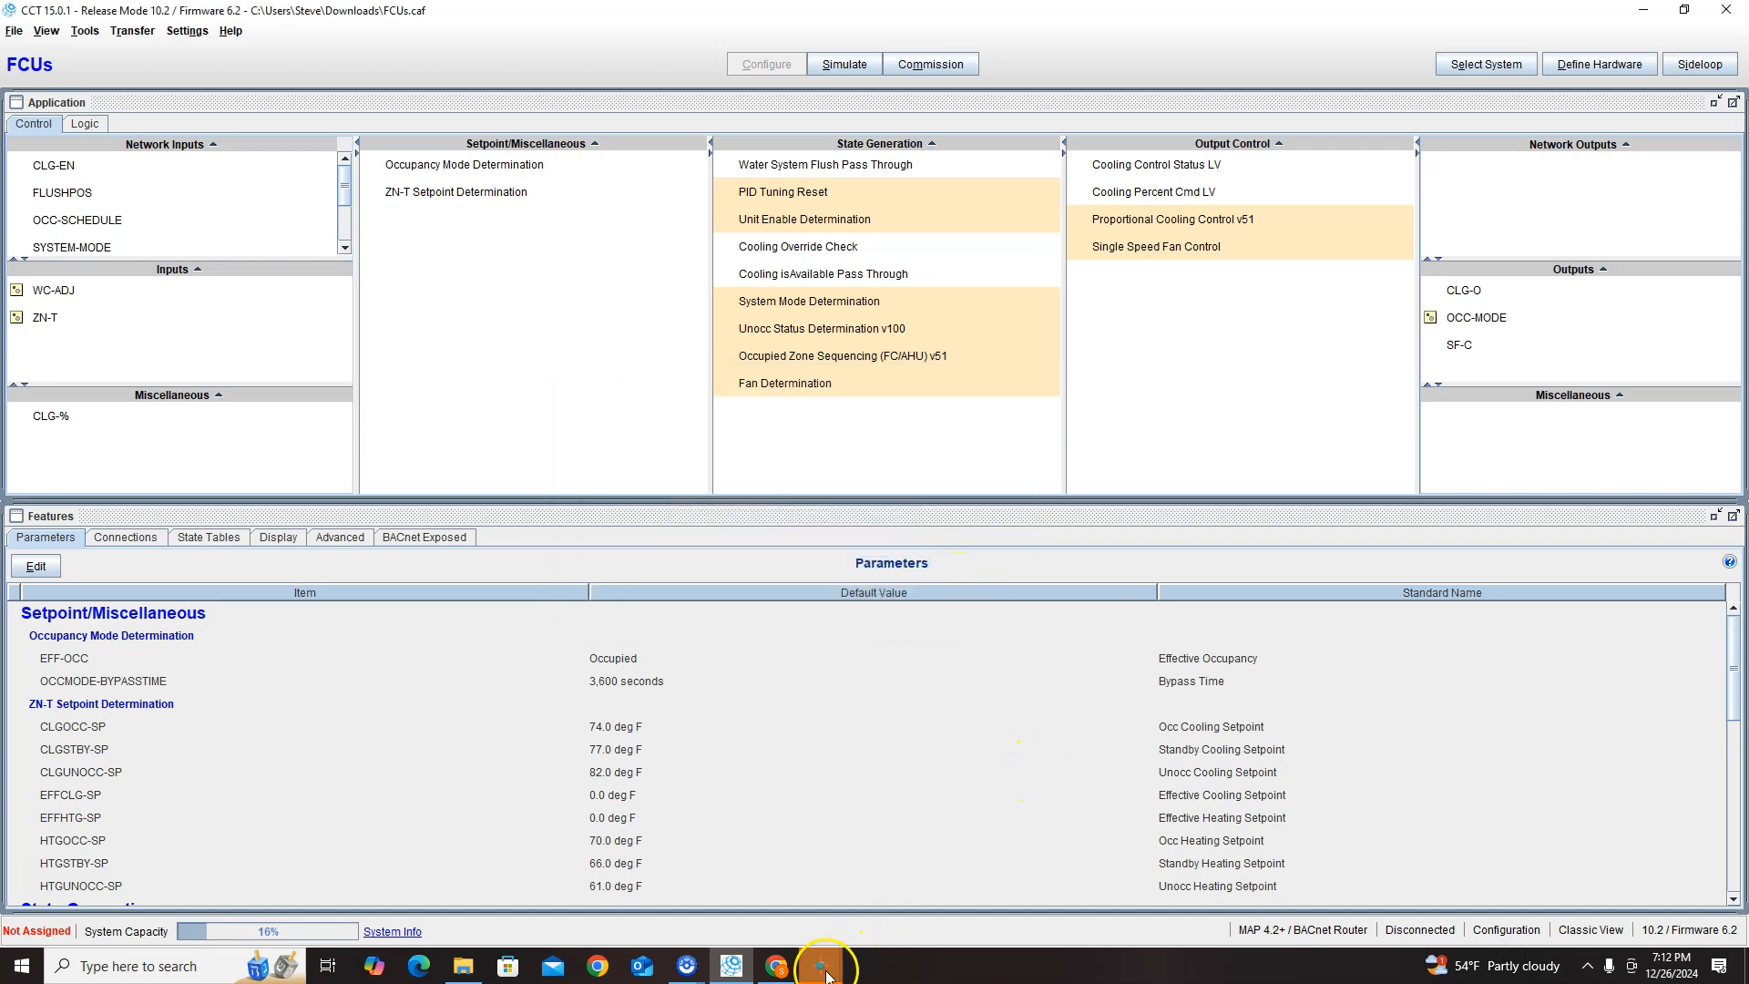
- Switch to FX Workbench and save the TestJCI Bacnet Network's Local Device with object ID 1234
mouse_move(820, 964)
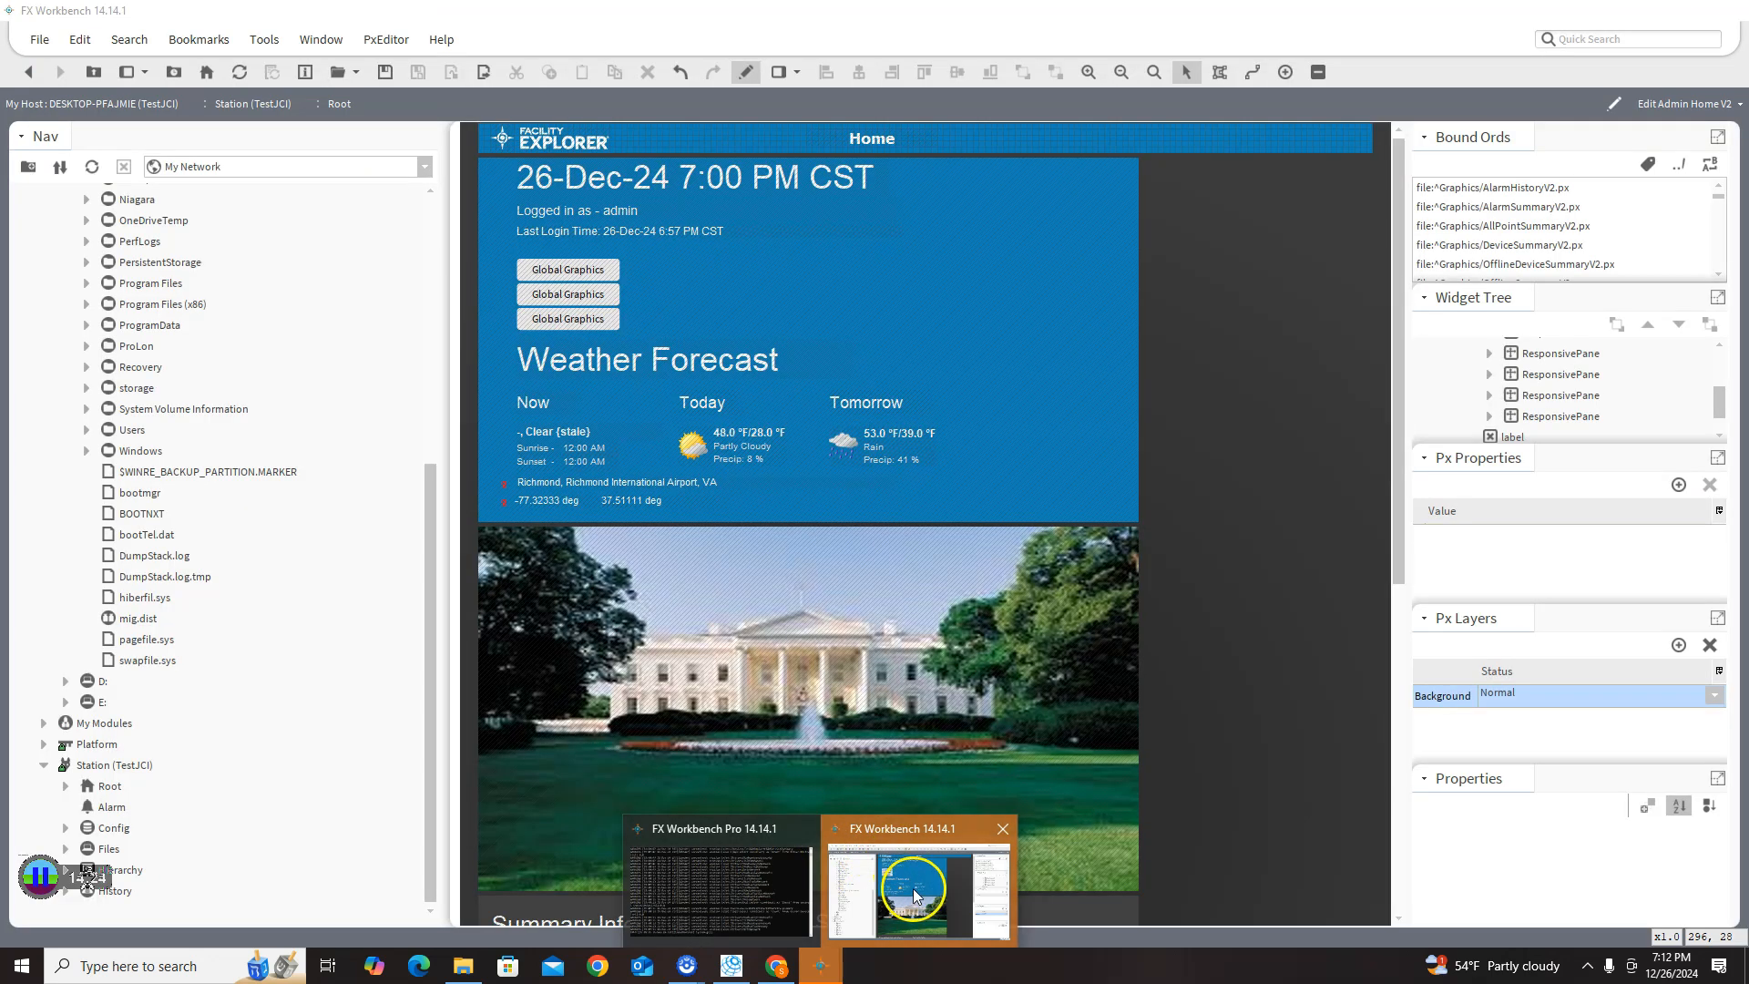
left_click(874, 879)
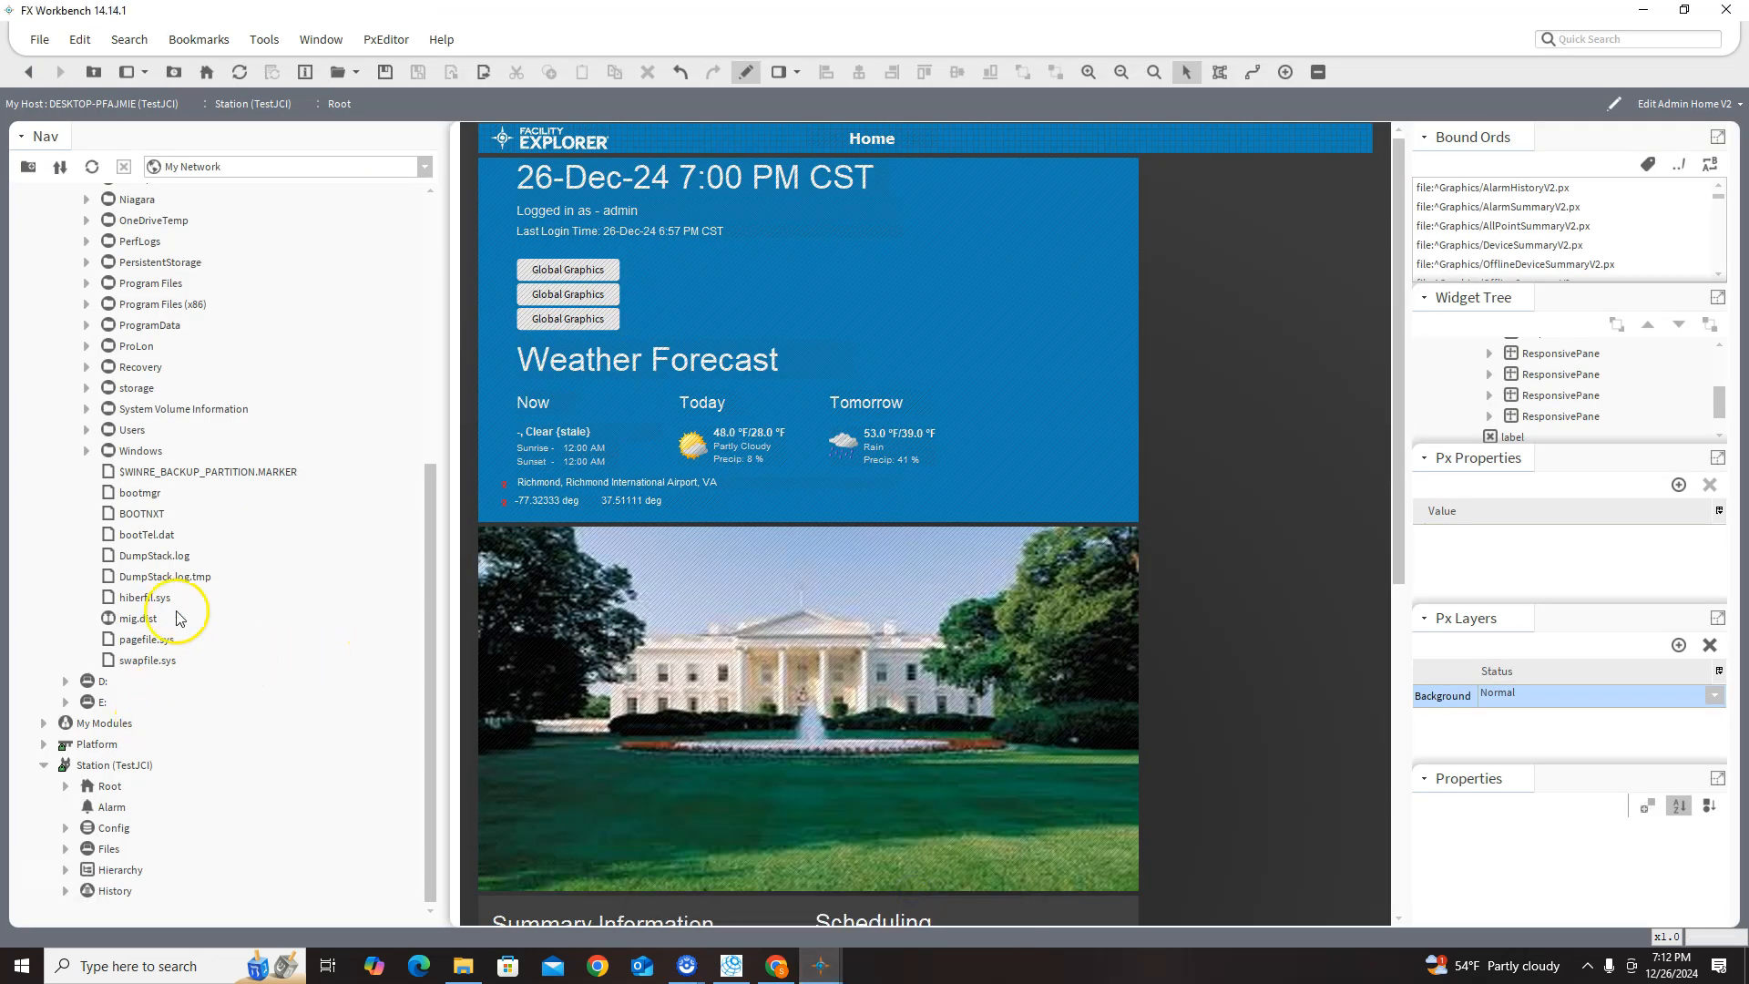
left_click(67, 829)
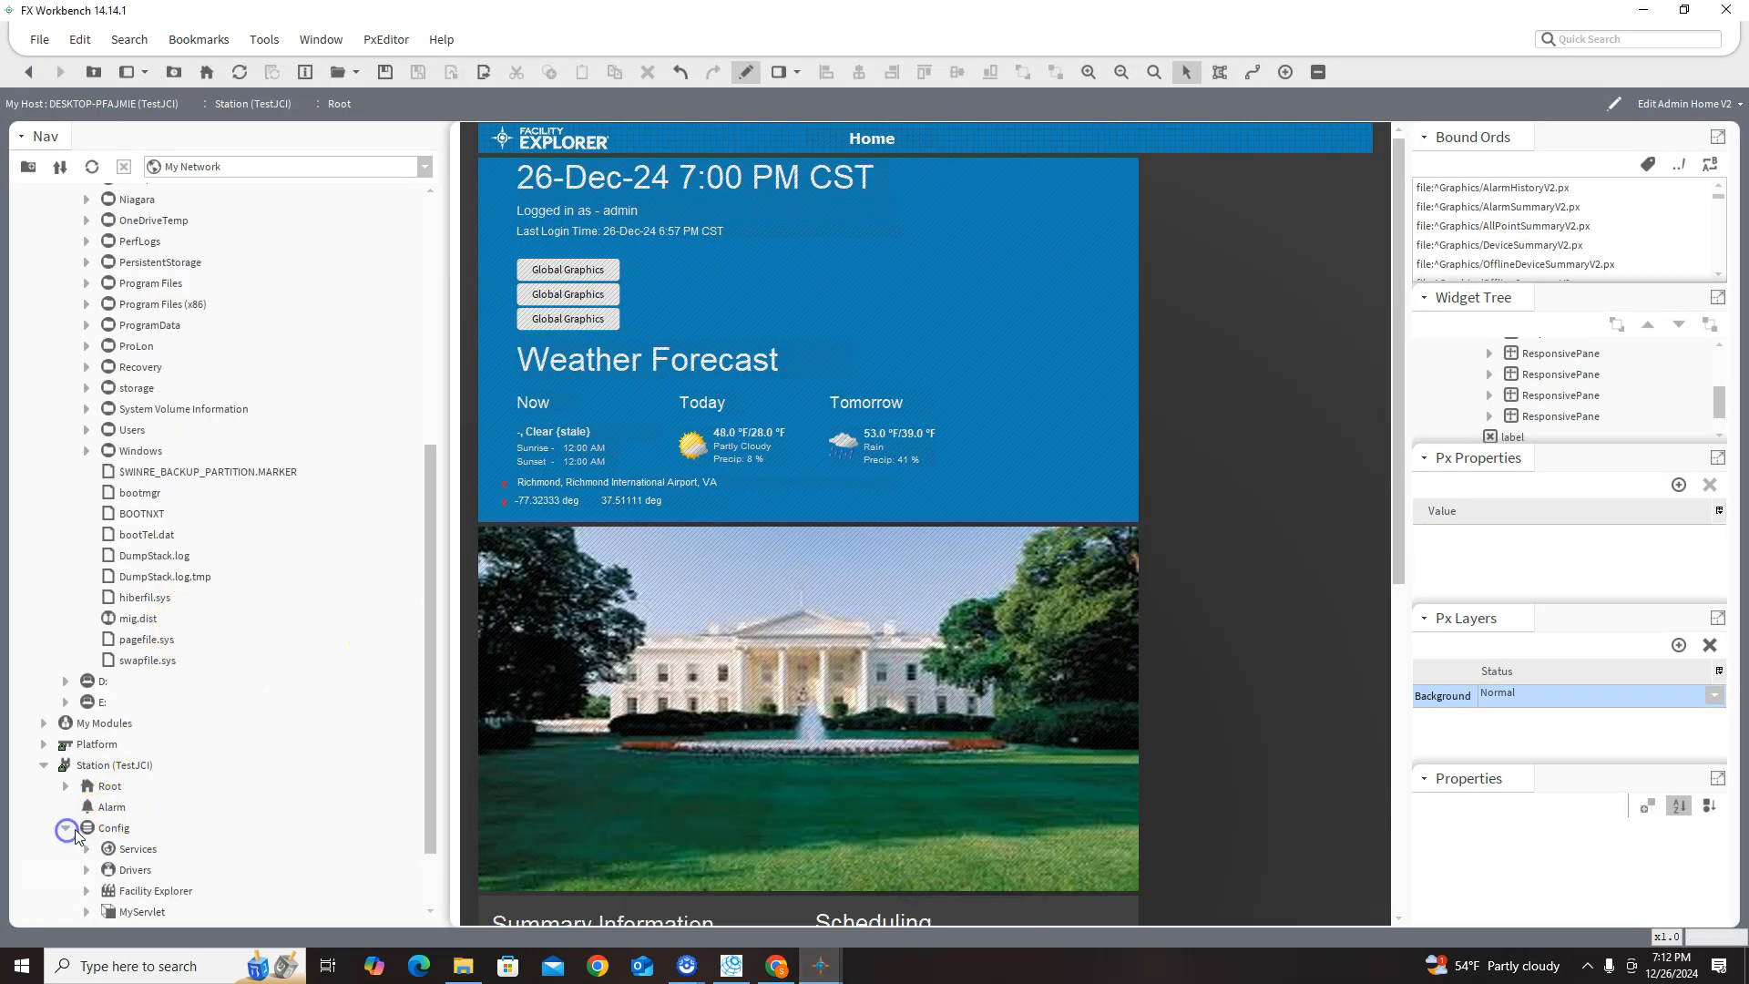
left_click(87, 786)
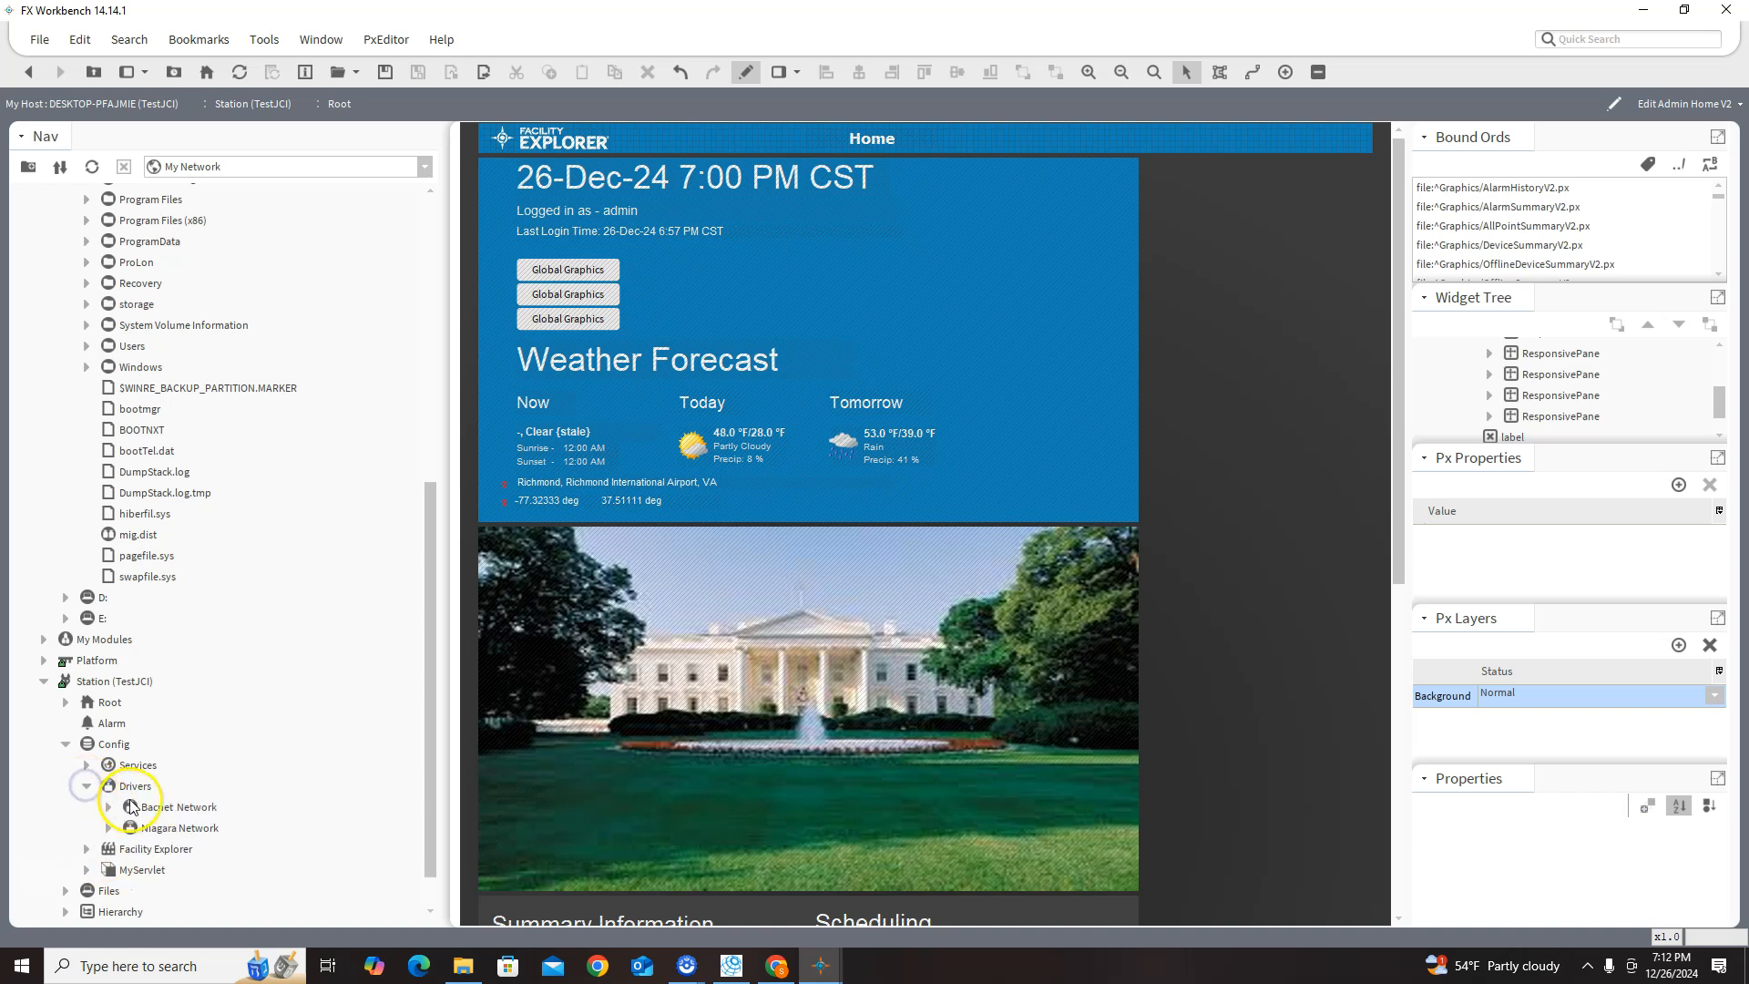
left_click(107, 807)
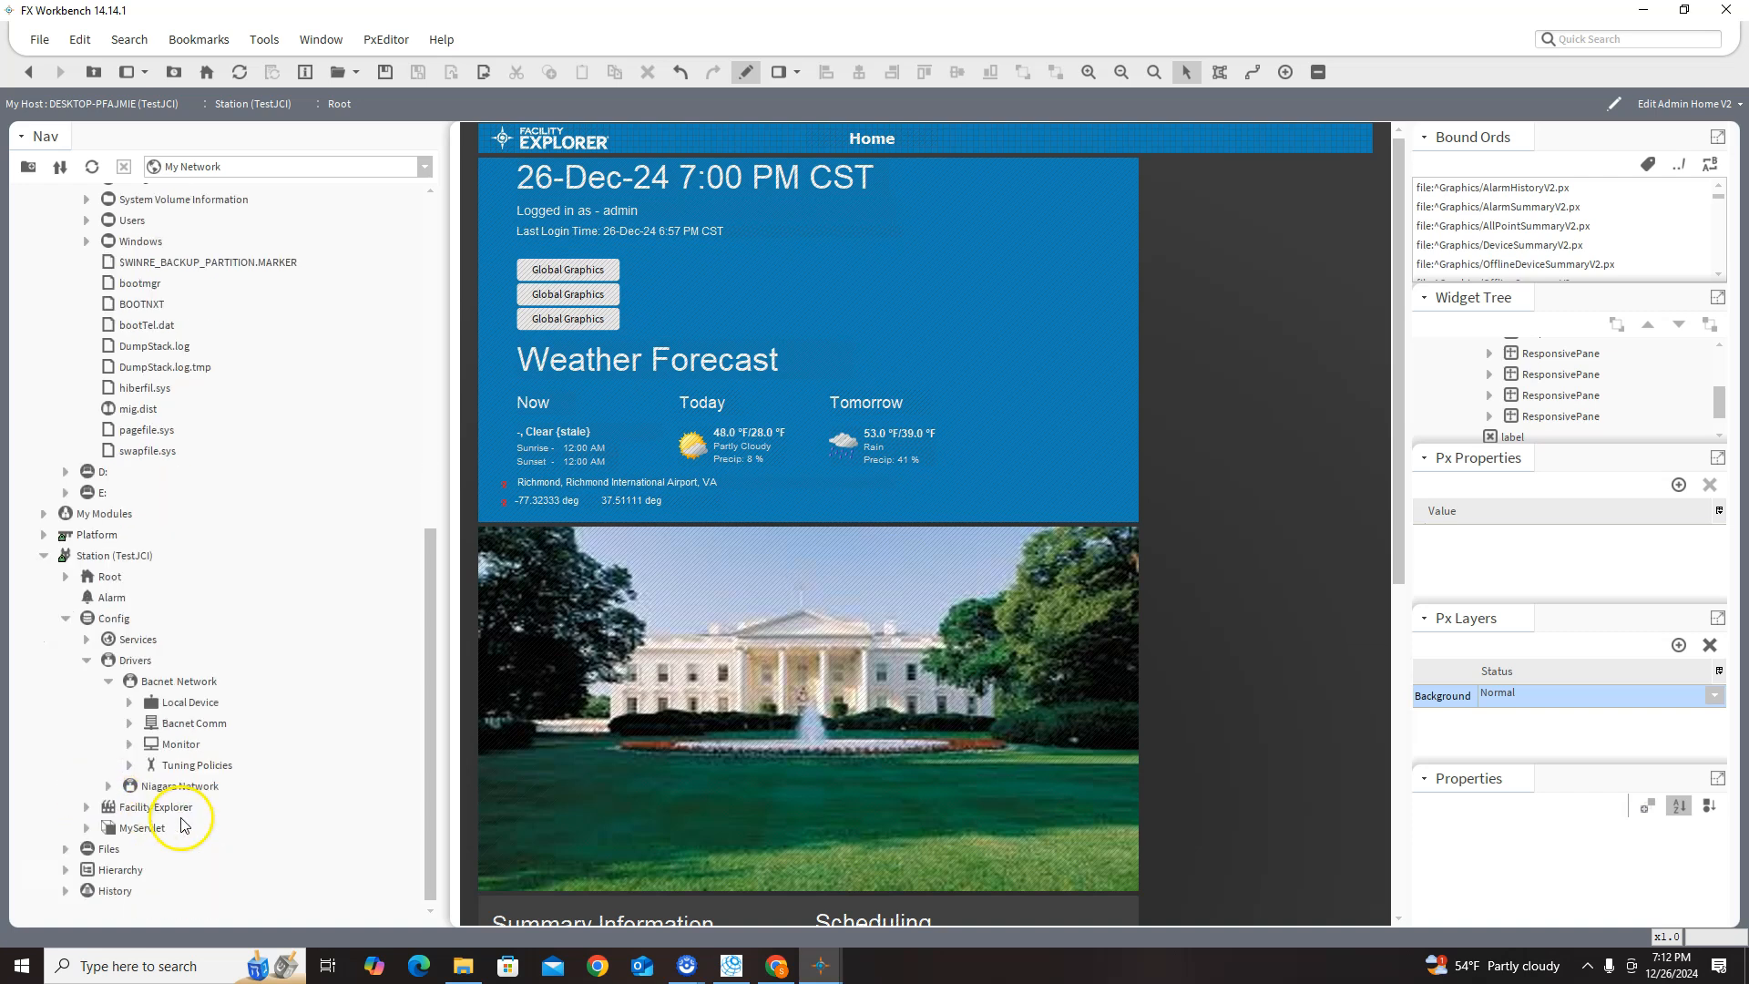
double_click(182, 703)
left_click(815, 501)
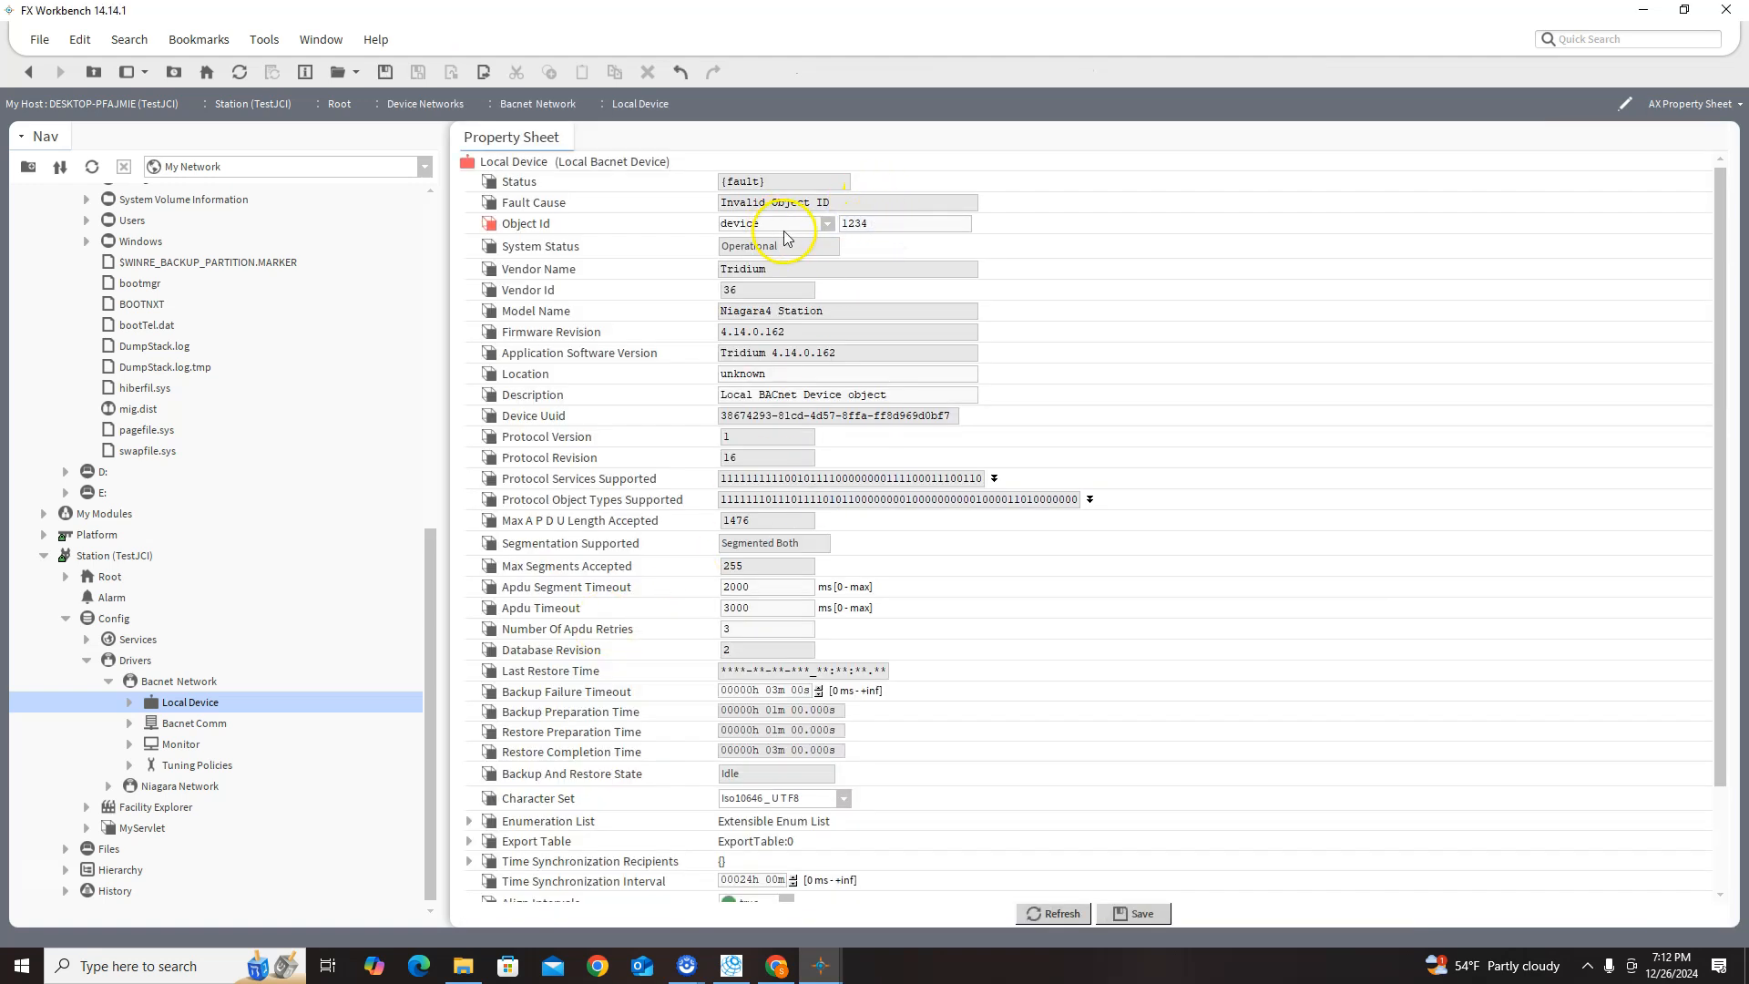
left_click(1134, 913)
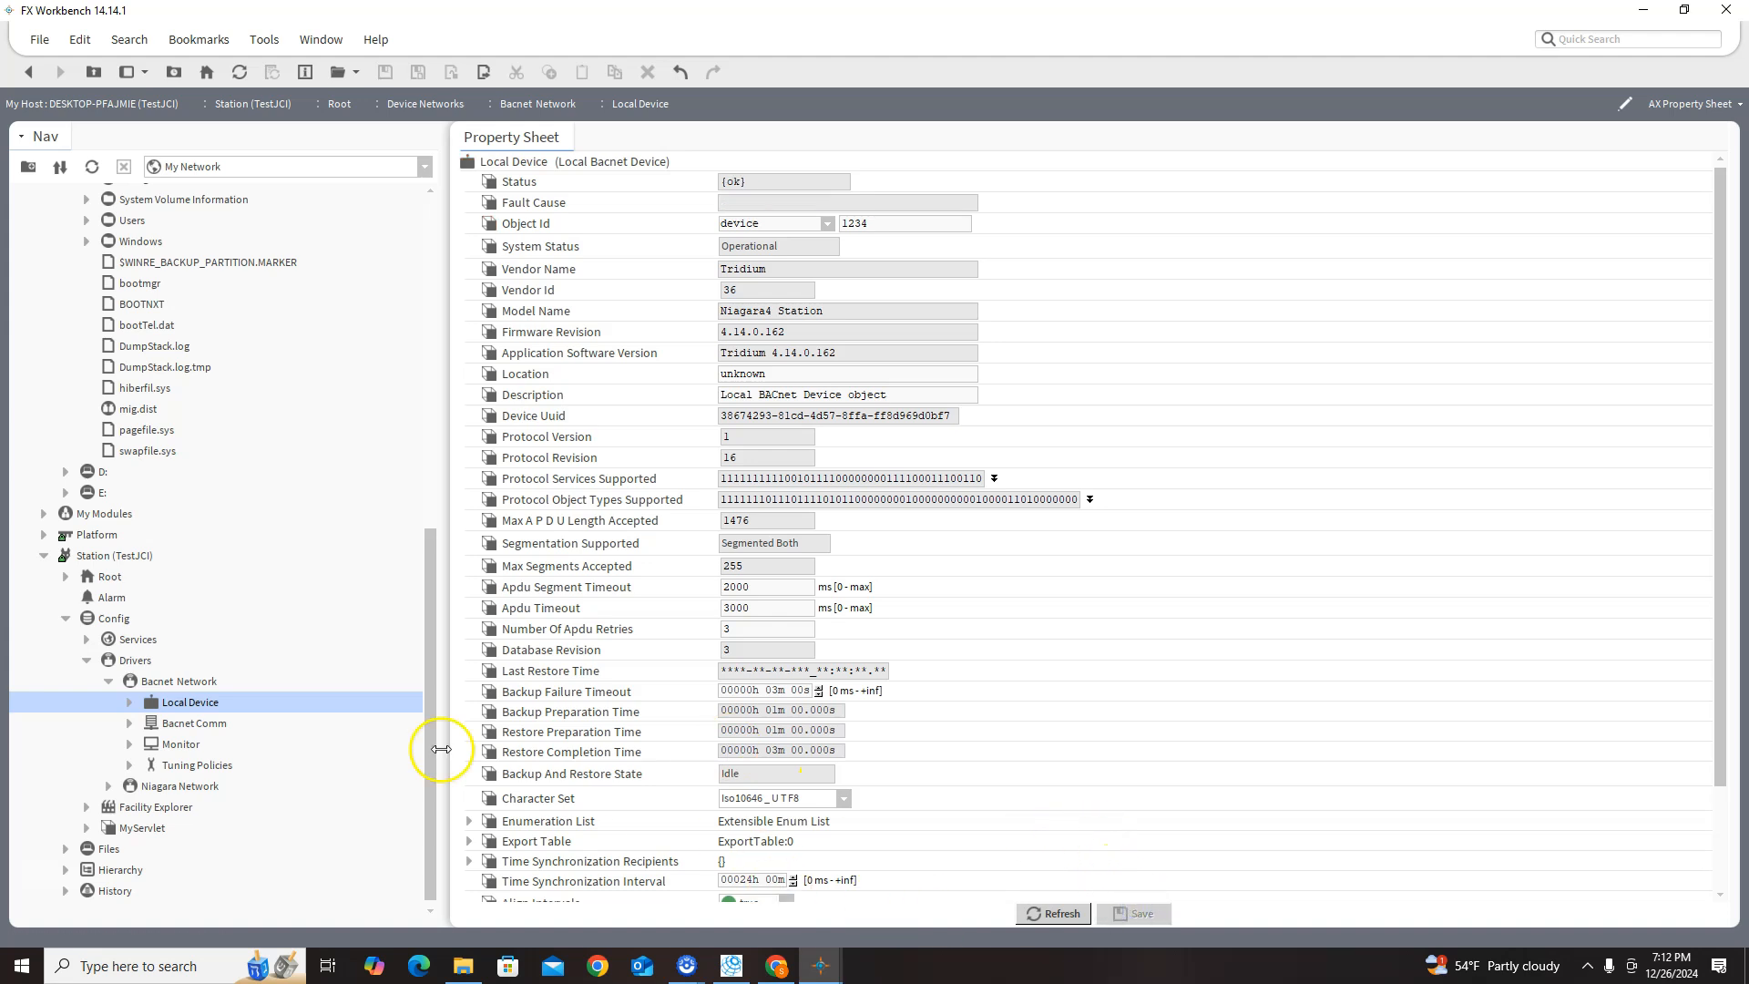
- Open the Ip Port under the Bacnet Comm network, expand its Link settings and check the available adapters
left_click(130, 723)
left_click(151, 806)
scroll(194, 831, "down", 1)
left_click(219, 786)
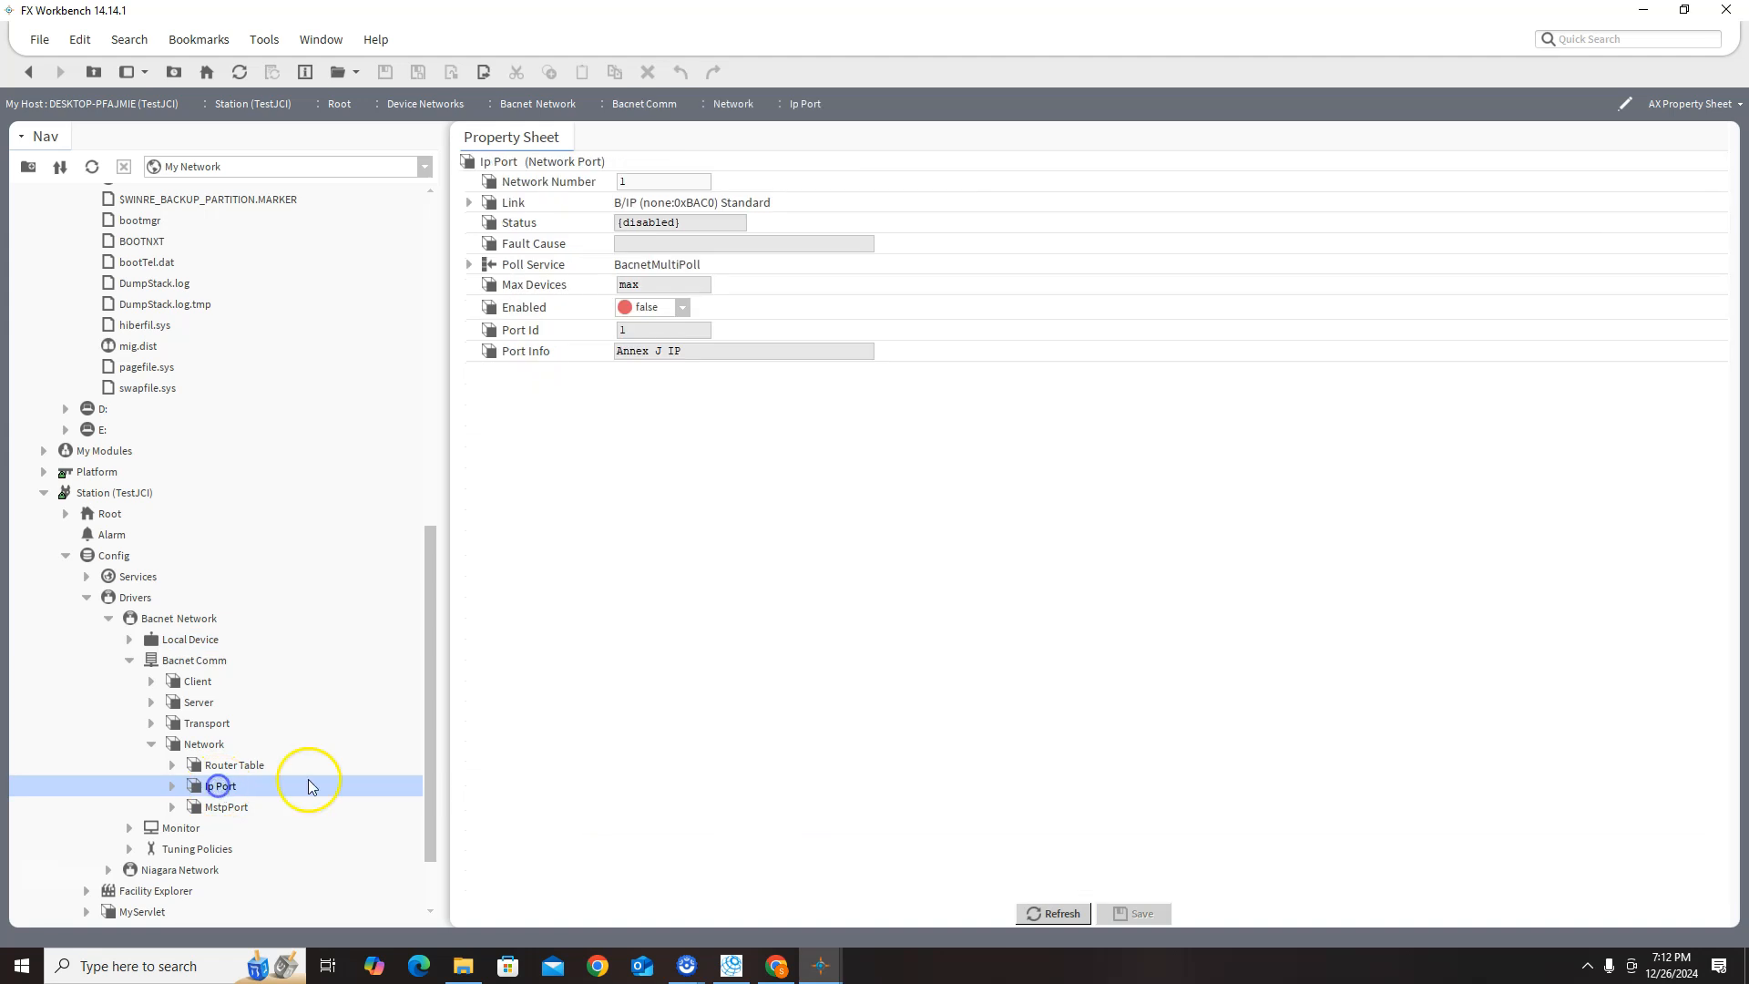
left_click(469, 202)
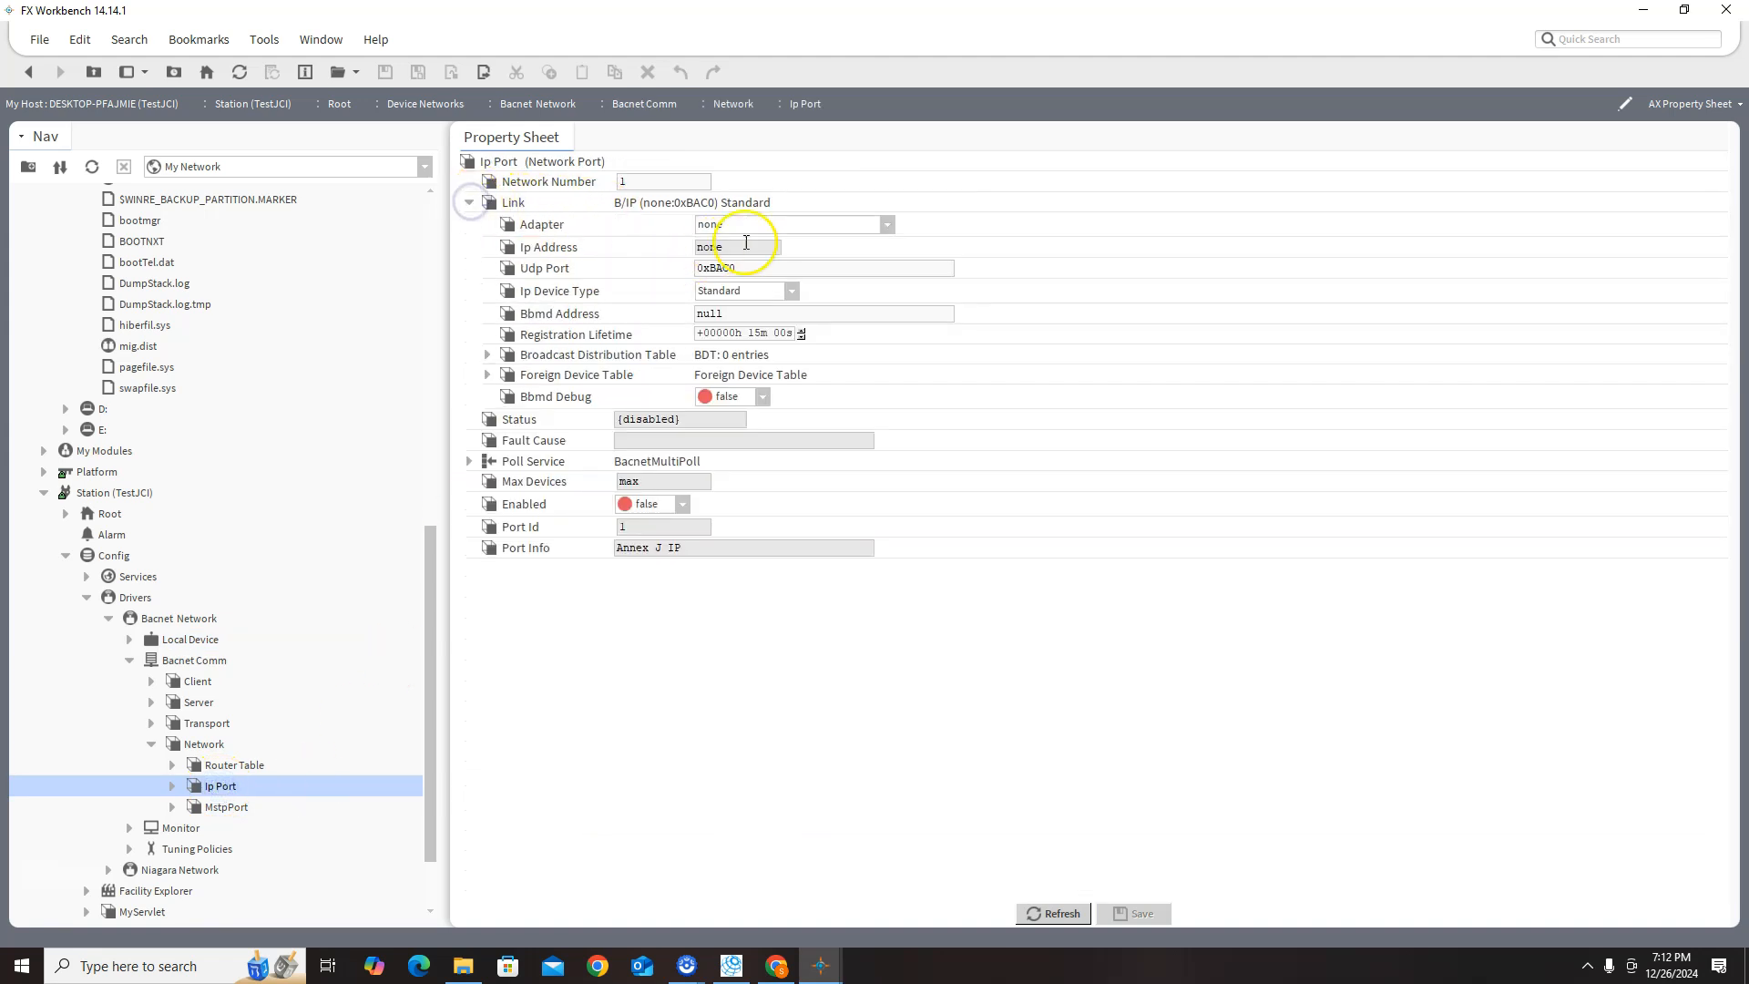
left_click(890, 226)
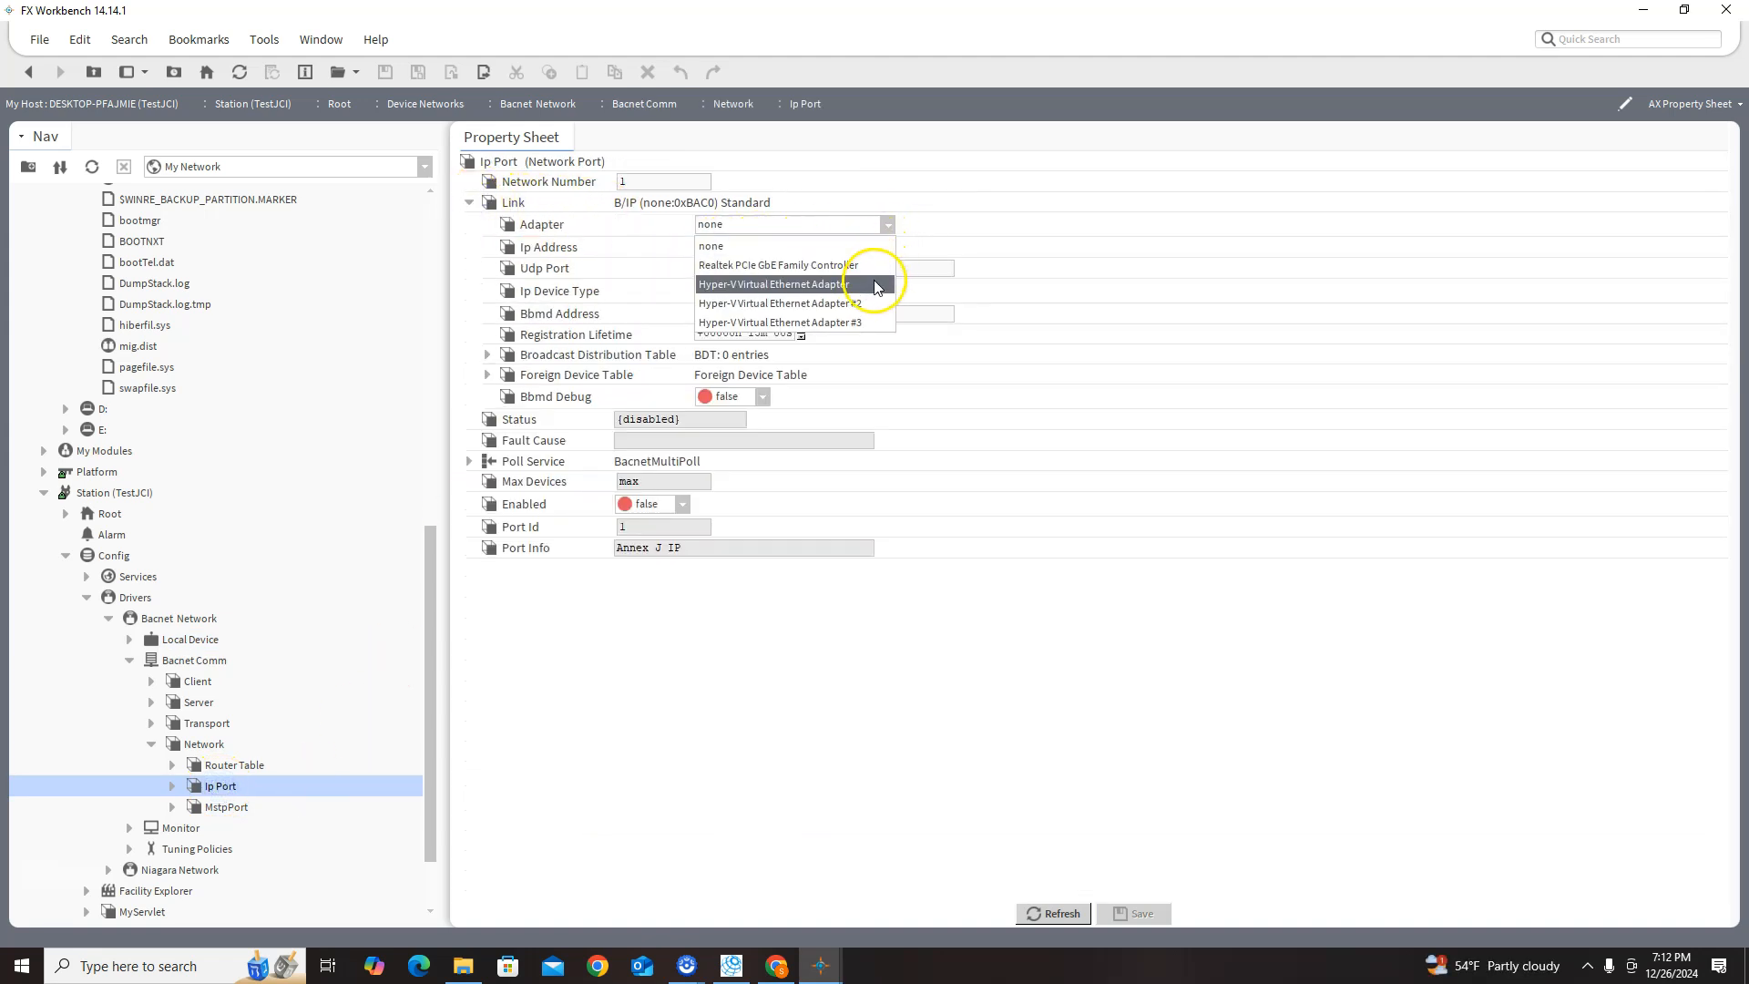
left_click(946, 449)
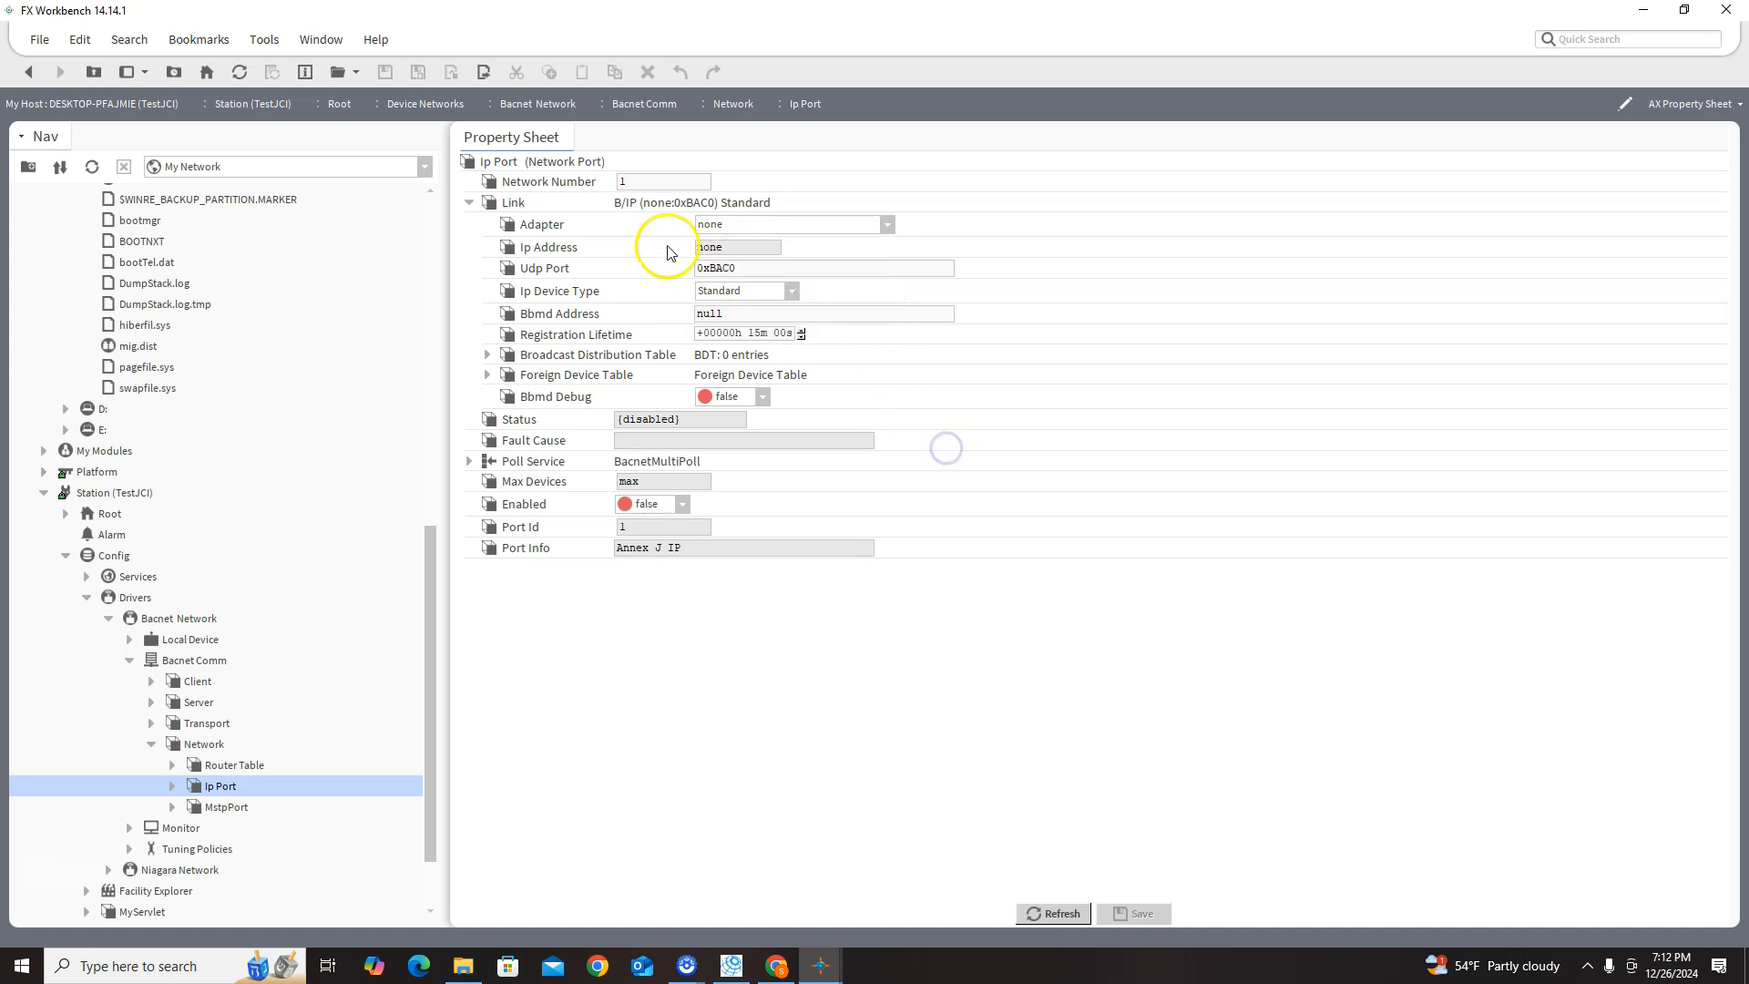
- Run Query For Adapters on the Ip Port's Link
right_click(521, 204)
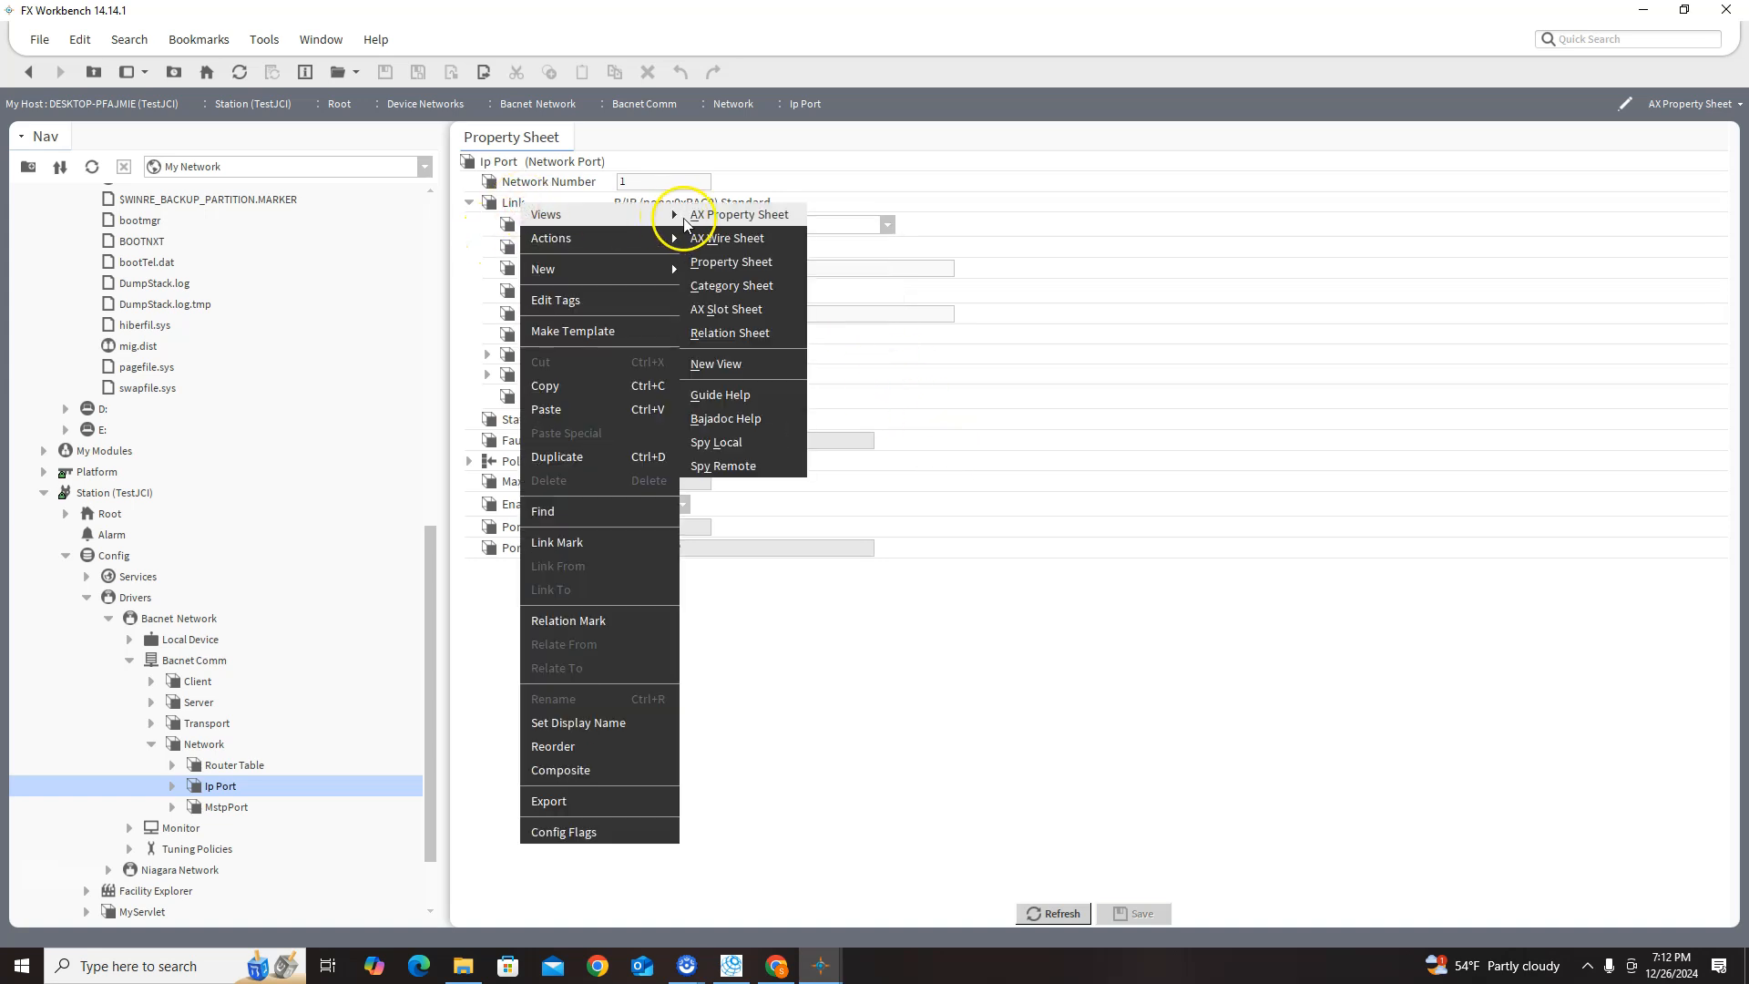
left_click(563, 176)
right_click(510, 204)
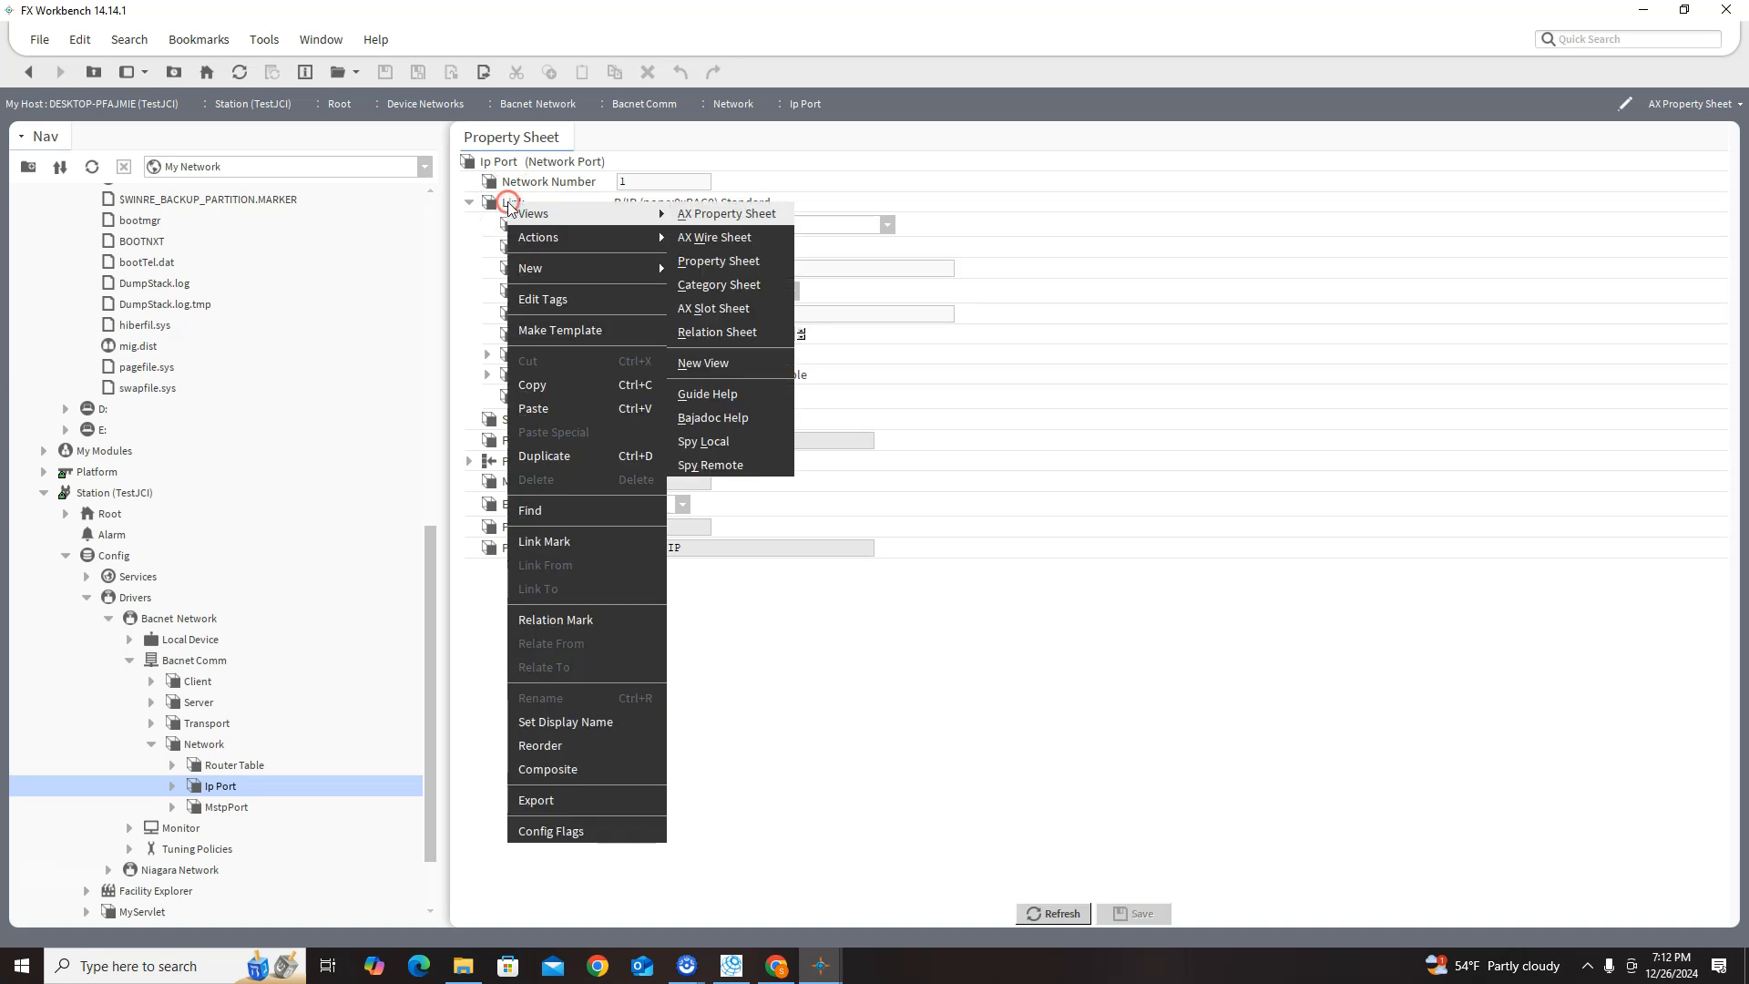
mouse_move(617, 244)
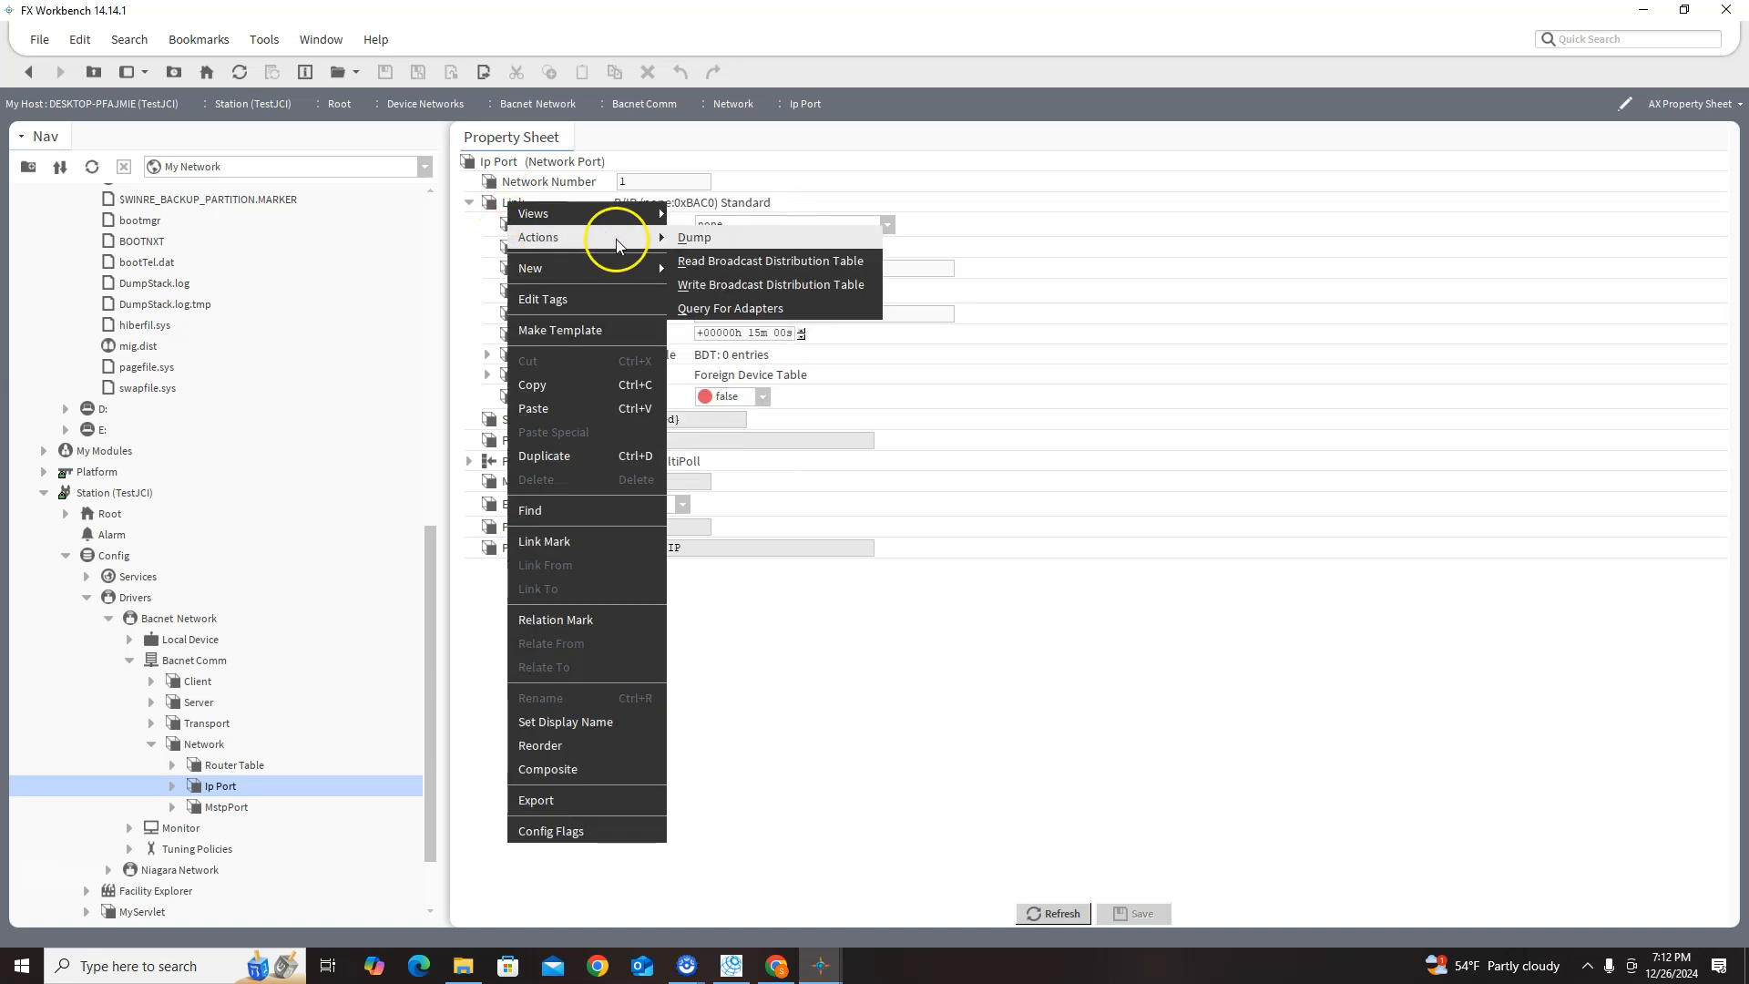
left_click(742, 308)
left_click(854, 502)
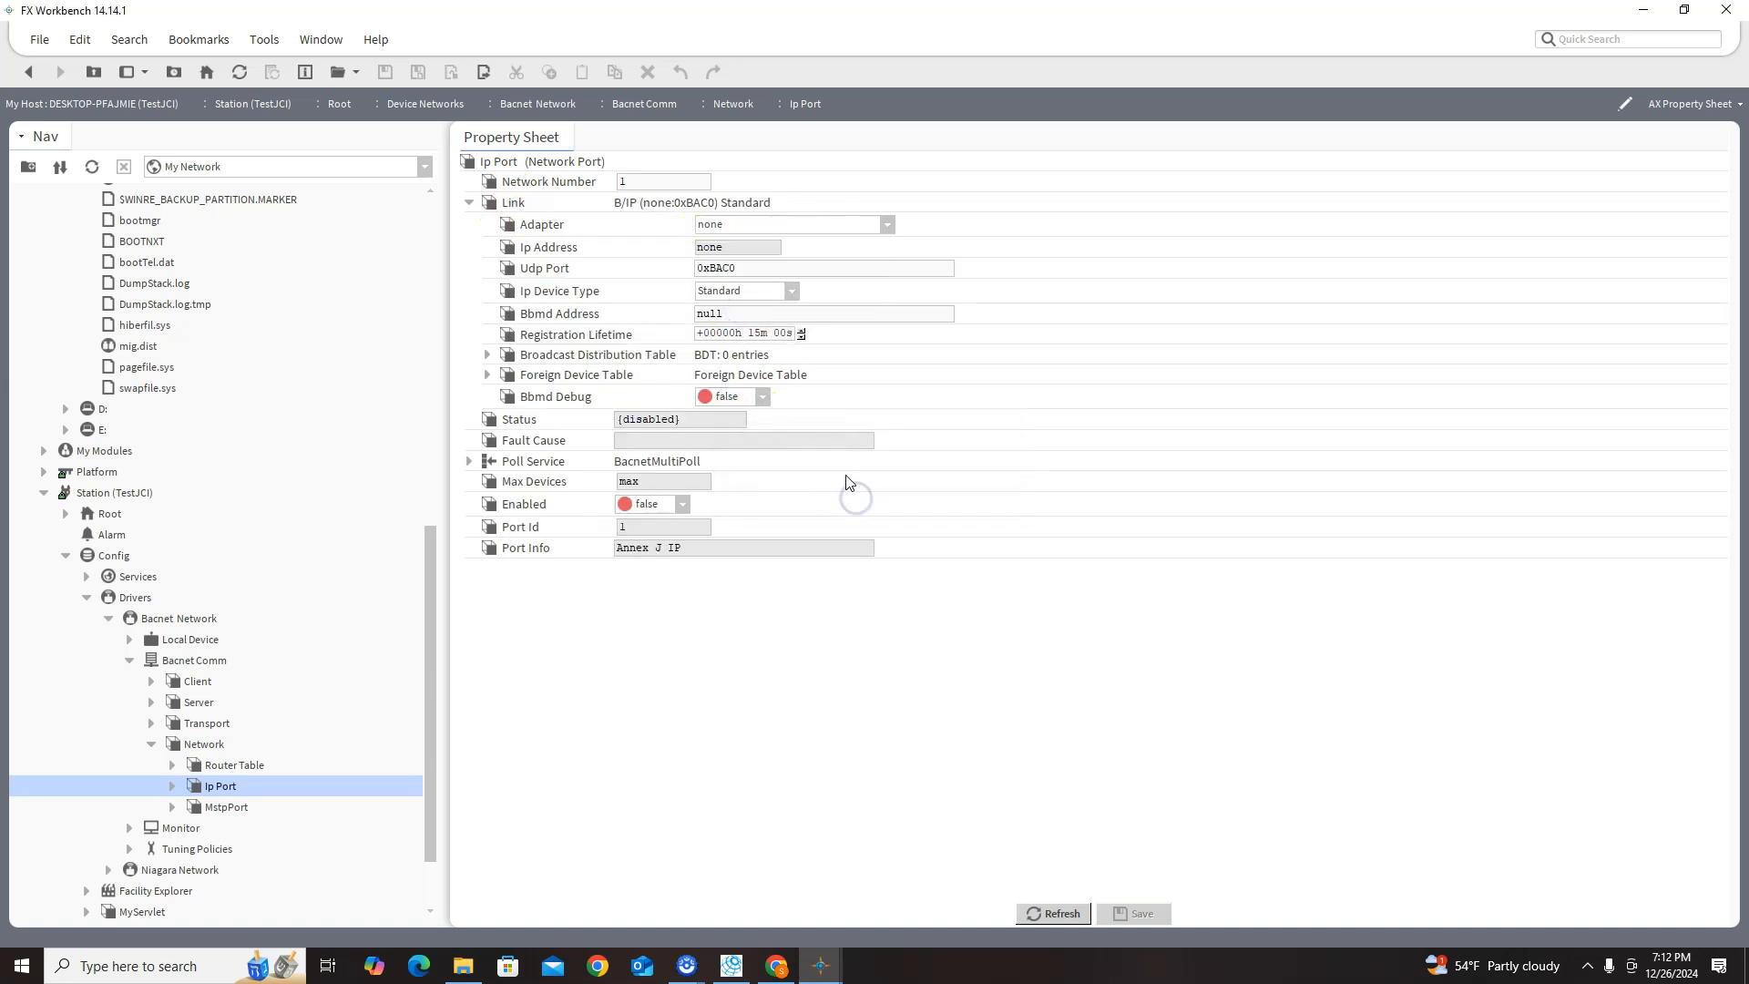
- Set the Ip Port's adapter to TP-LINK Gigabit Ethernet USB Adapter, enable the port and save
left_click(899, 225)
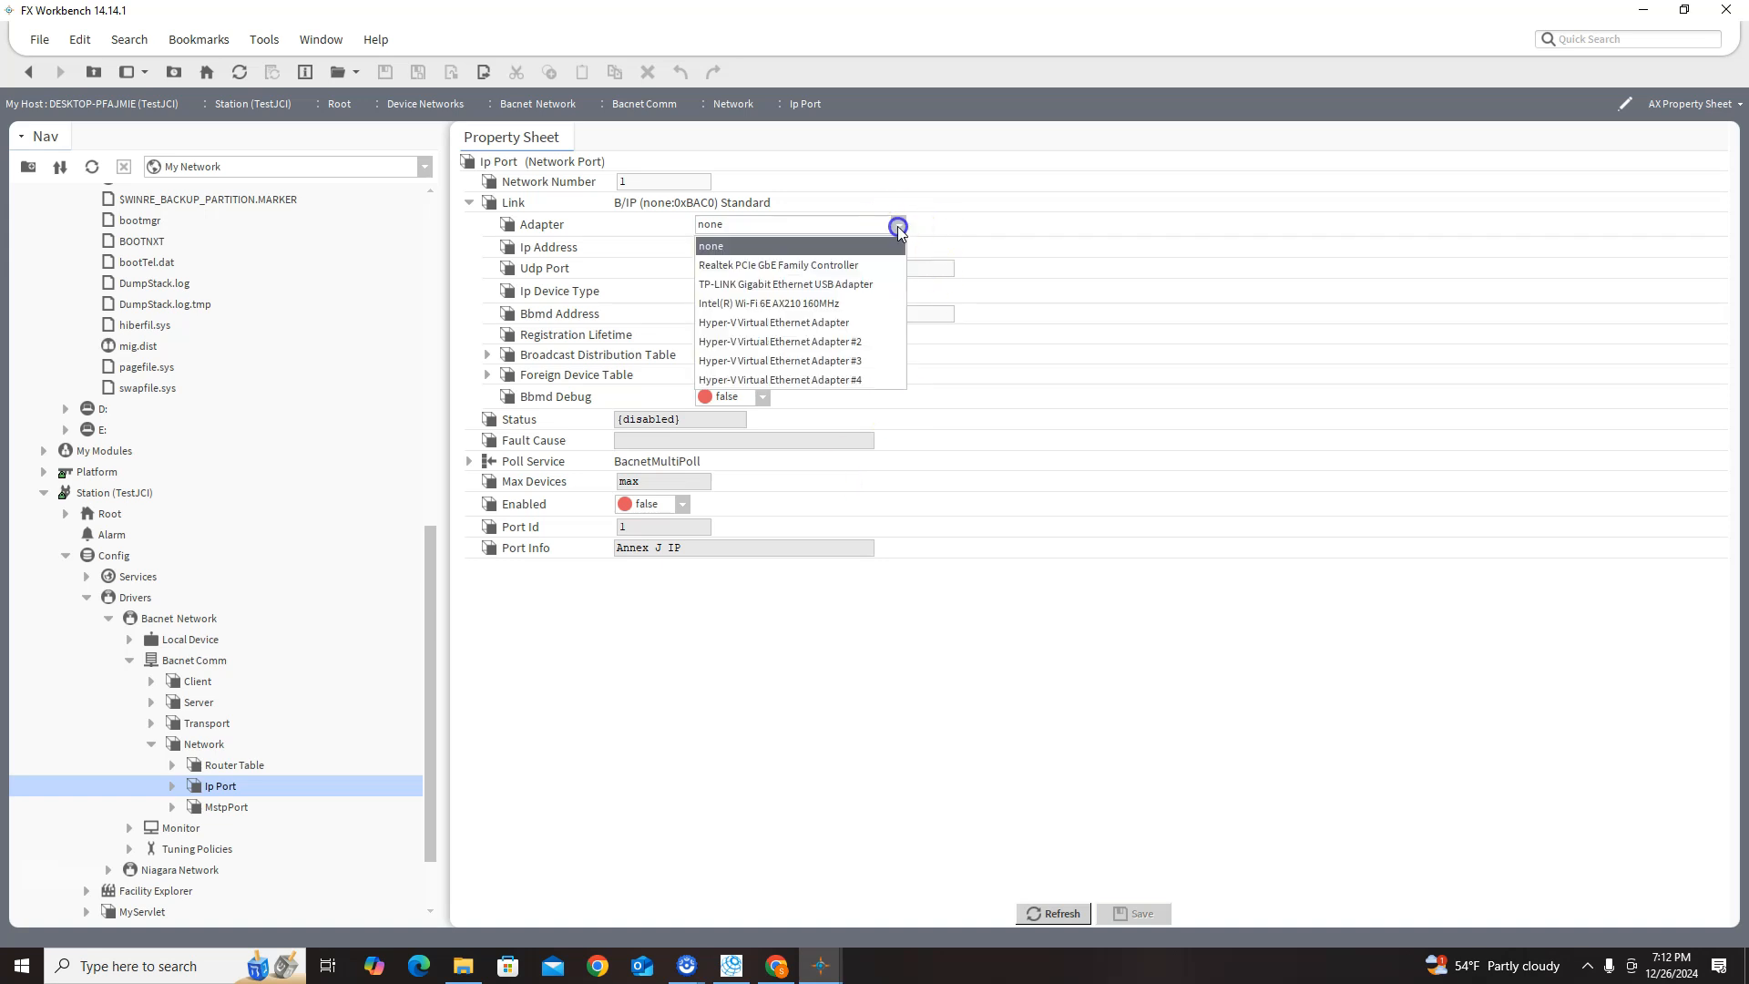
left_click(882, 284)
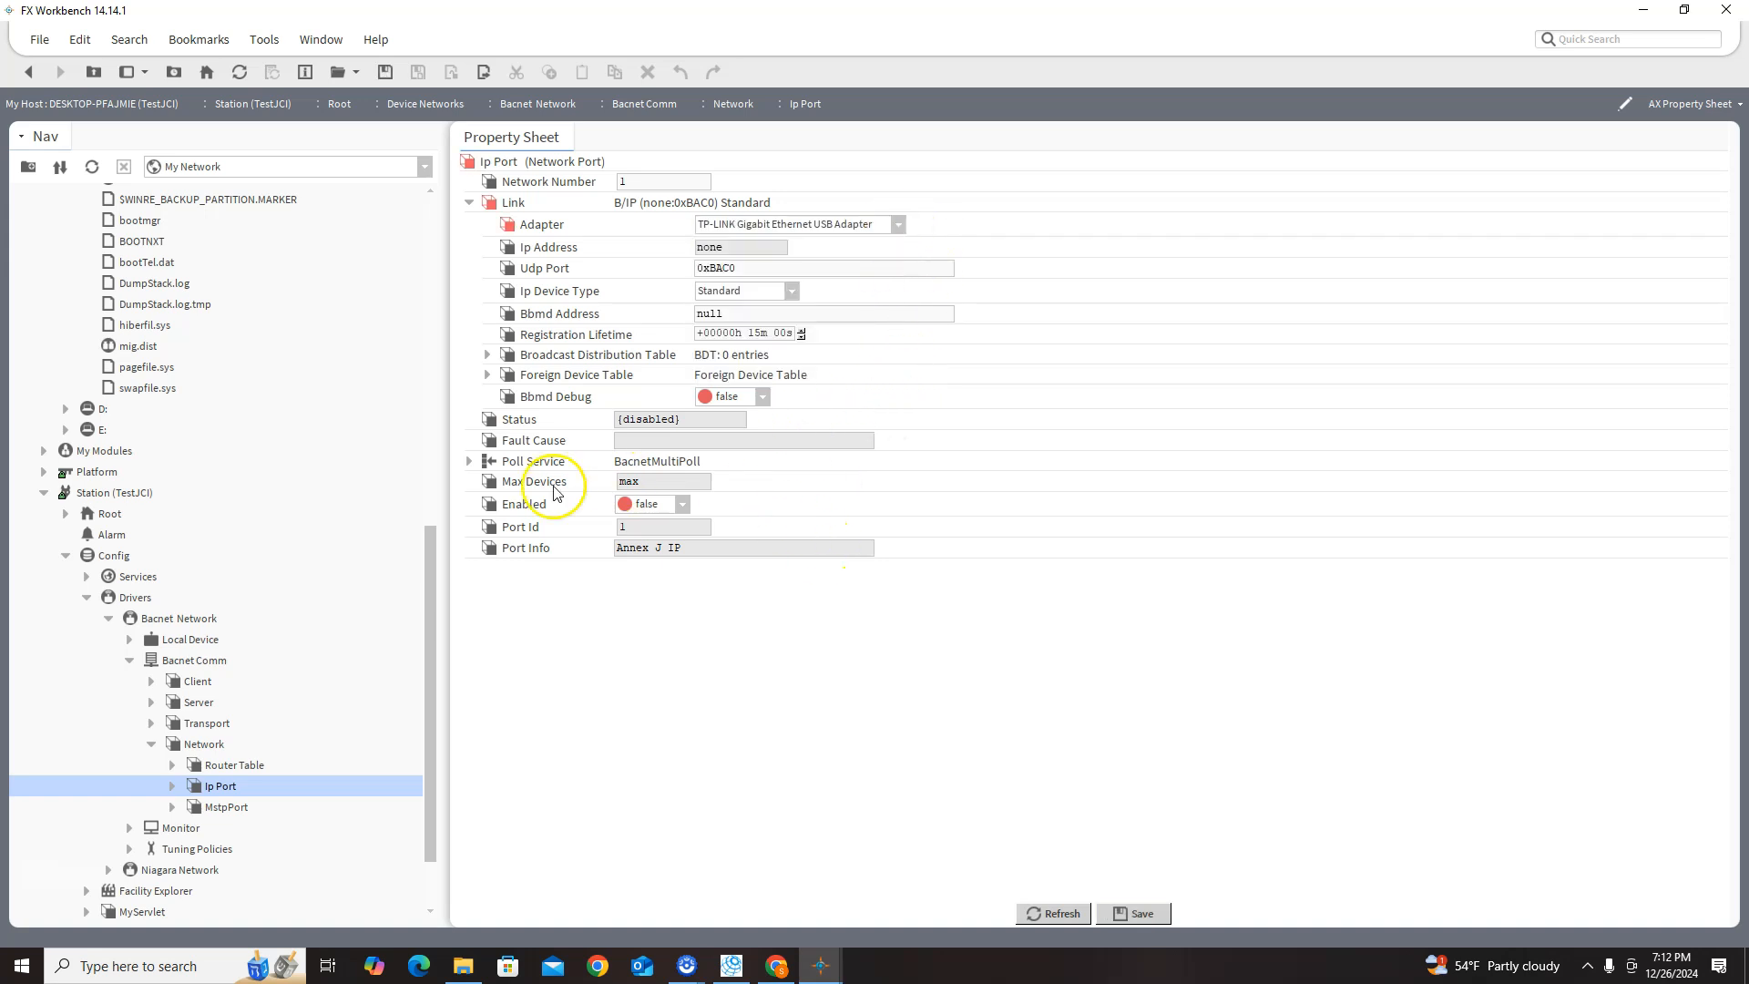
left_click(661, 544)
left_click(1137, 915)
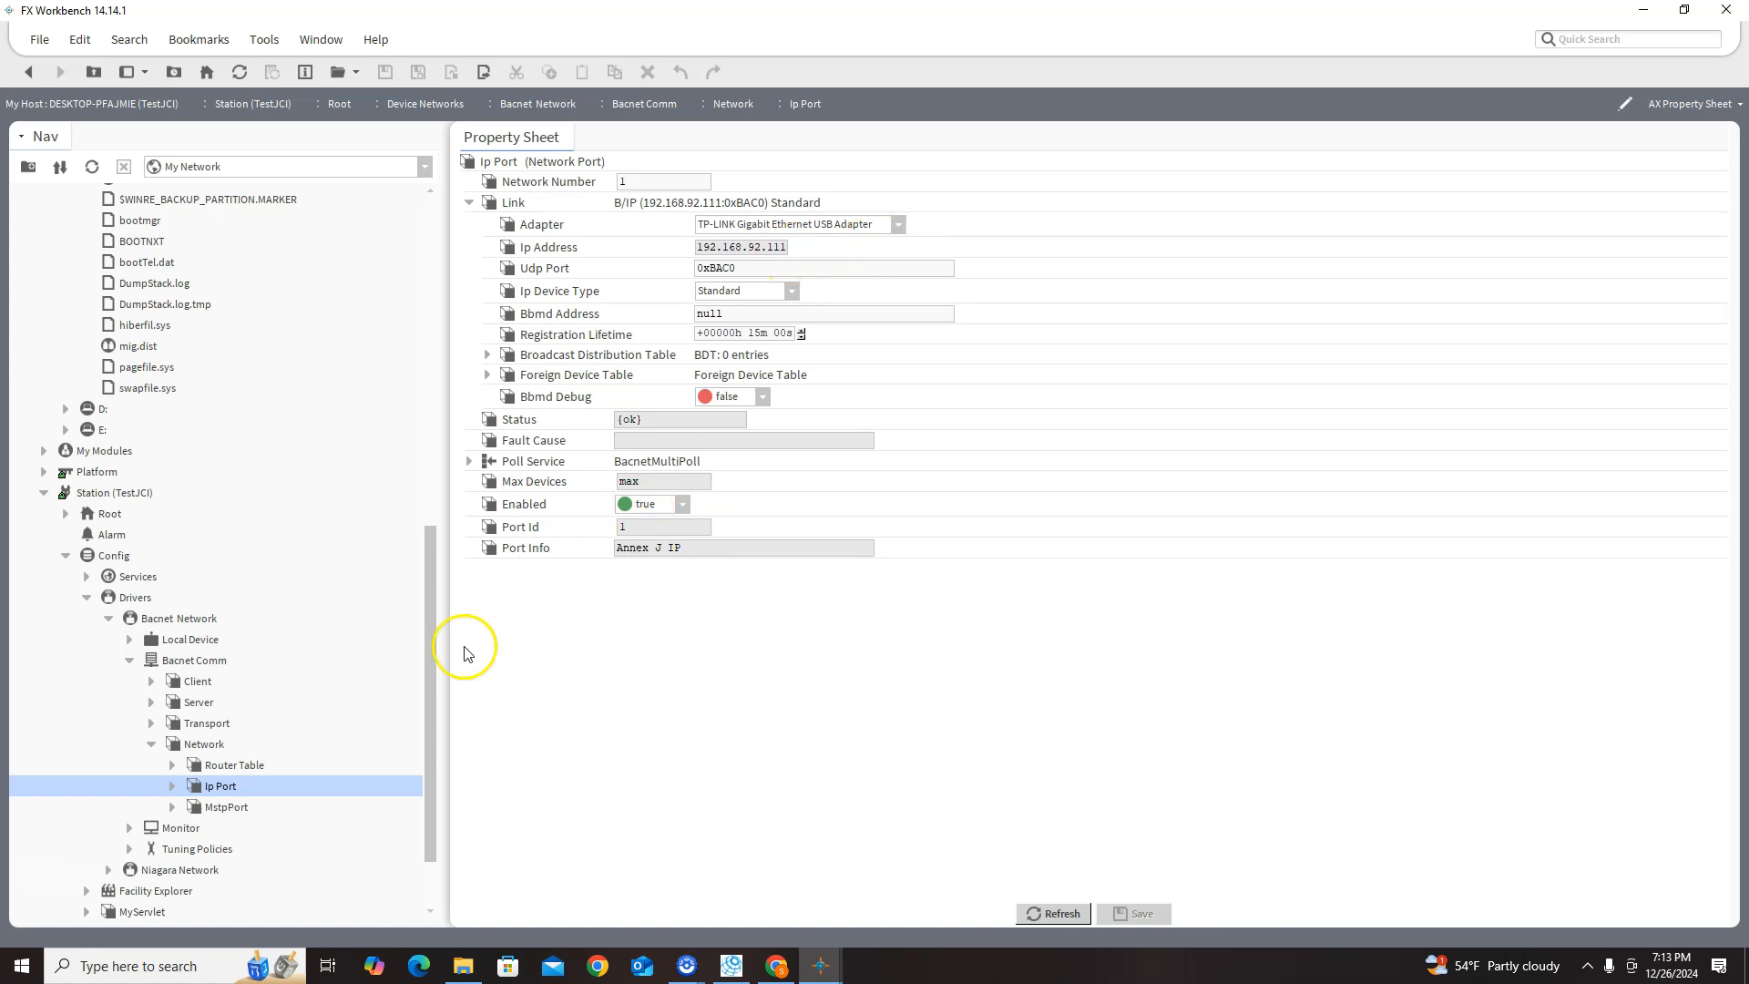
- Run a device discovery on the Bacnet Network with the default discovery settings
left_click(158, 619)
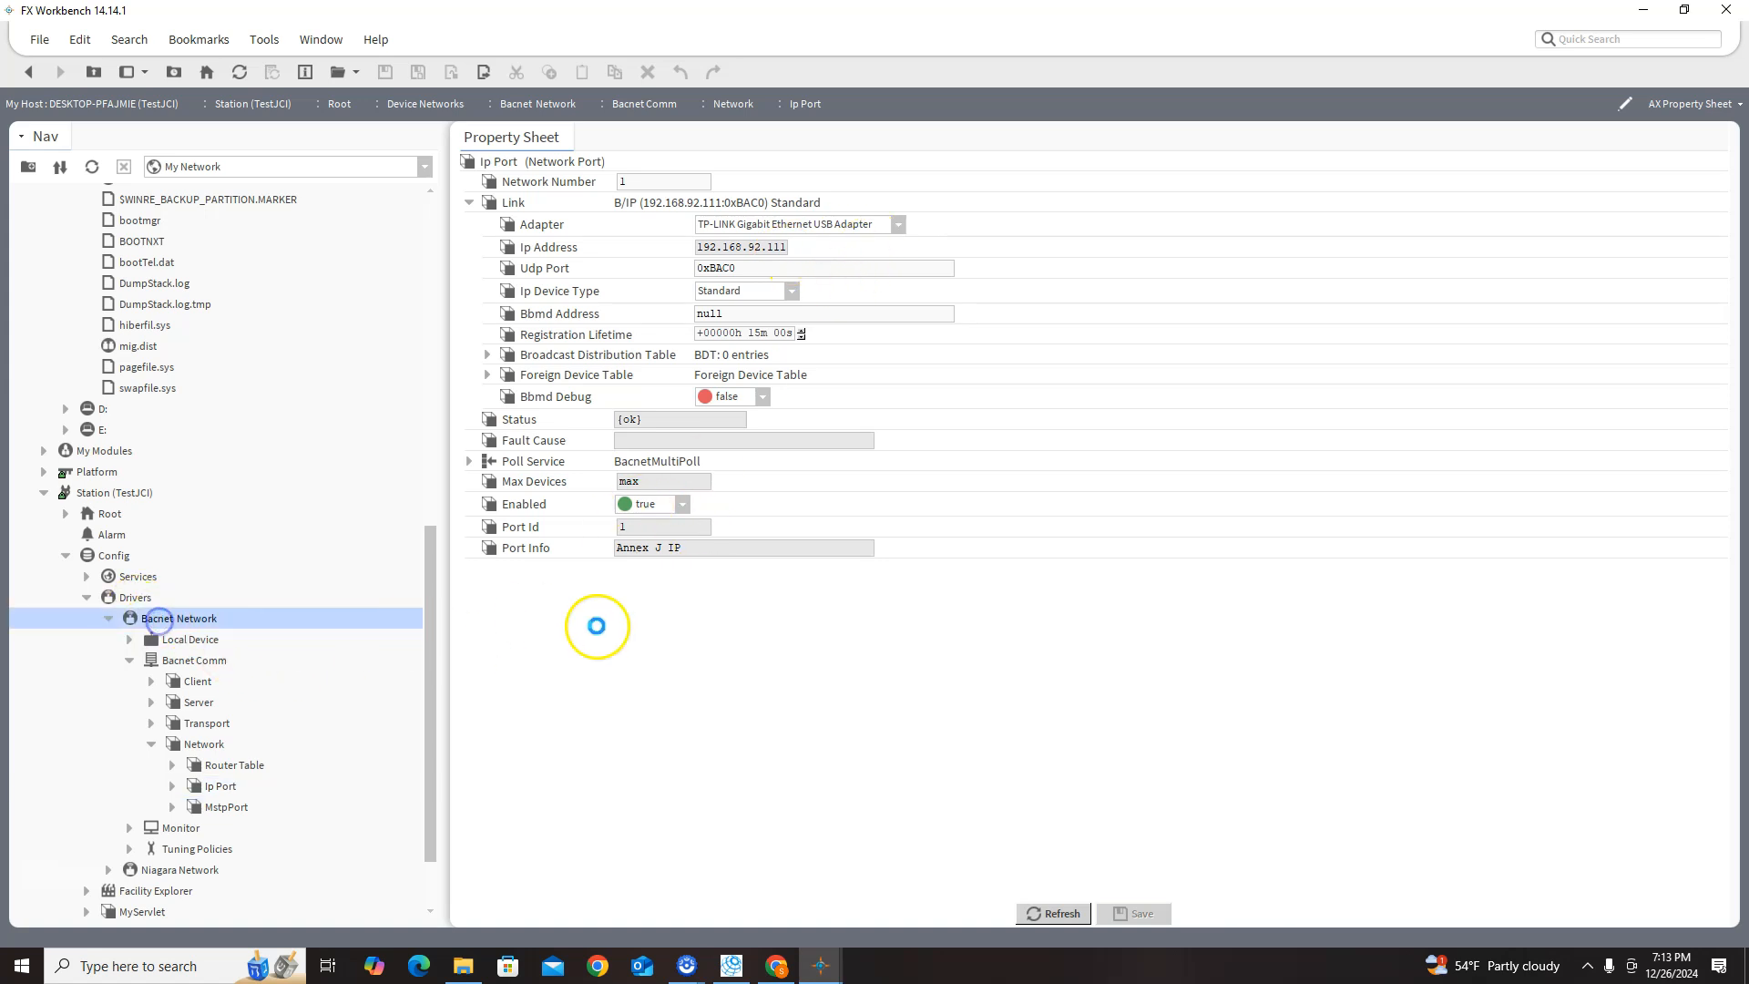
left_click(1110, 873)
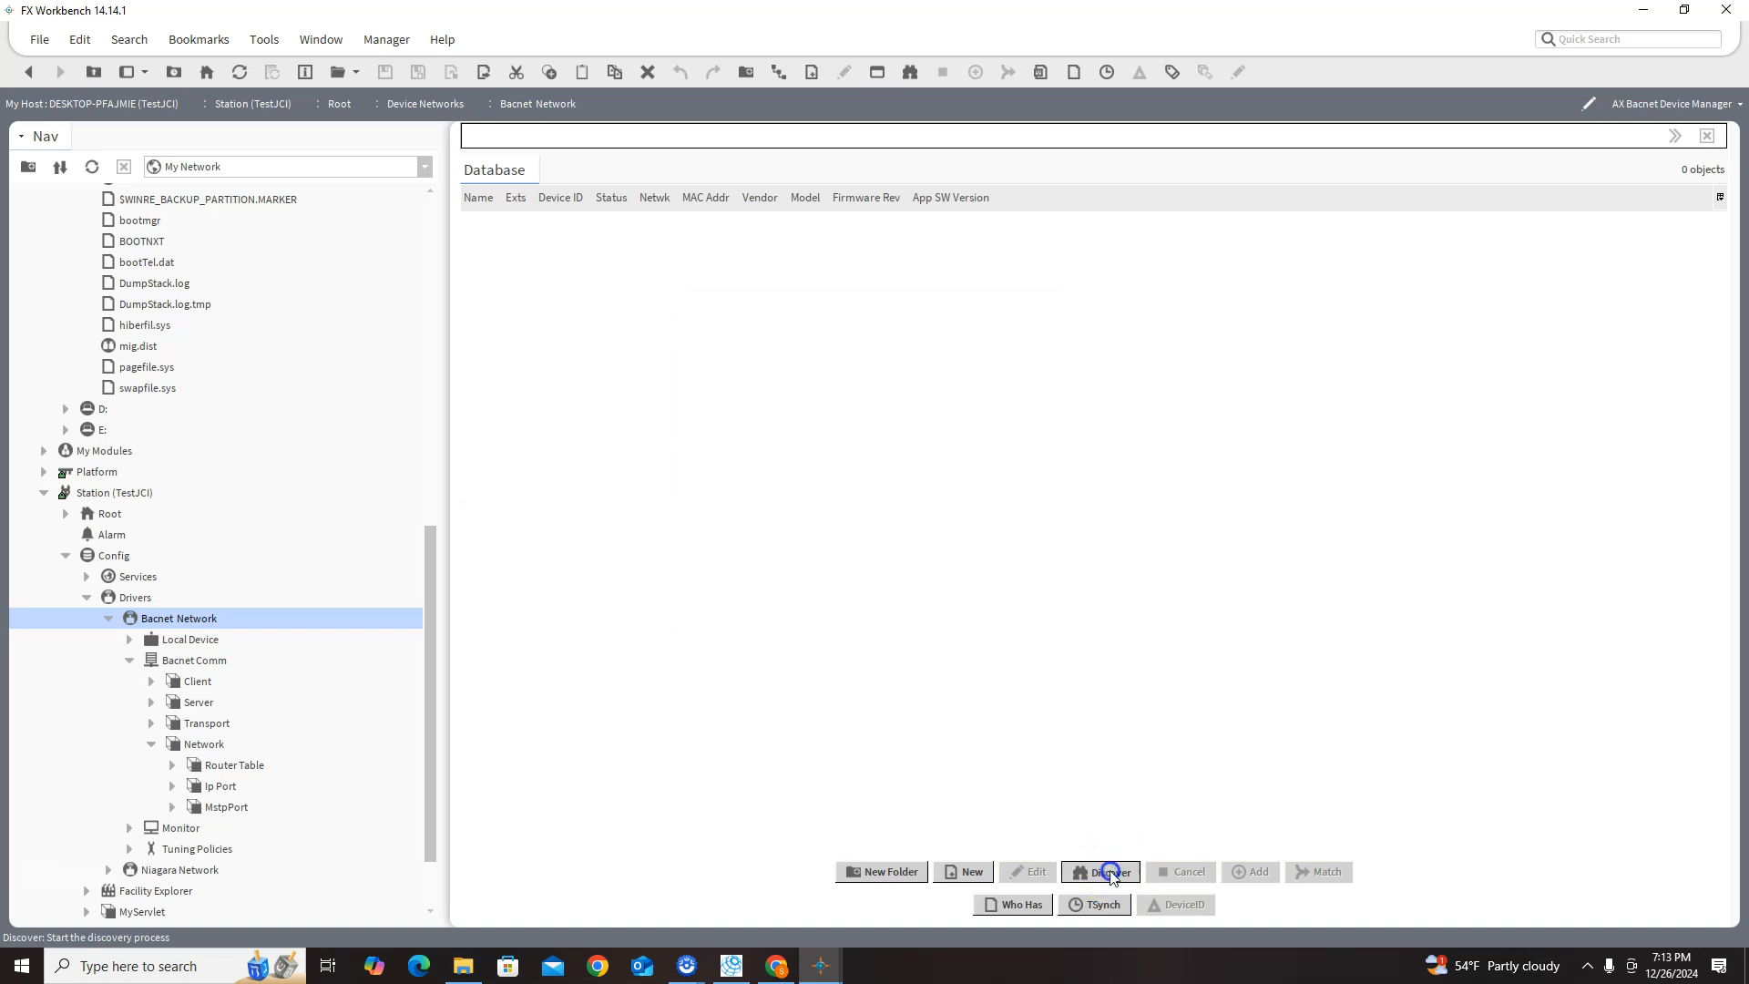
left_click(860, 408)
left_click(845, 626)
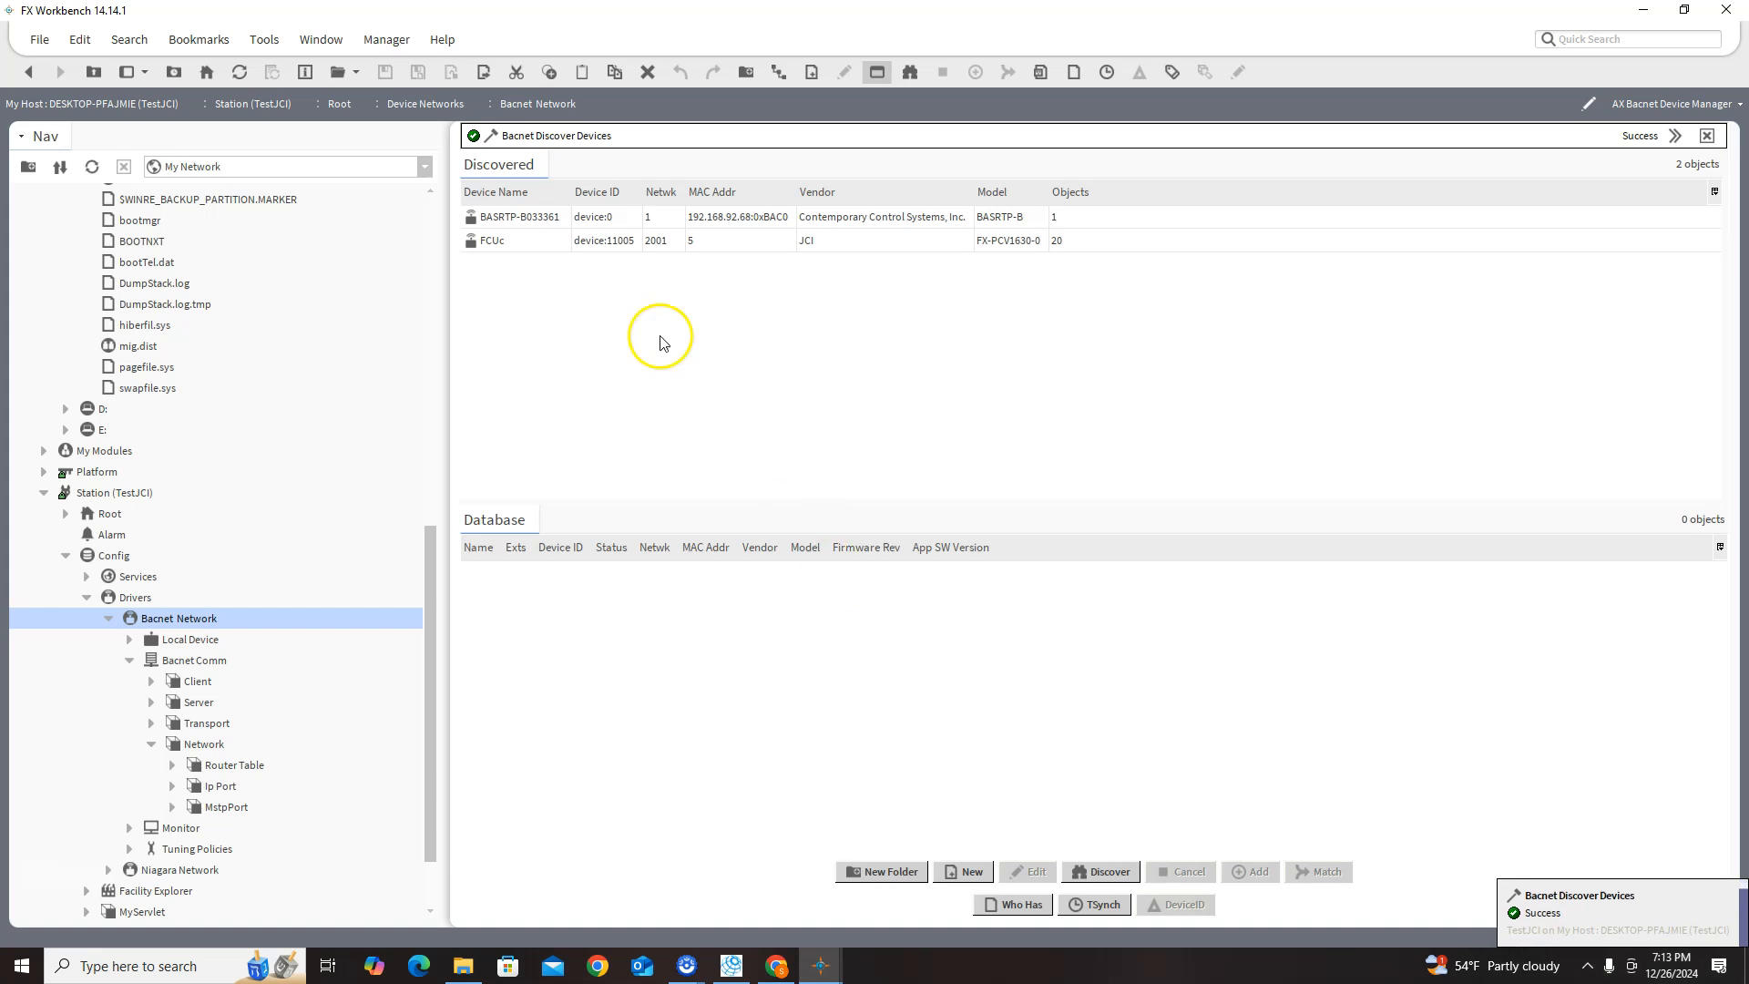
- Add the discovered FCUc device to the Bacnet Network database with its default settings
left_click(523, 244)
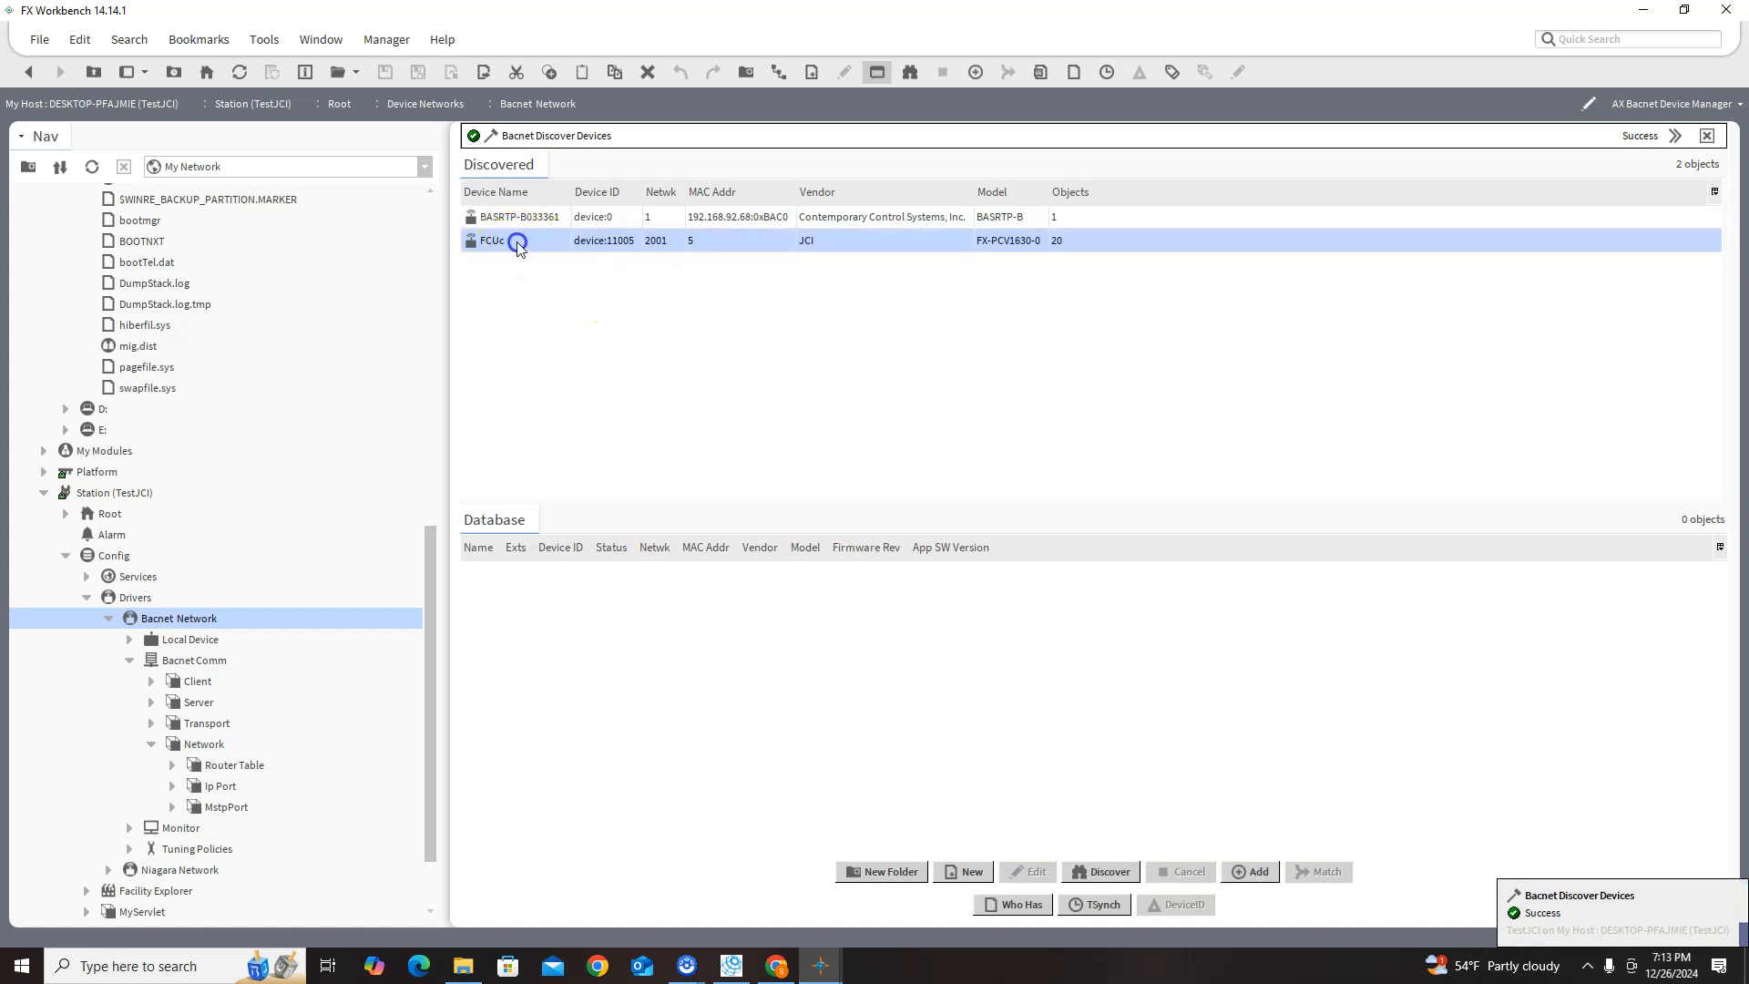
double_click(516, 244)
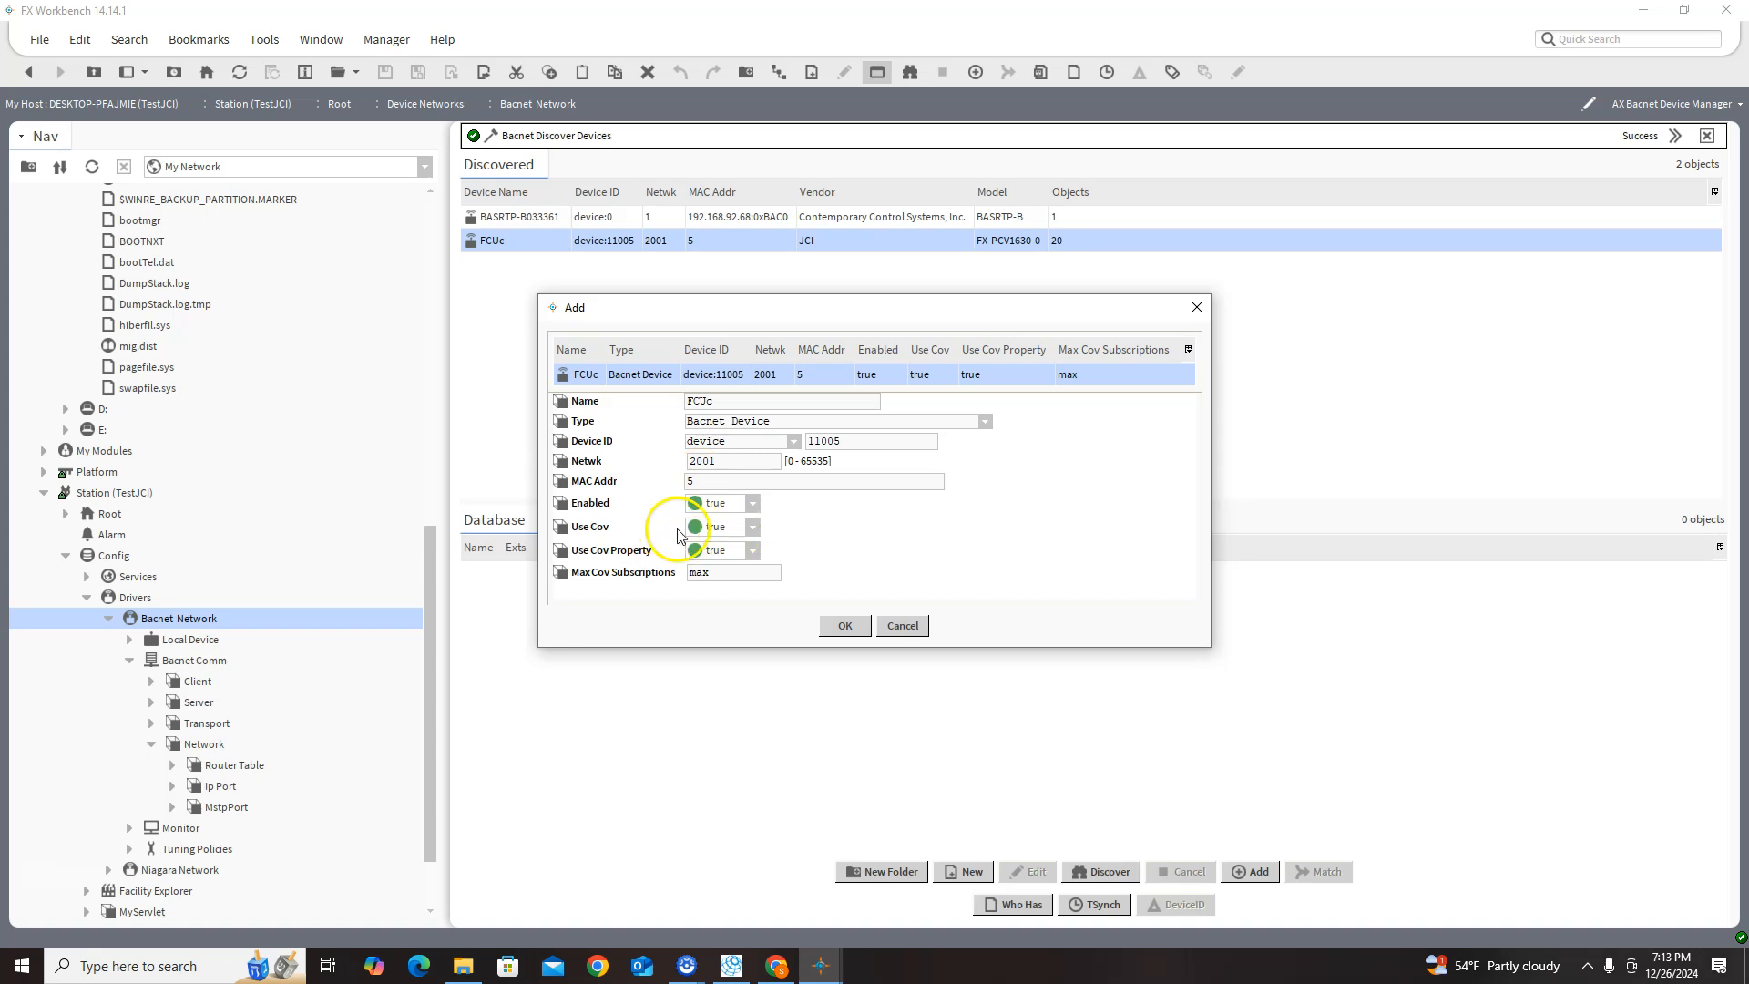
left_click(846, 625)
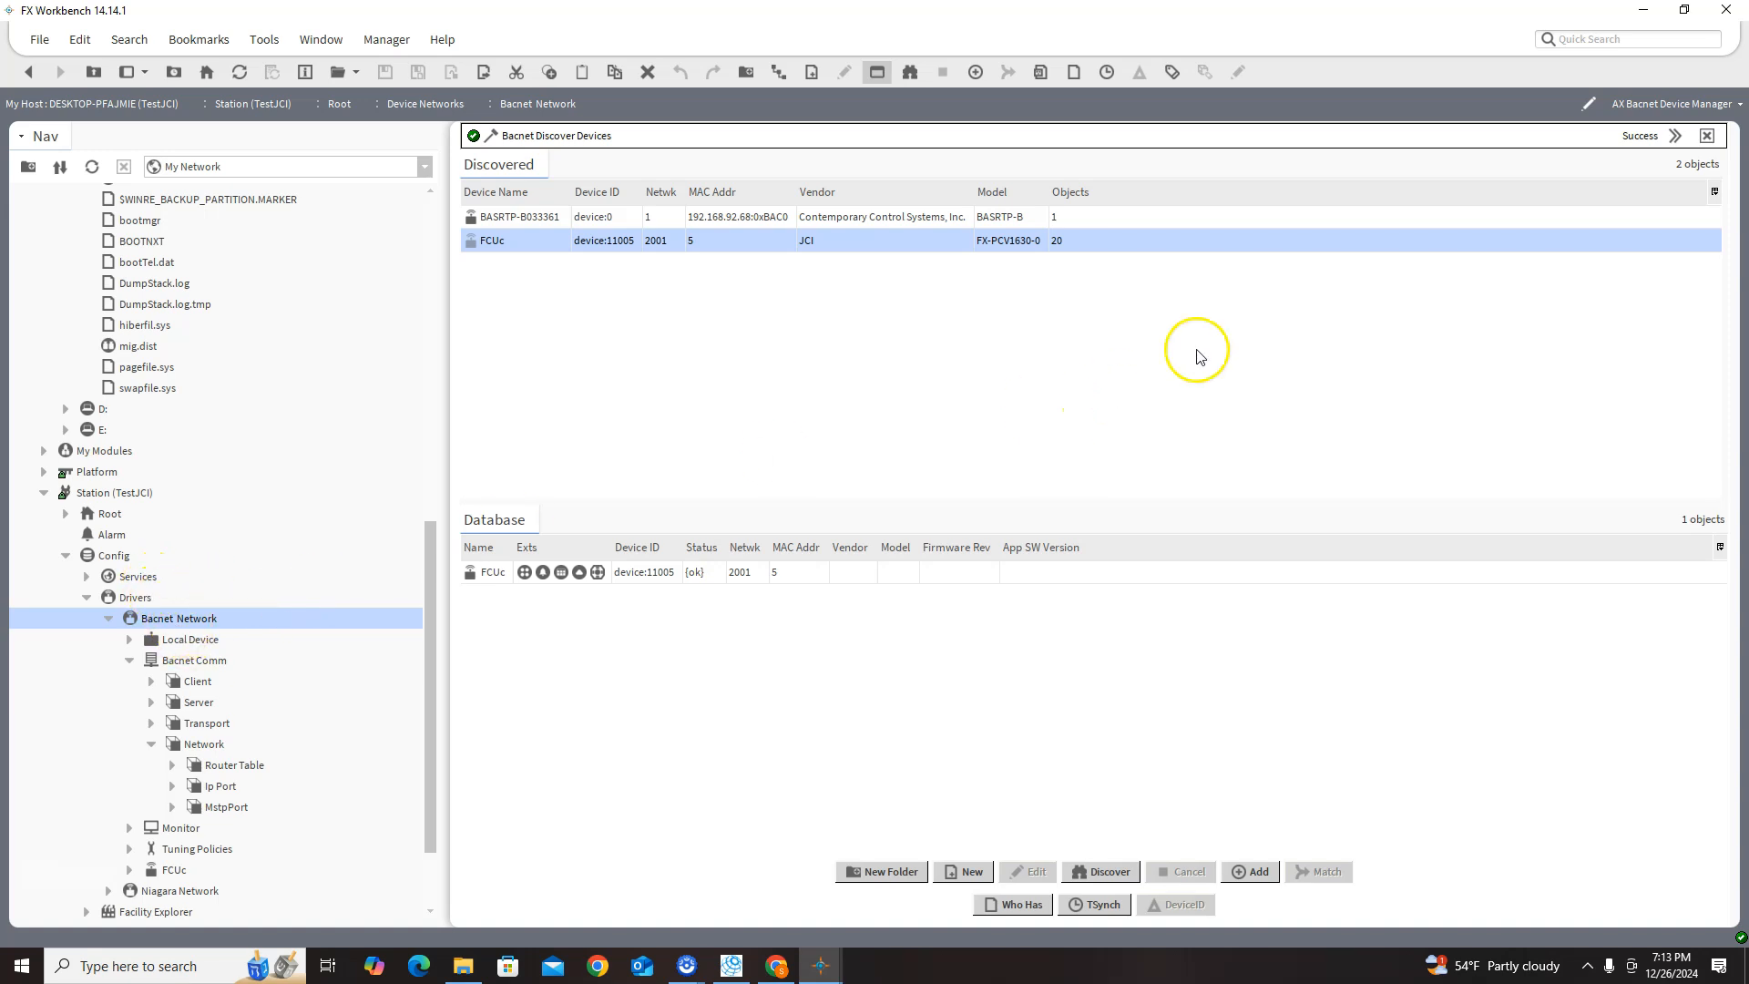
- Show the Bacnet Network in the Jci Bacnet Import Manager, open FCUc for editing and widen the edit dialog
left_click(1718, 108)
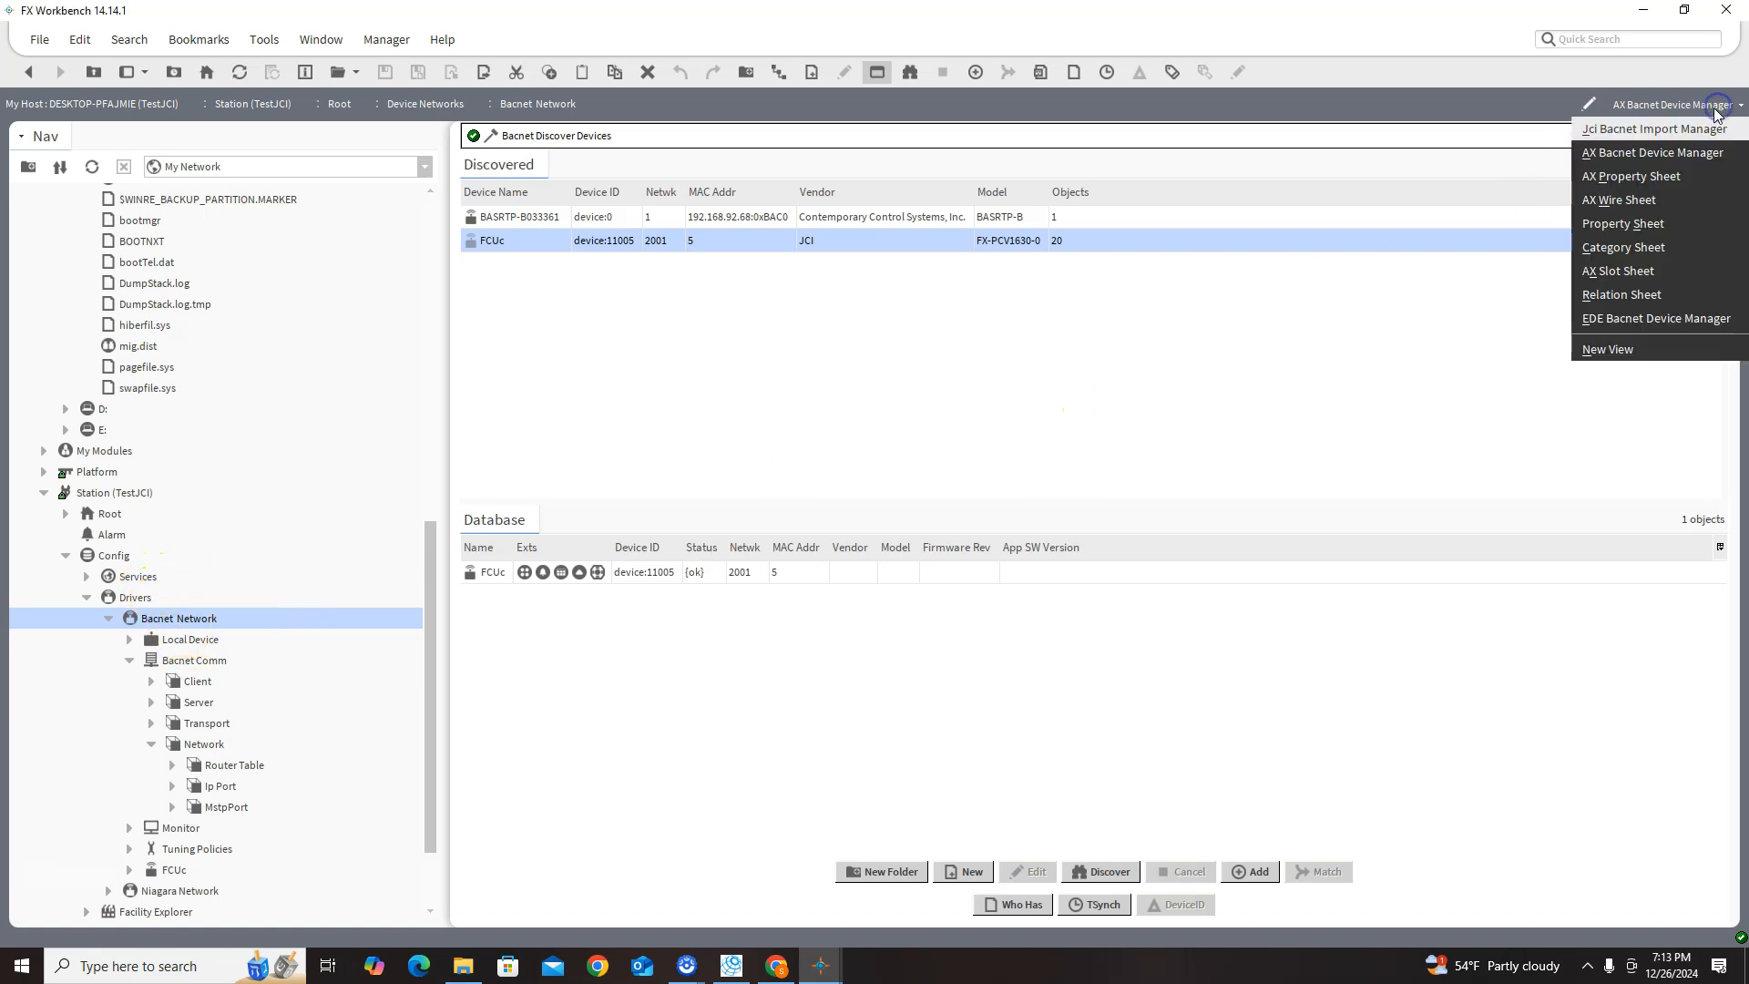
left_click(1673, 133)
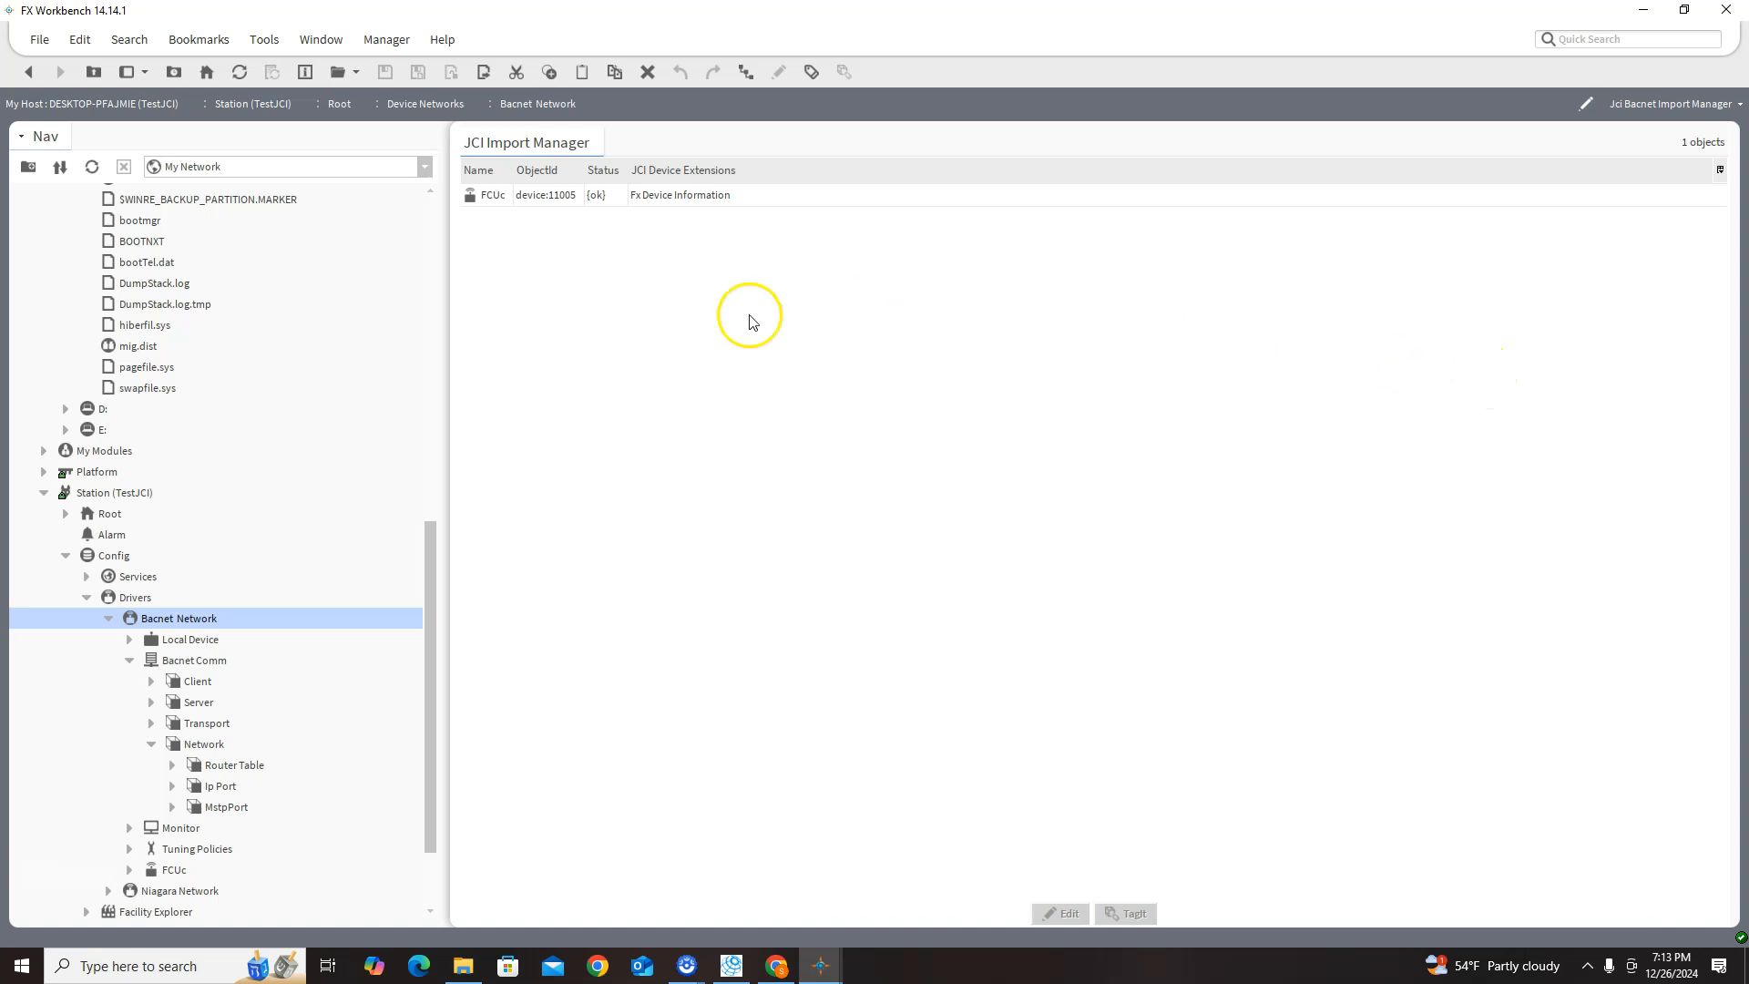
double_click(528, 200)
left_click_drag(1212, 316, 1506, 292)
left_click(1380, 327)
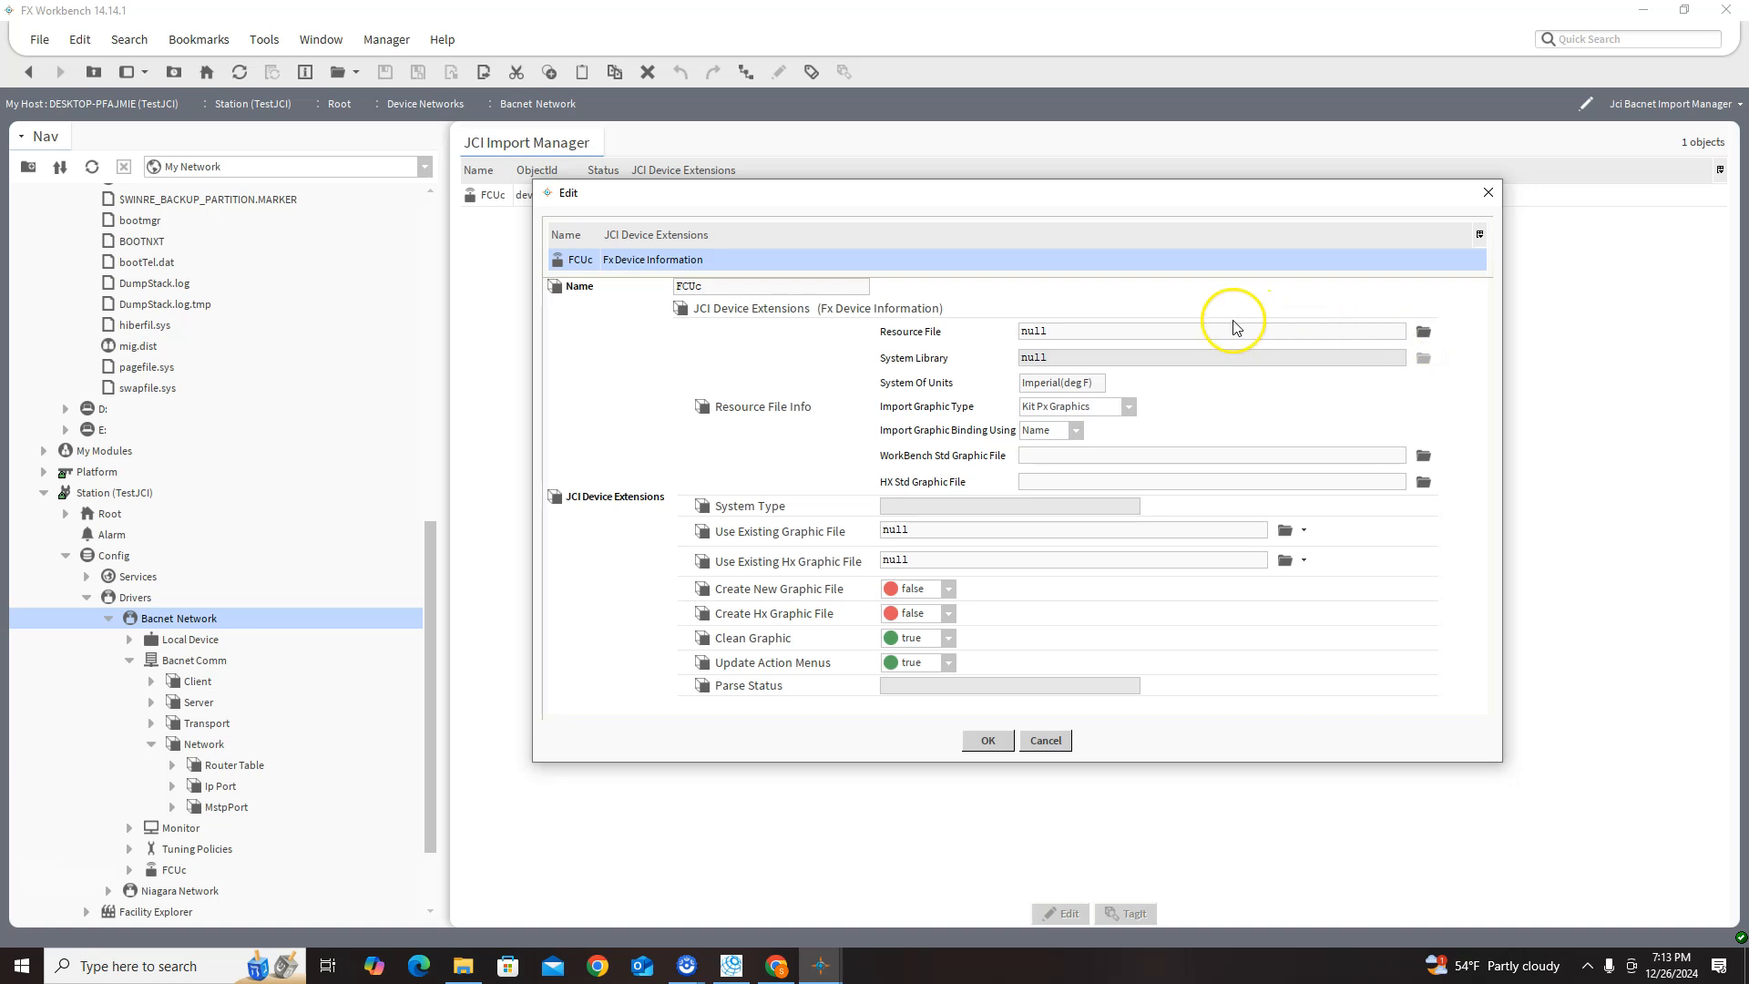
- Set FCUc's resource file to FCUs.caf from the user's Downloads folder on drive C
left_click(1422, 332)
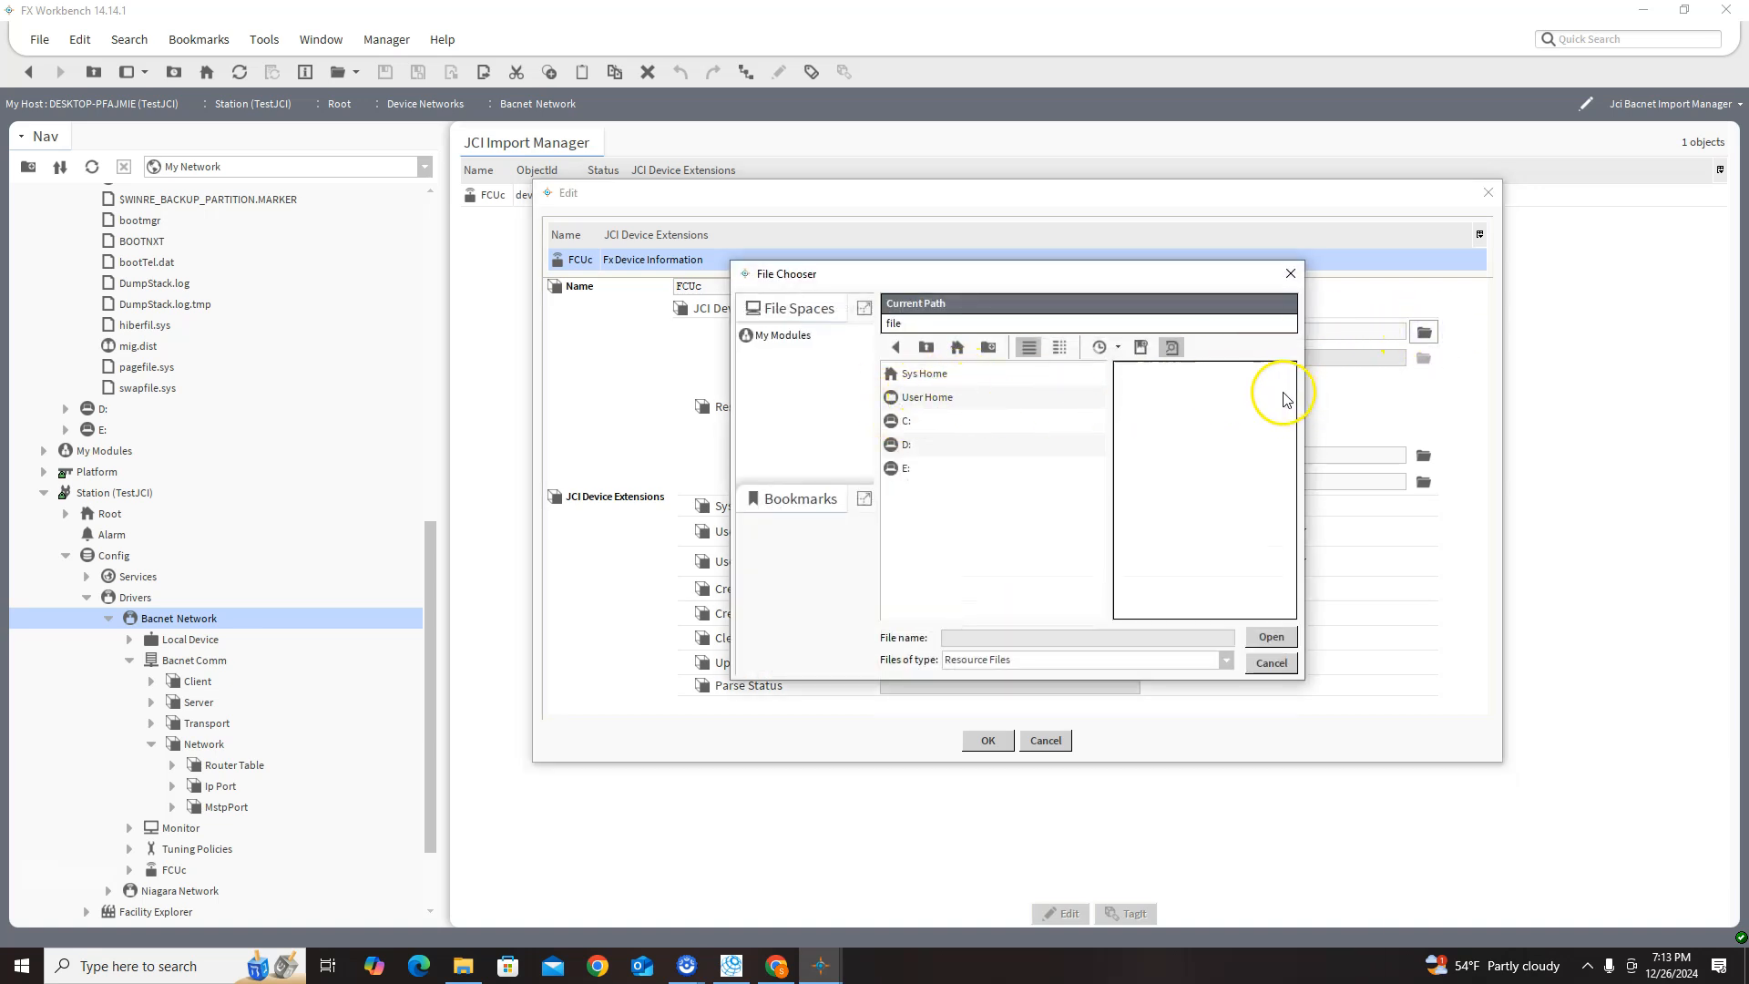
mouse_move(1008, 282)
left_mouse_down()
mouse_move(977, 518)
mouse_move(994, 277)
left_mouse_up()
left_click(896, 415)
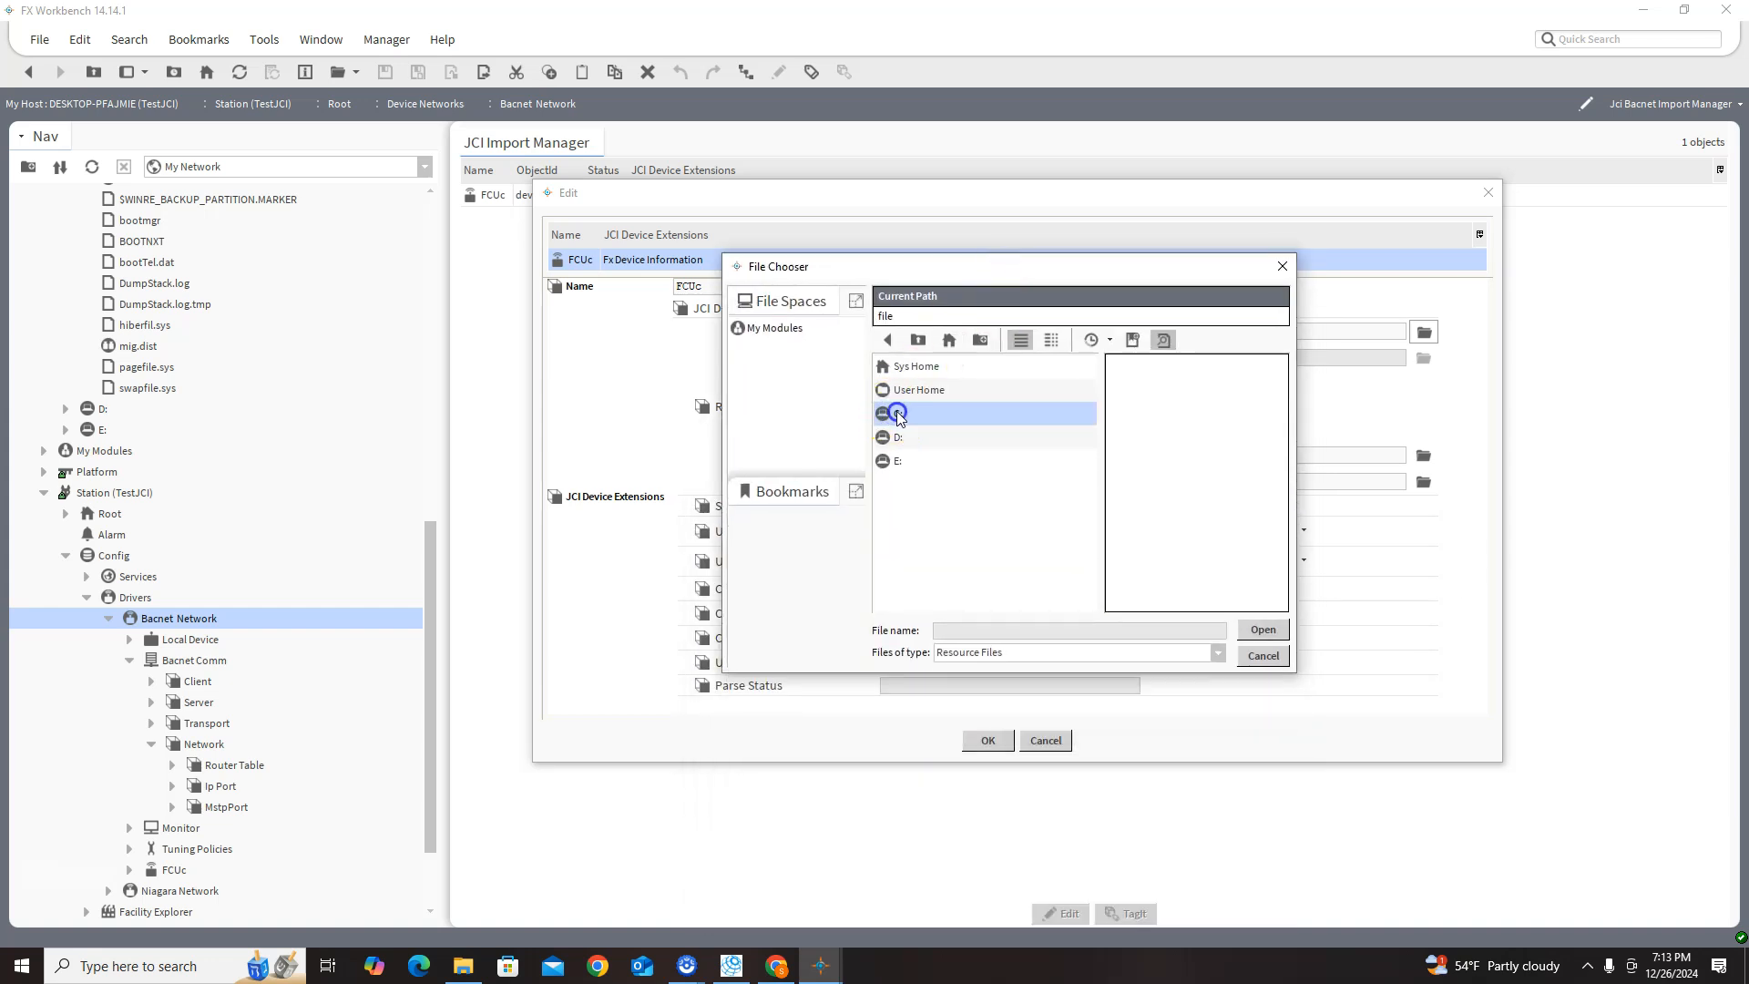
double_click(896, 416)
left_click_drag(1086, 410, 1071, 593)
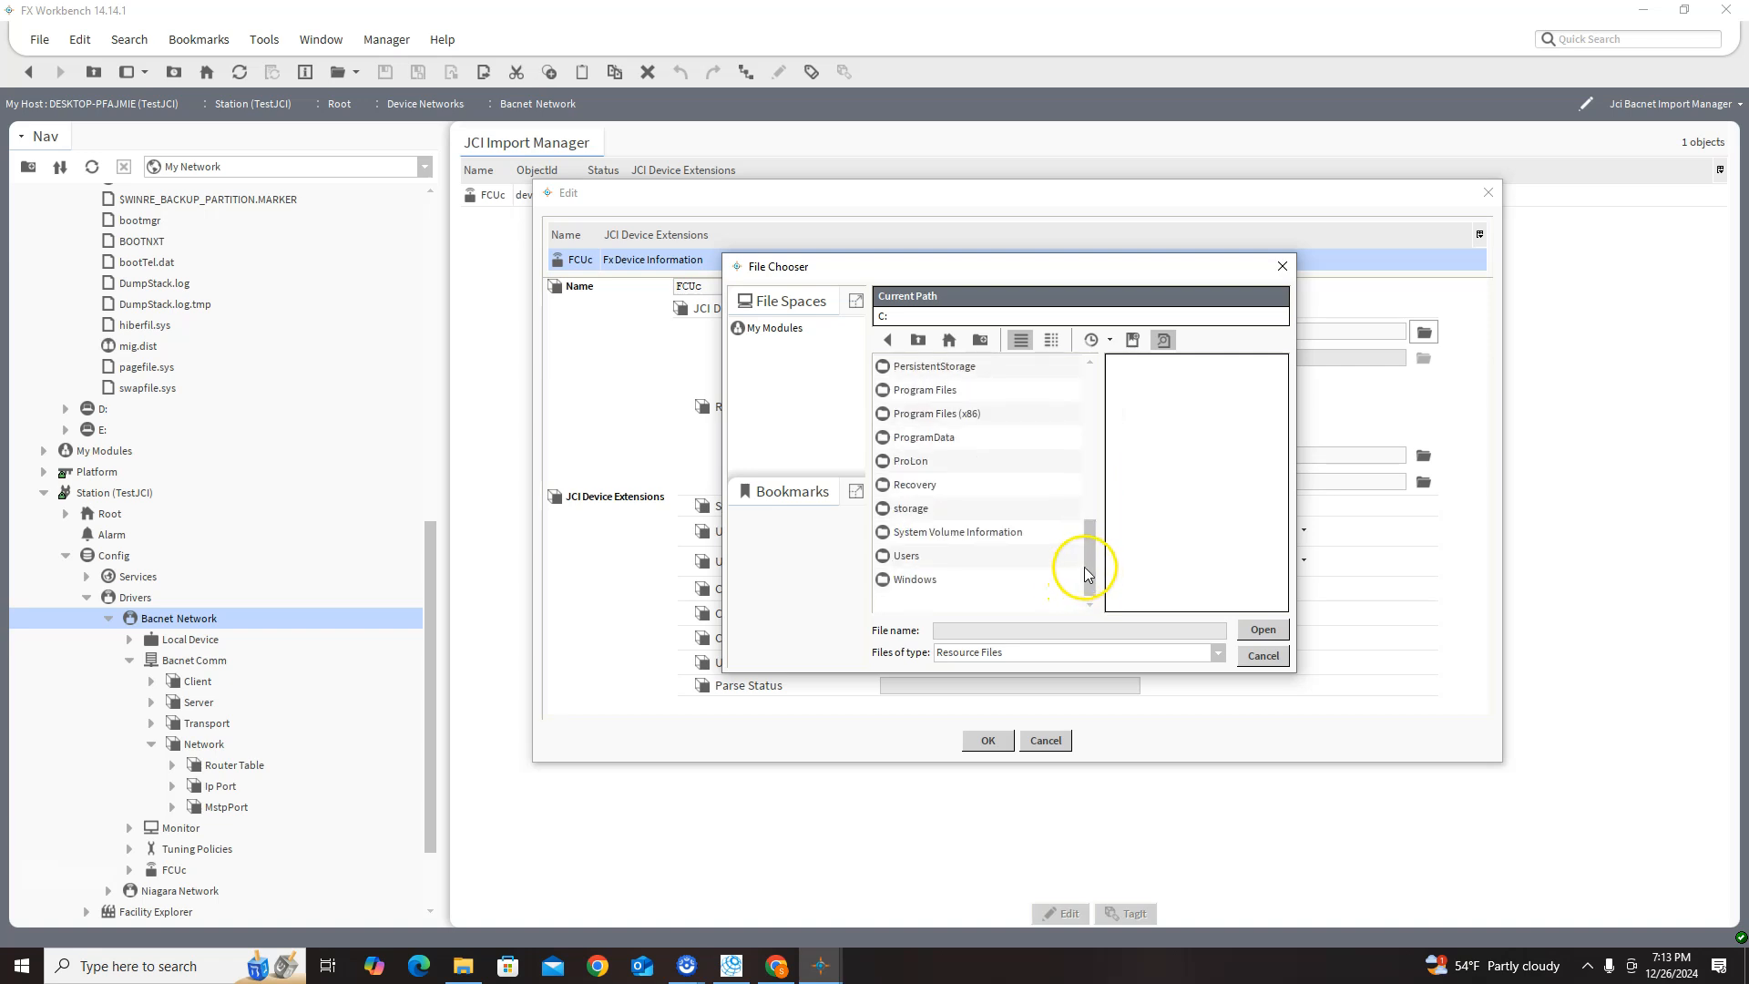
double_click(905, 556)
double_click(907, 556)
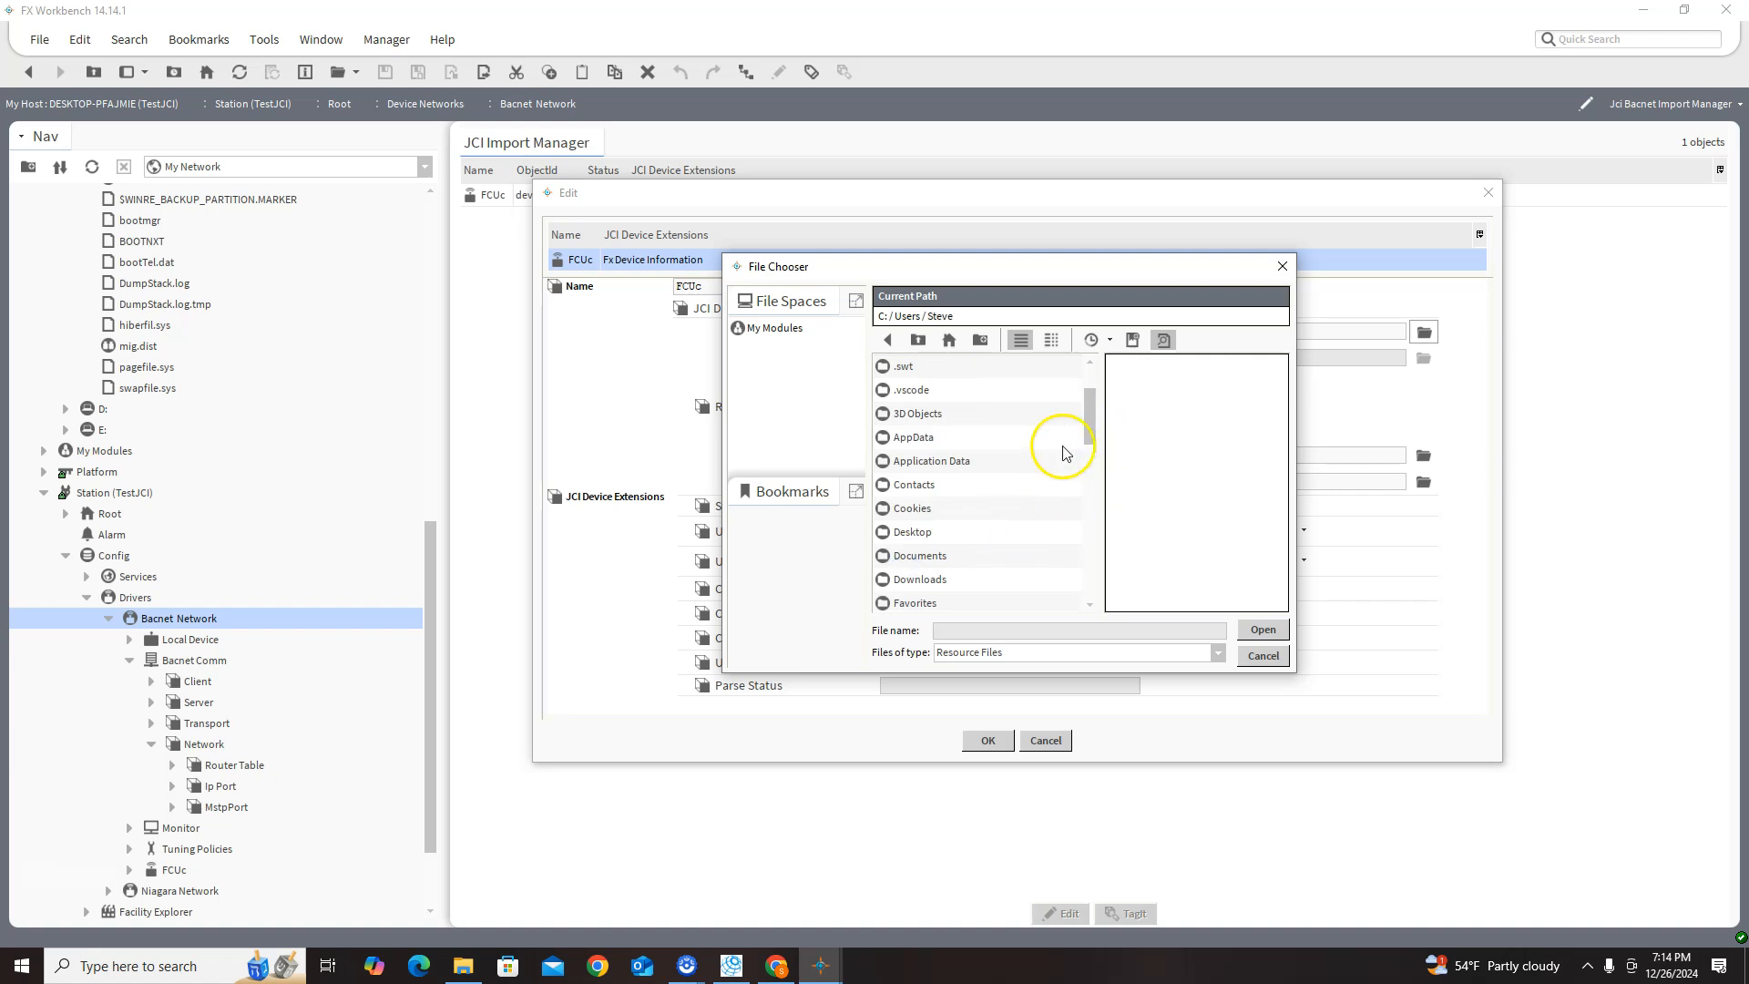
double_click(928, 579)
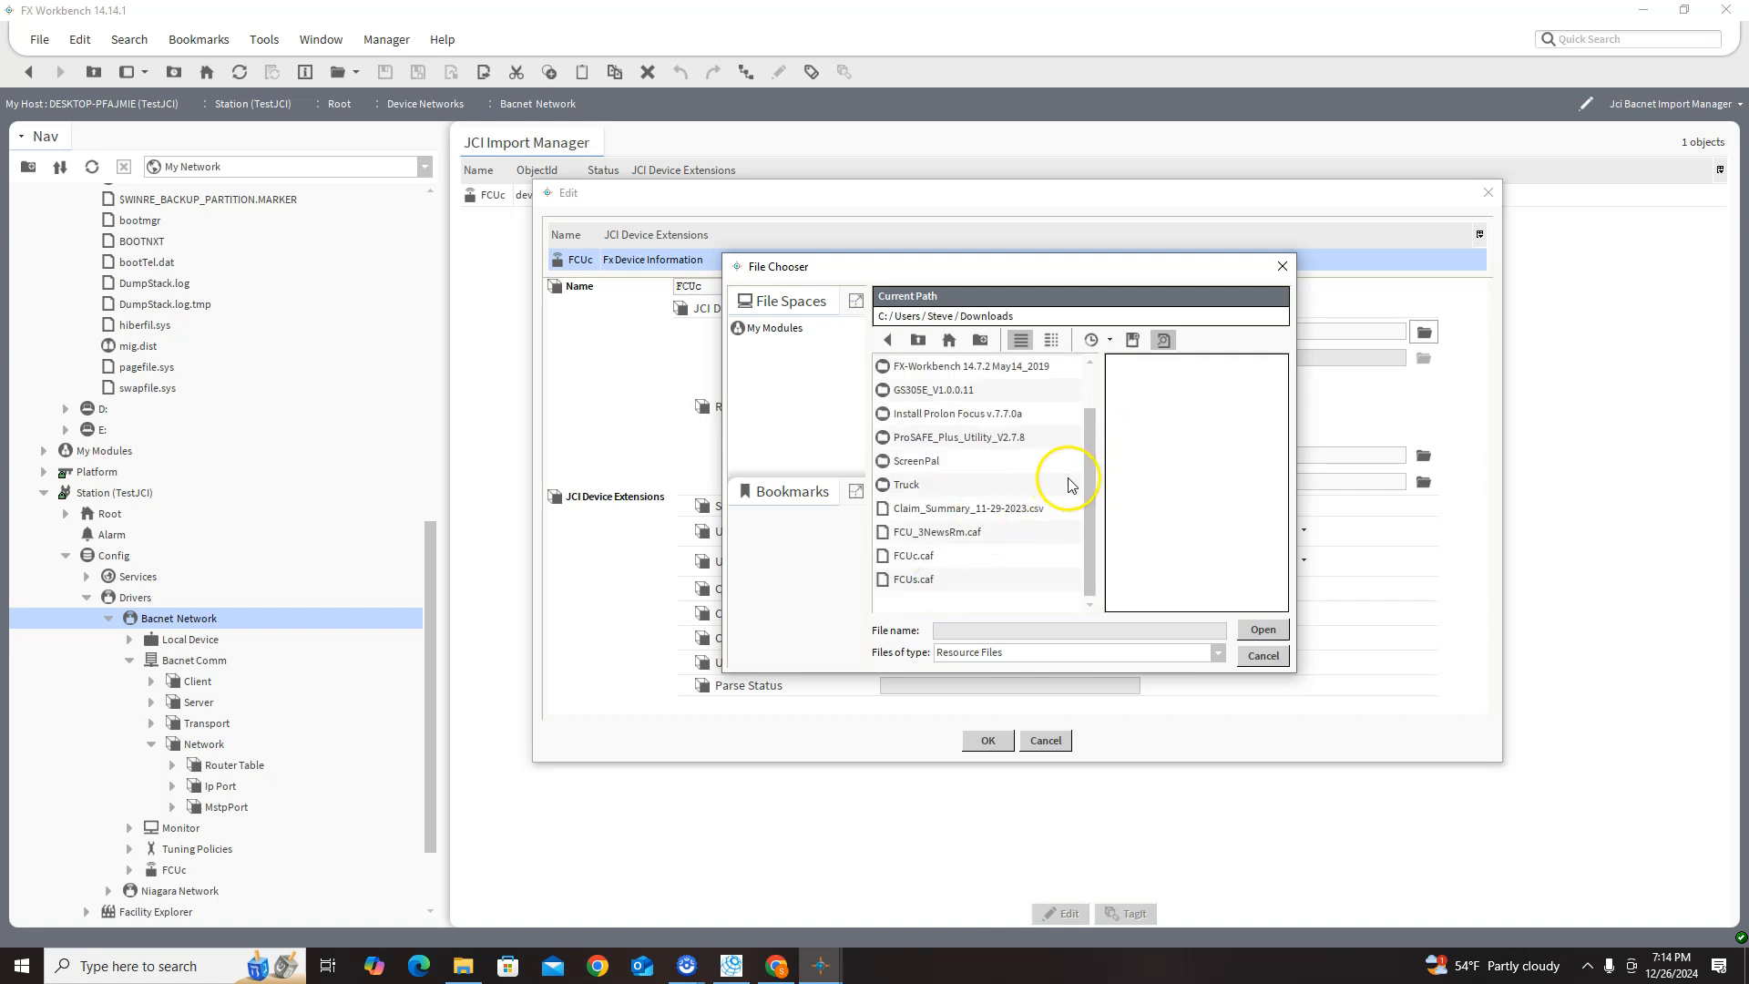
left_click(913, 580)
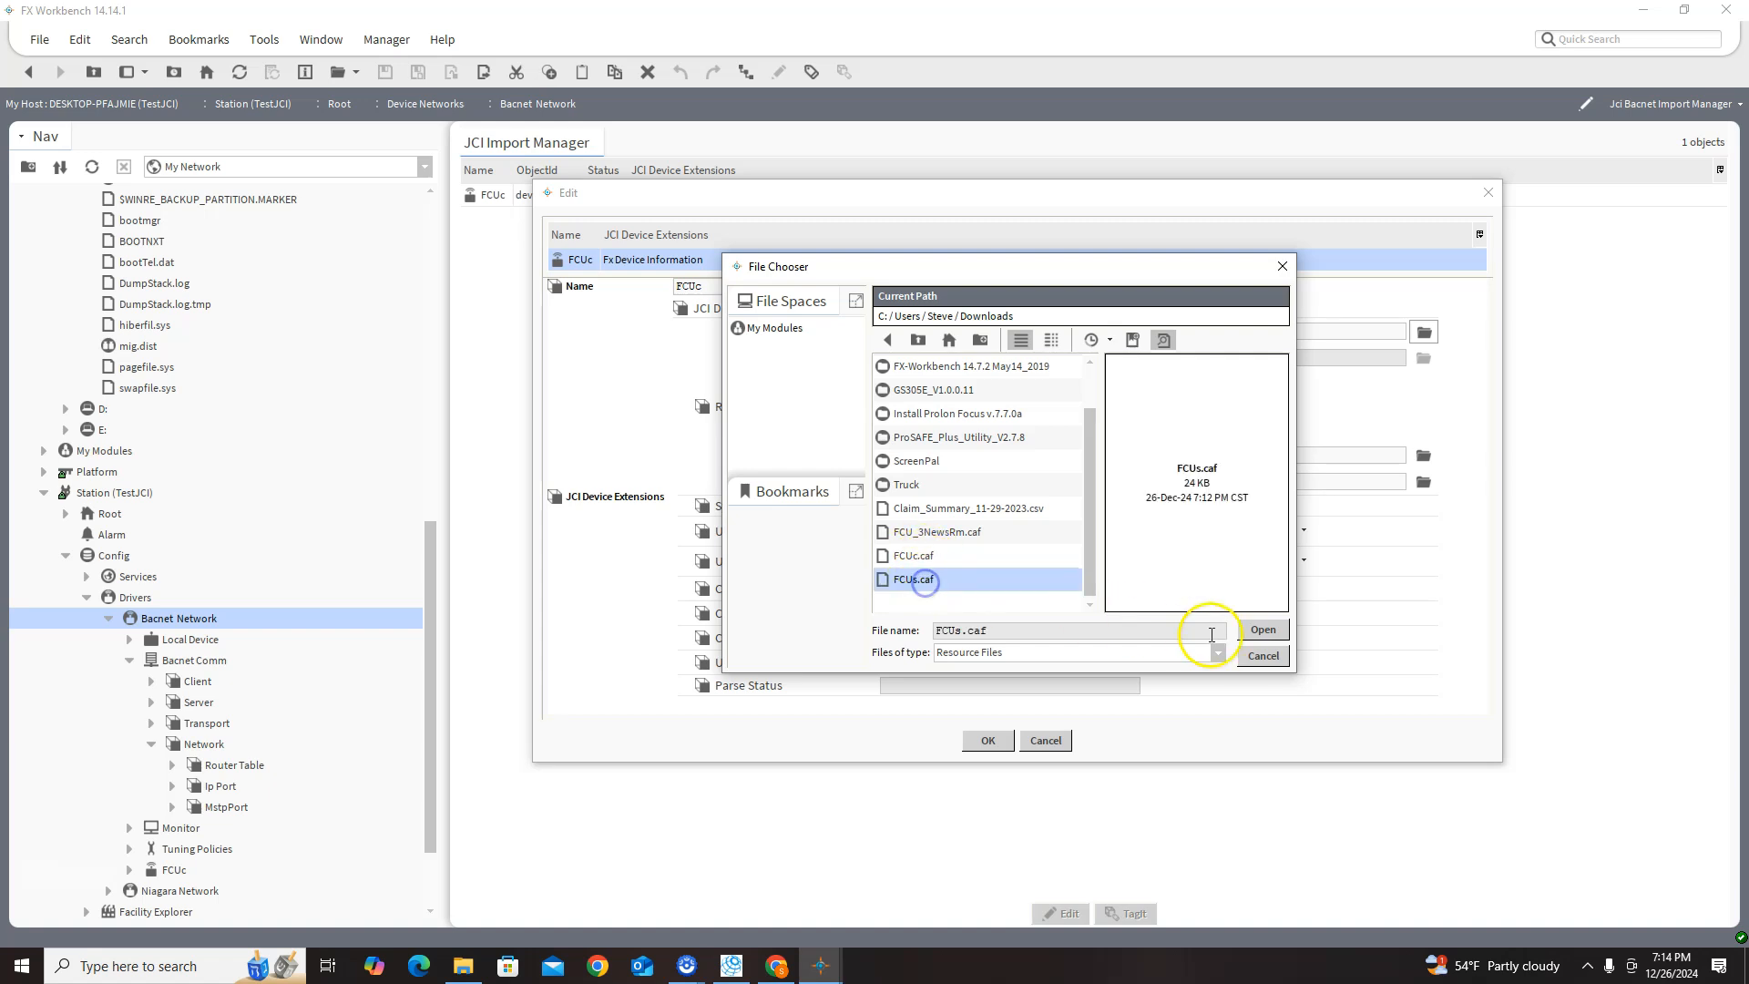
left_click(1267, 632)
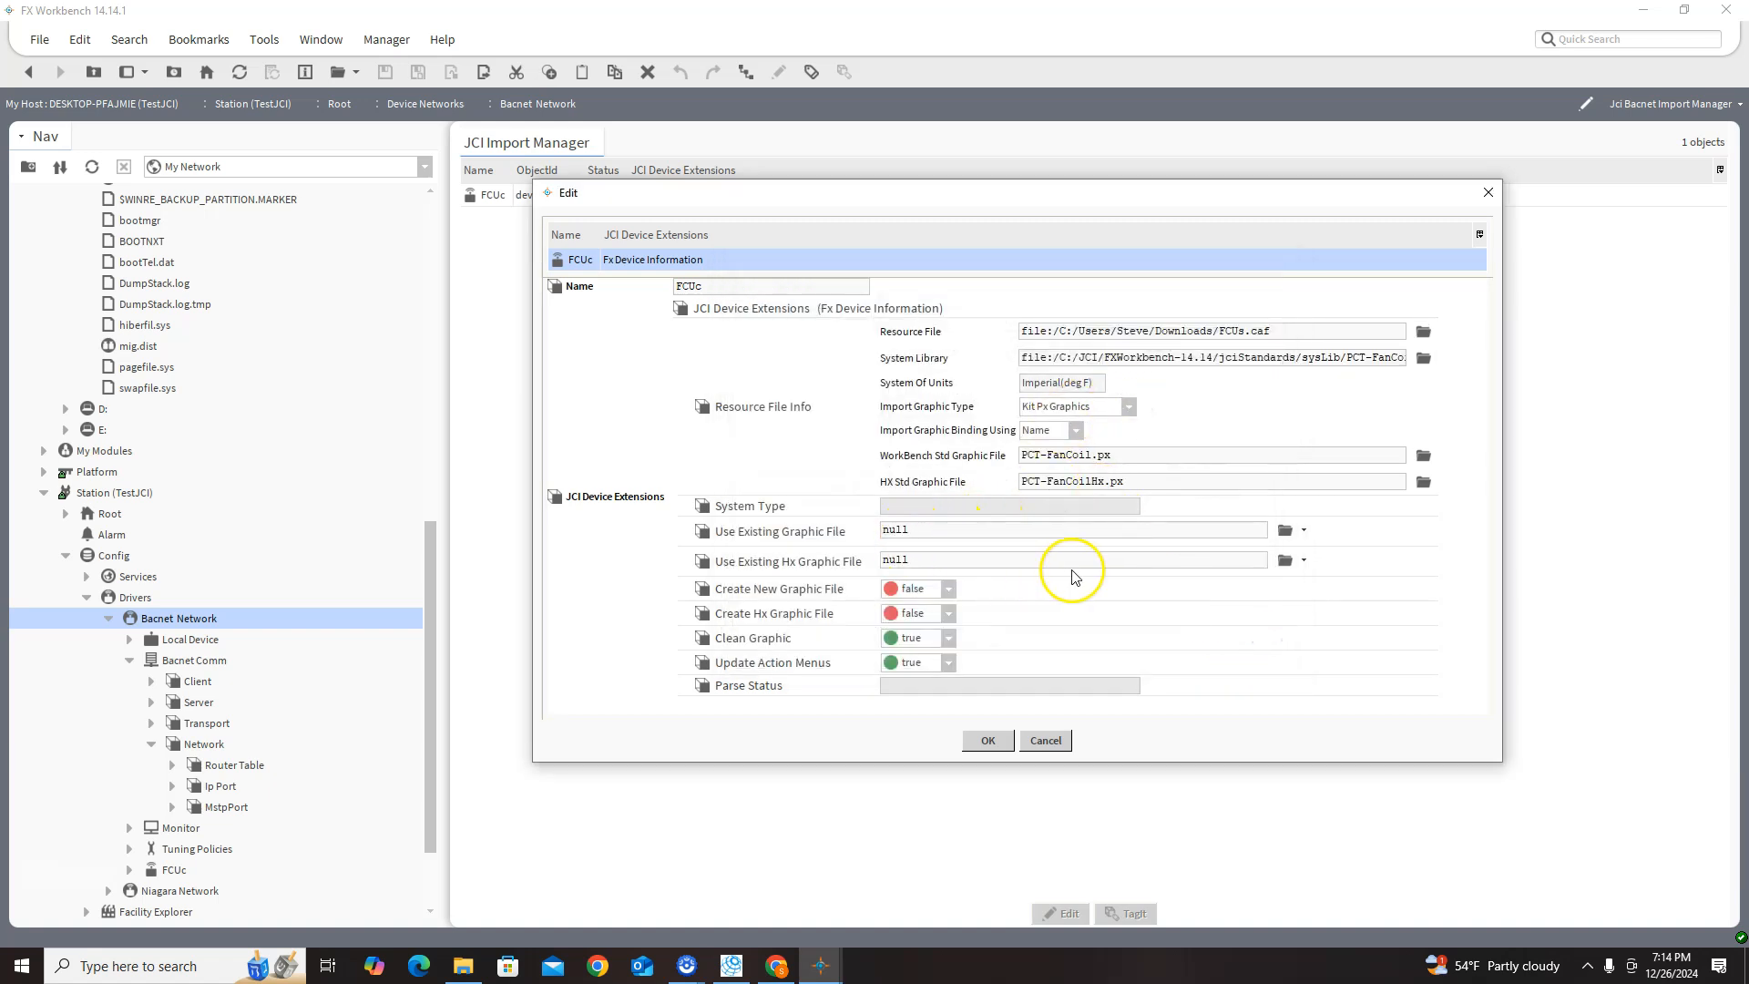
- Set Create New Graphic File to true and Import Graphic Type to Kit Px Graphics V2, and apply the FCUc import
left_click(949, 590)
left_click(916, 607)
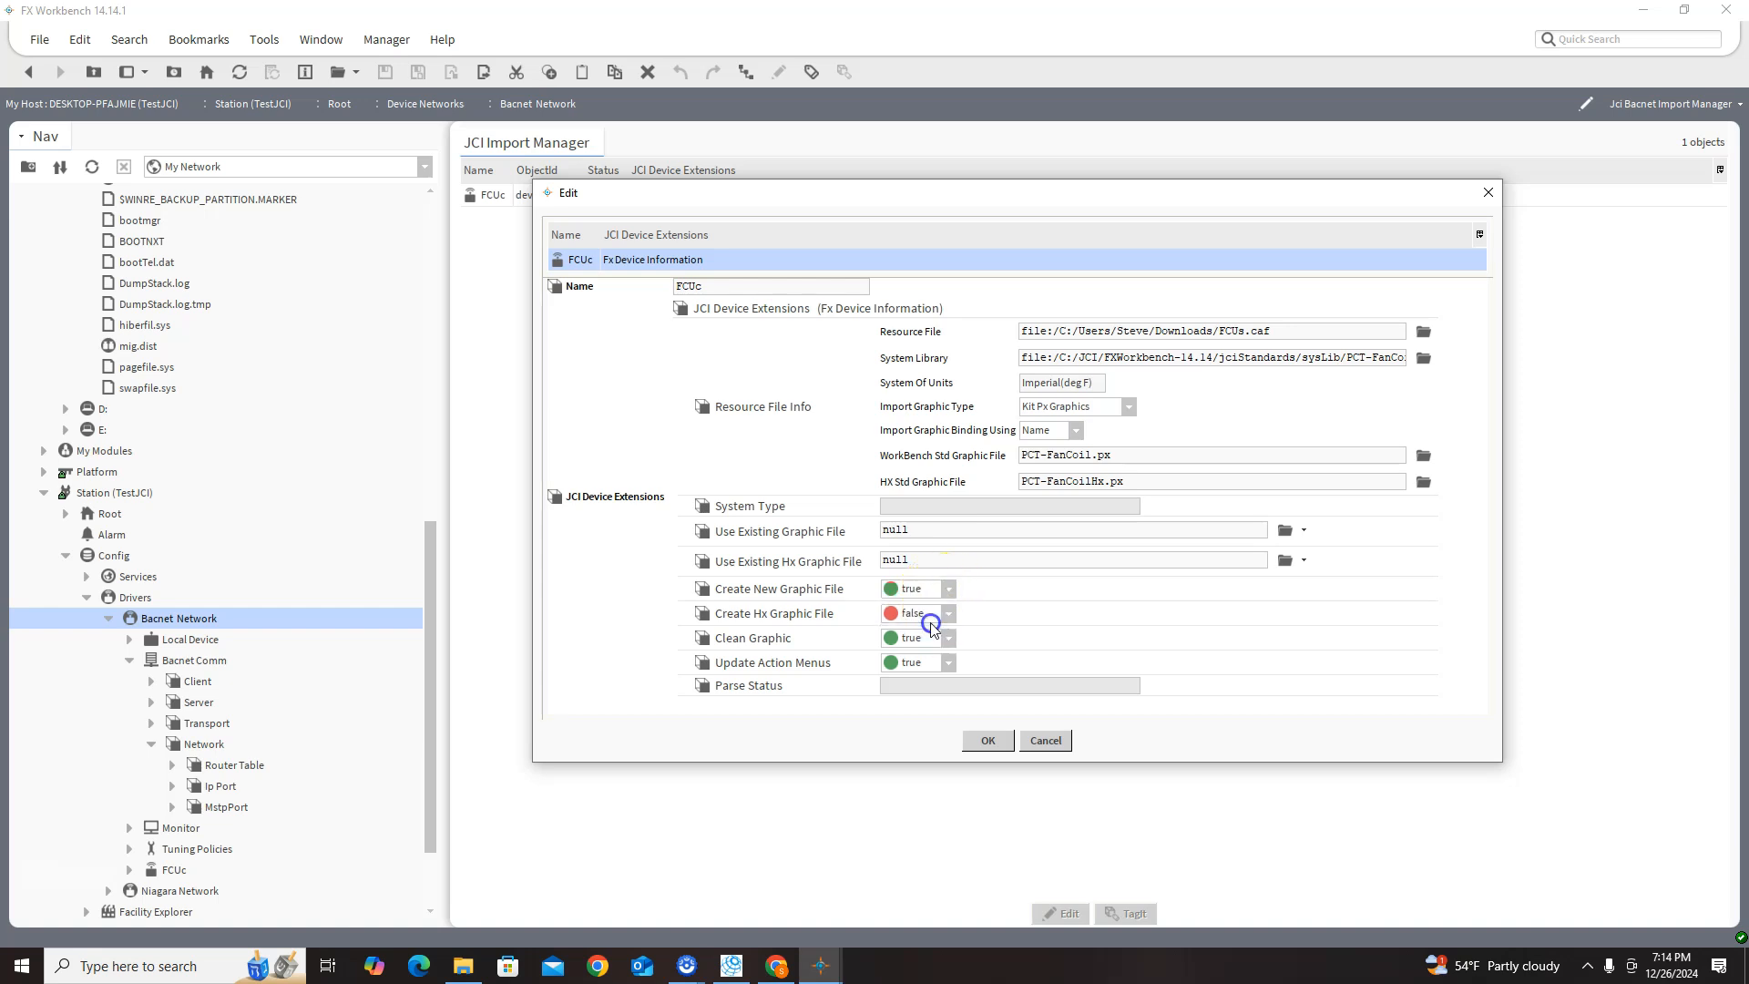
left_click(1129, 406)
left_click(1124, 429)
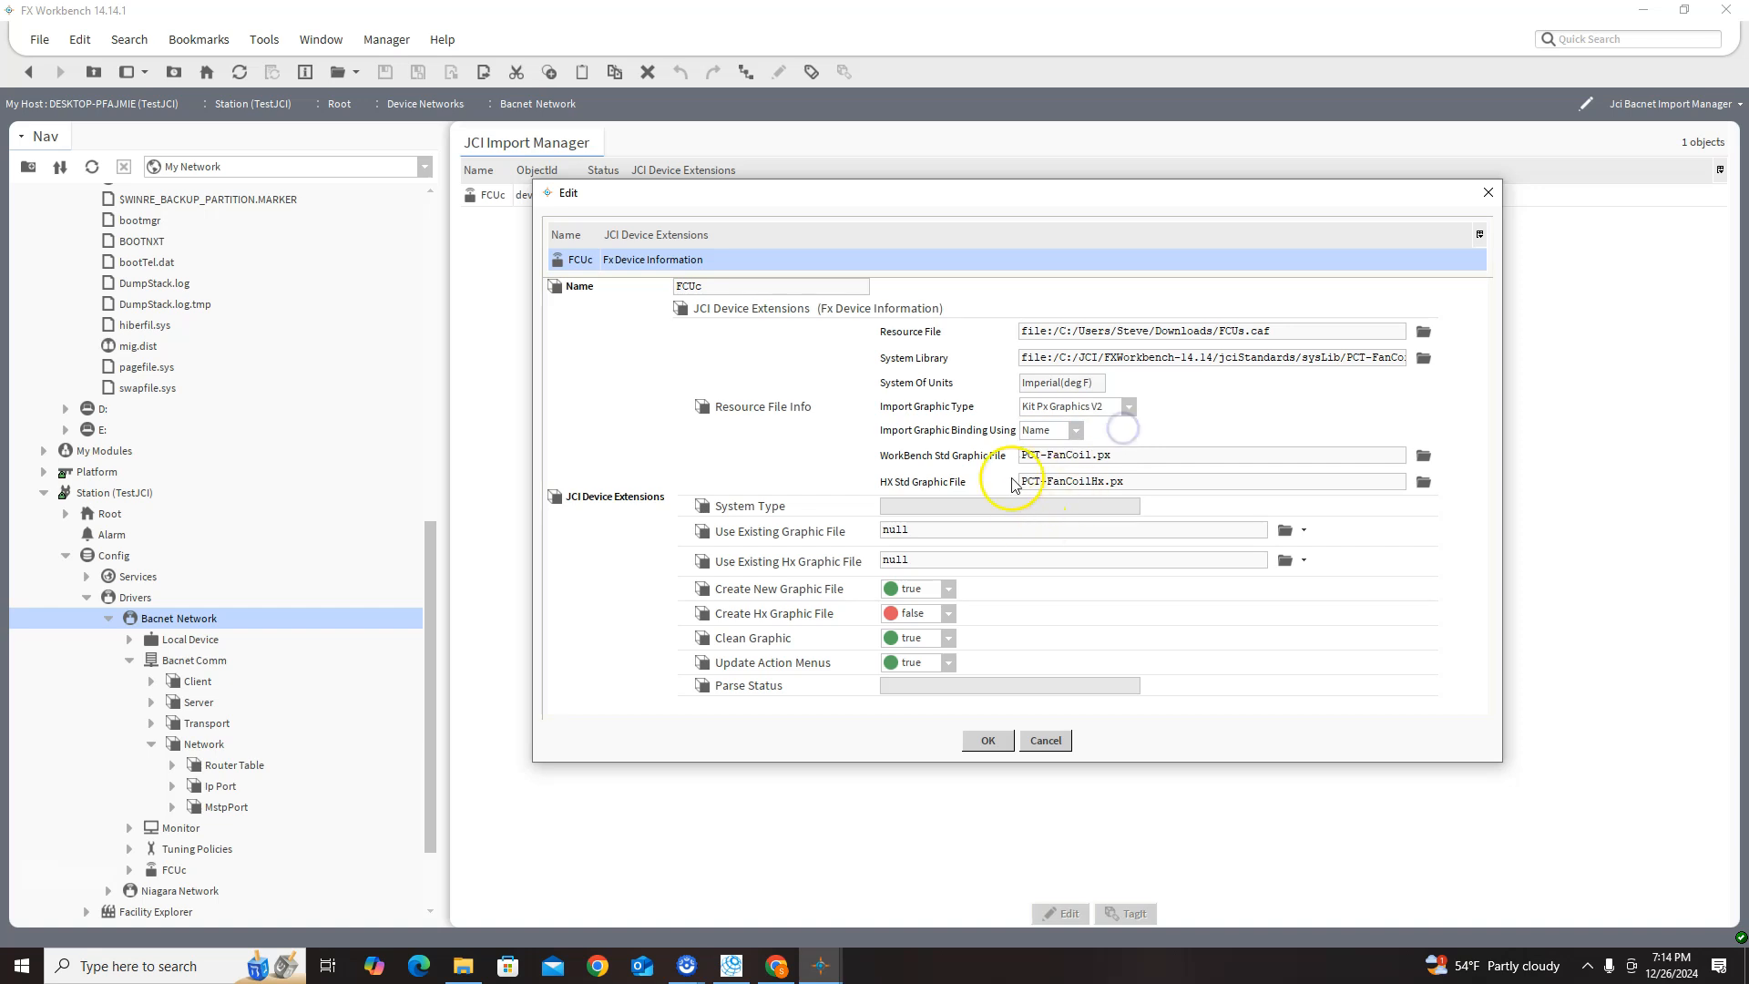
left_click(988, 742)
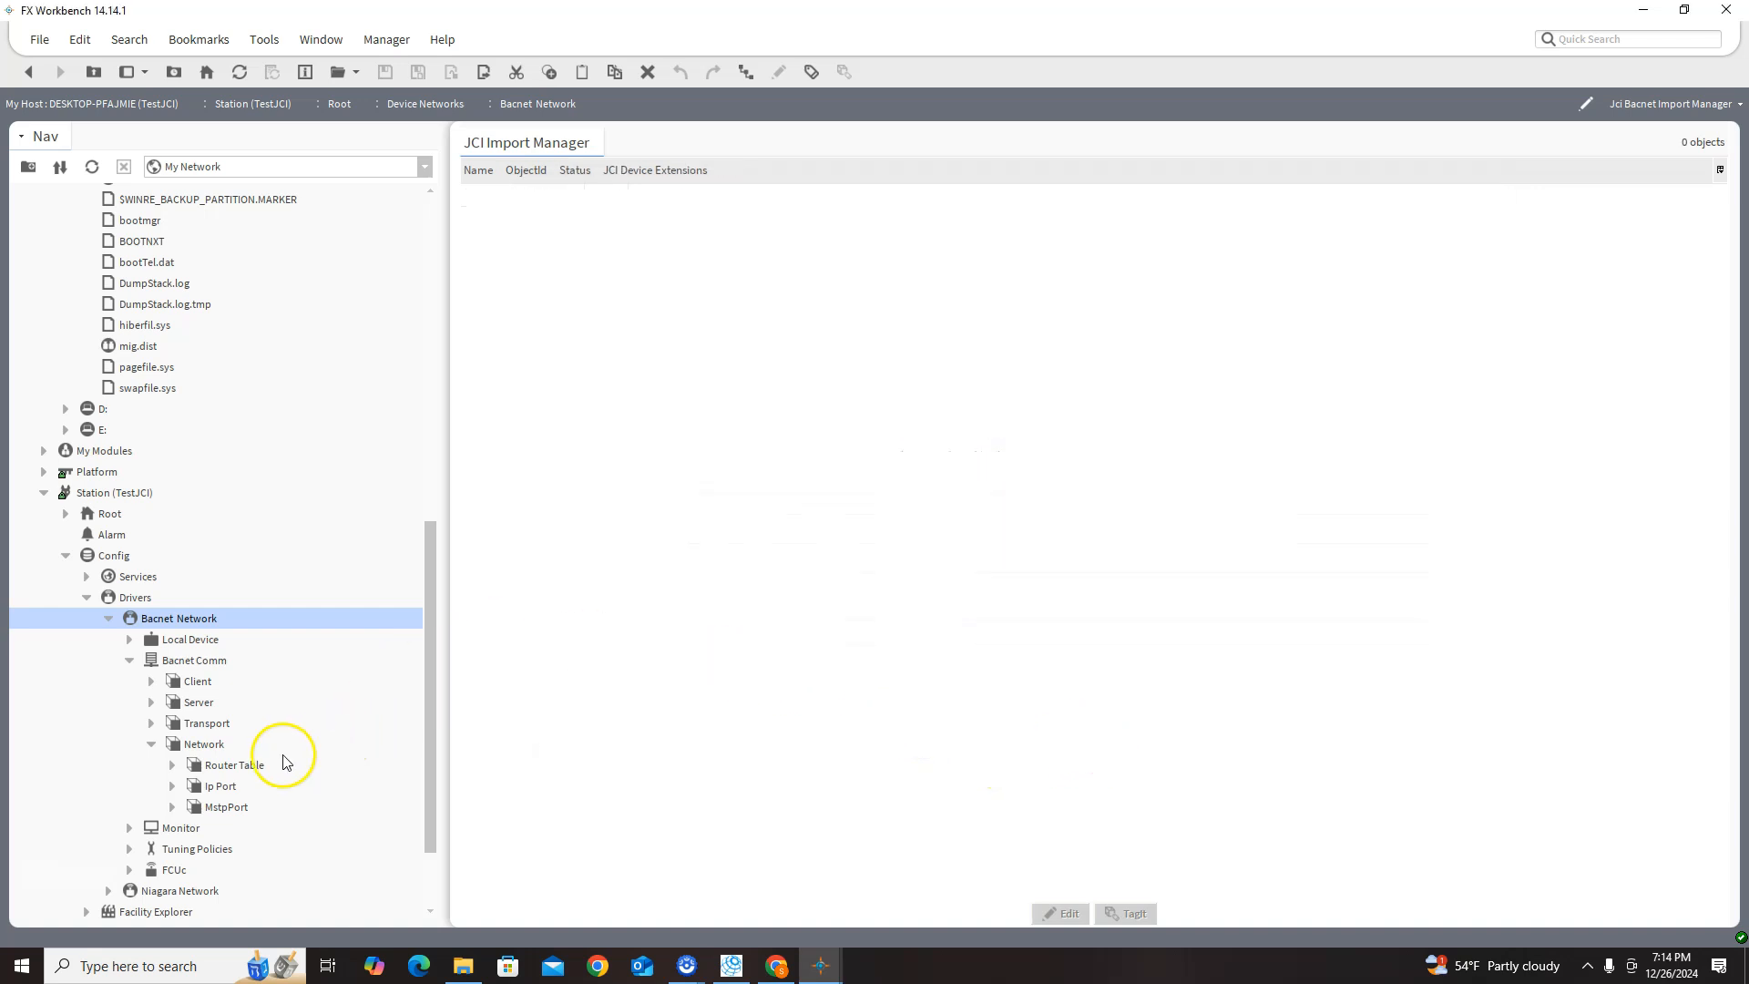
- Refresh the Bacnet Network's tree branch and open the FCUc device's graphic
left_click(108, 618)
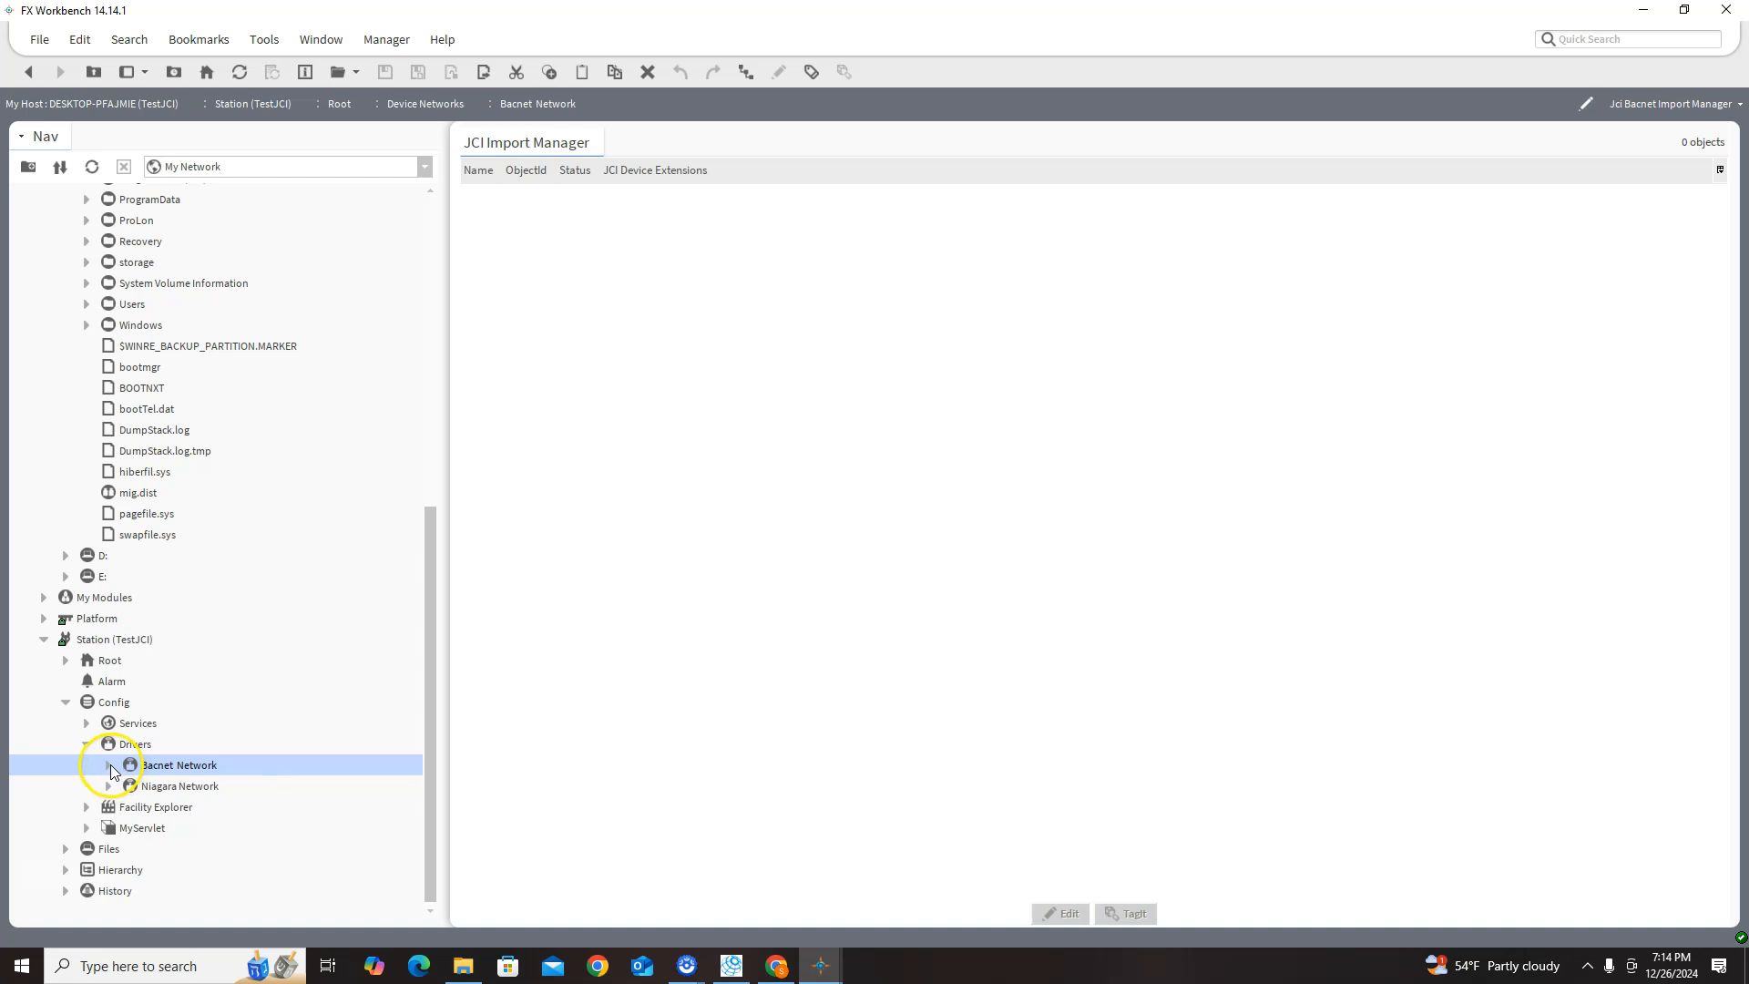
left_click(109, 766)
double_click(174, 768)
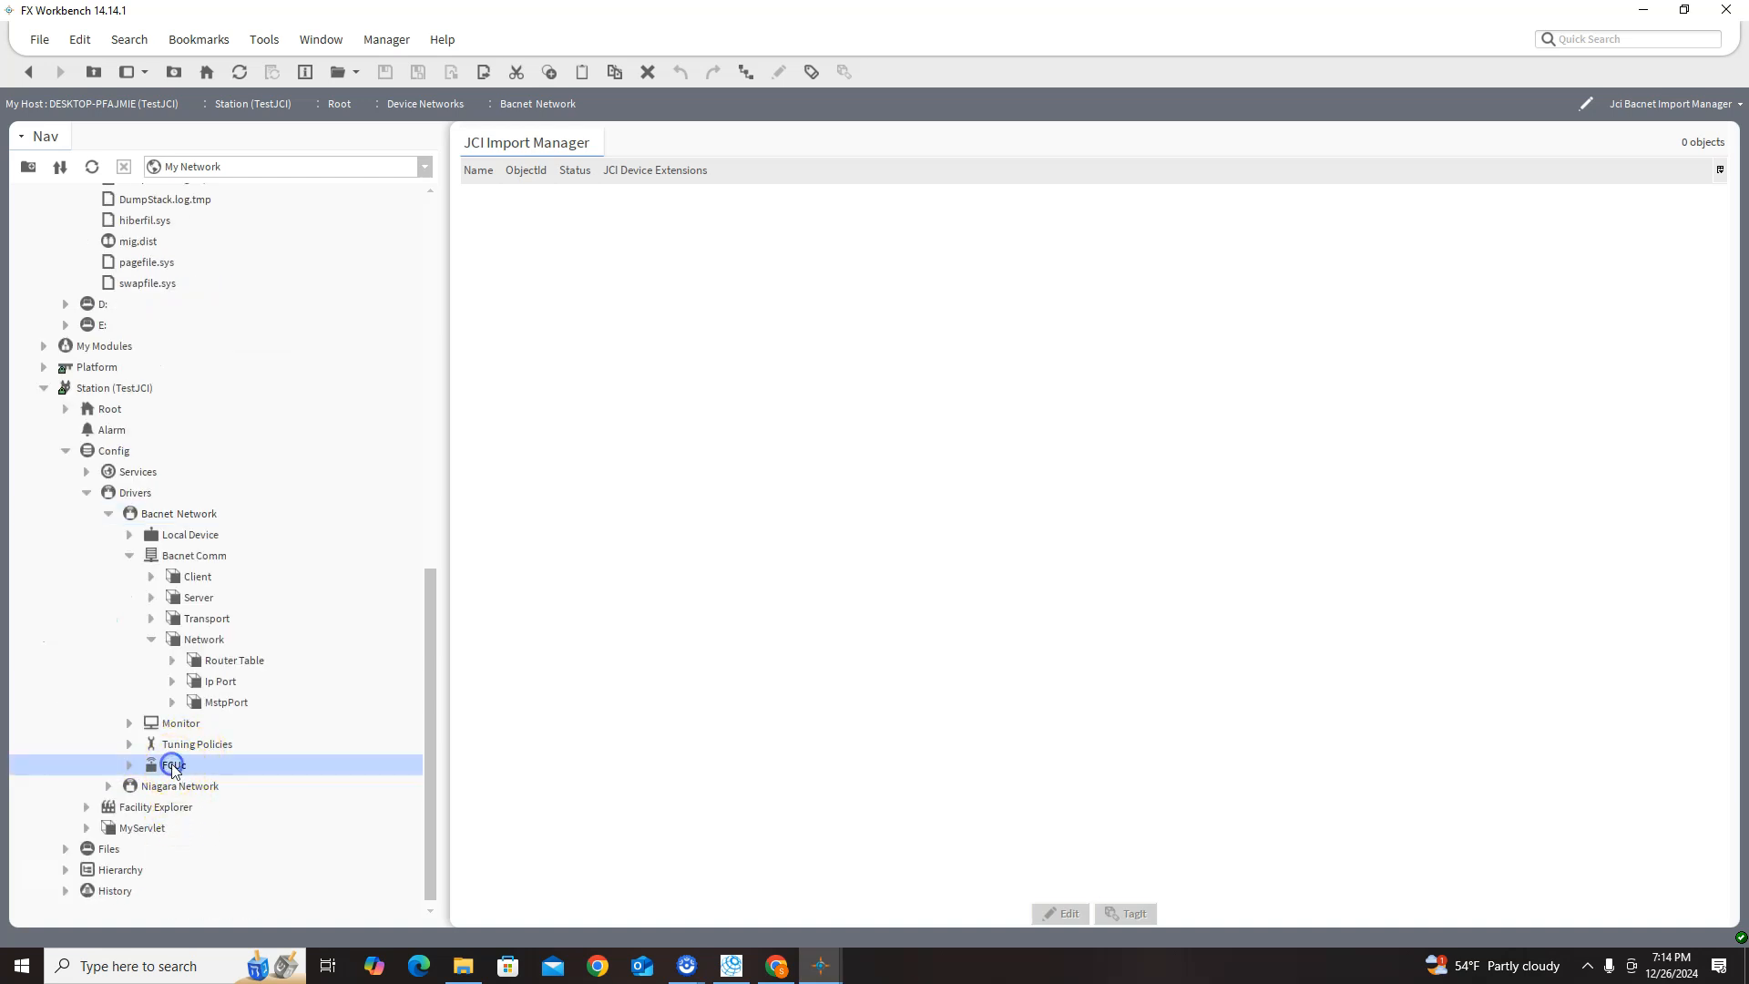
left_click(843, 727)
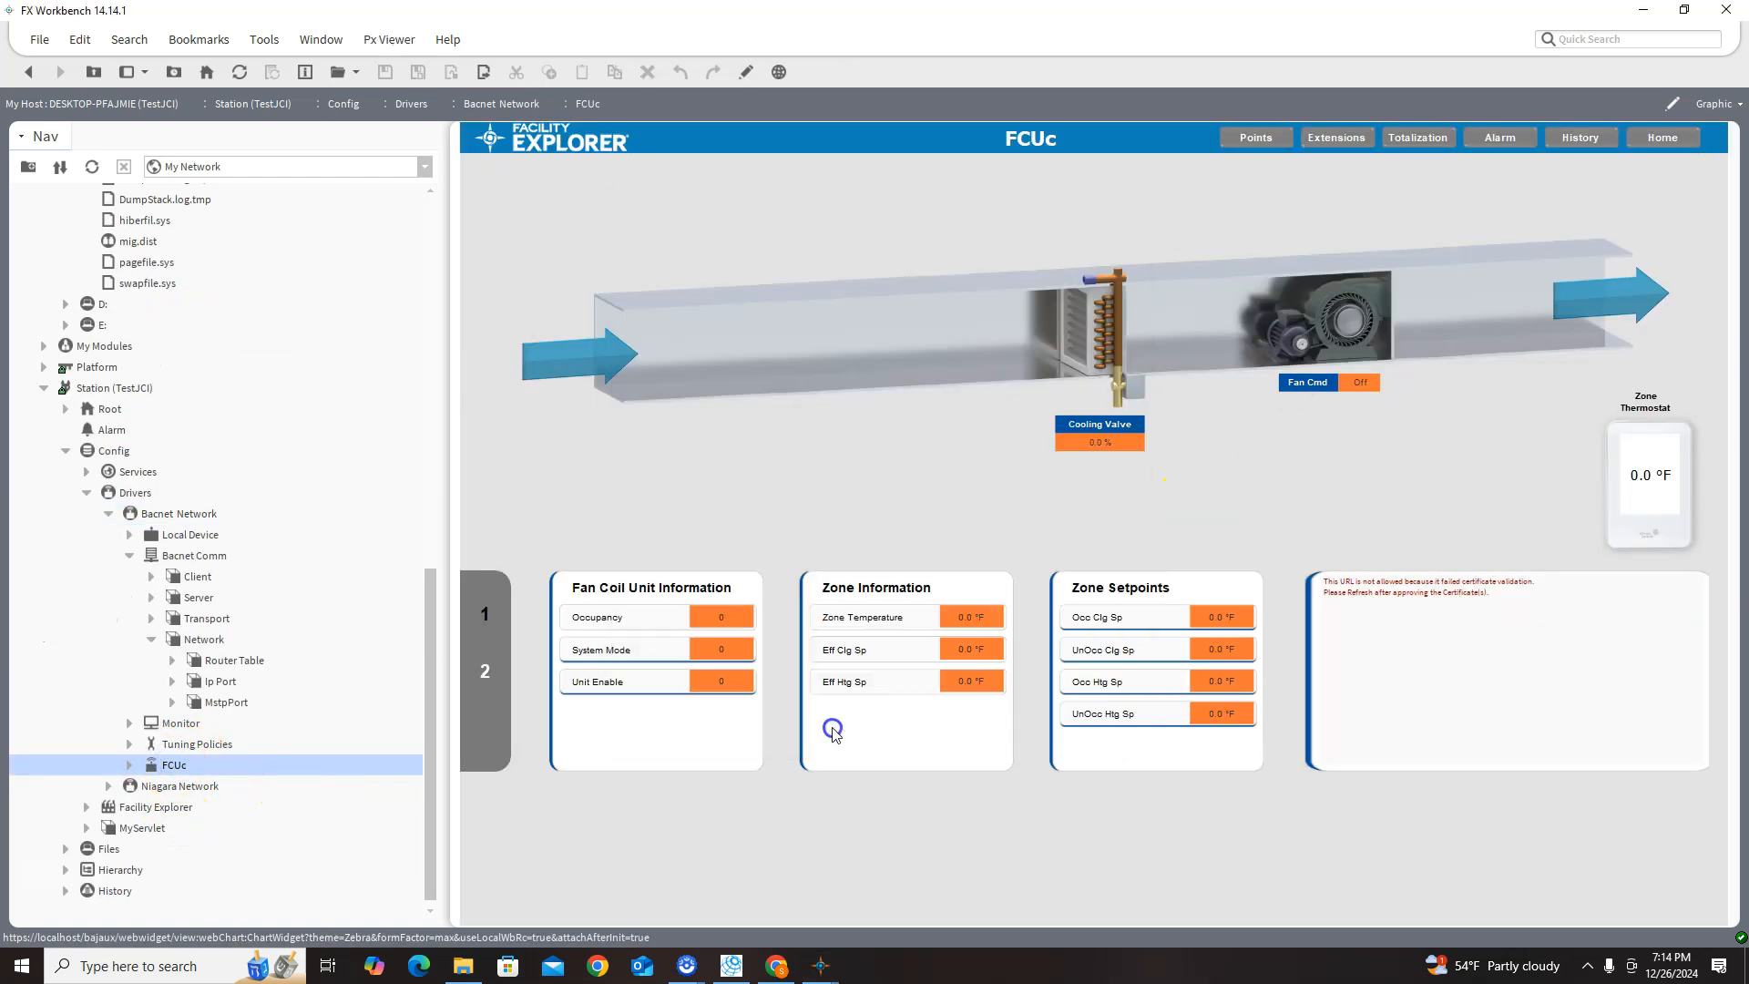
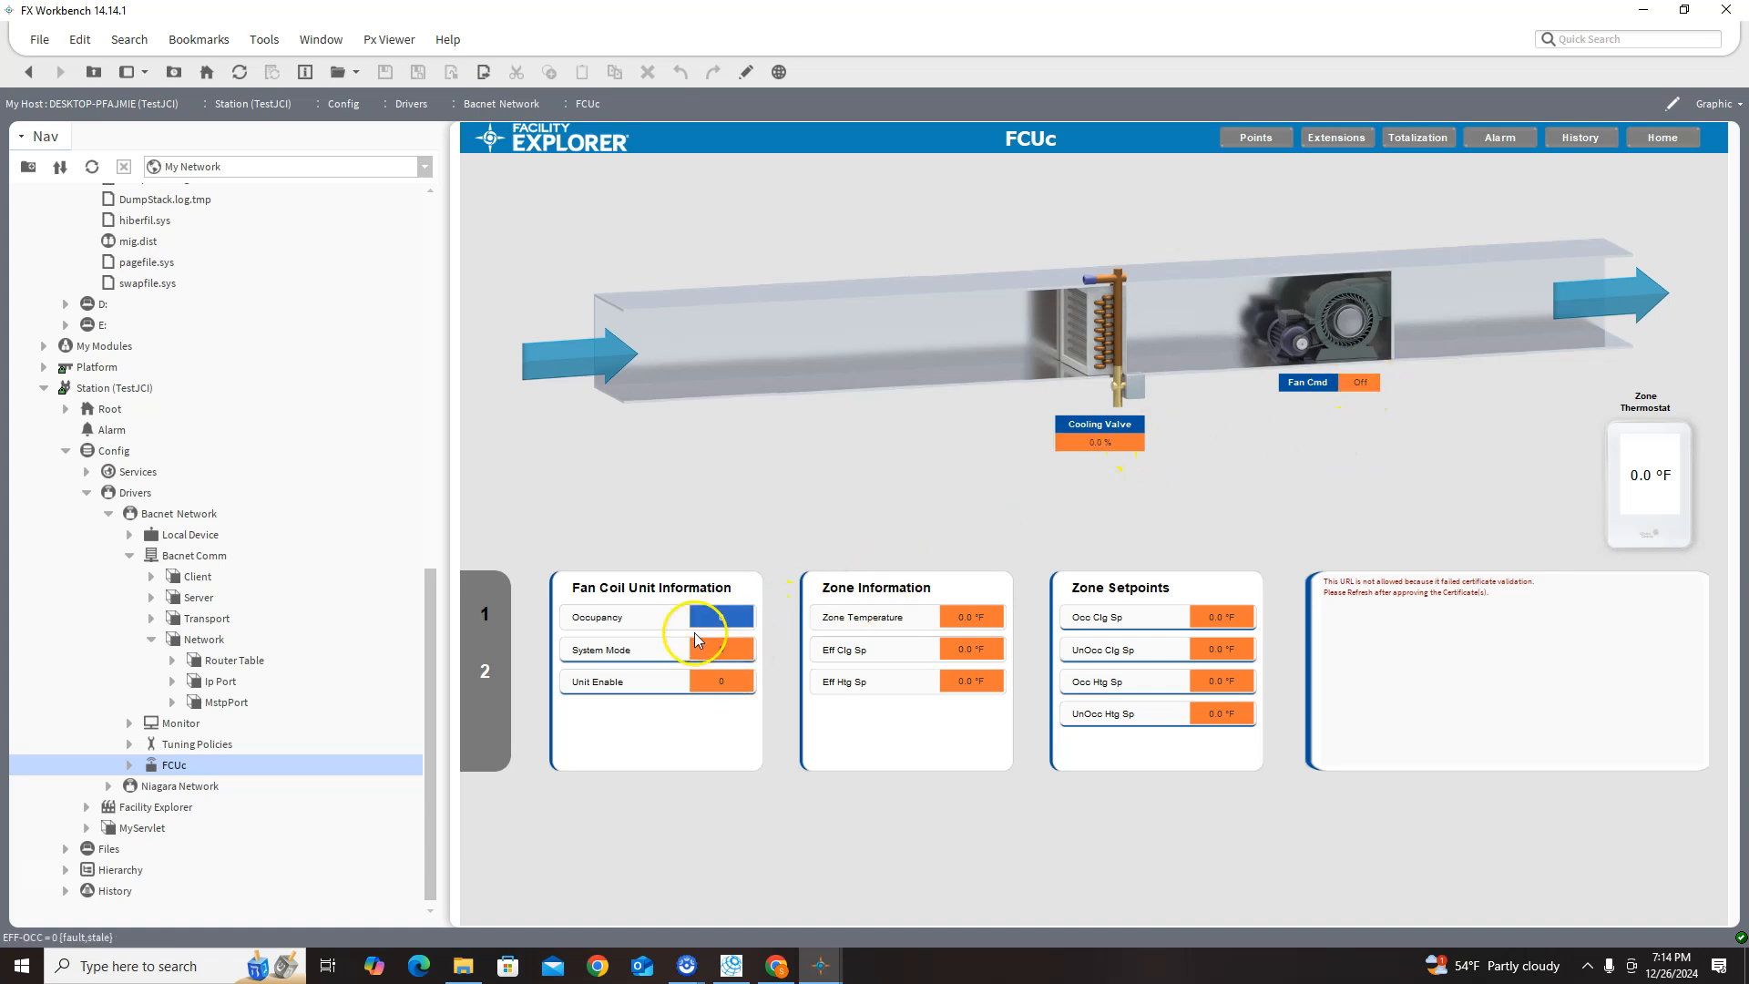
- Show the FCUc device's Points in the AX Bacnet Point Manager and discover the controller's BACnet points
left_click(129, 768)
left_click(154, 681)
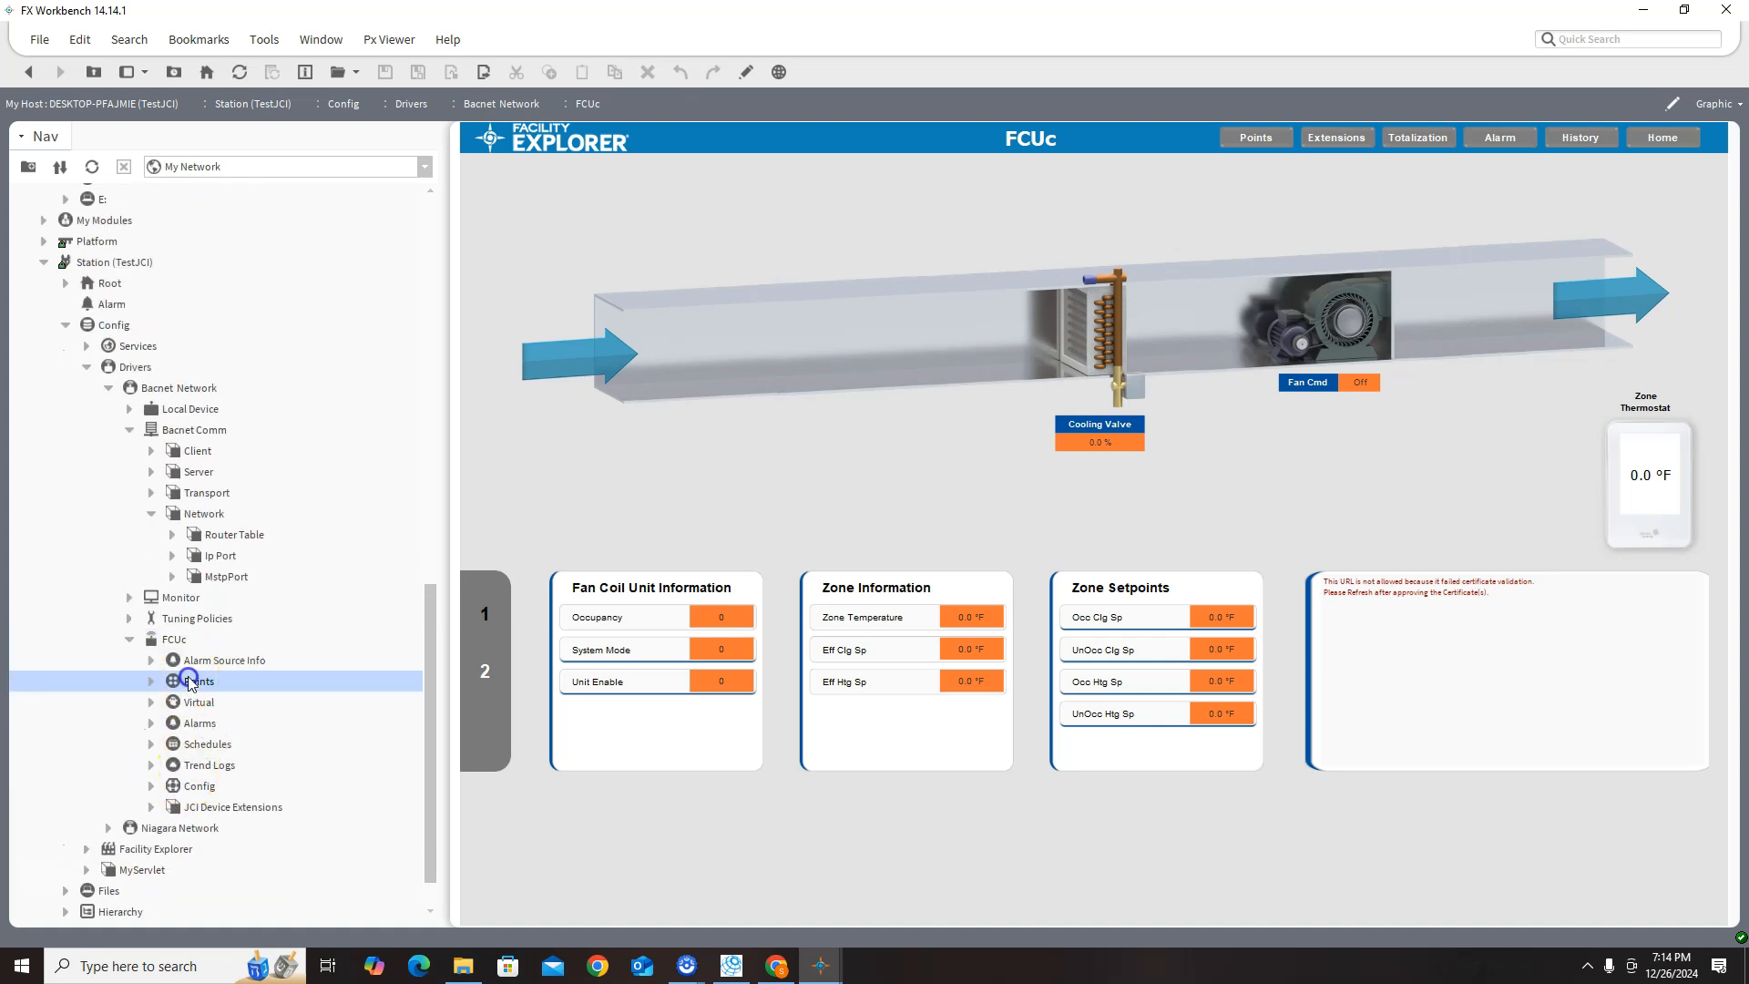
double_click(207, 638)
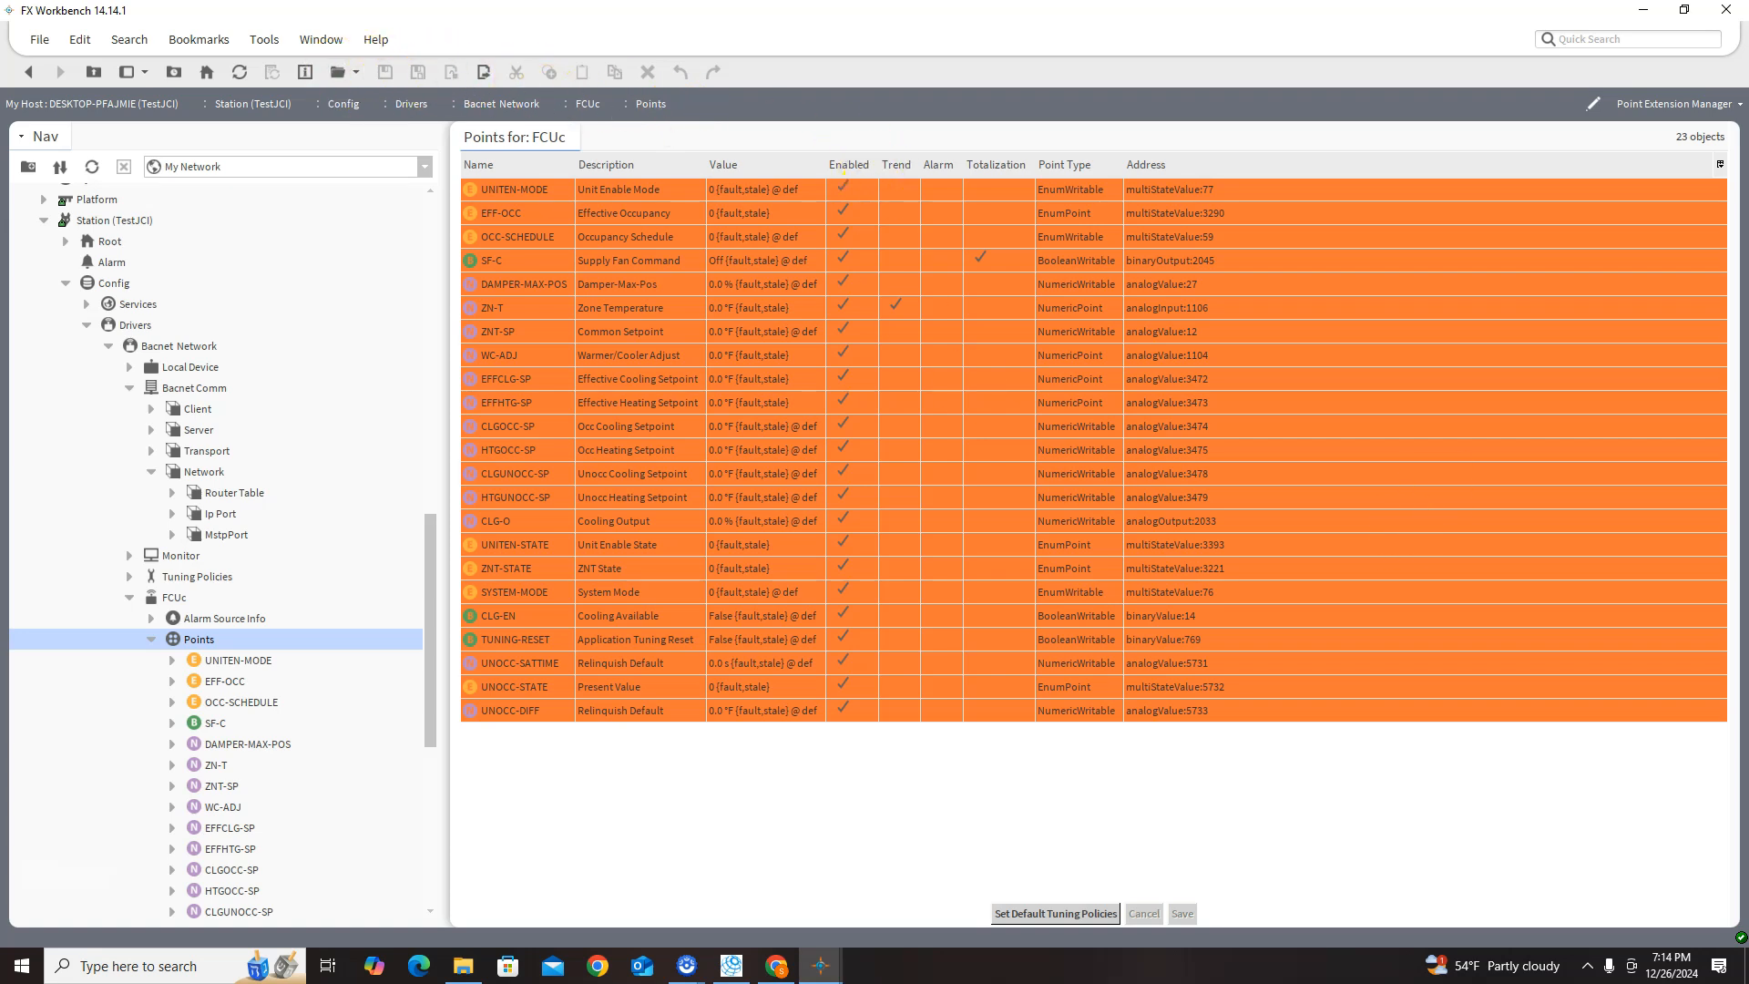
left_click(1738, 103)
left_click(1694, 146)
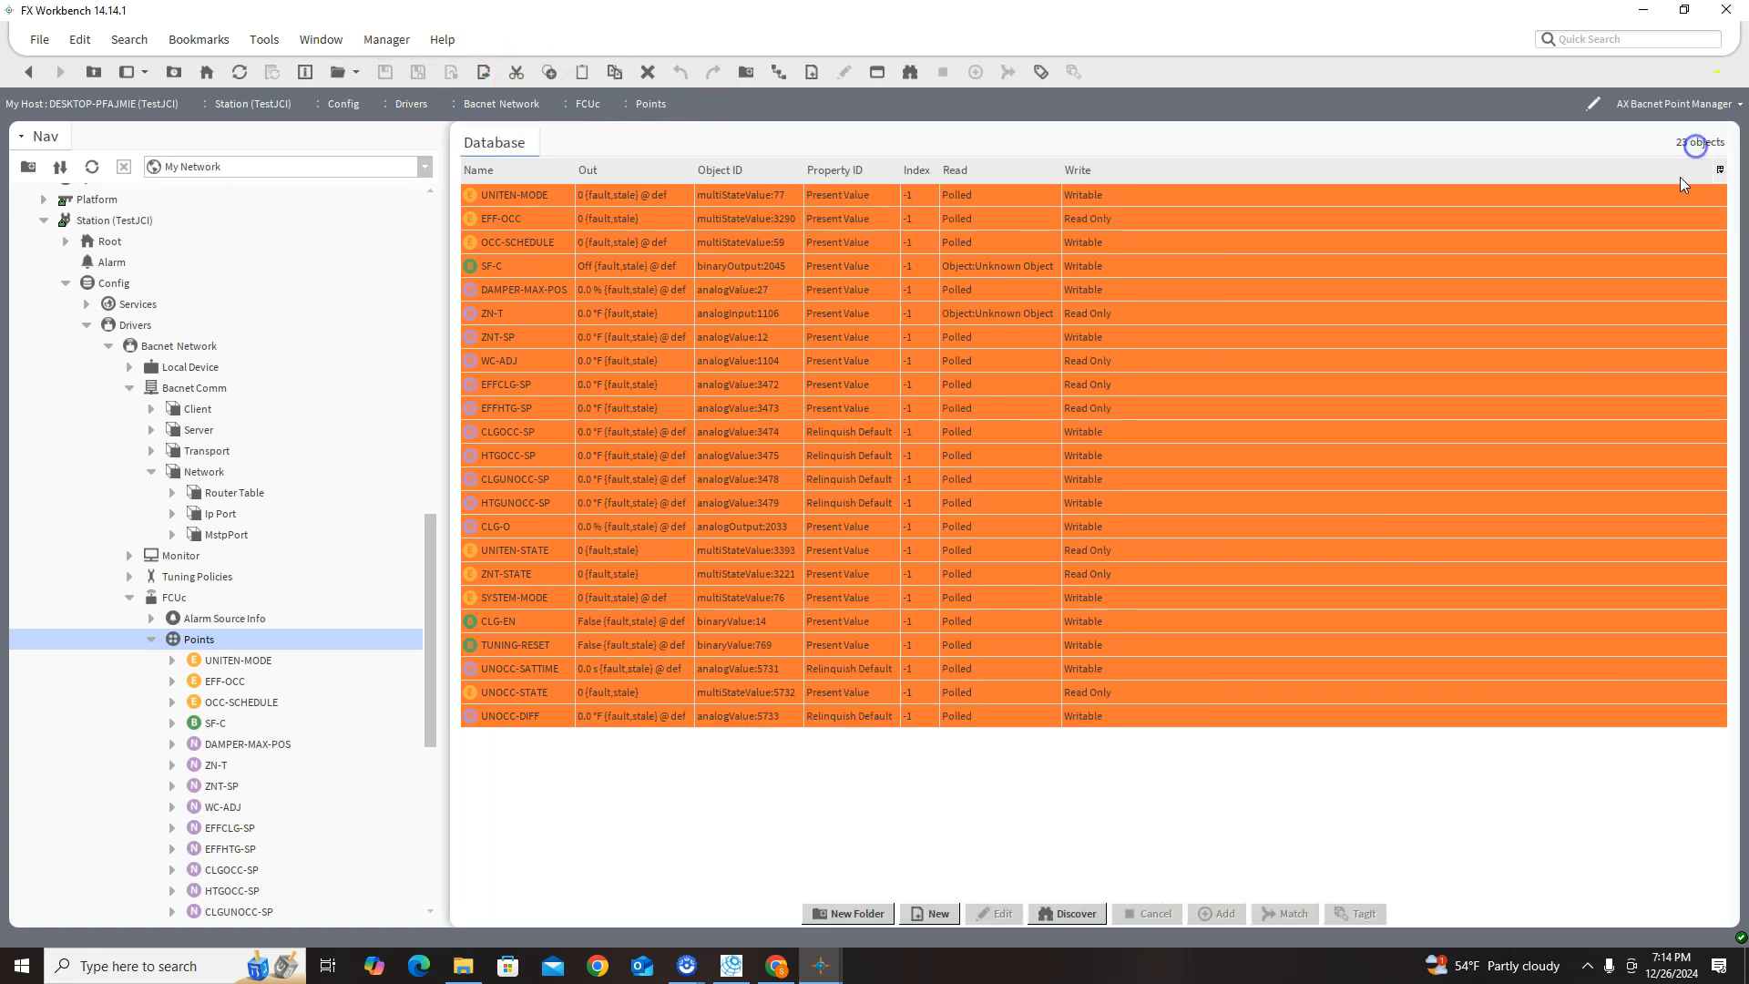
left_click(1071, 914)
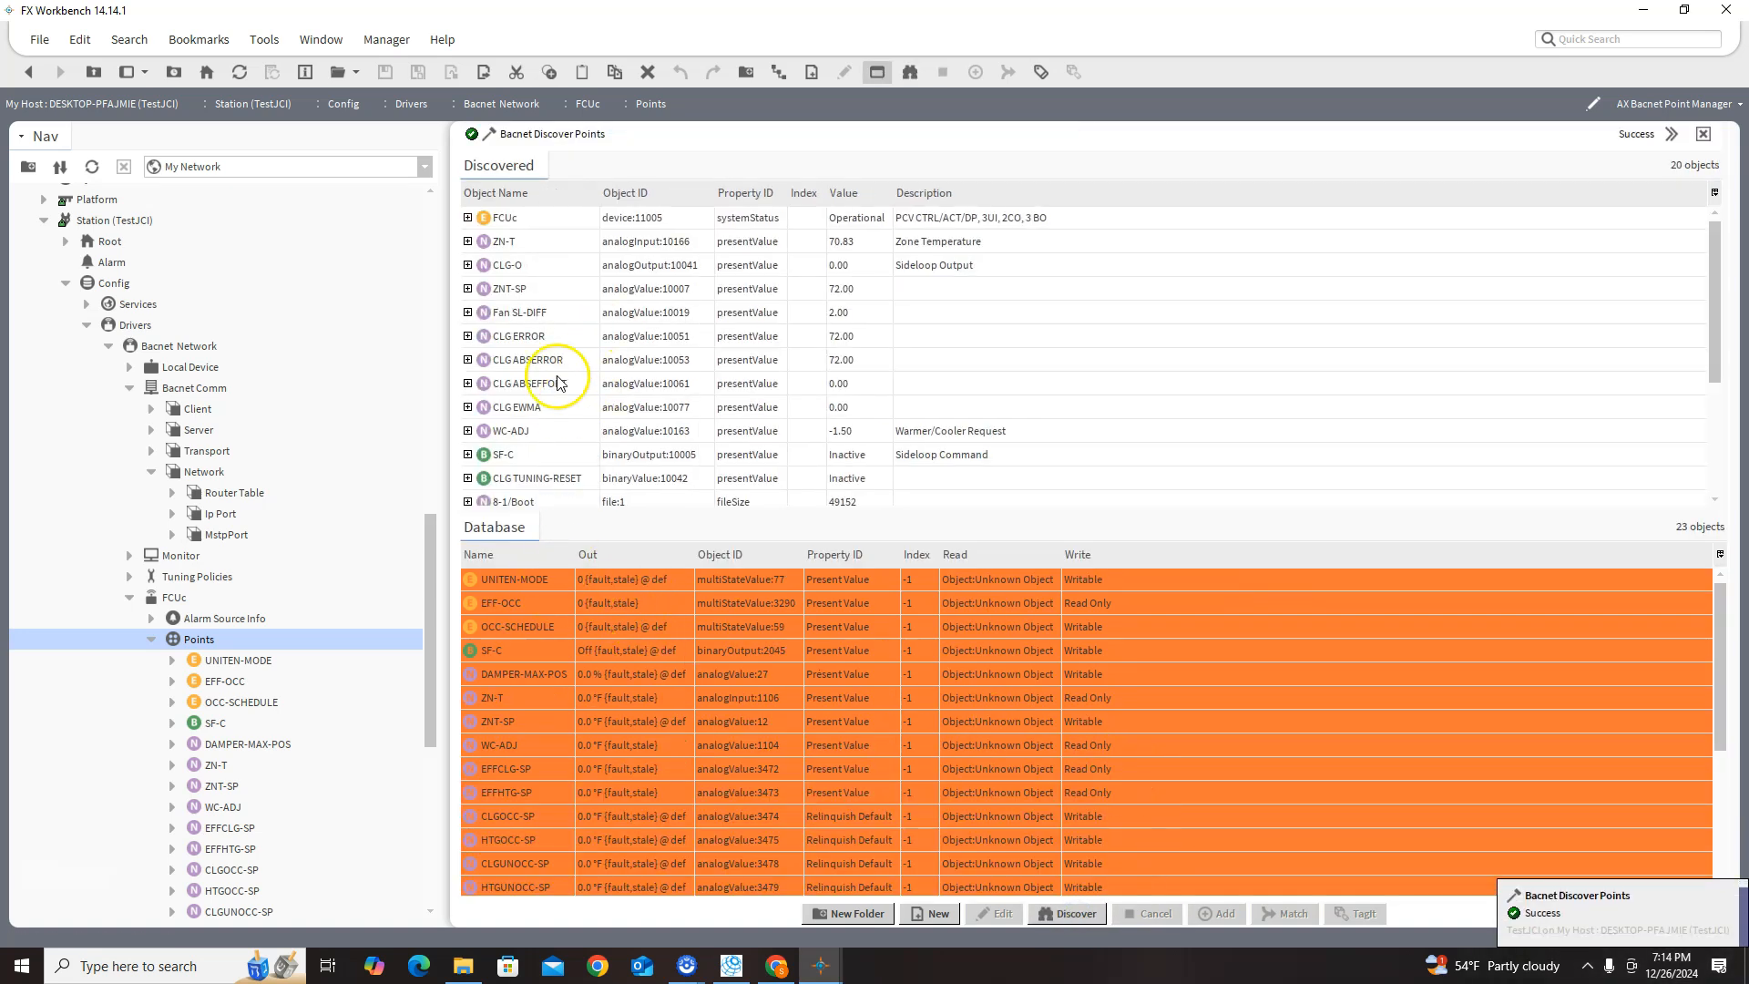
- Match the discovered ZN-T object (analogInput:10166) with the ZN-T point in the database
left_click(506, 242)
scroll(577, 656, "down", 1)
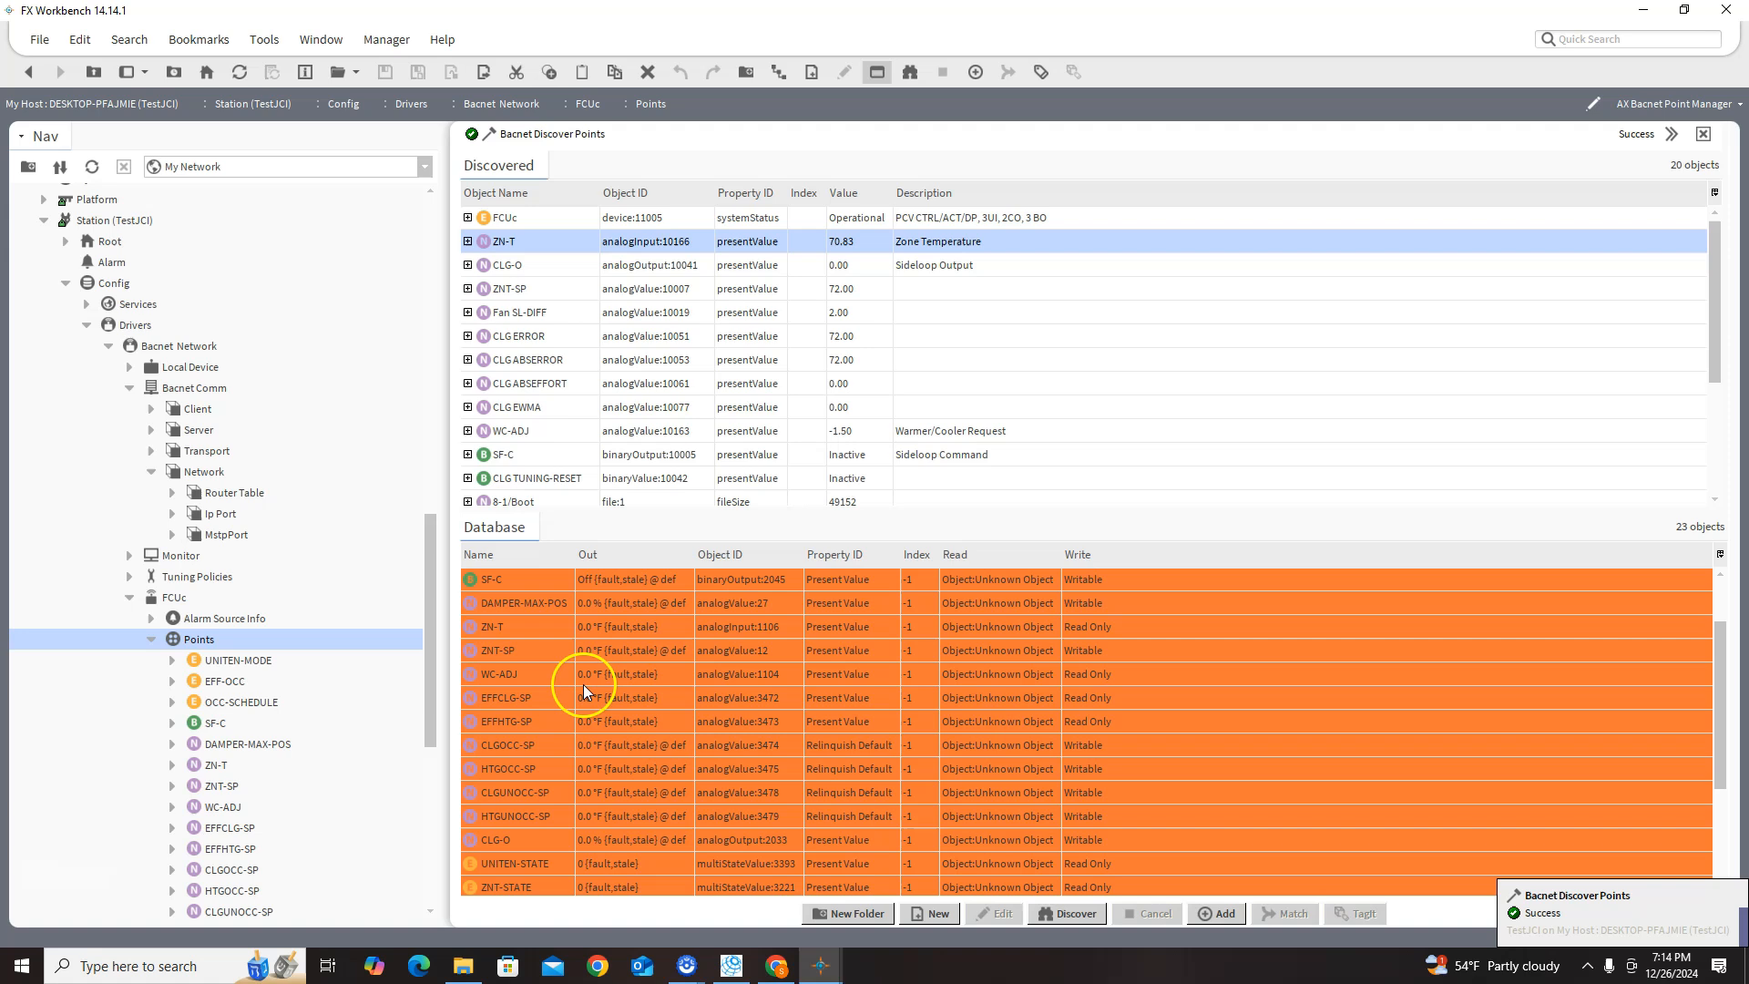
left_click(516, 627)
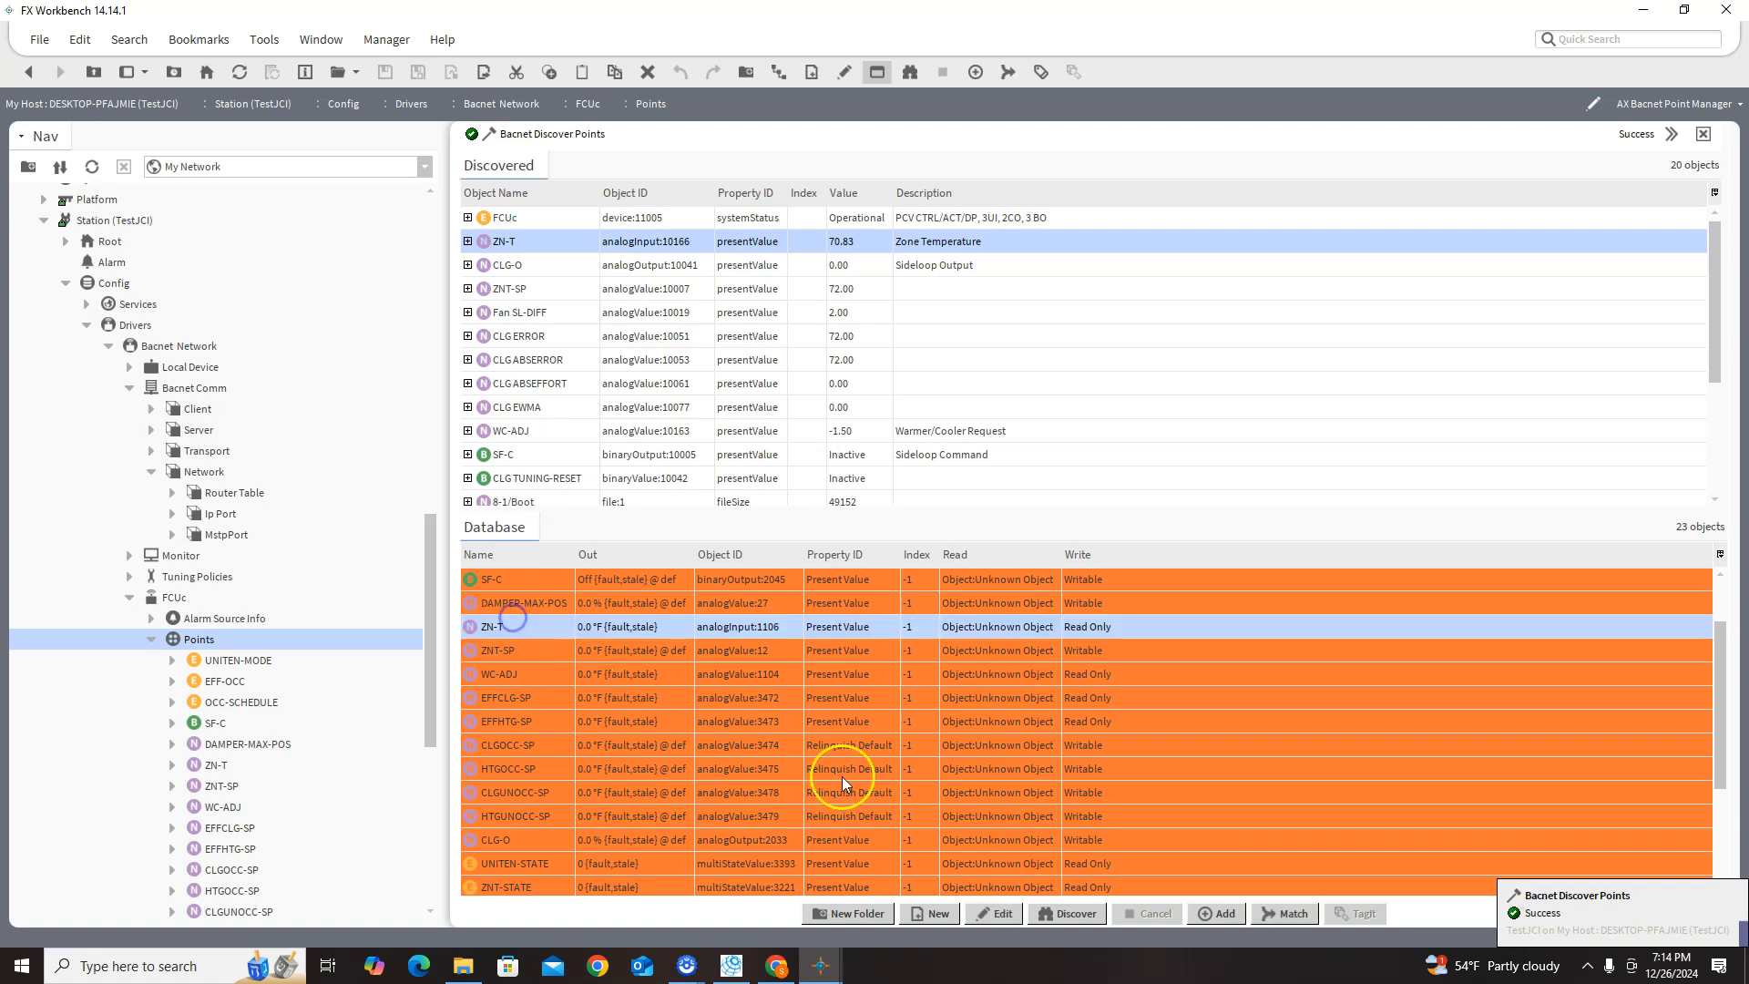
left_click(1281, 913)
left_click(845, 679)
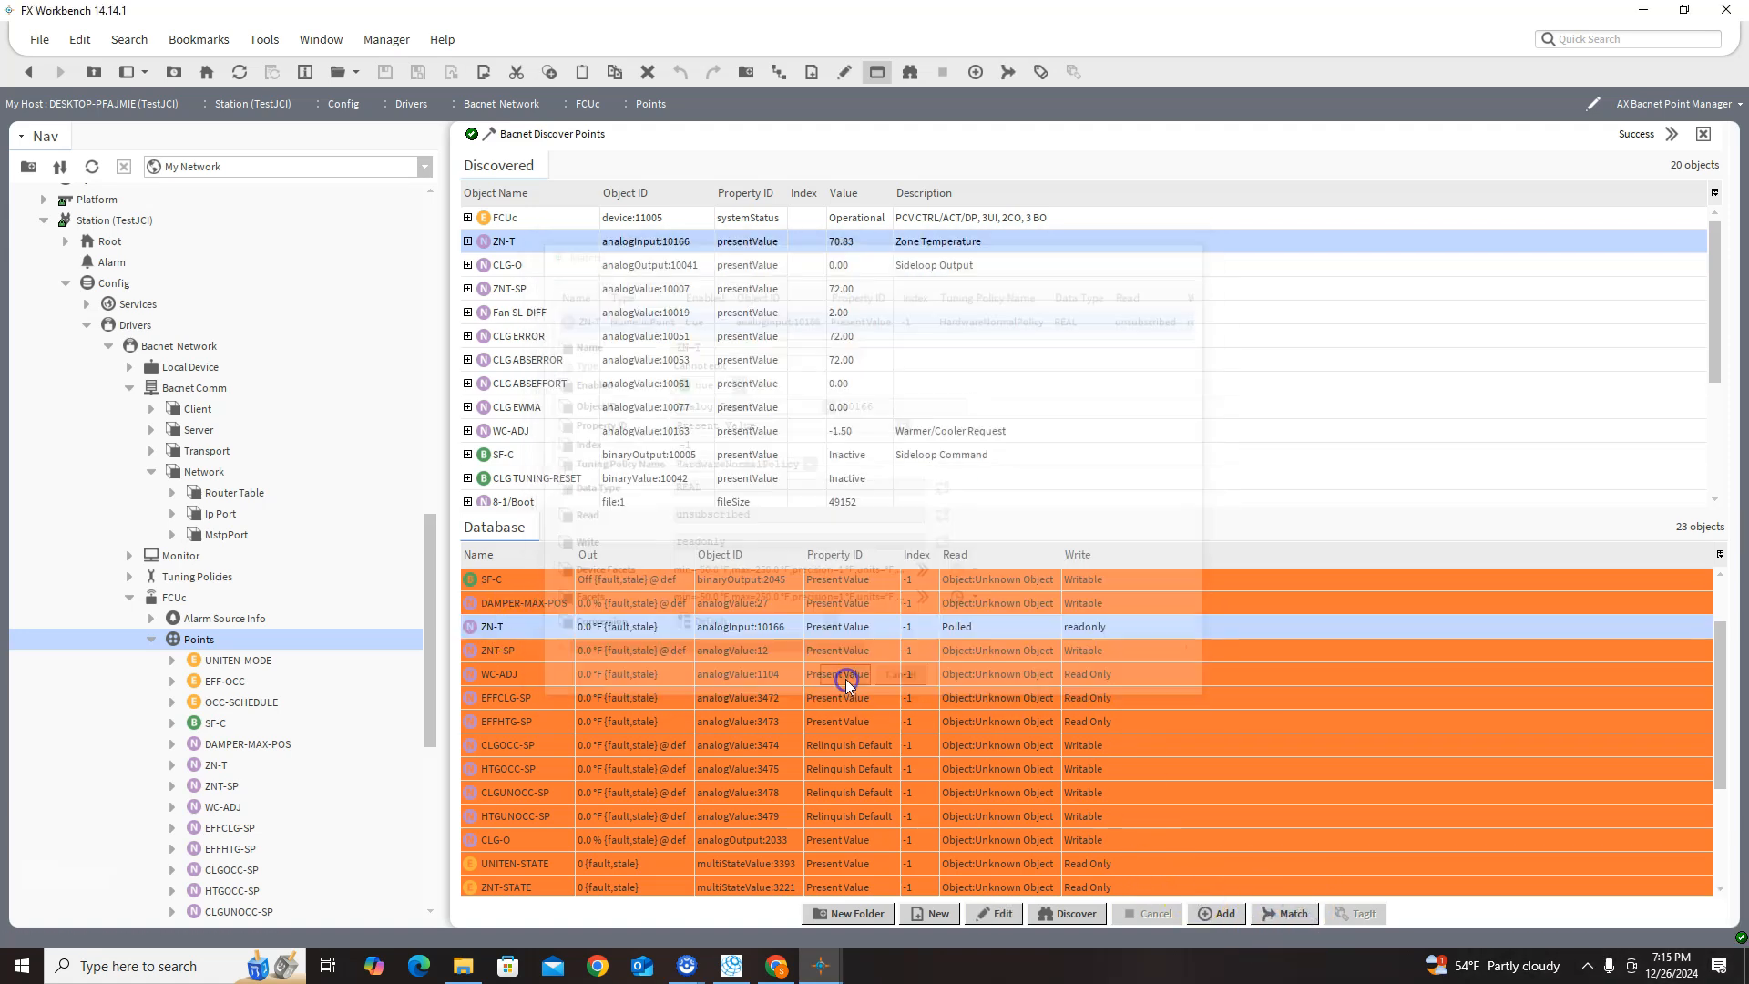
- Match the discovered CLG-O object (analogOutput:10041) with the database's CLG-O point and set Enabled to true
scroll(533, 614, "down", 1)
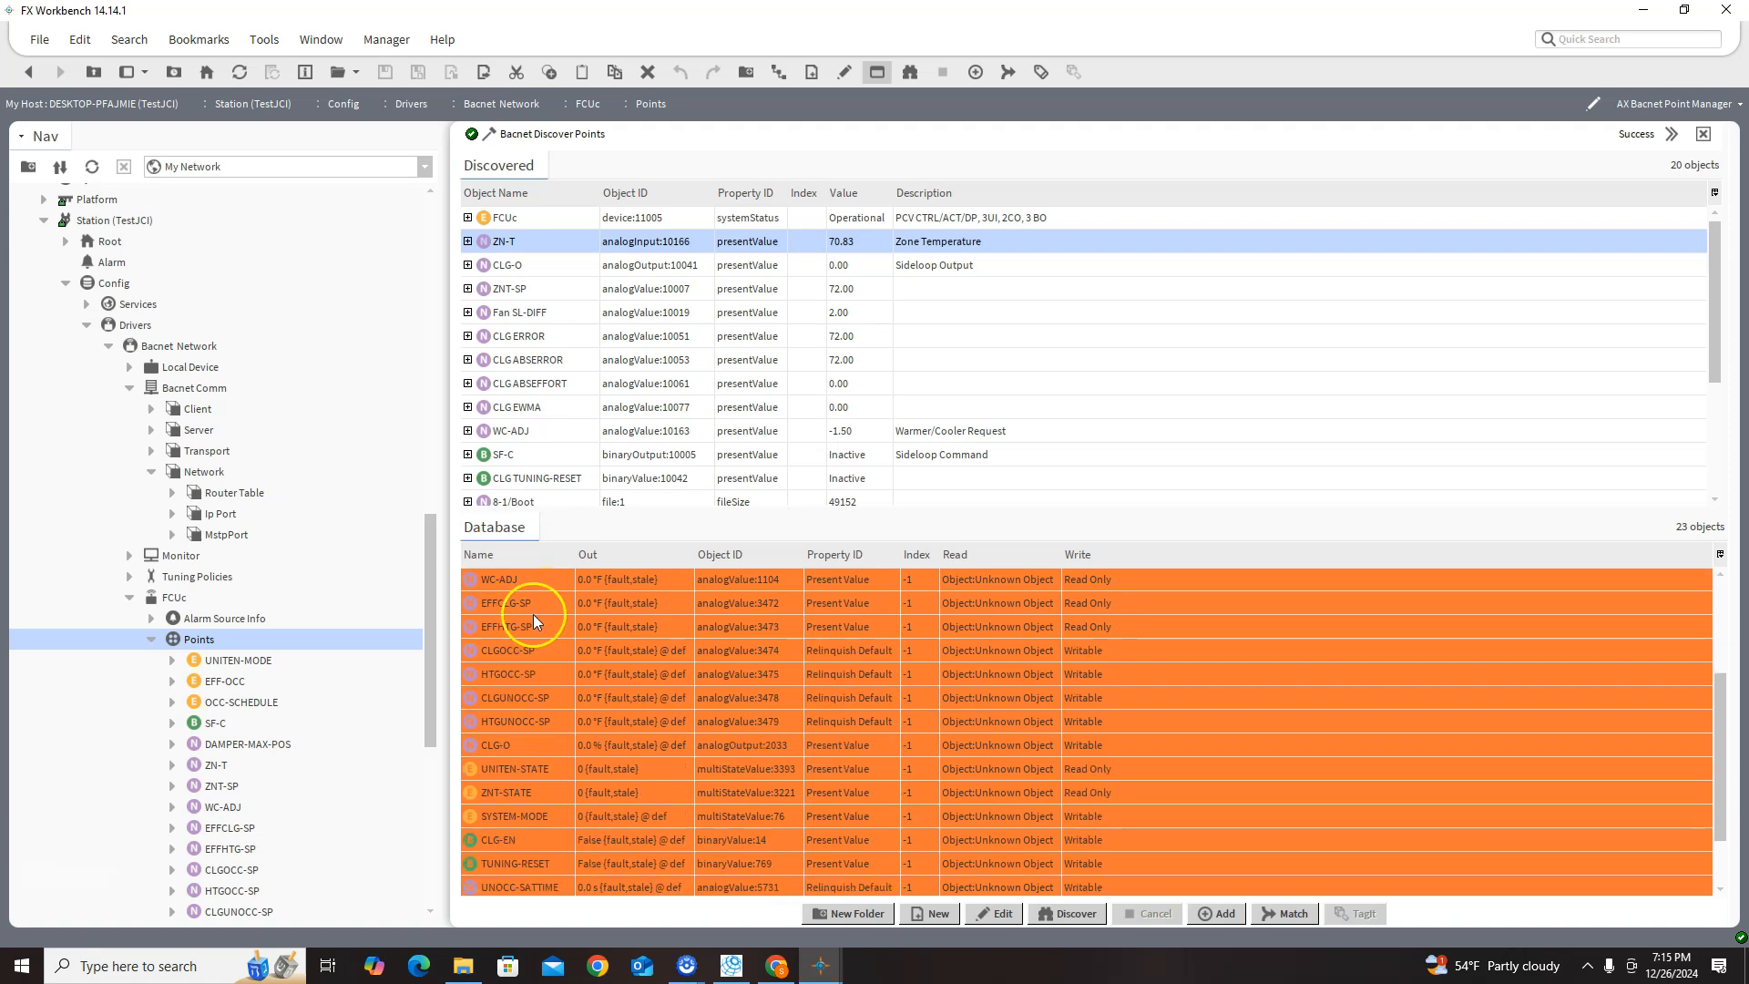
scroll(533, 614, "up", 1)
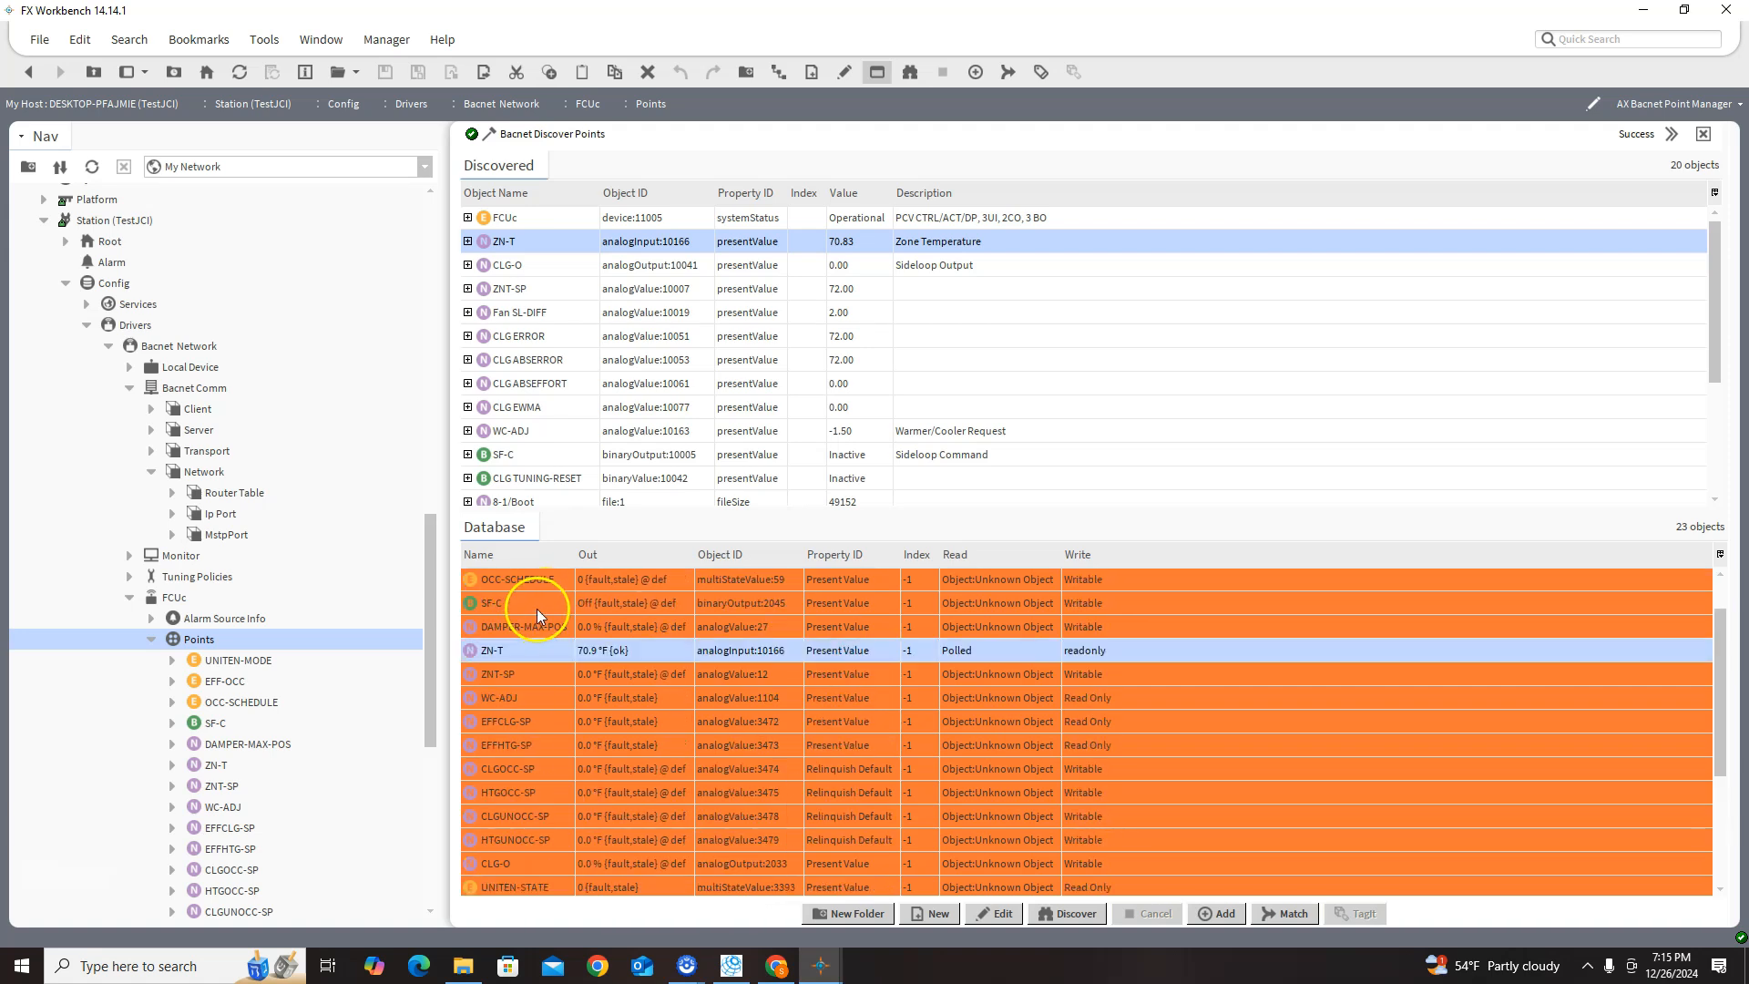
left_click(520, 266)
scroll(551, 771, "down", 2)
left_click(535, 798)
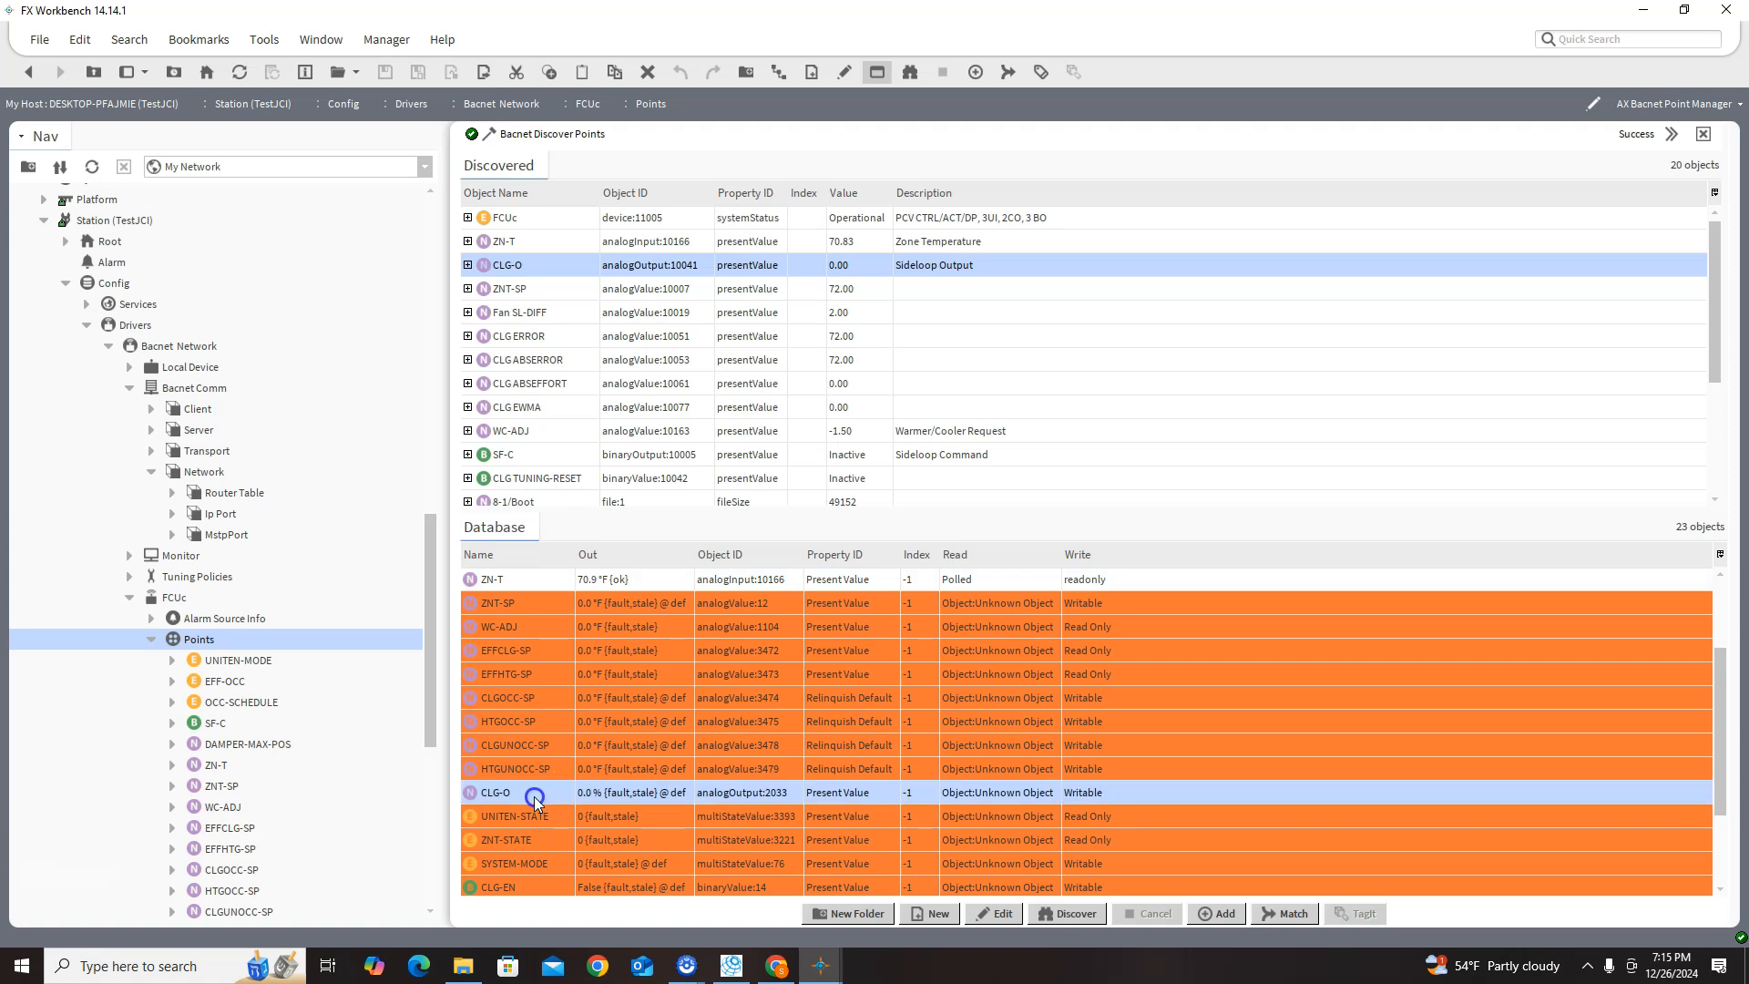
left_click(1298, 916)
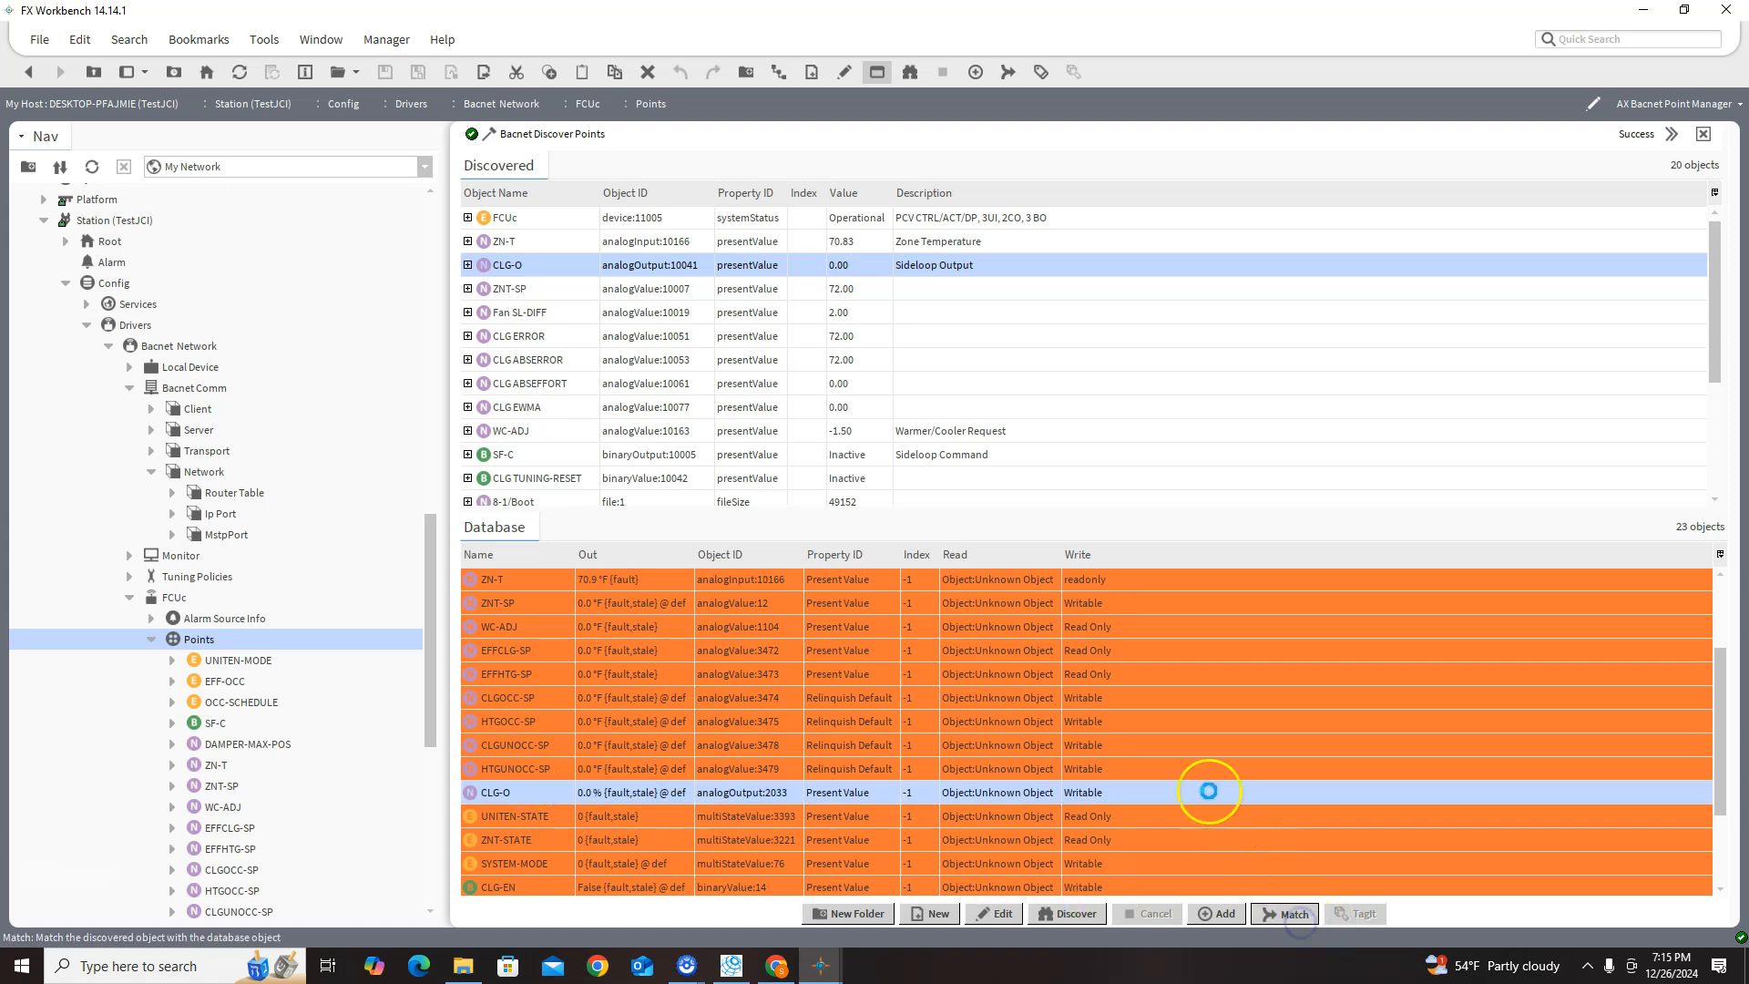
left_click(733, 383)
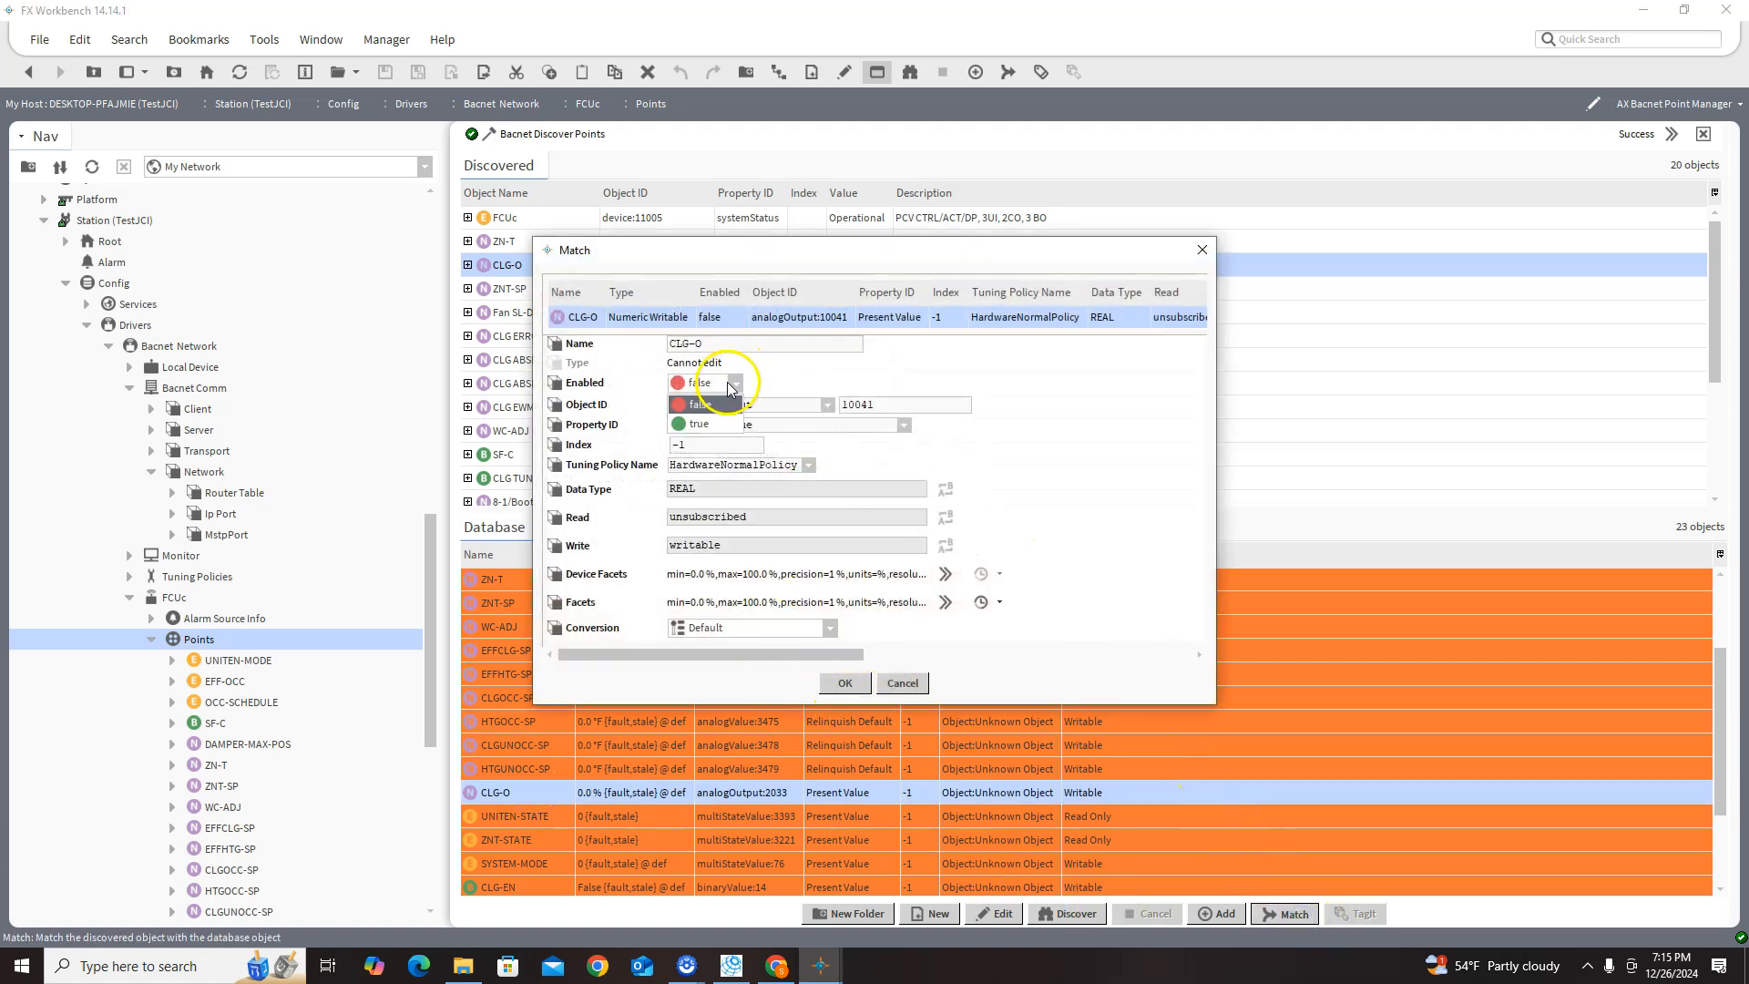
left_click(699, 423)
left_click(844, 684)
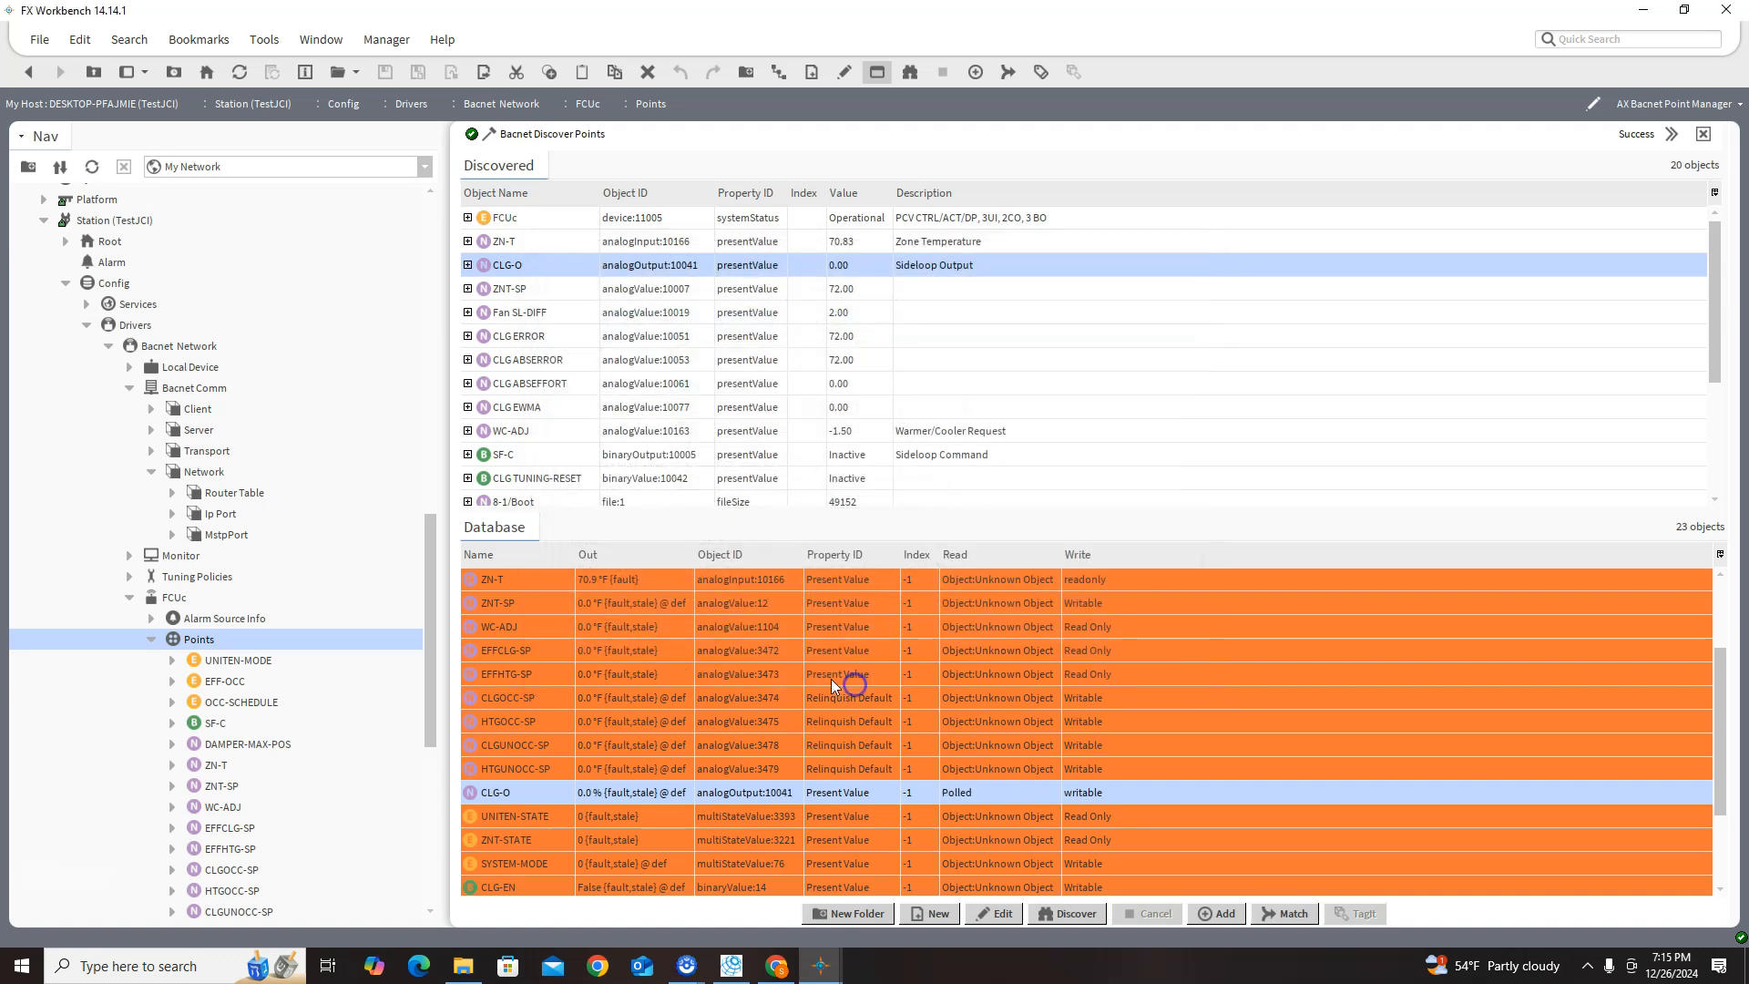
- Match the discovered ZNT-SP object (analogValue:10007) with the database's ZNT-SP point and set Enabled to true
double_click(516, 288)
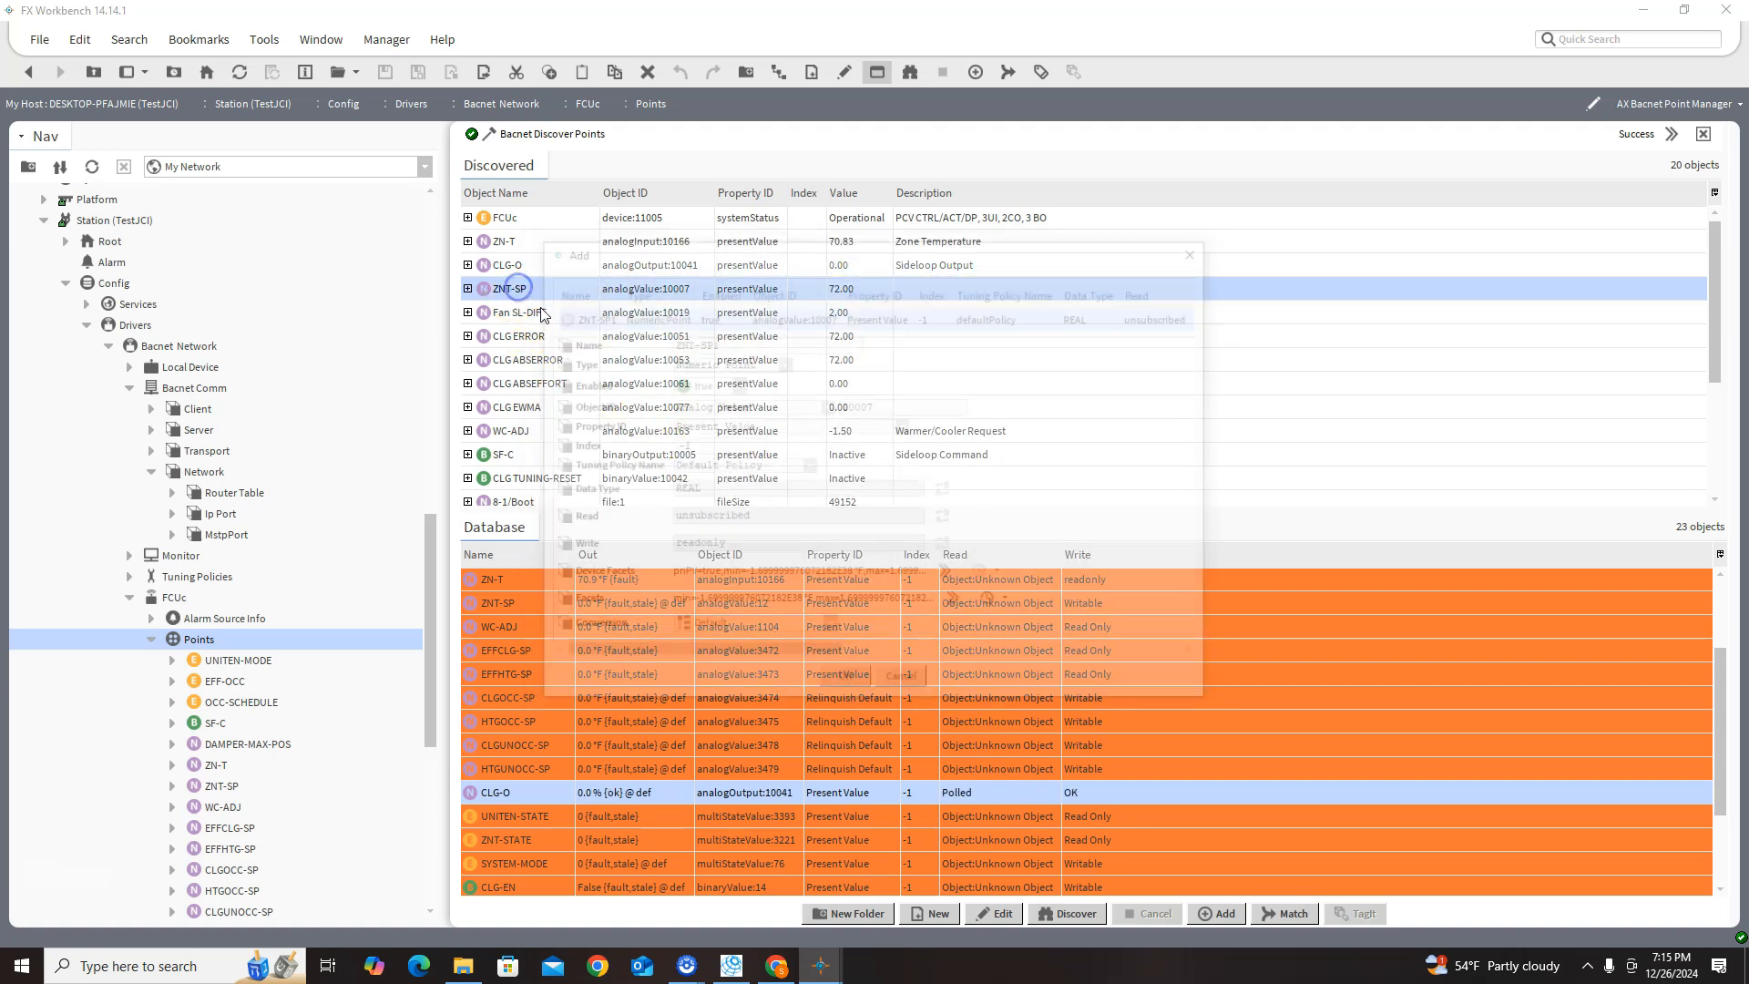
left_click(902, 683)
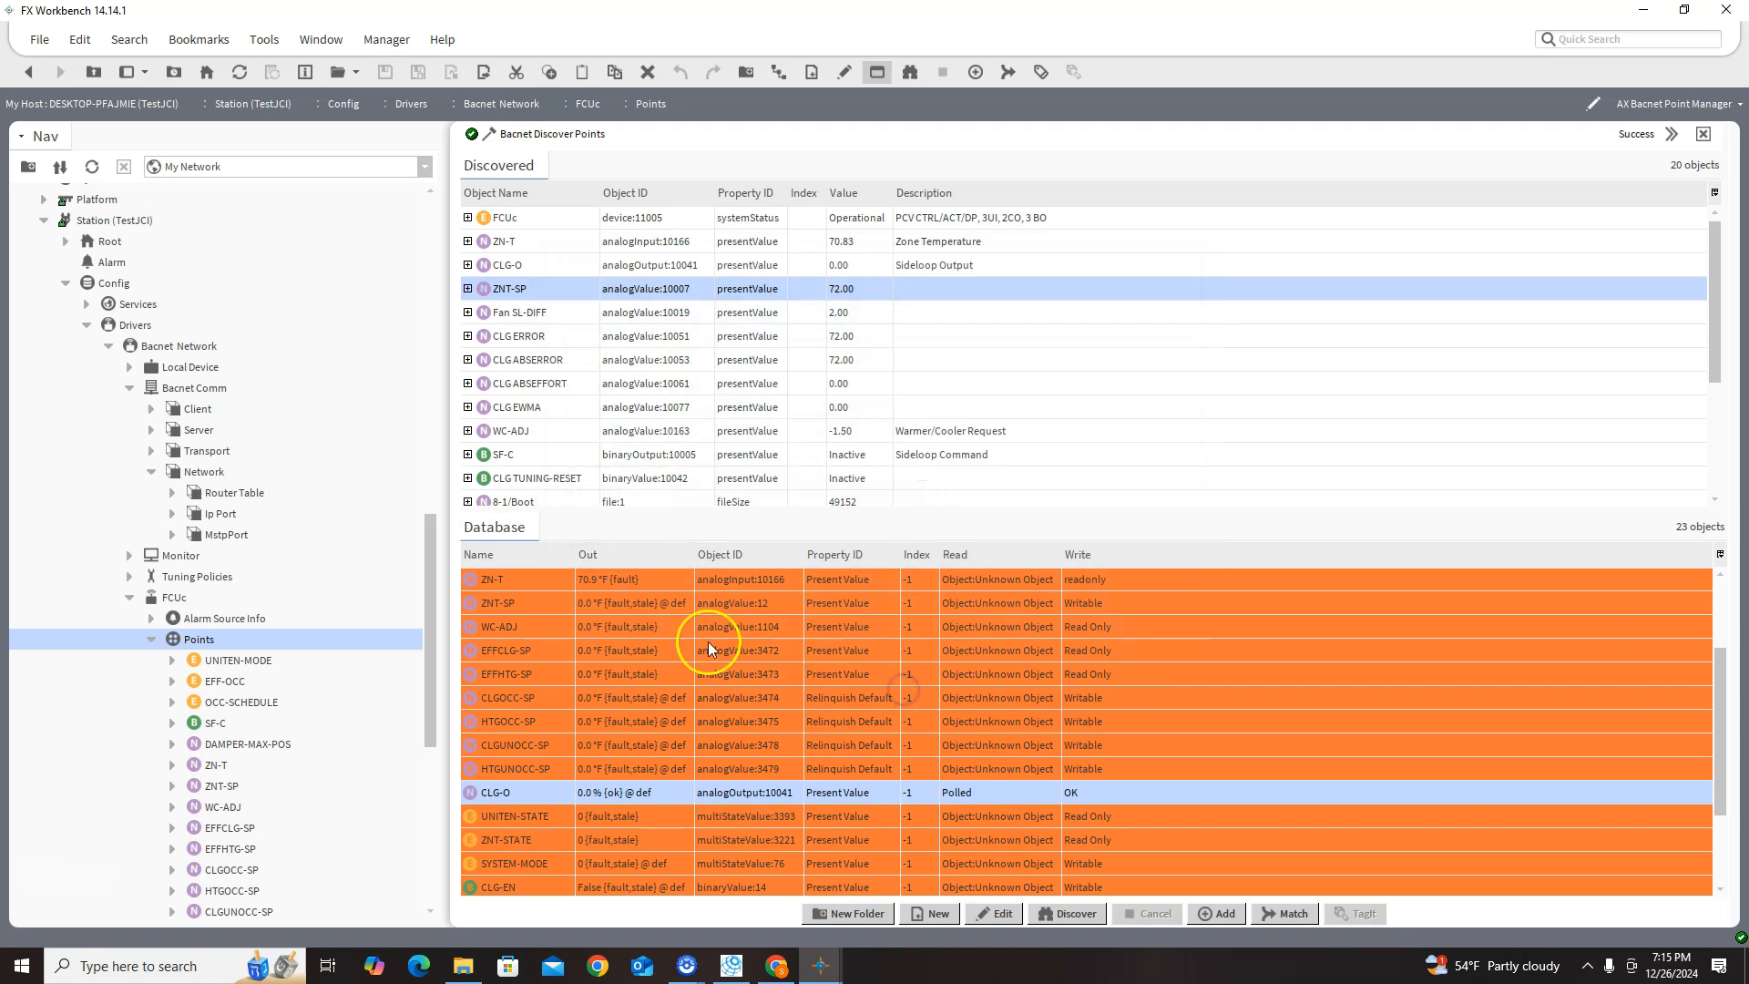
scroll(578, 633, "up", 1)
left_click(510, 629)
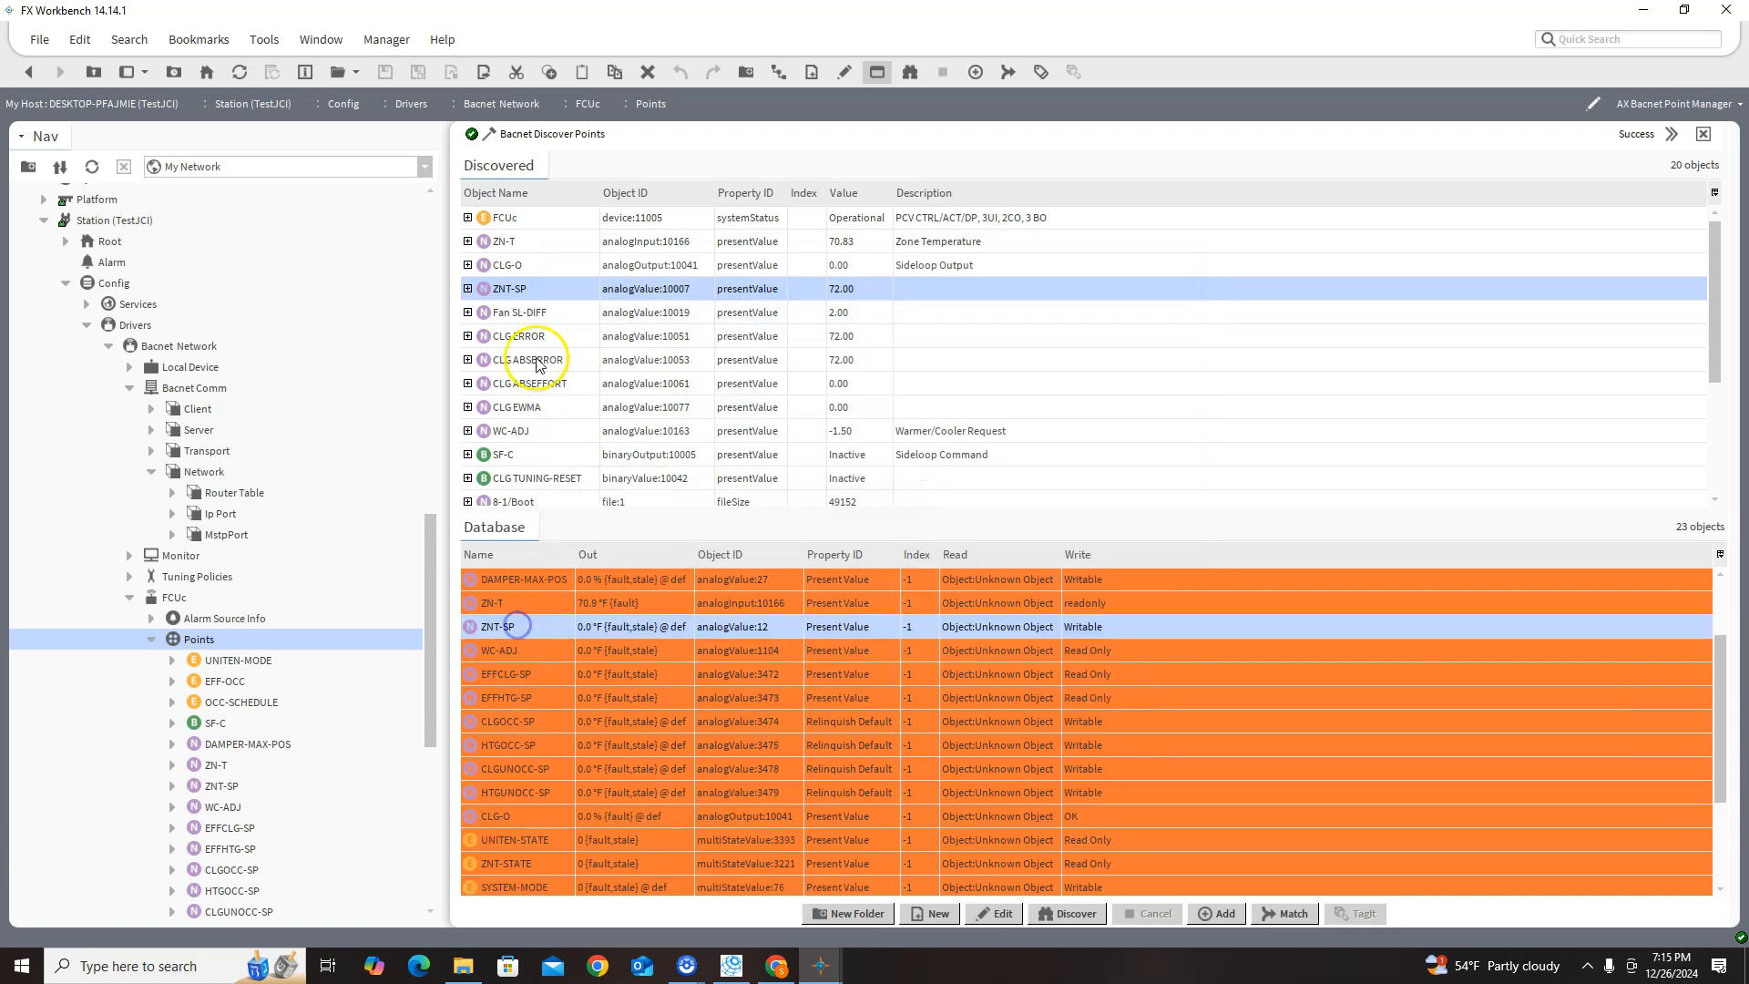
left_click(522, 289)
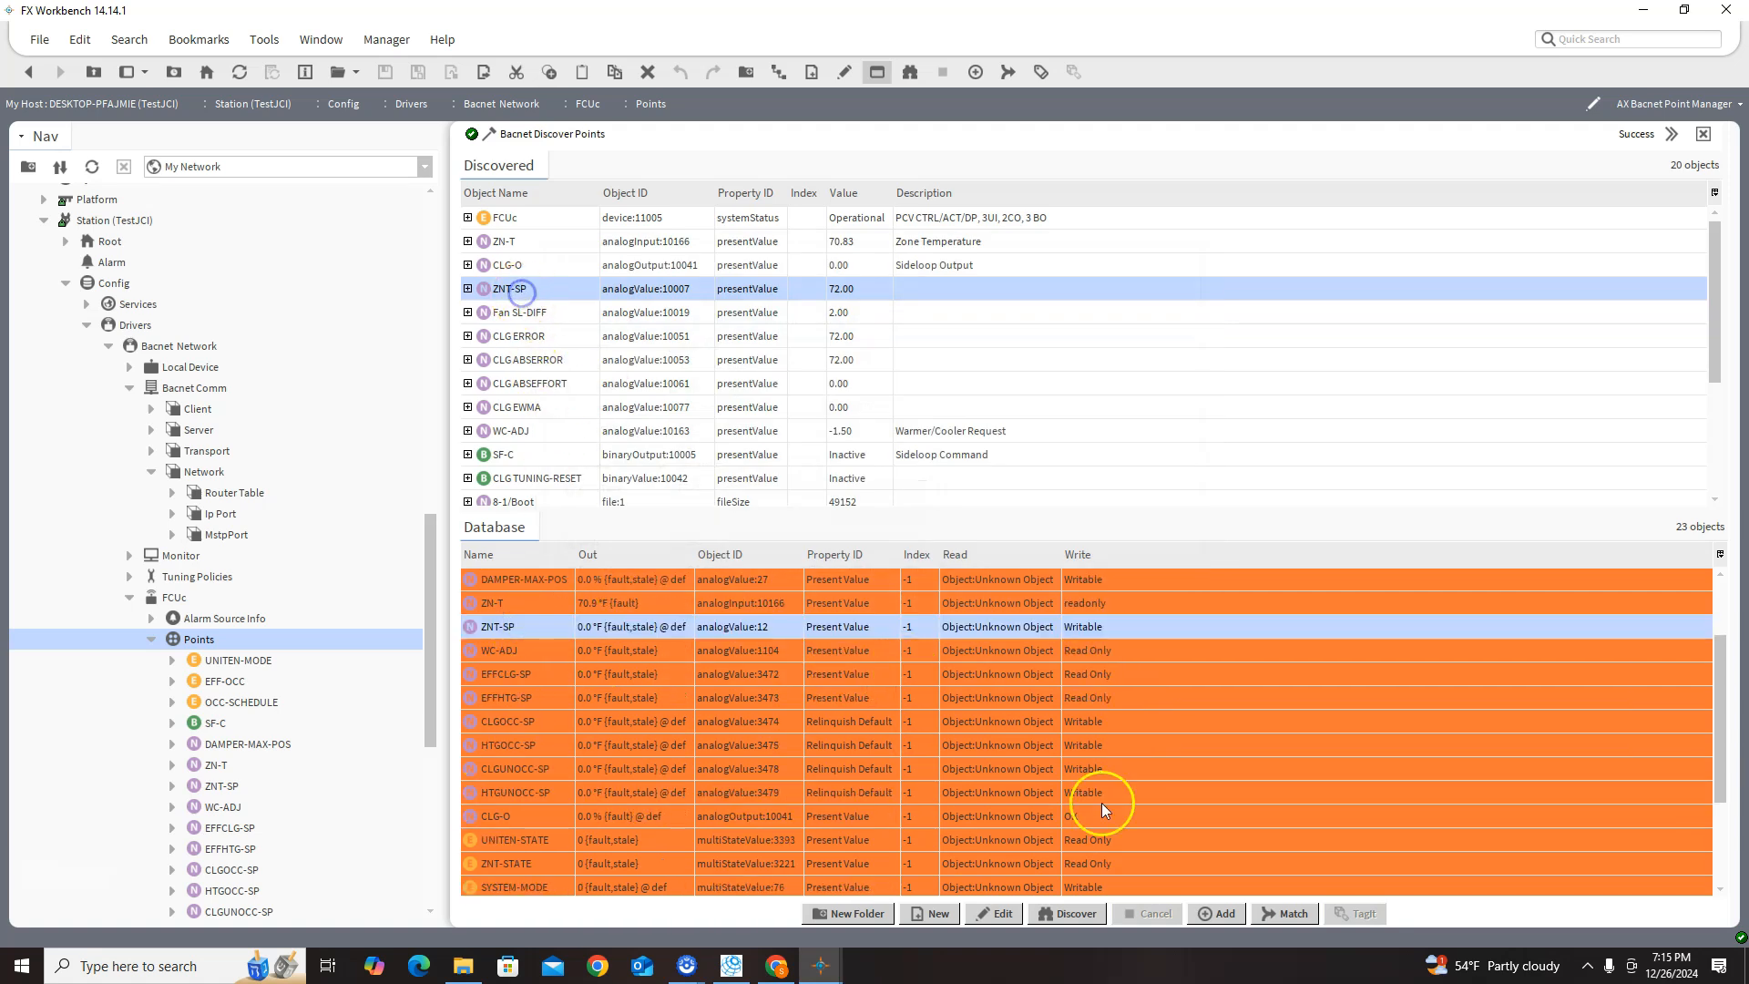
left_click(1284, 913)
left_click(732, 382)
left_click(719, 422)
left_click(845, 683)
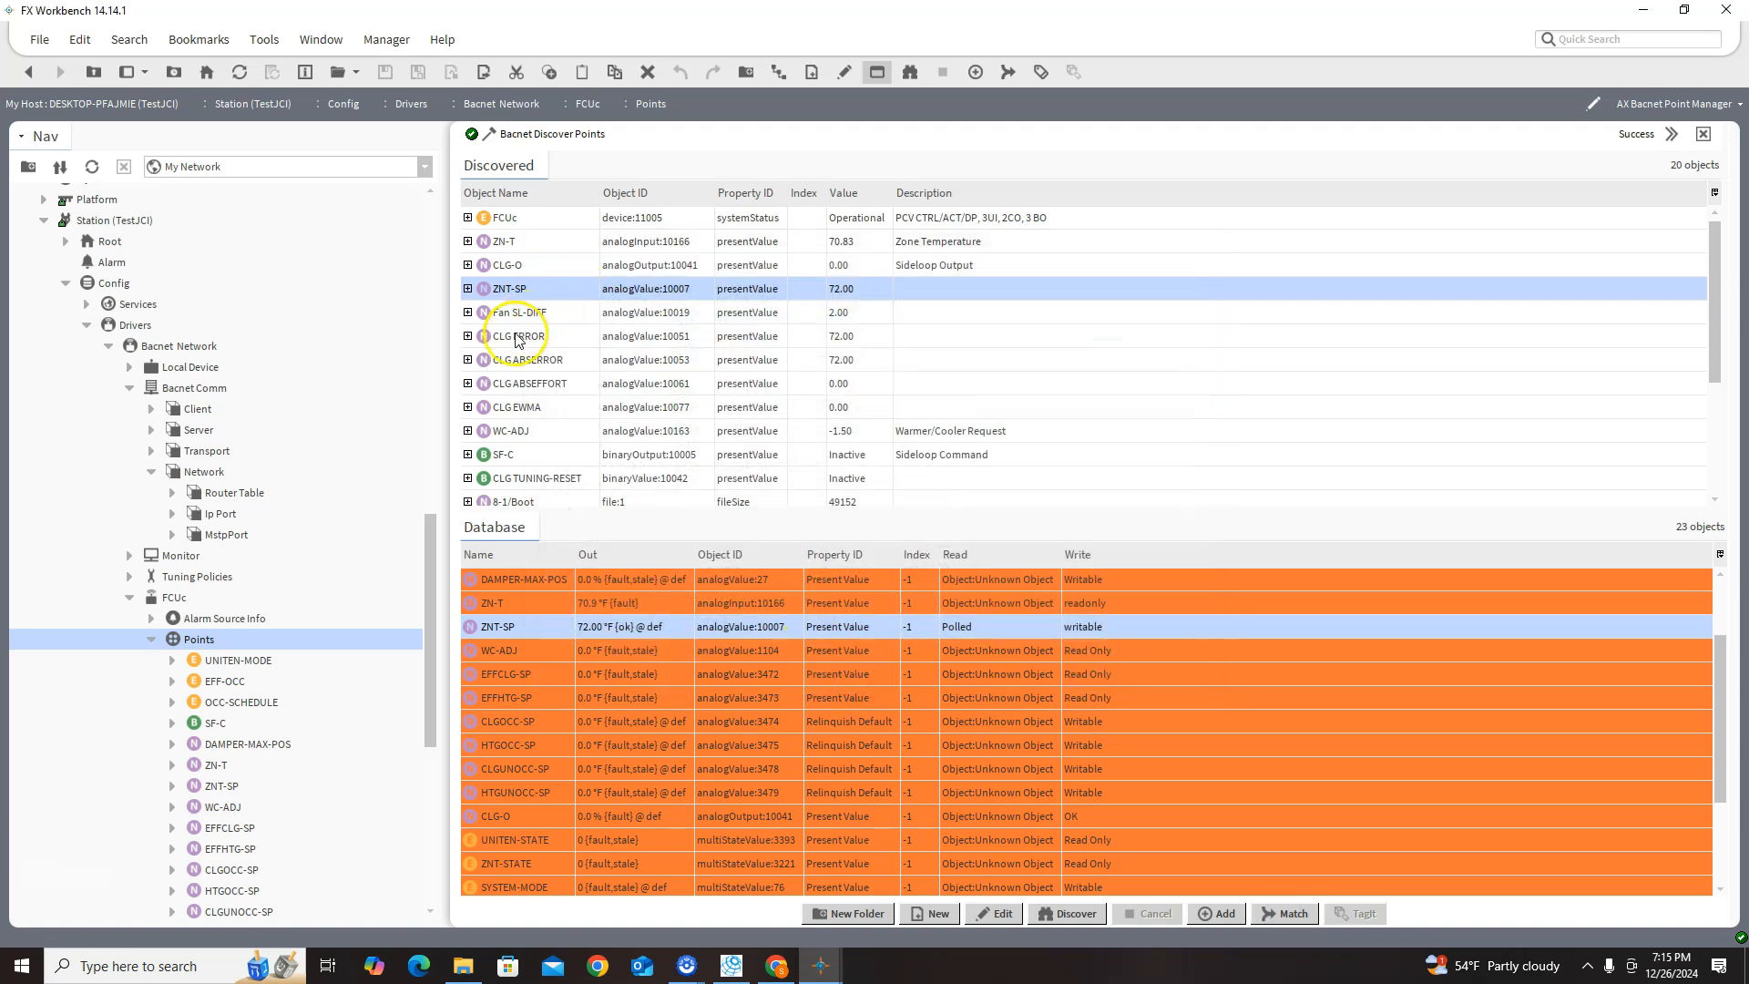
- Match the discovered SF-C object (binaryOutput:10005) with the database's SF-C point and set Enabled to true
left_click(528, 462)
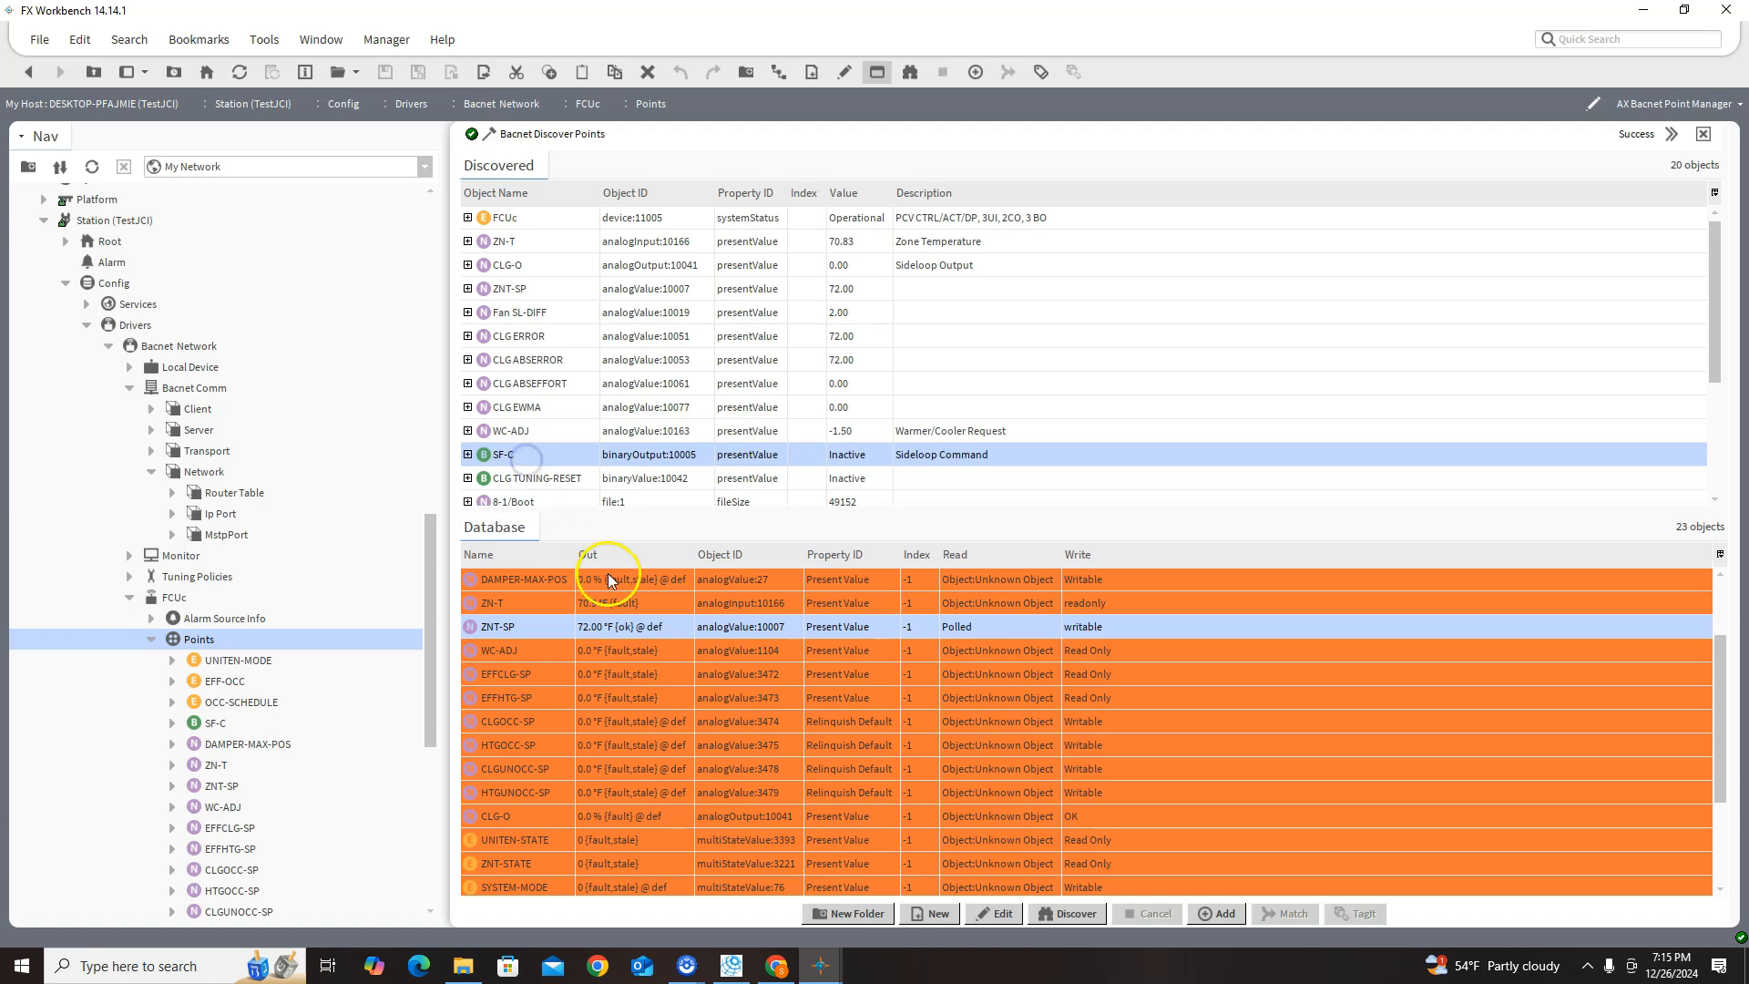
scroll(608, 729, "down", 2)
scroll(581, 818, "up", 4)
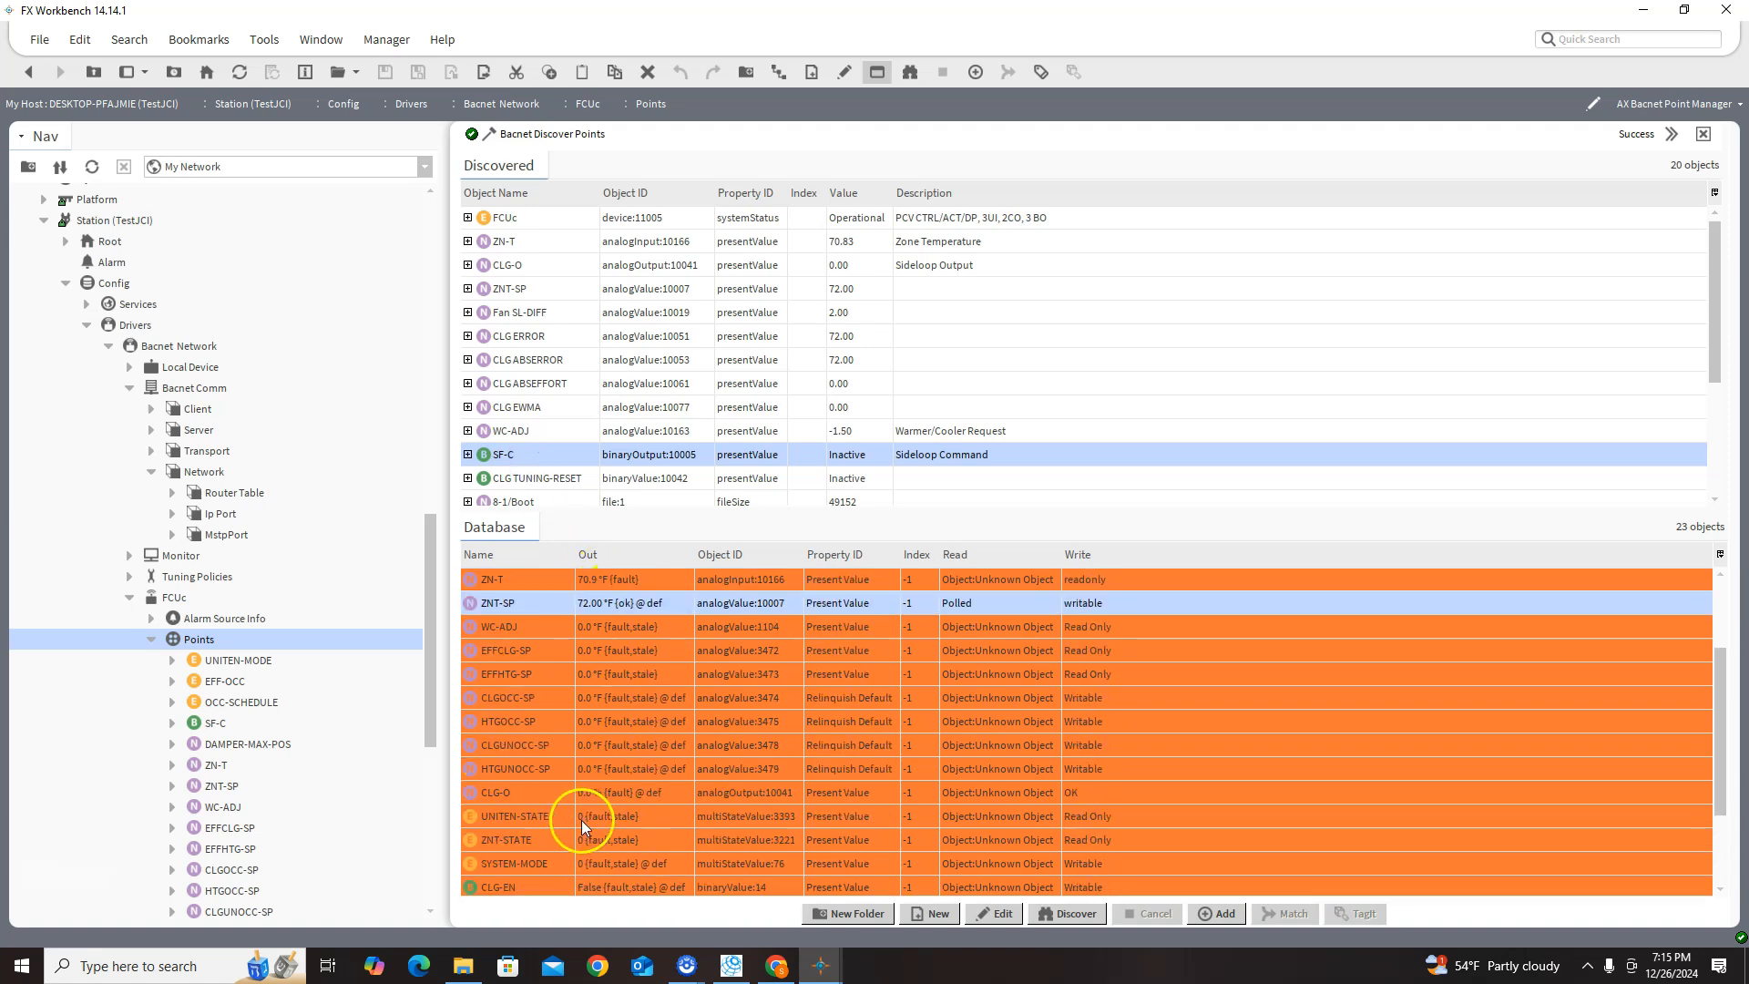
left_click(514, 650)
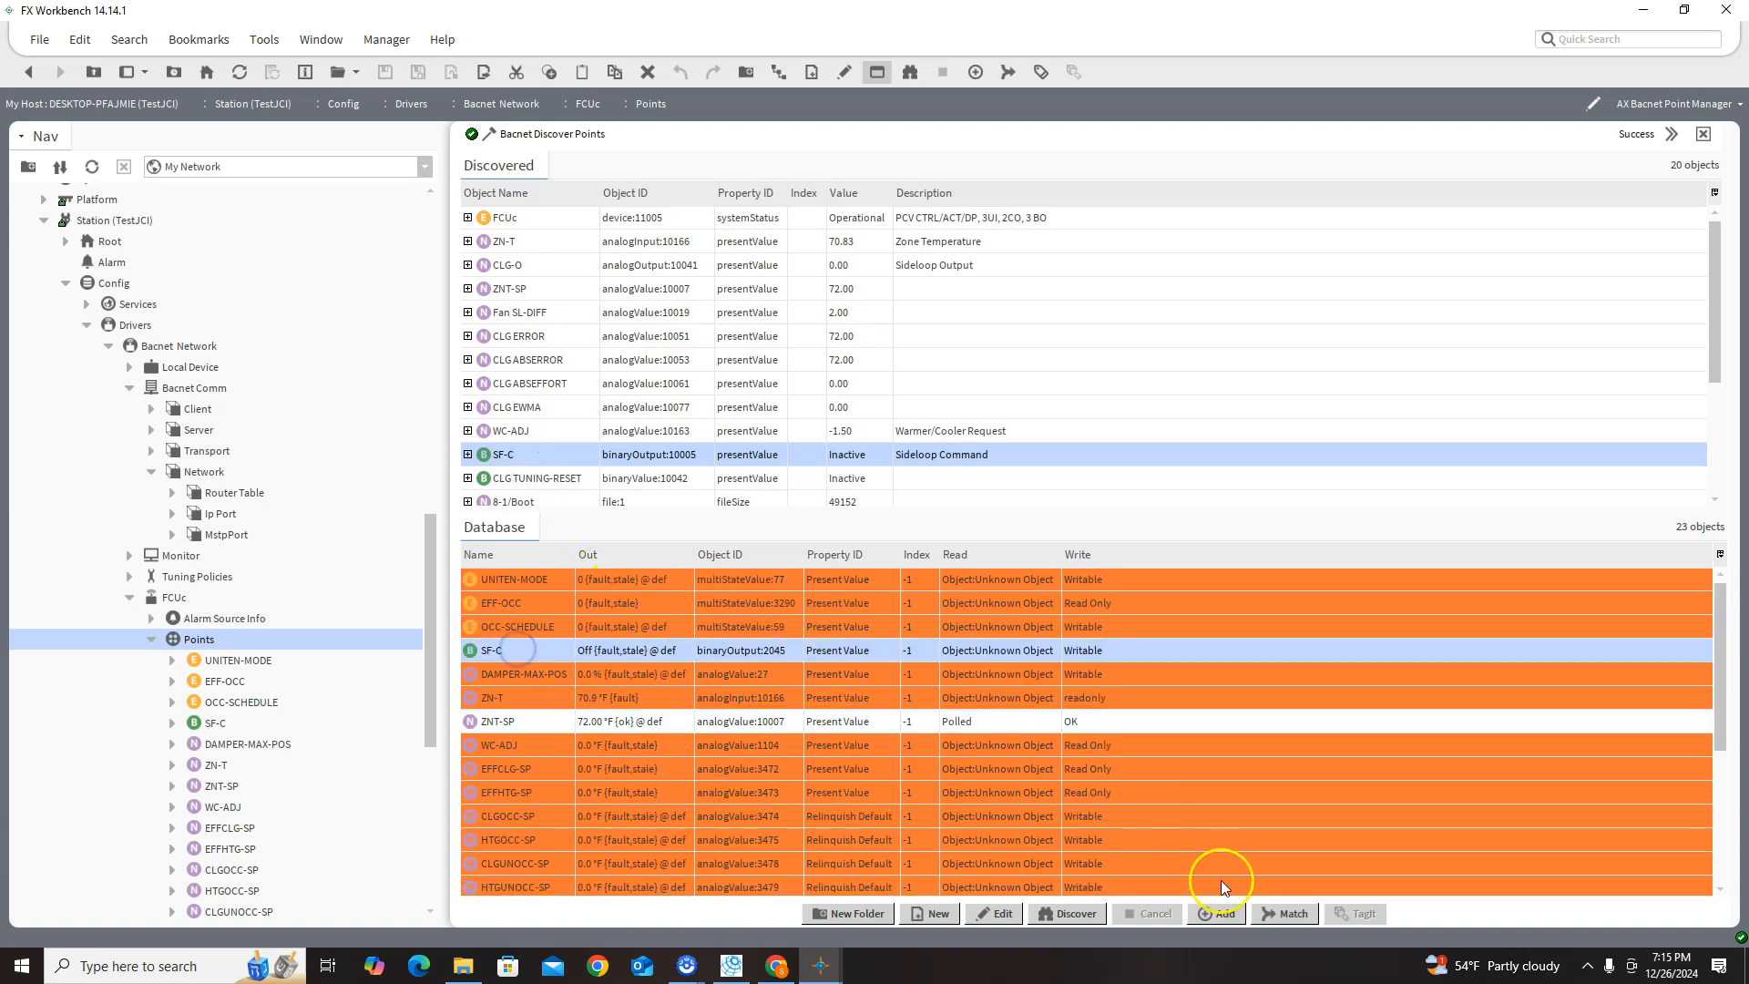
left_click(1286, 914)
left_click(734, 382)
left_click(706, 421)
left_click(846, 683)
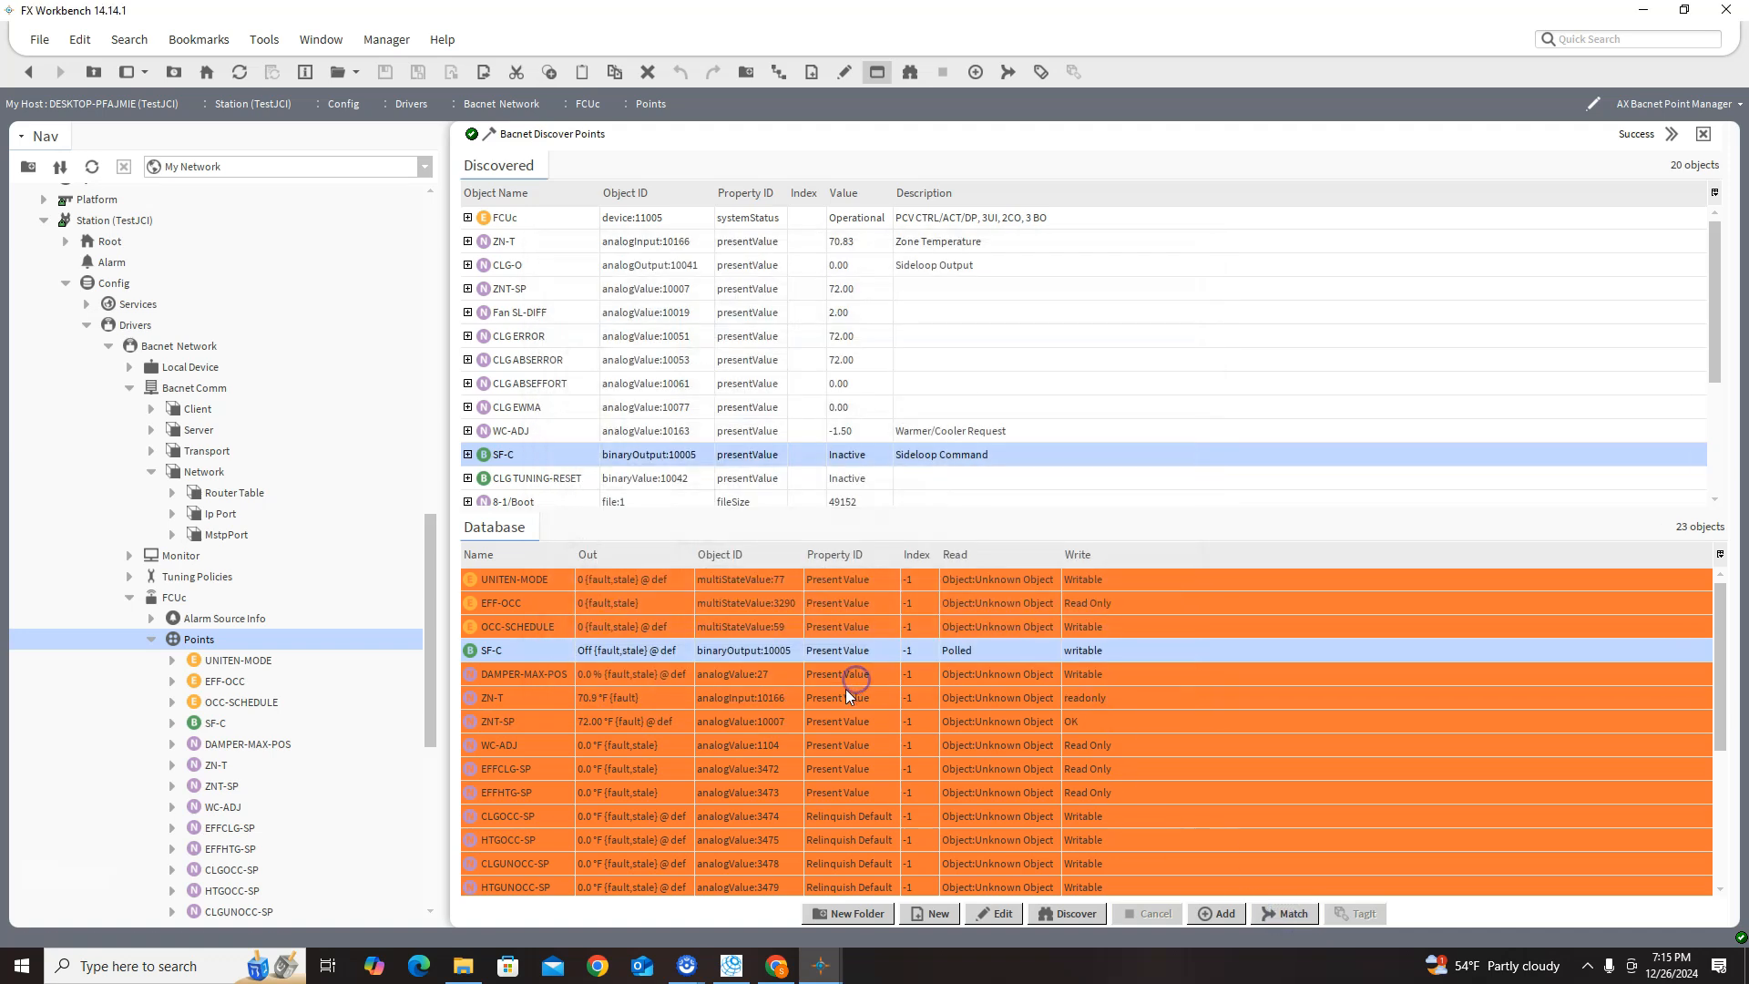
- Delete the unmatched UNITEN-MODE, EFF-OCC, OCC-SCHEDULE and DAMPER-MAX-POS points from the database
left_click(535, 580)
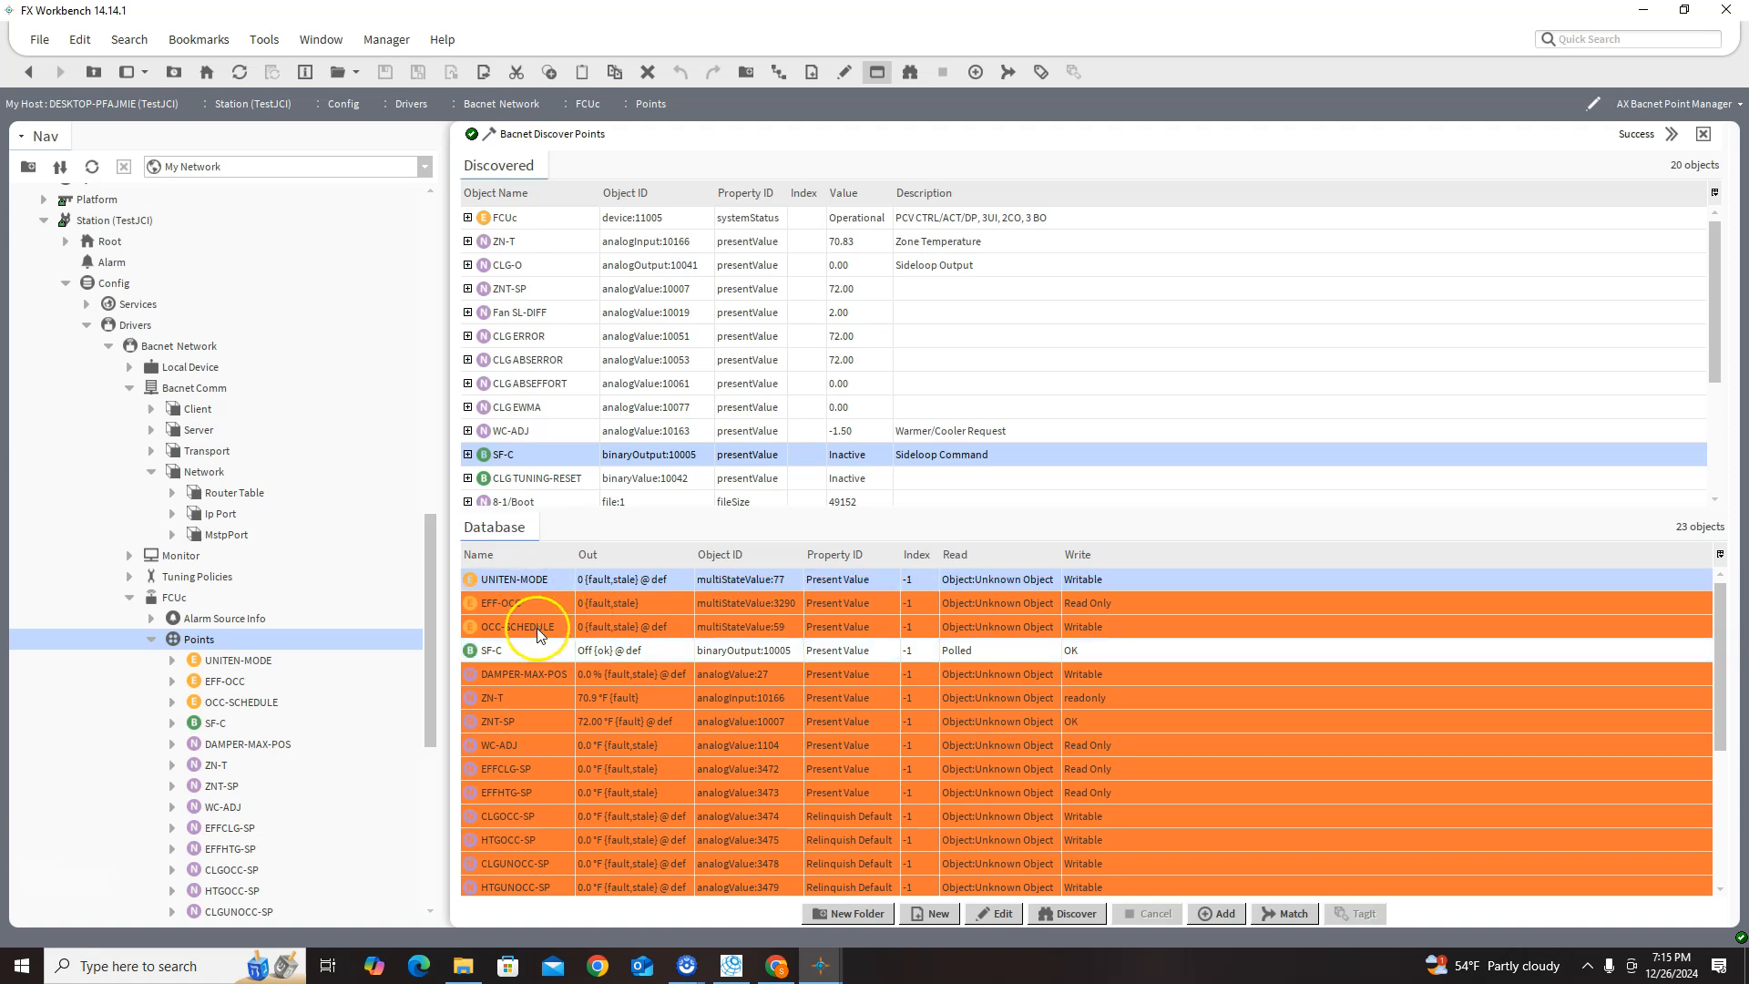
left_click(538, 629, "shift")
key("Delete")
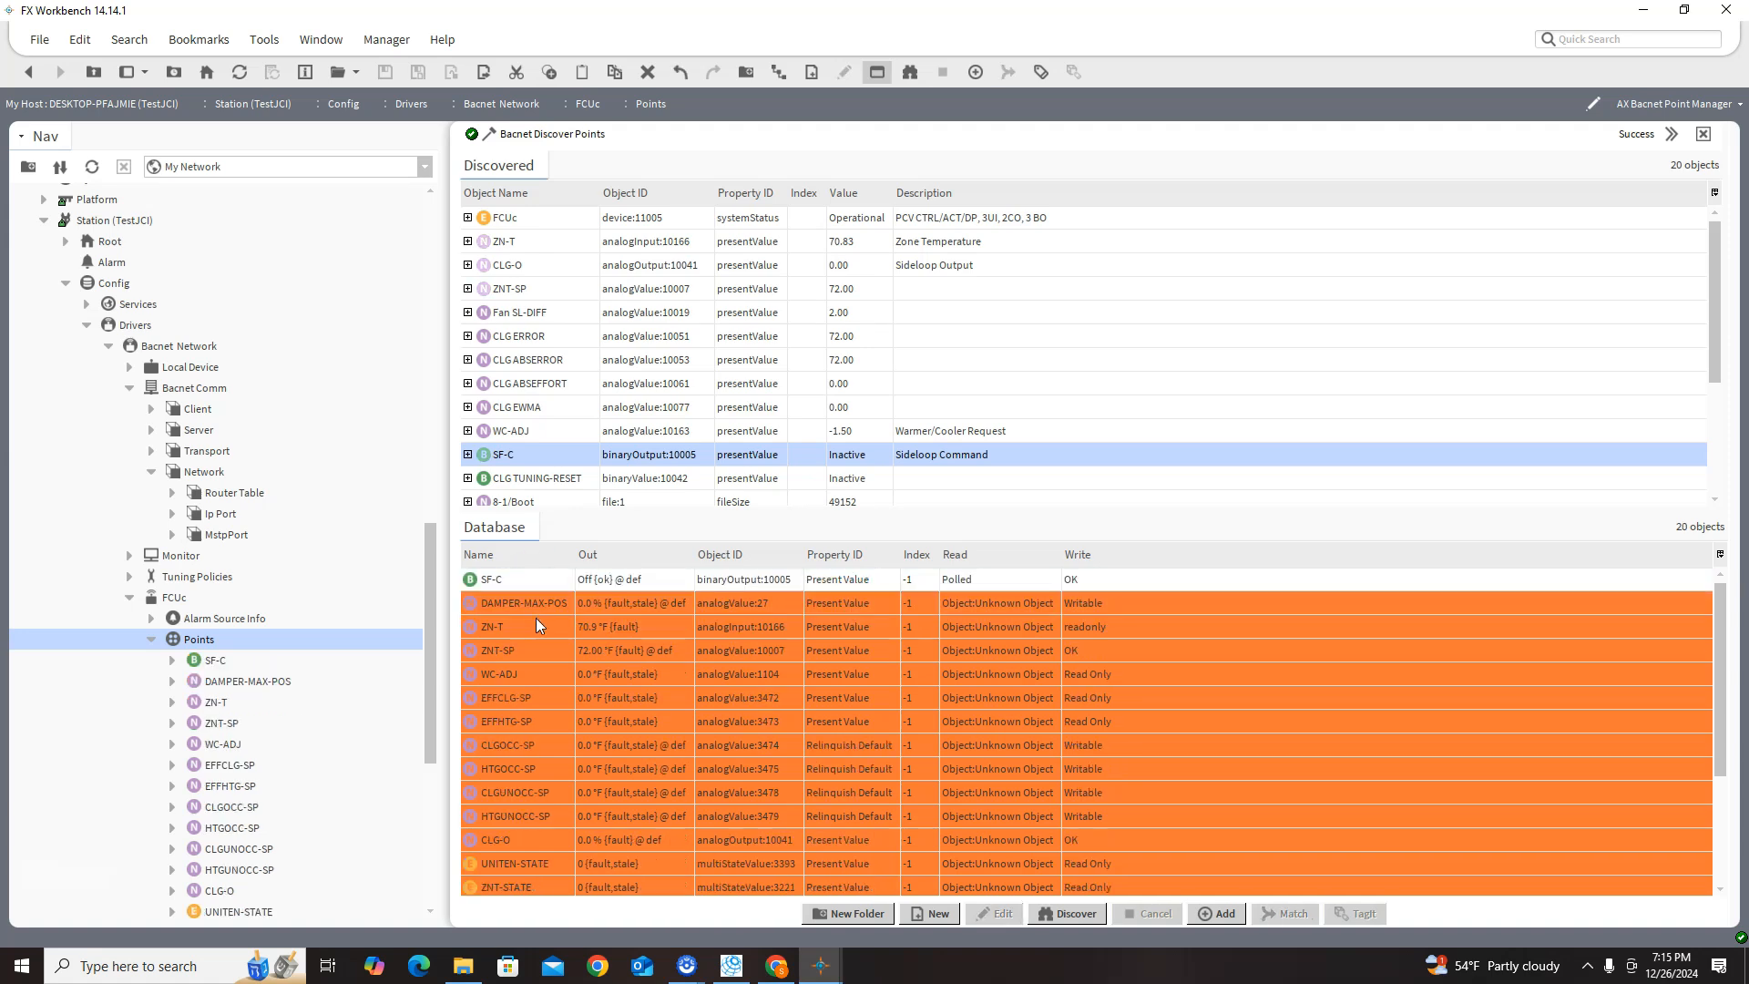
left_click(530, 605)
key("Delete")
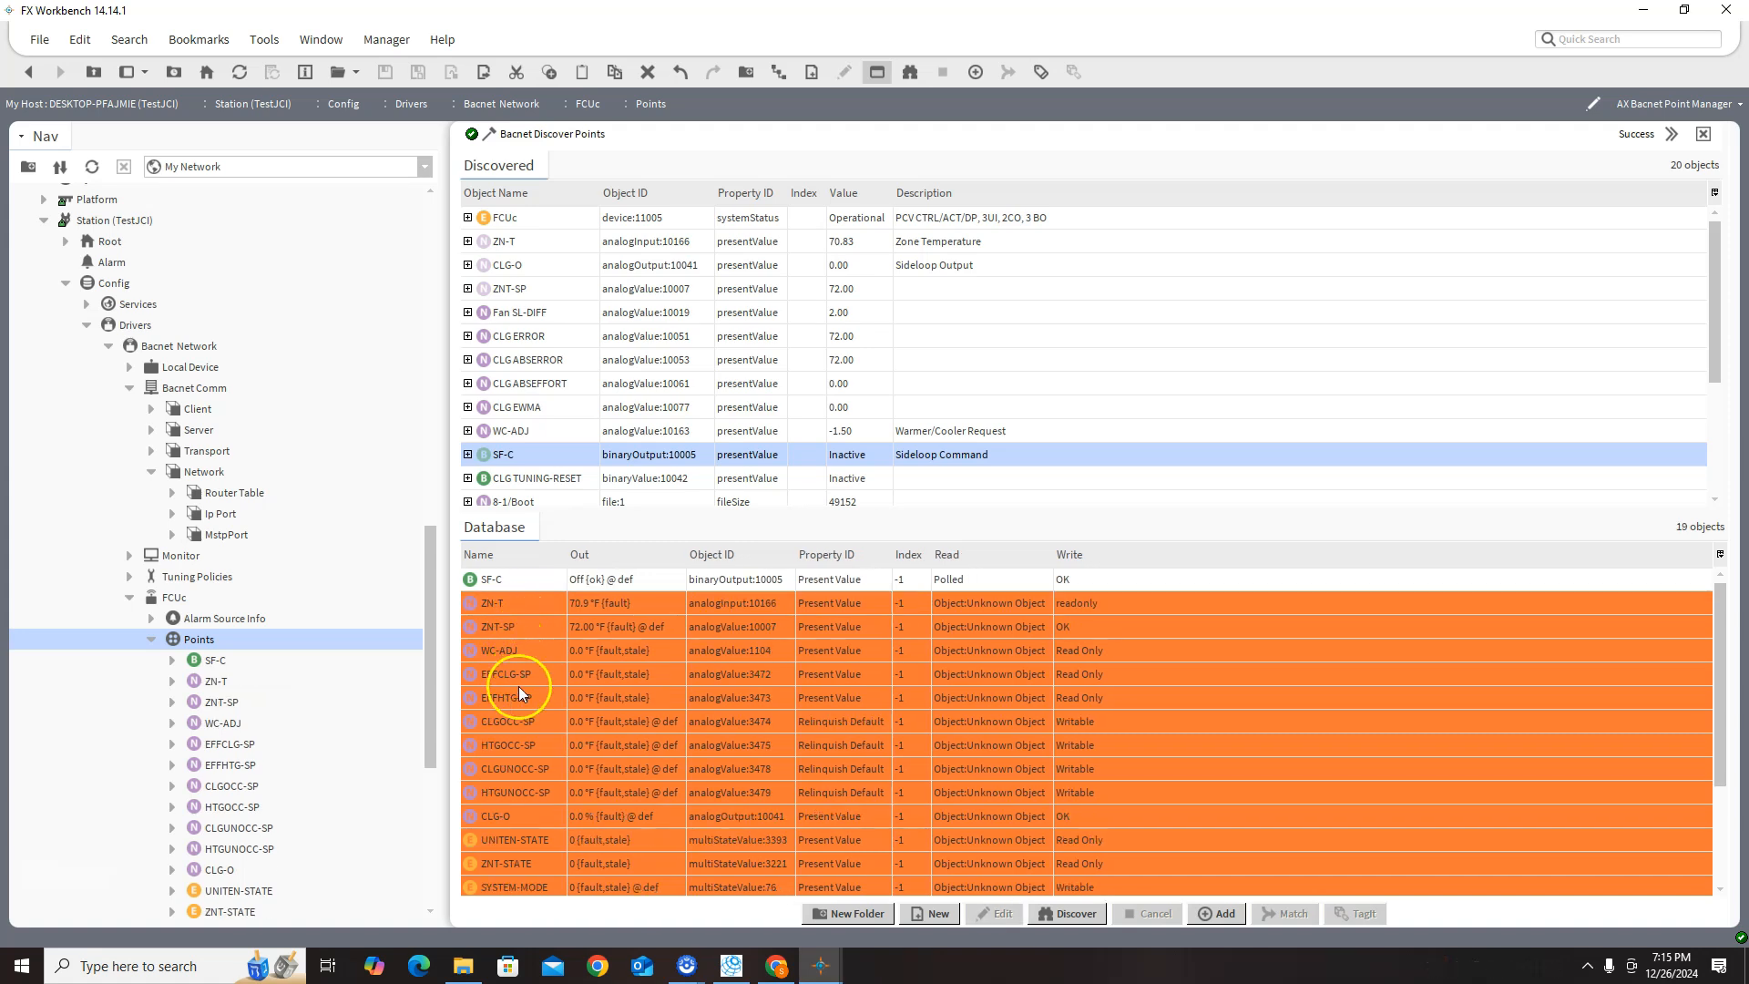
- Match the discovered WC-ADJ object (analogValue:10163) with the WC-ADJ point in the database
left_click(510, 650)
scroll(533, 490, "down", 3)
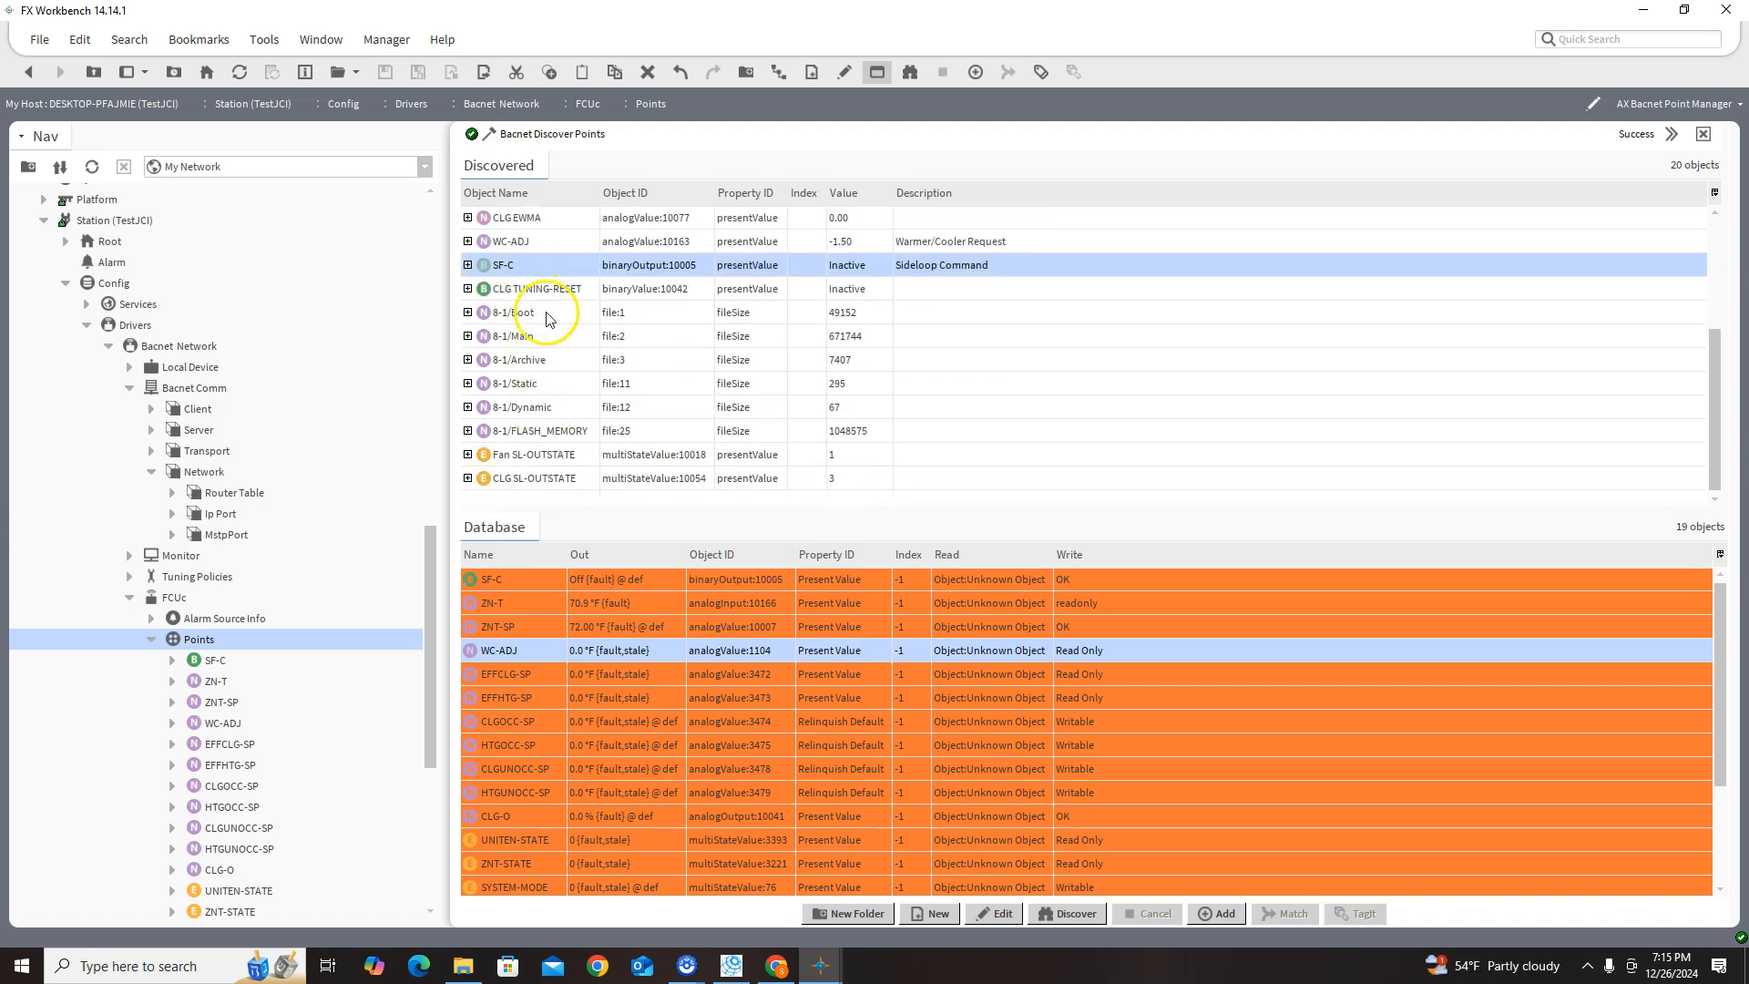
left_click(523, 242)
left_click(1288, 914)
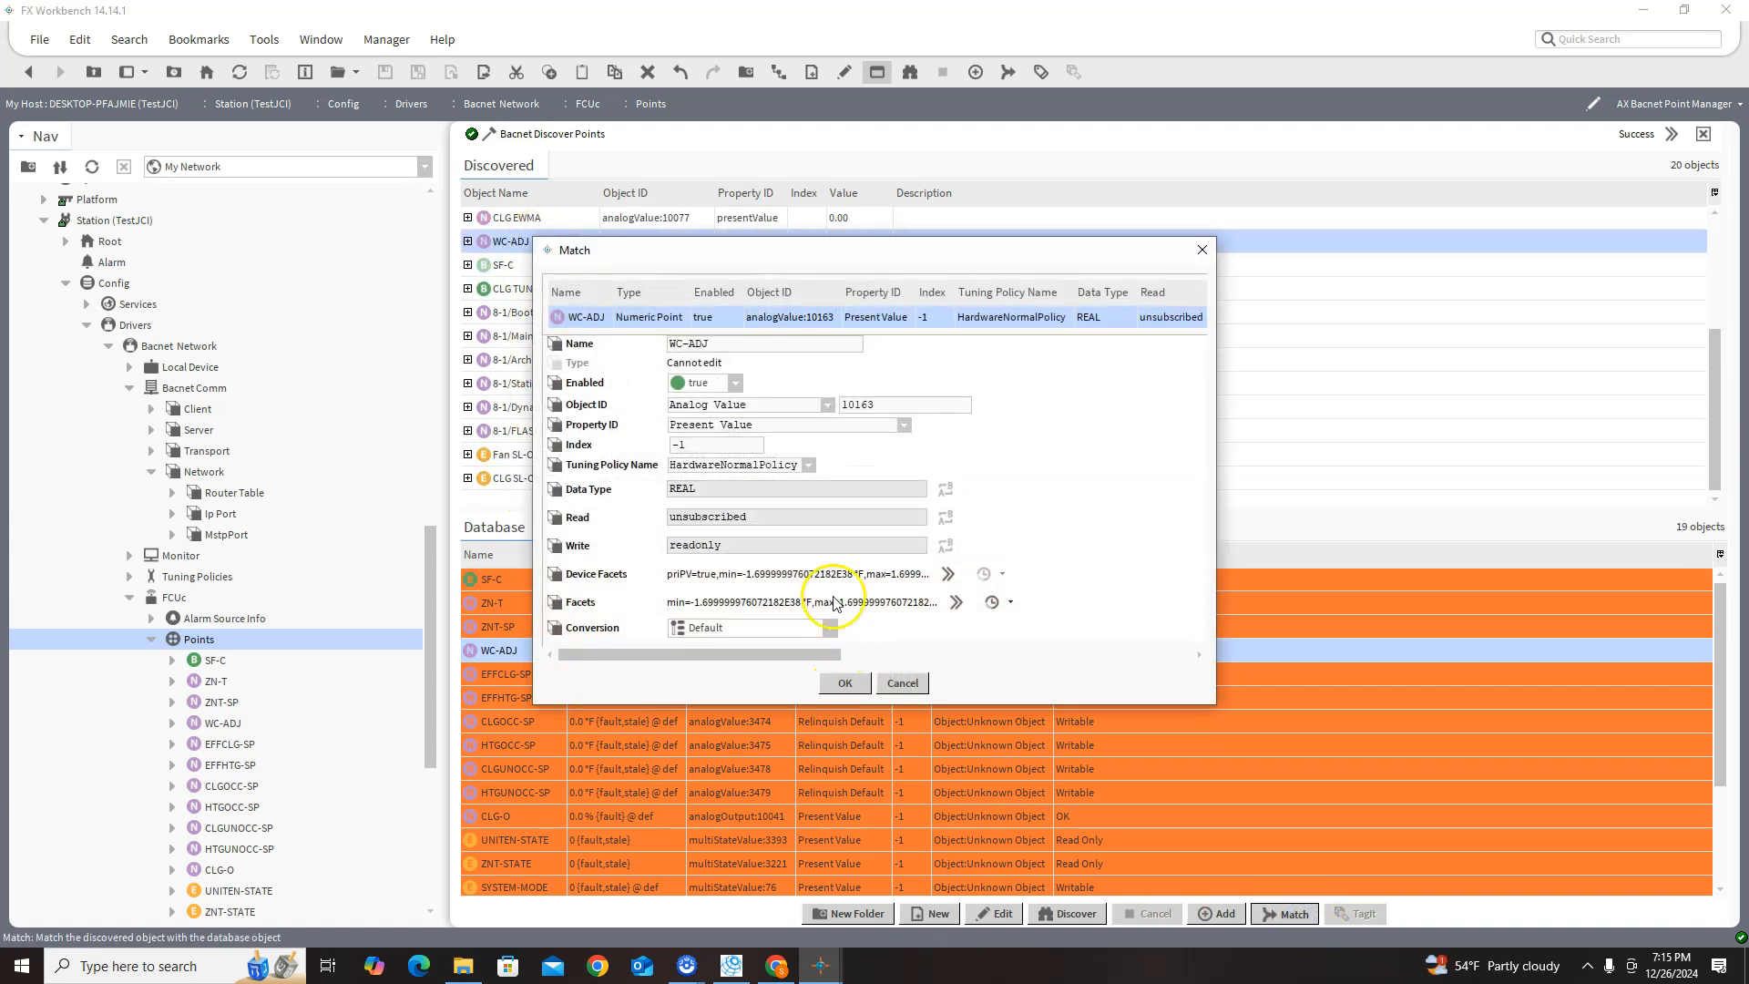
left_click(845, 682)
- Delete the remaining unmatched database points, EFFCLG-SP through HTGUNOCC-SP and UNITEN-STATE through UNOCC-DIFF
left_click(525, 678)
left_click(529, 794, "shift")
key("Delete")
left_click(535, 698)
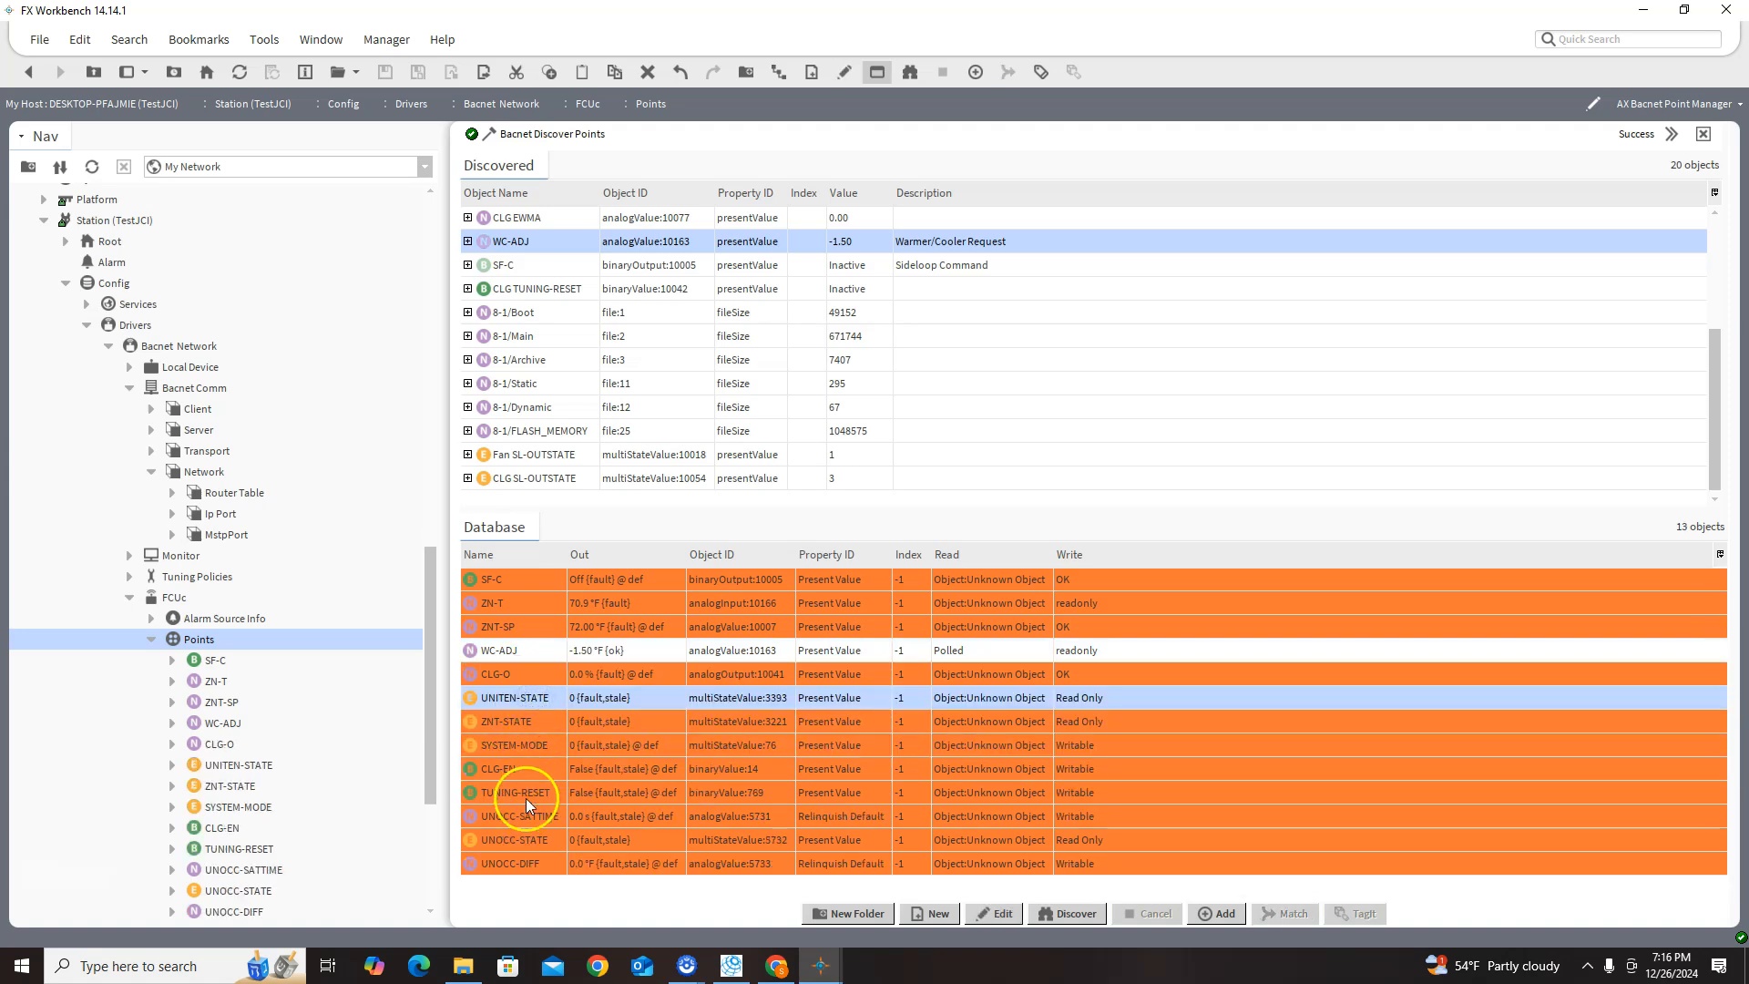
left_click(534, 866, "shift")
key("Delete")
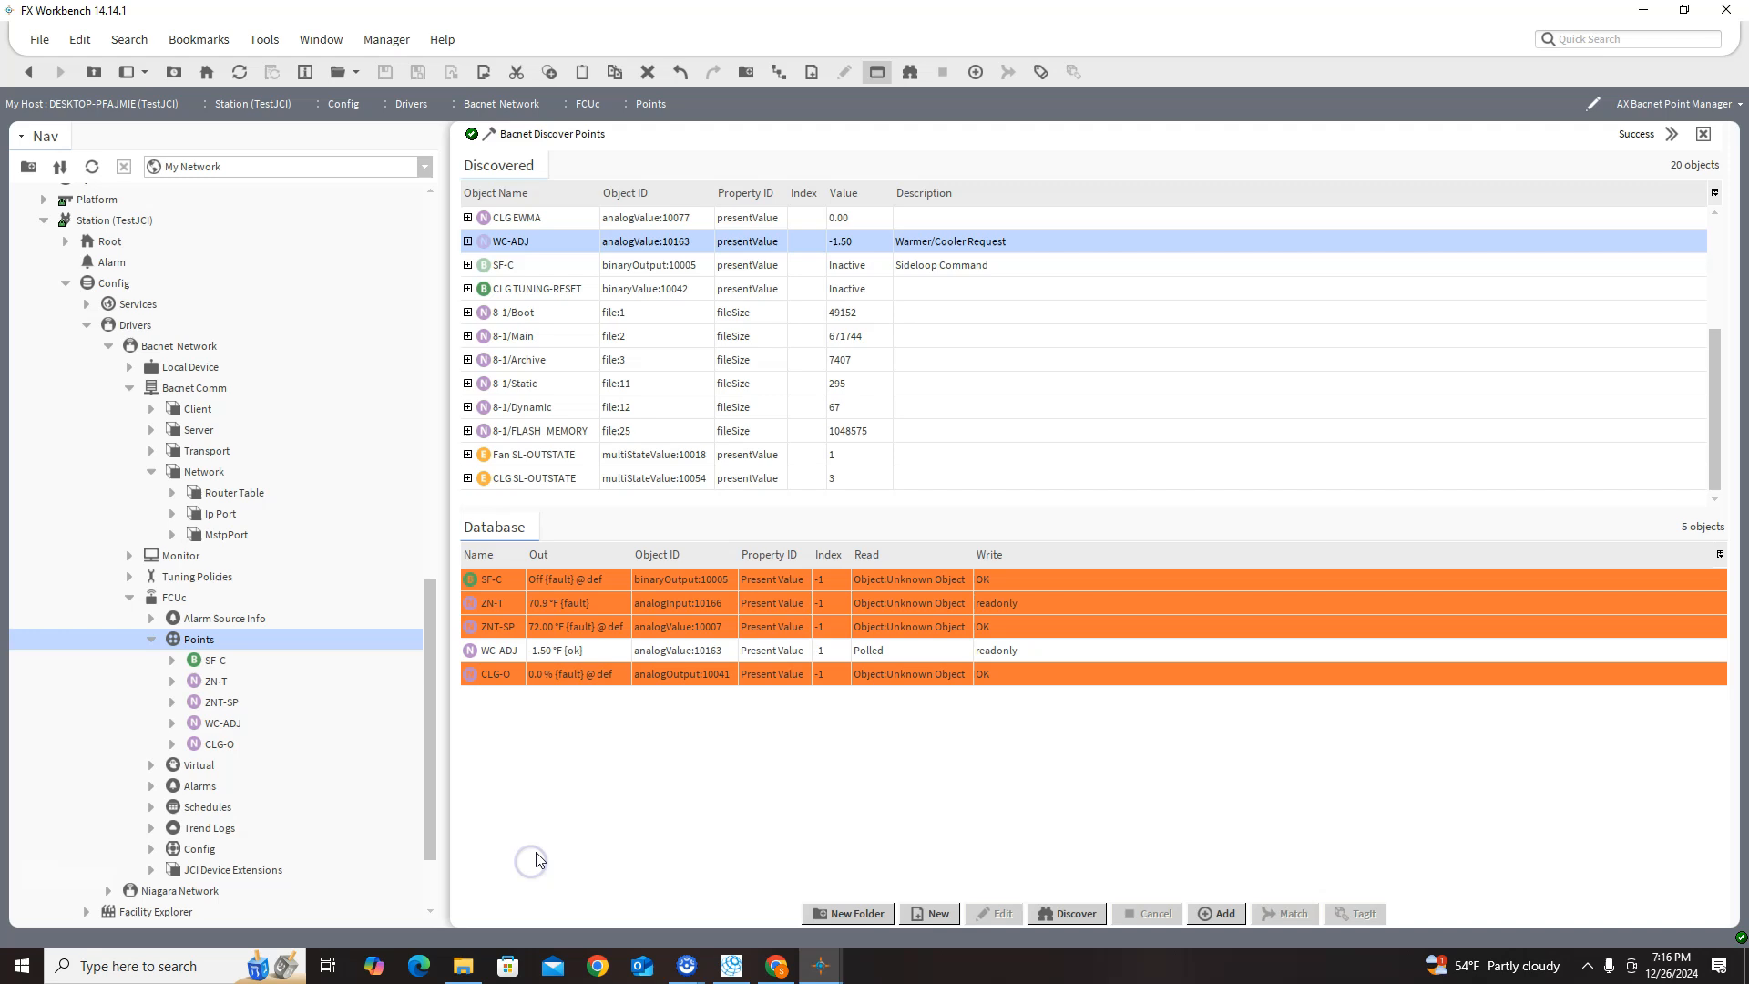
- Delete the five matched points from SF-C to CLG-O, and undo that deletion to restore them
left_click(501, 587)
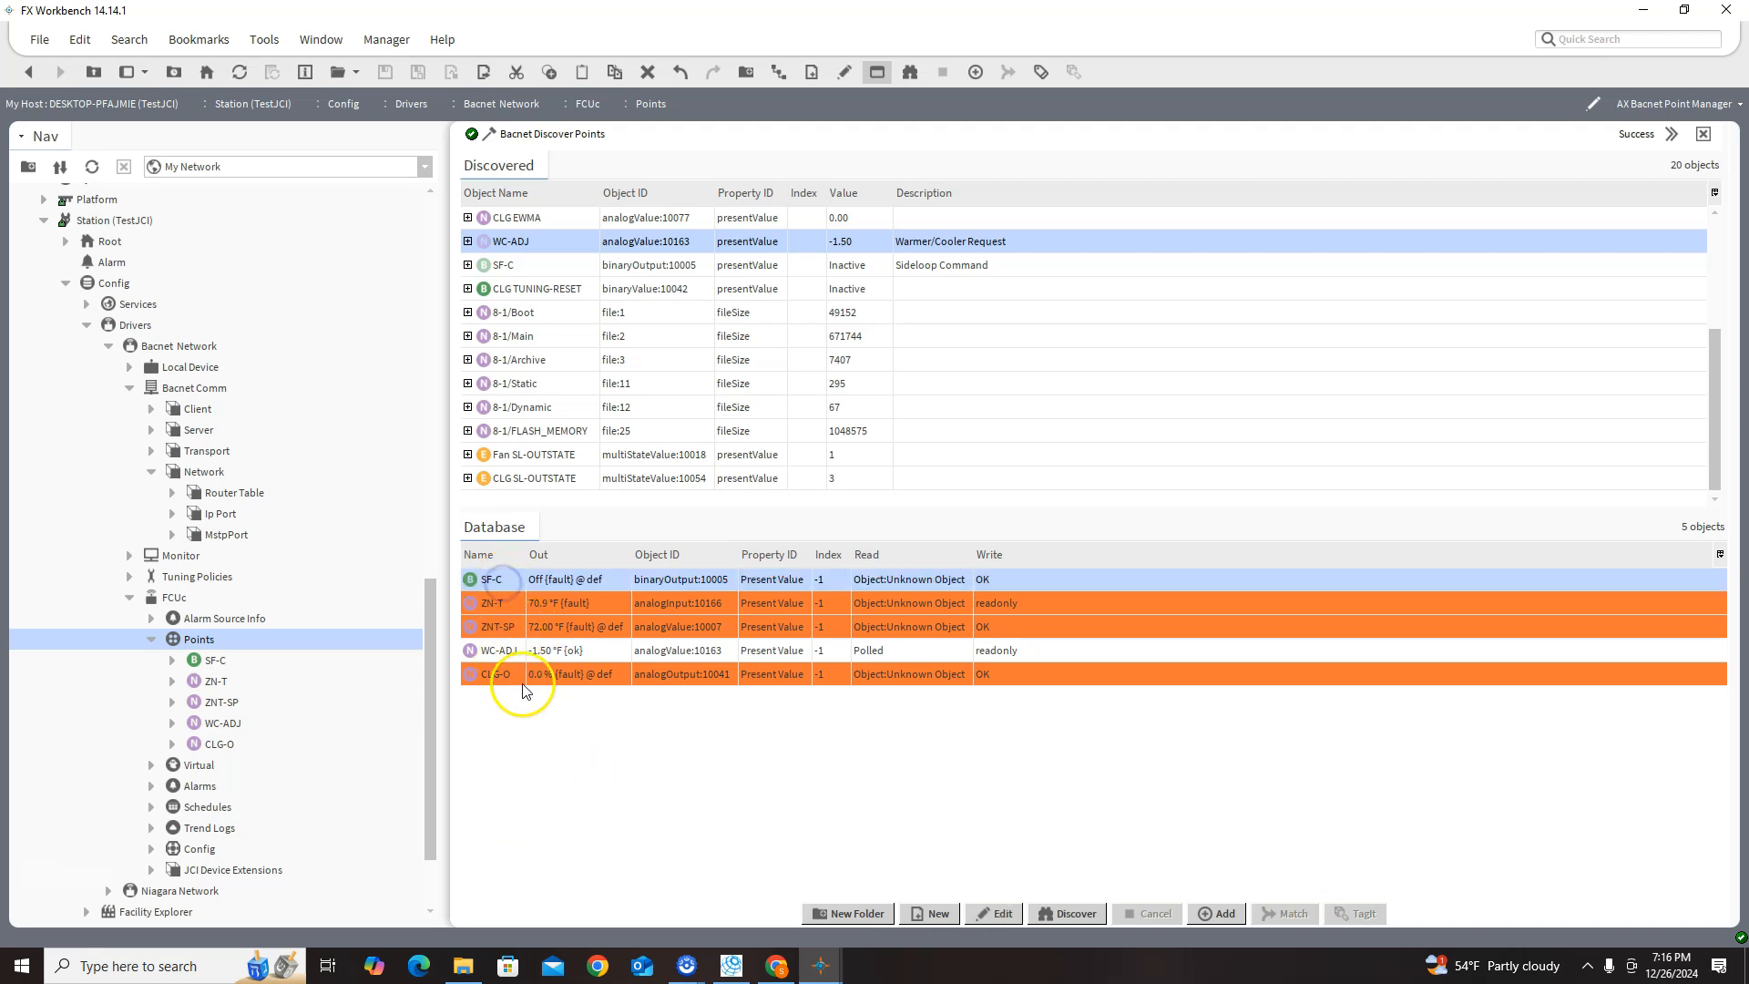
left_click(517, 674, "shift")
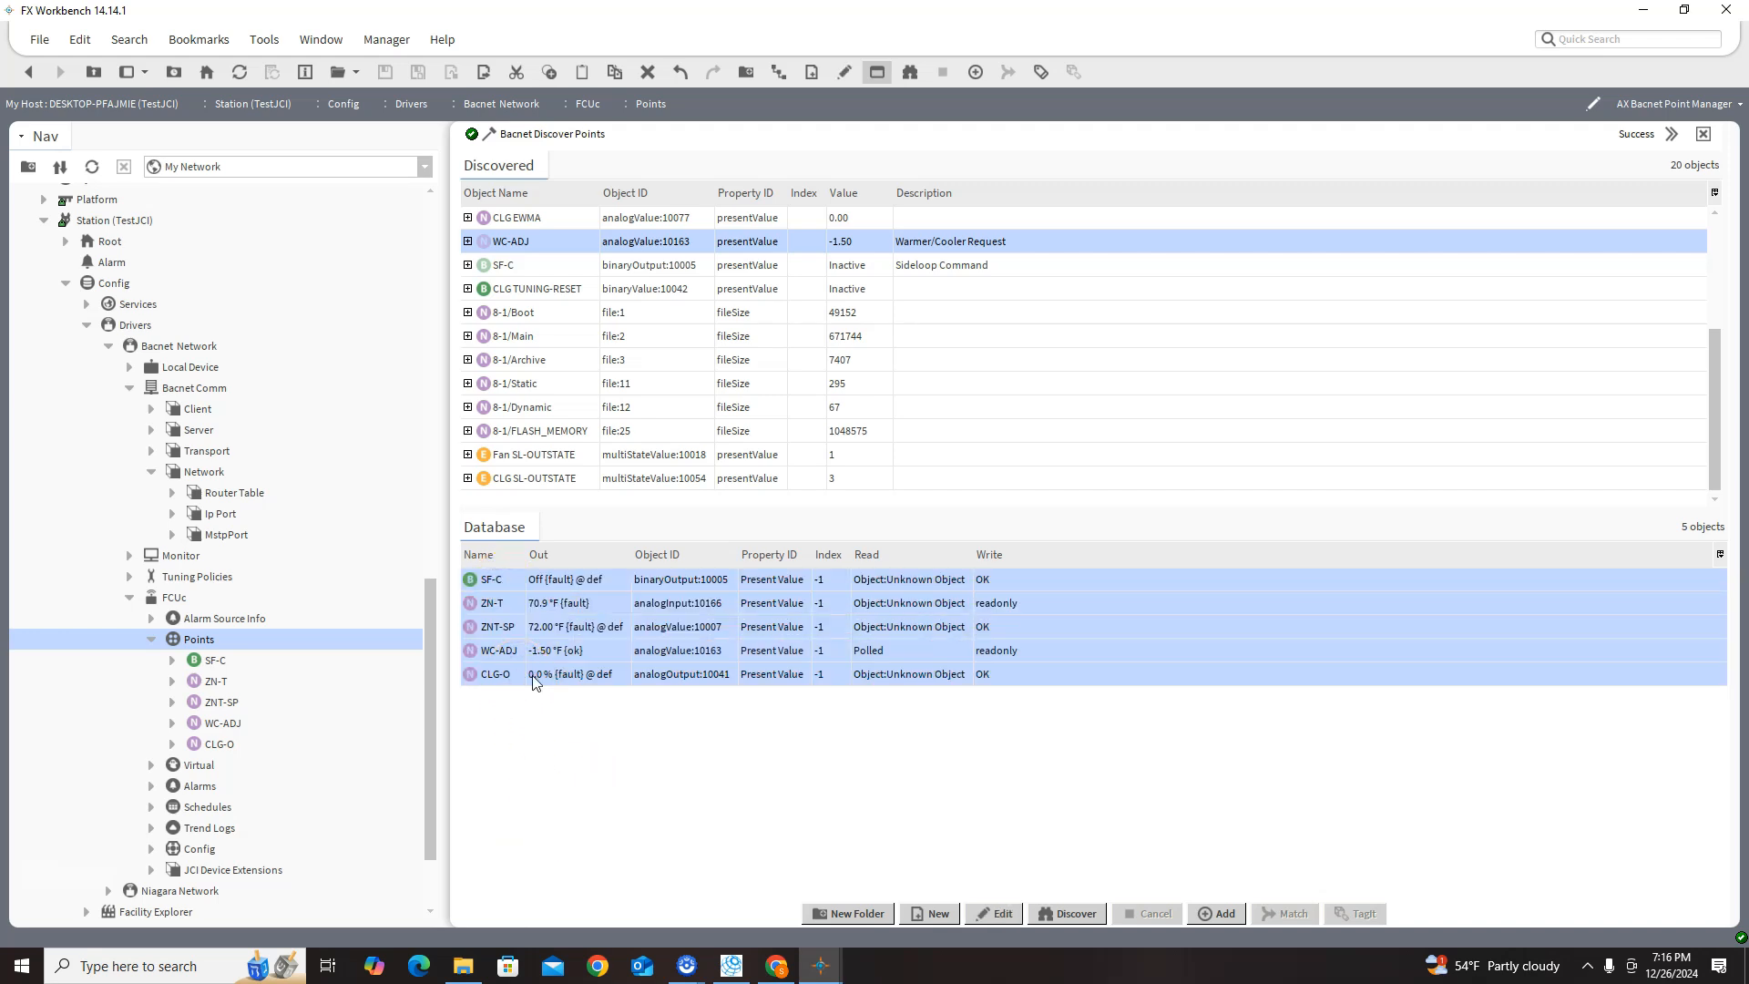
key("Delete")
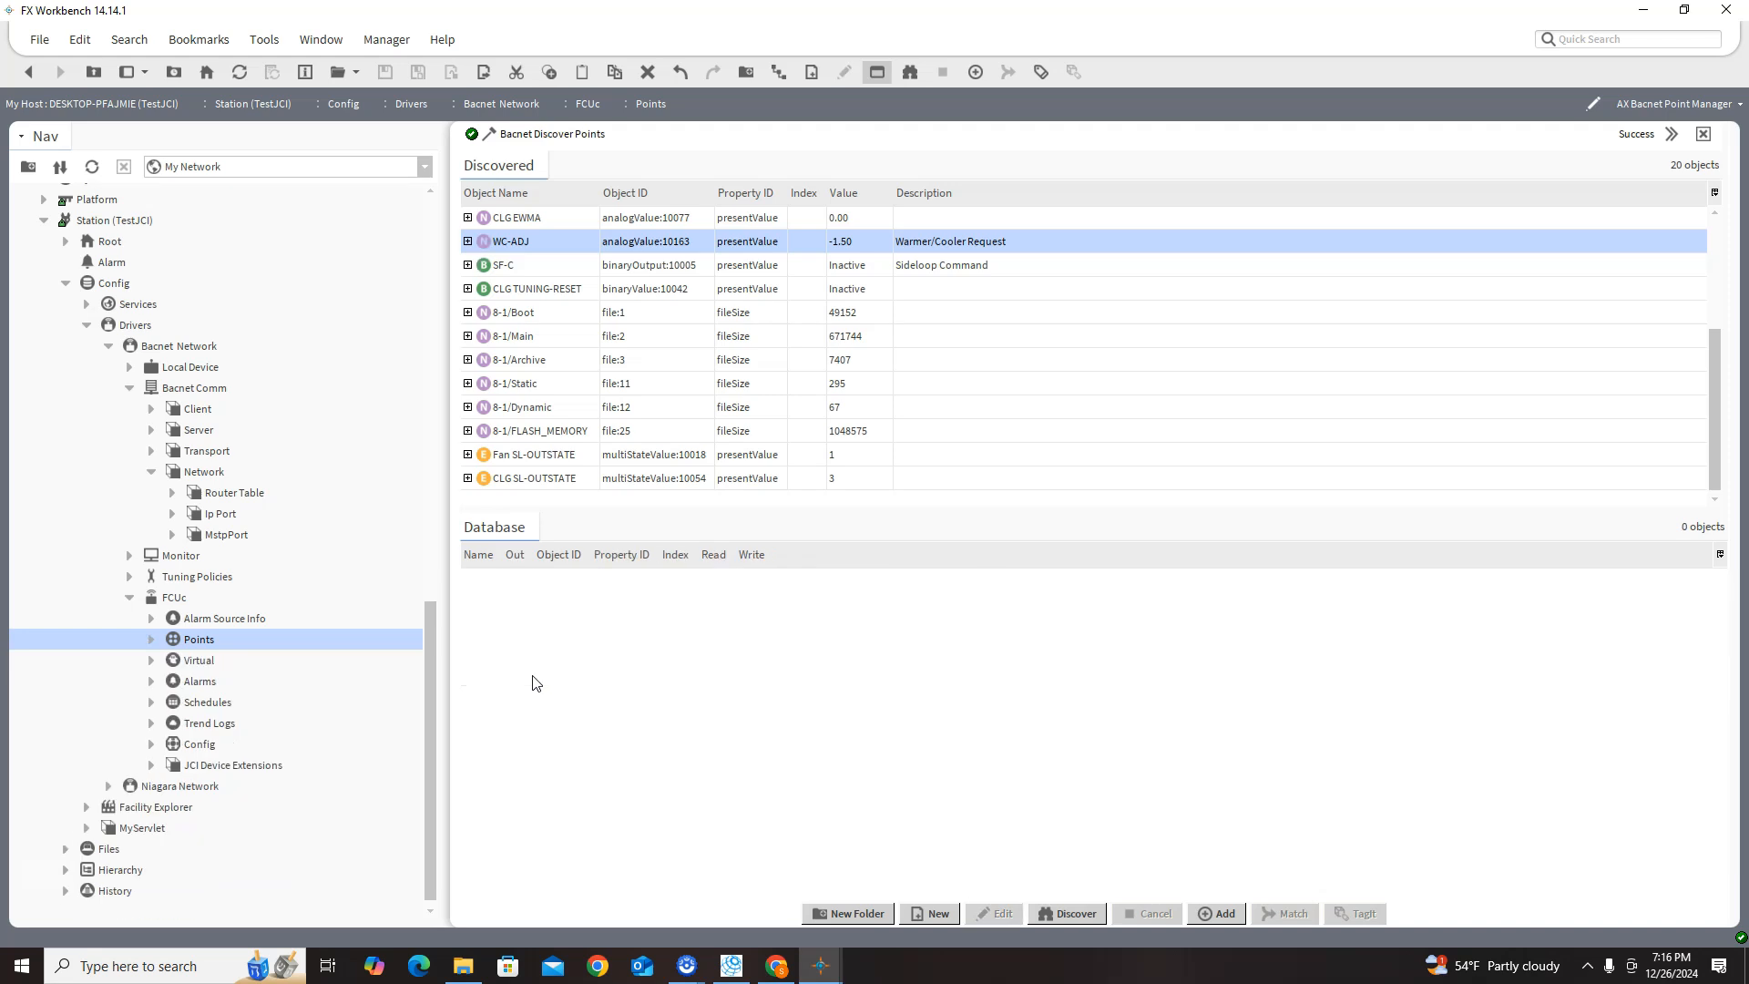
key("ctrl+z")
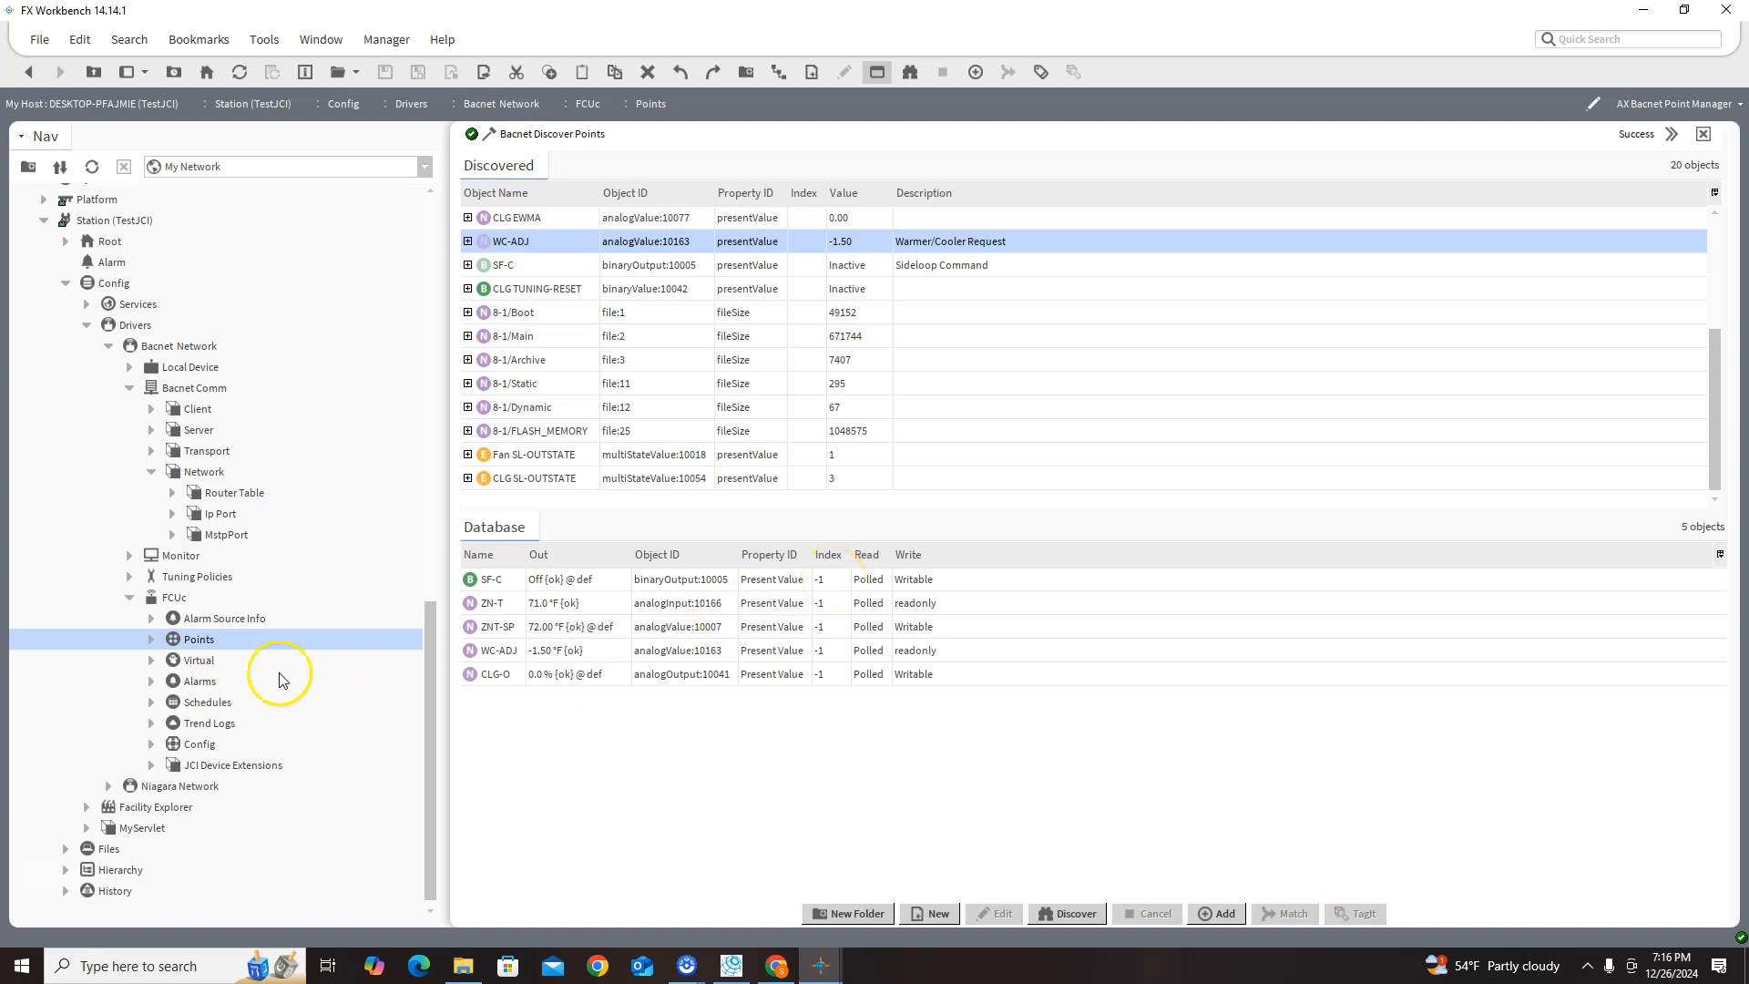
- Open the FCUc device's graphic to view its matched points
double_click(175, 599)
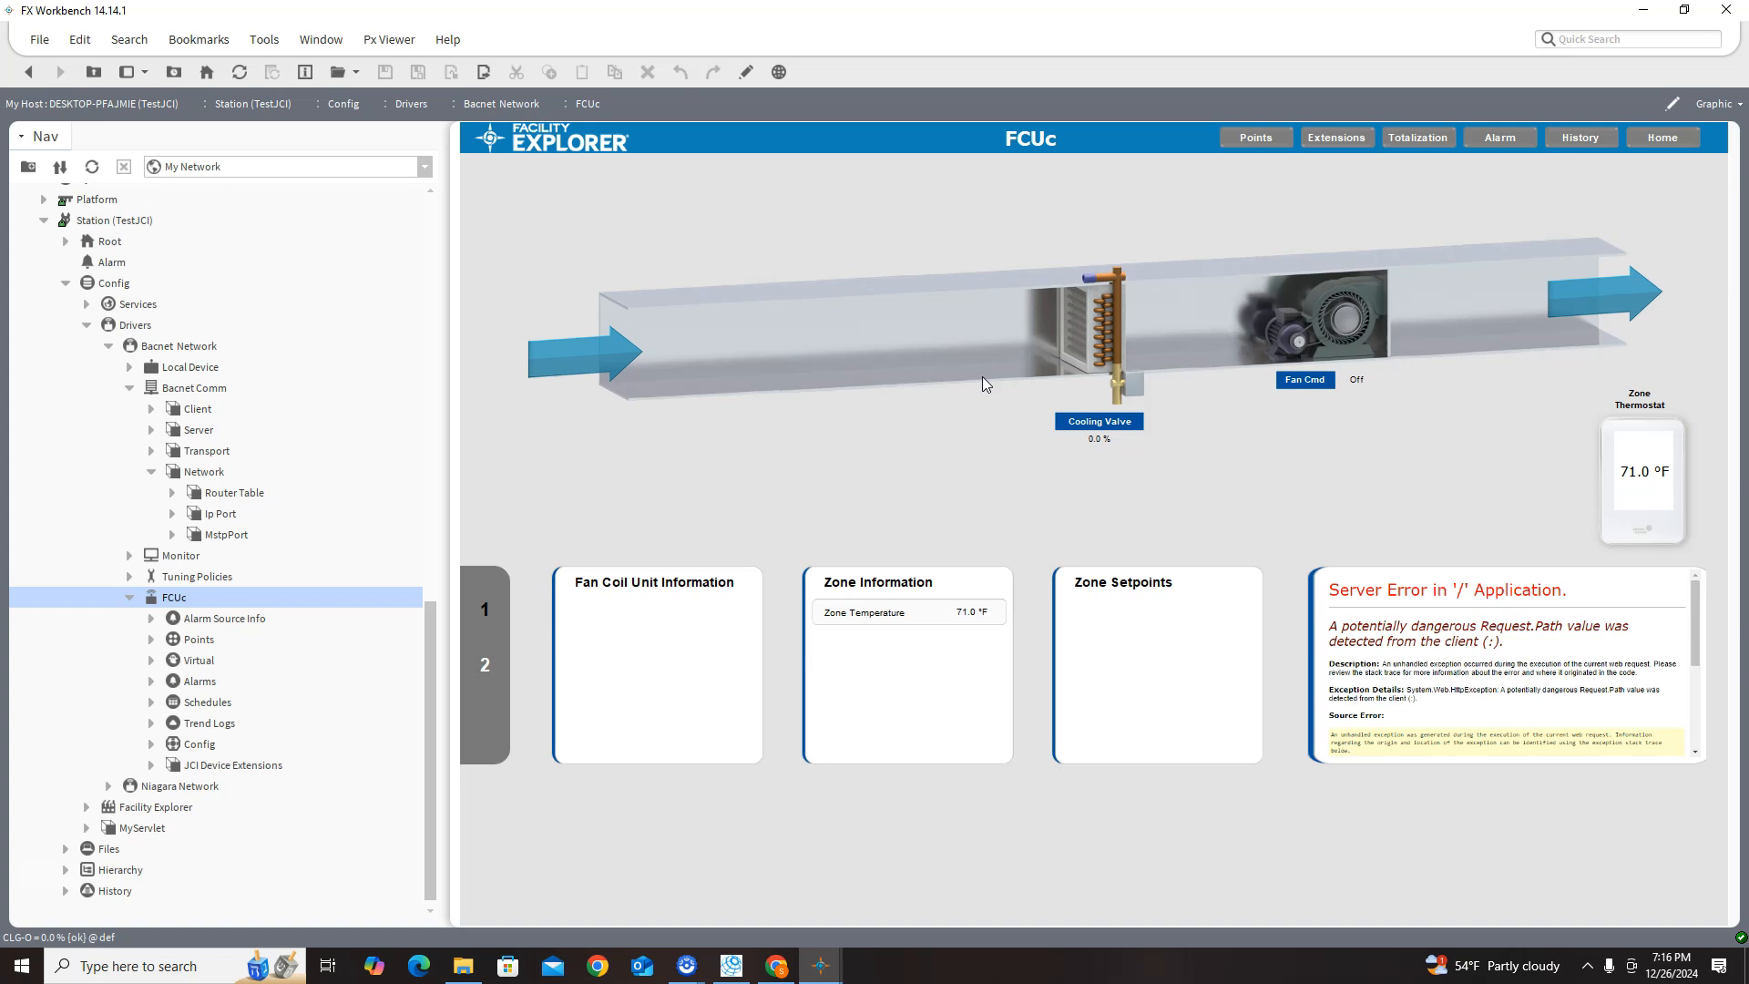
left_click(339, 73)
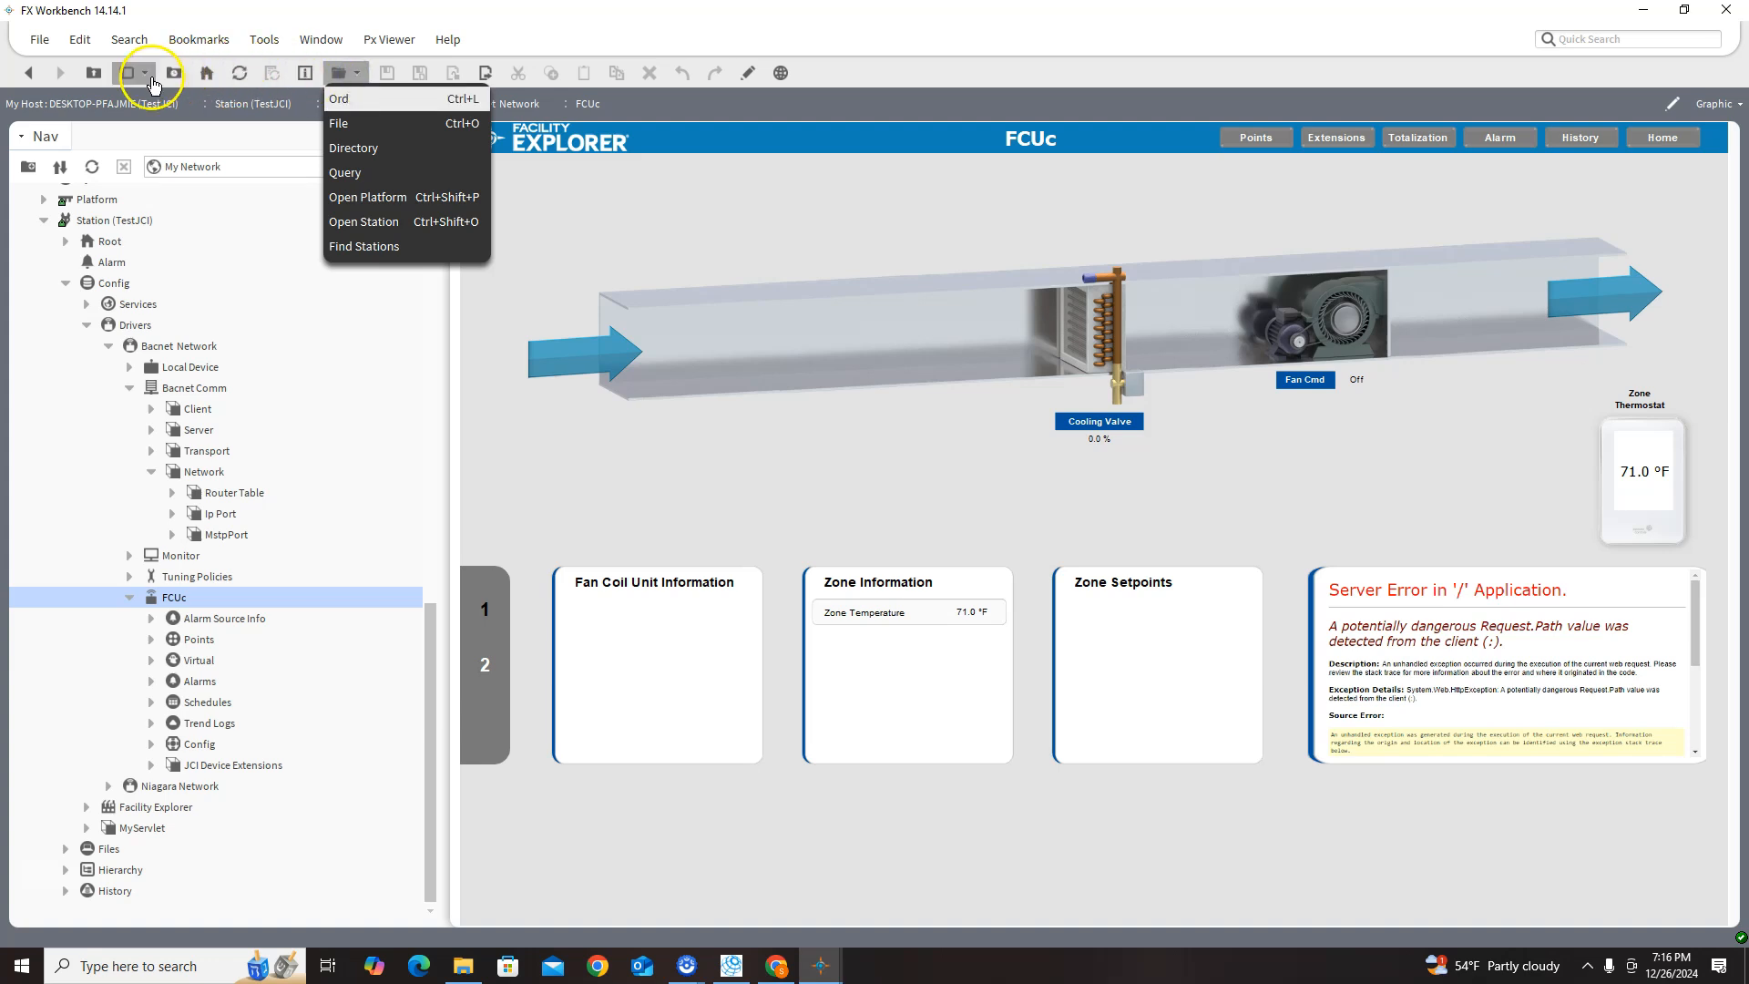
- Show the Palette side bar, filter the available palettes by "jci" and open the jciTools palette
left_click(155, 81)
left_click(127, 81)
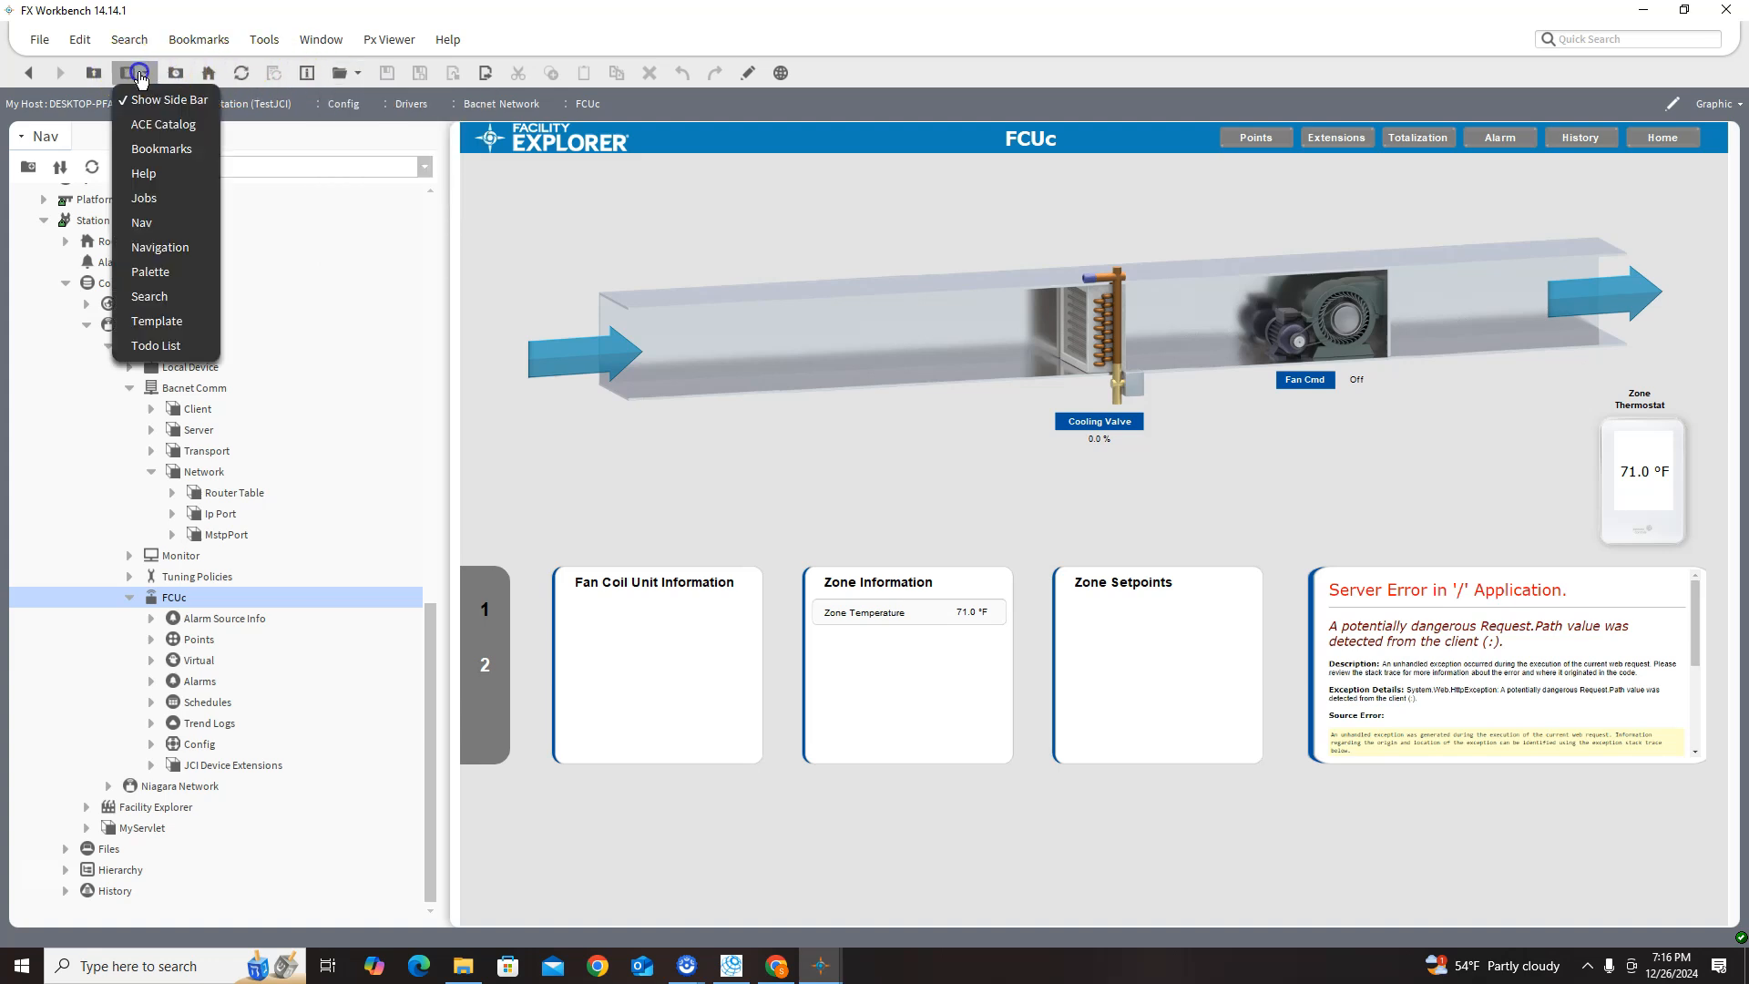
left_click(174, 276)
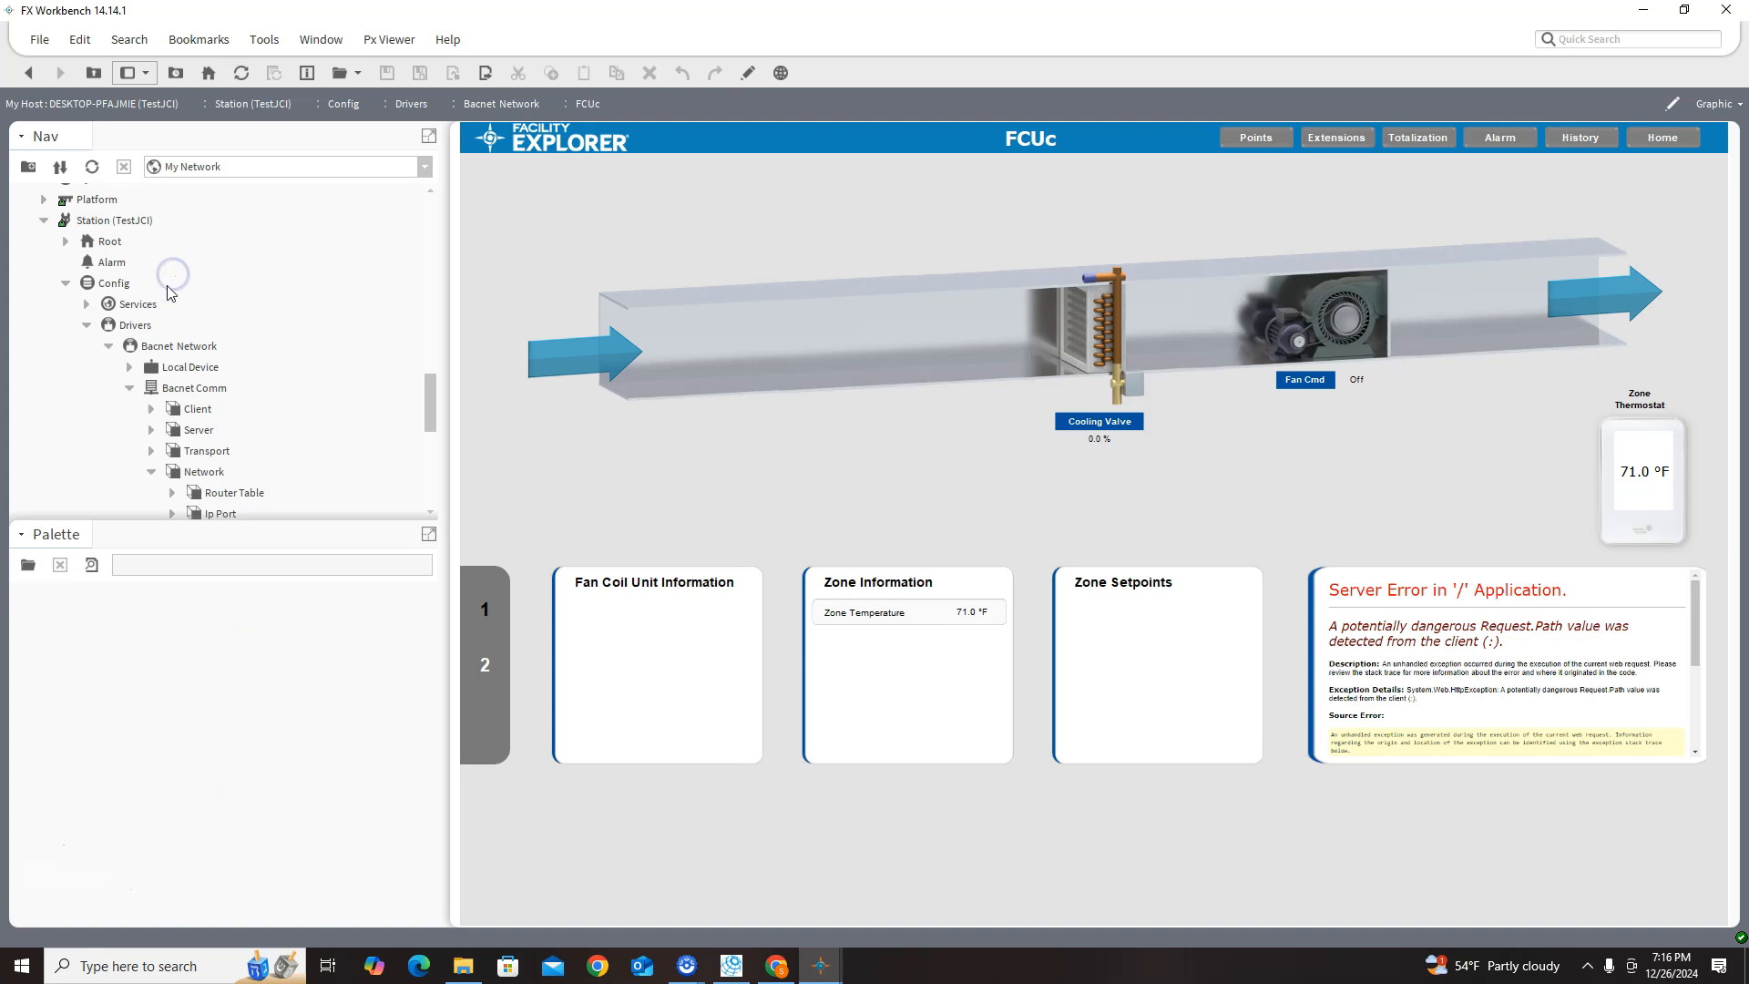
left_click(29, 565)
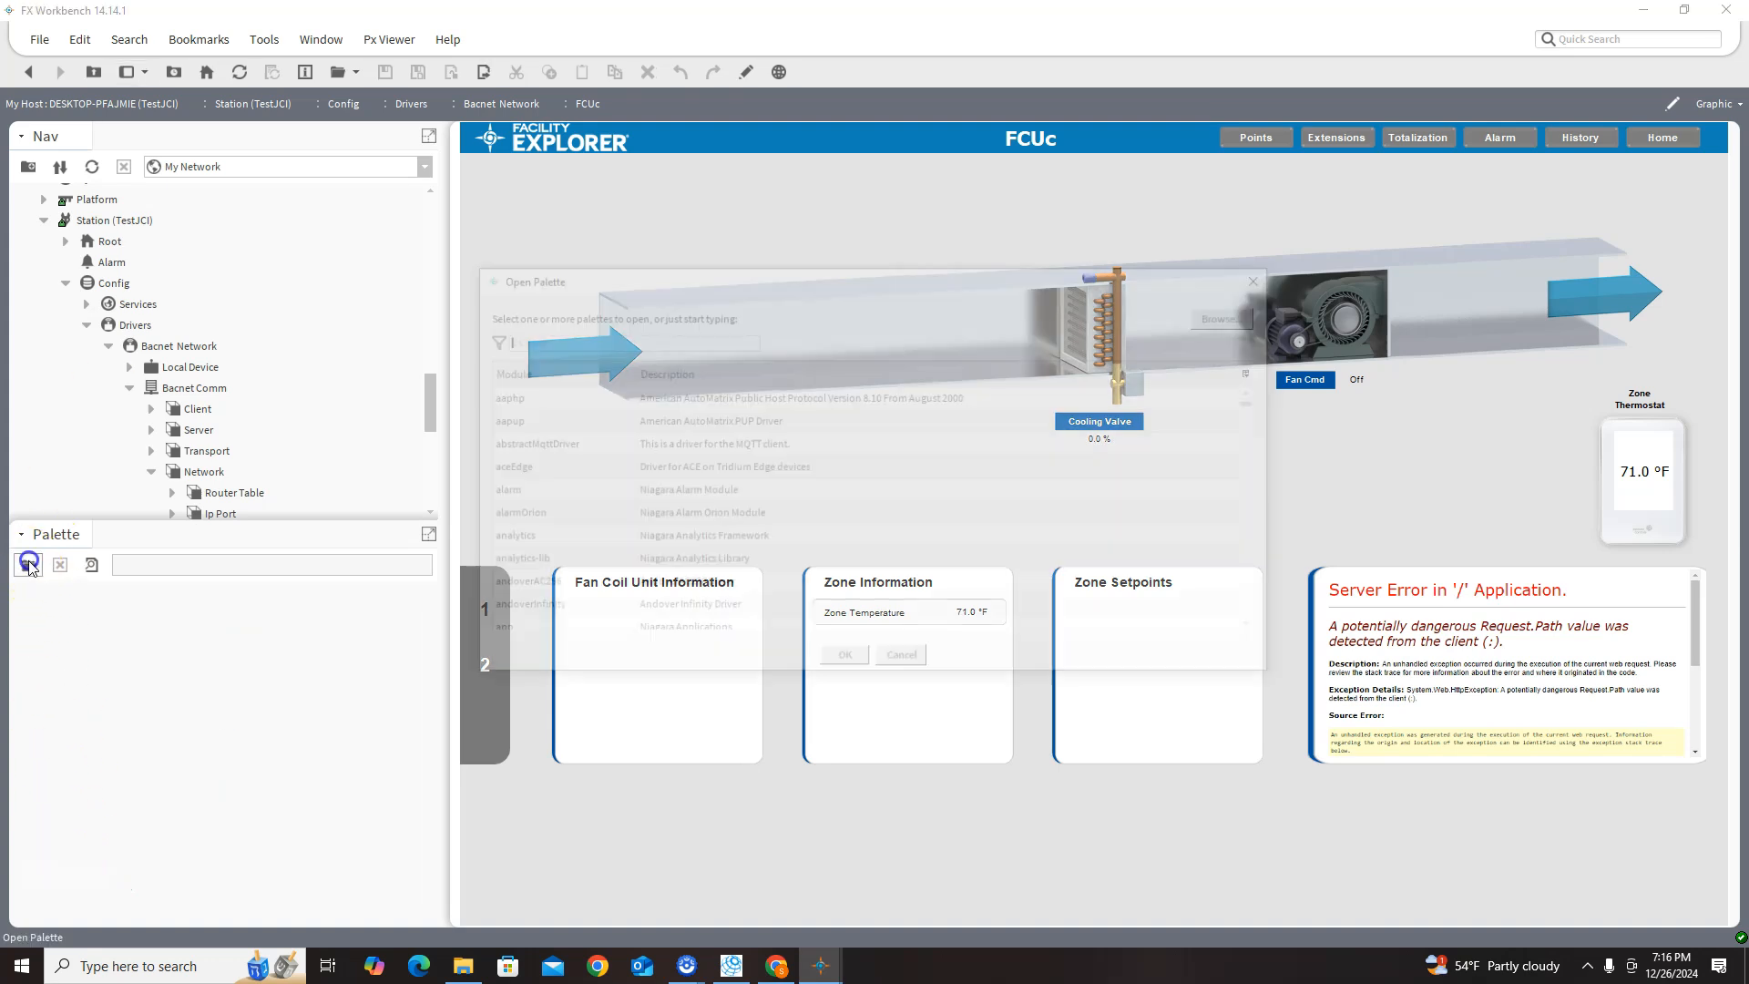
type("jci")
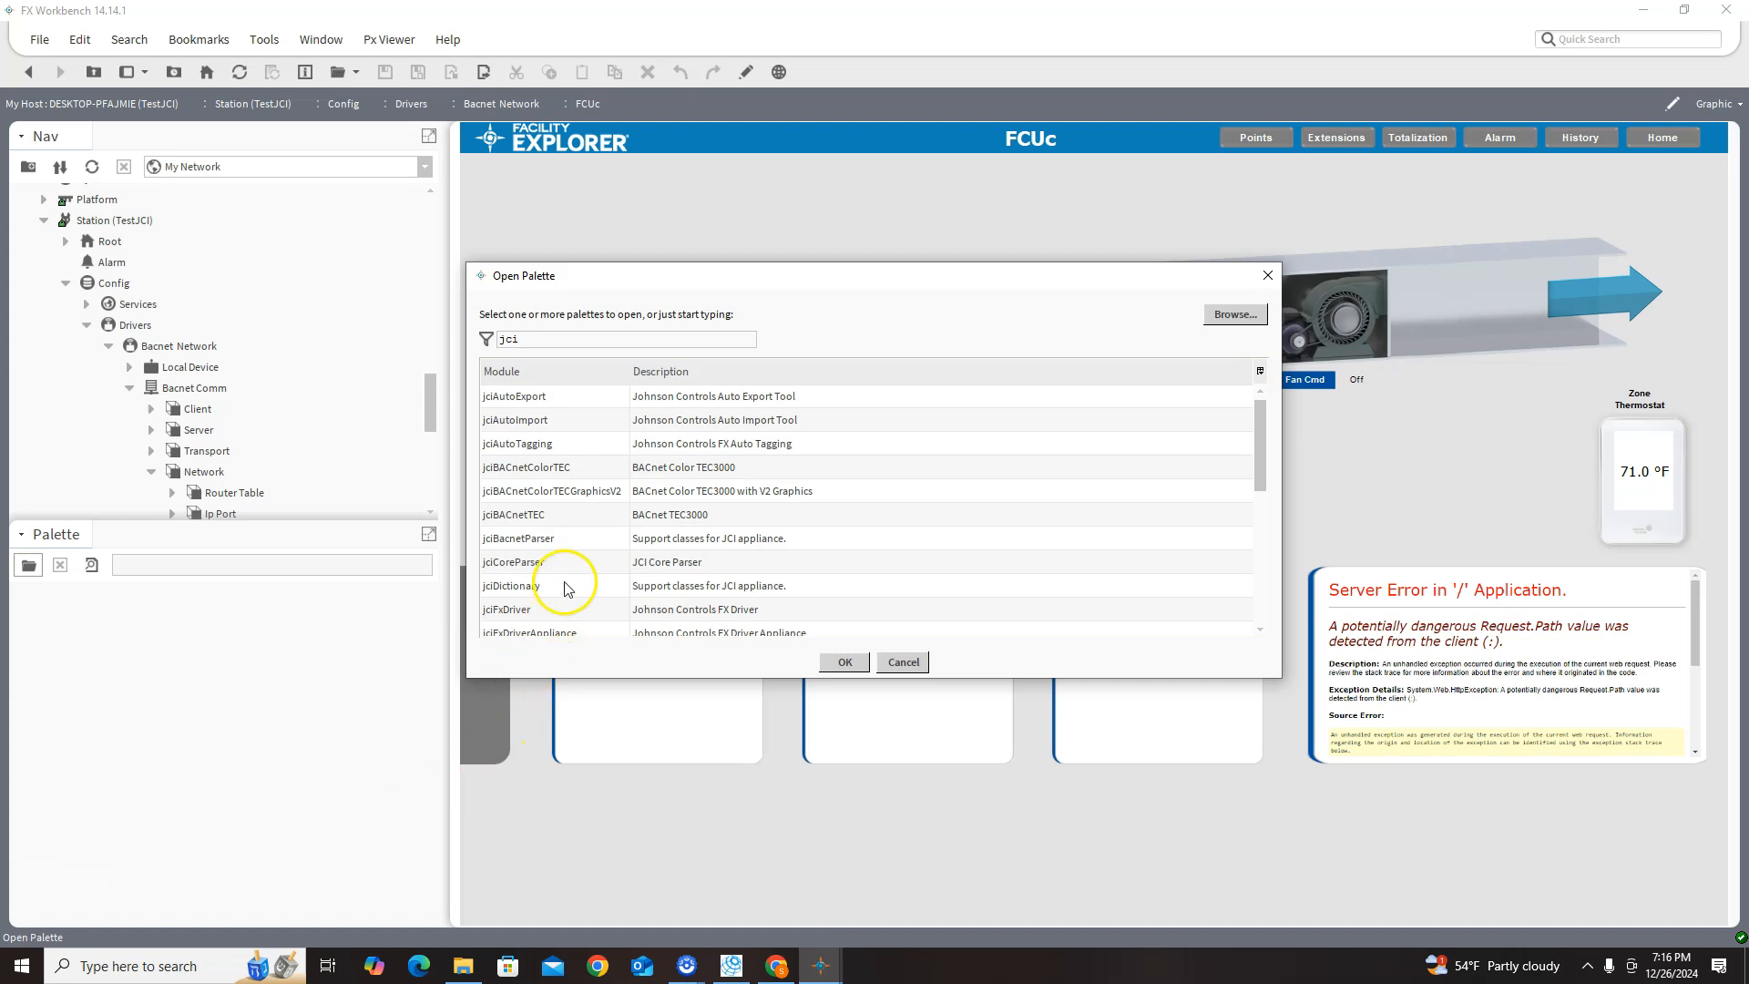
scroll(550, 558, "down", 2)
scroll(558, 583, "down", 3)
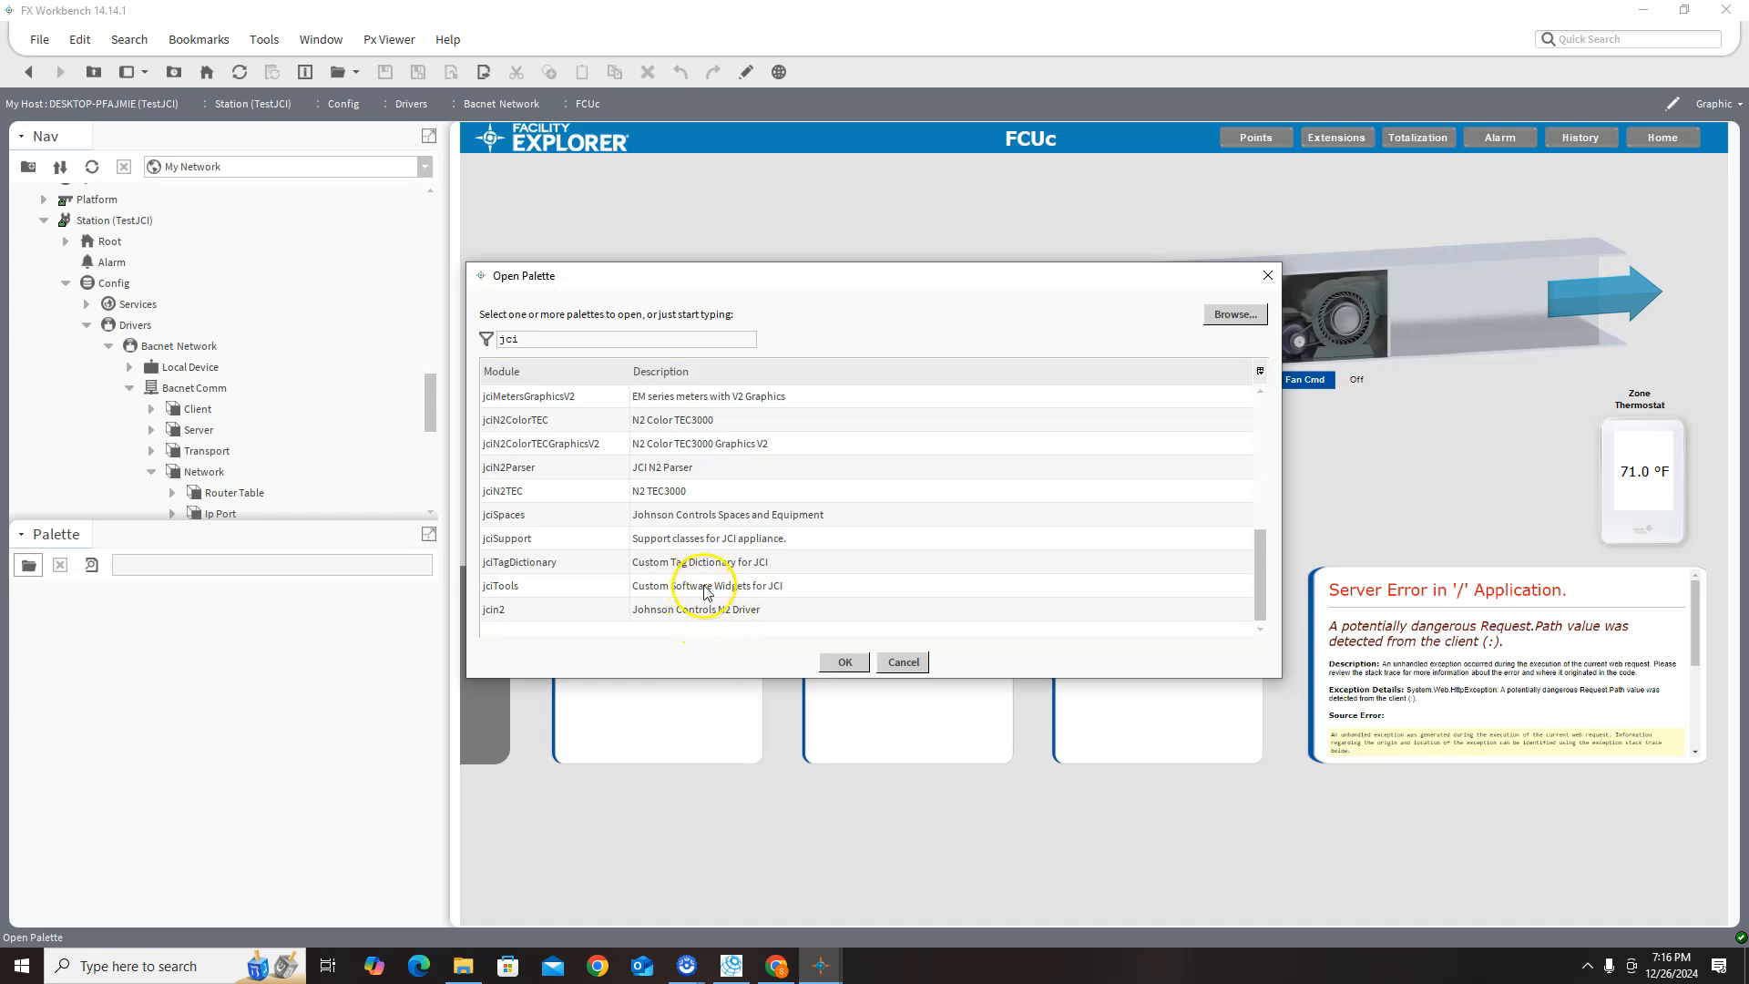
left_click(652, 586)
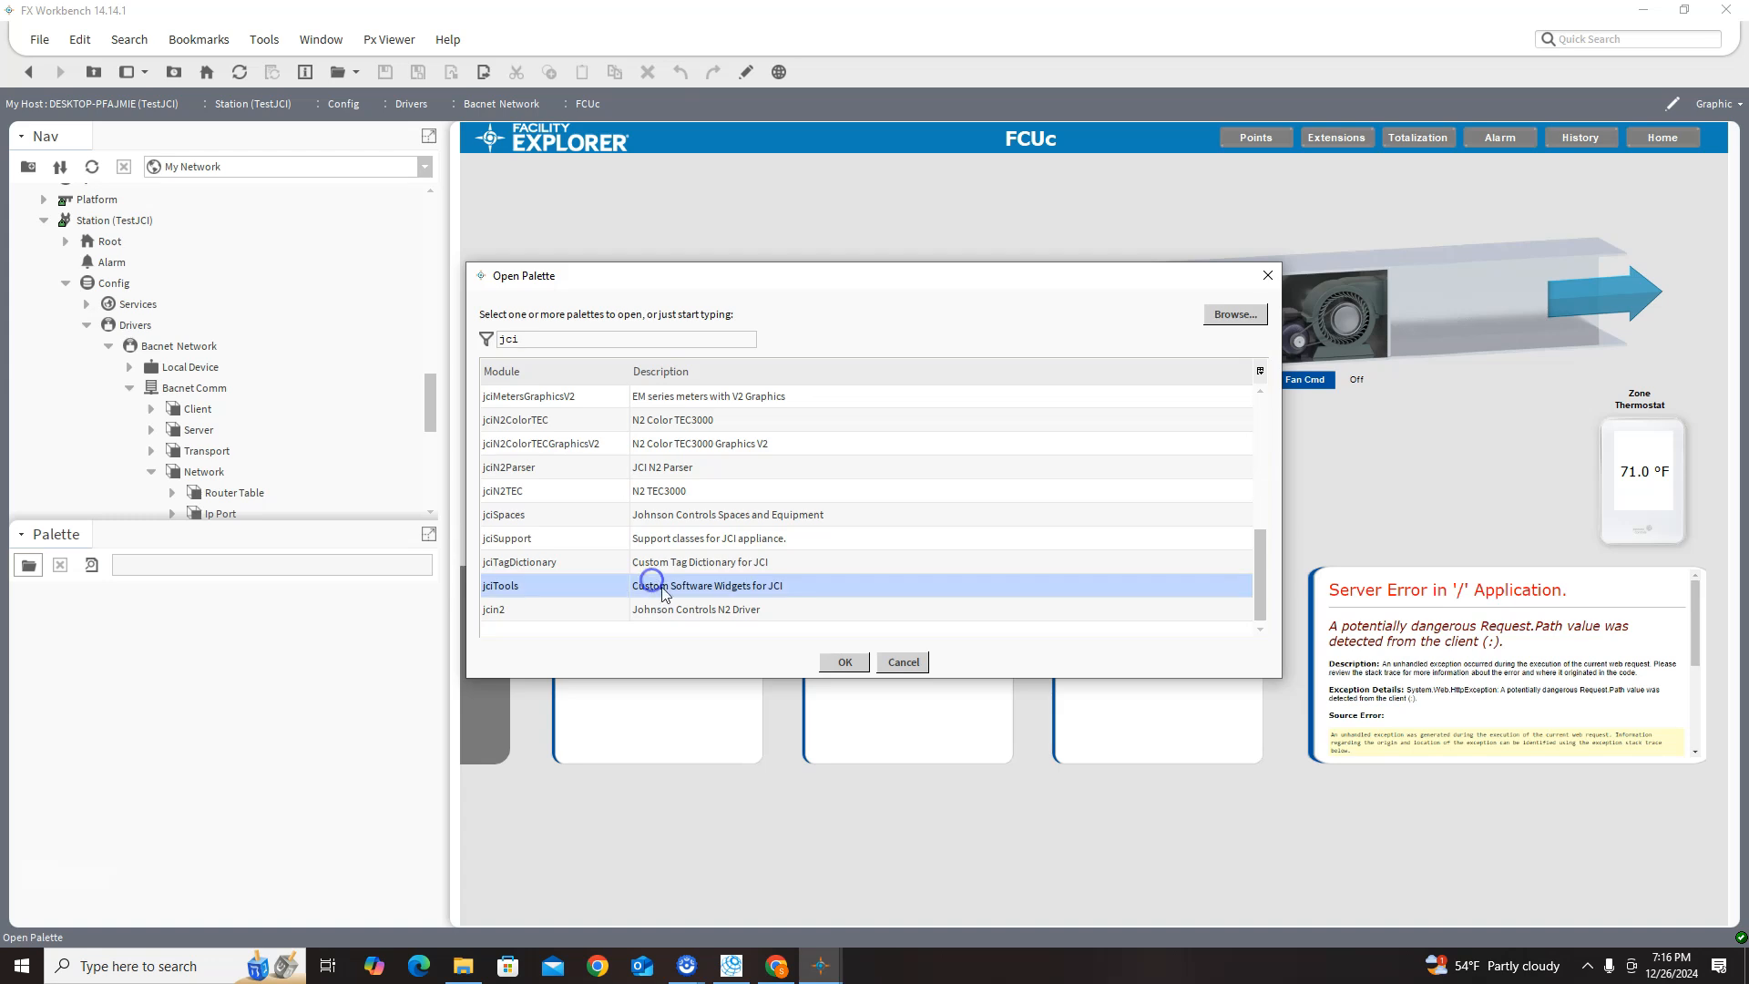
left_click(845, 663)
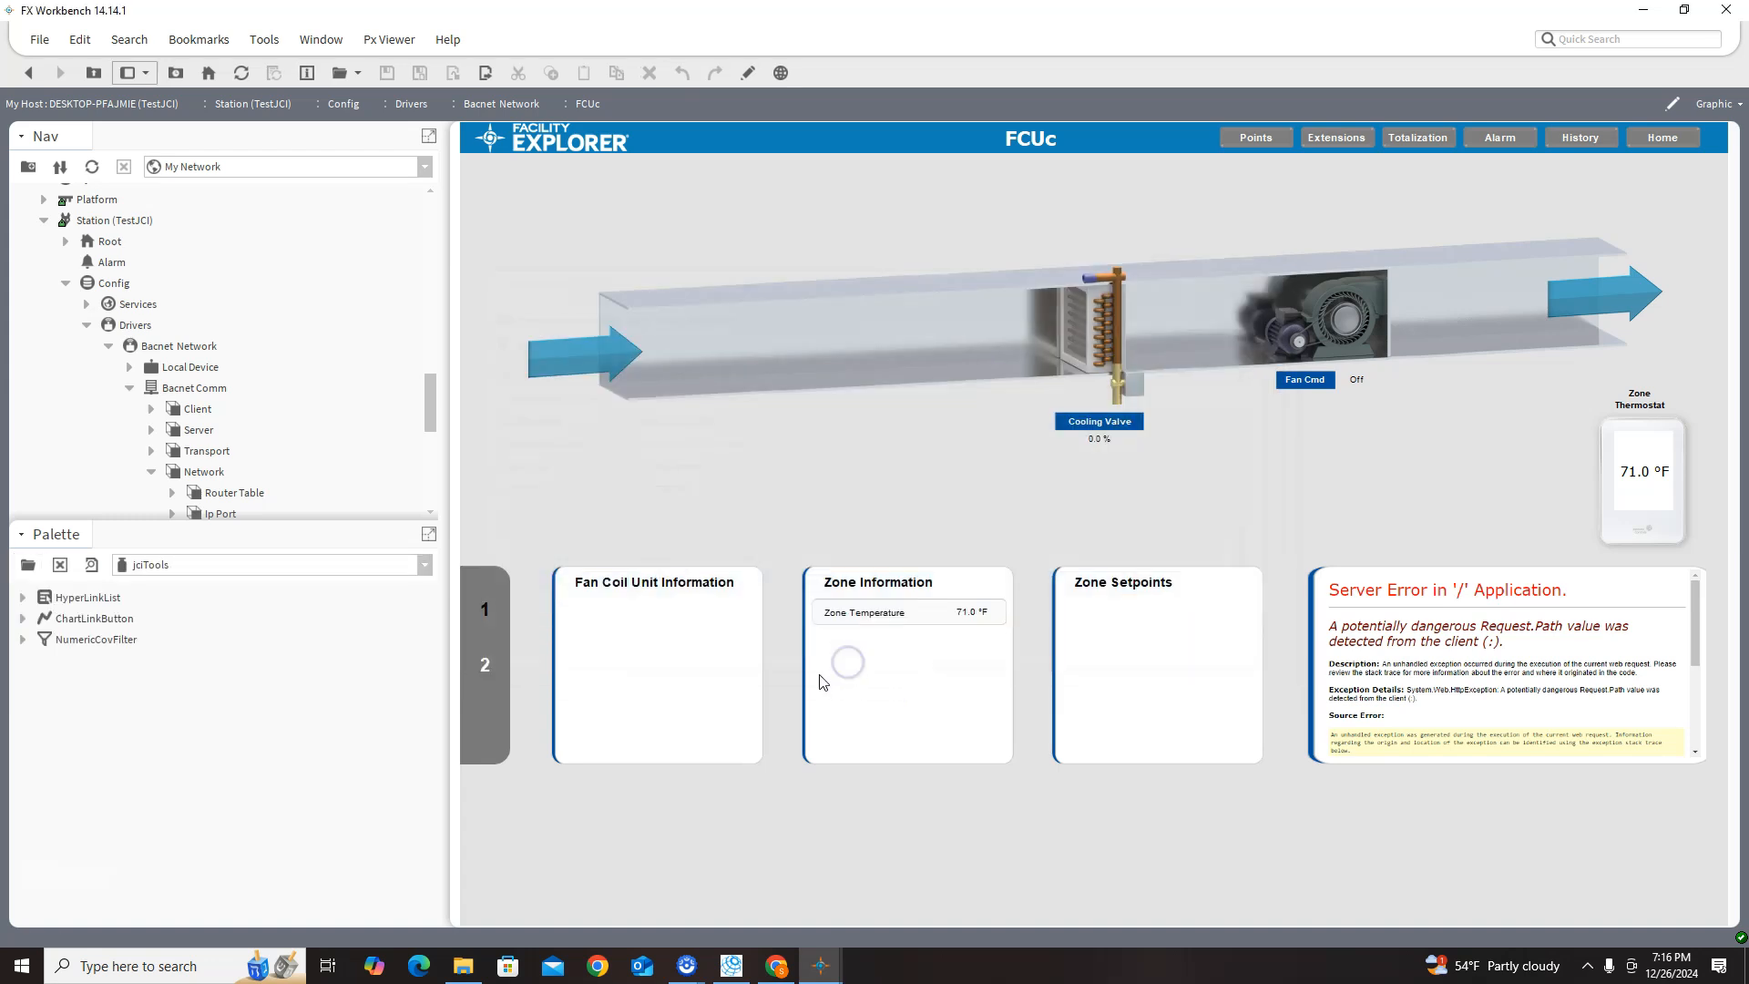
- Filter the available palettes by "kit" and open the kitPxGraphicsV2 palette
left_click(20, 569)
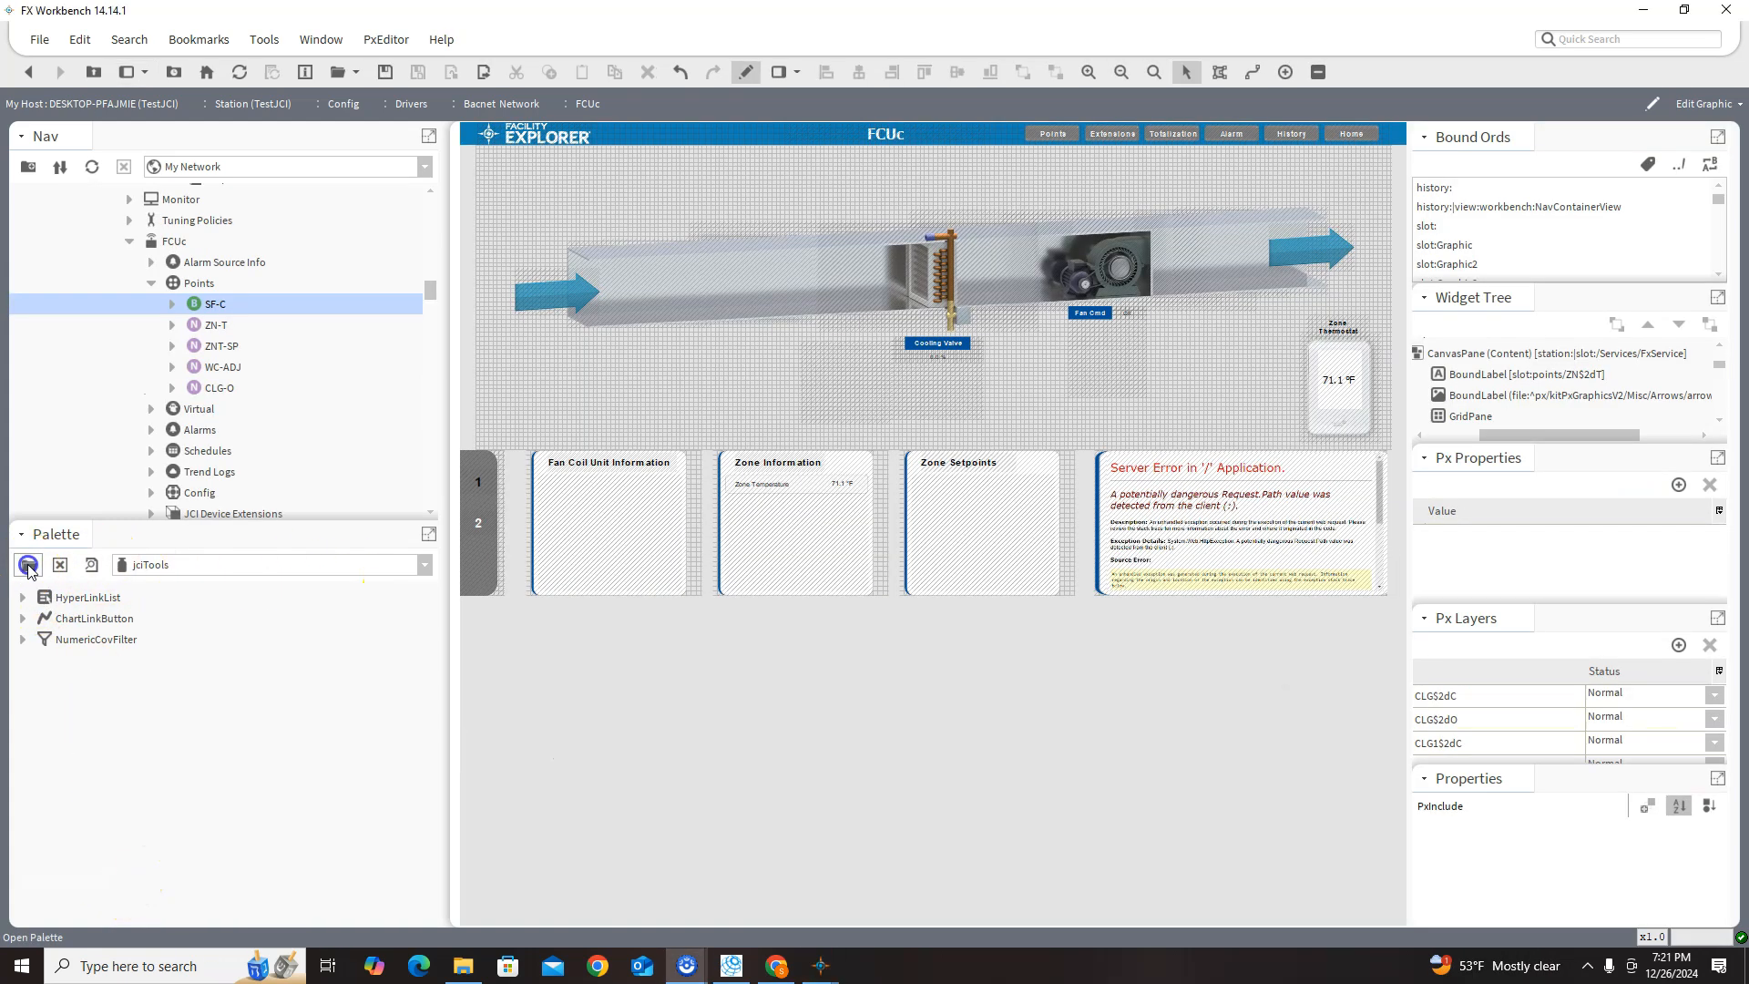
left_click(28, 565)
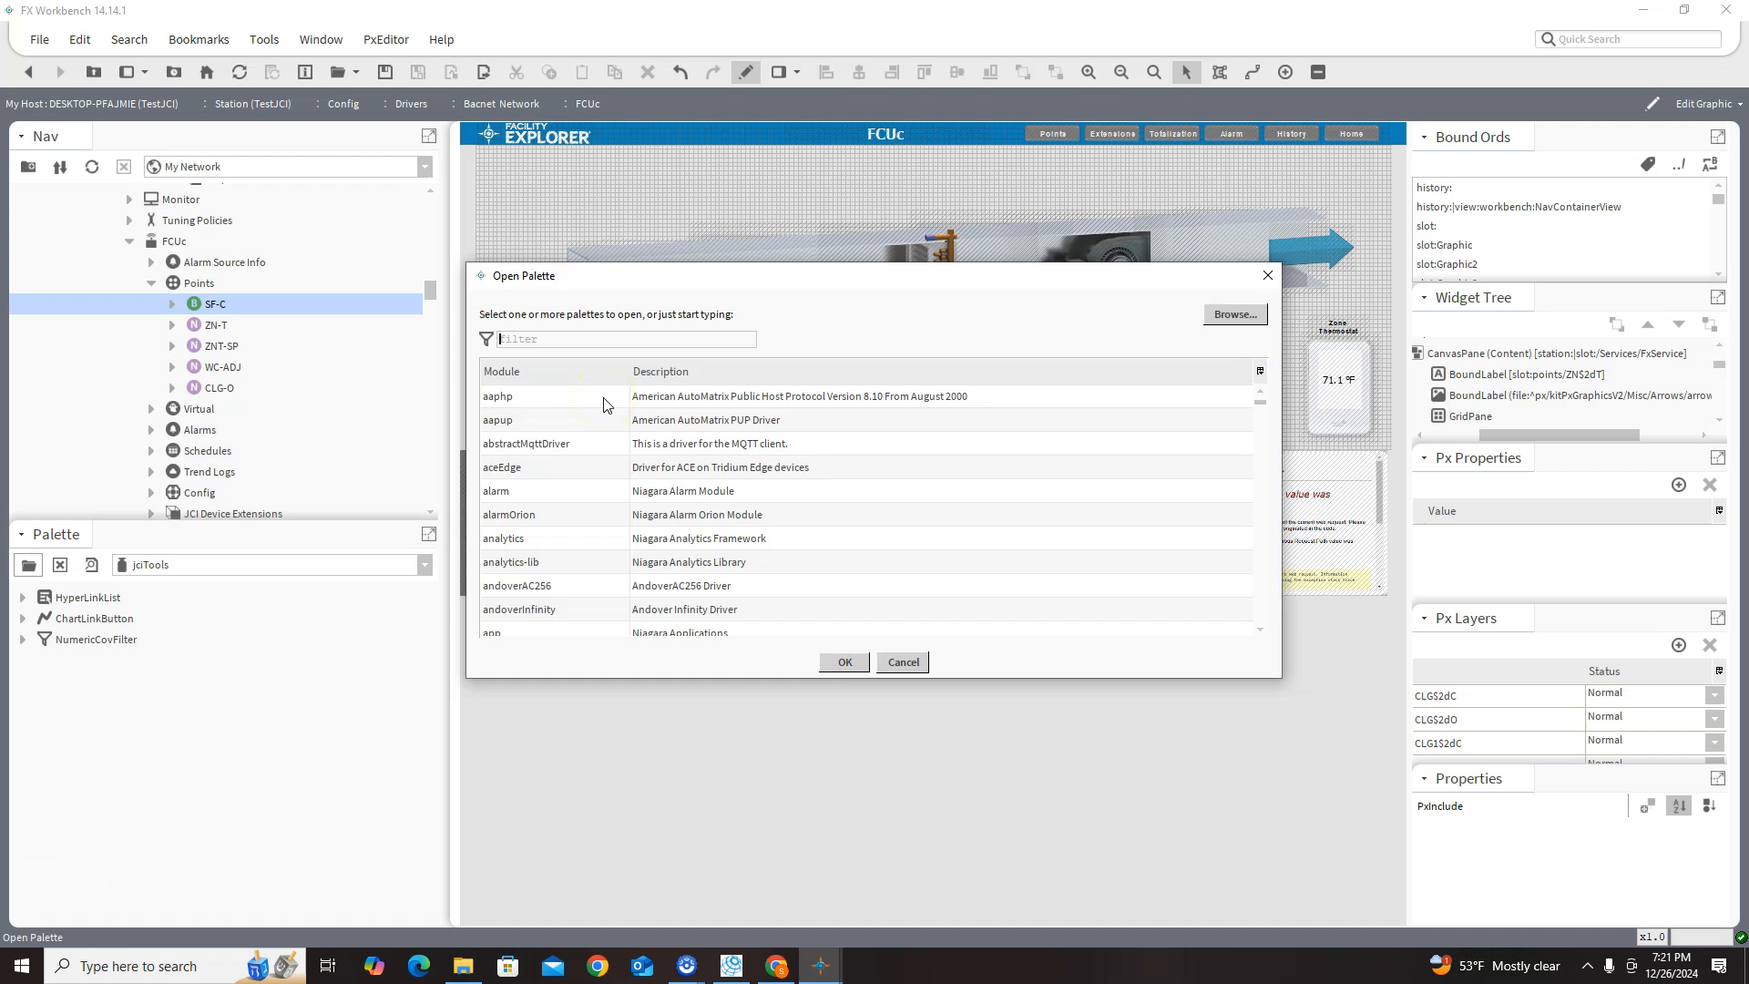
type("kit")
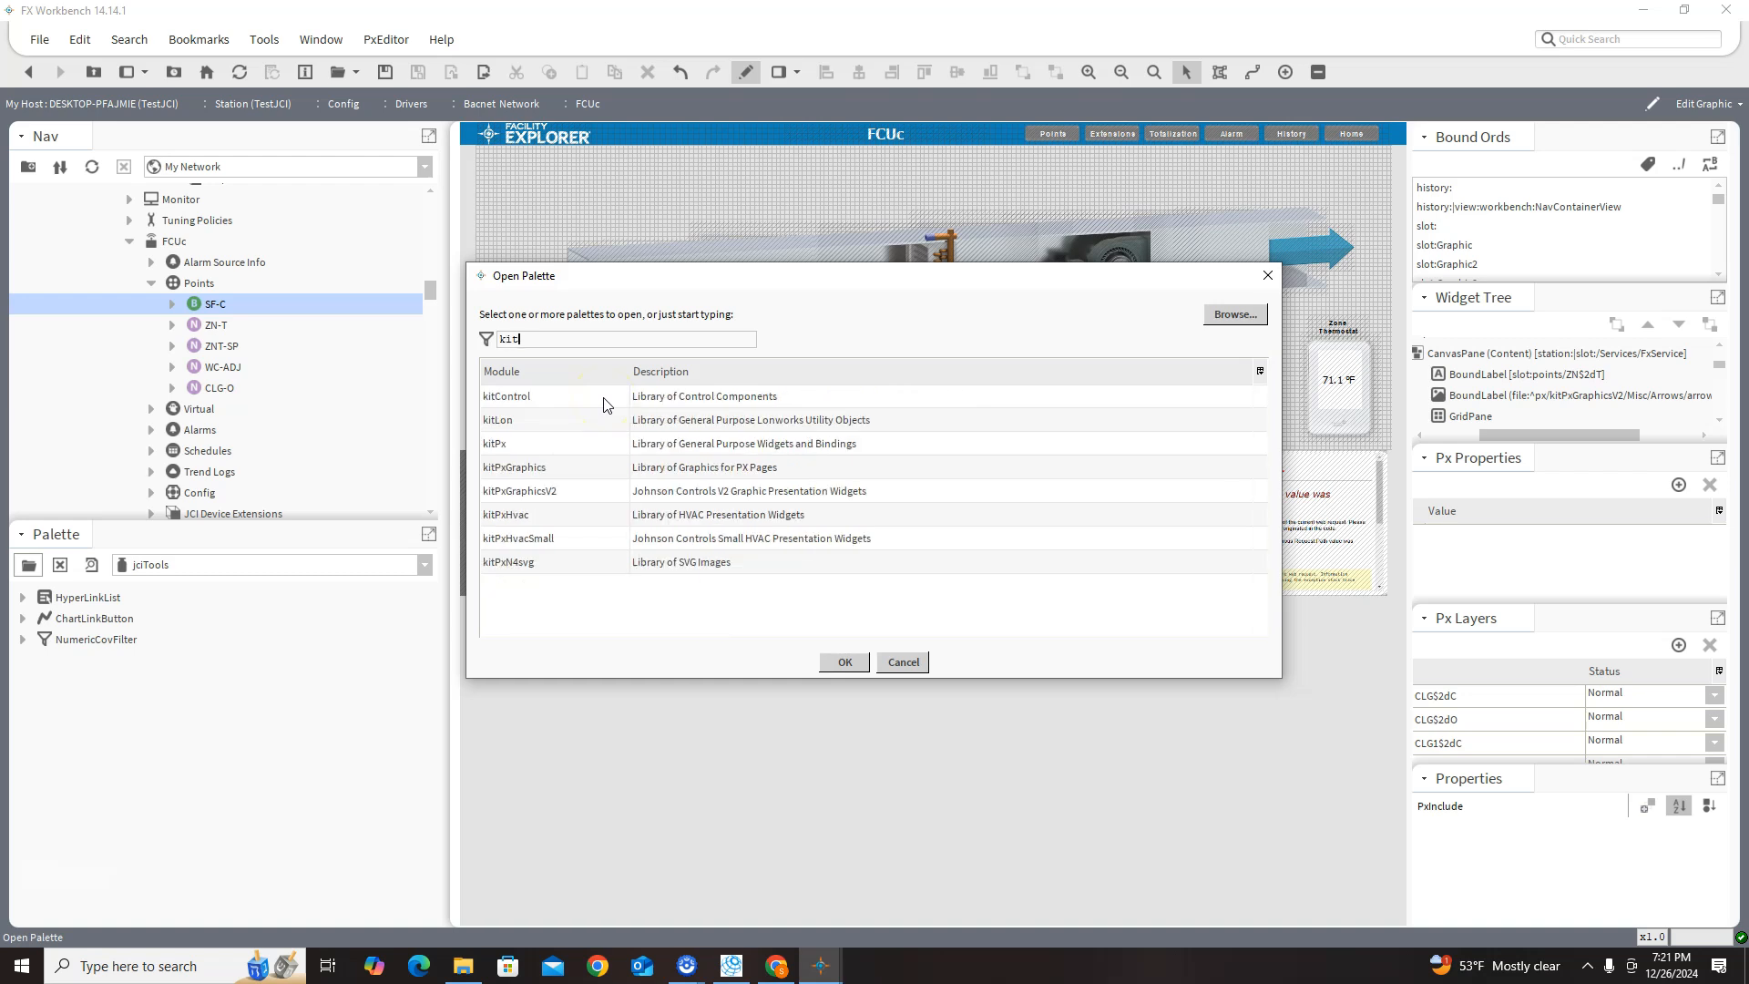
left_click(567, 493)
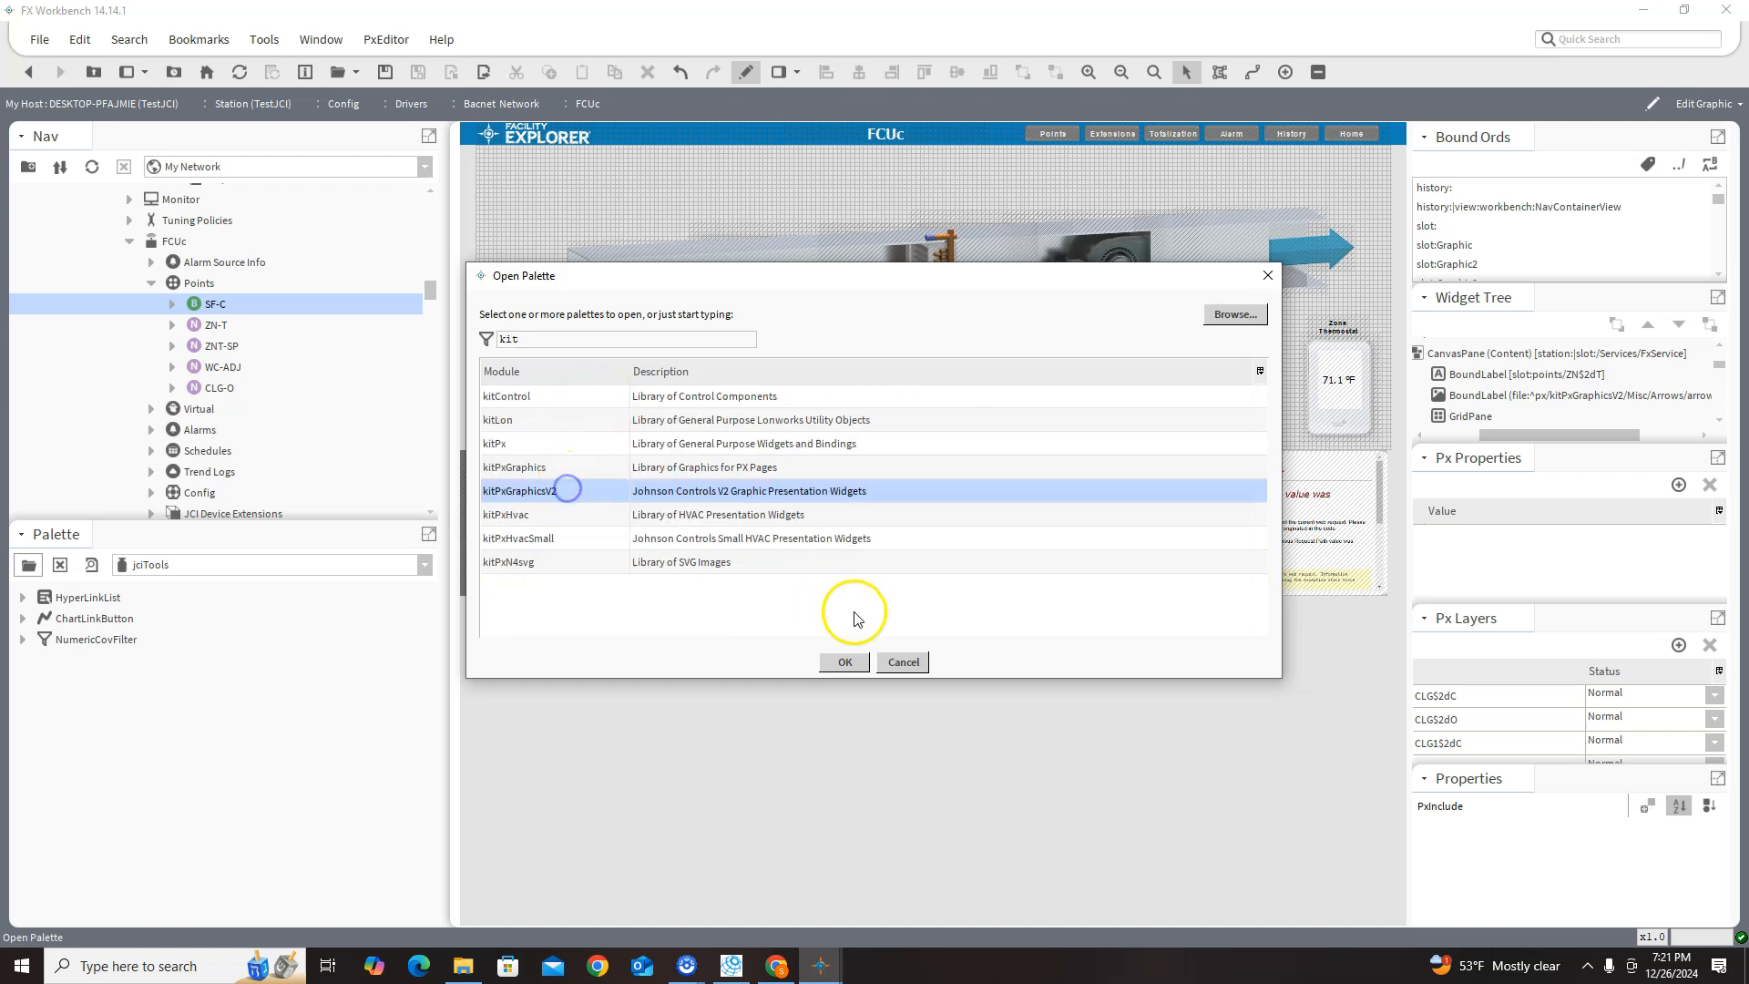
left_click(847, 662)
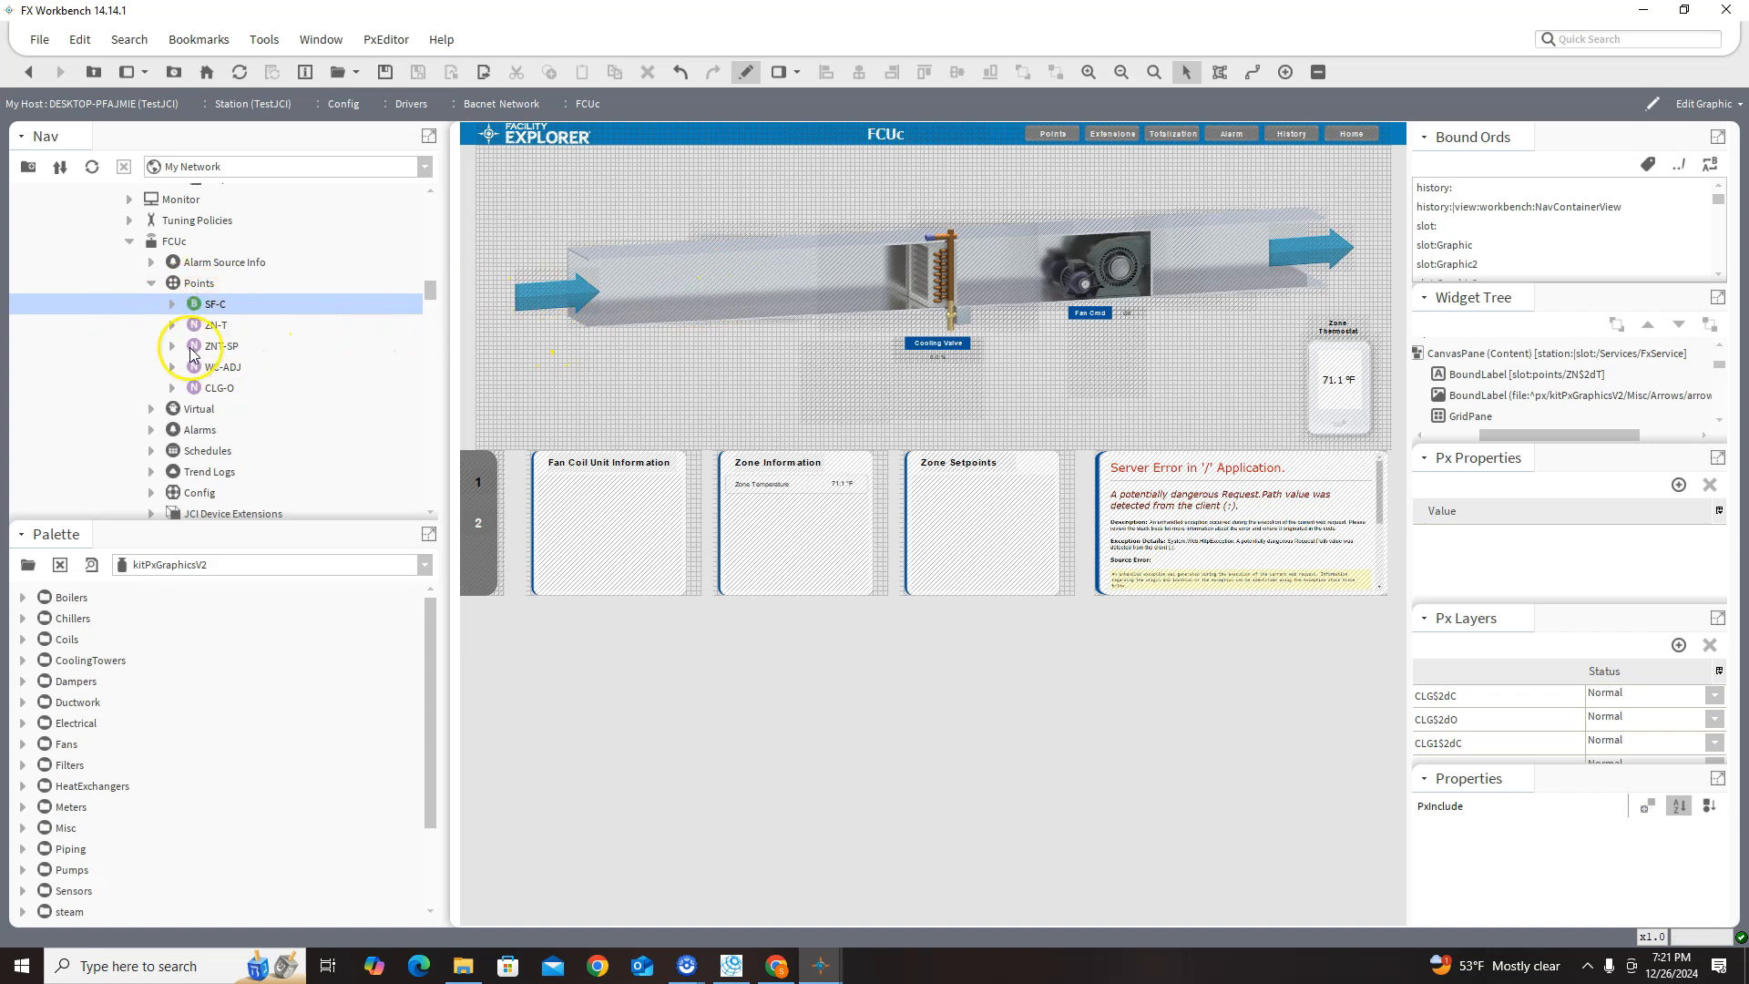
- Add a Fans_Horz_Right widget from kitPxGraphicsV2 bound to the SF-C point, placed in the duct upstream of the cooling coil at about 370, 200
left_click_drag(214, 310, 320, 303)
left_click_drag(651, 275, 657, 271)
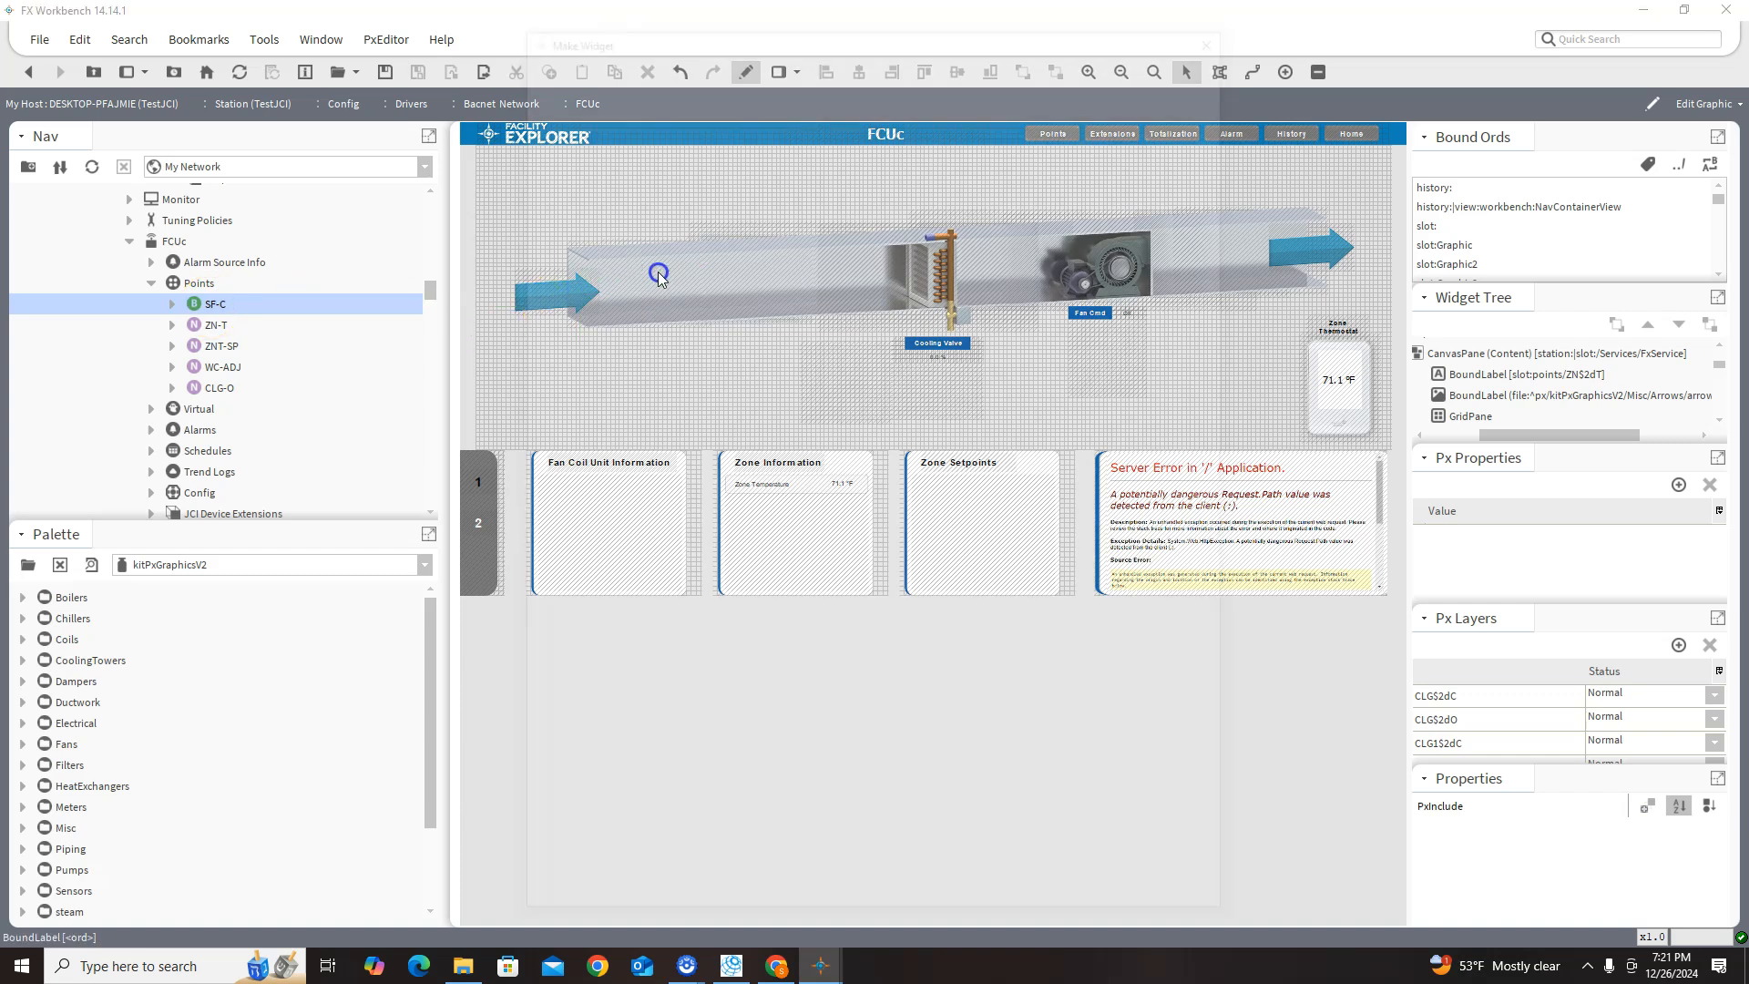
left_click(538, 441)
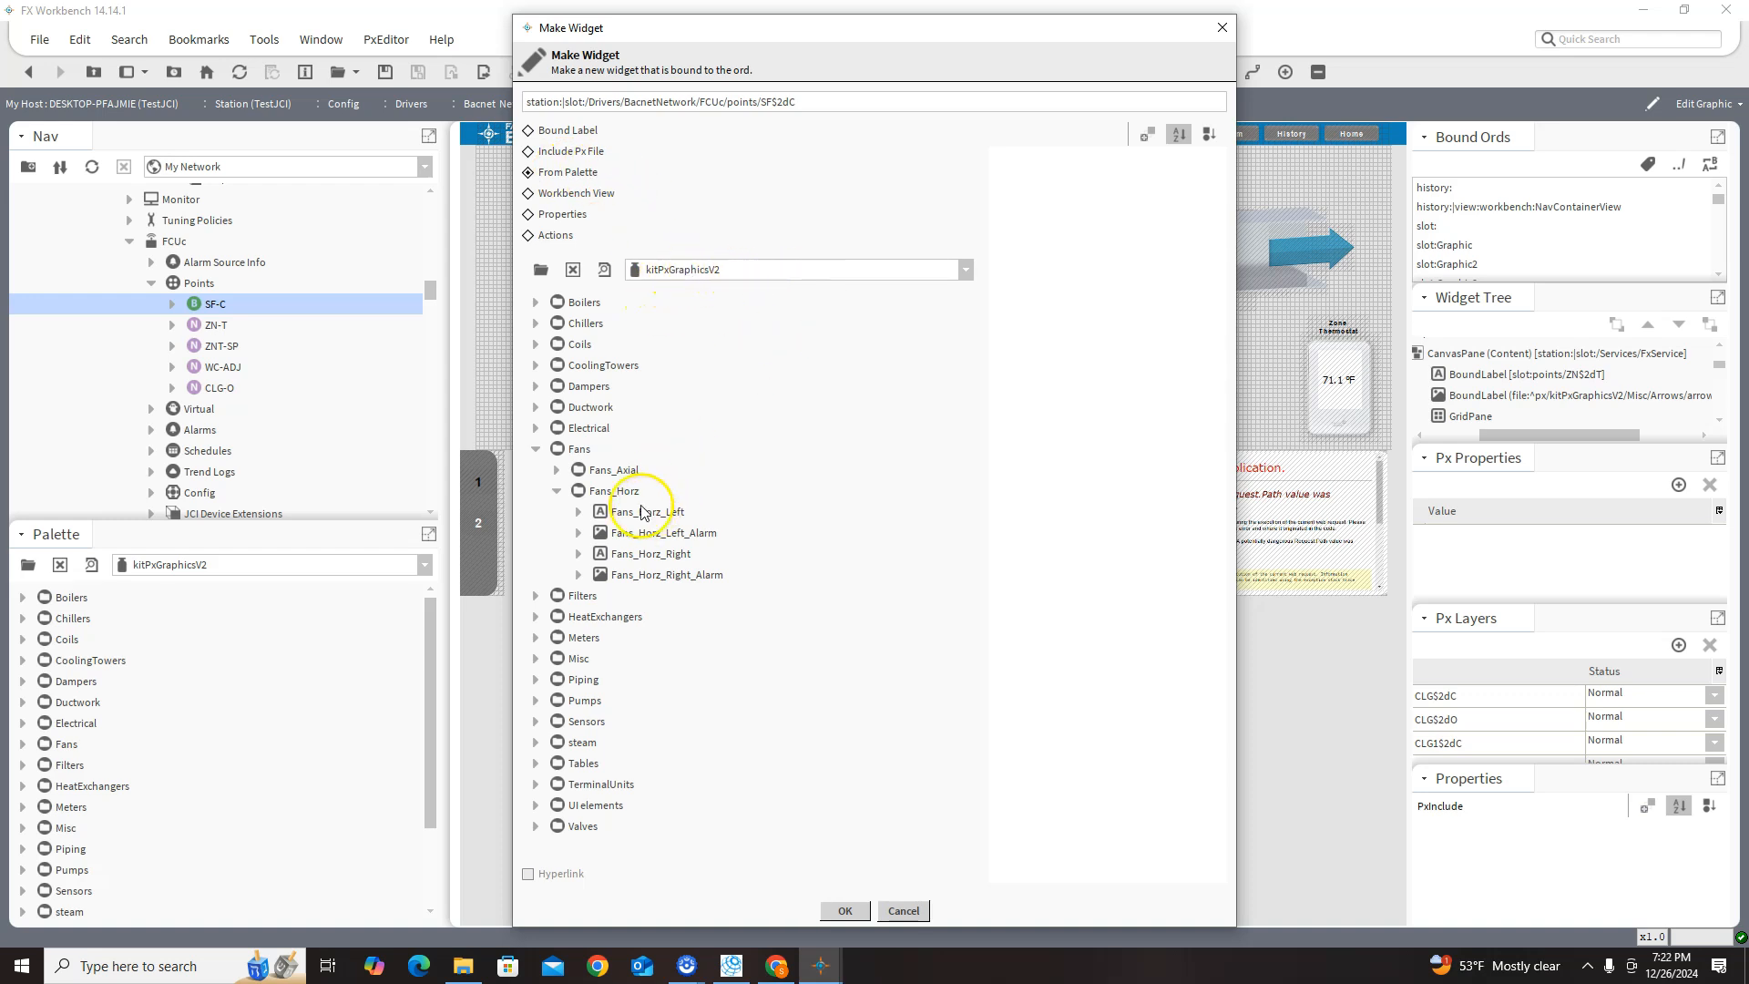
left_click(660, 562)
left_click(845, 911)
left_click_drag(744, 339, 723, 297)
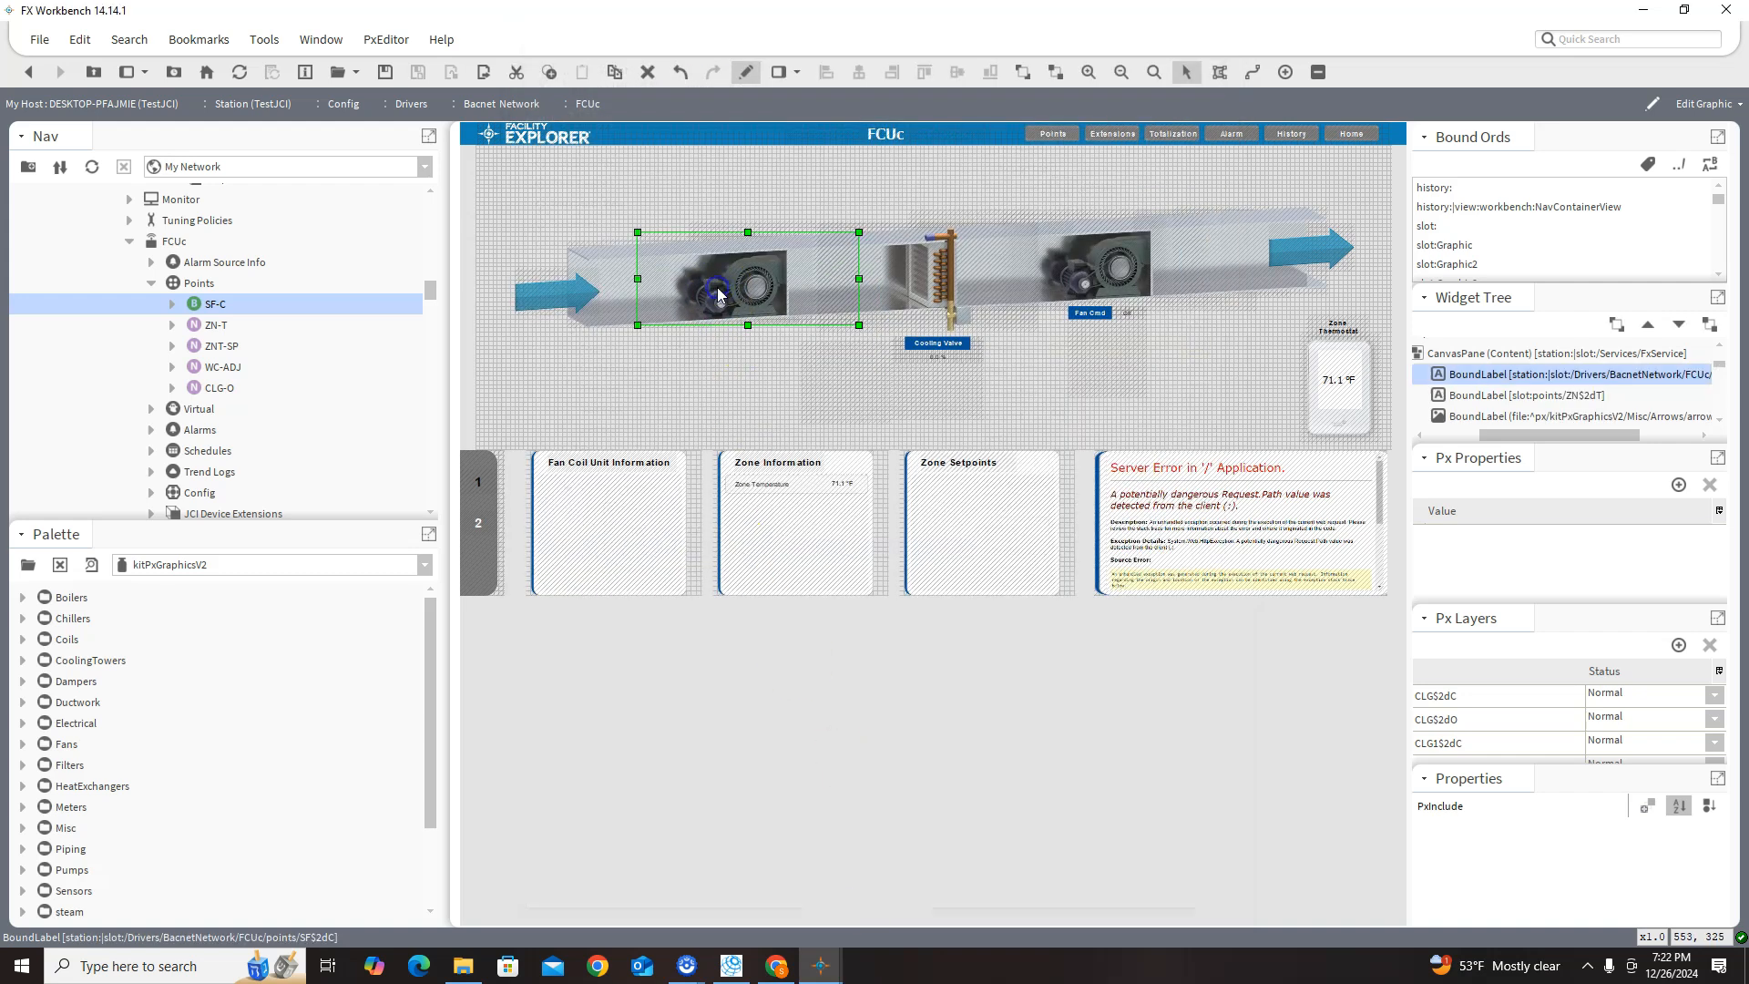
- Examine the new fan widget's properties, including the true and false image files bound to SF-C
double_click(774, 297)
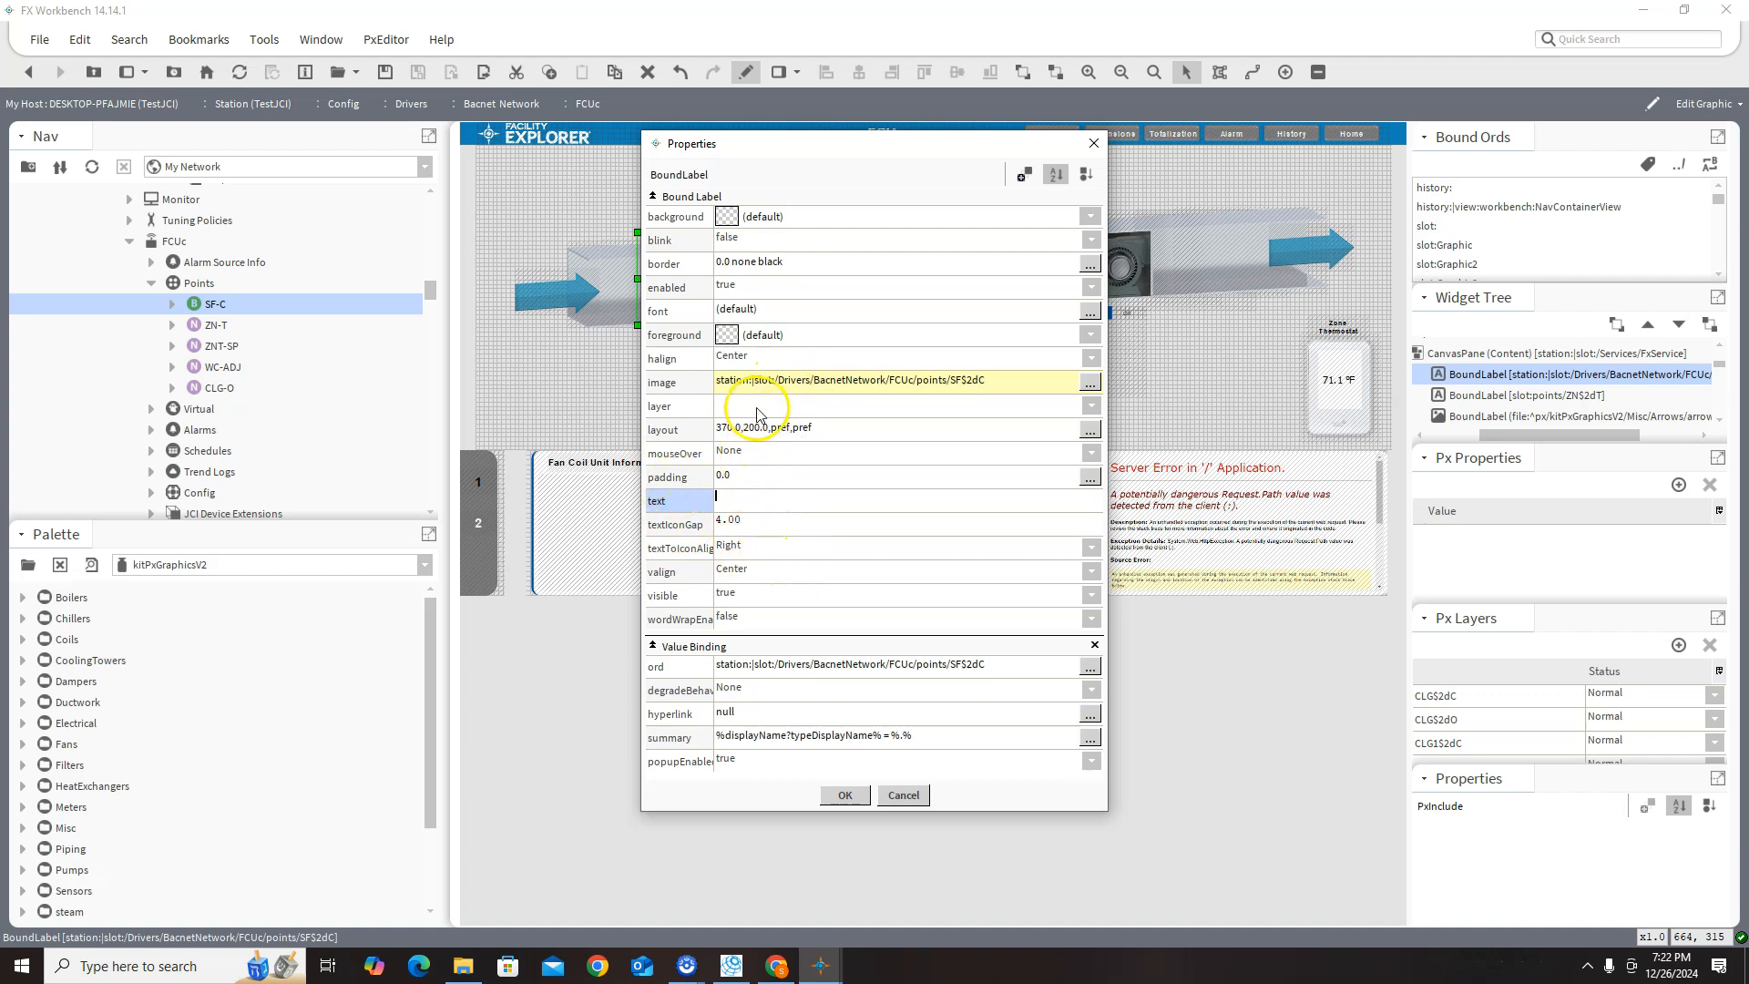
left_click(1089, 382)
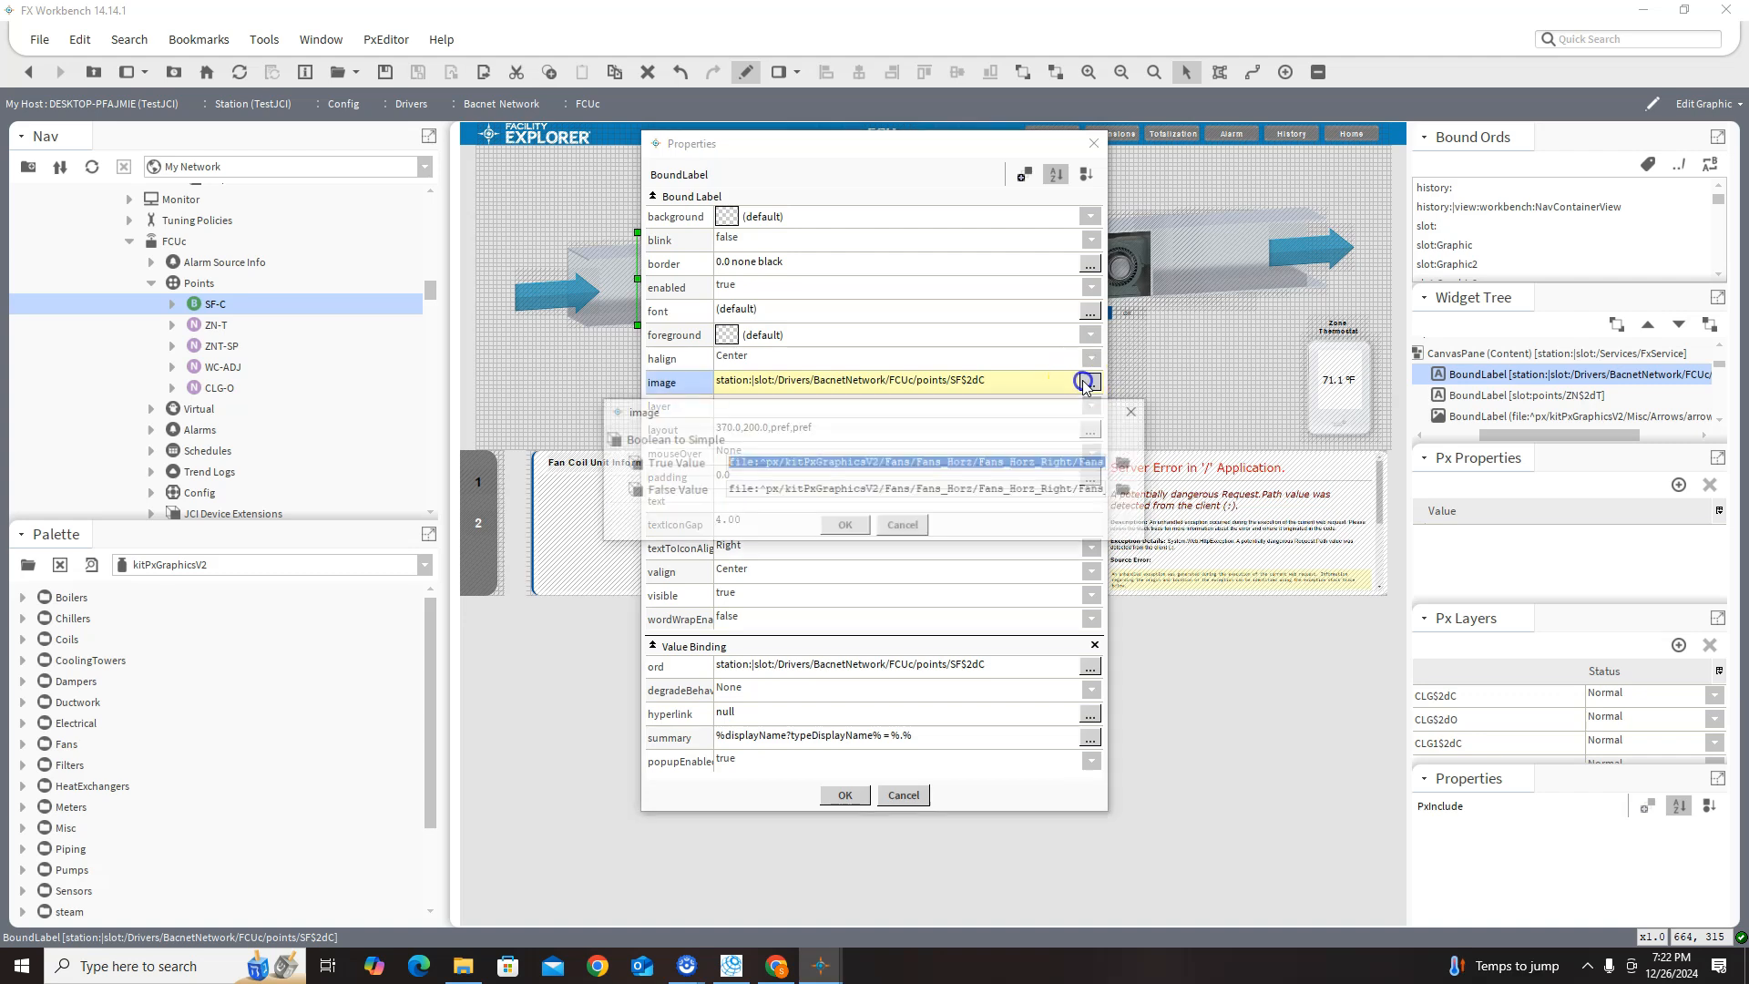
left_click(1130, 414)
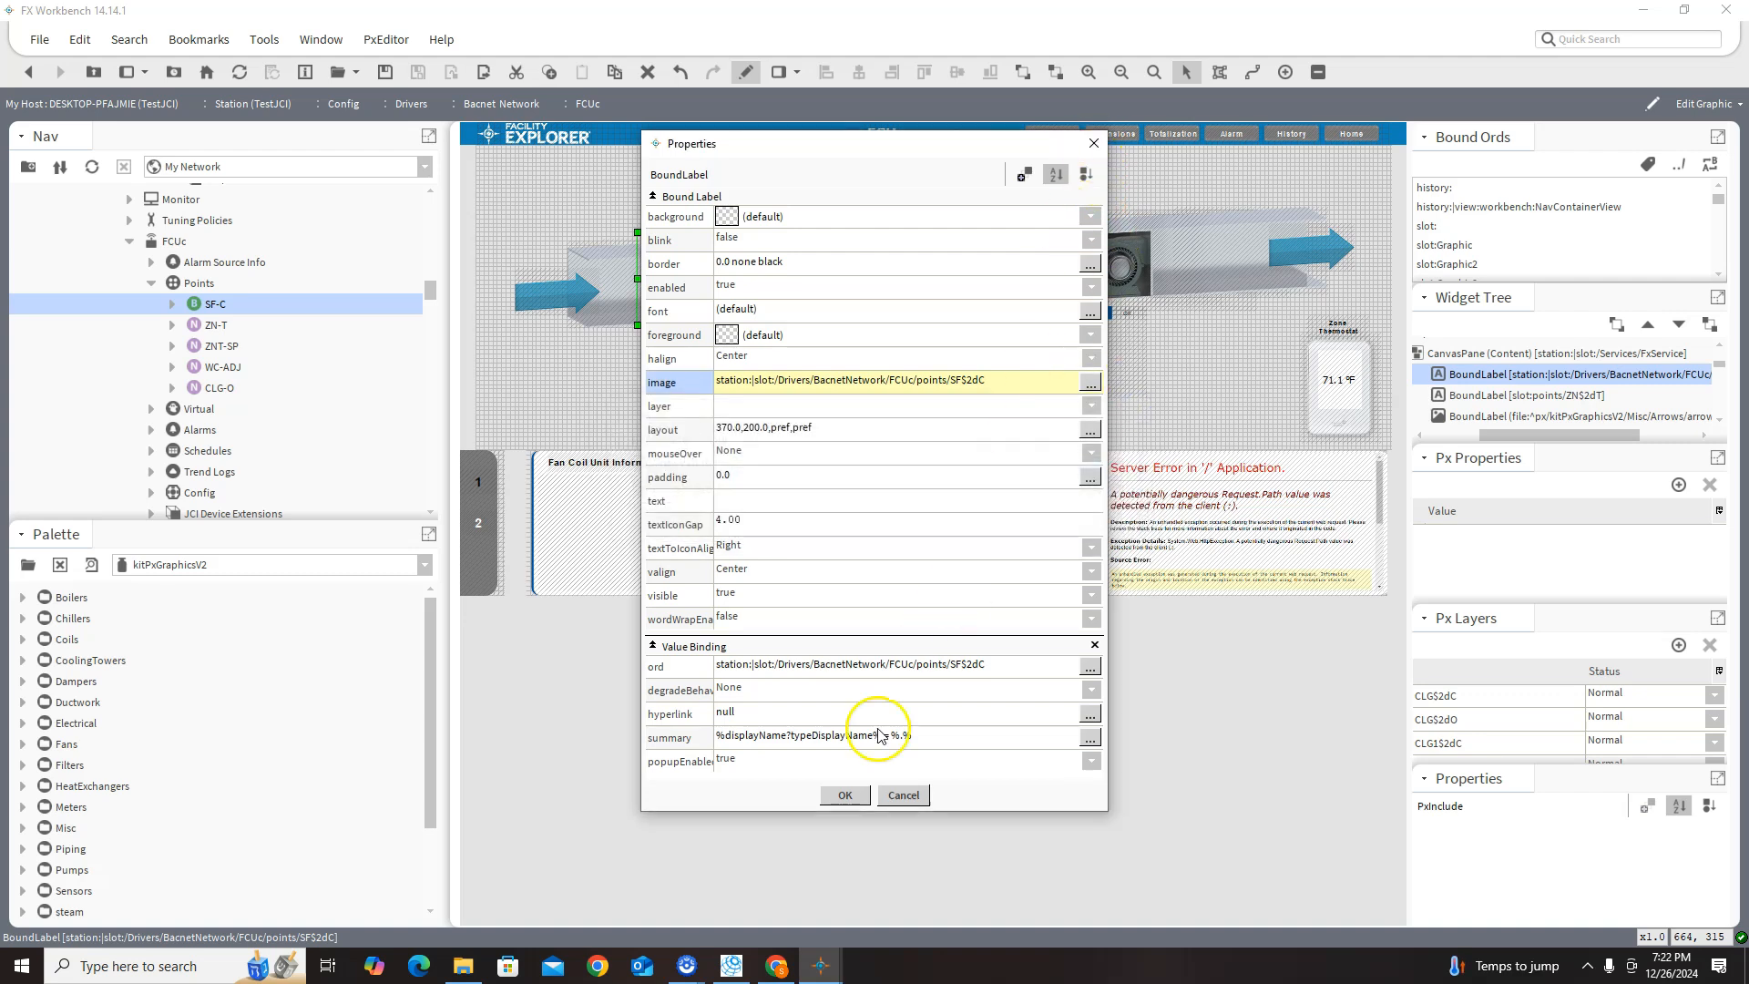
left_click(846, 795)
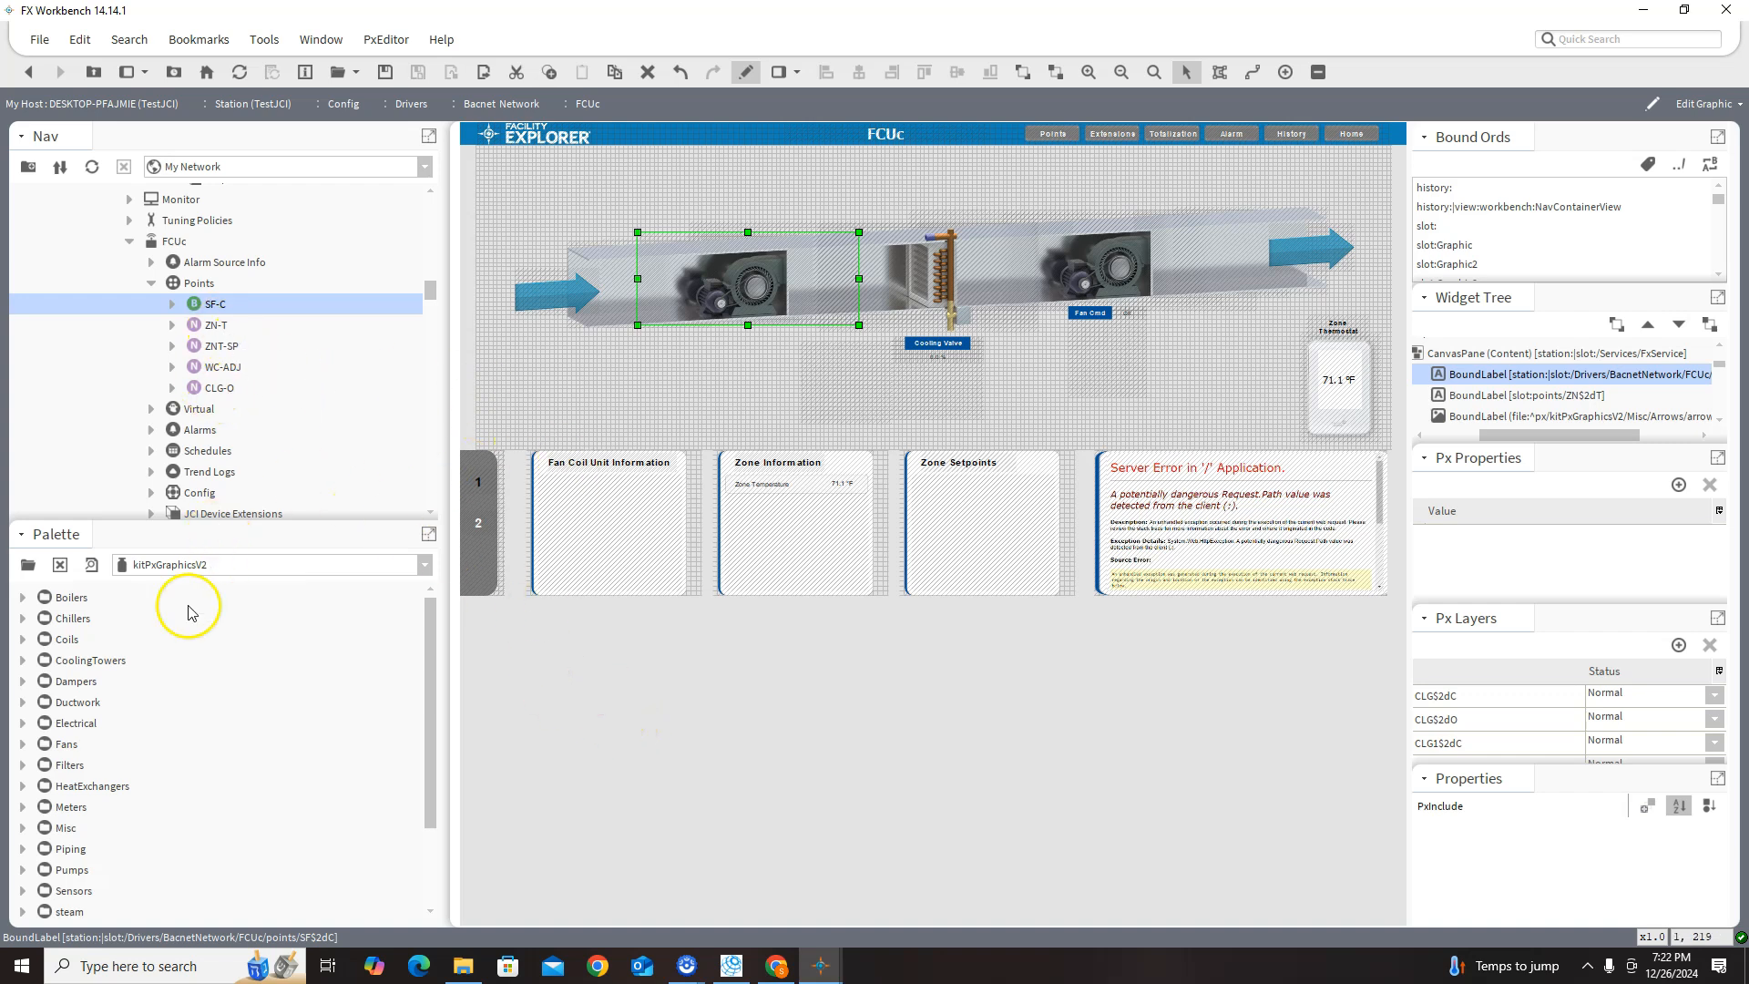
- Make a Coils_Heating_0 widget from the CLG-O point and place it in the duct between the cooling coil and the original fan, at about 940, 160
left_click(220, 388)
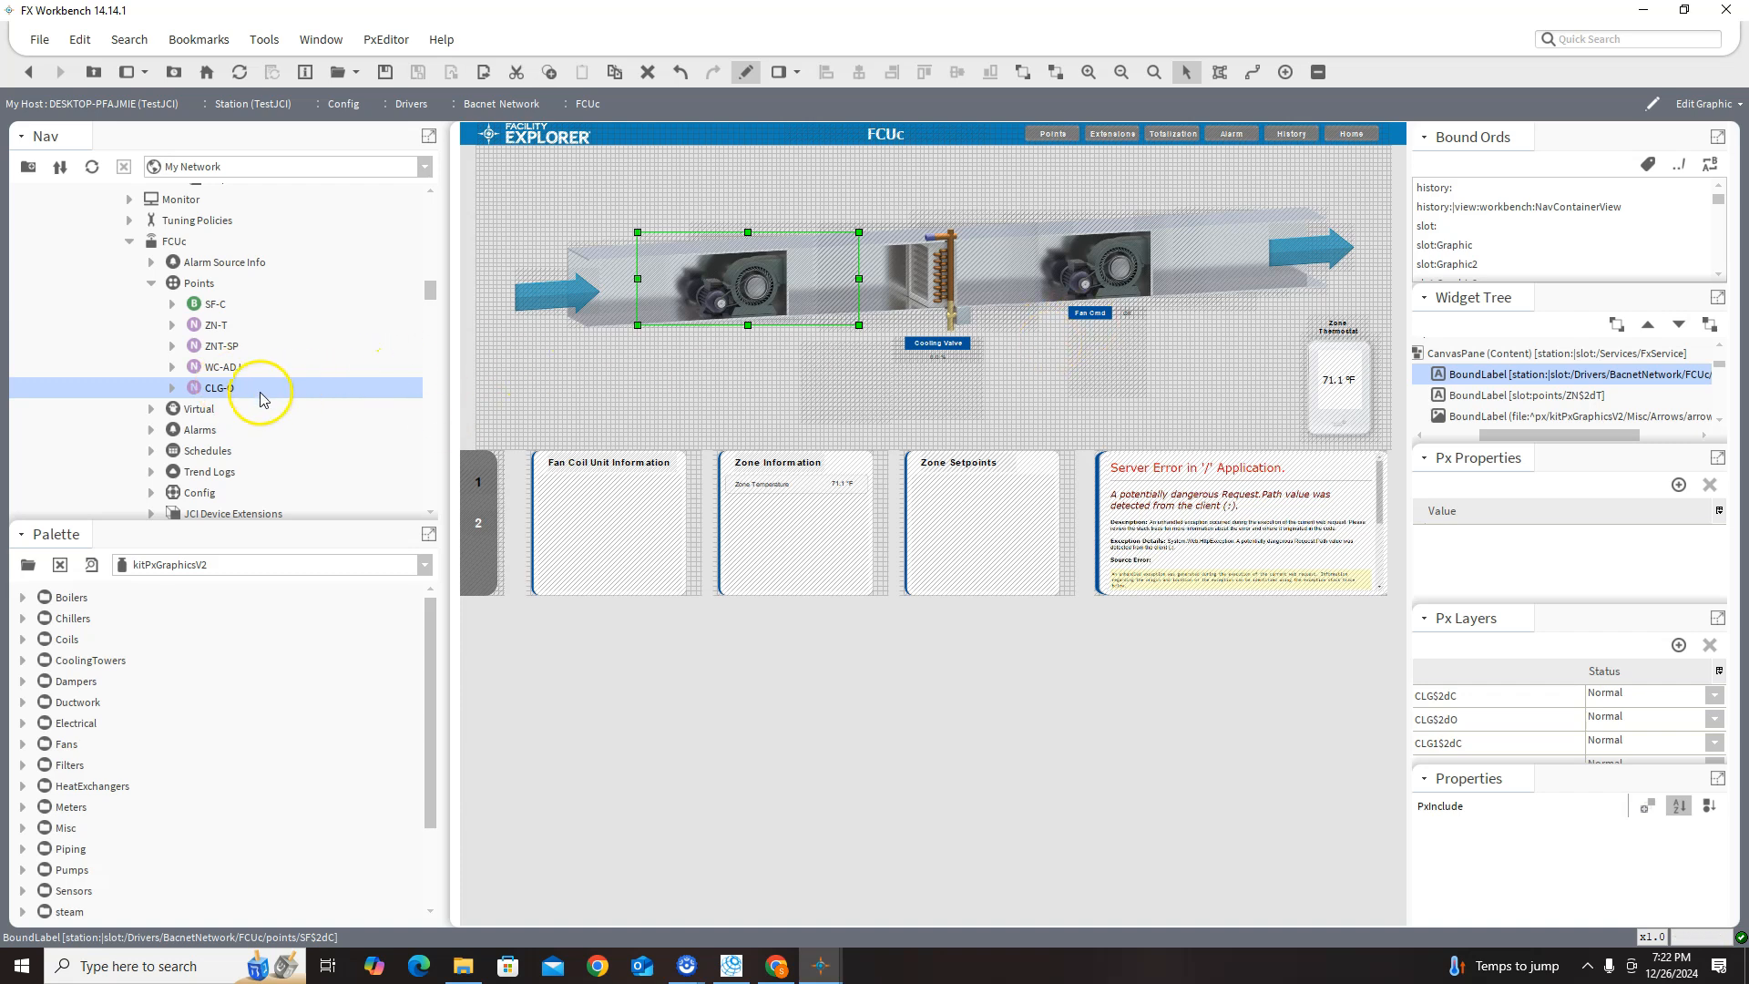
left_click_drag(221, 390, 793, 344)
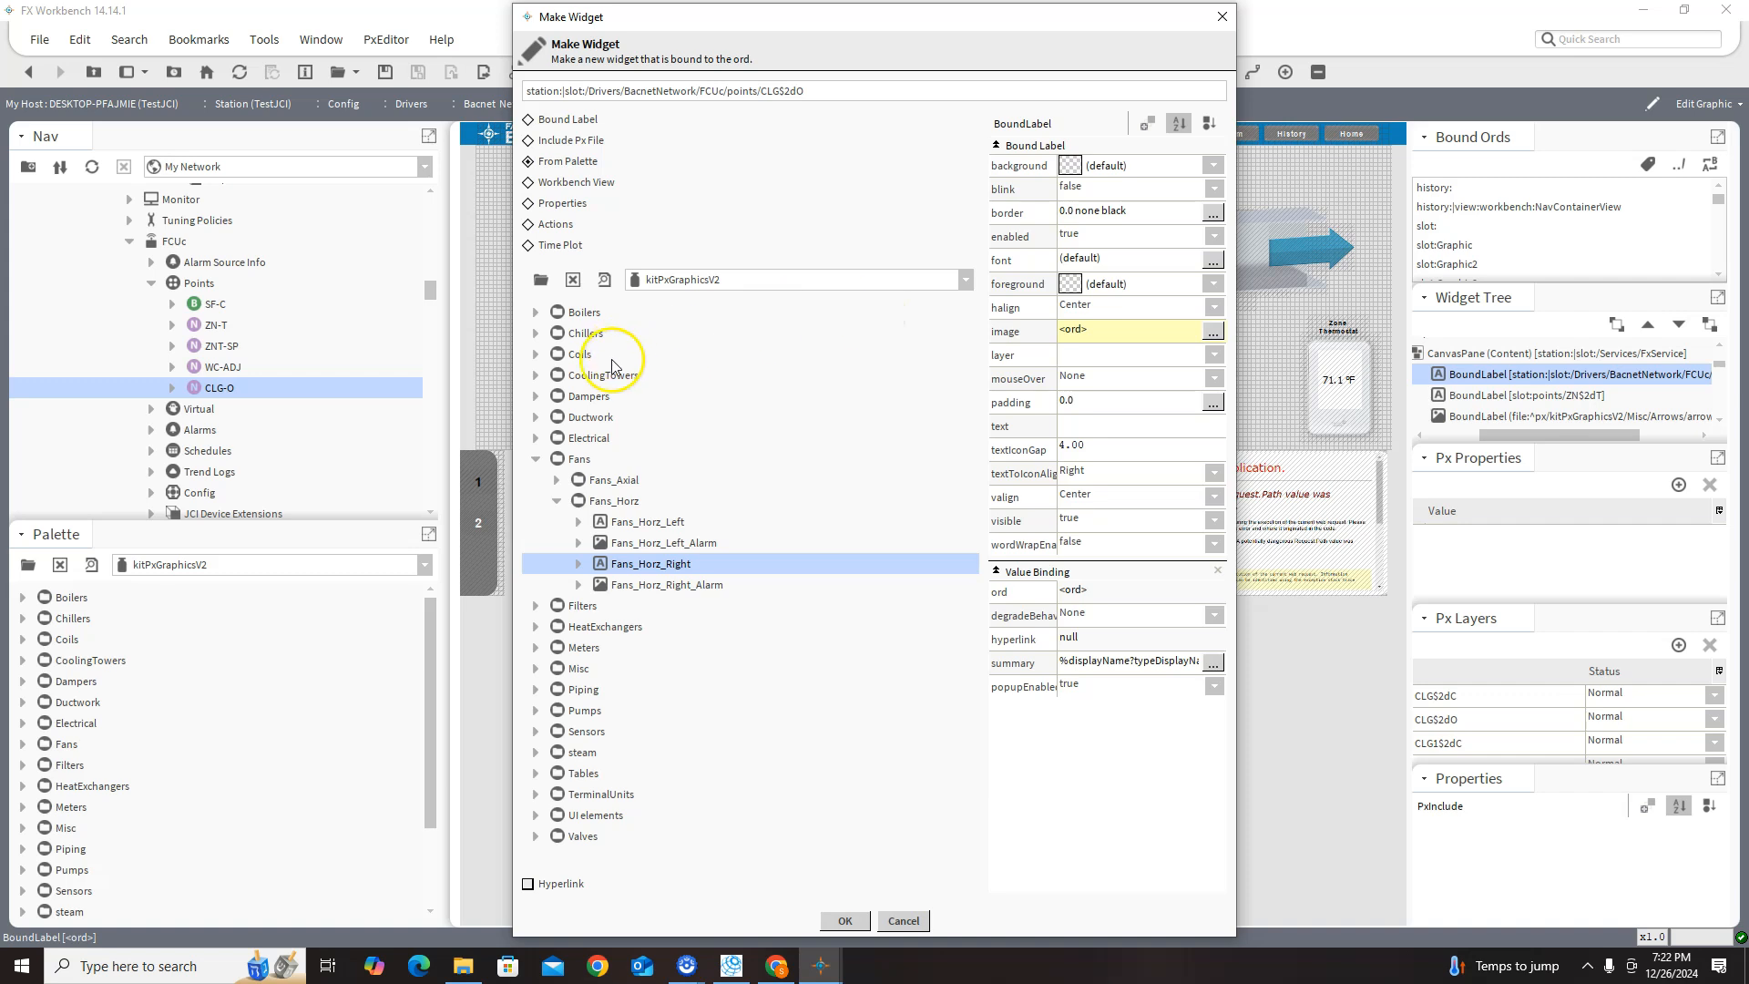
left_click(537, 461)
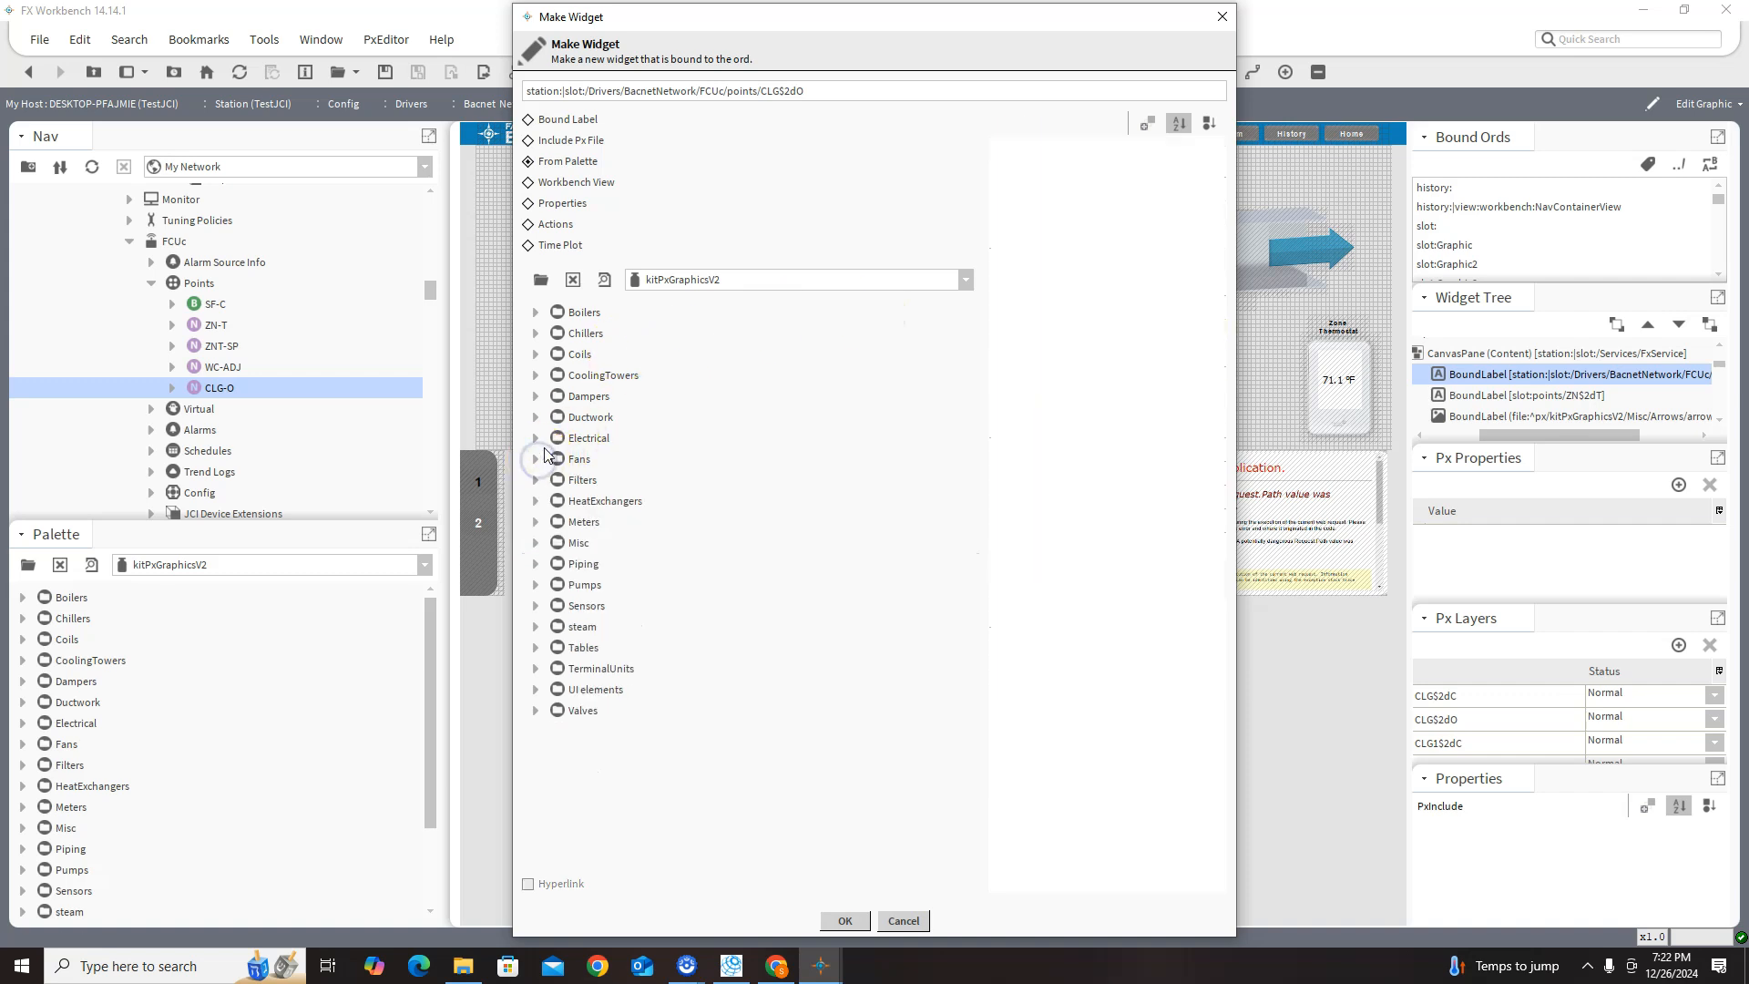
left_click(536, 355)
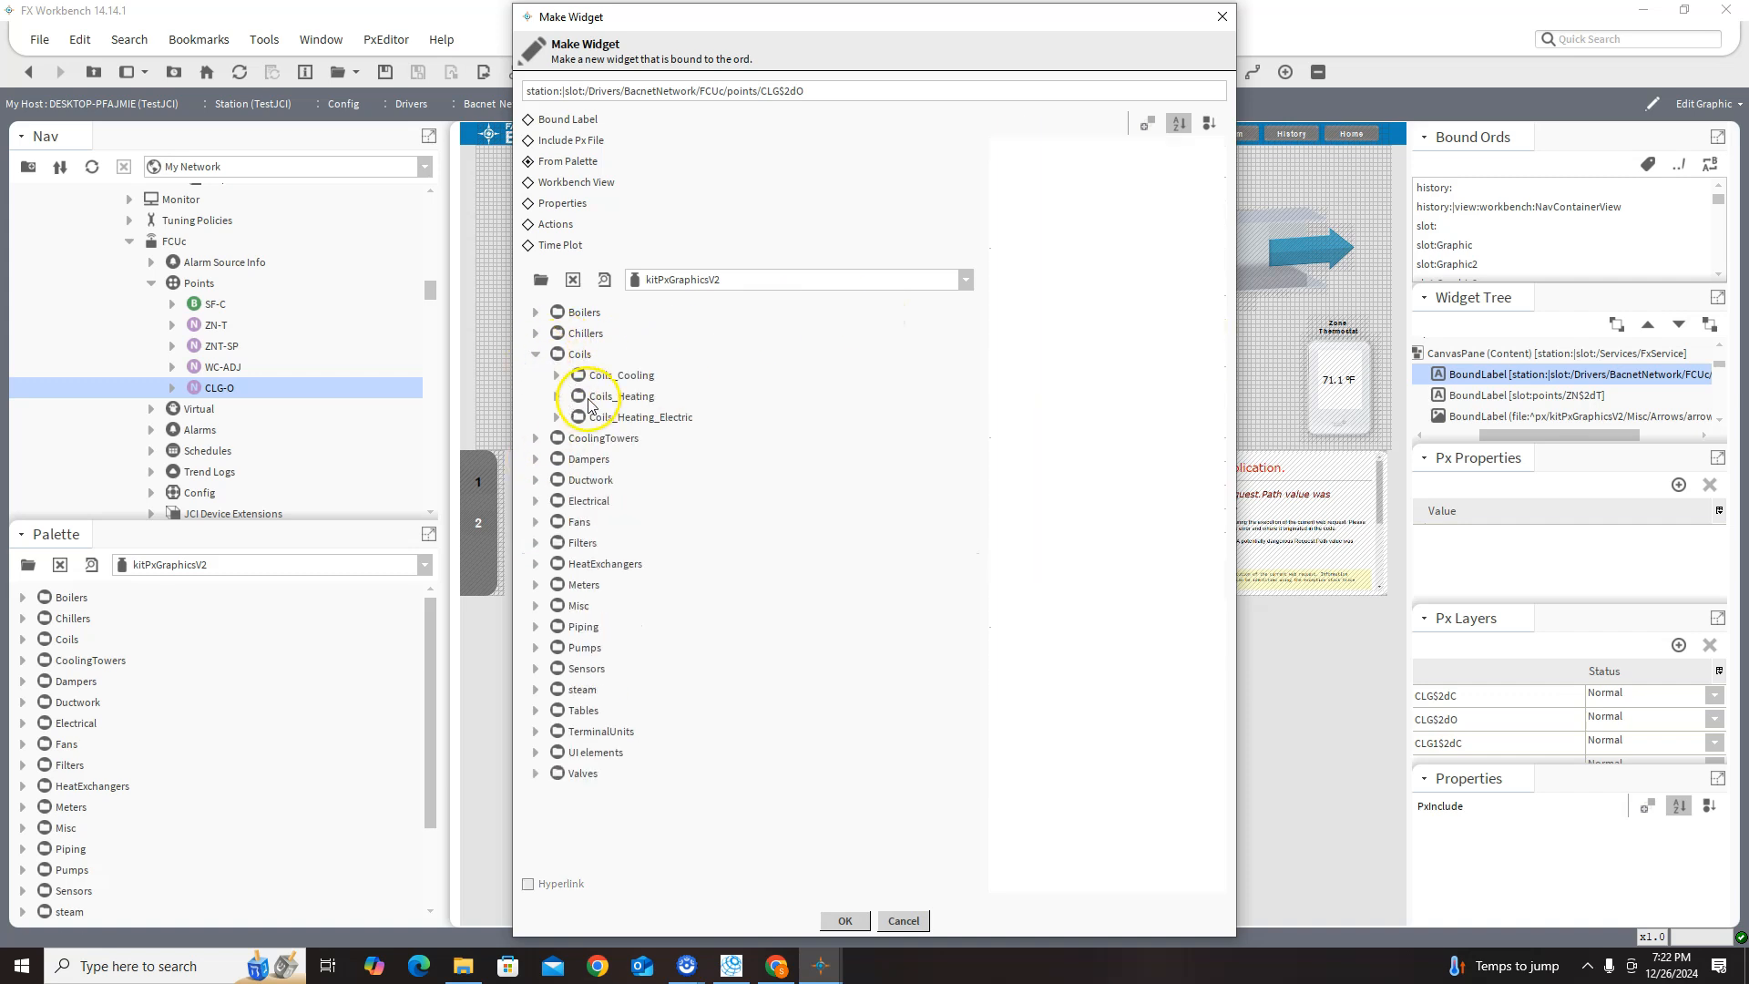
left_click(556, 397)
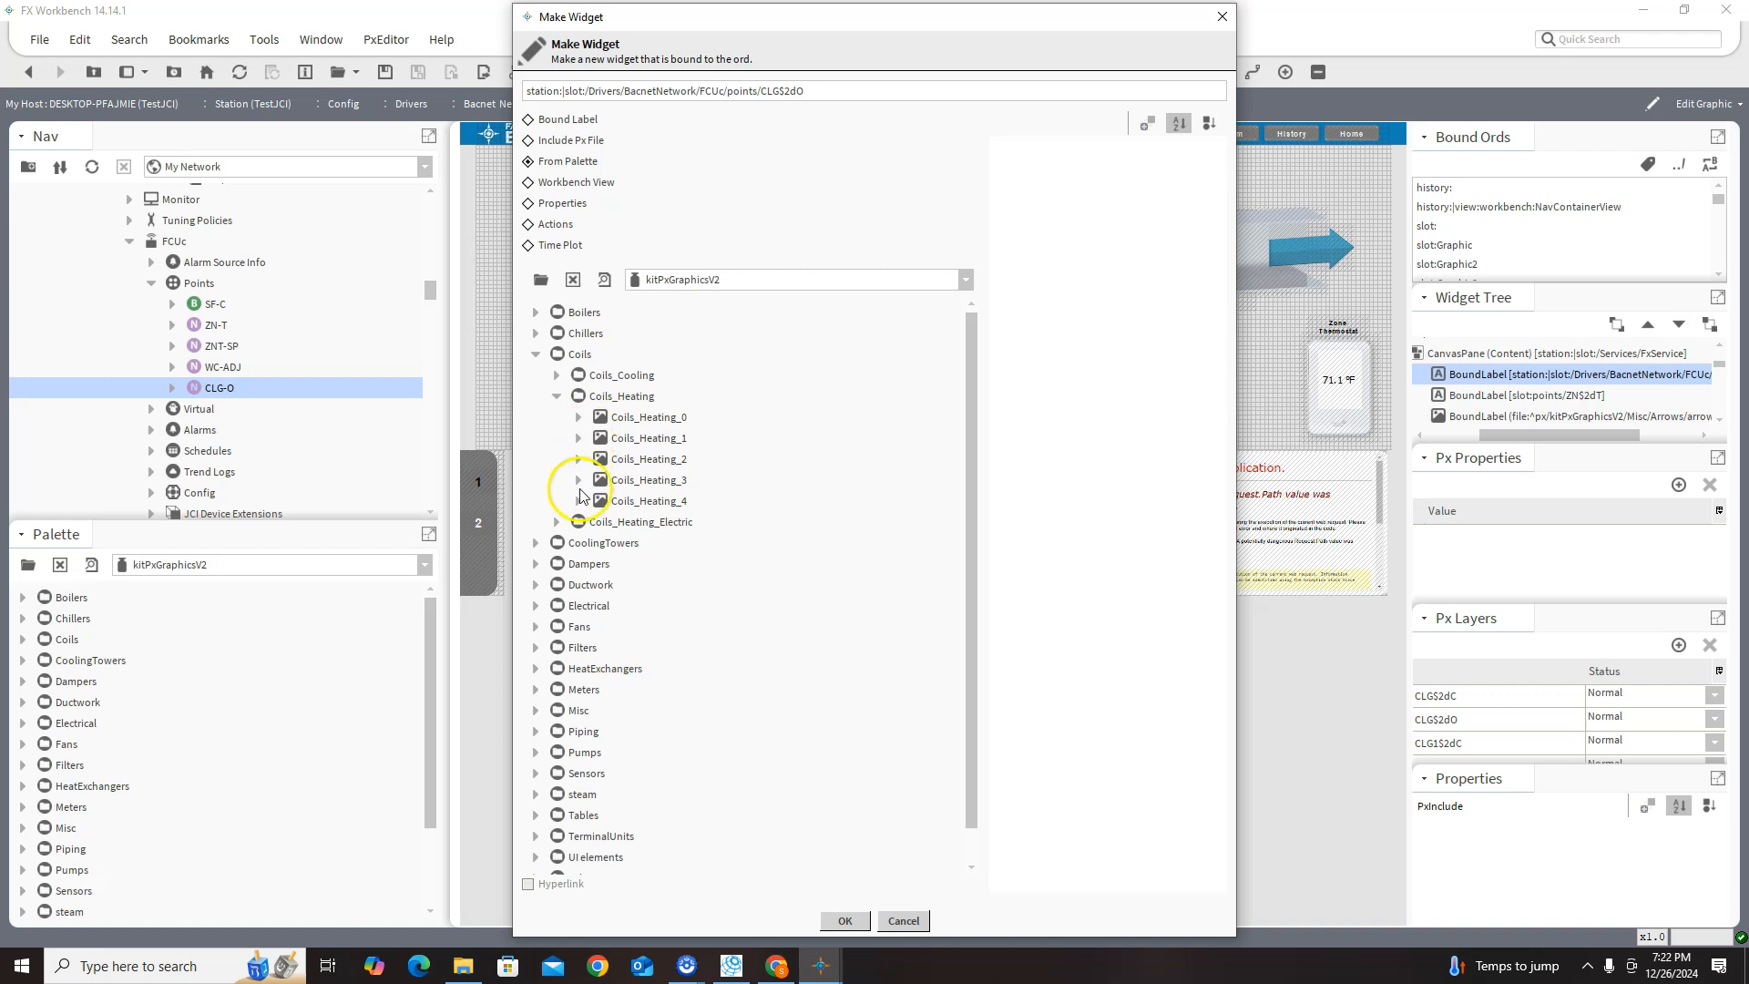
left_click(643, 418)
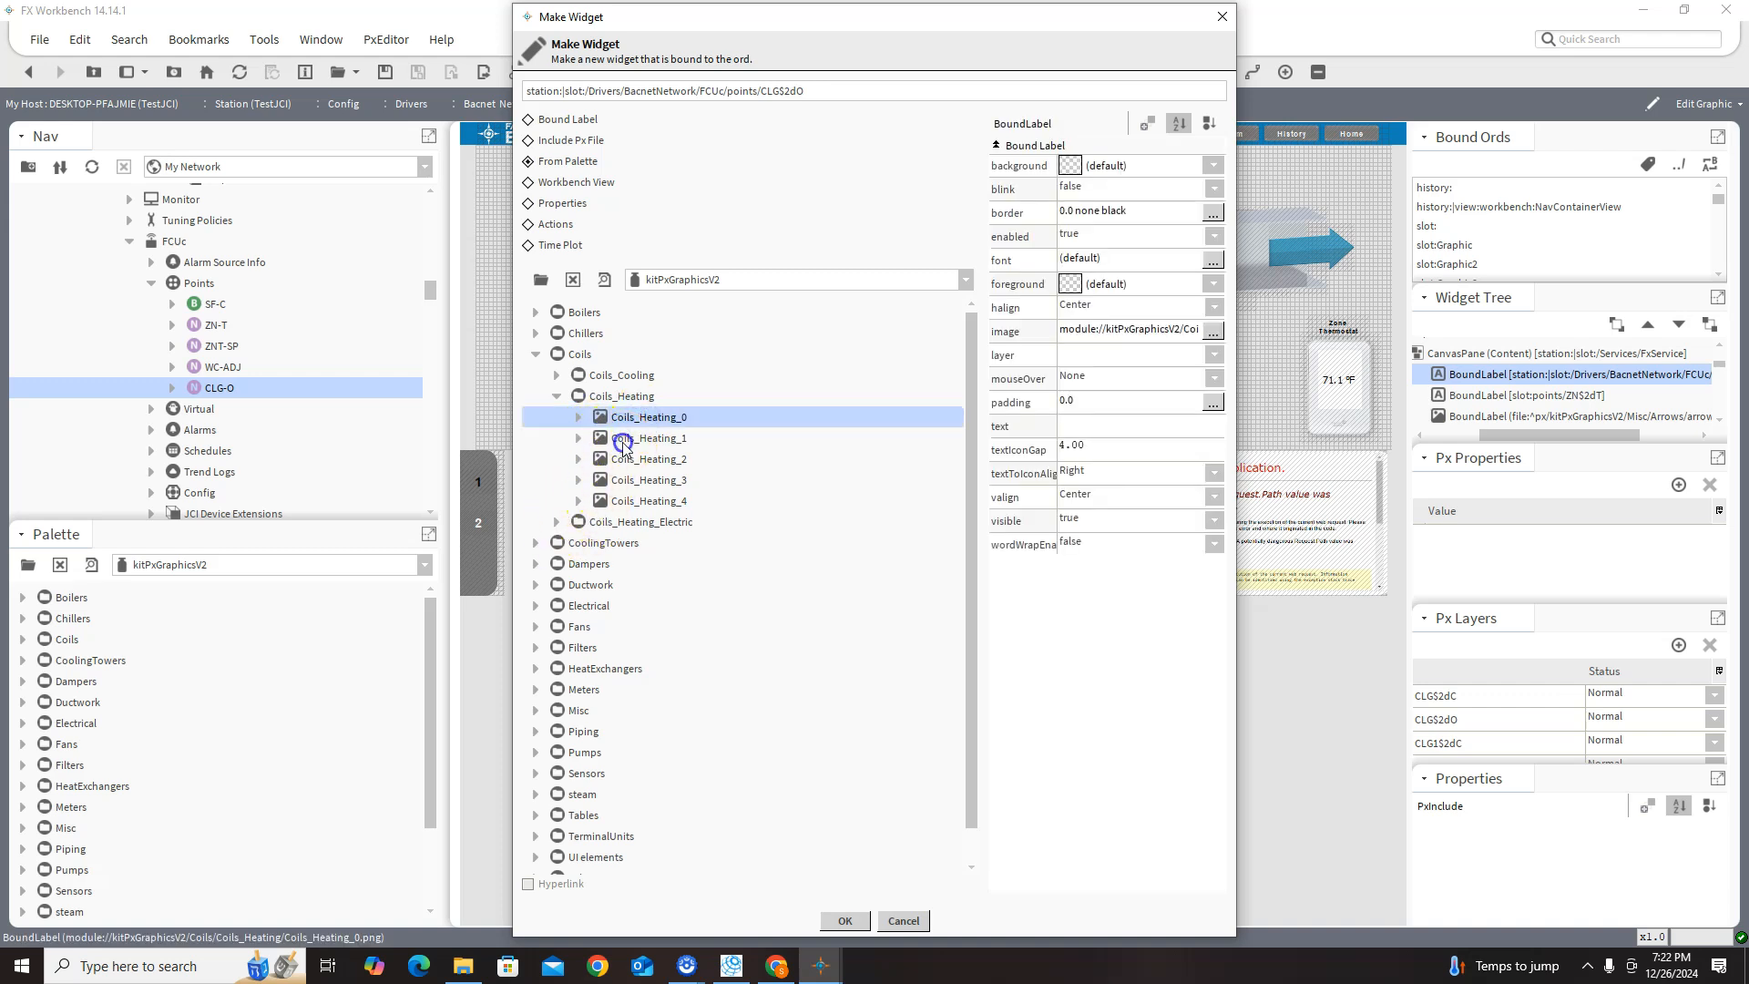
left_click(624, 442)
left_click(621, 419)
left_click(848, 920)
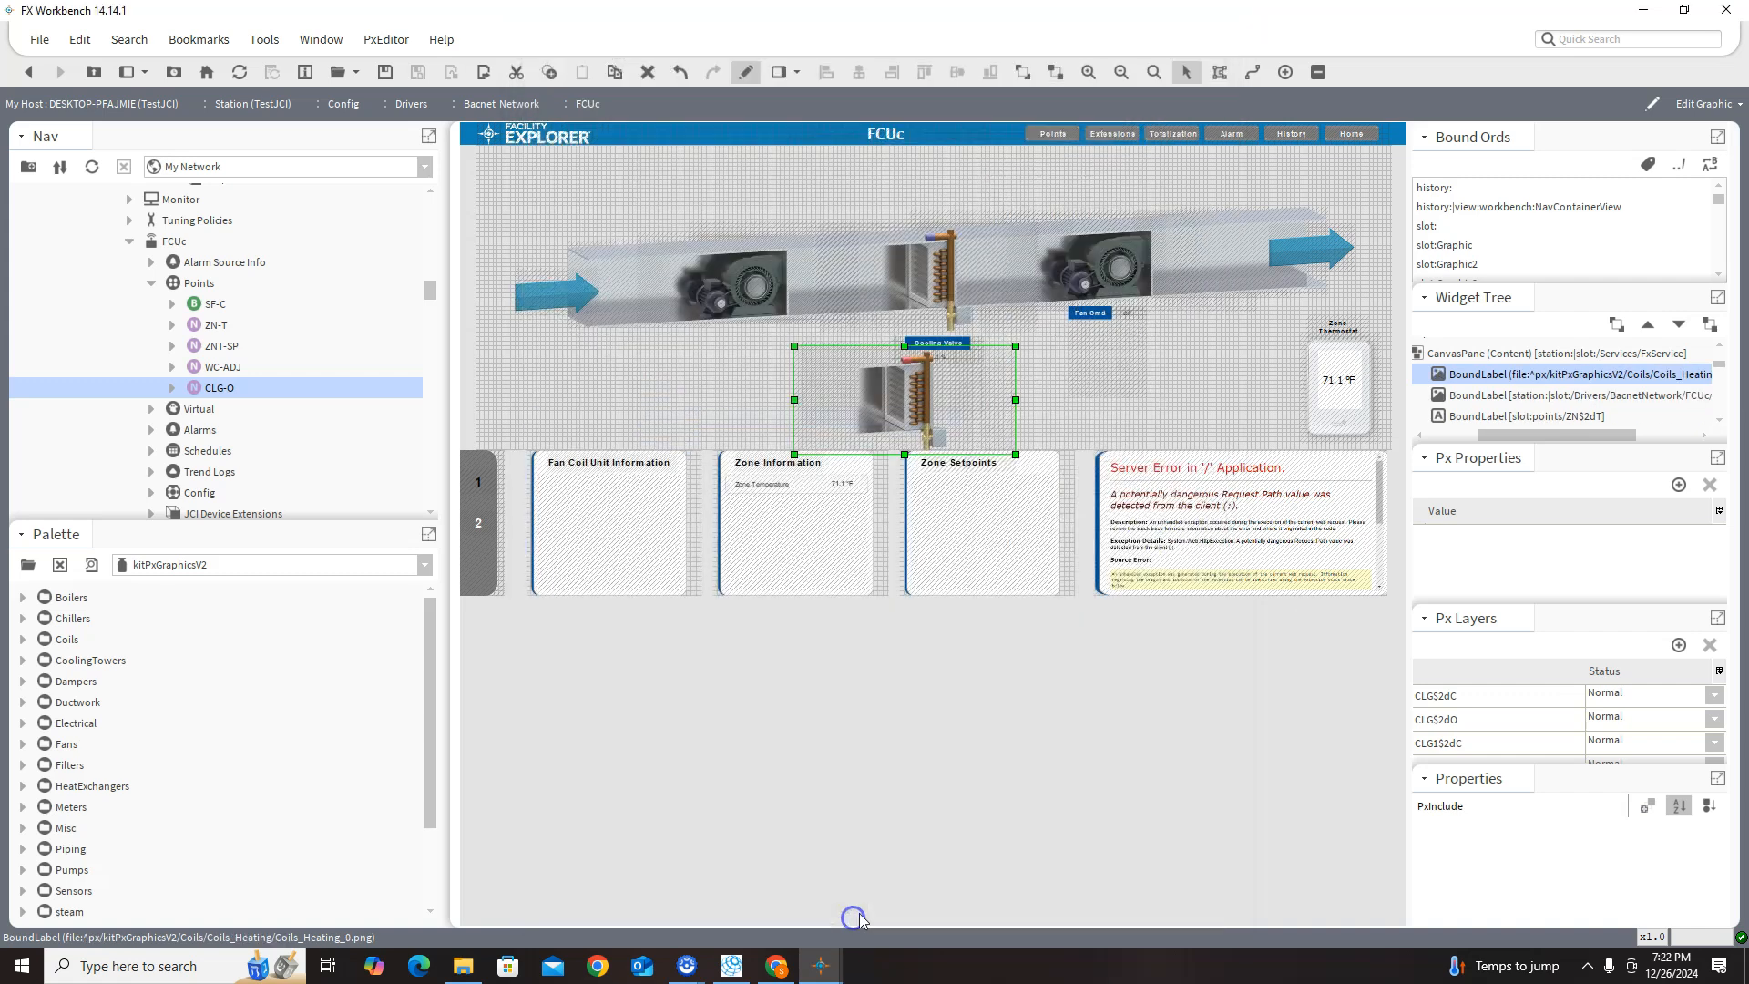
left_click_drag(907, 385, 993, 264)
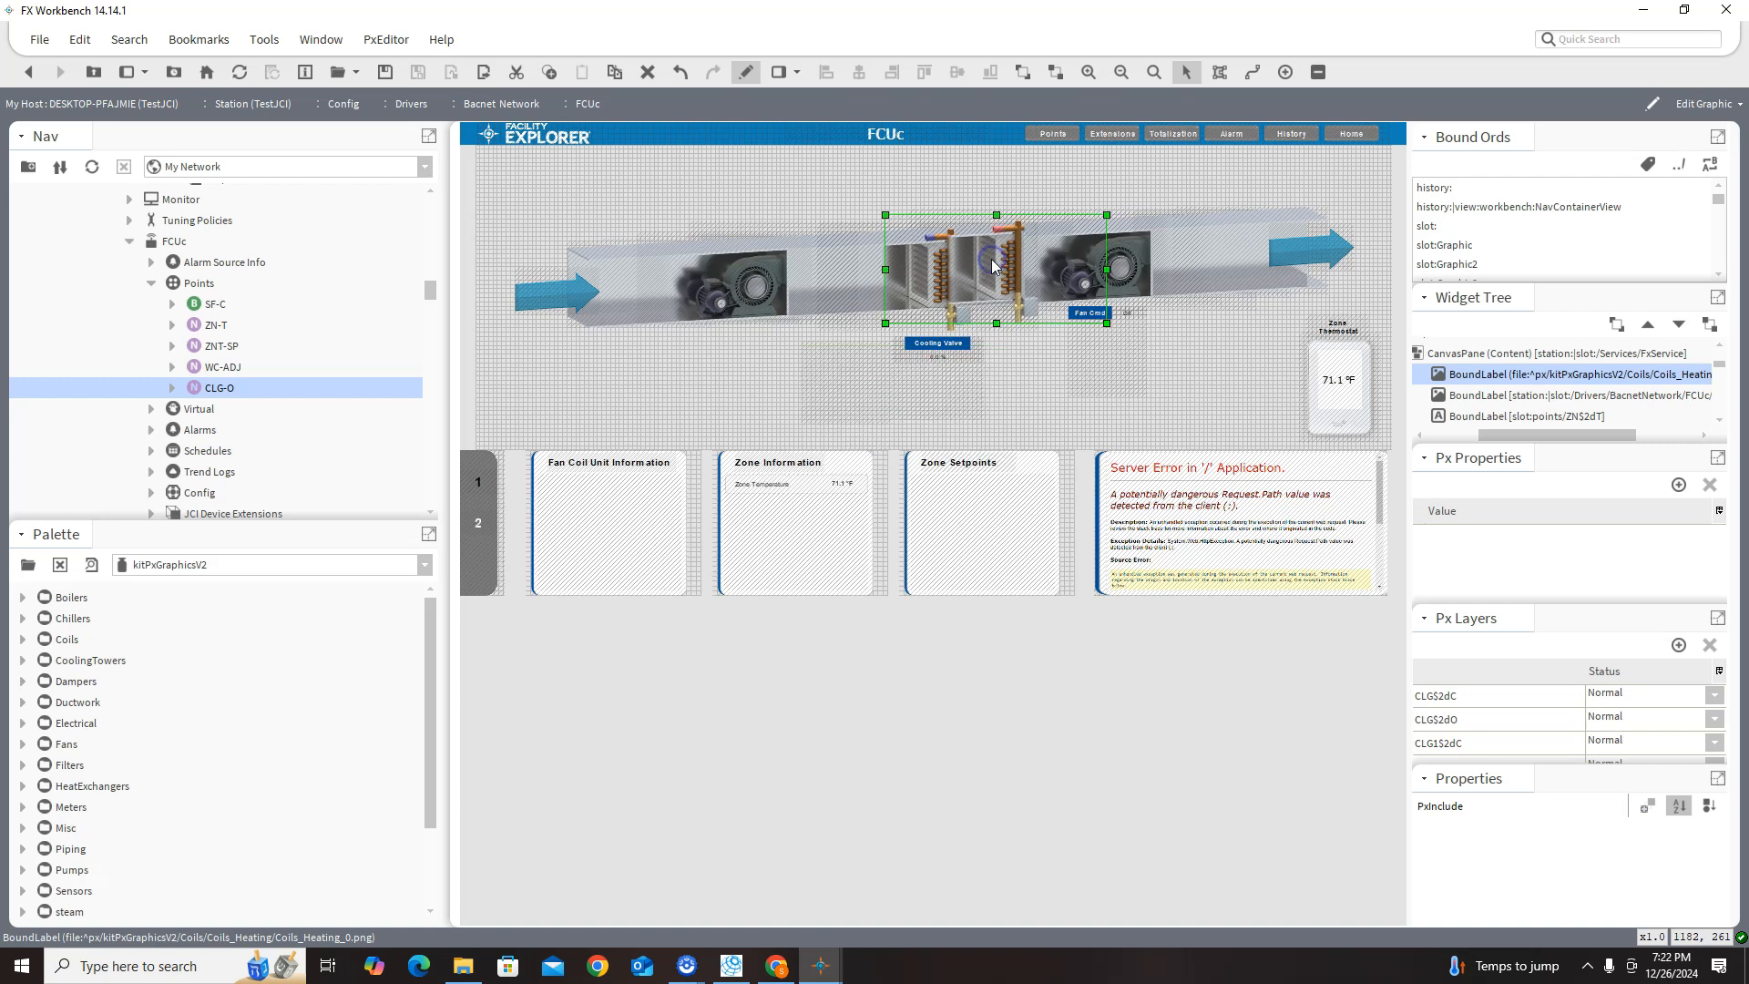
- Examine the heating coil widget's properties and its image file path
double_click(993, 264)
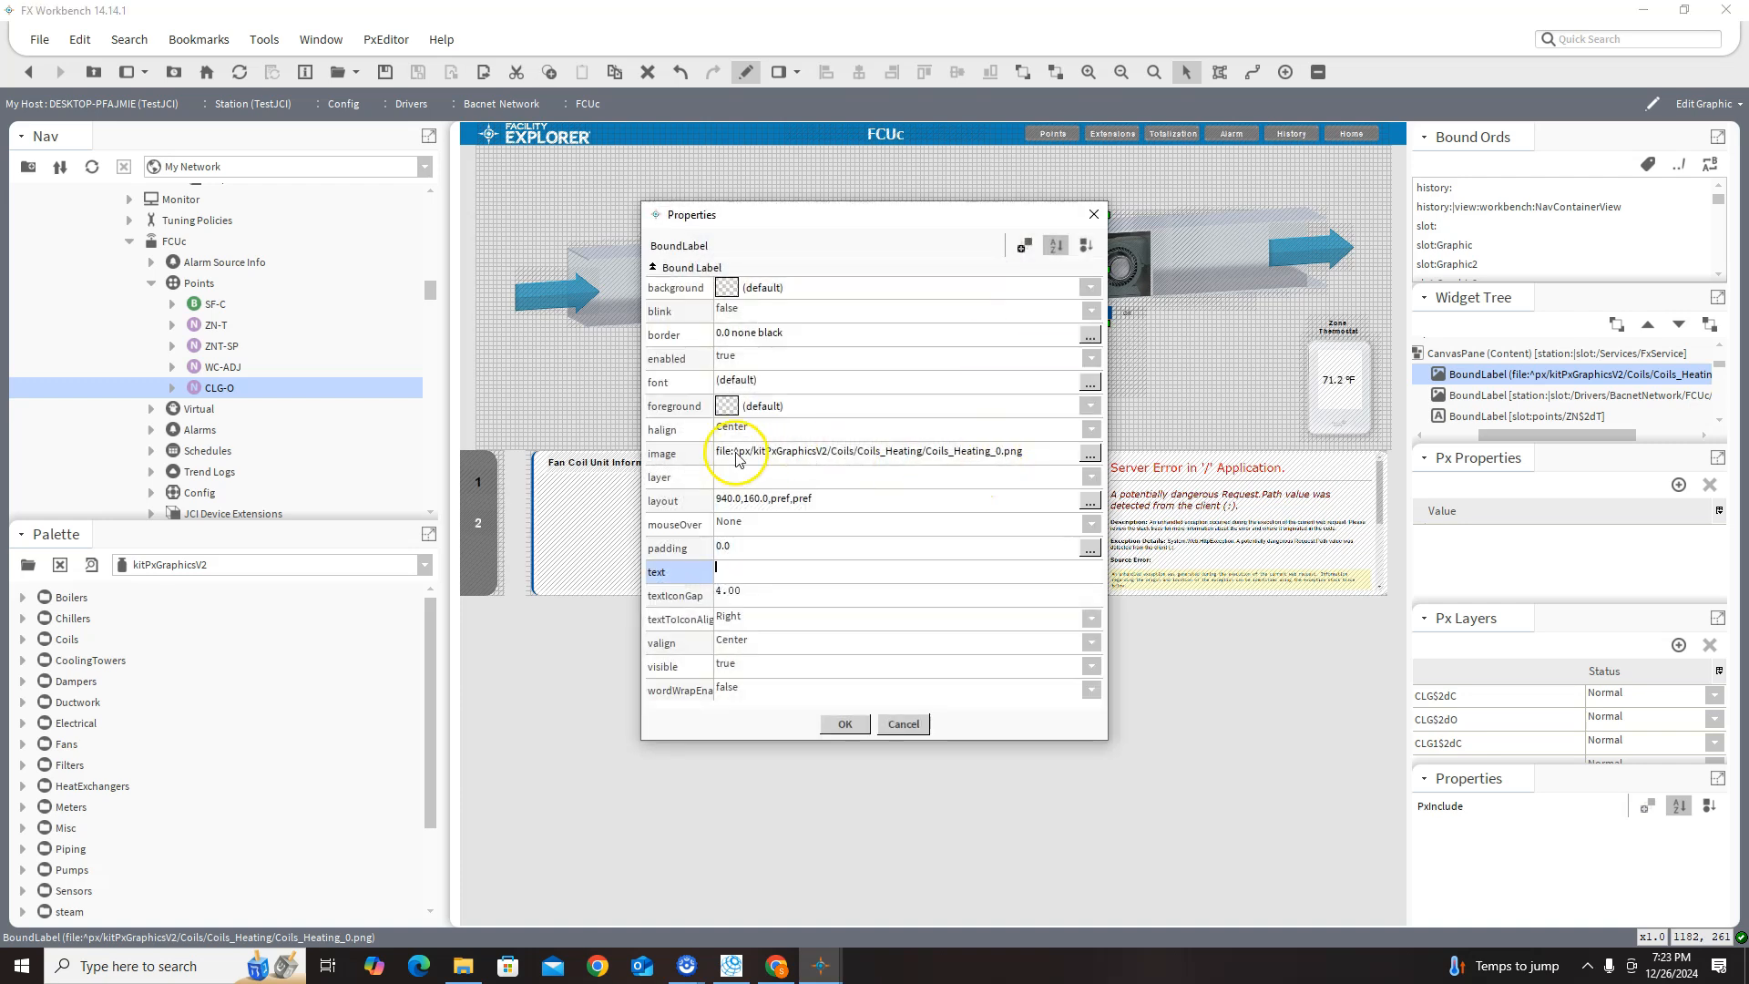
left_click(1090, 453)
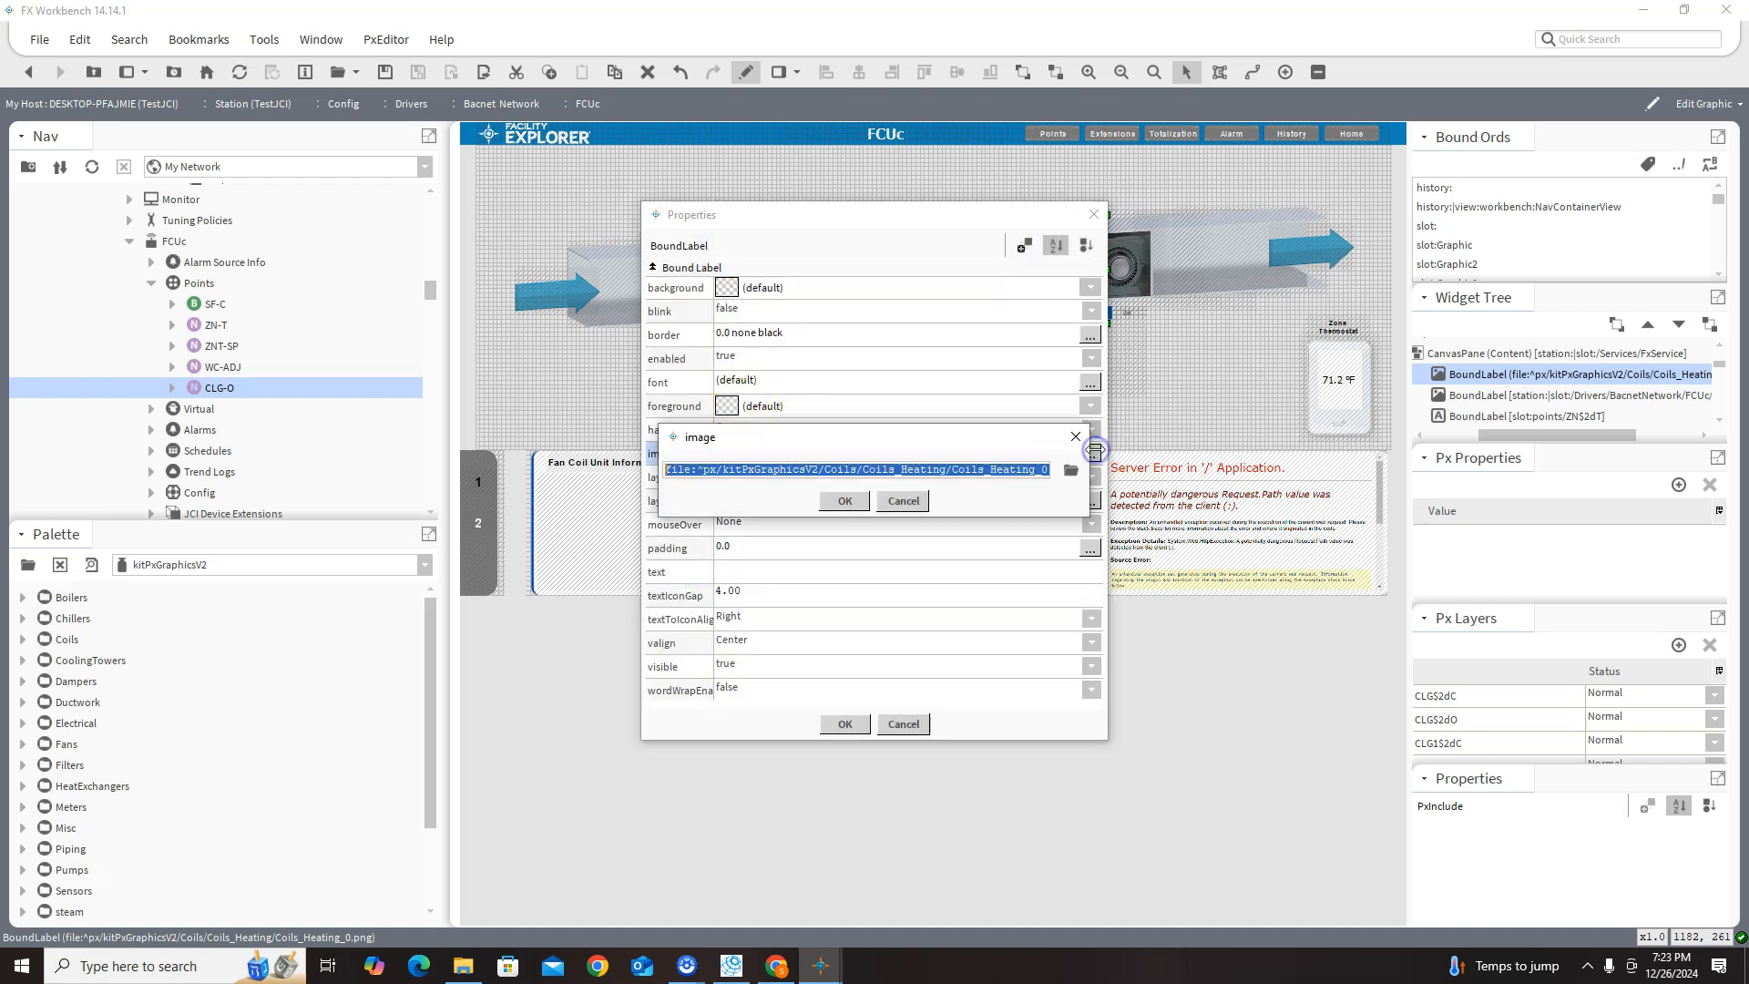
left_click(843, 502)
left_click(1093, 215)
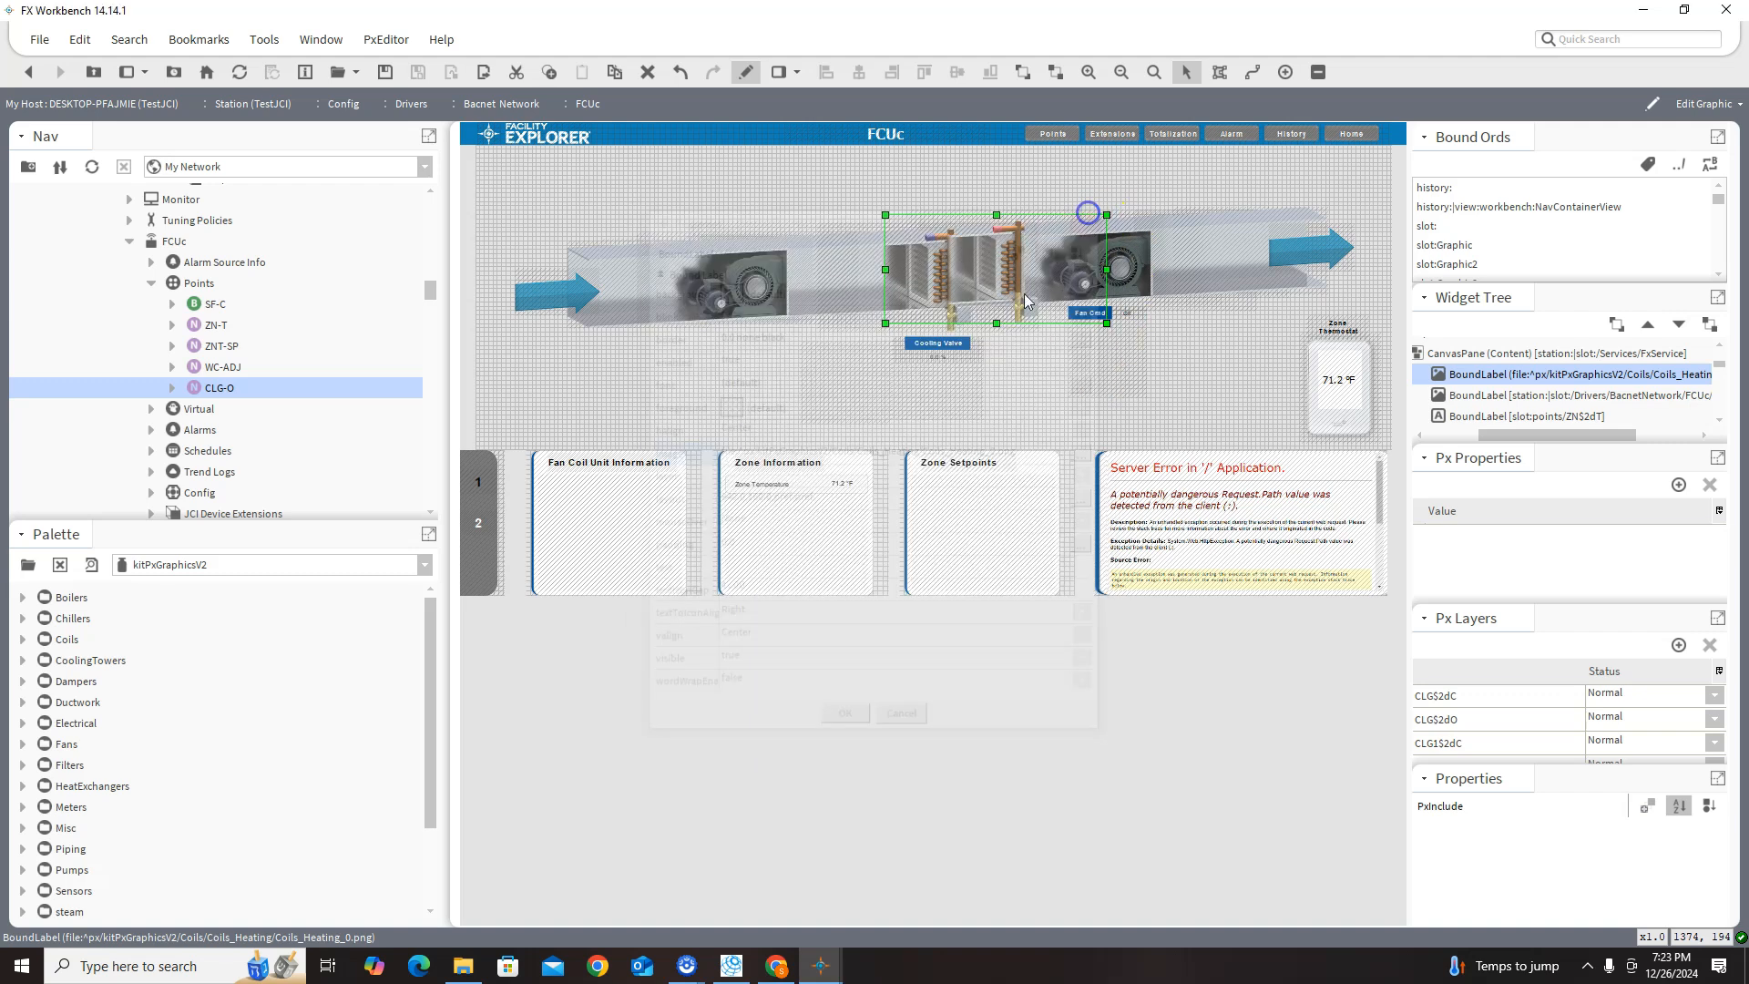
- Nudge the heating coil slightly down in the duct, and collapse the Points folder and FCUc device in the navigation tree
left_click_drag(987, 291, 991, 297)
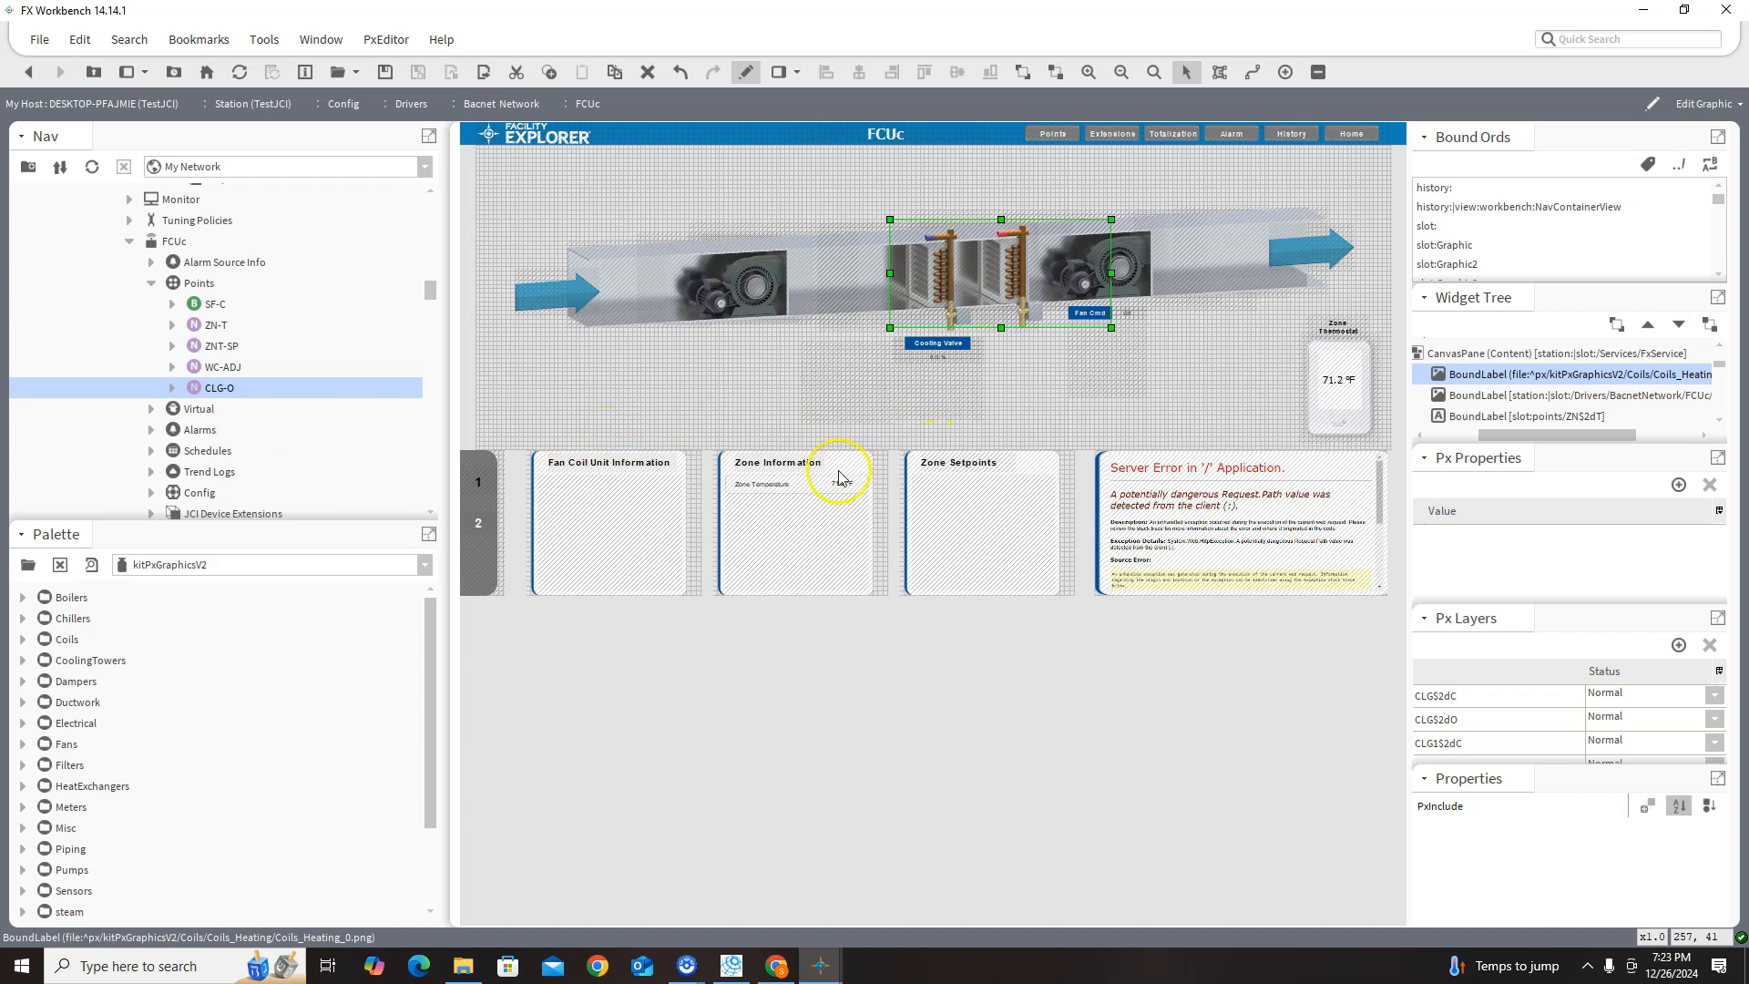
left_click(152, 285)
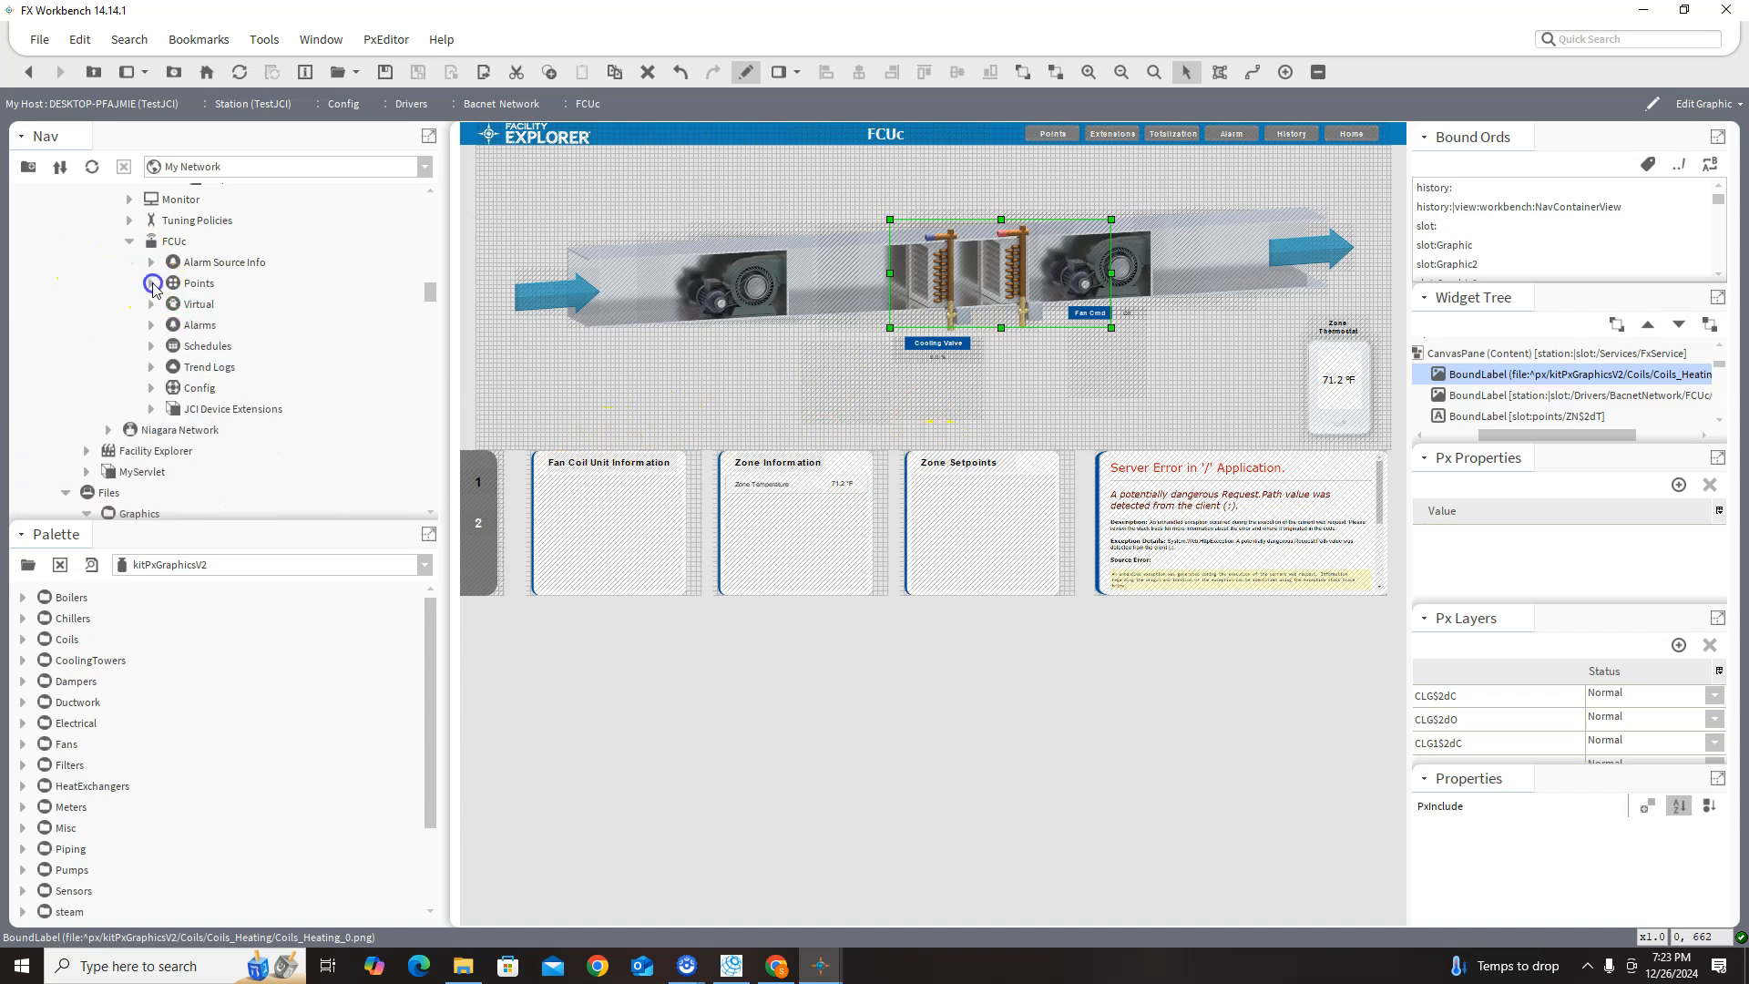
left_click(129, 241)
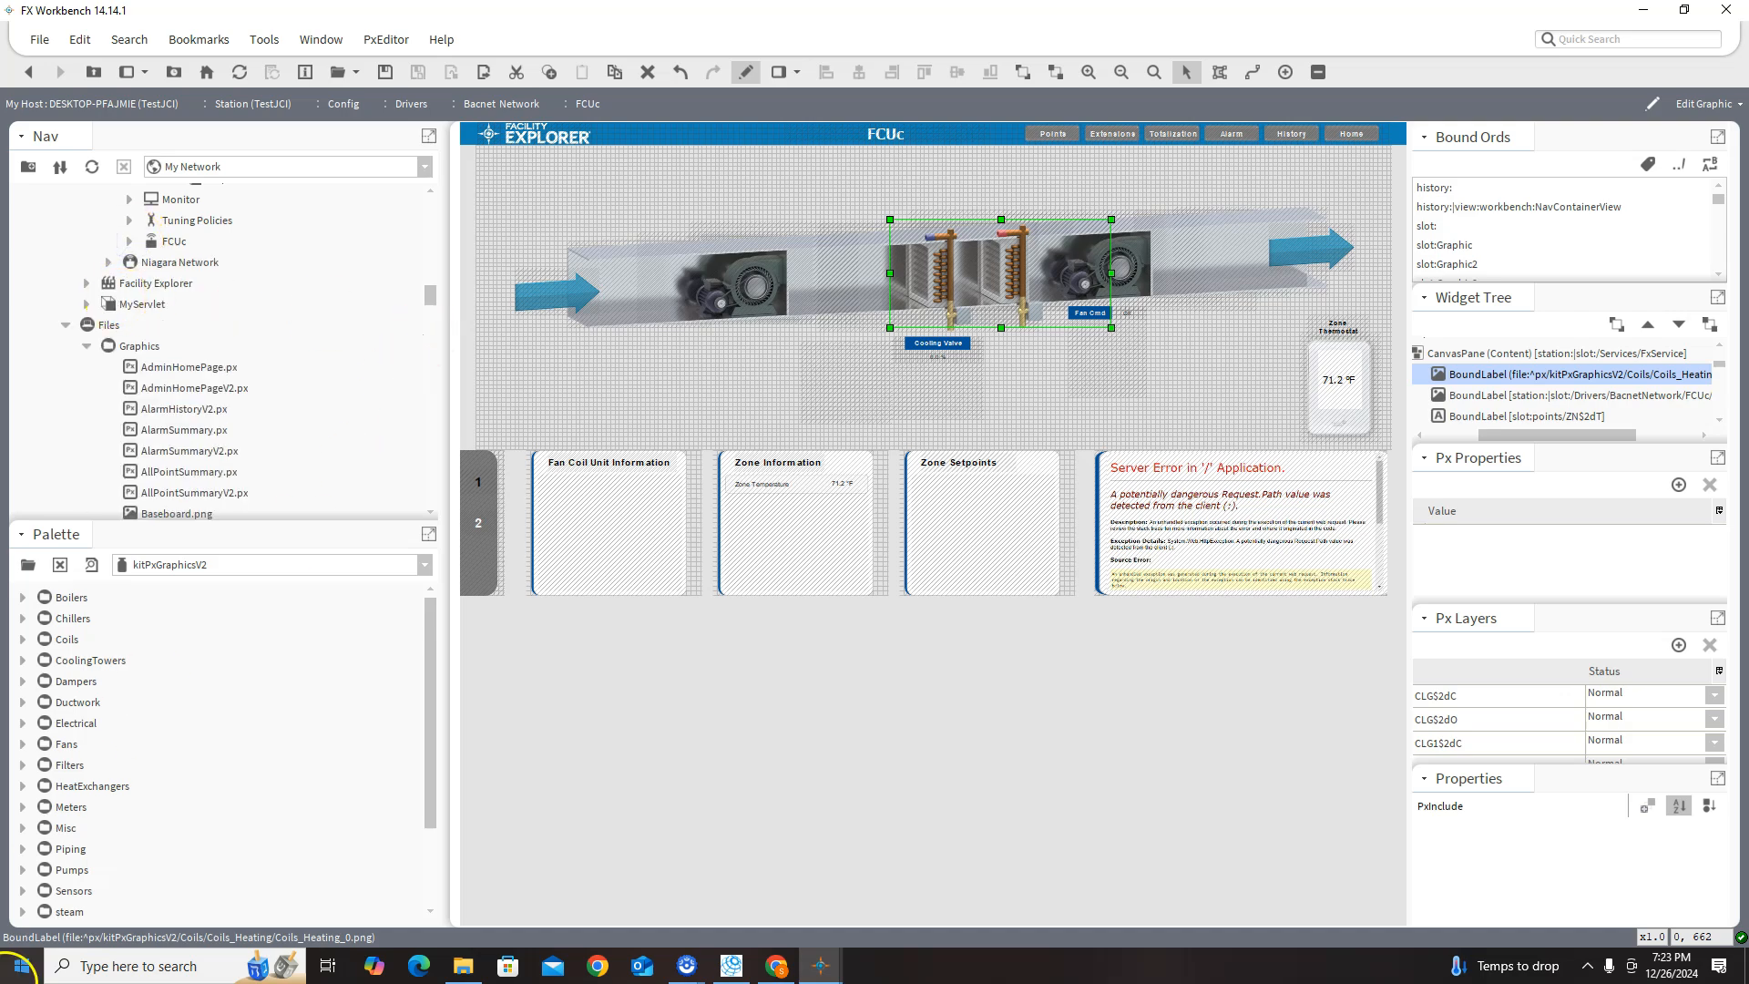